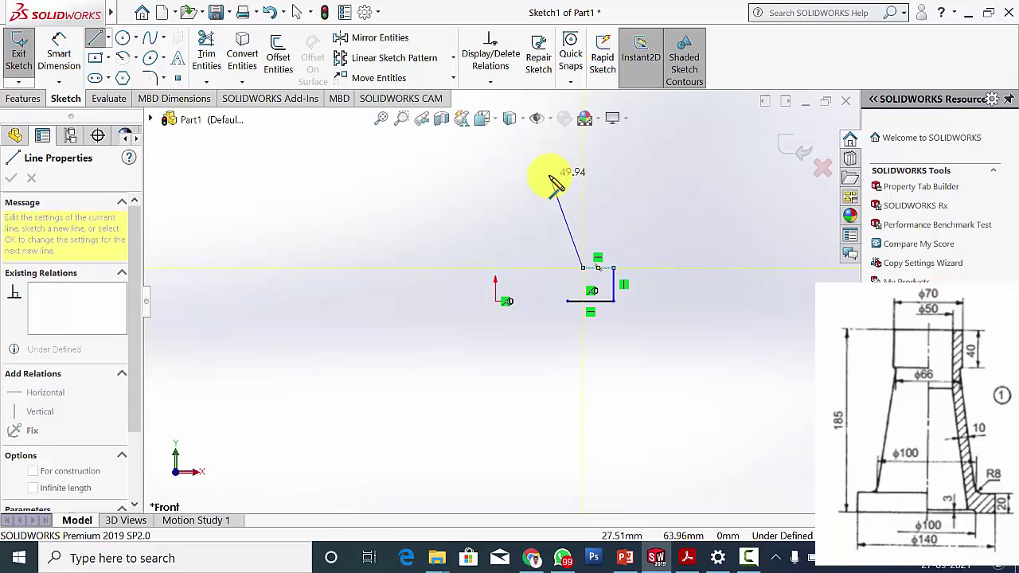
# Close the half-profile, about 98 mm tall, with a tapered outer wall, top collar, vertical and tapered inner edges, and a small base recess.
pyautogui.click(548, 172)
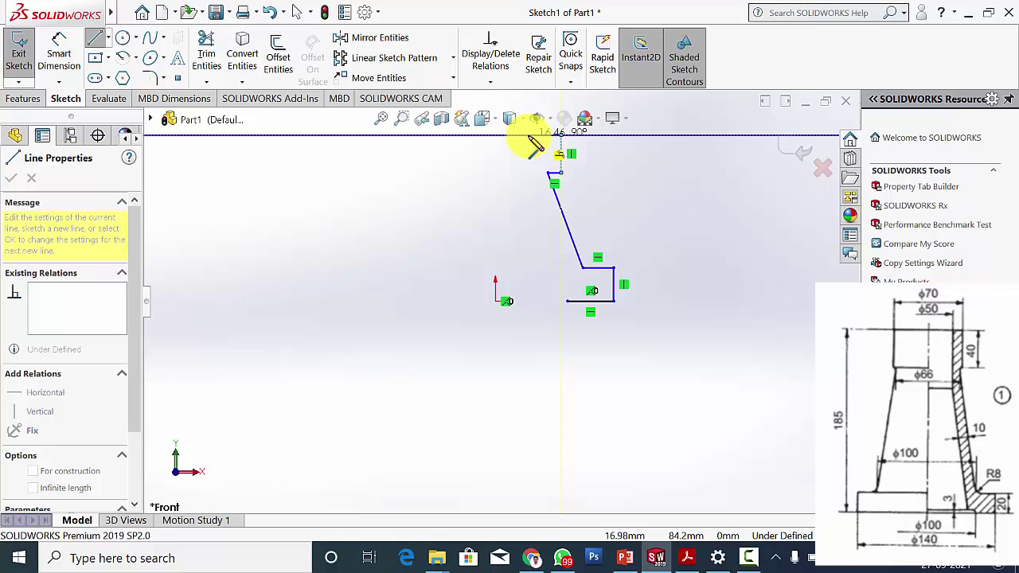
pyautogui.click(559, 136)
pyautogui.click(528, 135)
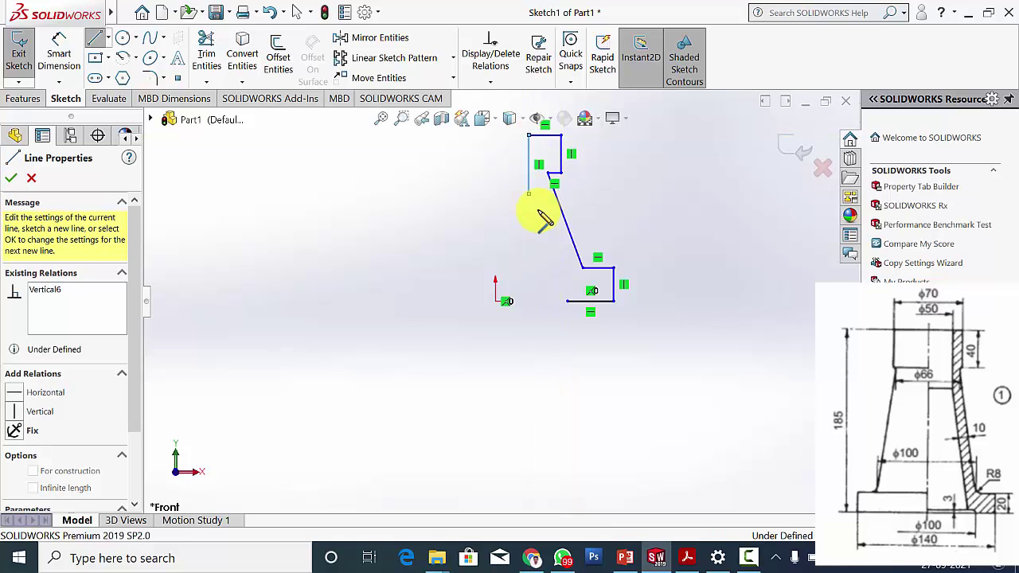
pyautogui.click(529, 195)
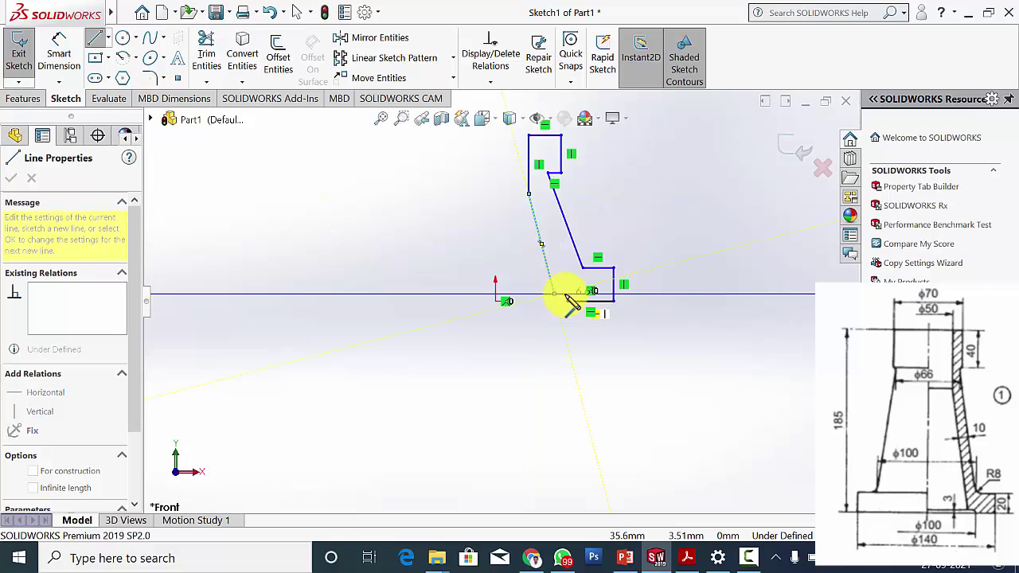
pyautogui.click(567, 296)
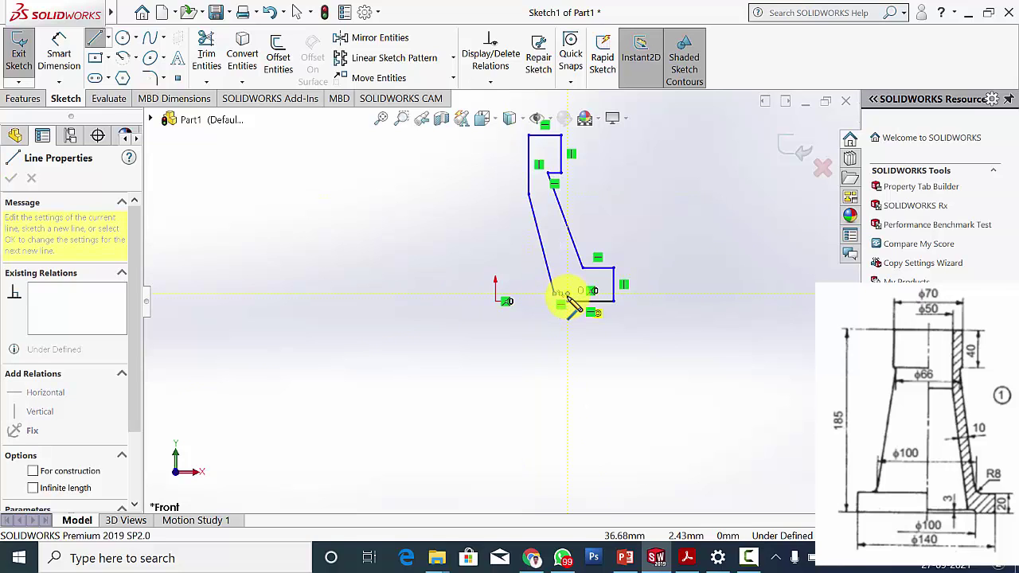
pyautogui.click(568, 301)
pyautogui.press('Escape')
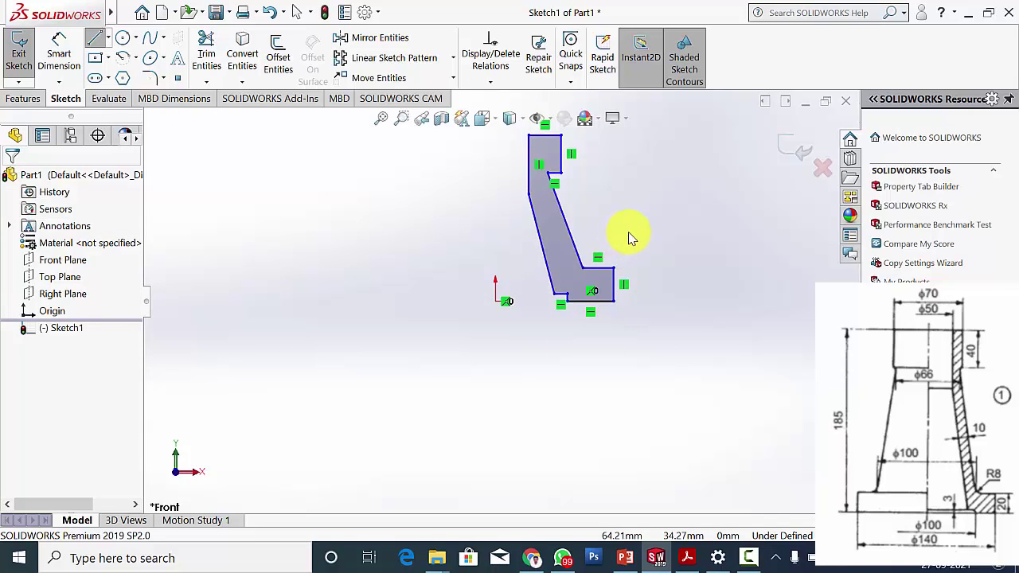
# Dimension the horizontal distance from the origin to the flange's outer vertical edge as 140/2 mm.
pyautogui.scroll(4, 629, 237)
pyautogui.scroll(-3, 593, 226)
pyautogui.scroll(2, 431, 418)
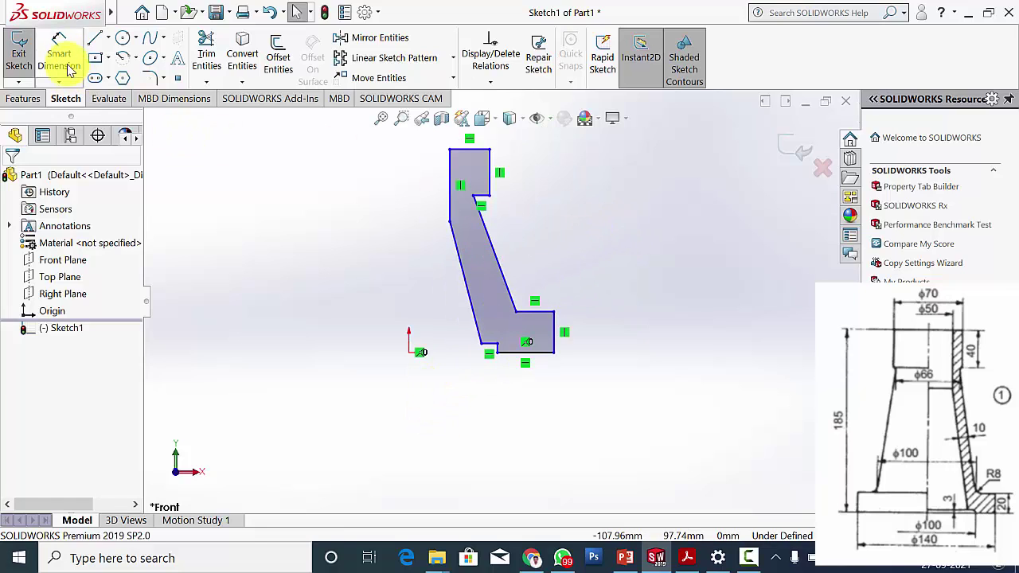
pyautogui.click(61, 53)
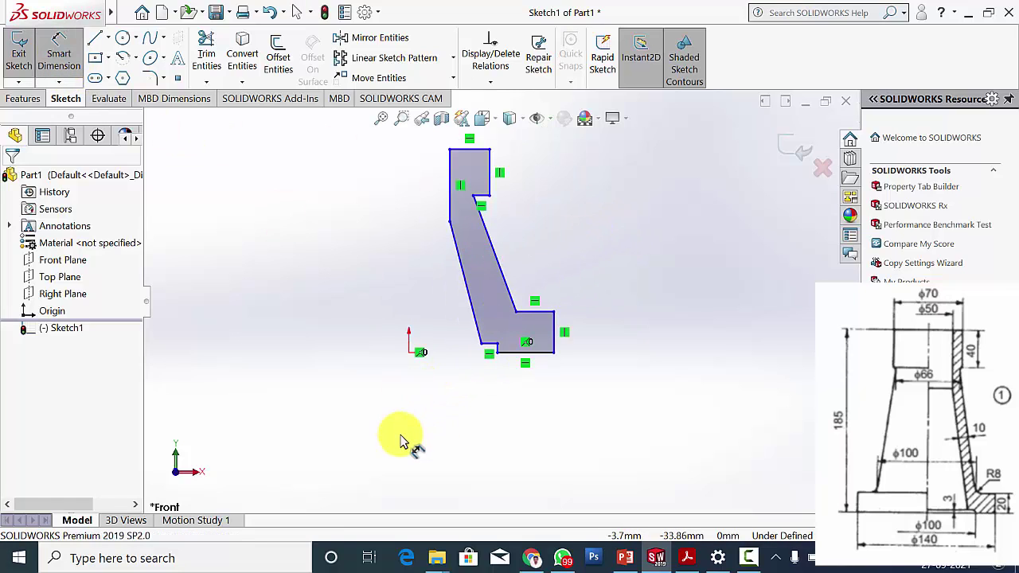
pyautogui.click(409, 351)
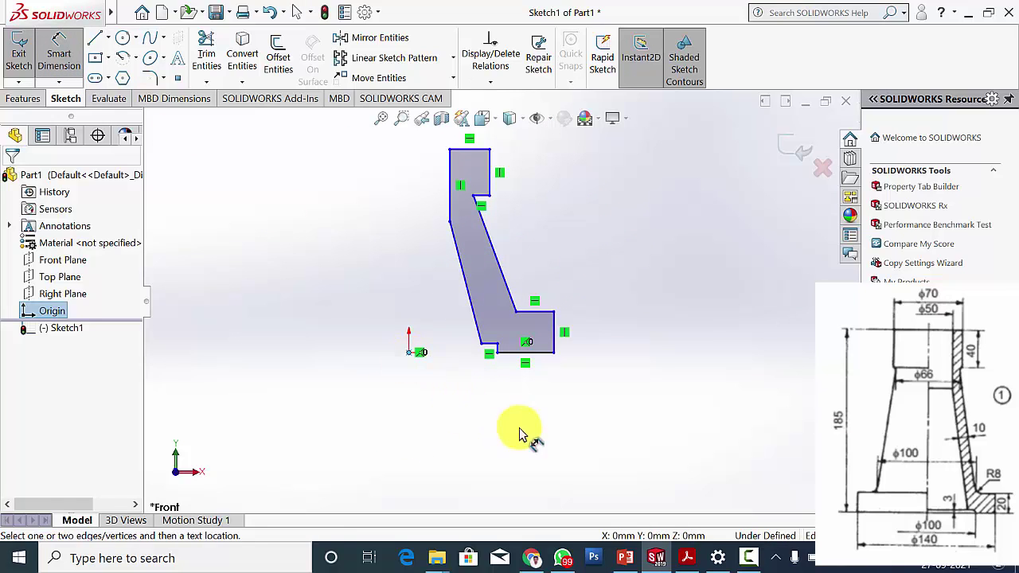
pyautogui.click(554, 338)
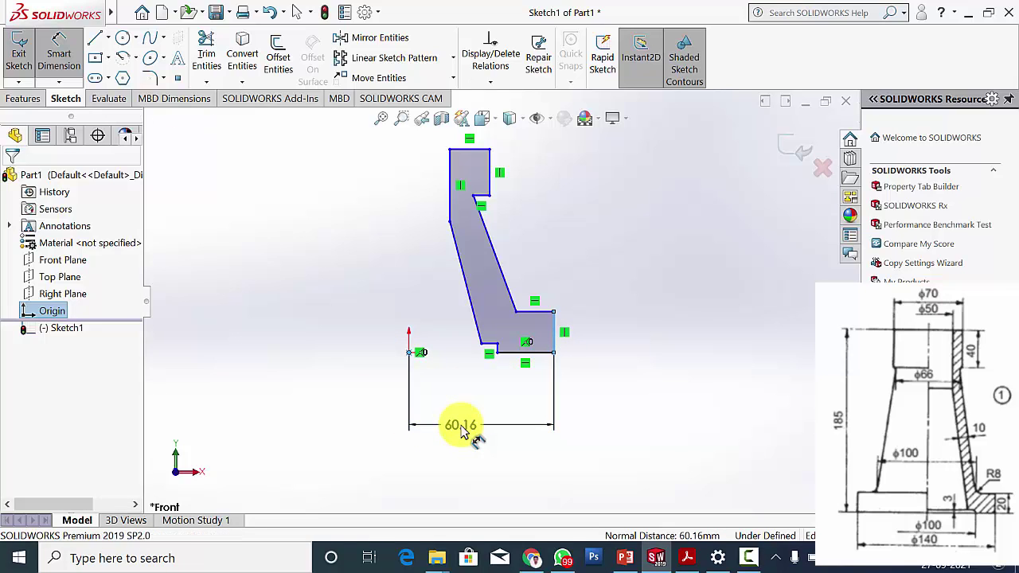
pyautogui.click(465, 429)
pyautogui.write('14')
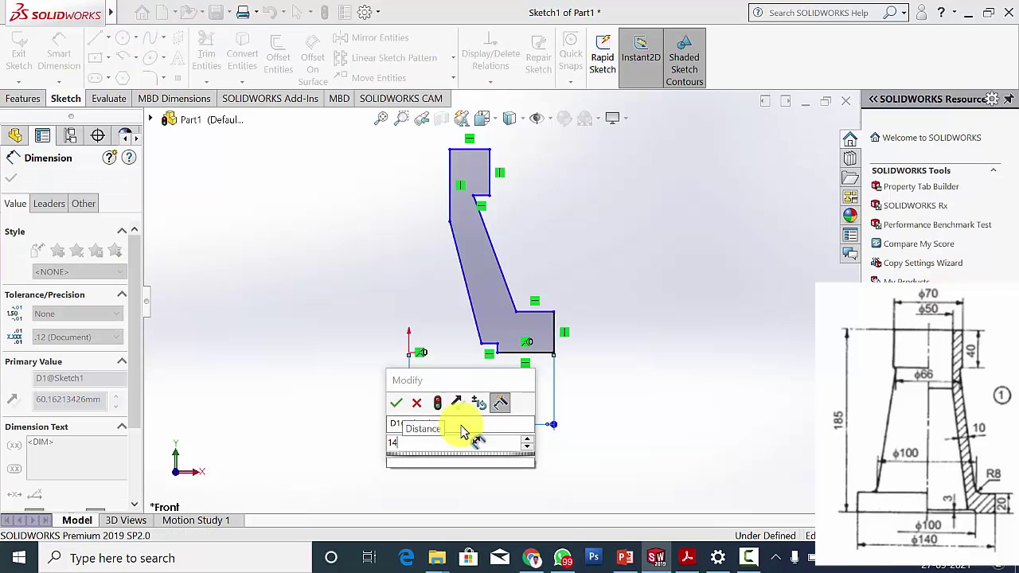
pyautogui.write('0/2')
pyautogui.press('Return')
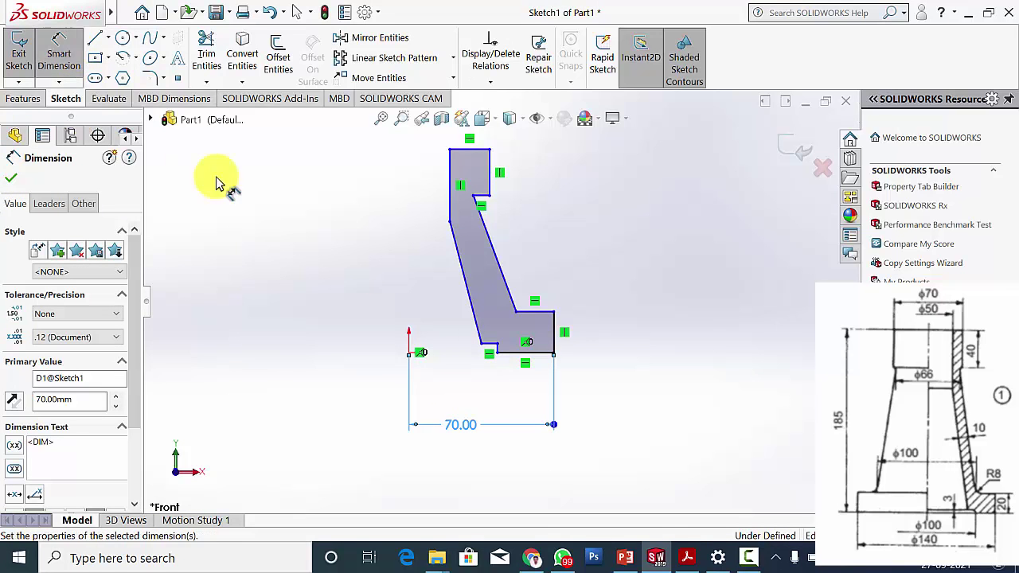
# Dimension the distance from the origin to the inner end of the flange's bottom edge as 50 mm.
pyautogui.click(414, 358)
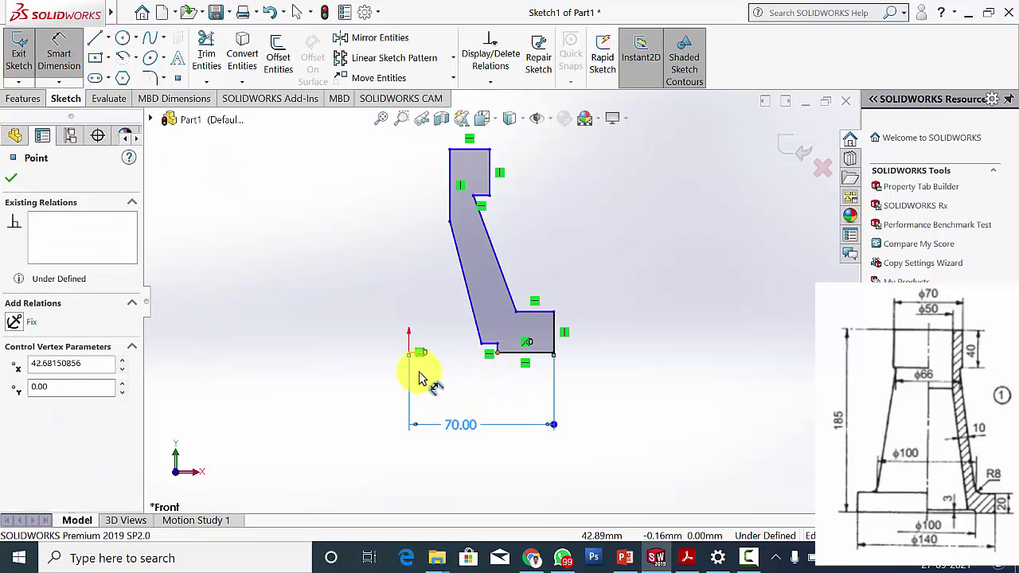
pyautogui.click(410, 354)
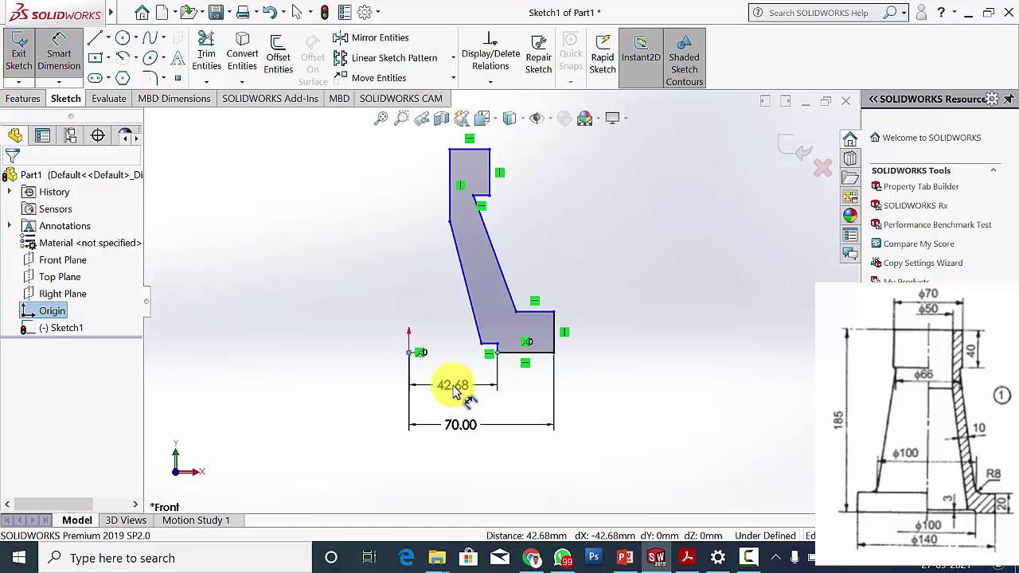
pyautogui.click(453, 390)
pyautogui.write('50.00mm')
pyautogui.press('Return')
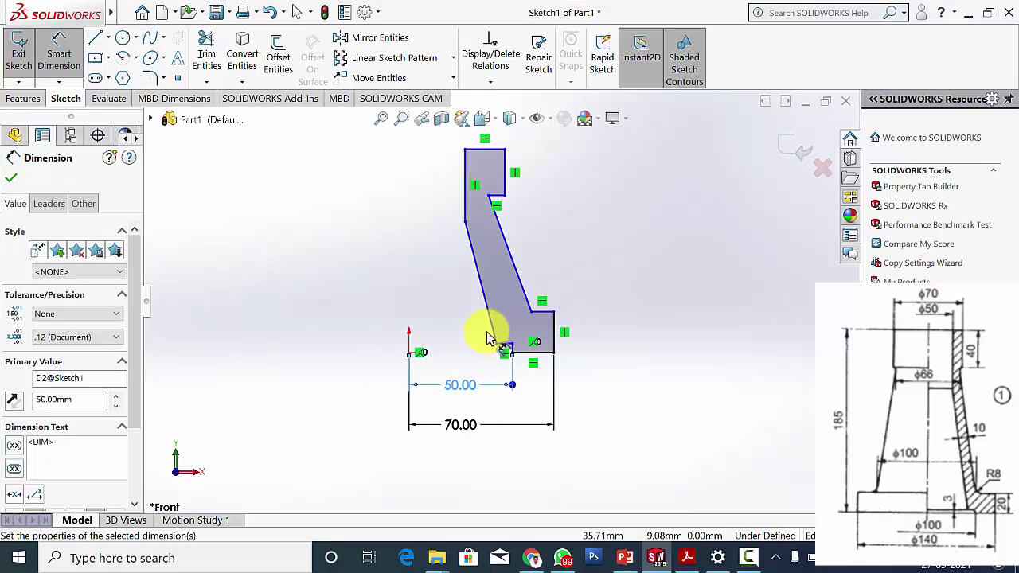
# Draw a vertical centerline about 98 mm long from the origin up to the level of the profile's top edge.
pyautogui.scroll(2, 519, 258)
pyautogui.scroll(-2, 523, 208)
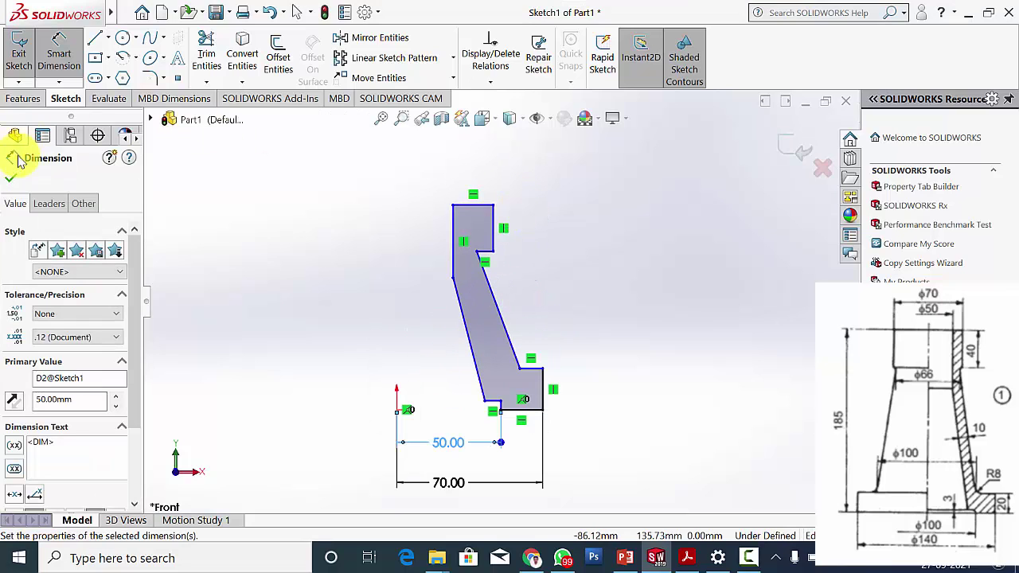
pyautogui.click(11, 178)
pyautogui.click(105, 38)
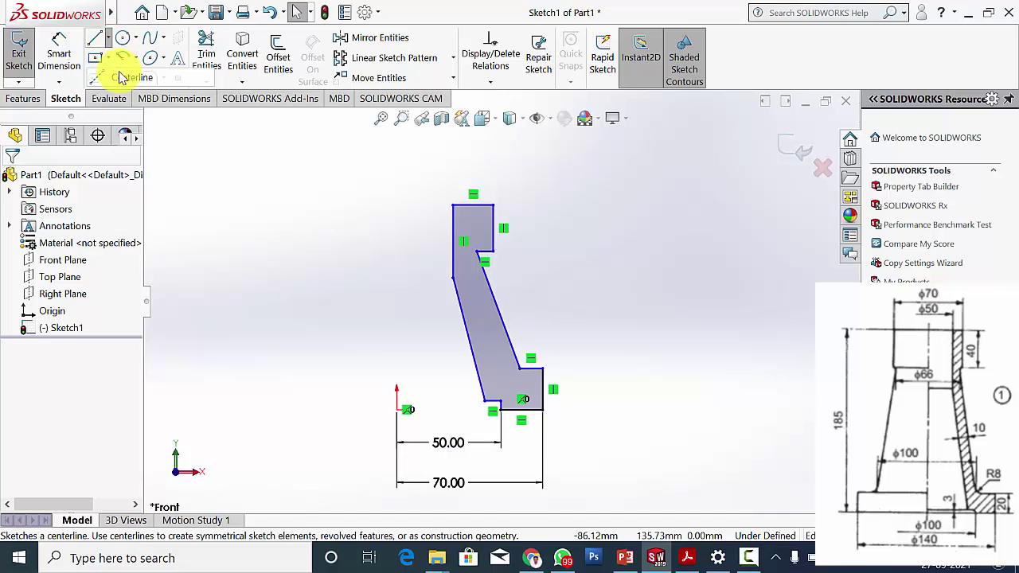
pyautogui.click(113, 73)
pyautogui.click(398, 409)
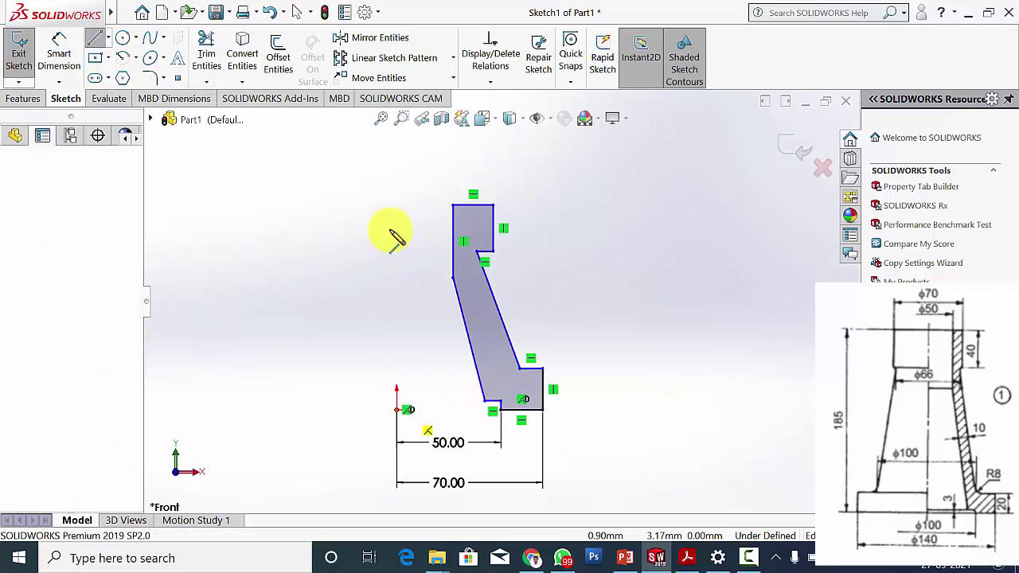
pyautogui.click(402, 211)
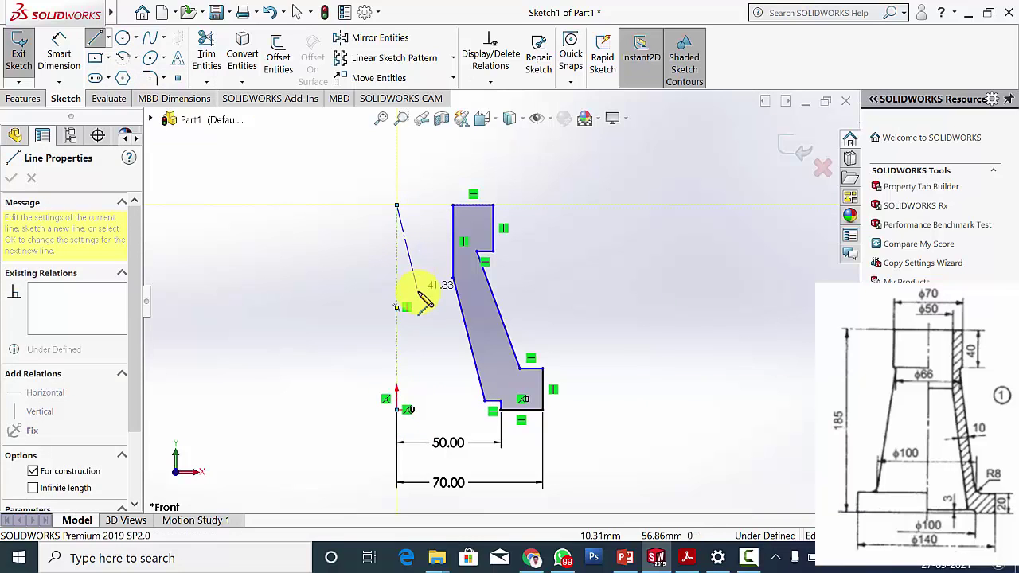
pyautogui.press('Escape')
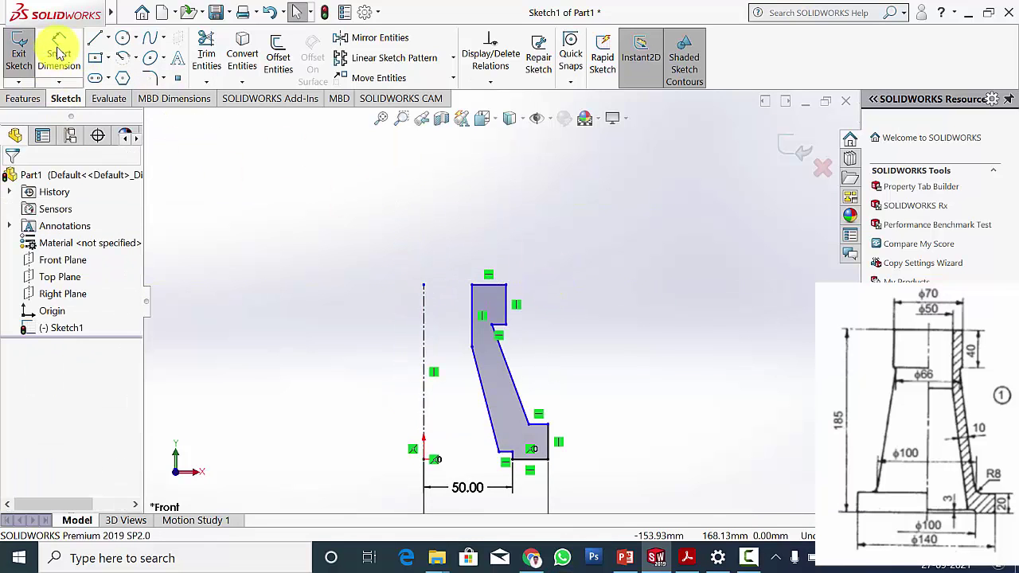
# Dimension the distance from the centerline to the collar's outer vertical edge as 35 mm.
pyautogui.click(55, 44)
pyautogui.click(425, 320)
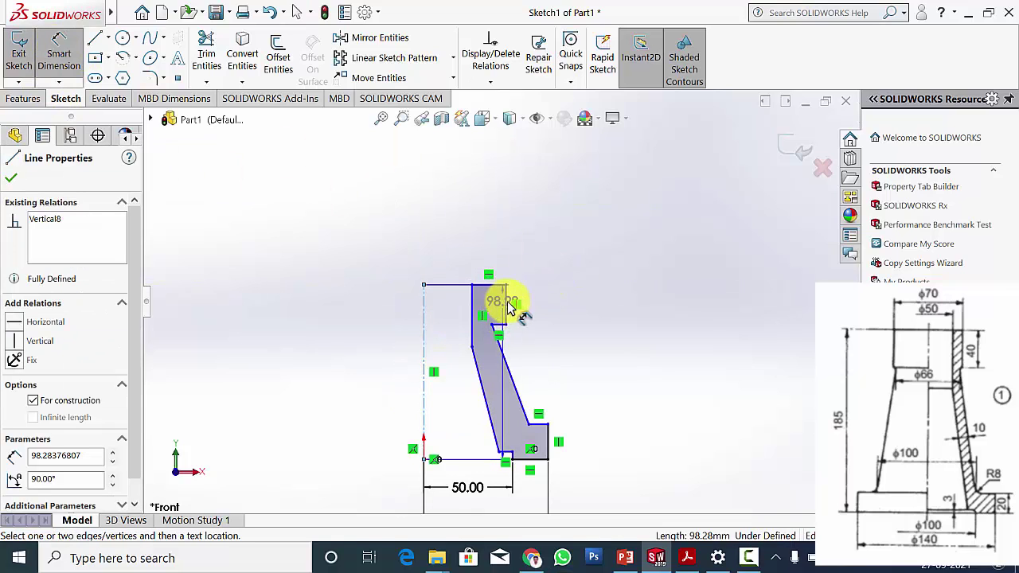
pyautogui.click(507, 306)
pyautogui.click(478, 233)
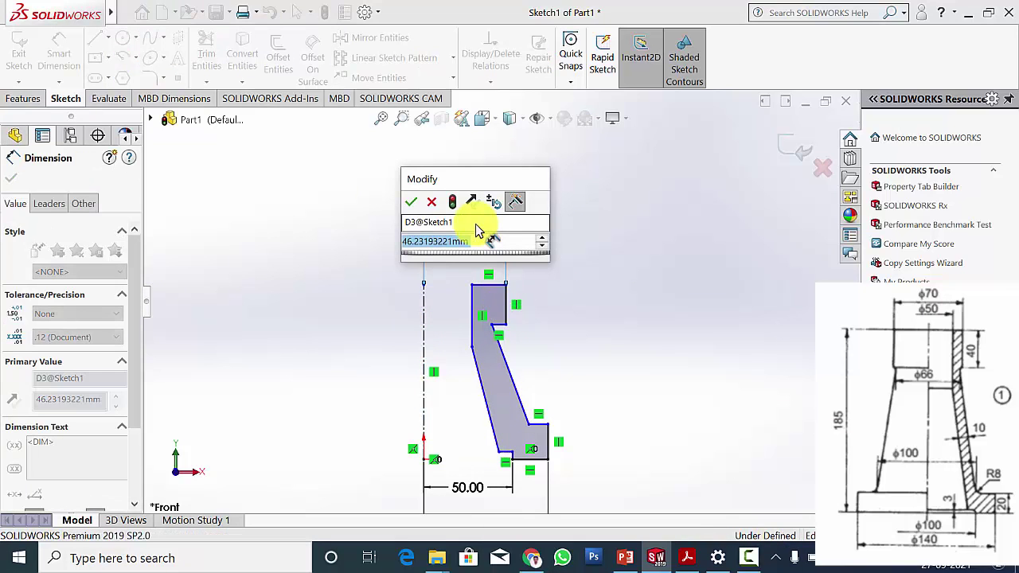
pyautogui.write('35')
pyautogui.press('Return')
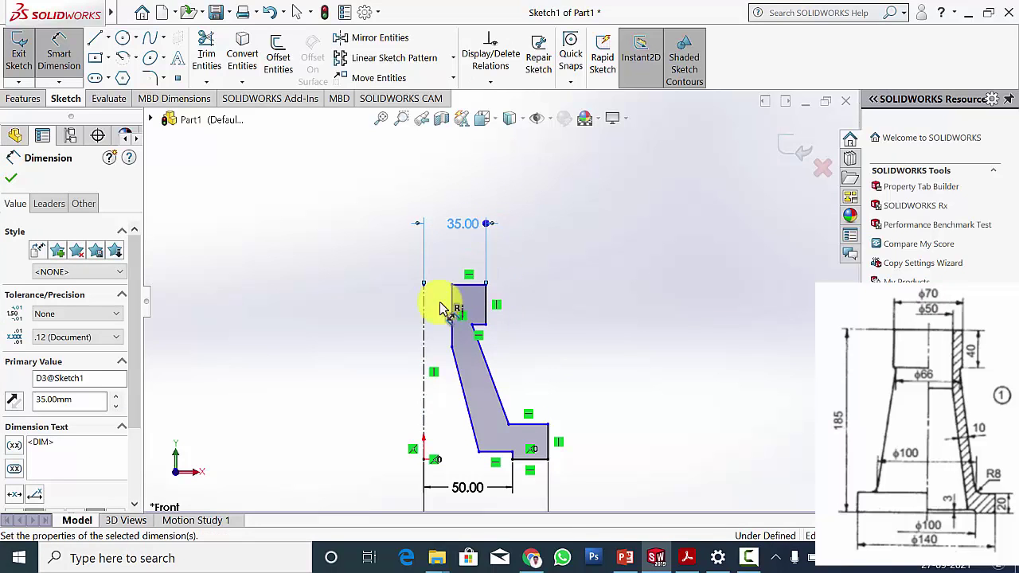
# Dimension the distance from the centerline to the collar's inner vertical edge as 25 mm.
pyautogui.click(451, 306)
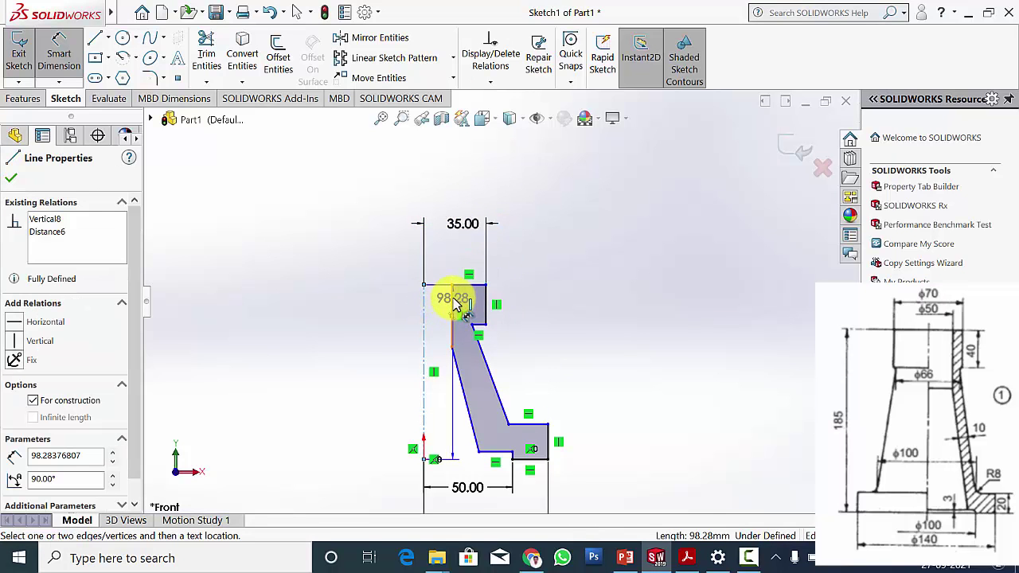
pyautogui.click(453, 299)
pyautogui.click(451, 261)
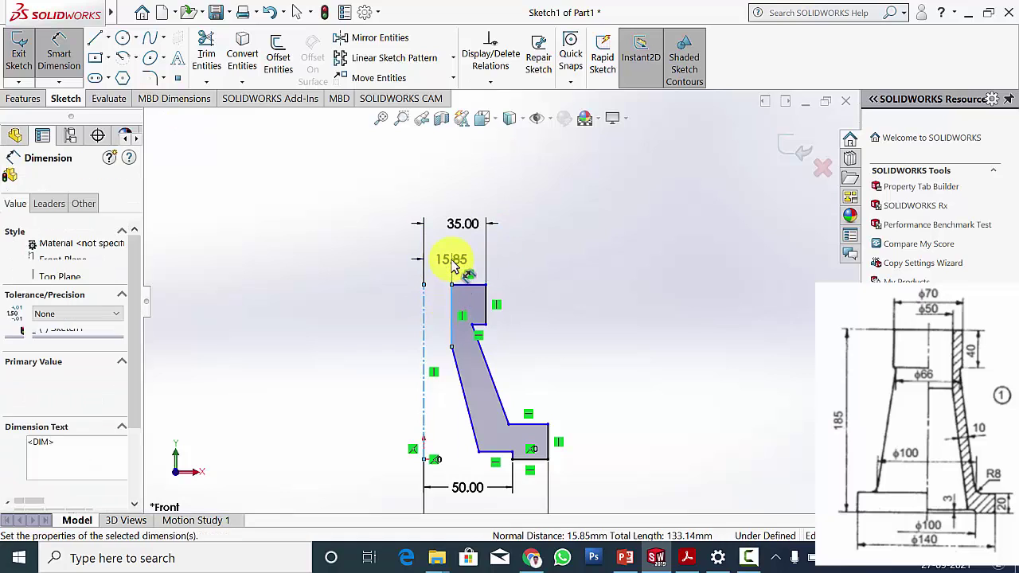
pyautogui.write('25')
pyautogui.press('Return')
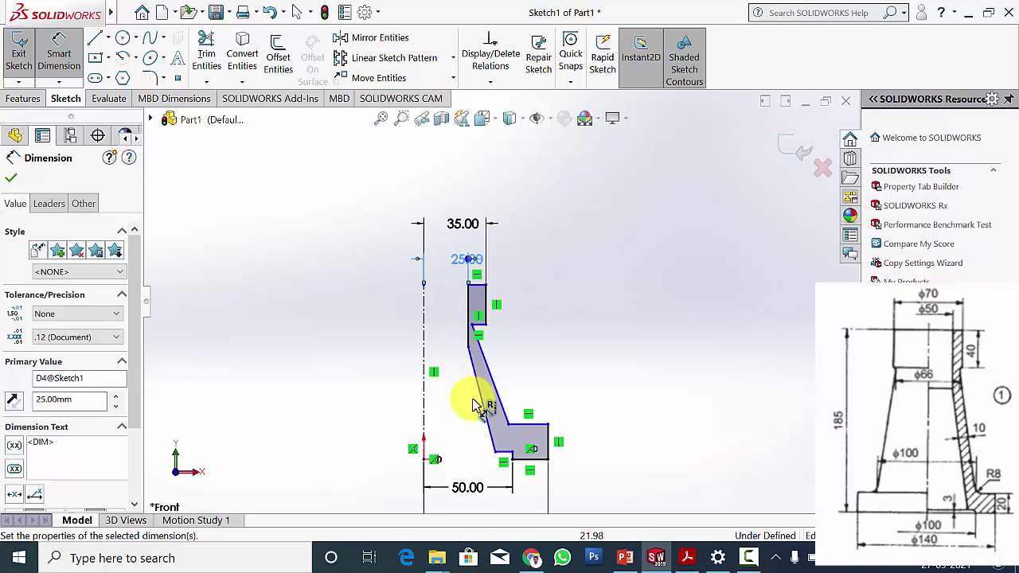
# Dimension the distance from the centerline to the upper end of the tapered outer wall as 66/2 mm.
pyautogui.click(424, 343)
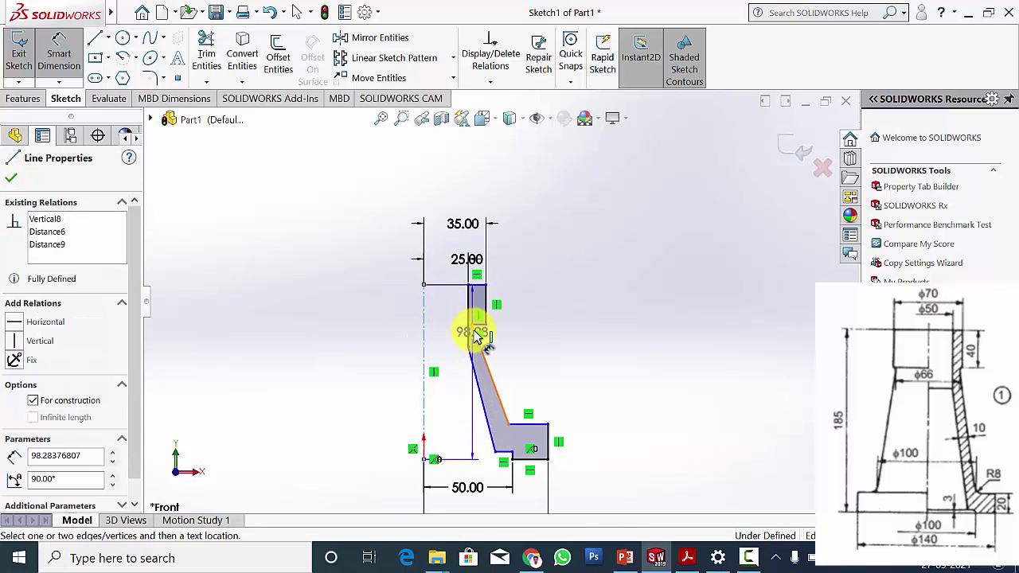
pyautogui.click(473, 326)
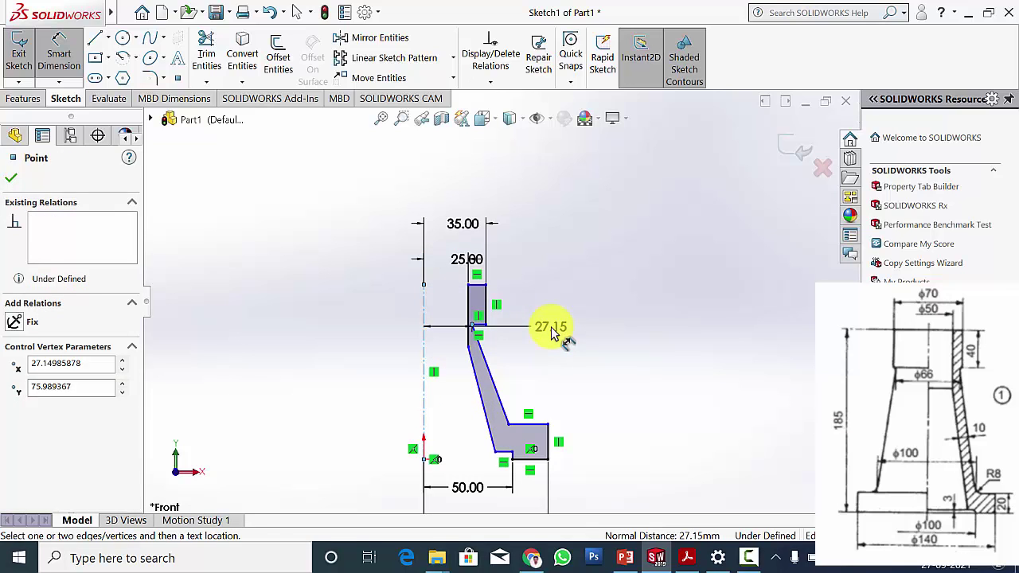
pyautogui.click(551, 333)
pyautogui.write('22')
pyautogui.press('Return')
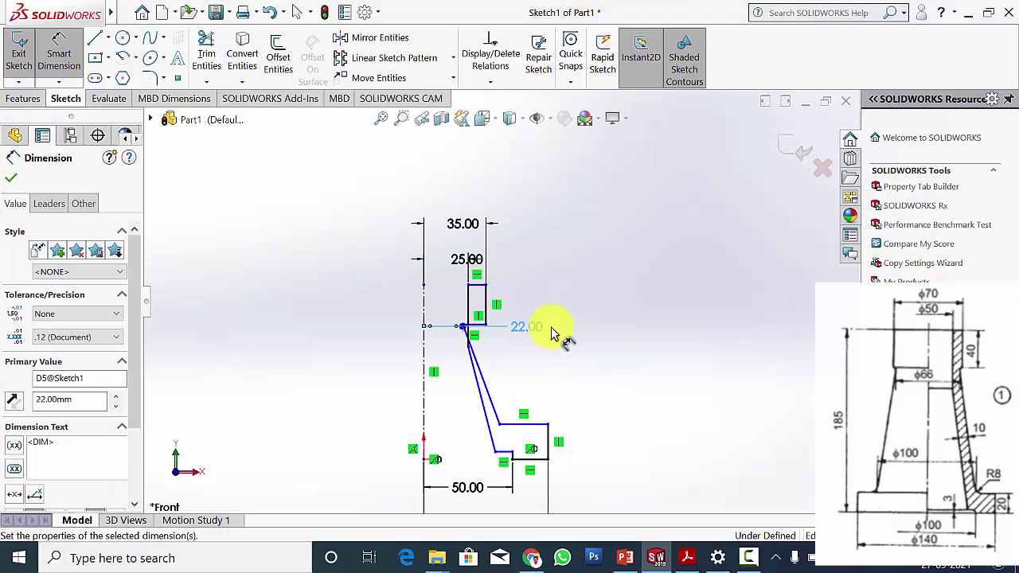
pyautogui.doubleClick(530, 325)
pyautogui.write('66')
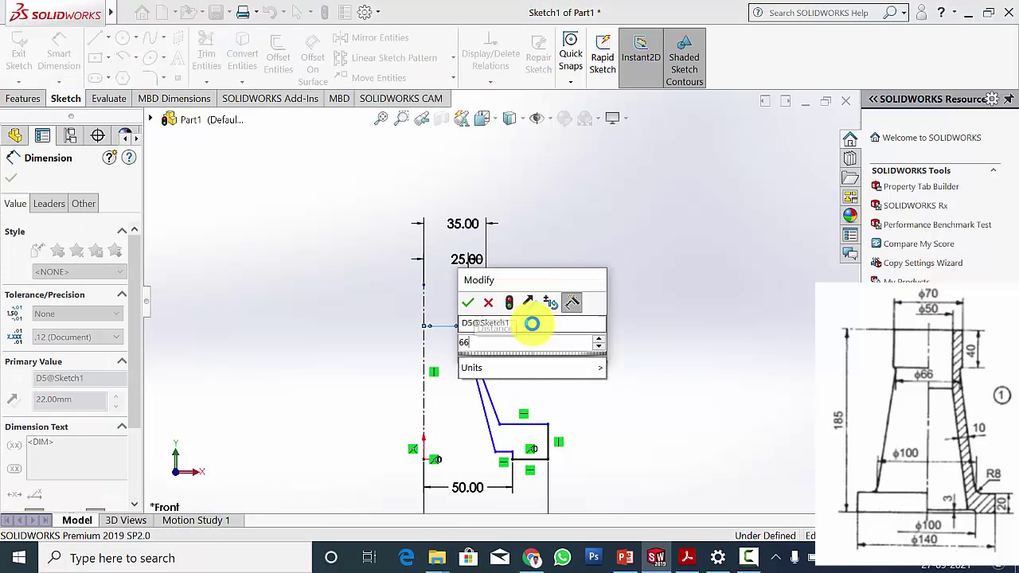
pyautogui.write('/2')
pyautogui.press('Return')
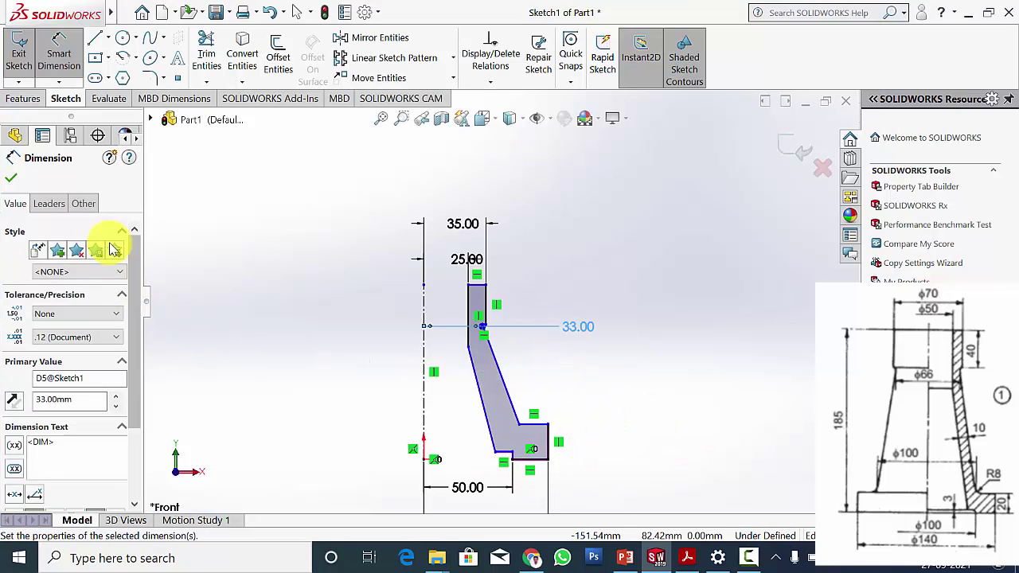
# Dimension the distance from the centerline to the lower end of the tapered outer wall as 50 mm.
pyautogui.click(424, 434)
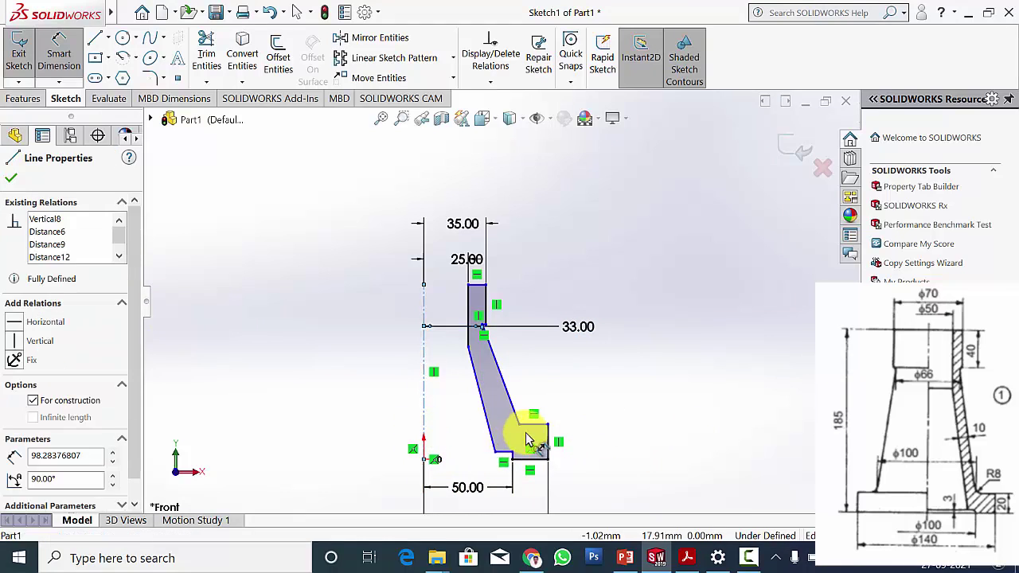
pyautogui.click(522, 423)
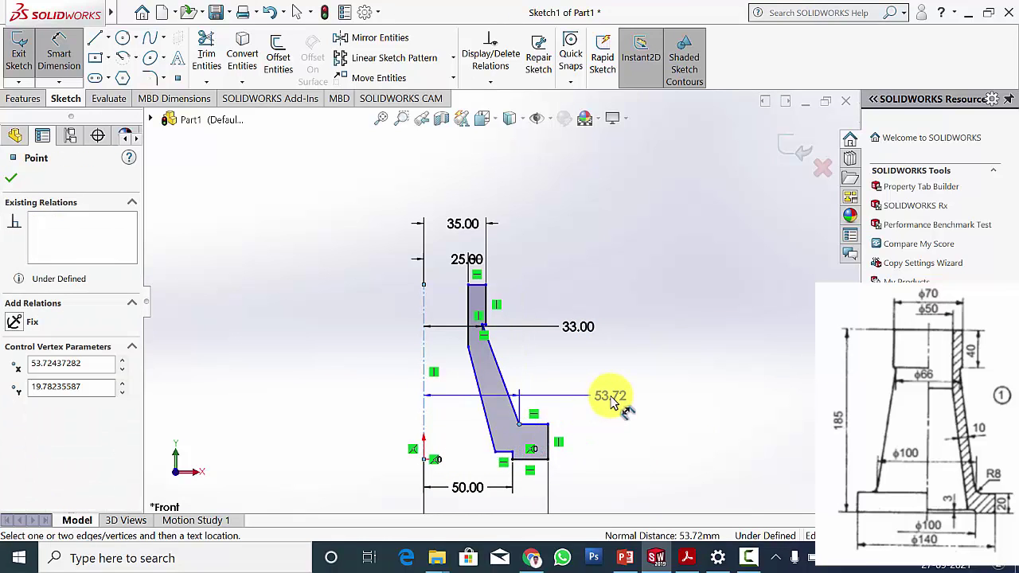
pyautogui.click(610, 406)
pyautogui.write('50')
pyautogui.press('Return')
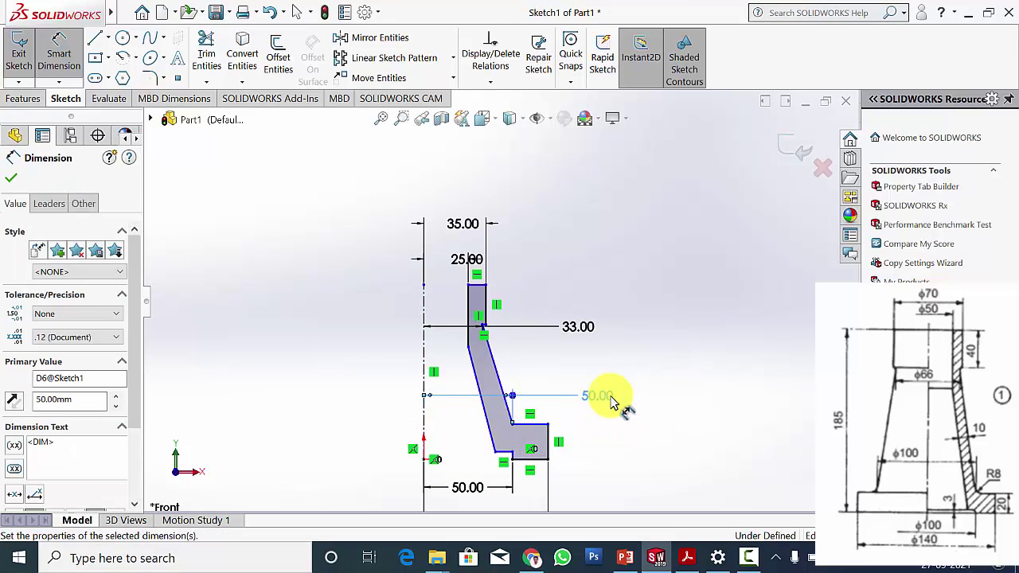
# Dimension the depth of the recess at the base between its horizontal edge and the flange's bottom edge as 3 mm.
pyautogui.click(507, 459)
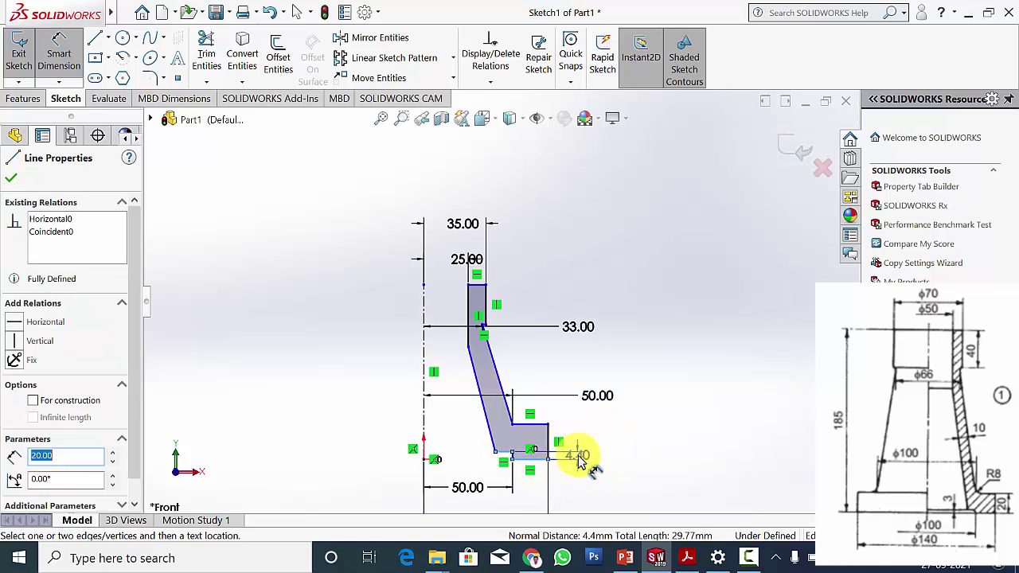
pyautogui.click(583, 456)
pyautogui.write('3.00mm')
pyautogui.press('Return')
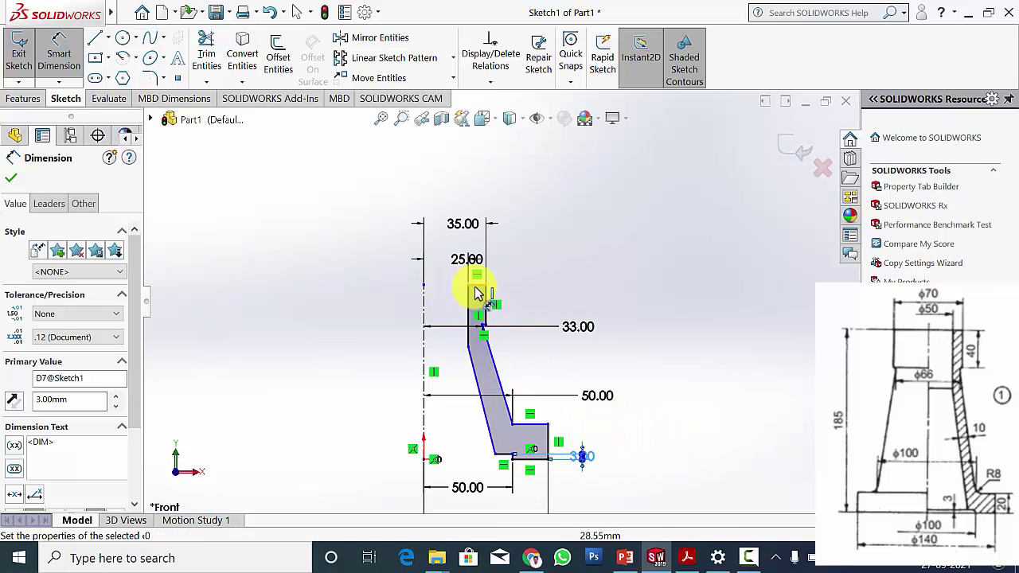
# Dimension the overall height from the origin to the collar's top edge as 185 mm.
pyautogui.click(477, 285)
pyautogui.click(425, 460)
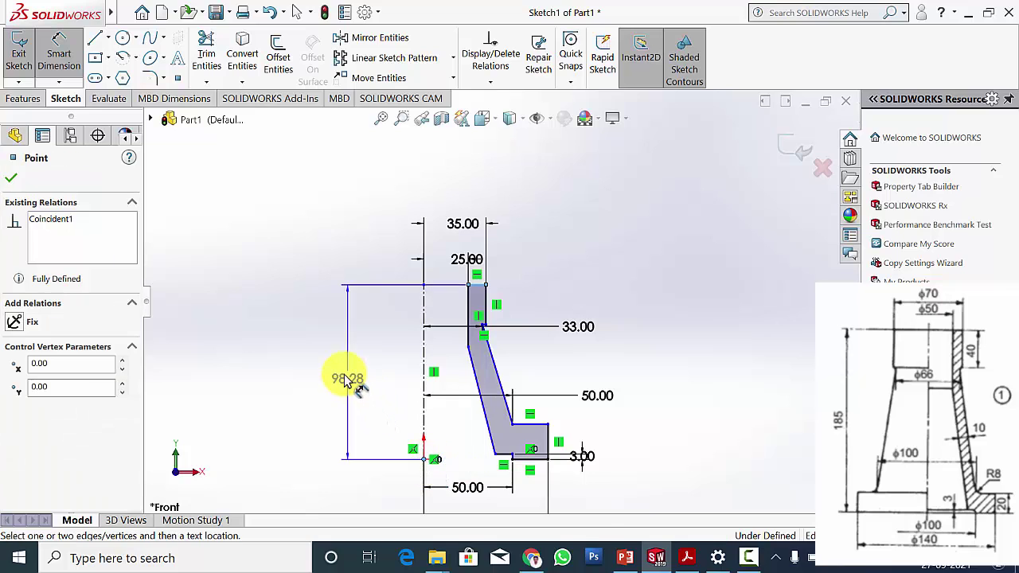
pyautogui.click(337, 370)
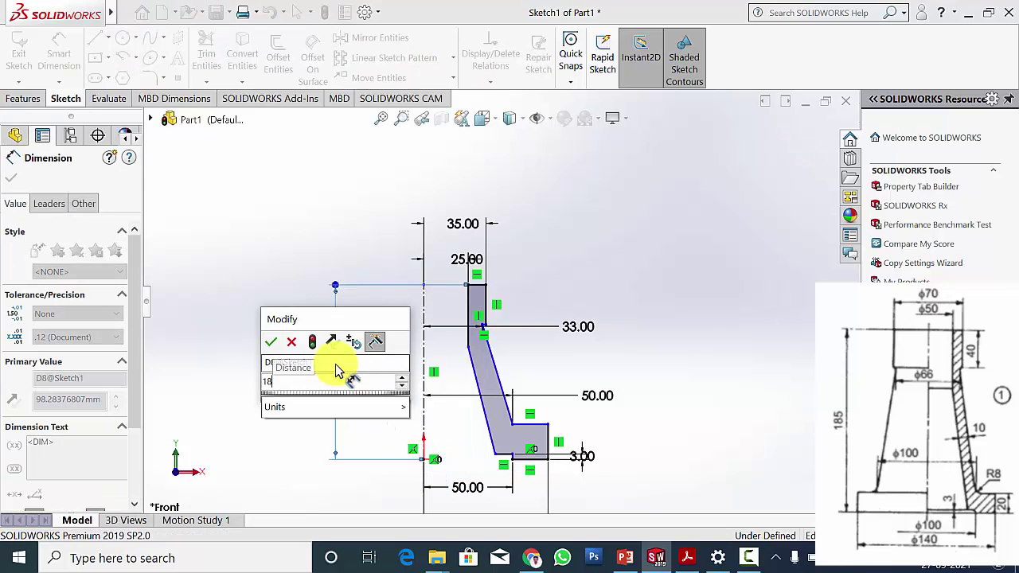
pyautogui.write('185')
pyautogui.press('Return')
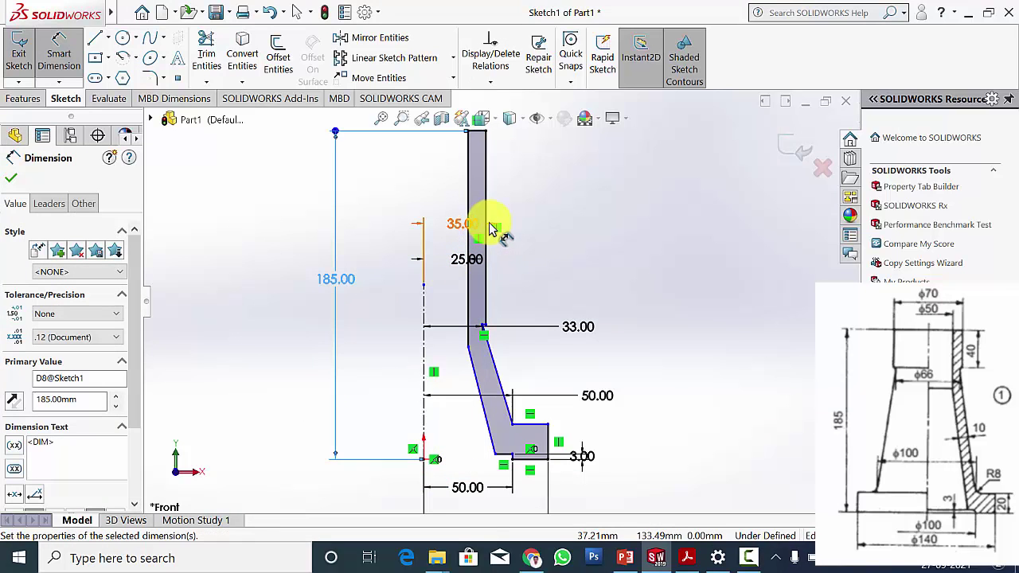
# Dimension the length of the collar's outer vertical edge as 40 mm.
pyautogui.click(485, 226)
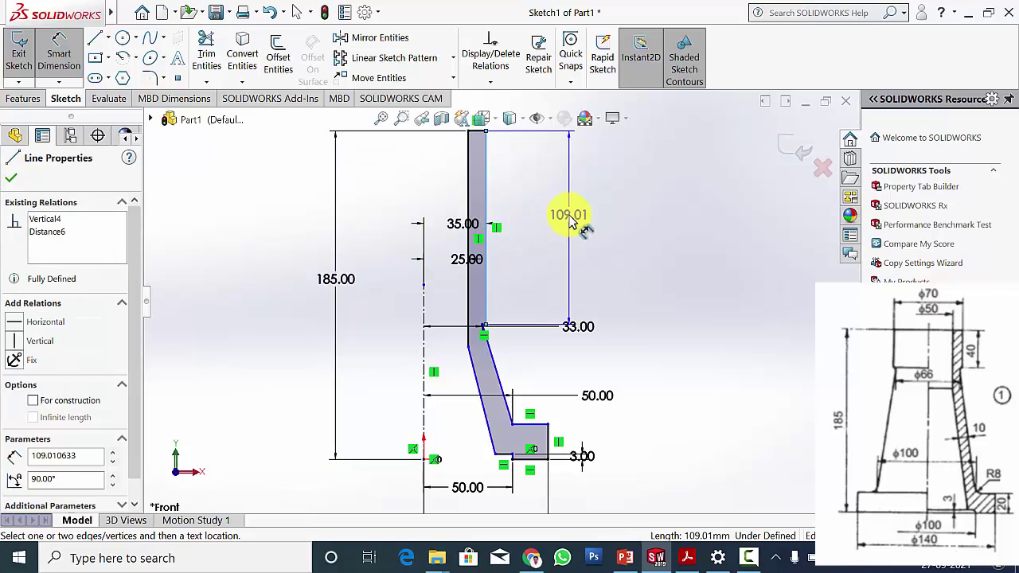
pyautogui.click(569, 223)
pyautogui.write('40')
pyautogui.press('Return')
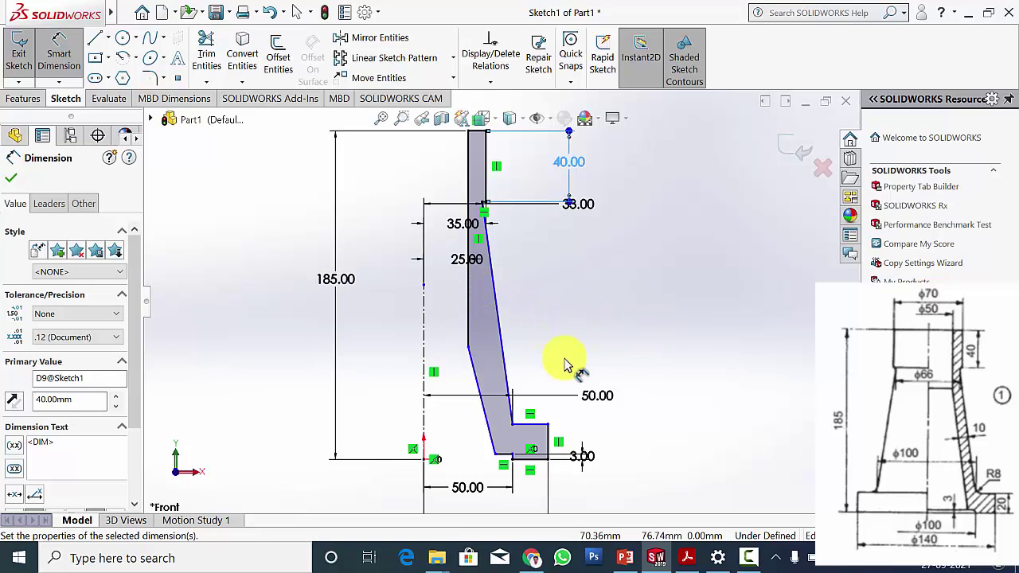
# Dimension the height of the flange's outer vertical edge as 20 mm and finish dimensioning.
pyautogui.click(547, 435)
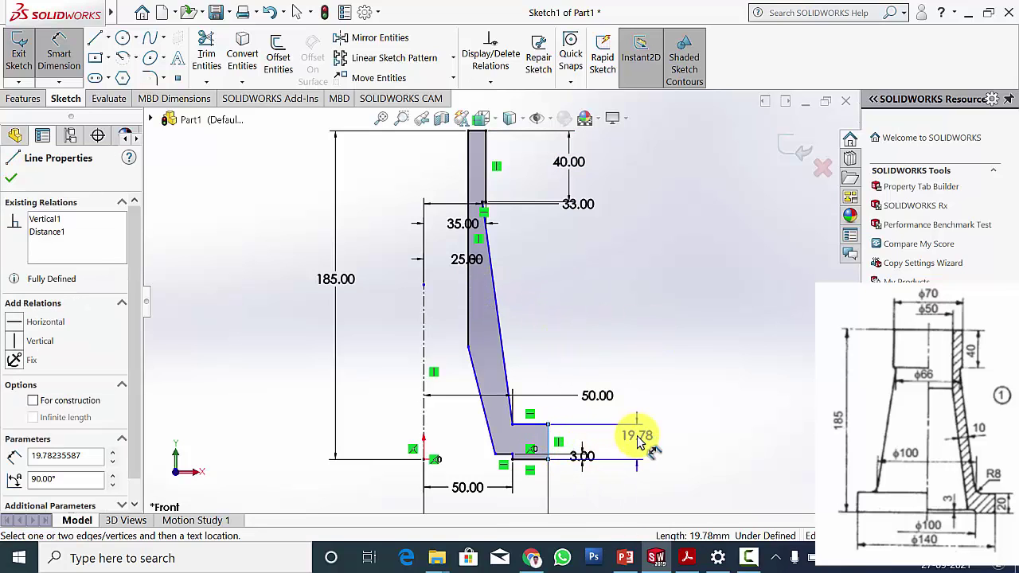
pyautogui.click(639, 443)
pyautogui.write('20')
pyautogui.press('Return')
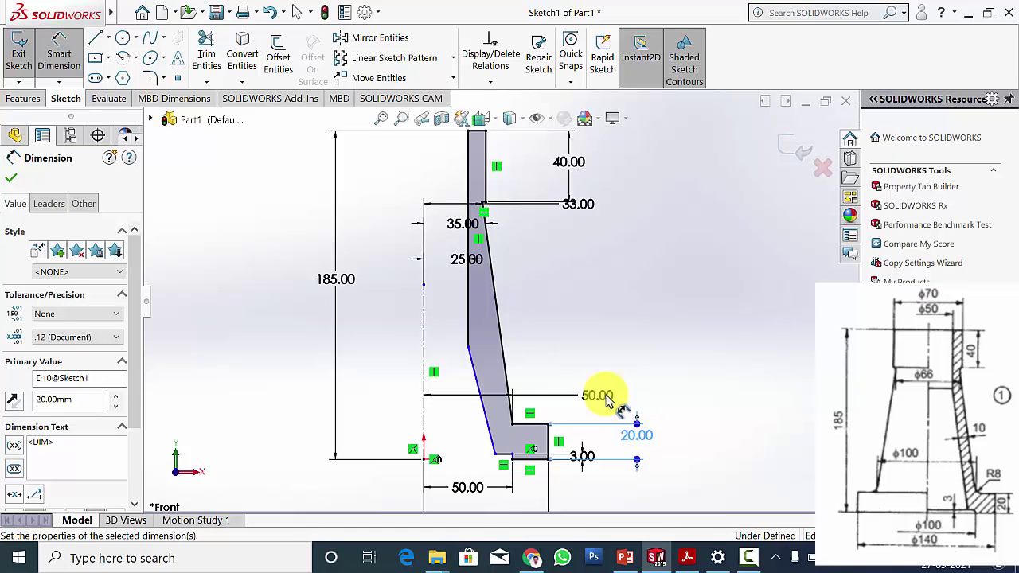
pyautogui.click(10, 177)
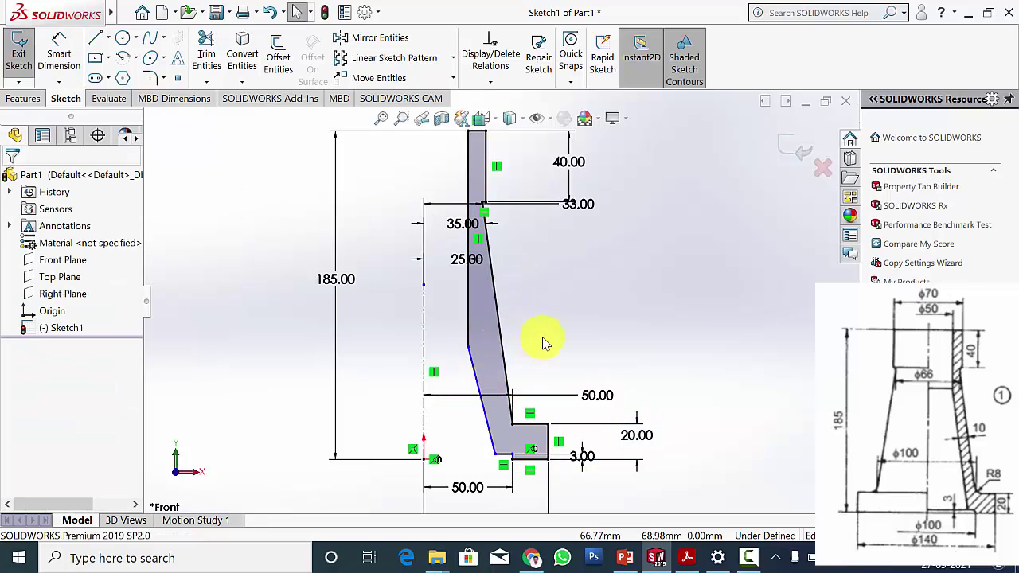
# Make the inner tapered wall line parallel to the outer tapered wall line.
pyautogui.click(475, 375)
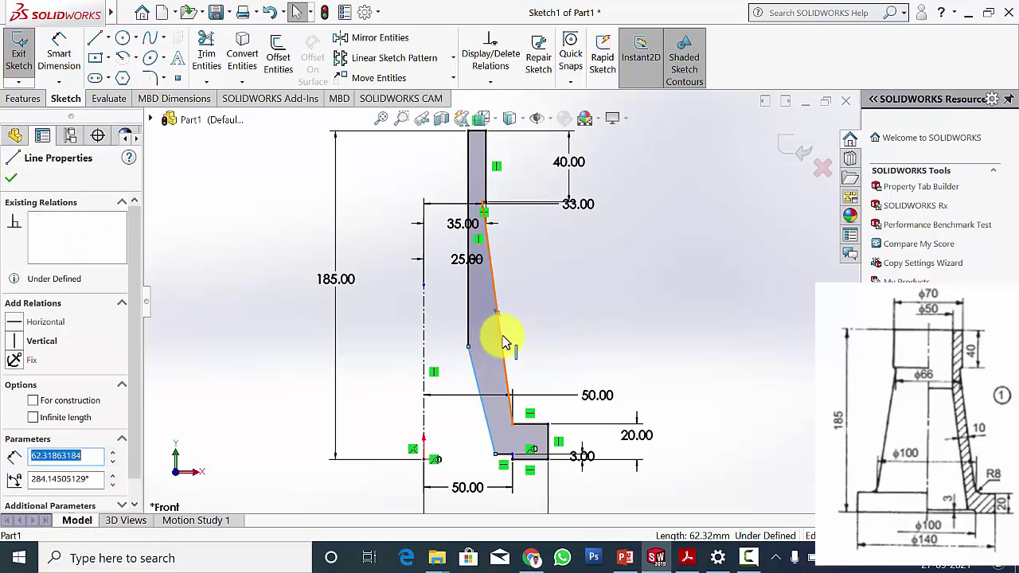
pyautogui.keyDown('ctrl'); pyautogui.click(502, 341); pyautogui.keyUp('ctrl')
pyautogui.click(16, 462)
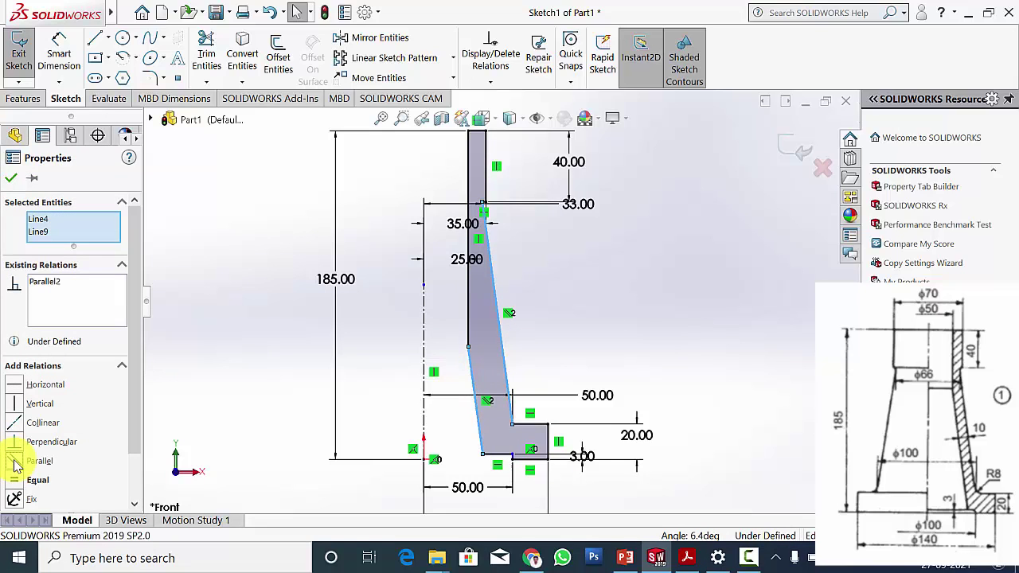
pyautogui.click(12, 182)
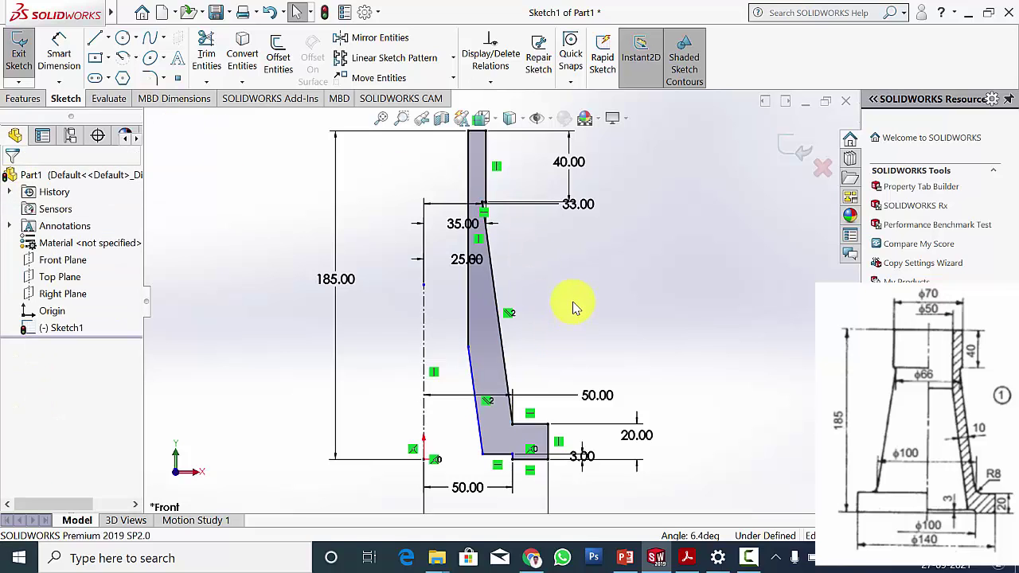
# Dimension the wall thickness between the two parallel tapered lines as 10 mm.
pyautogui.press('f')
pyautogui.click(58, 54)
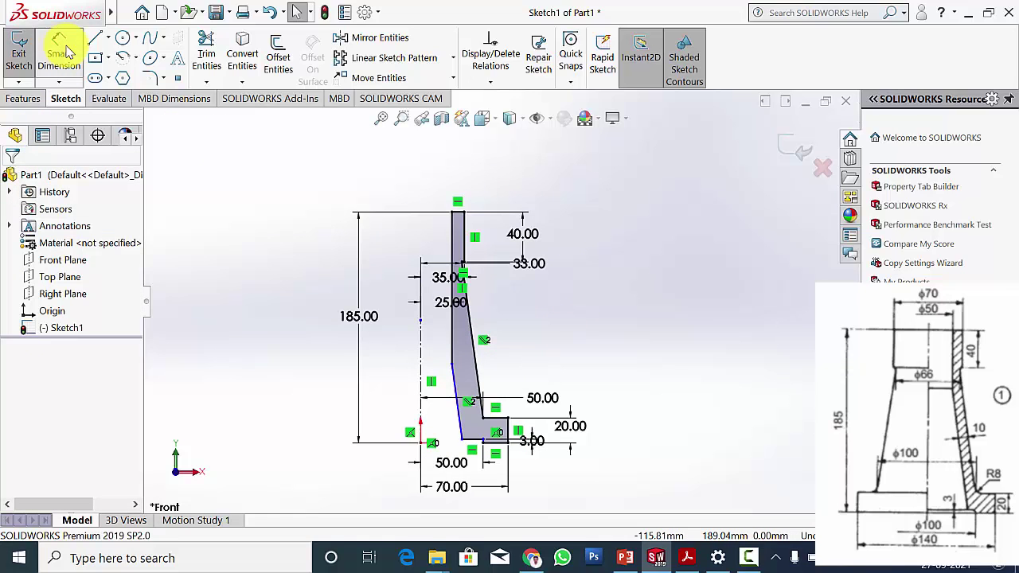
pyautogui.click(458, 396)
pyautogui.click(477, 375)
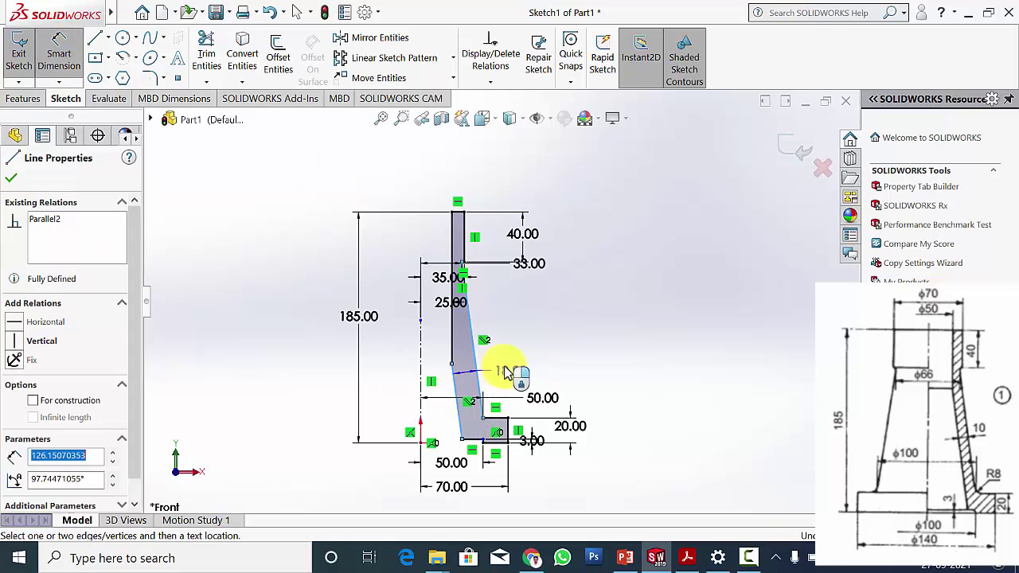
pyautogui.click(522, 371)
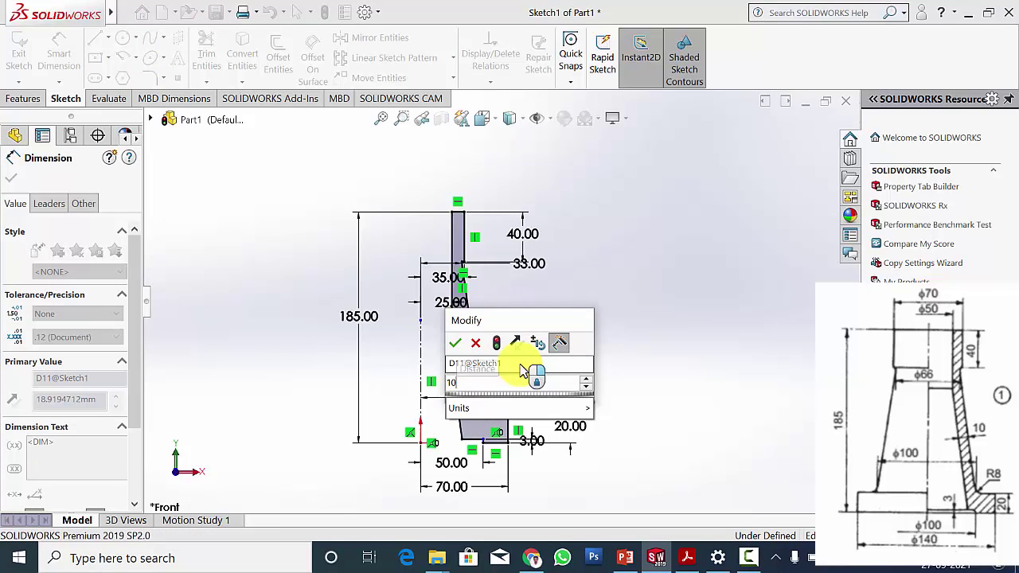
pyautogui.write('10')
pyautogui.press('Return')
pyautogui.press('Escape')
pyautogui.press('f')
pyautogui.press('Escape')
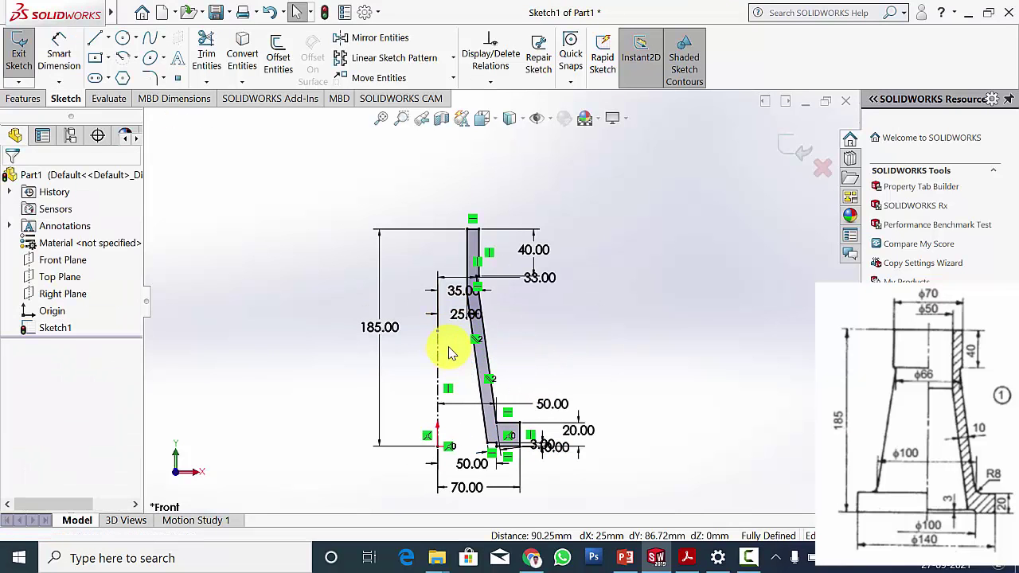
# Align the centerline's upper endpoint with the collar's inner top corner using a Horizontal relation.
pyautogui.click(438, 333)
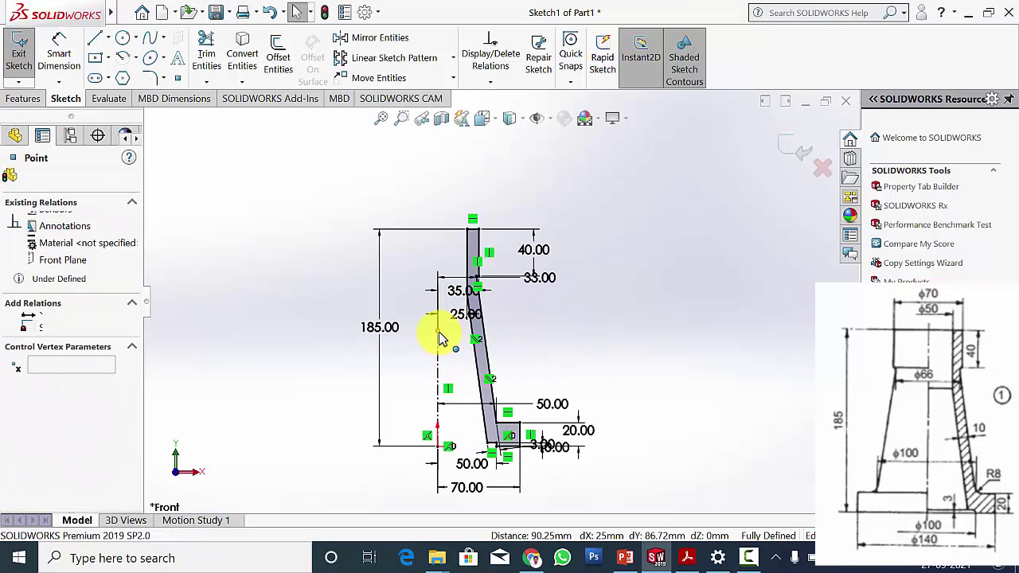
pyautogui.keyDown('ctrl'); pyautogui.click(469, 230); pyautogui.keyUp('ctrl')
pyautogui.click(19, 384)
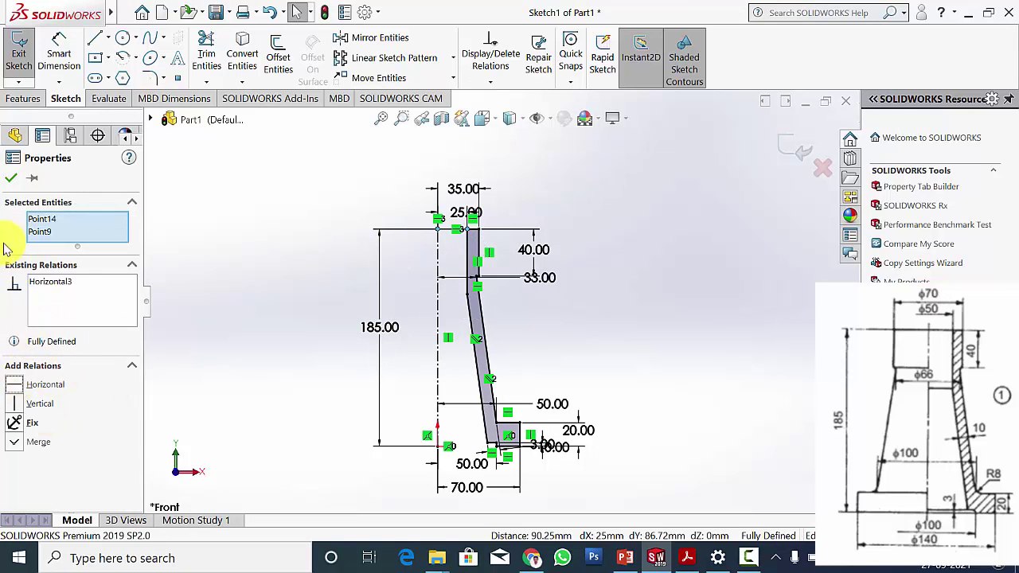
pyautogui.click(9, 180)
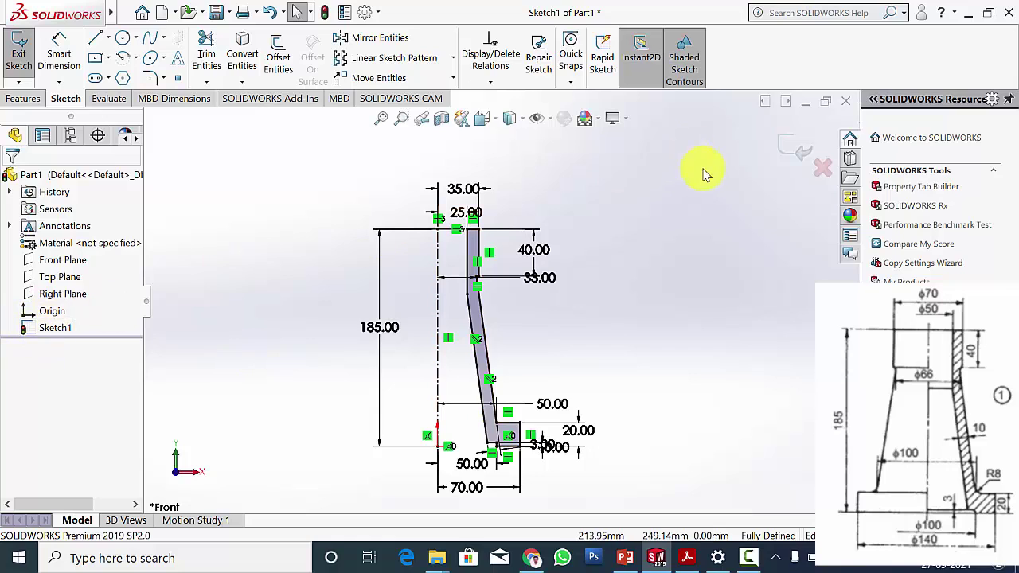
# Revolve the profile 360 degrees about the centerline into a solid body.
pyautogui.click(28, 98)
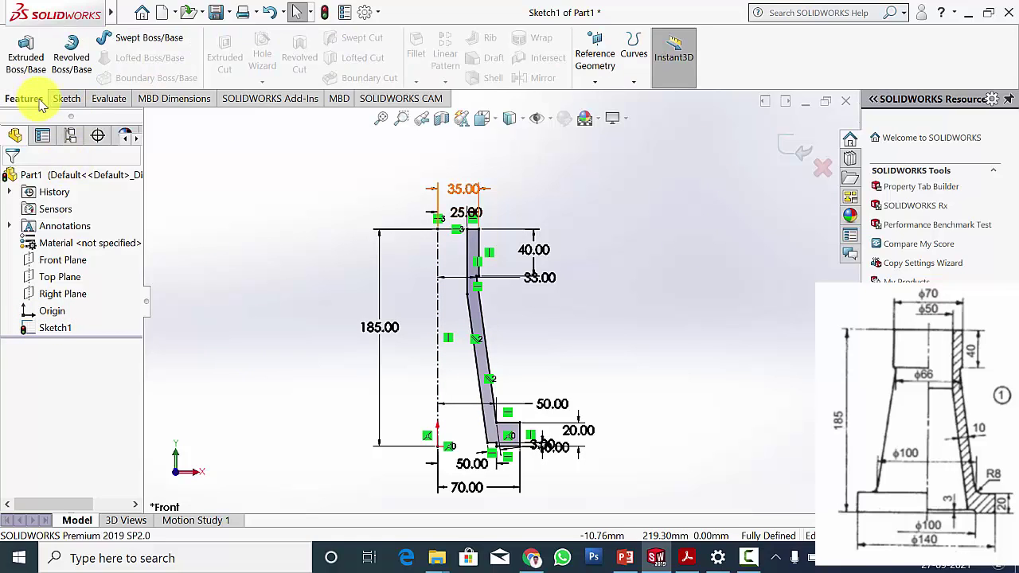
pyautogui.click(75, 68)
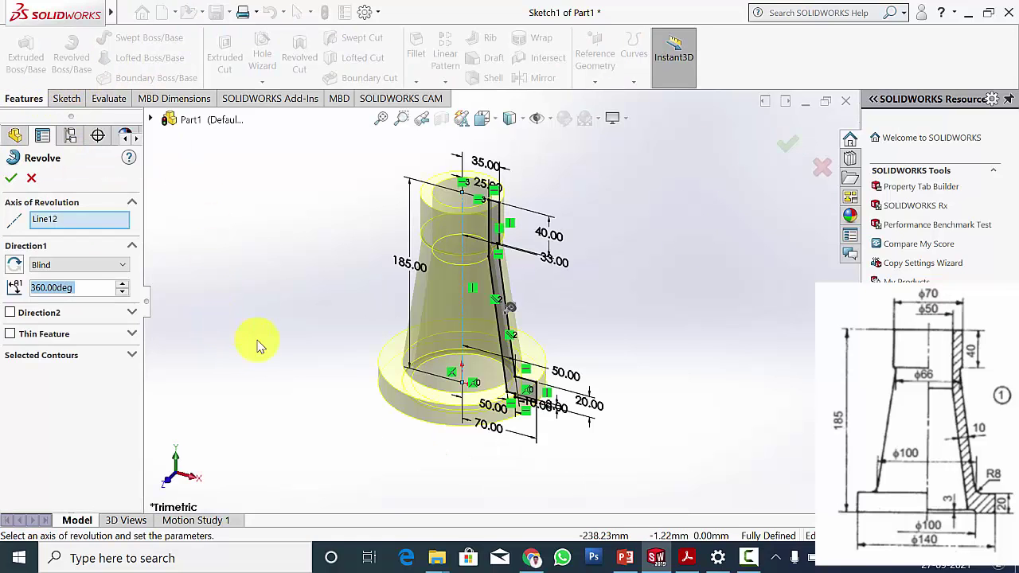
pyautogui.click(12, 180)
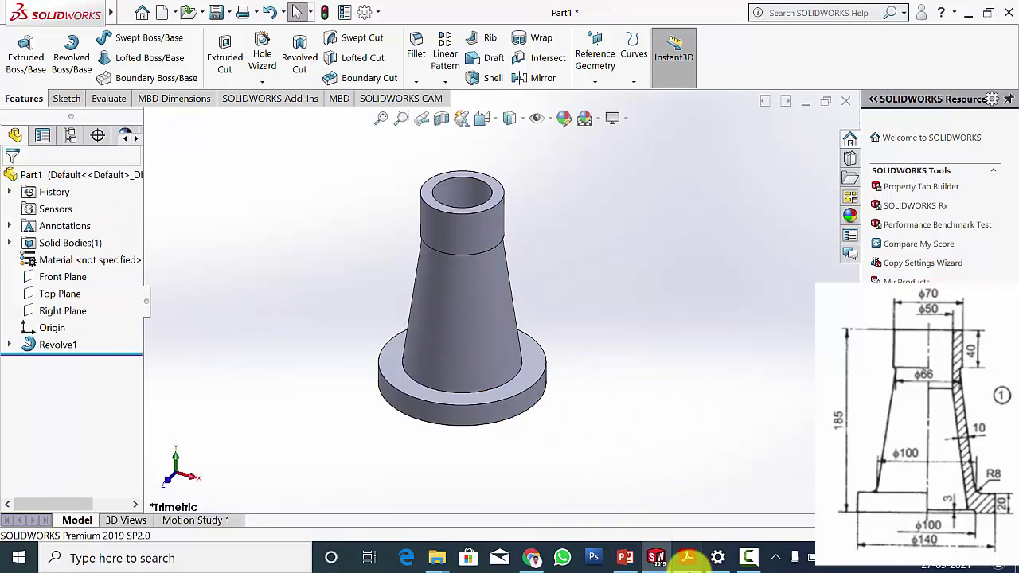
# Check the base fillet in the Screw Jack PDF in Acrobat Reader, and fillet the edge between tapered body and flange with 8 mm radius in SOLIDWORKS.
pyautogui.click(686, 558)
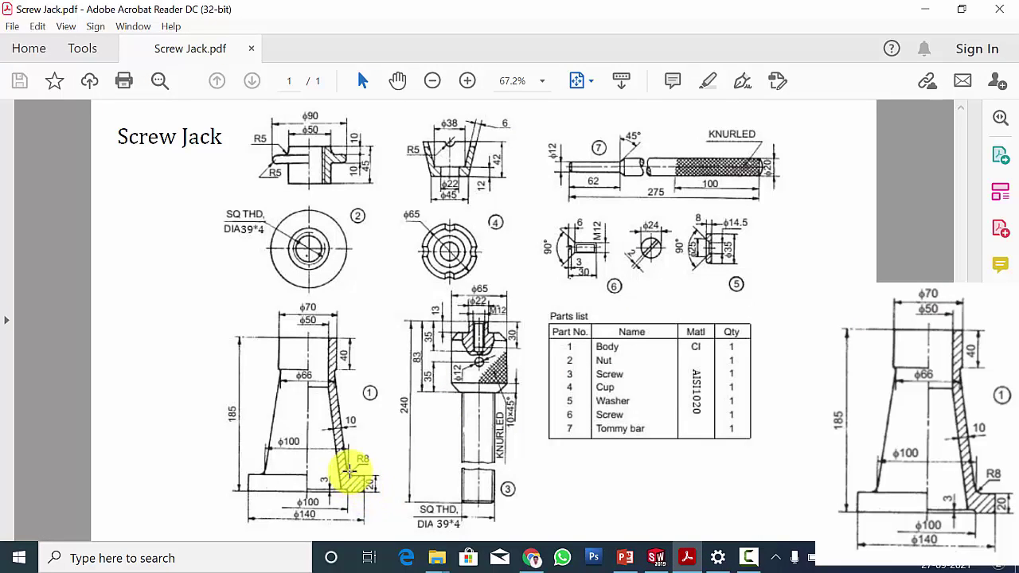
pyautogui.click(656, 557)
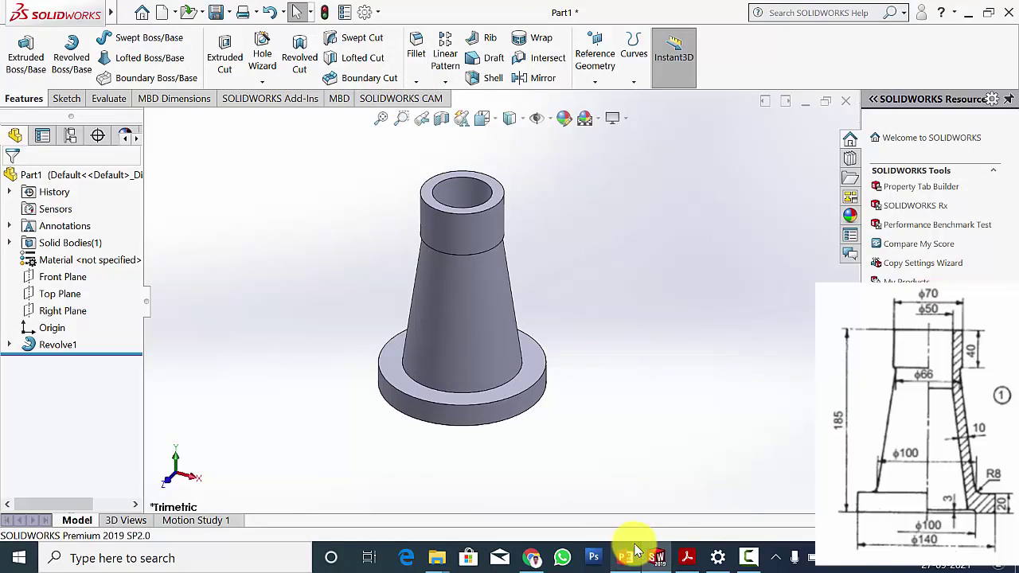
pyautogui.click(684, 557)
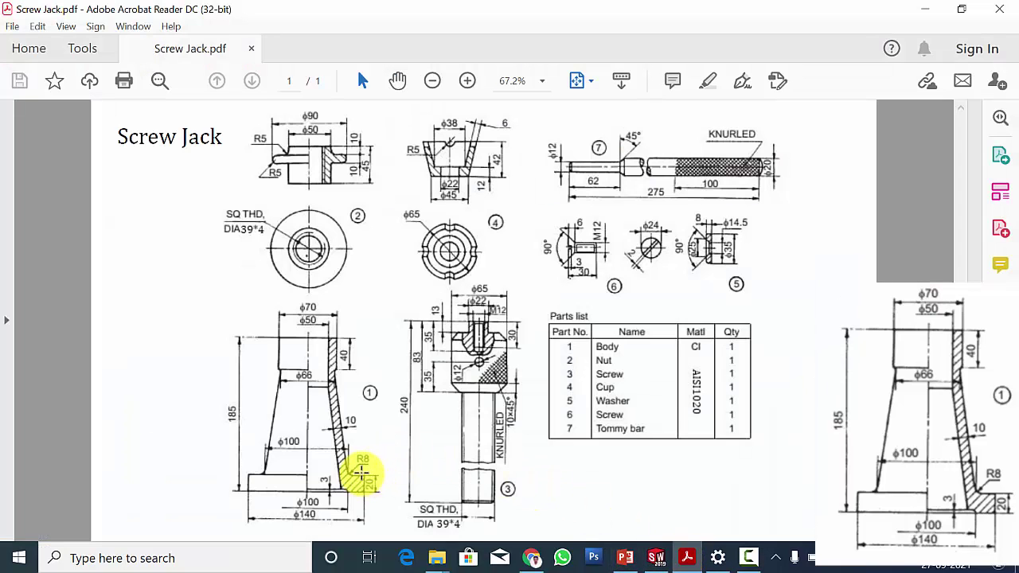
pyautogui.click(656, 557)
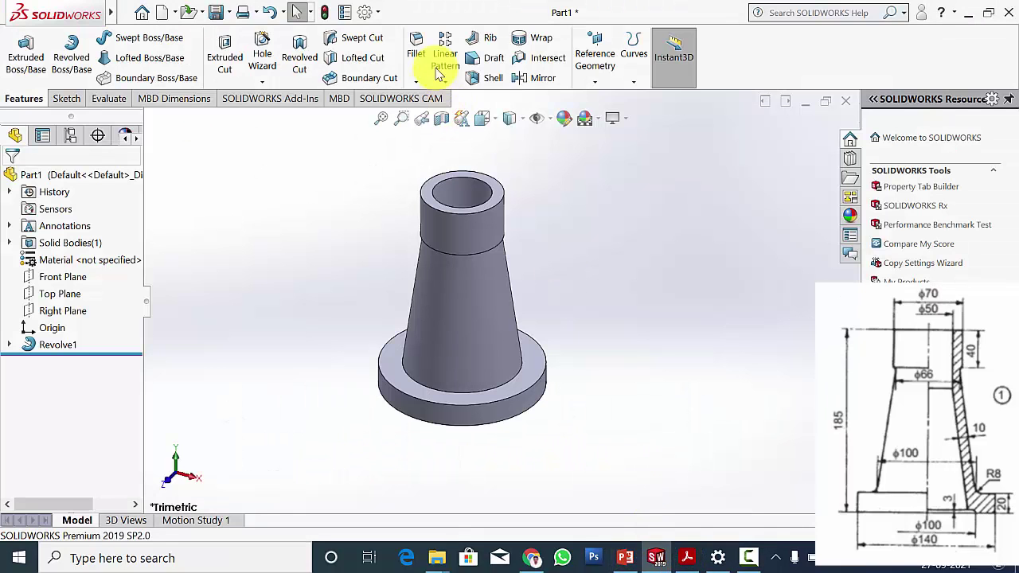
pyautogui.click(420, 42)
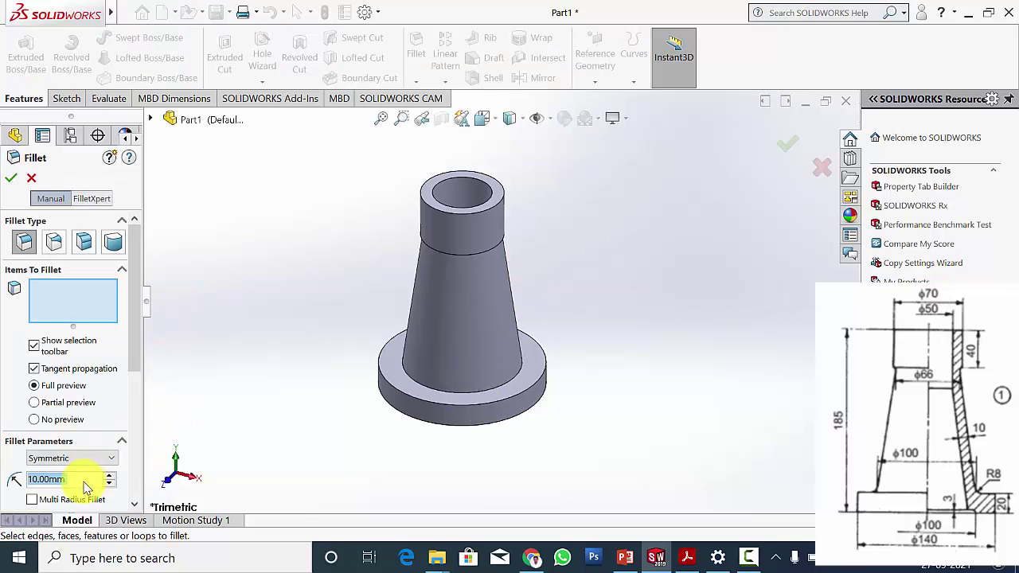
pyautogui.write('8')
pyautogui.press('Return')
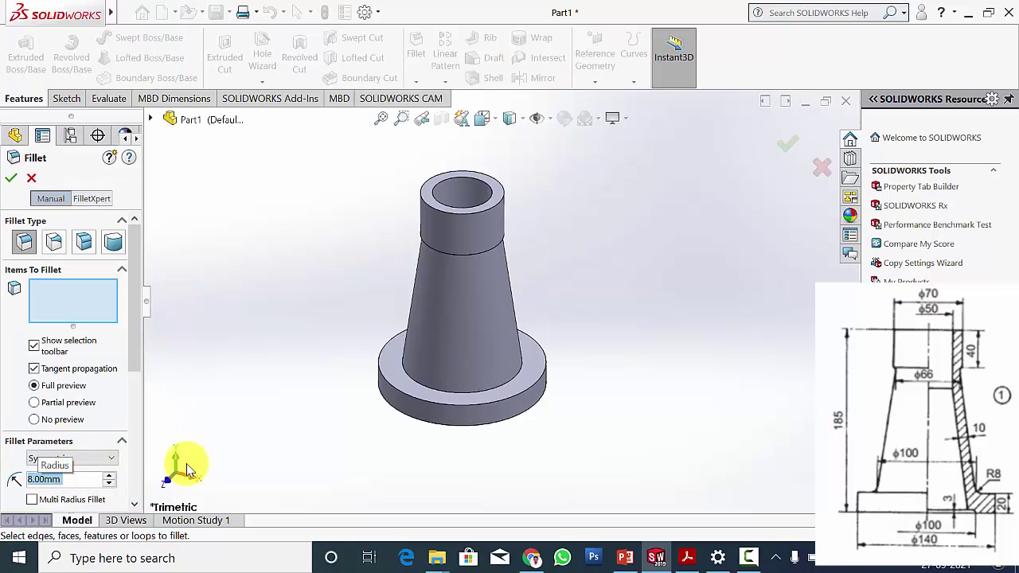
pyautogui.click(519, 381)
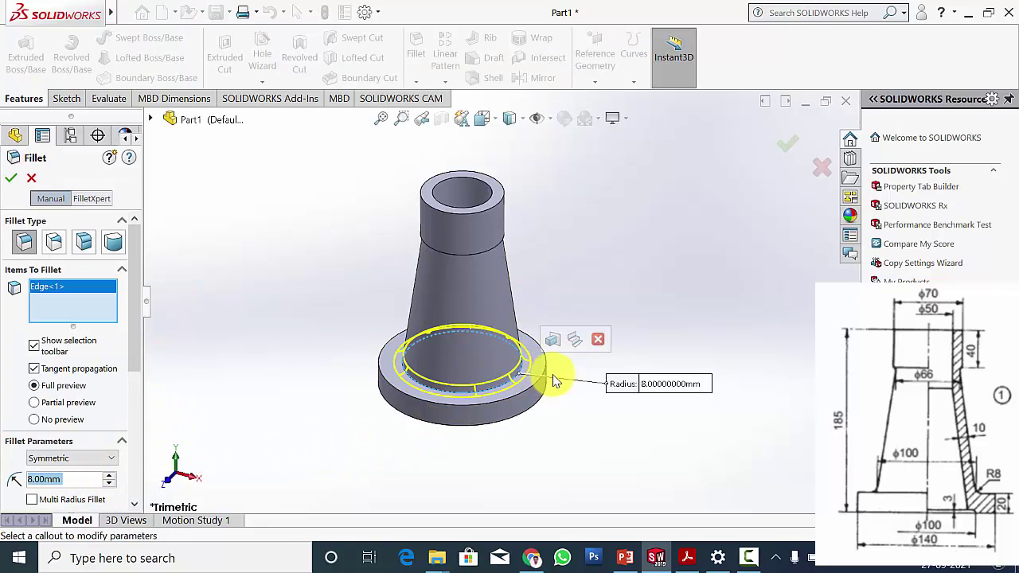
pyautogui.click(12, 180)
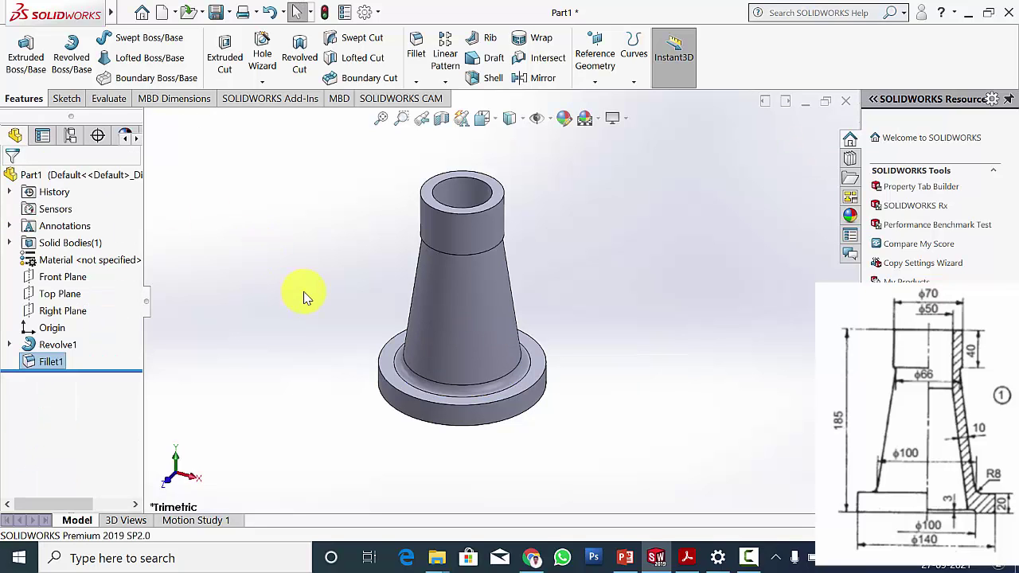
# Check the body's material in the Screw Jack PDF's parts list in Acrobat Reader, and apply Gray Cast Iron to the part in SOLIDWORKS.
pyautogui.moveTo(305, 297); pyautogui.dragTo(340, 319, button='middle')
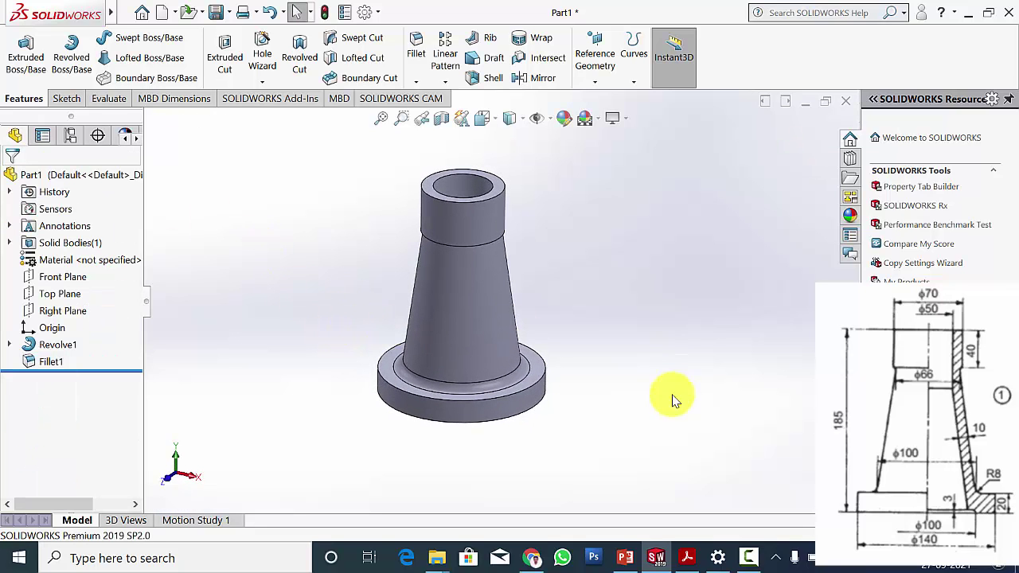
pyautogui.click(687, 557)
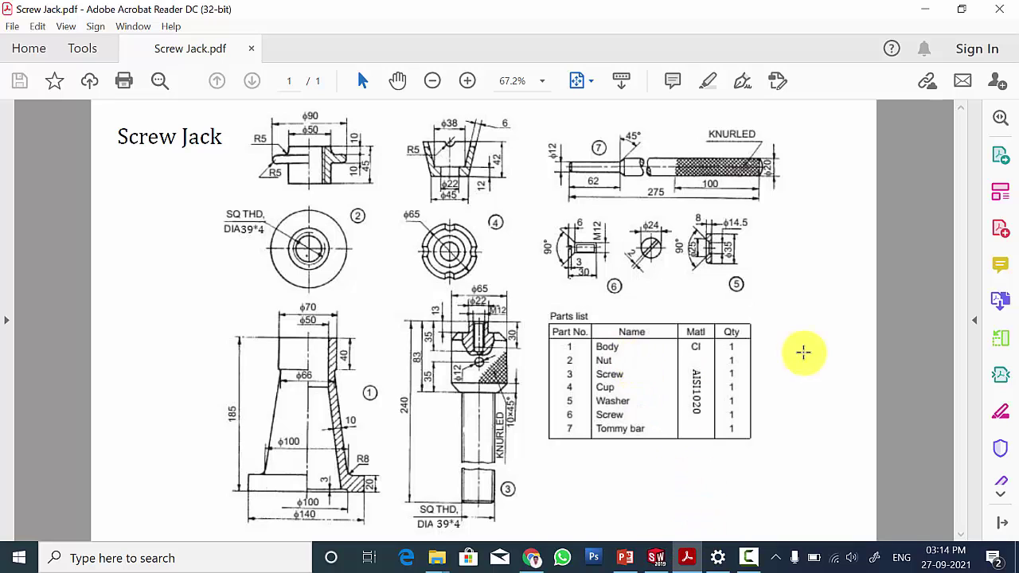
pyautogui.click(656, 557)
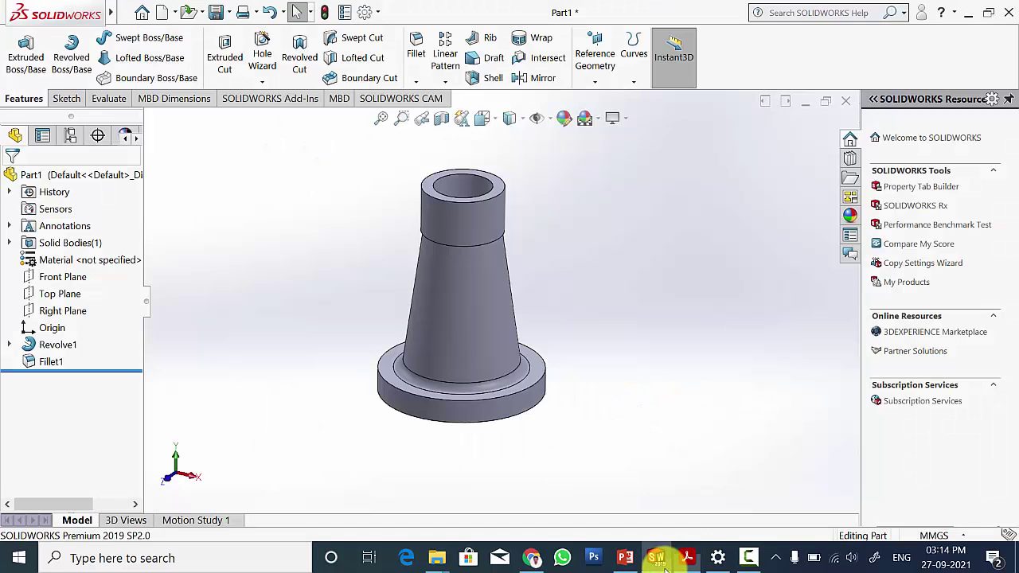
pyautogui.rightClick(94, 266)
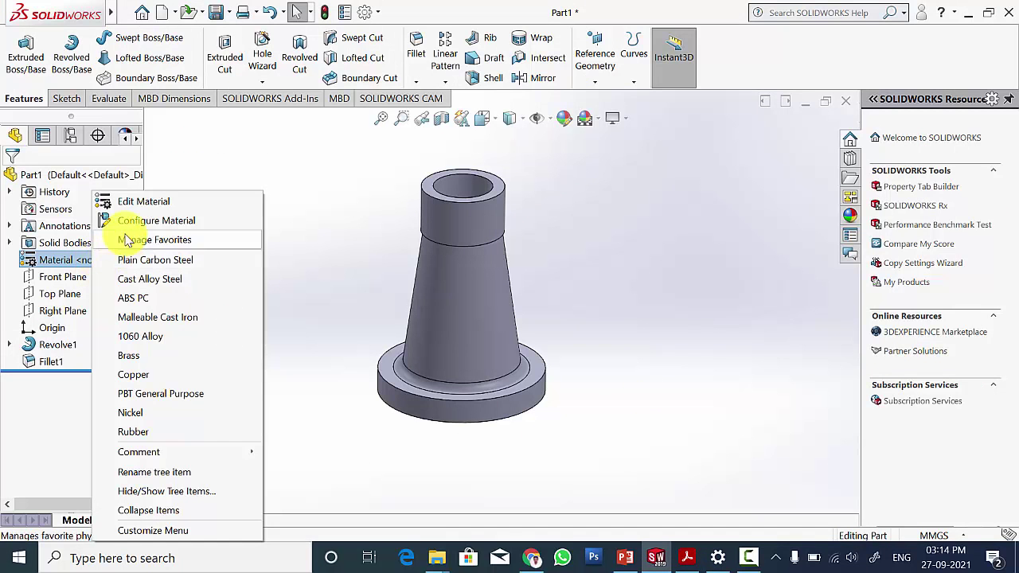
pyautogui.click(131, 202)
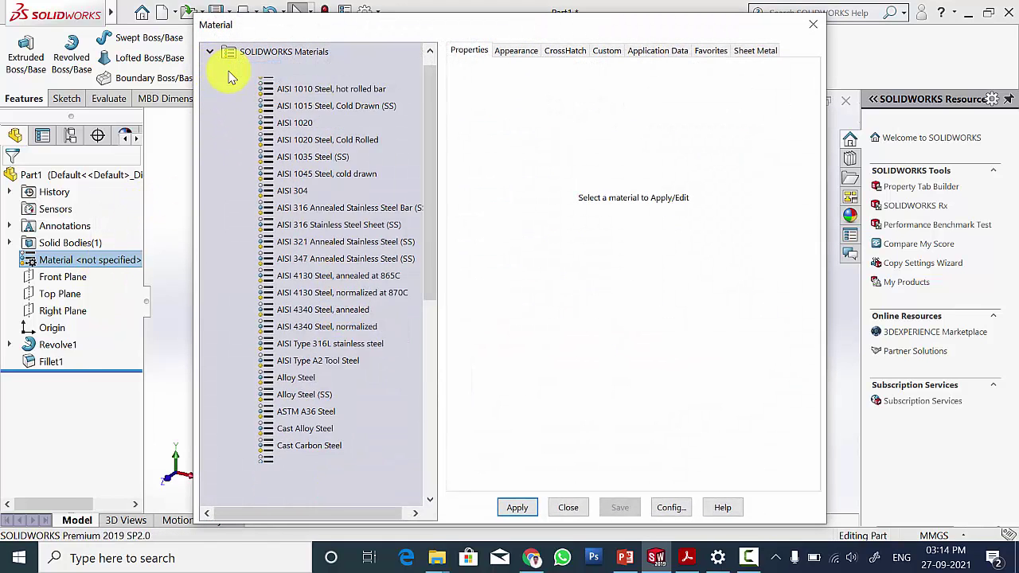
pyautogui.doubleClick(243, 102)
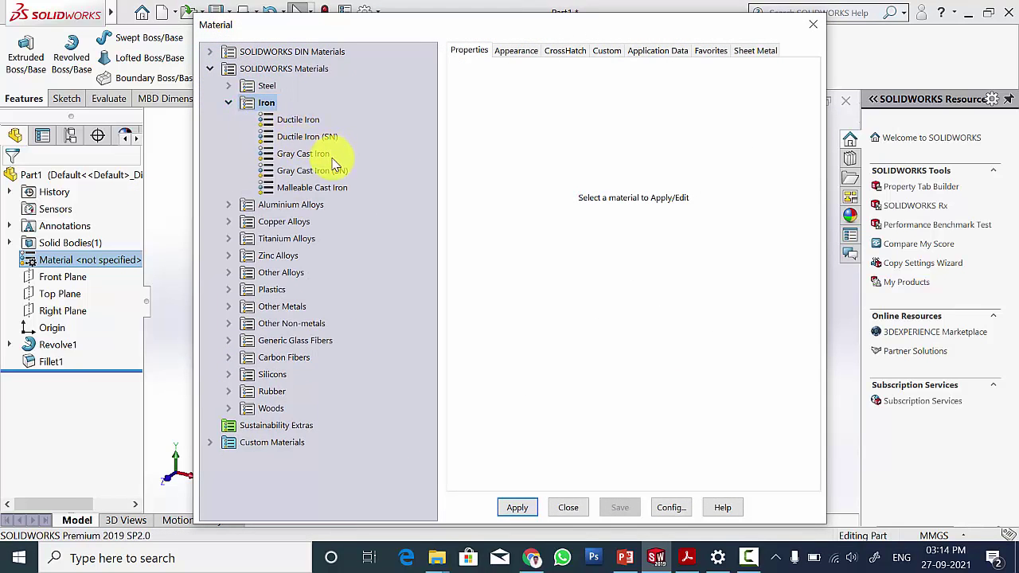
pyautogui.click(307, 156)
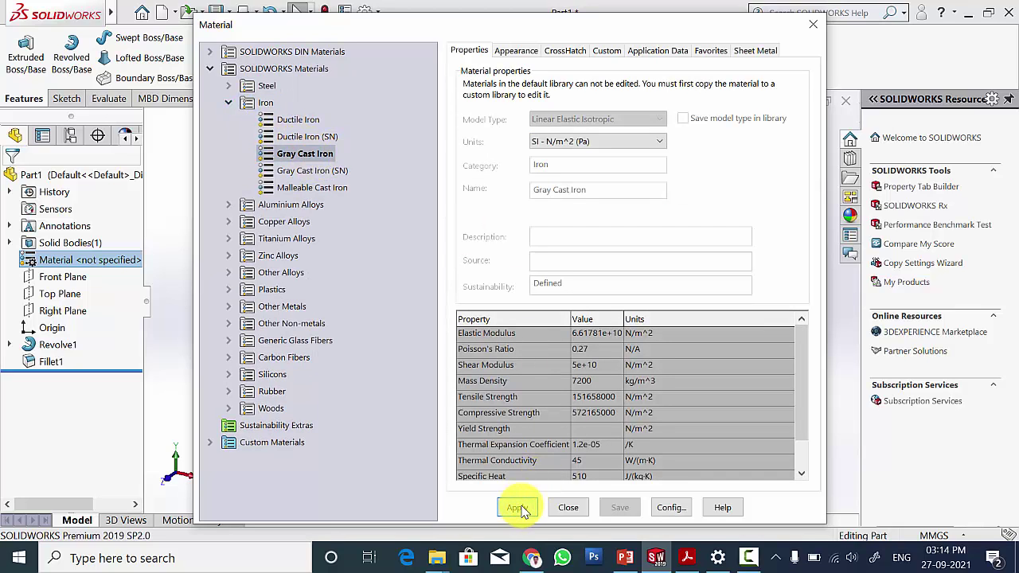
pyautogui.click(573, 509)
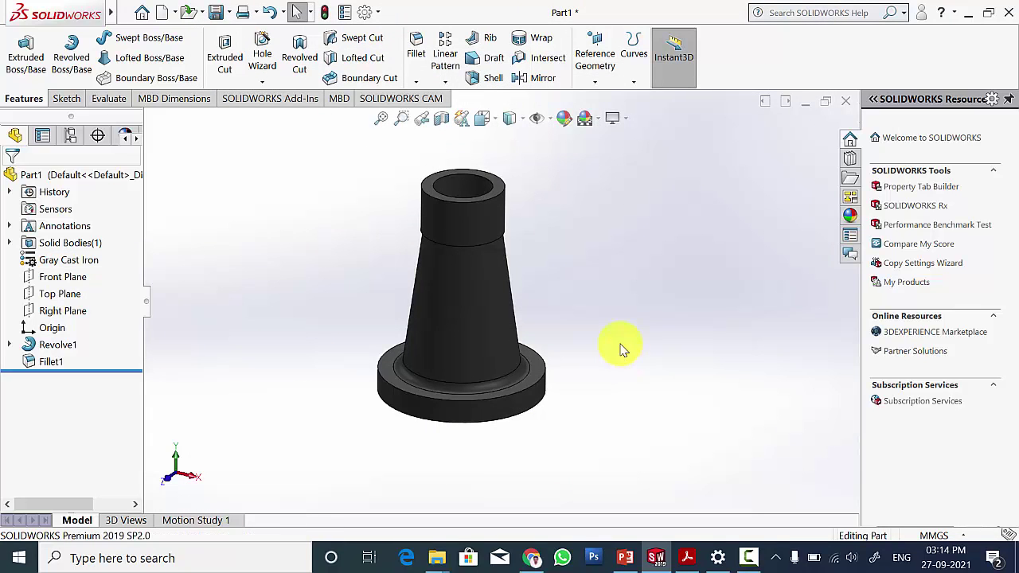
# Save the part as body in the Screw Jack Assembly folder and close it.
pyautogui.click(216, 13)
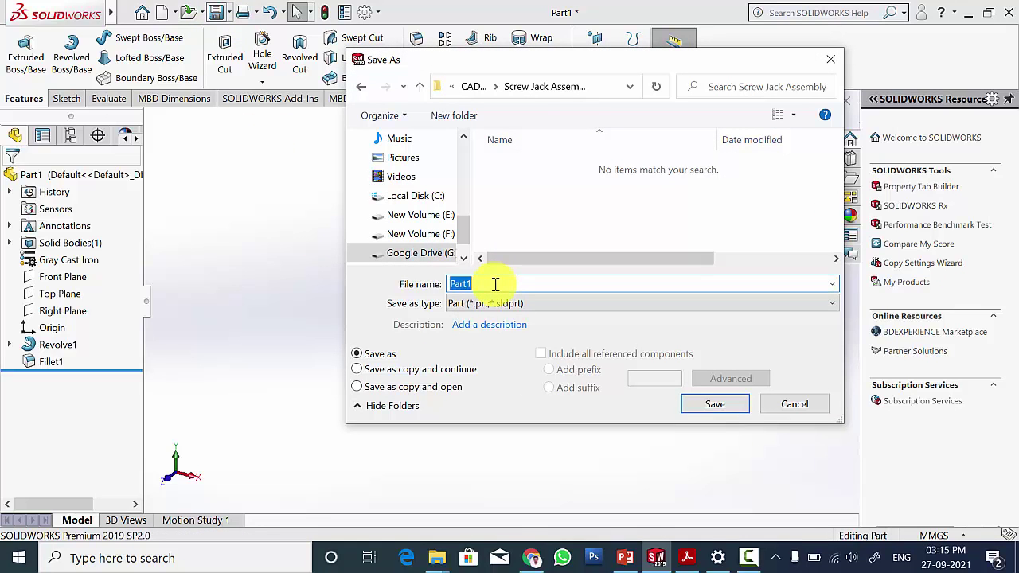
pyautogui.press('Return')
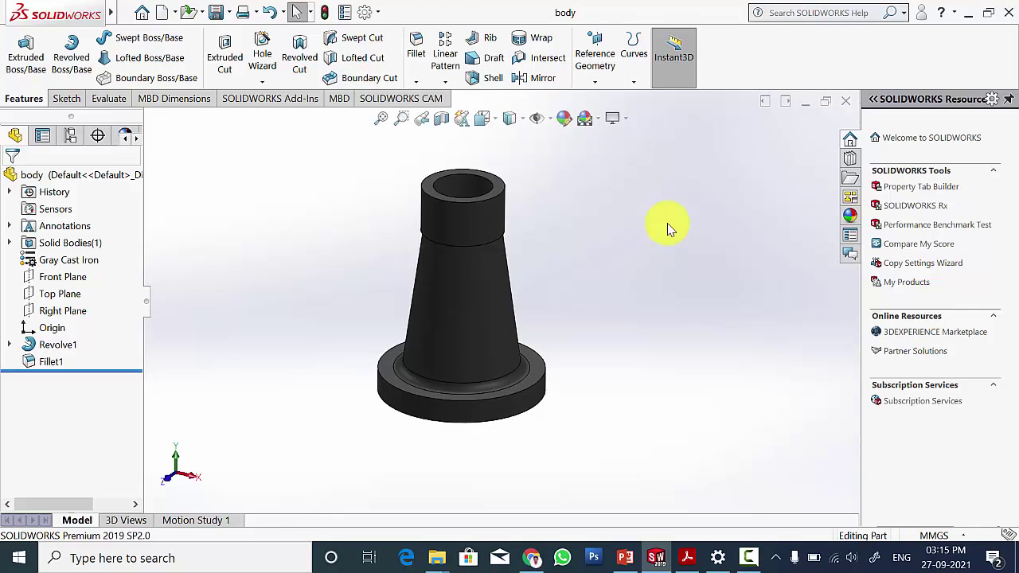
pyautogui.click(846, 103)
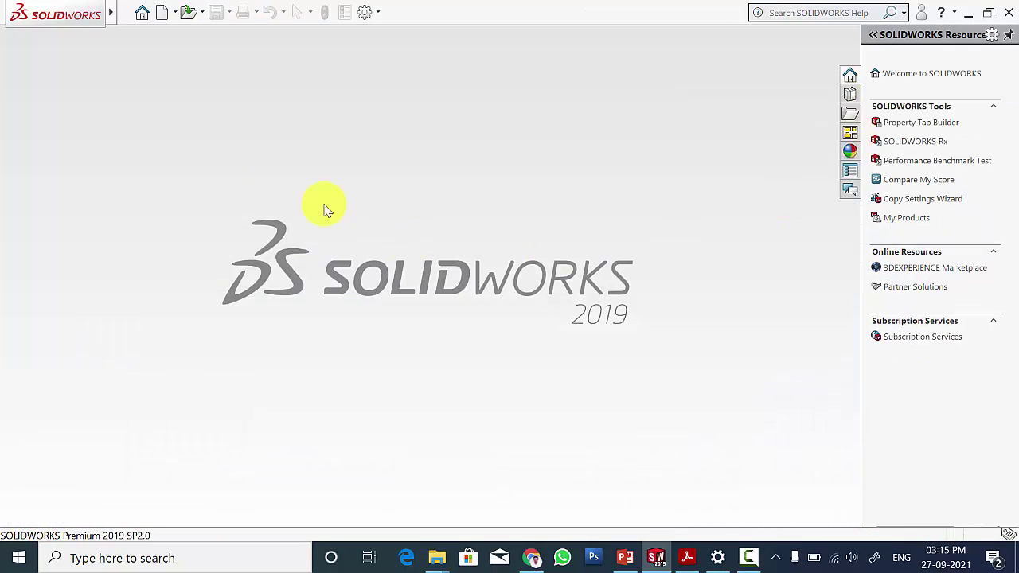
# Check the nut drawing in the Screw Jack PDF in Acrobat Reader, and create a new part document in SOLIDWORKS.
pyautogui.click(685, 555)
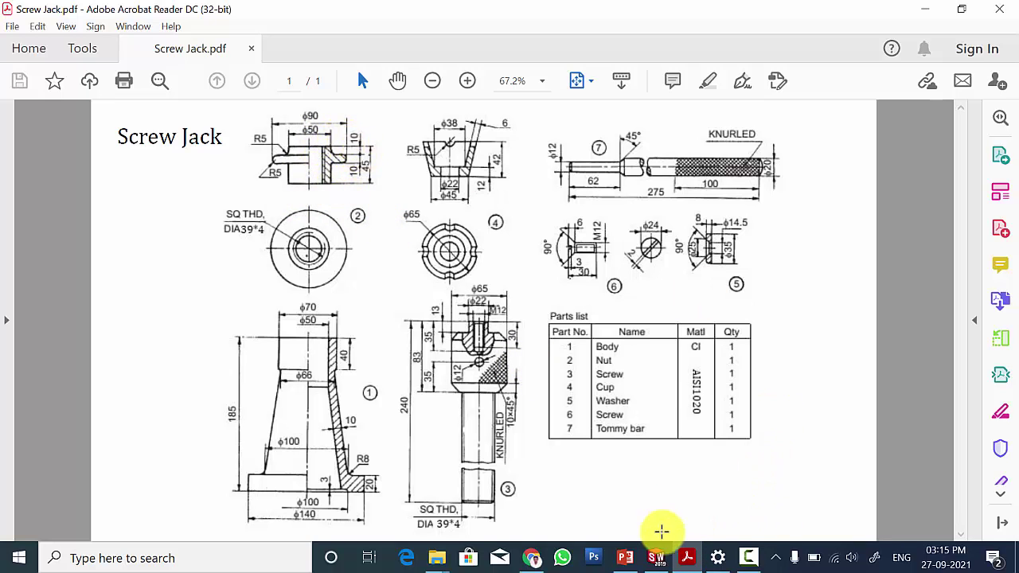
pyautogui.click(656, 557)
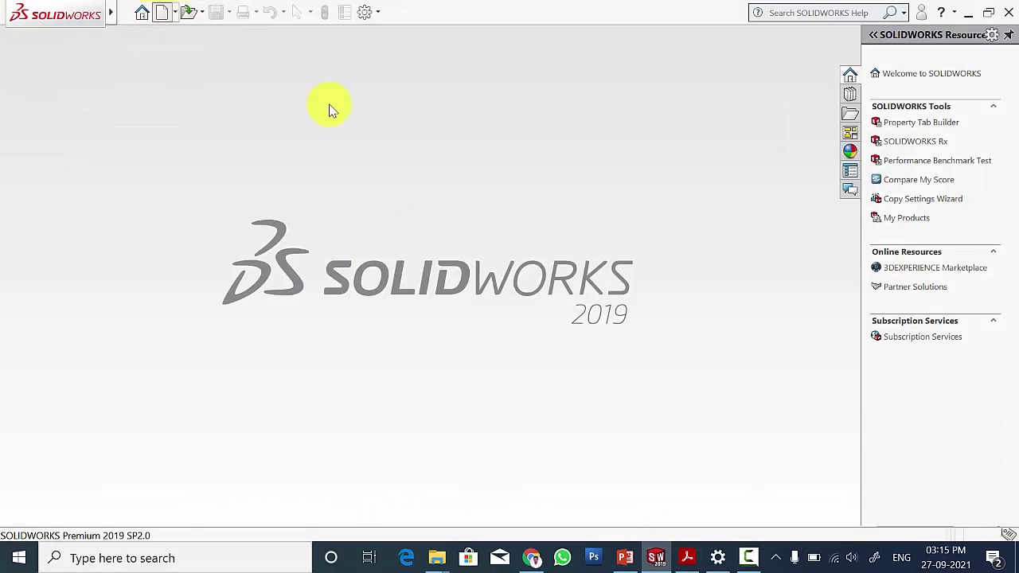
pyautogui.hotkey('ctrl', 'n')
pyautogui.click(570, 445)
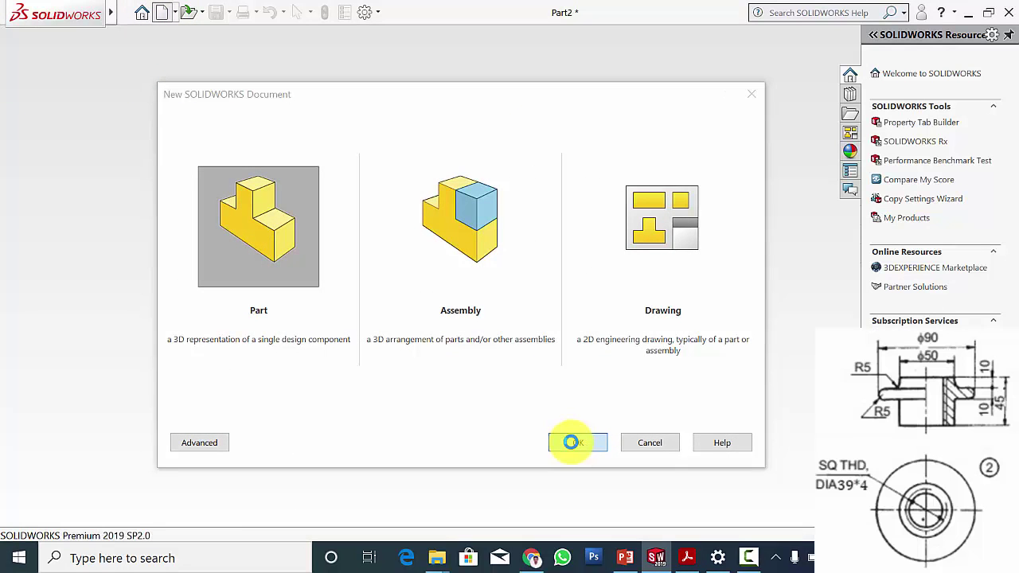
# Sketch a closed sideways T-shaped nut half-profile on the Front Plane, with its flange edge about 87 mm from the origin and about 8 mm high.
pyautogui.click(68, 263)
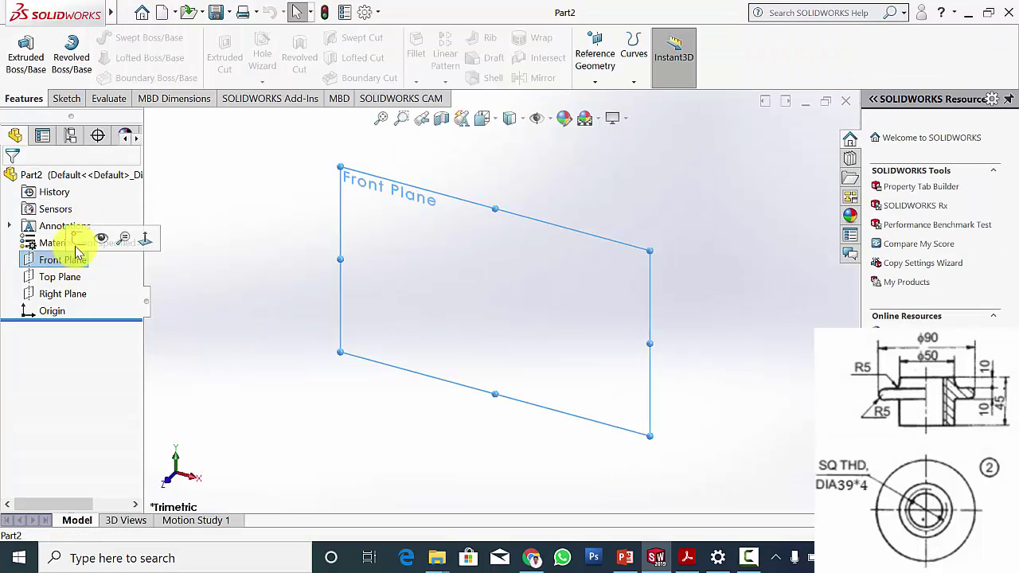
pyautogui.click(79, 233)
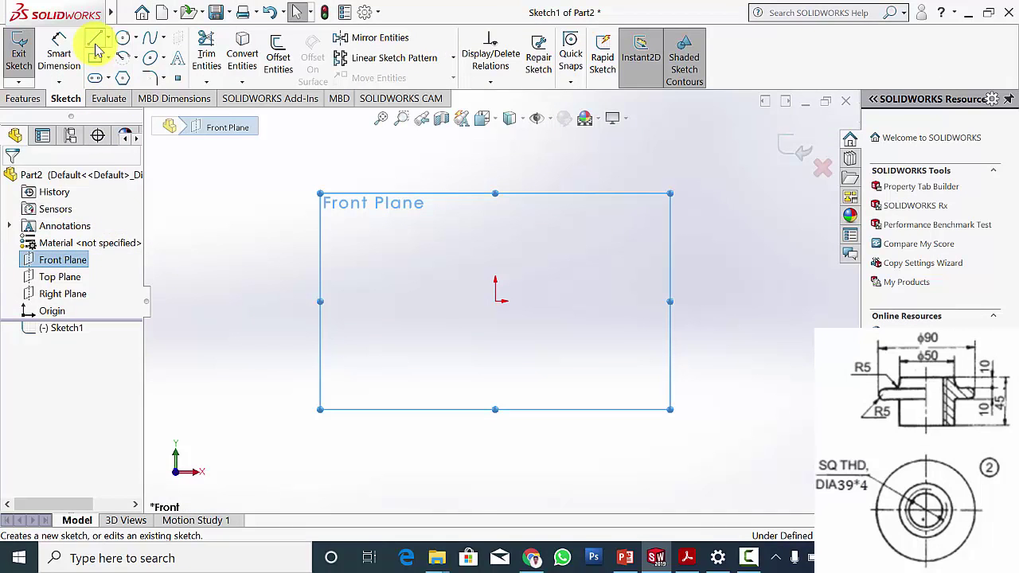
pyautogui.click(94, 39)
pyautogui.click(571, 301)
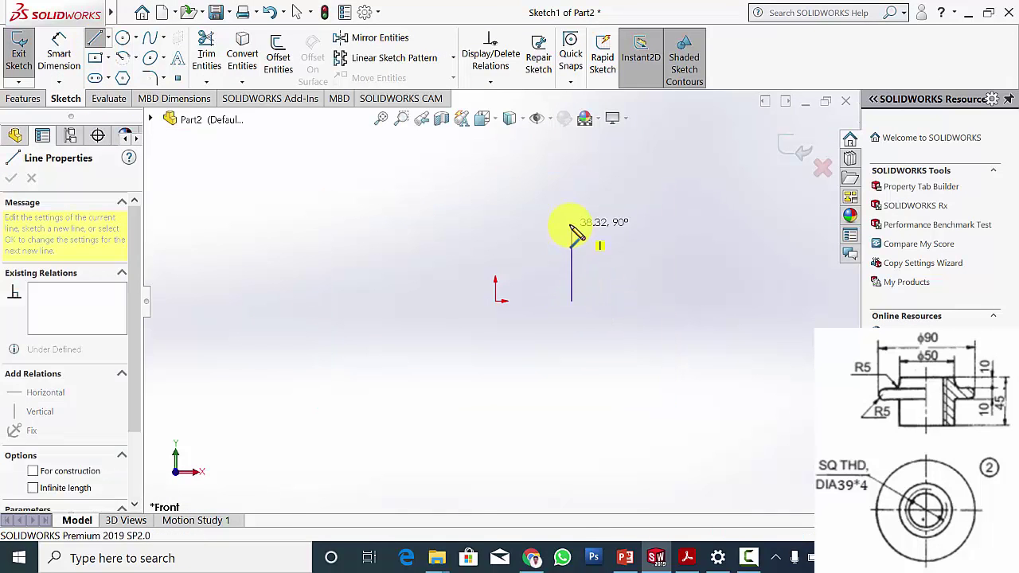
pyautogui.click(571, 195)
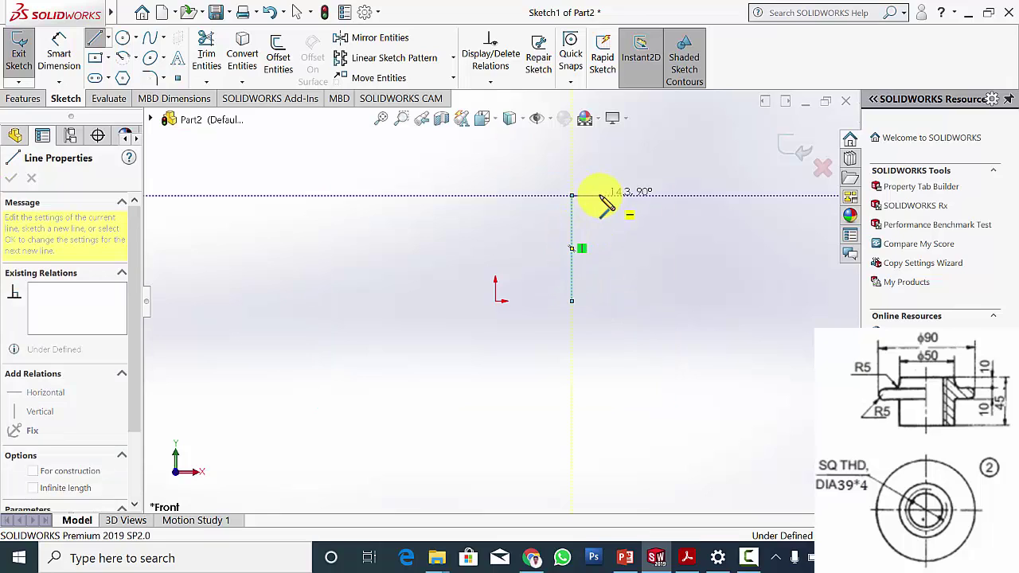
pyautogui.click(600, 195)
pyautogui.click(600, 217)
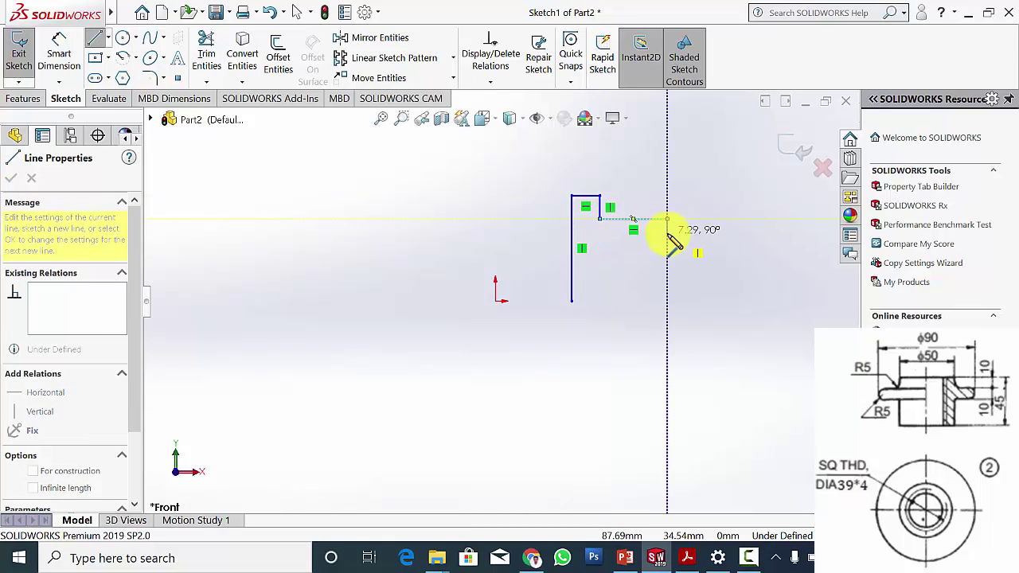
pyautogui.click(667, 219)
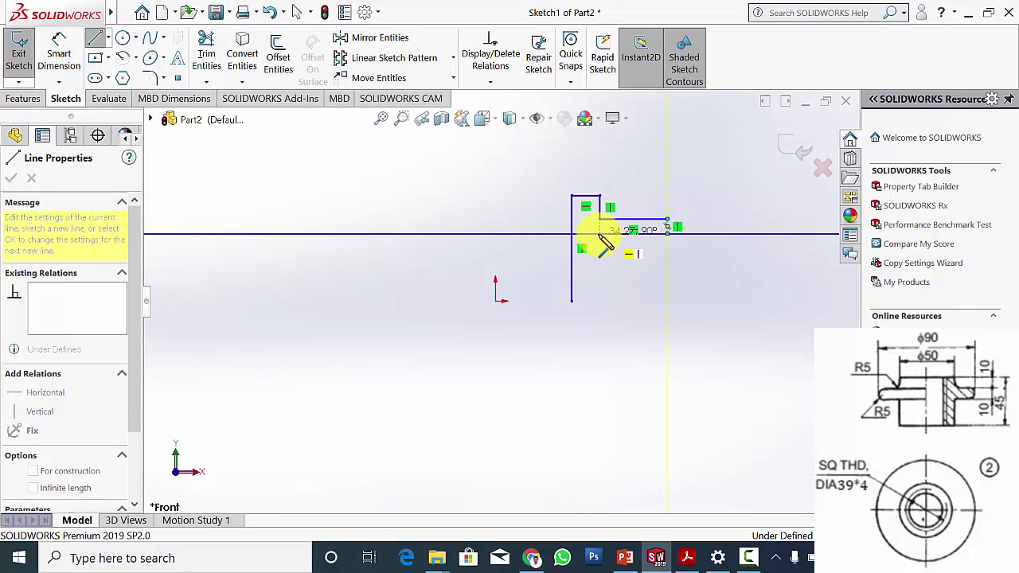
pyautogui.click(599, 233)
pyautogui.click(599, 301)
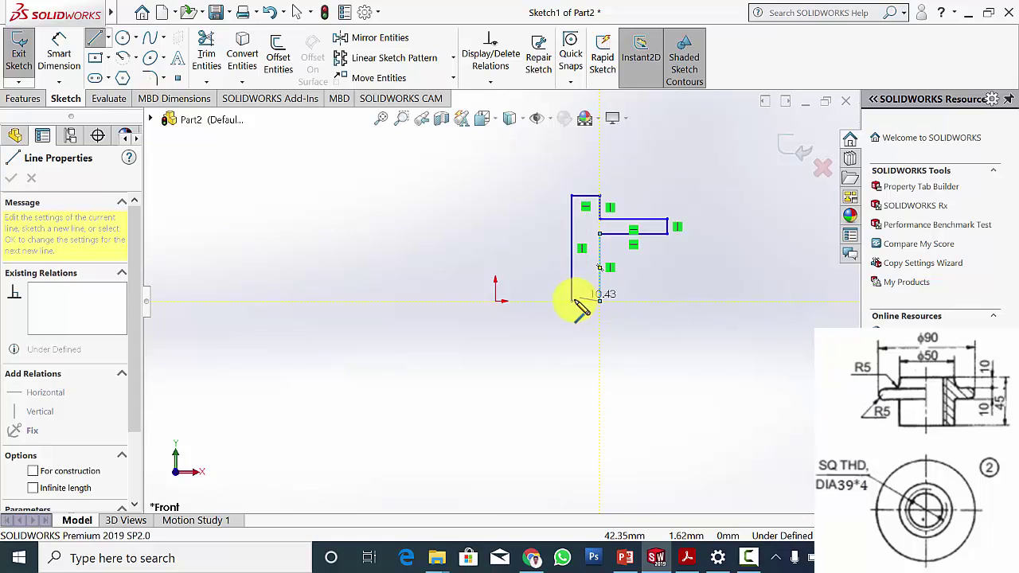
pyautogui.click(572, 301)
pyautogui.press('Escape')
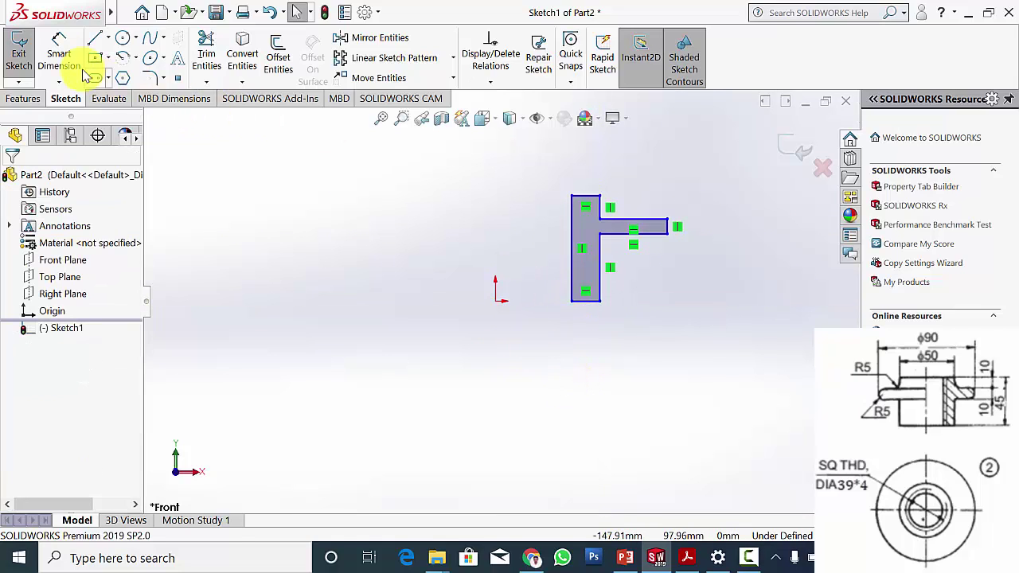
# Dimension the horizontal distances from the origin to the flange's outer edge as 45 mm and to the hub's outer edge as 25 mm.
pyautogui.click(61, 51)
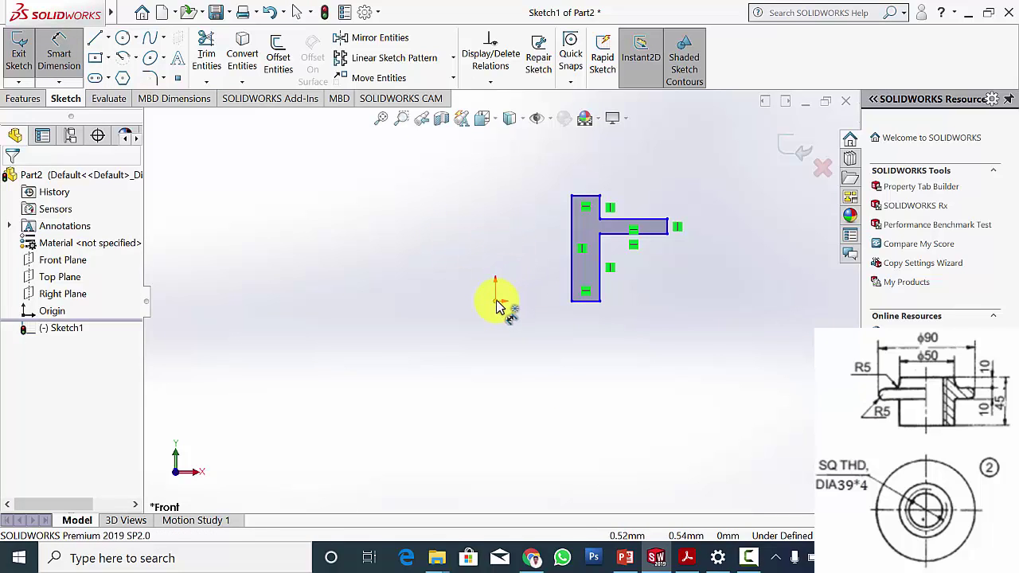
pyautogui.click(667, 228)
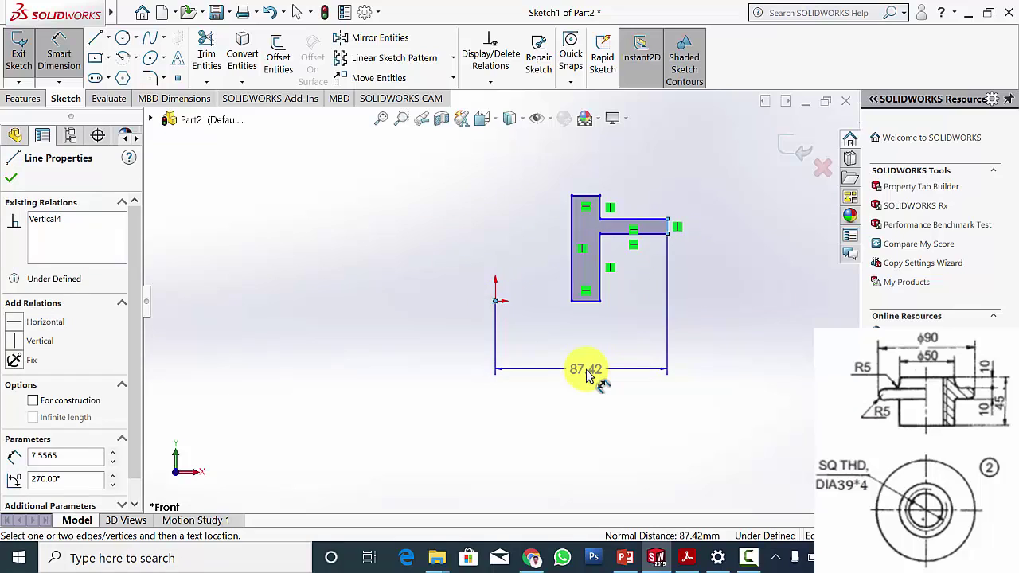
pyautogui.click(587, 374)
pyautogui.write('45')
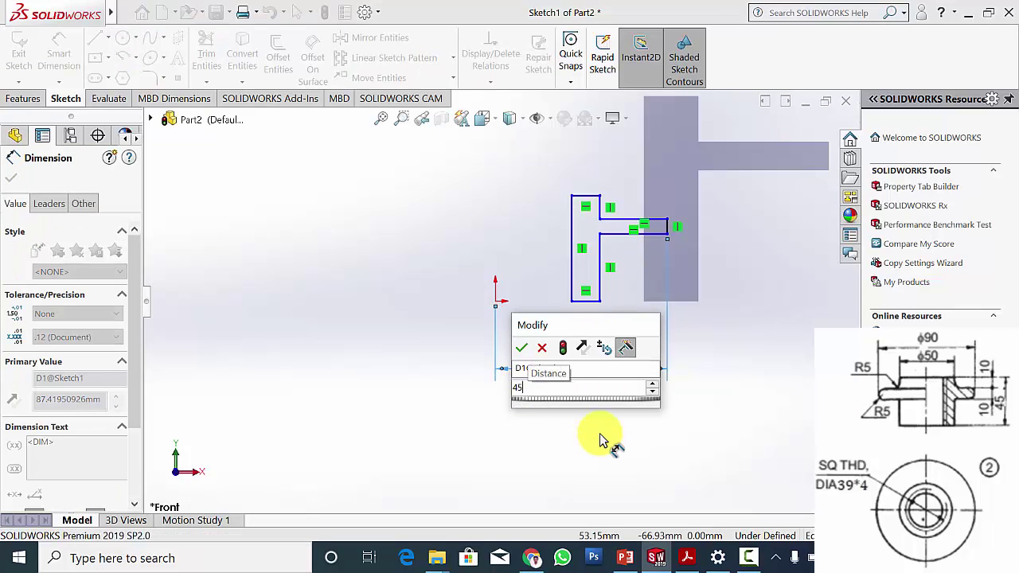
pyautogui.press('Return')
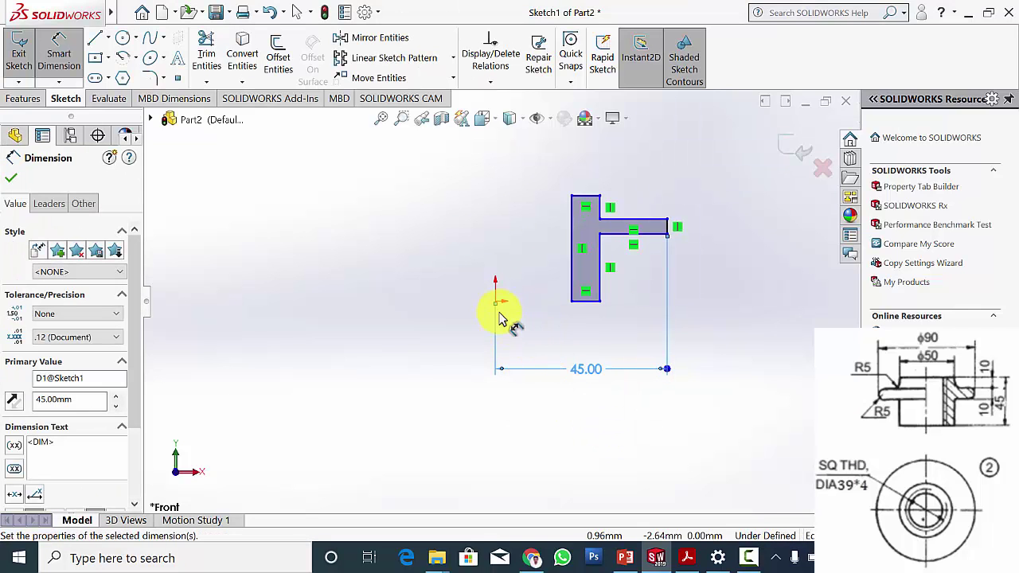
pyautogui.click(495, 304)
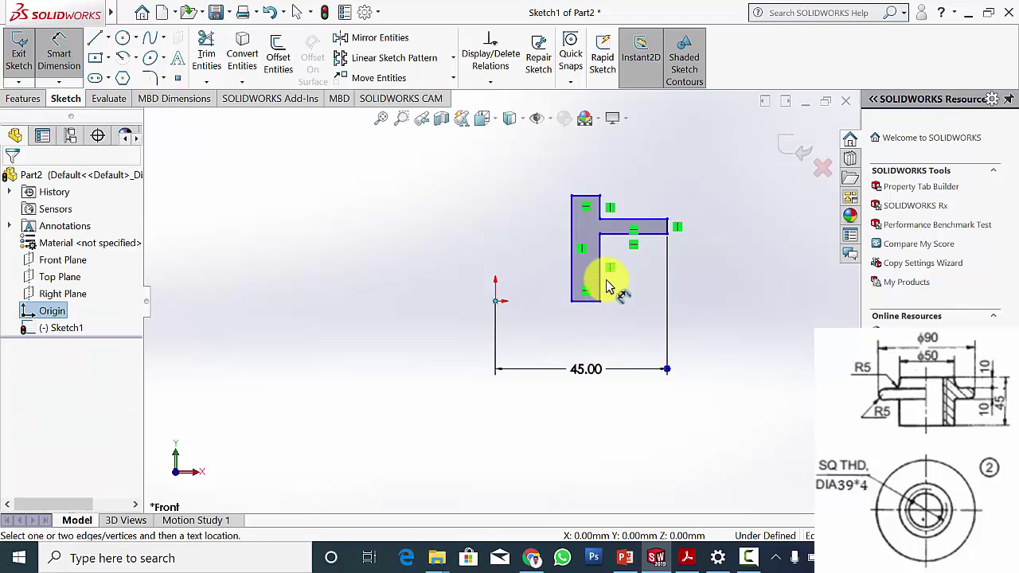
pyautogui.click(600, 281)
pyautogui.click(567, 341)
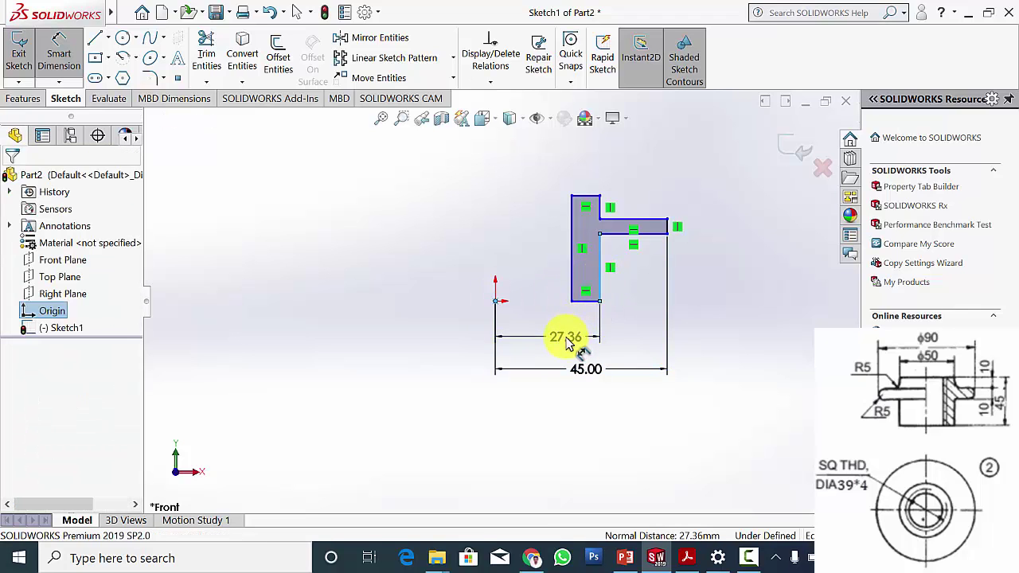
pyautogui.write('25')
pyautogui.press('Return')
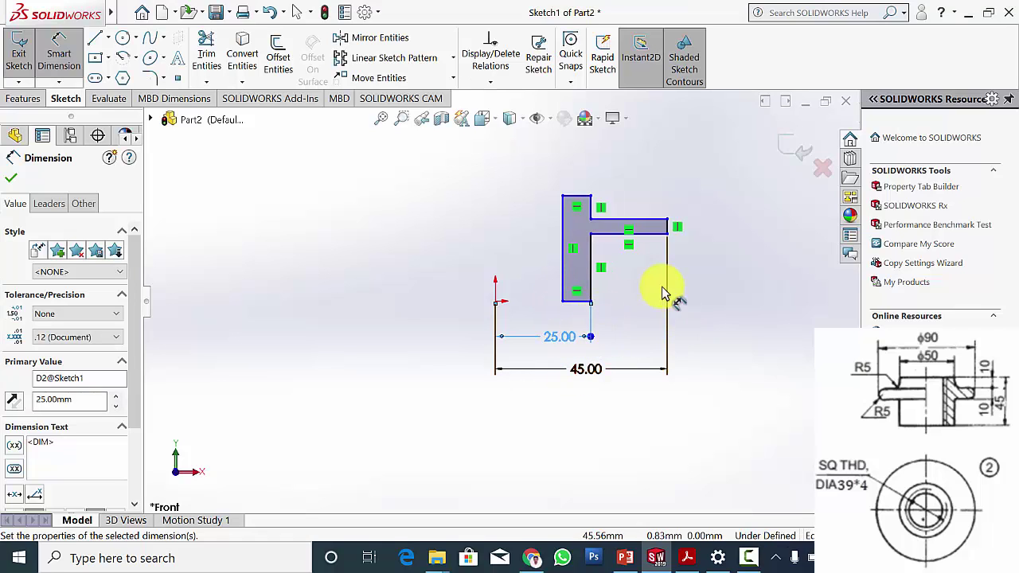
# Dimension the flange's thickness as 10 mm and the hub's overall height as 45 mm.
pyautogui.click(643, 235)
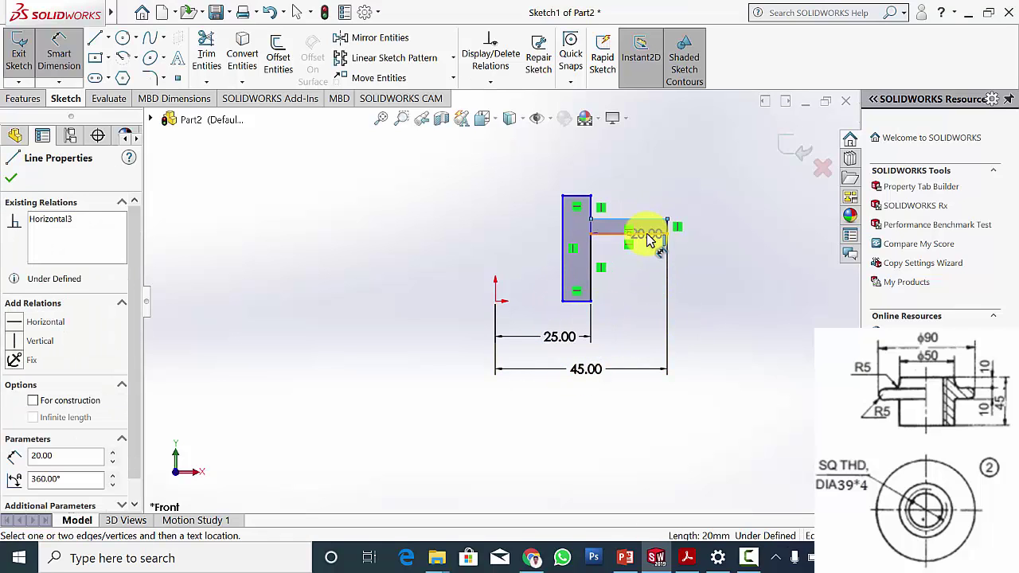
pyautogui.click(721, 230)
pyautogui.write('10')
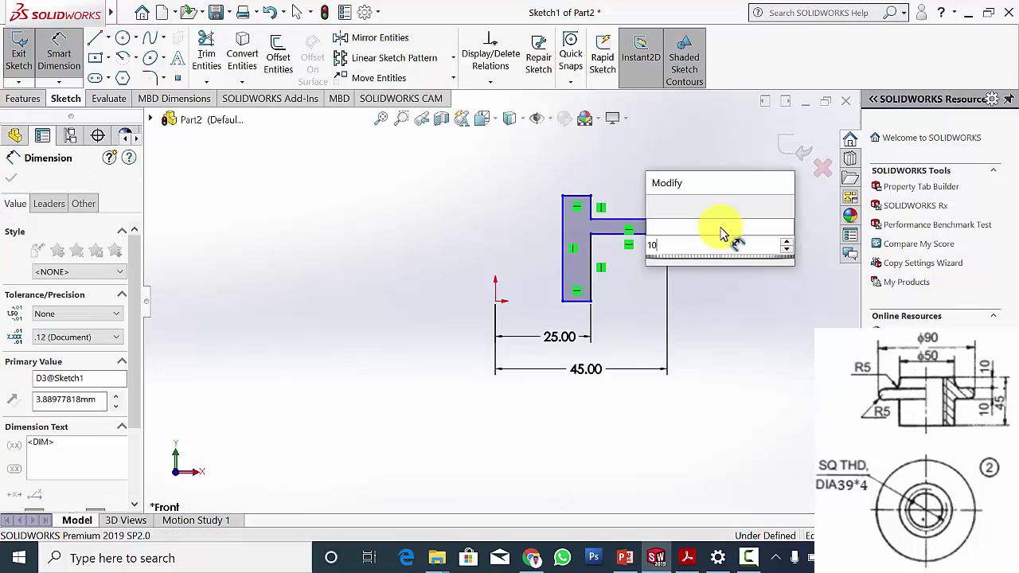
pyautogui.press('Return')
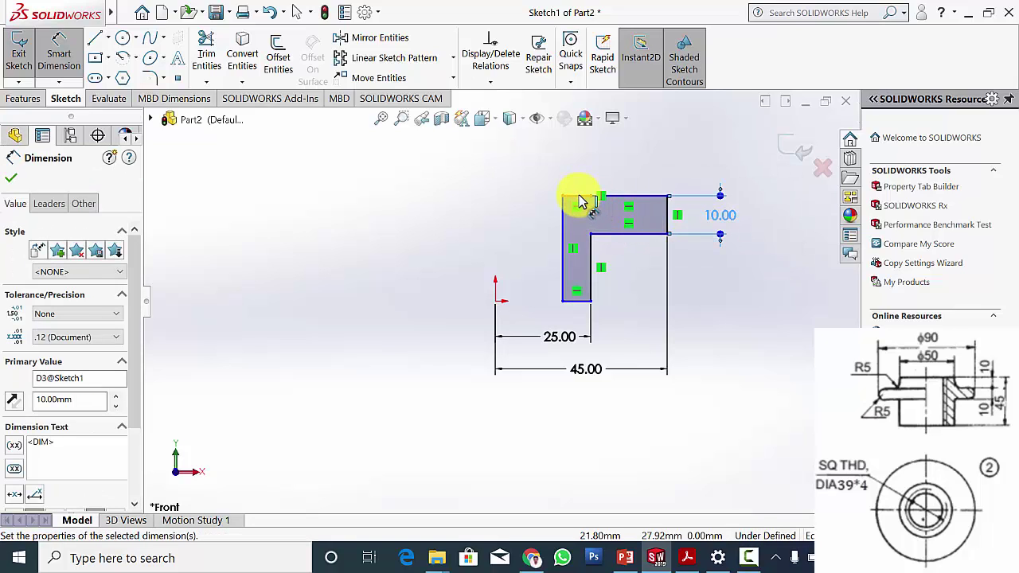
pyautogui.click(580, 196)
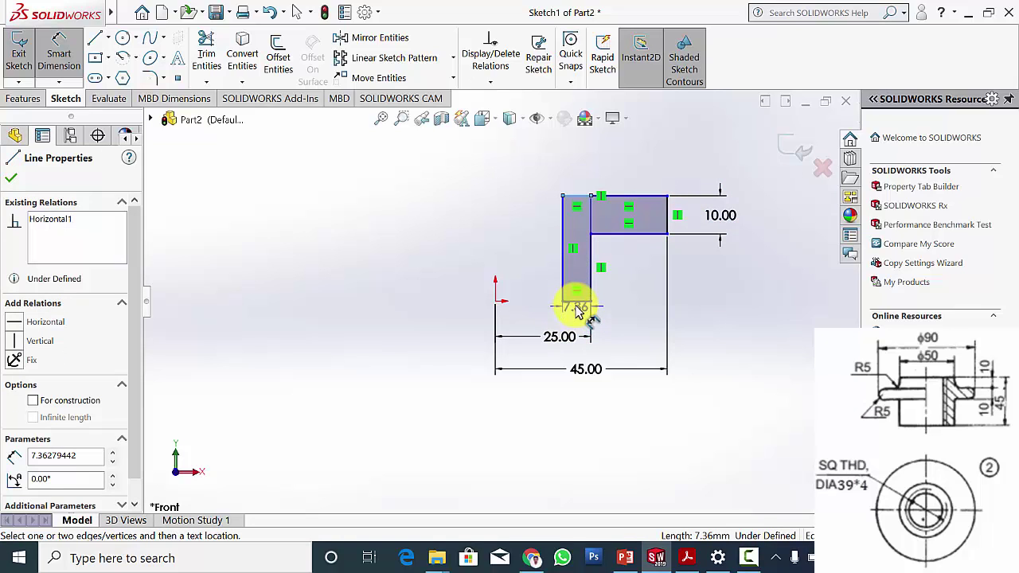
pyautogui.click(577, 302)
pyautogui.click(518, 251)
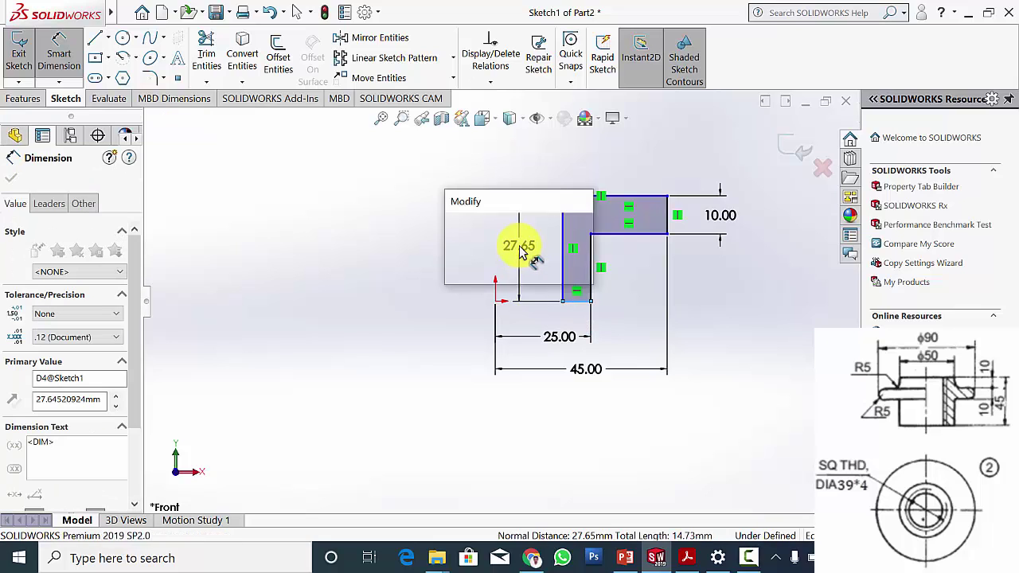
pyautogui.press('Return')
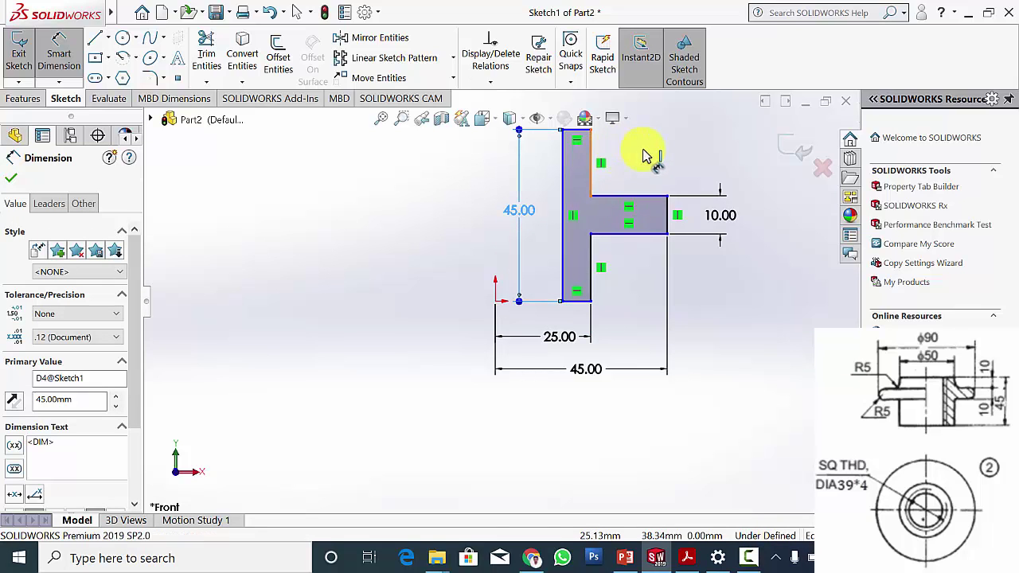
# Dimension the hub's short vertical edge above the flange as 10 mm.
pyautogui.click(591, 159)
pyautogui.click(660, 155)
pyautogui.write('10')
pyautogui.press('Return')
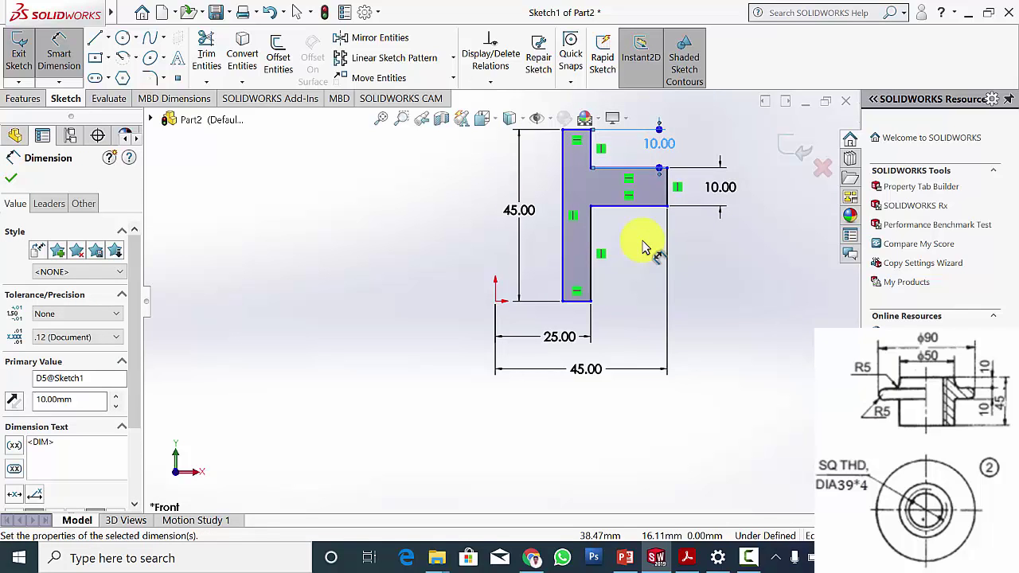
pyautogui.scroll(1, 644, 246)
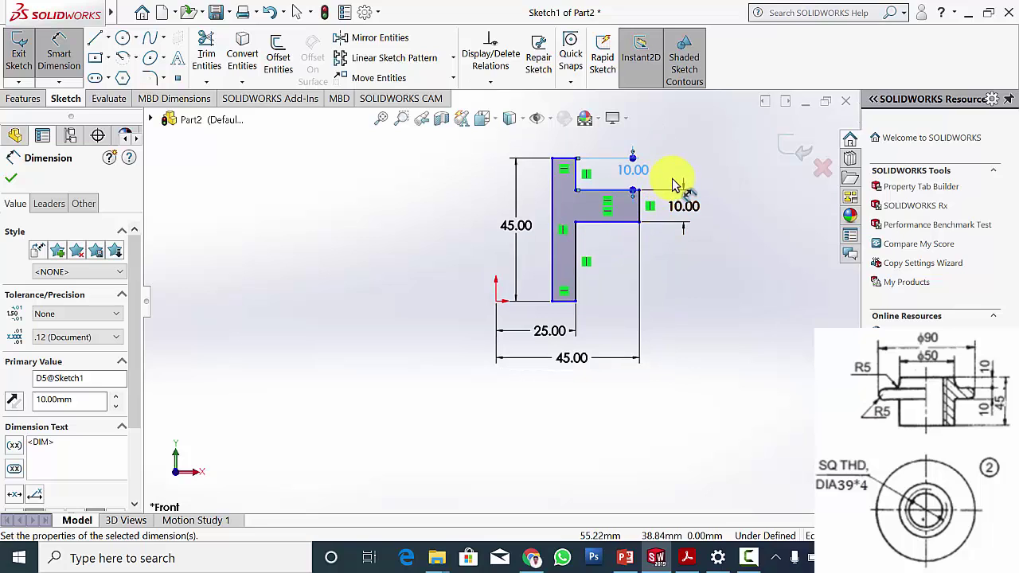
pyautogui.click(629, 165)
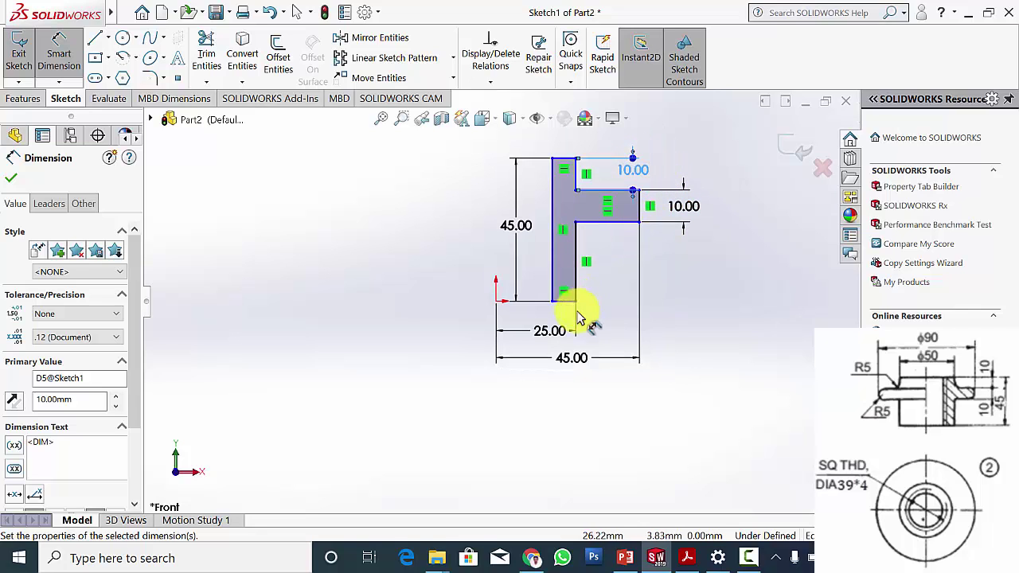
# Check the nut's thread diameter in the Screw Jack PDF, and dimension the hub's inner edge from the origin in SOLIDWORKS as 39/2 mm.
pyautogui.click(687, 558)
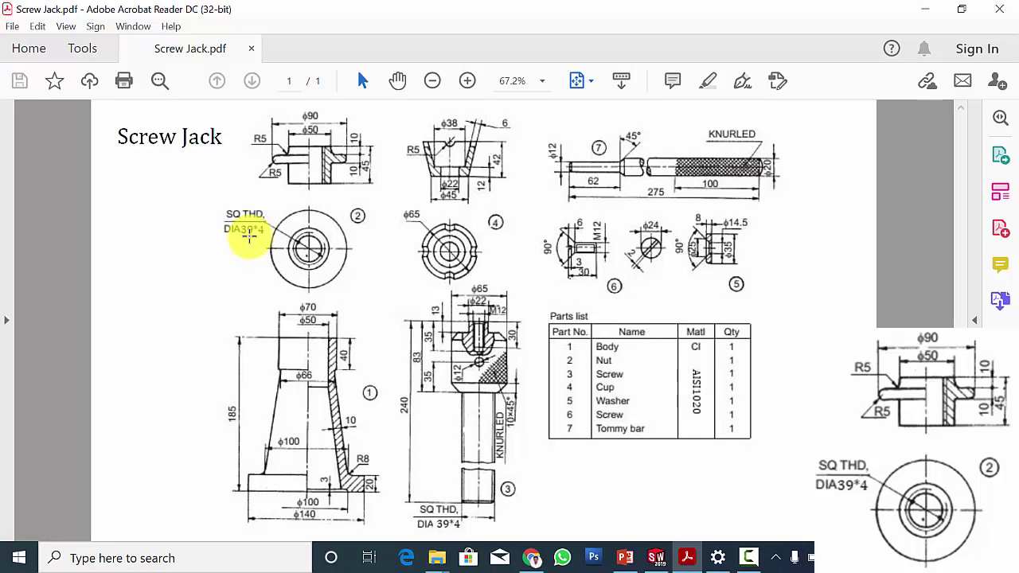
pyautogui.click(656, 557)
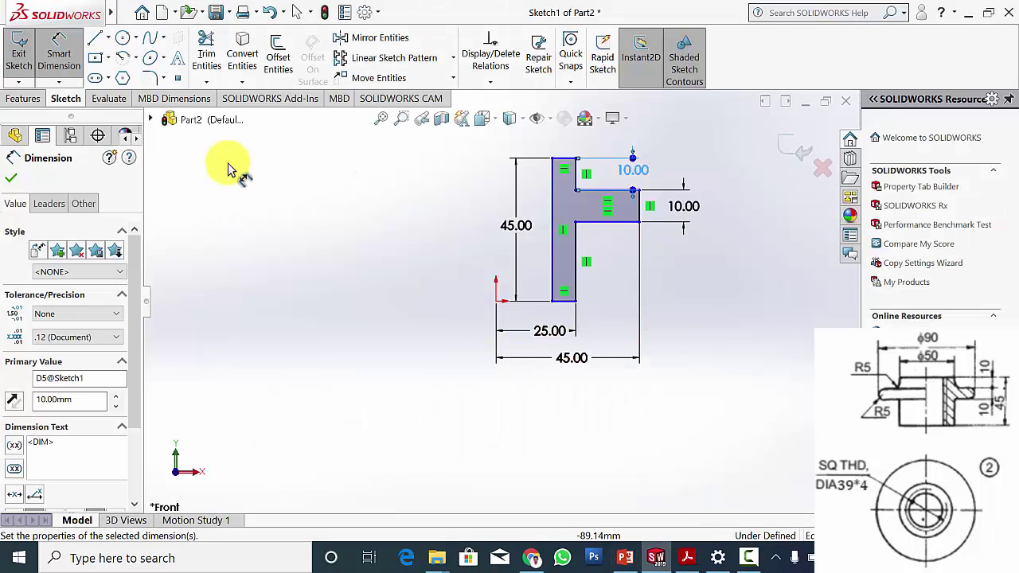
pyautogui.press('Escape')
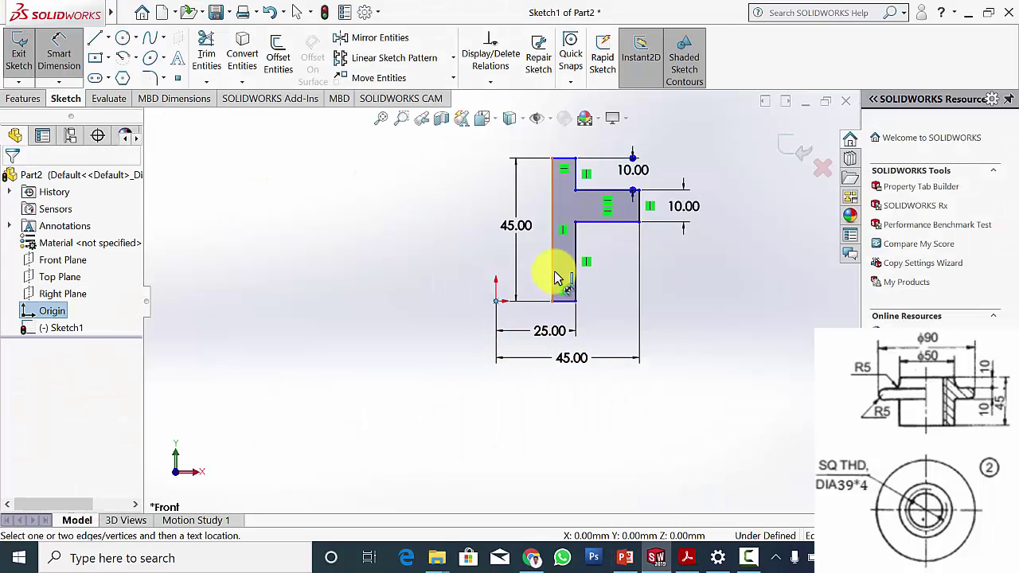
pyautogui.press('Escape')
pyautogui.click(553, 274)
pyautogui.click(533, 275)
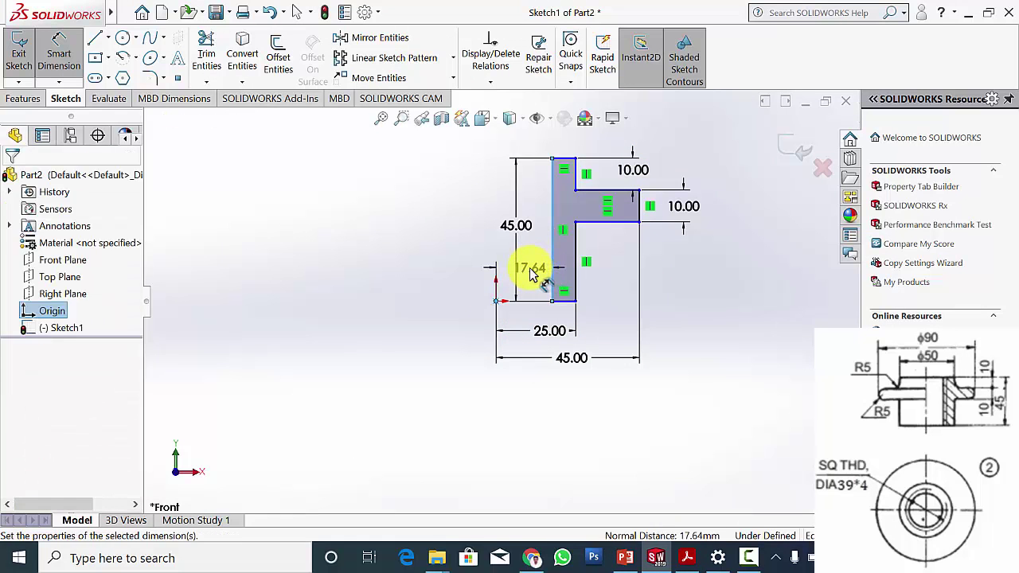
pyautogui.write('39/2')
pyautogui.press('Return')
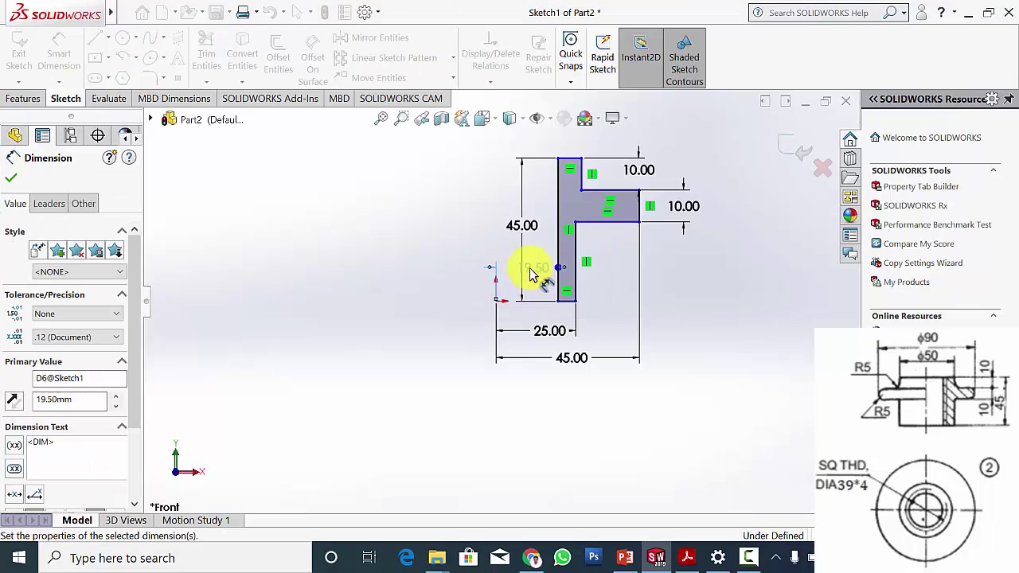
pyautogui.click(19, 183)
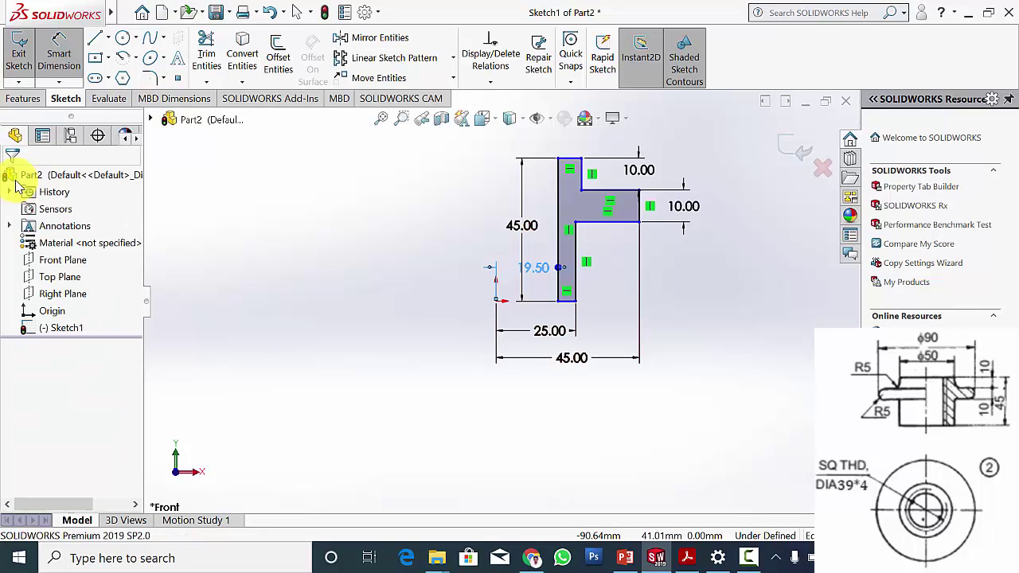
# Add a Horizontal relation between the hub's lower inner corner and the origin.
pyautogui.click(496, 303)
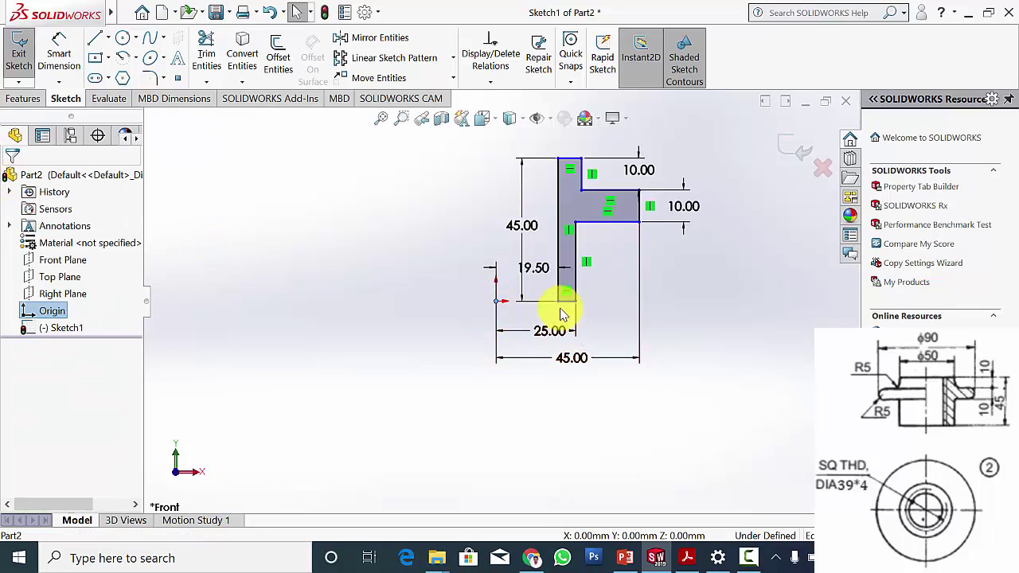
pyautogui.click(563, 308)
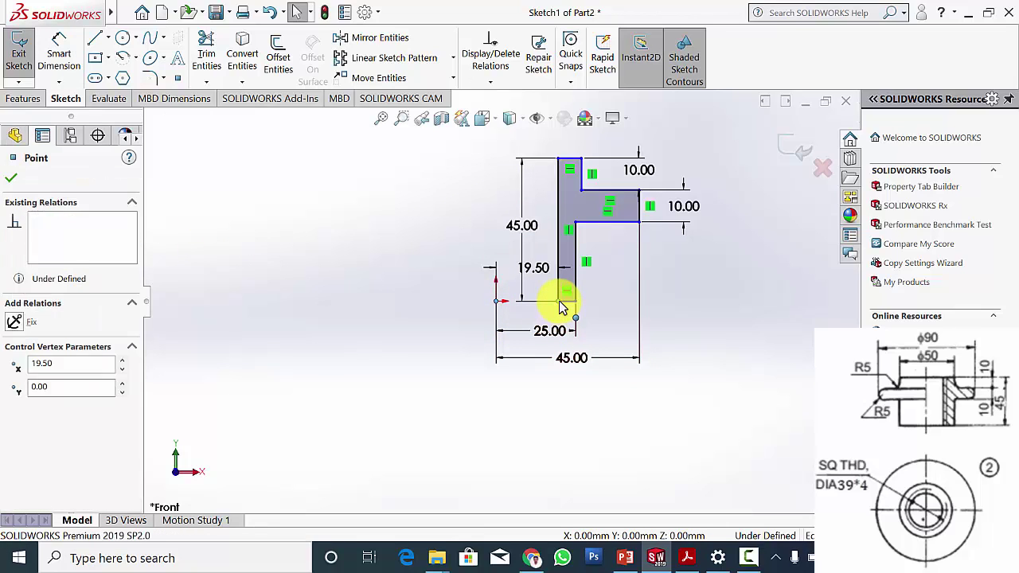
pyautogui.keyDown('ctrl'); pyautogui.click(496, 301); pyautogui.keyUp('ctrl')
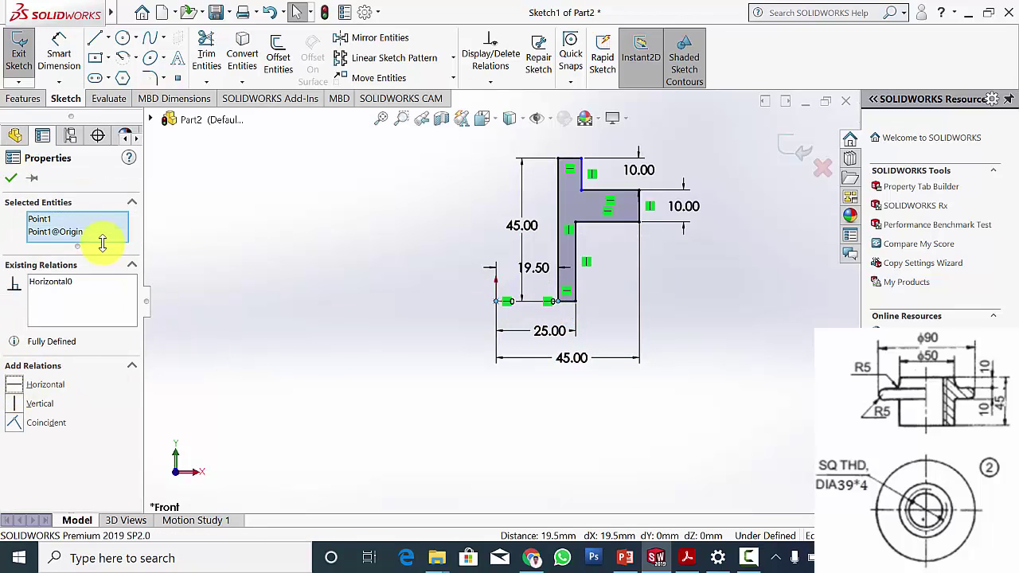
pyautogui.click(11, 177)
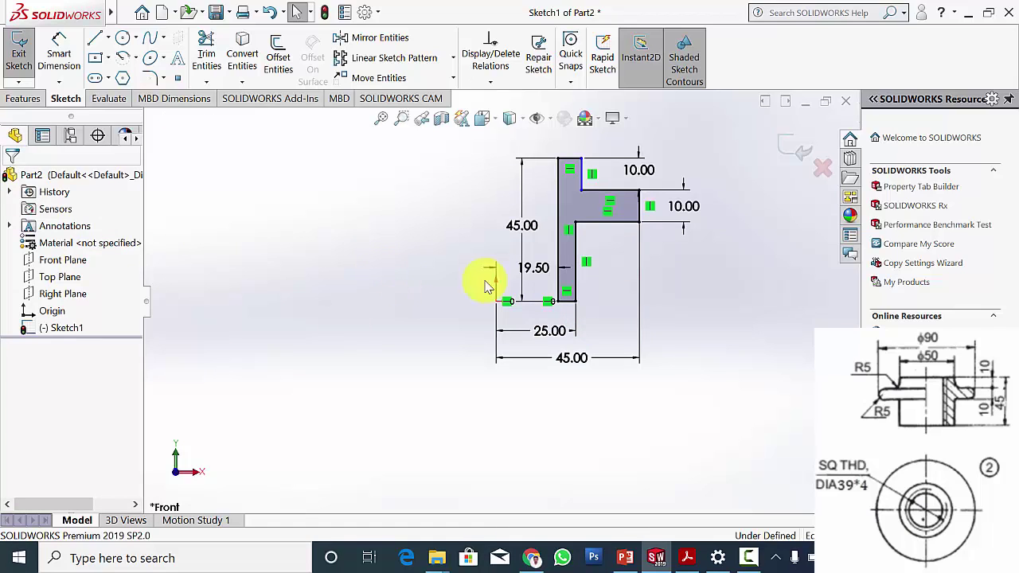
# Make the hub's outer vertical edges above and below the flange collinear.
pyautogui.click(581, 177)
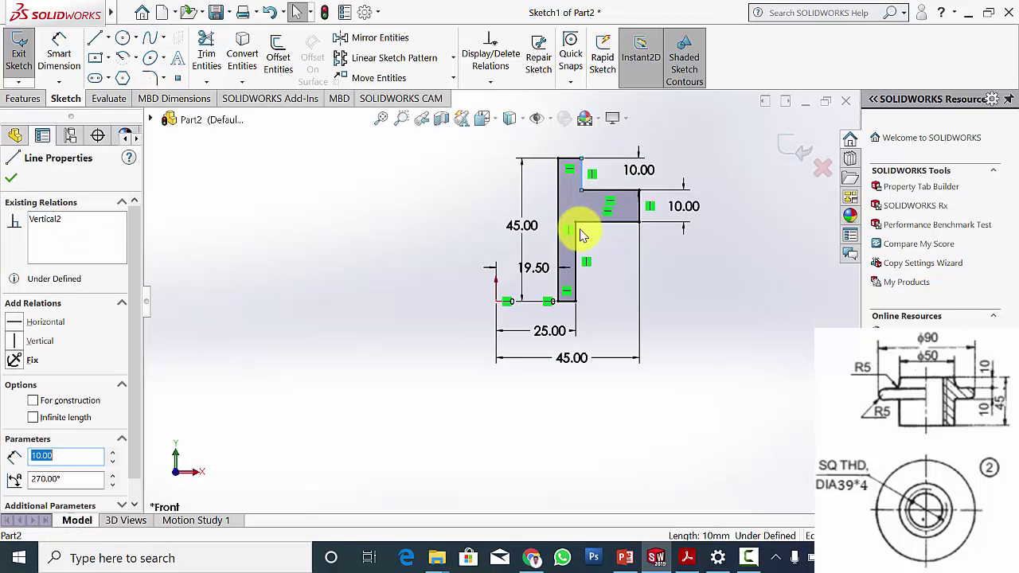
pyautogui.keyDown('ctrl'); pyautogui.click(580, 235); pyautogui.keyUp('ctrl')
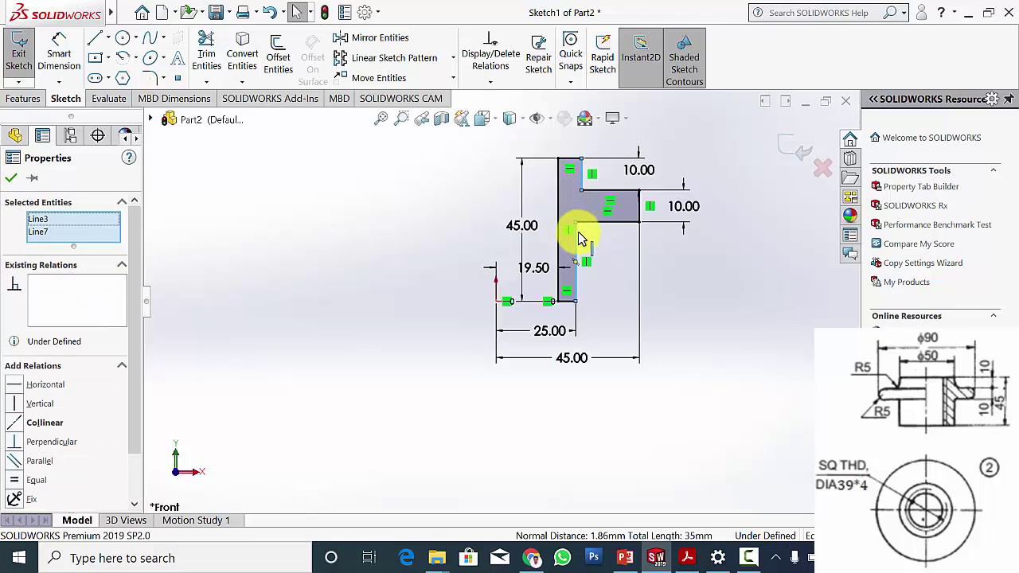
pyautogui.click(14, 427)
pyautogui.click(12, 177)
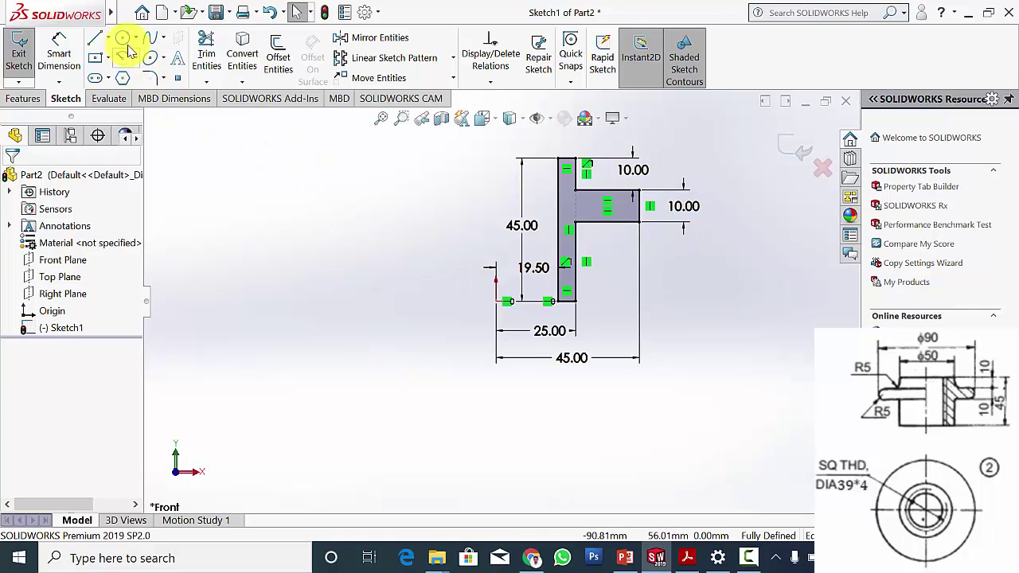
# Draw a vertical centerline about 45 mm long upward from the origin.
pyautogui.click(109, 39)
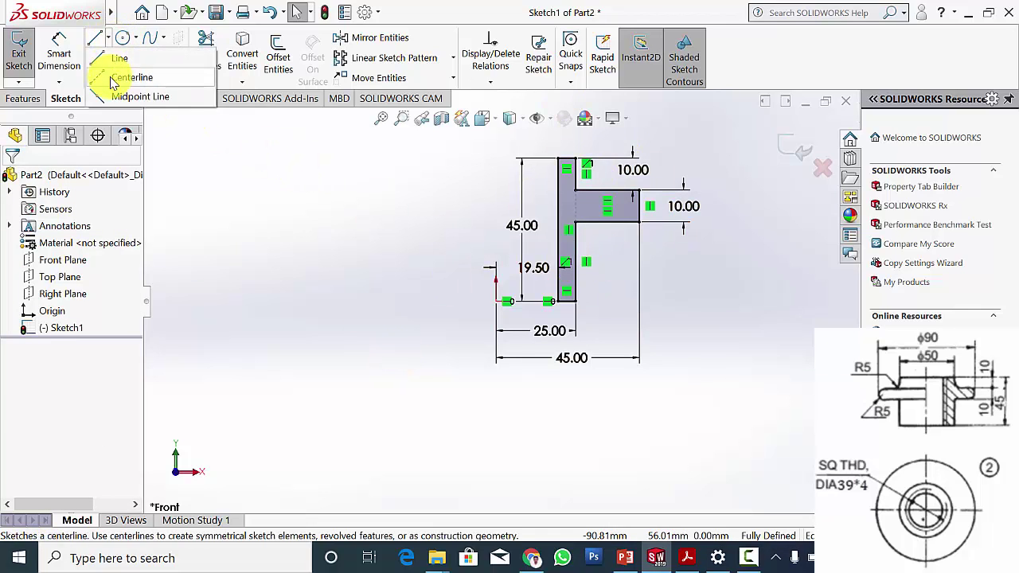
pyautogui.click(118, 78)
pyautogui.moveTo(495, 301); pyautogui.dragTo(494, 164)
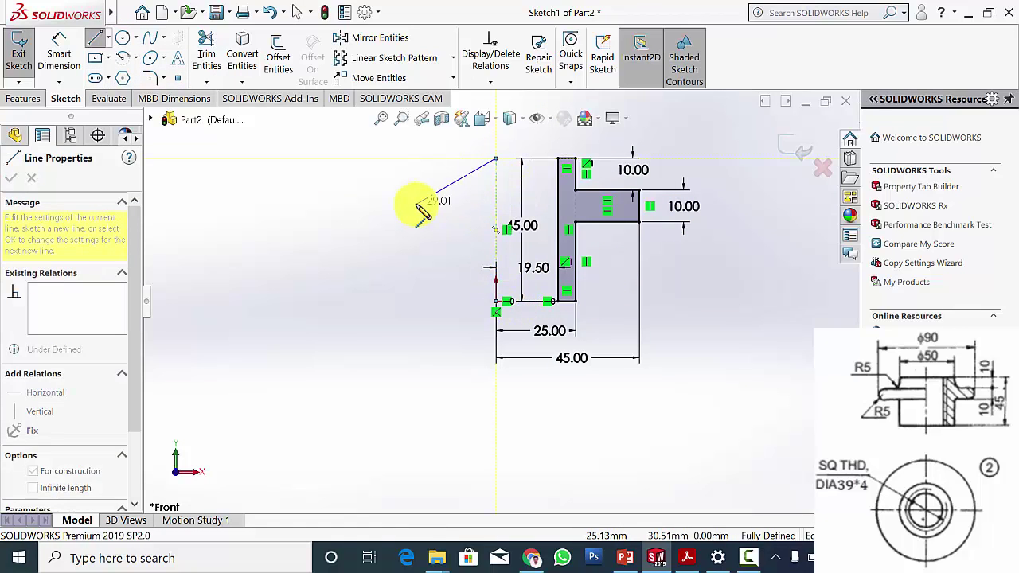
pyautogui.press('Escape')
pyautogui.press('Escape')
pyautogui.scroll(-5, 519, 163)
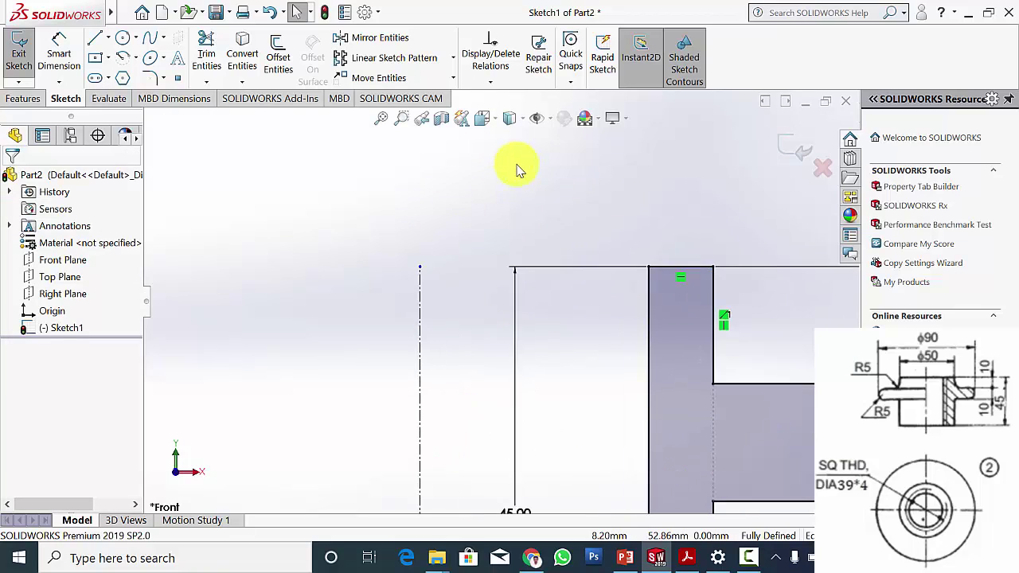
# Add a Horizontal relation between the centerline's upper endpoint and the hub's upper inner corner.
pyautogui.click(420, 267)
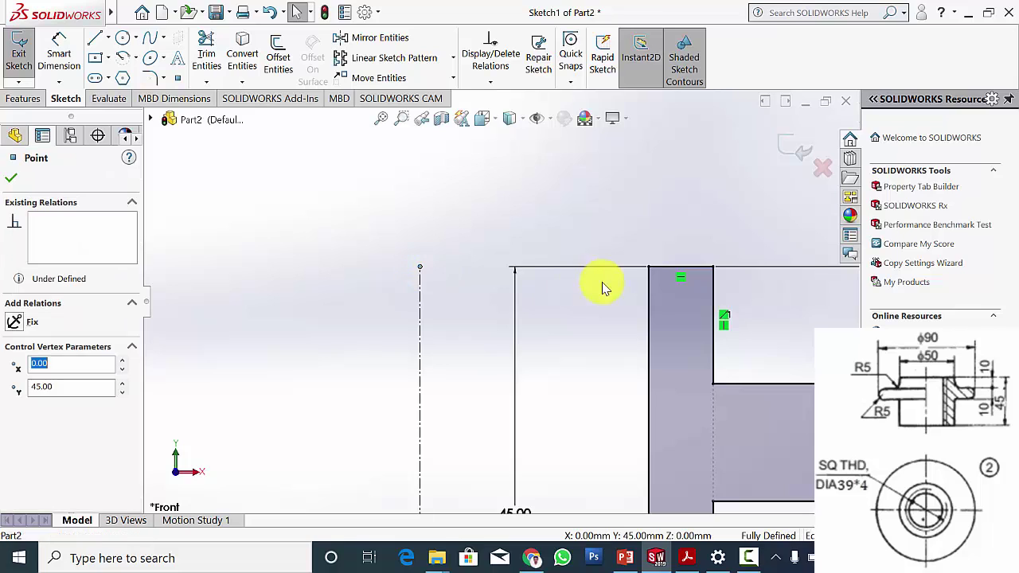
pyautogui.keyDown('ctrl'); pyautogui.click(648, 268); pyautogui.keyUp('ctrl')
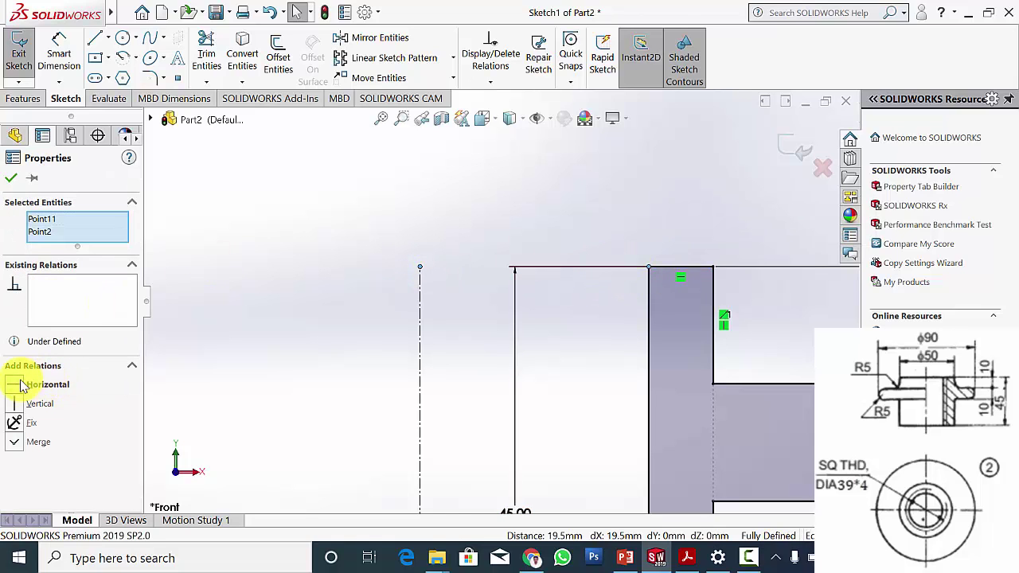
pyautogui.click(24, 385)
pyautogui.click(11, 179)
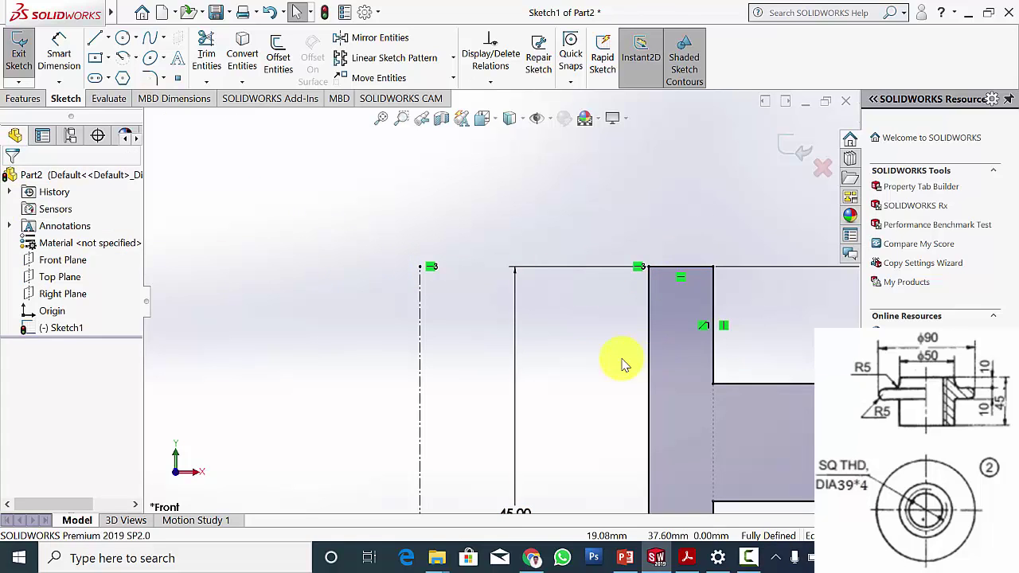
# Revolve the nut half-profile 360 degrees around the vertical centerline.
pyautogui.scroll(5, 622, 364)
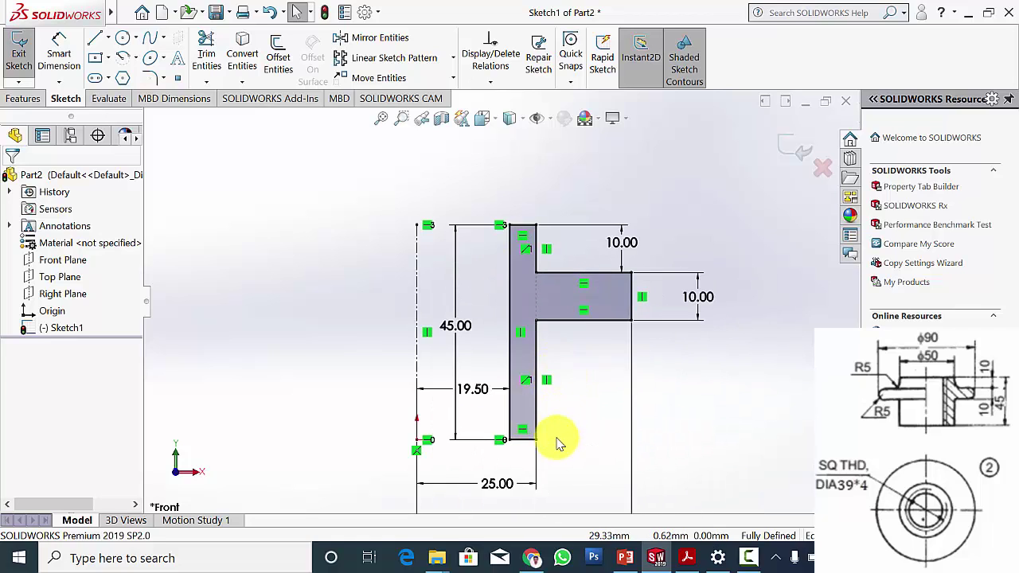
pyautogui.scroll(-1, 541, 429)
pyautogui.scroll(3, 605, 369)
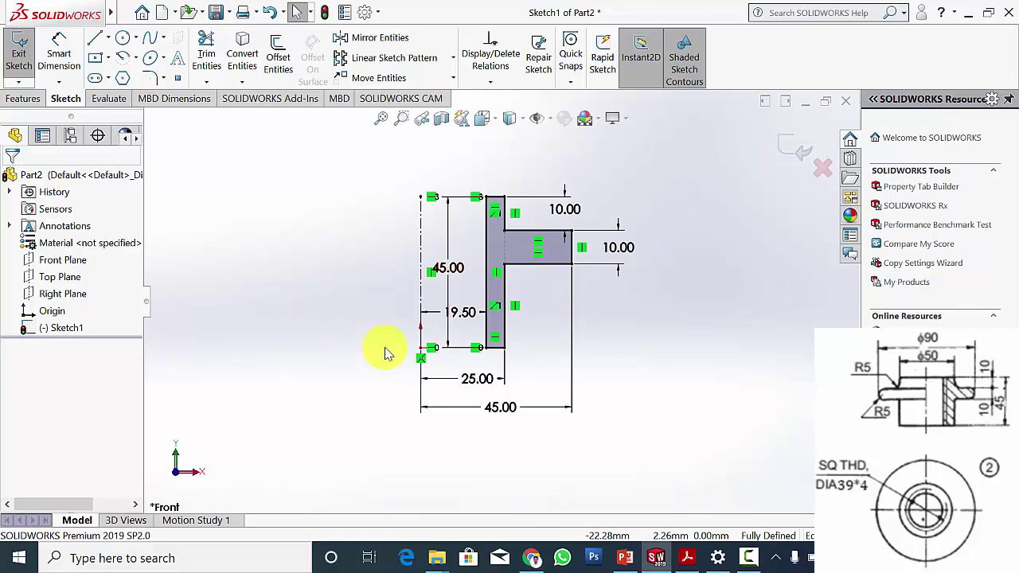
pyautogui.click(22, 97)
pyautogui.click(71, 49)
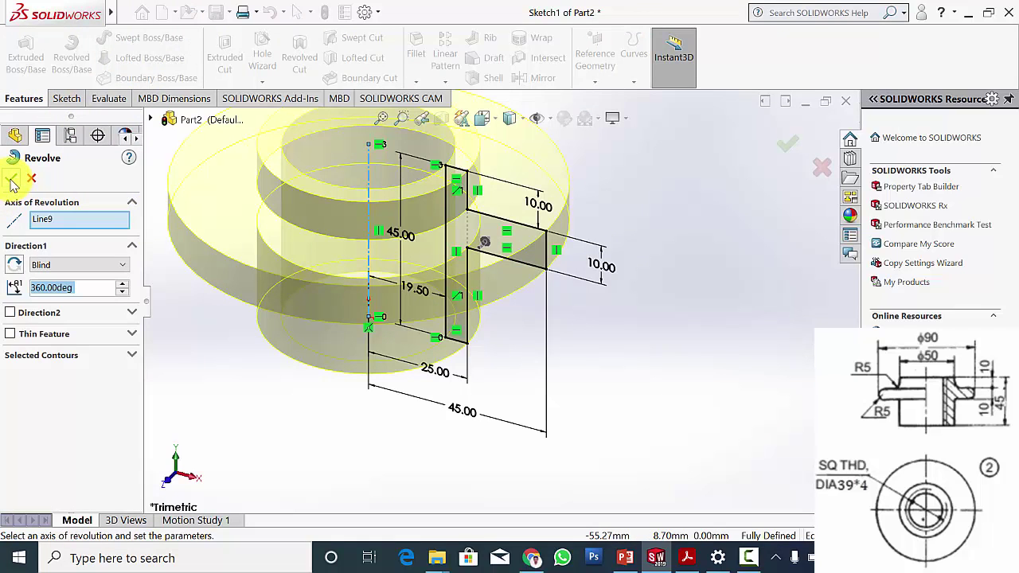
pyautogui.click(12, 180)
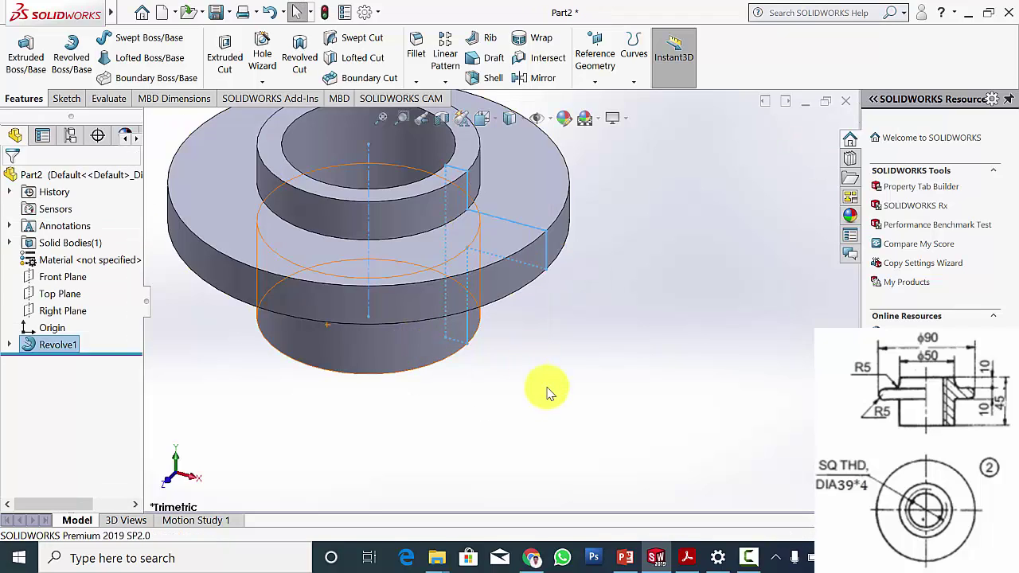
# Fillet the edge where the upper hub meets the flange and both outer flange edges with a 5 mm radius.
pyautogui.scroll(-3, 475, 260)
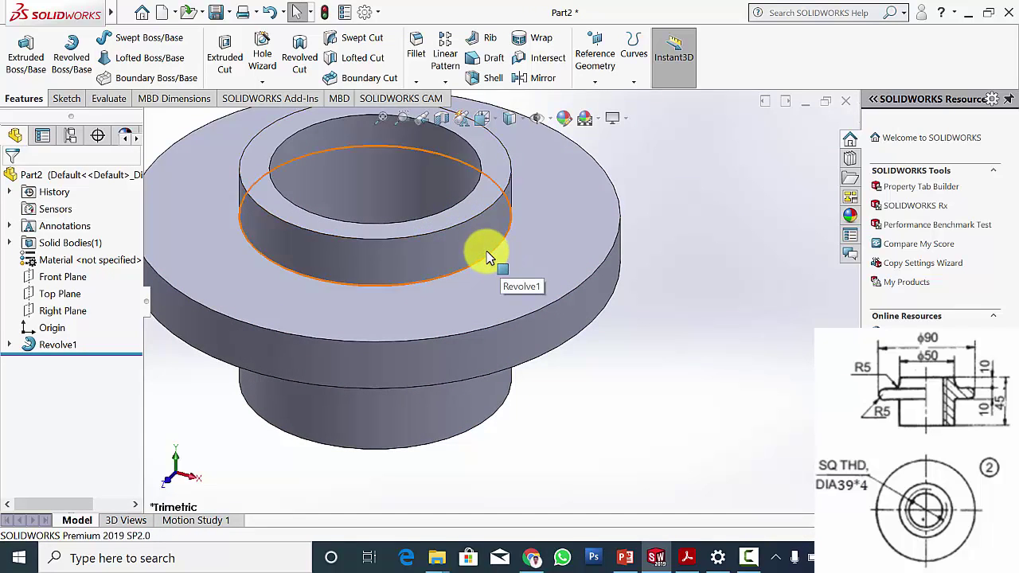
pyautogui.click(415, 49)
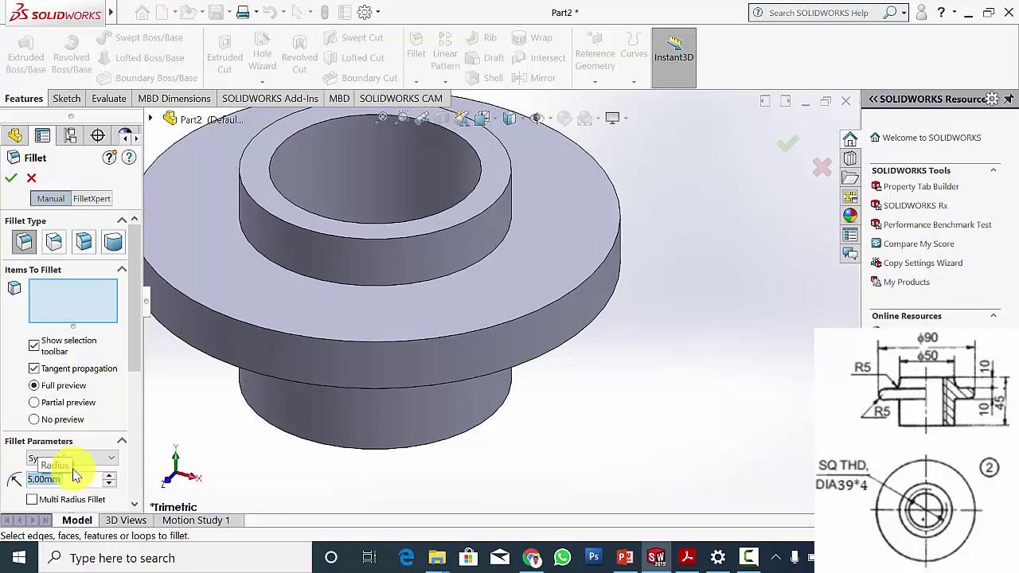
pyautogui.click(686, 558)
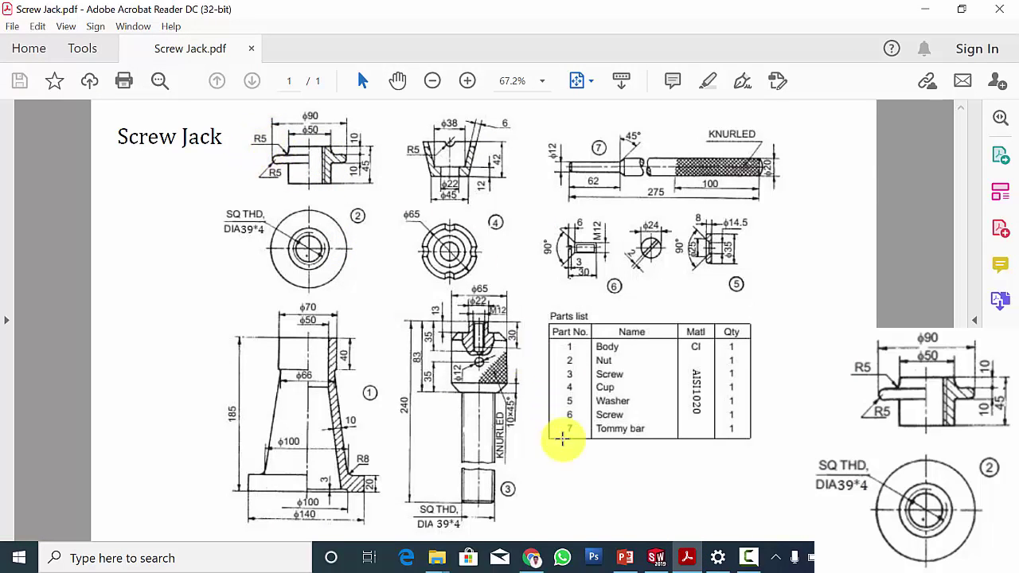
pyautogui.click(655, 558)
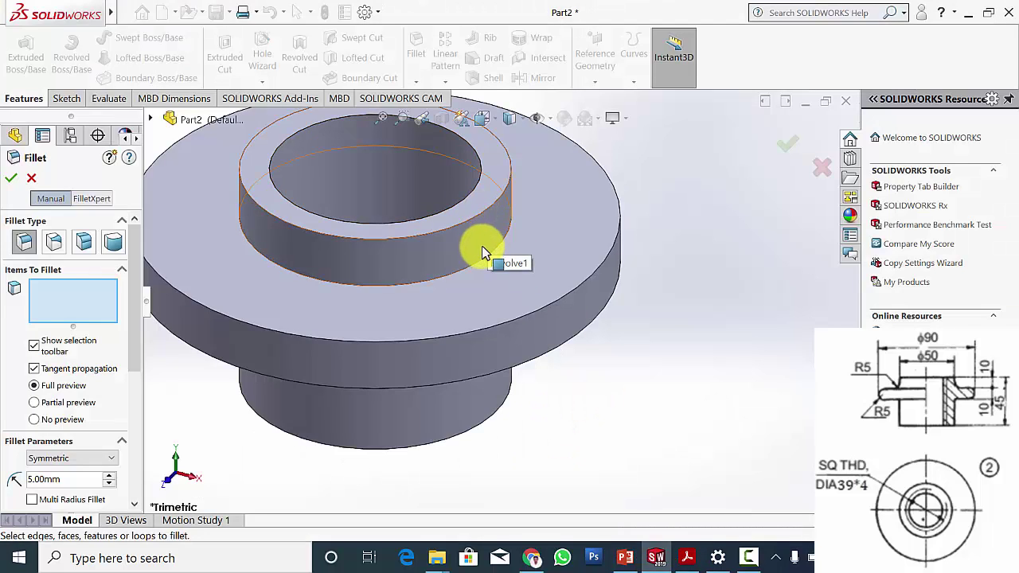
pyautogui.click(469, 267)
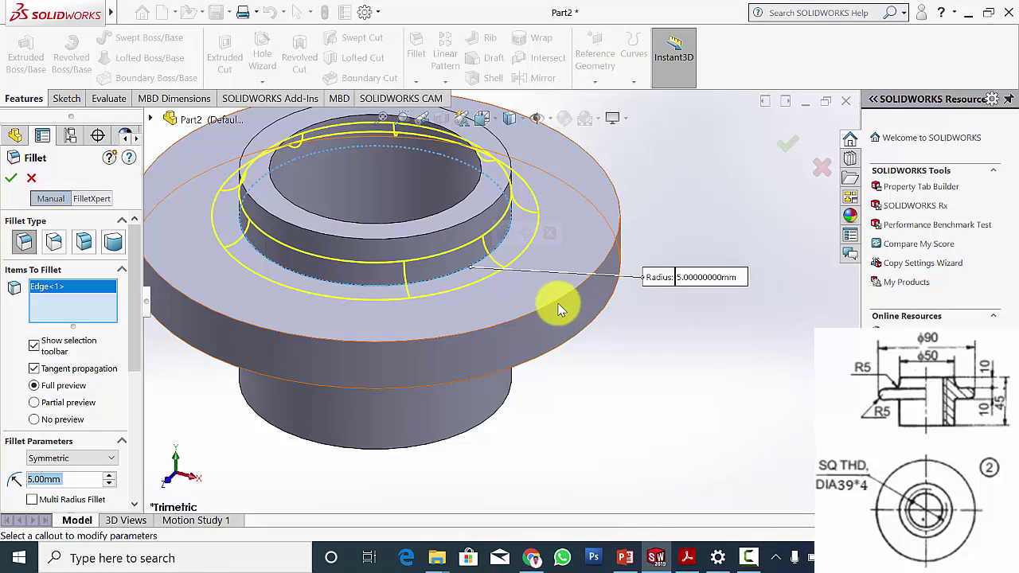
pyautogui.click(557, 309)
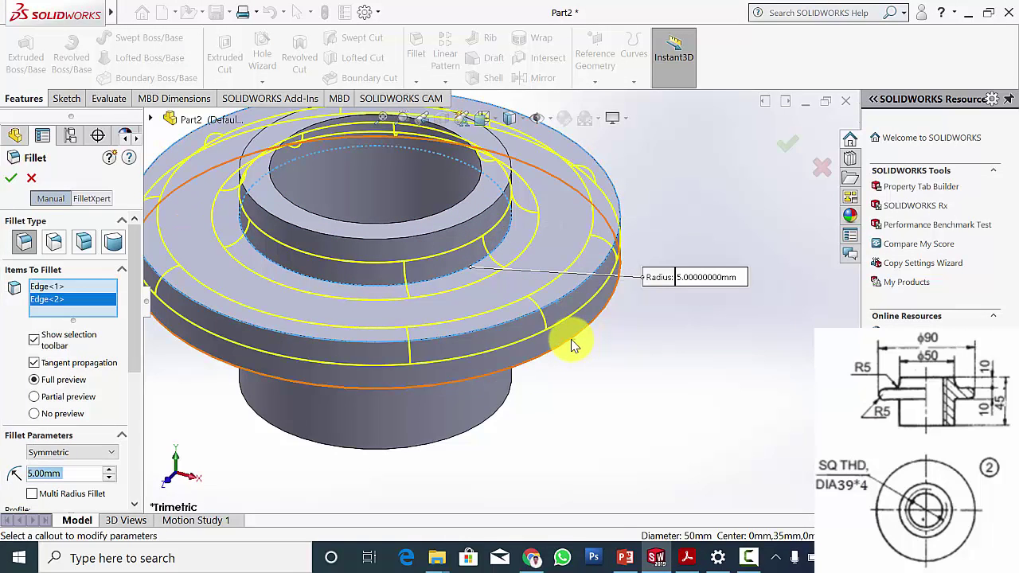
pyautogui.click(566, 342)
pyautogui.click(11, 179)
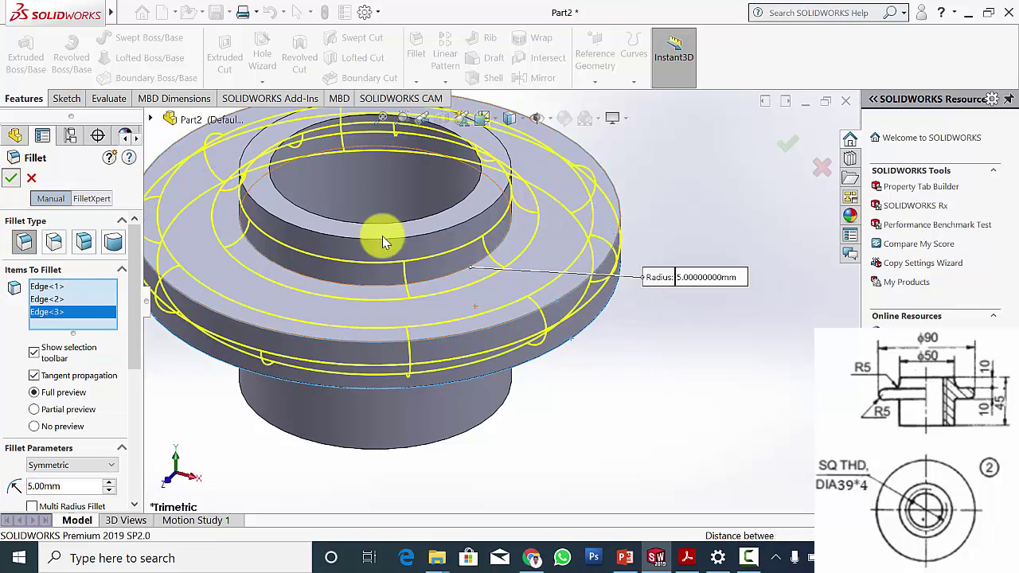
pyautogui.scroll(4, 518, 323)
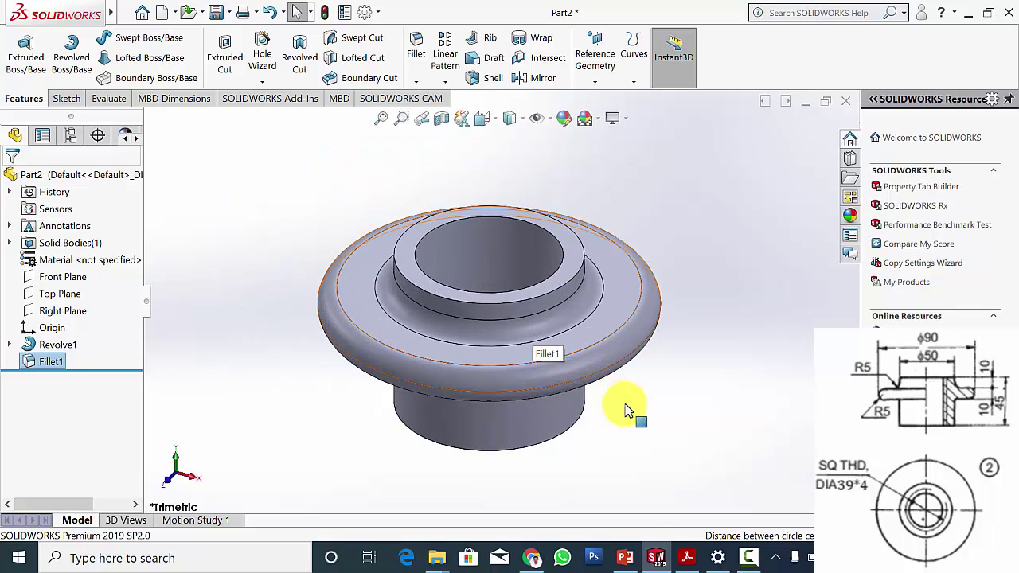
# Assign AISI 1020 steel to the nut as given in the parts list and save the part as nut.
pyautogui.click(687, 557)
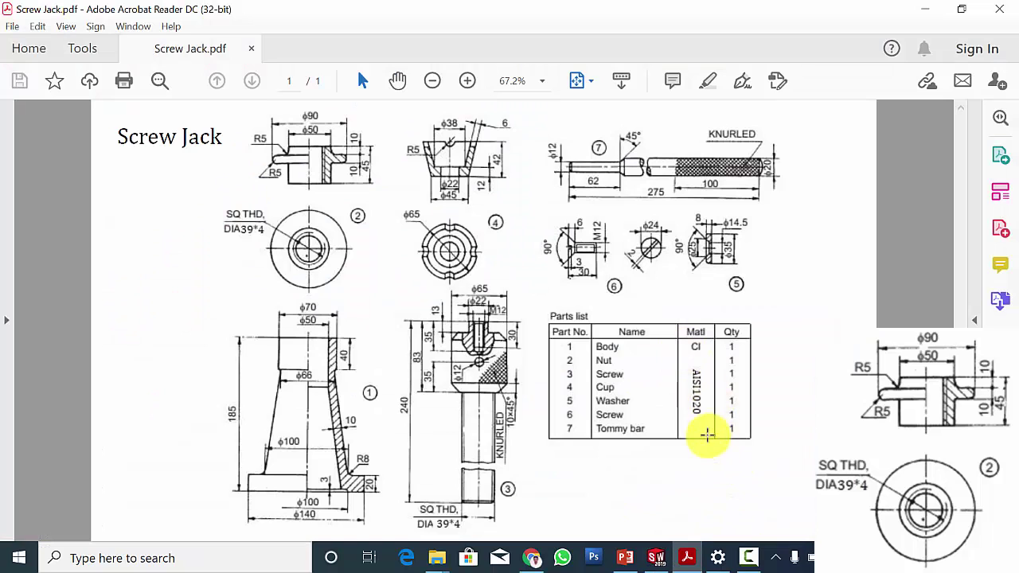
pyautogui.click(661, 558)
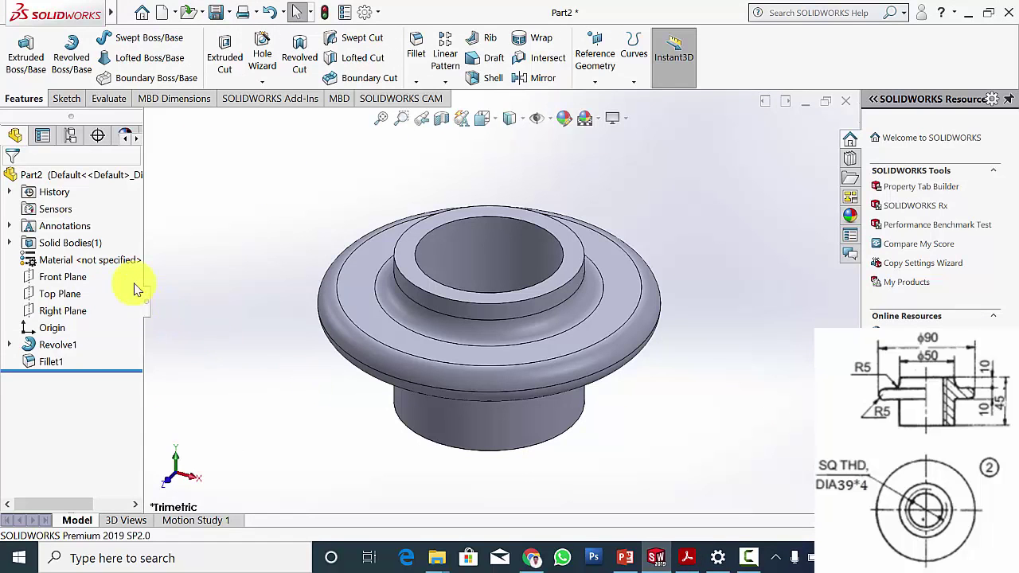
pyautogui.rightClick(93, 258)
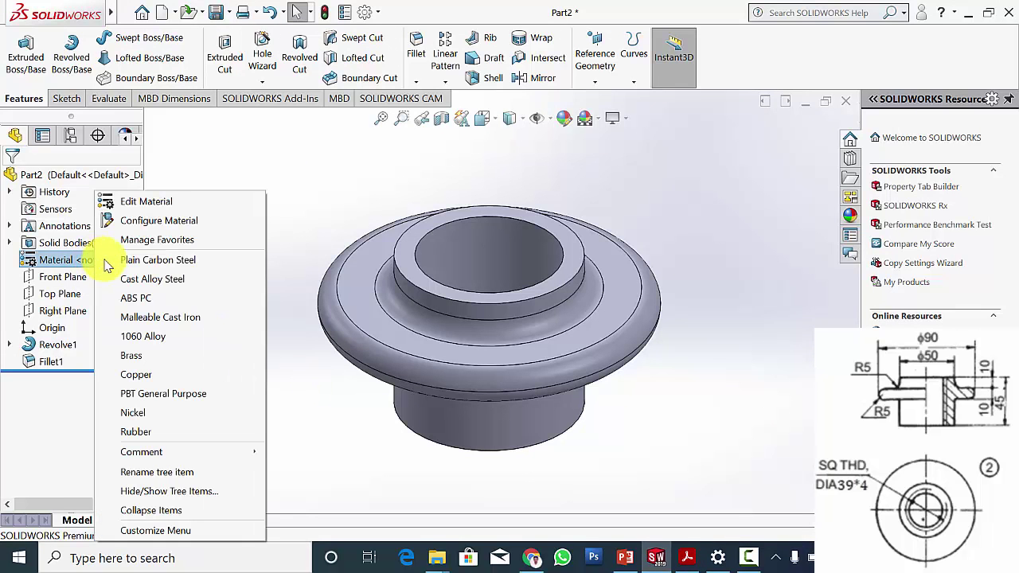
pyautogui.click(140, 201)
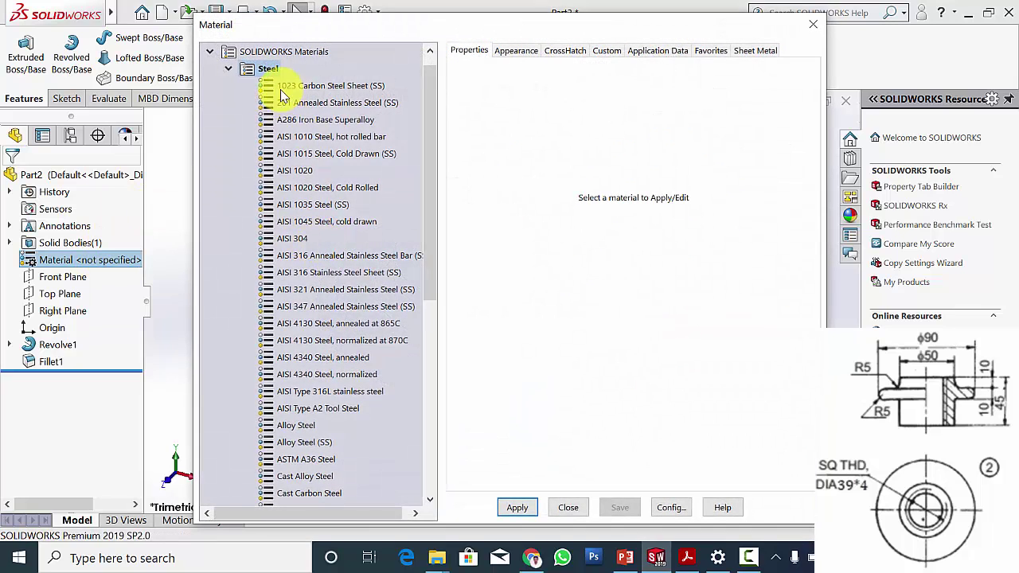
pyautogui.click(299, 171)
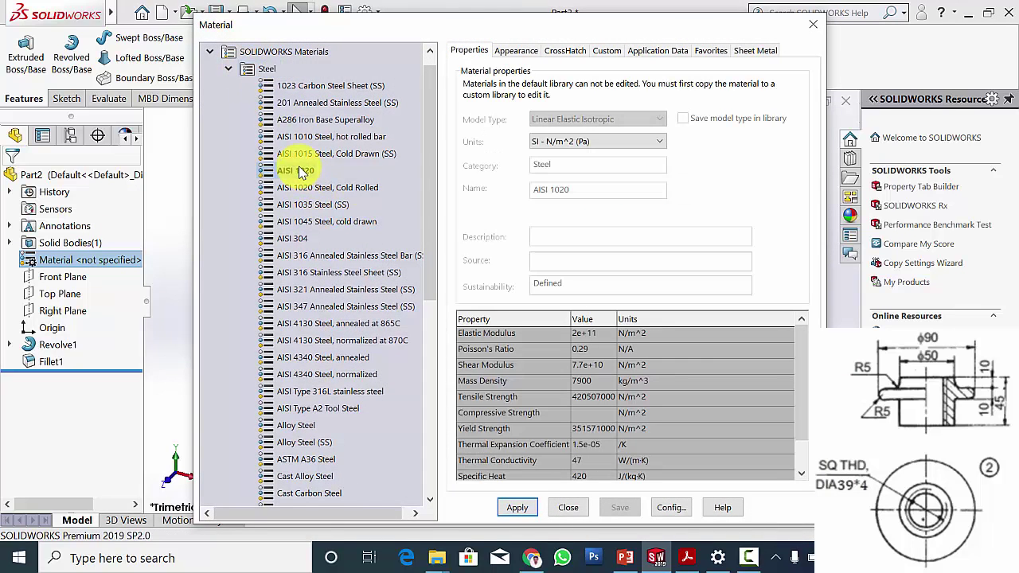
pyautogui.click(519, 508)
pyautogui.click(569, 507)
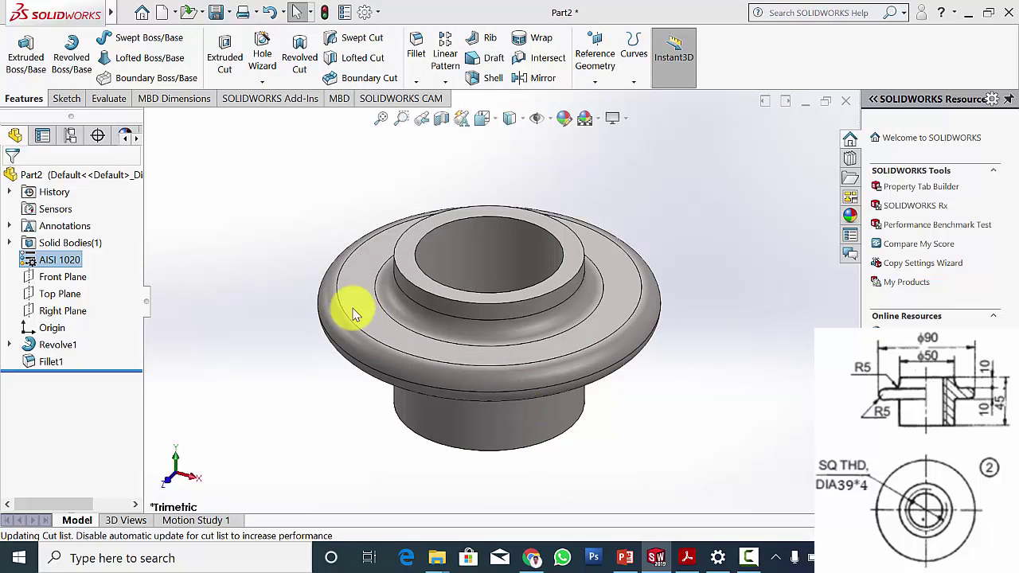
pyautogui.click(216, 12)
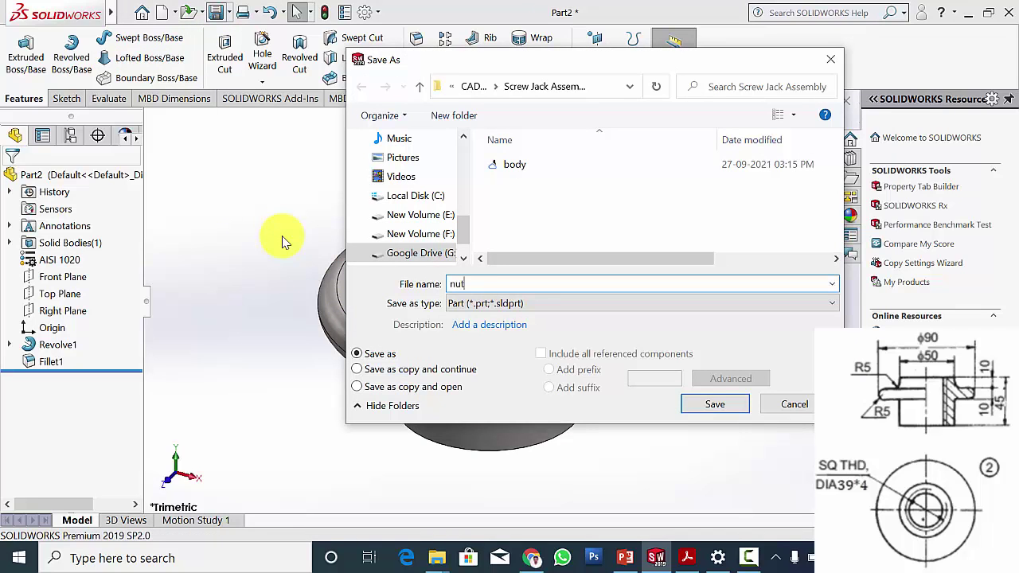
pyautogui.press('Return')
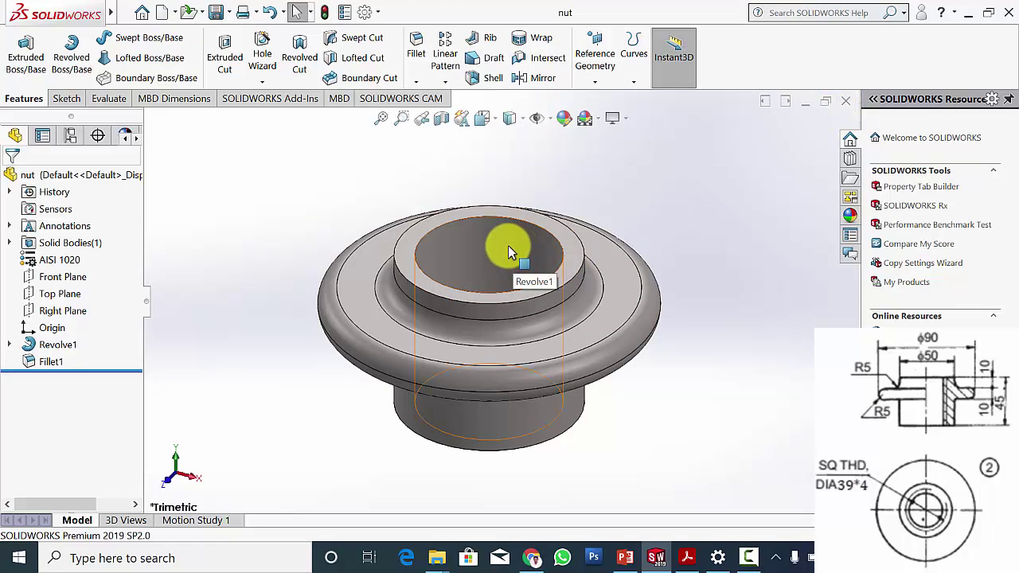
# Define a thread on the bore's upper edge, starting at the hub's upper face and running up to the lower end face.
pyautogui.click(686, 558)
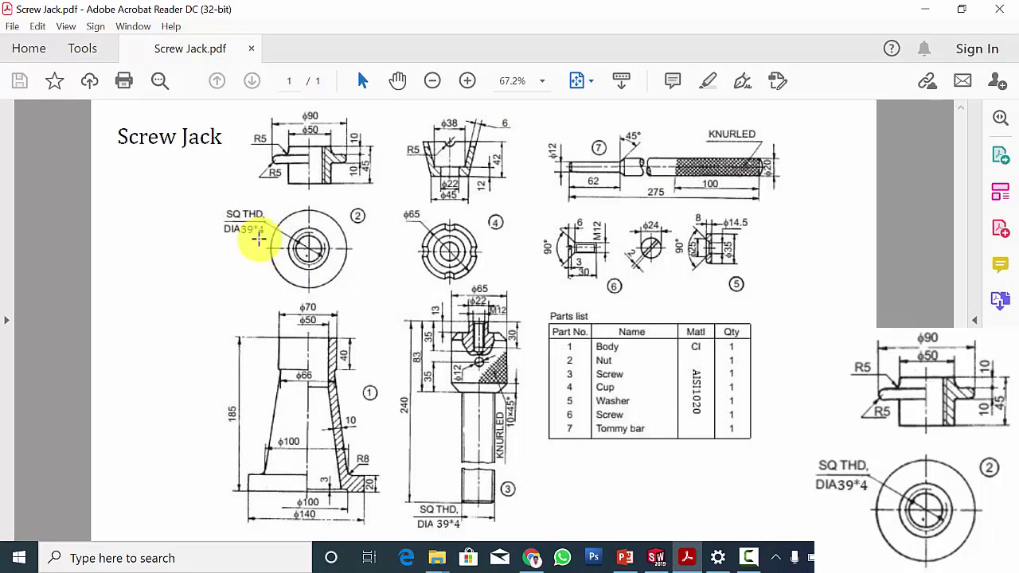
pyautogui.click(655, 557)
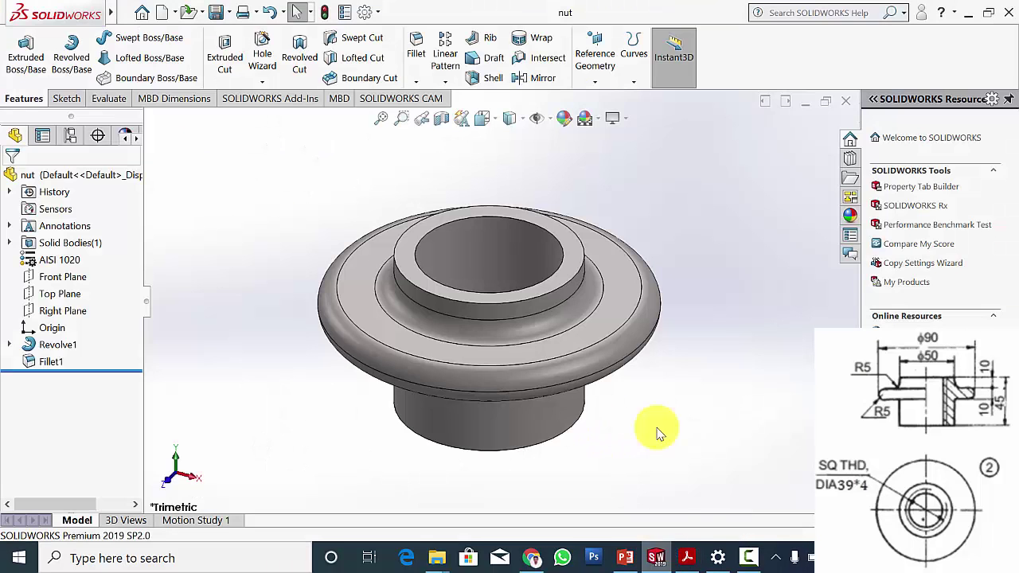
pyautogui.click(262, 82)
pyautogui.click(284, 136)
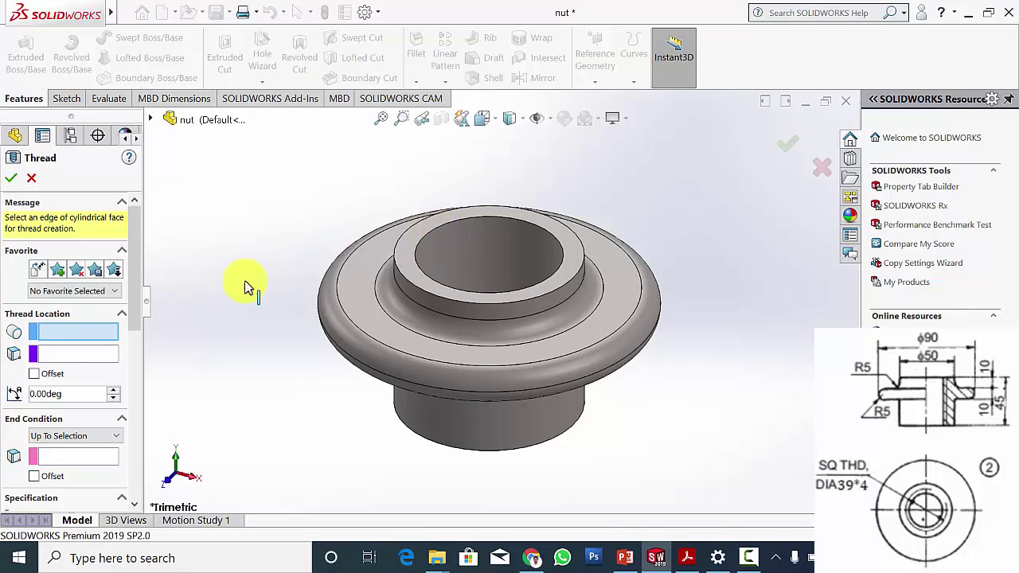
pyautogui.click(75, 305)
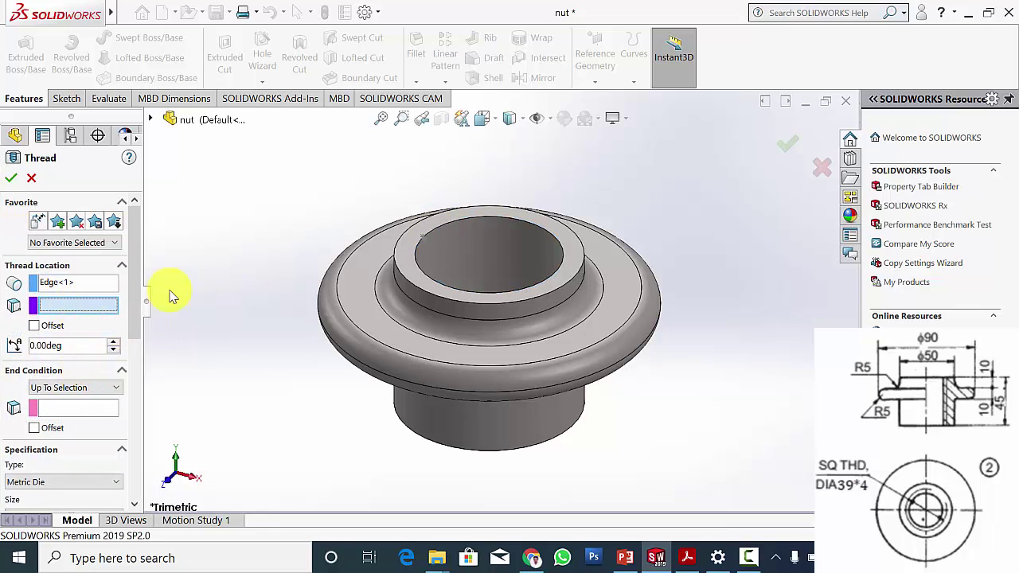
pyautogui.click(453, 224)
pyautogui.moveTo(546, 461); pyautogui.dragTo(510, 342, button='middle')
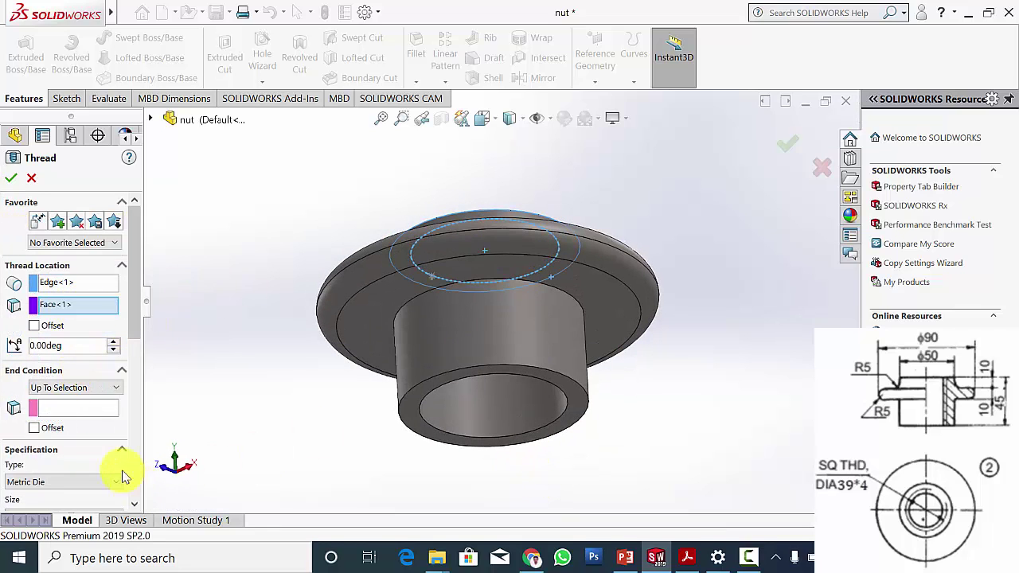
pyautogui.click(99, 408)
pyautogui.click(423, 393)
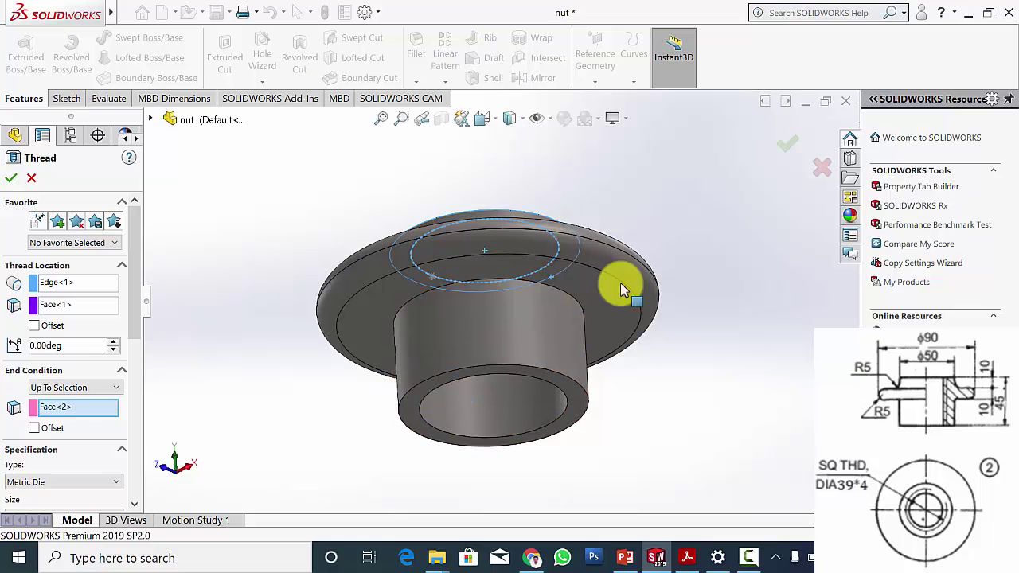
pyautogui.moveTo(677, 246); pyautogui.dragTo(673, 346, button='middle')
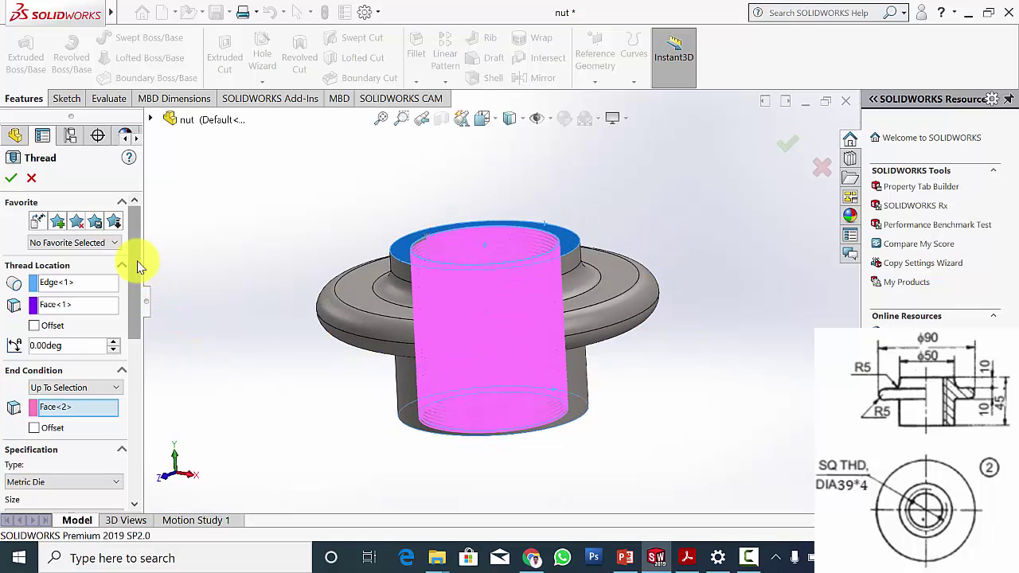
# Set the thread size to Metric Die M39x4.0 and trim it with the start and end faces.
pyautogui.moveTo(136, 262); pyautogui.dragTo(145, 362)
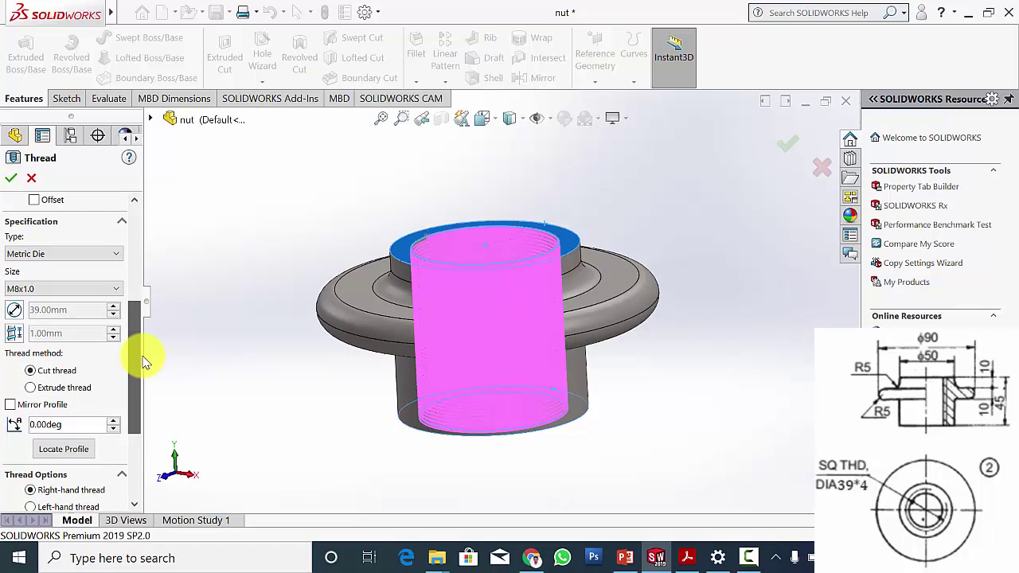
pyautogui.click(111, 290)
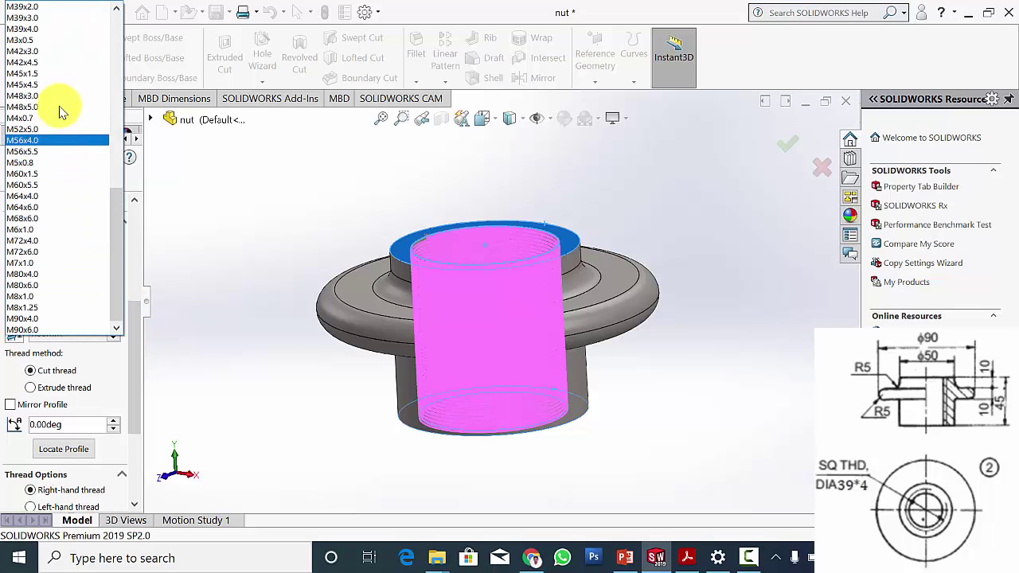
pyautogui.click(32, 28)
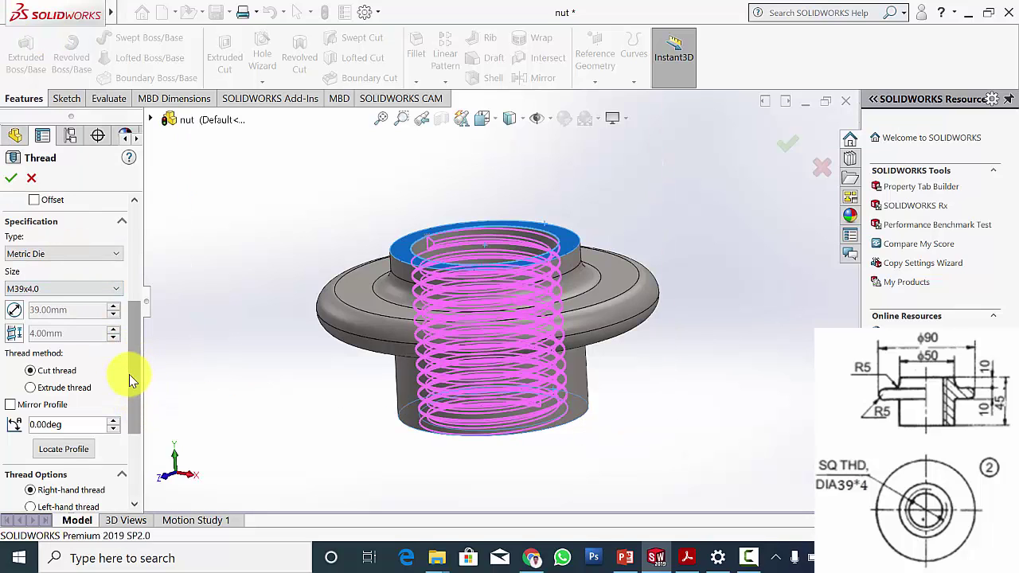
pyautogui.moveTo(130, 374); pyautogui.dragTo(131, 465)
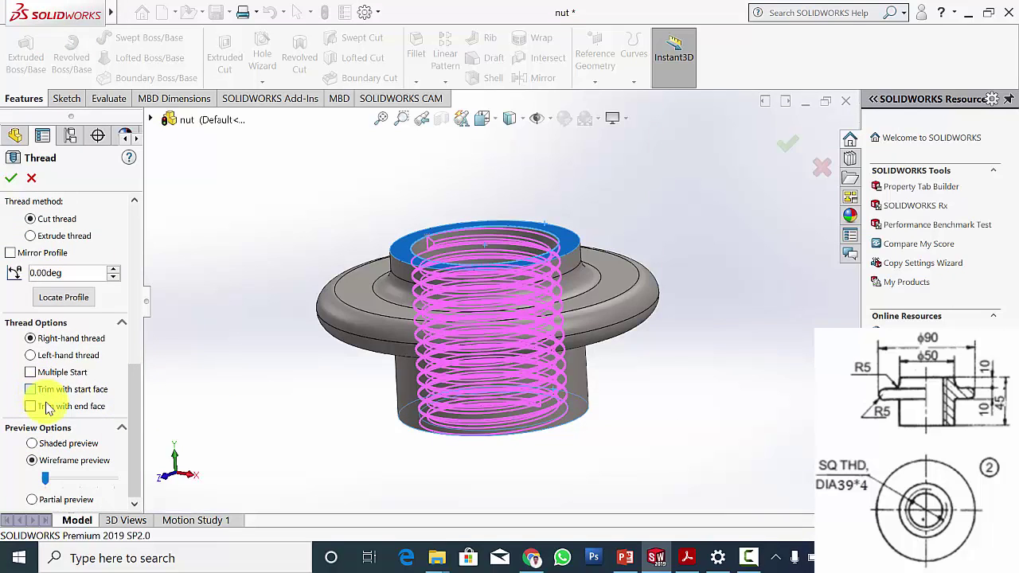
pyautogui.click(42, 407)
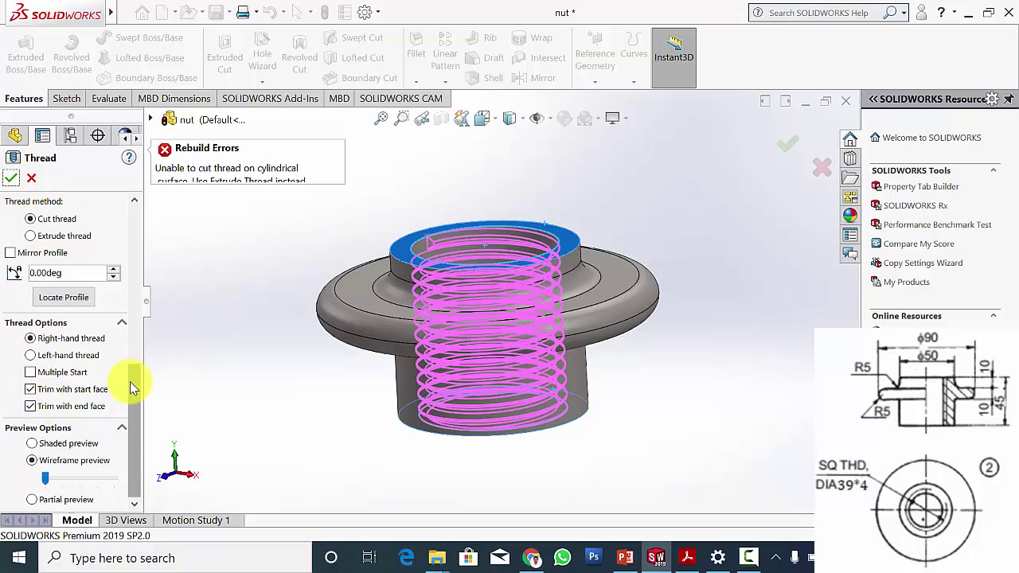
# Create the bore thread with the Extrude thread method, then rebuild and save the nut.
pyautogui.moveTo(135, 404); pyautogui.dragTo(136, 324)
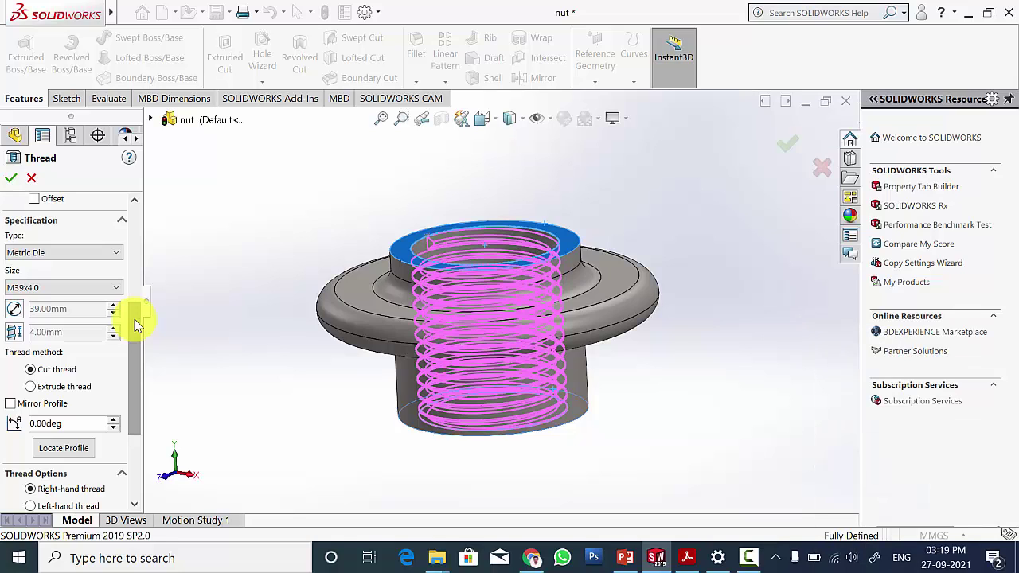
pyautogui.click(49, 386)
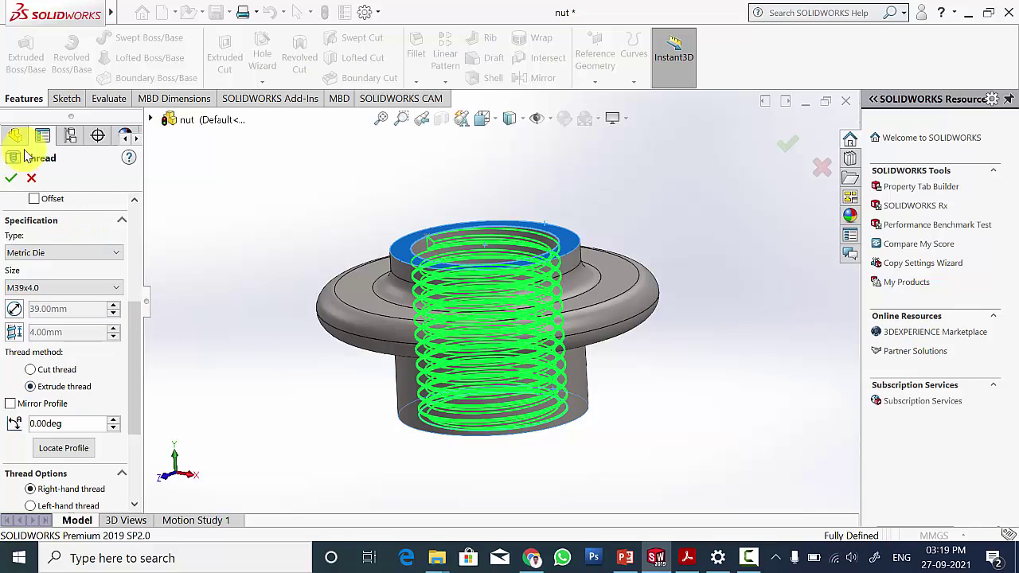
pyautogui.click(12, 179)
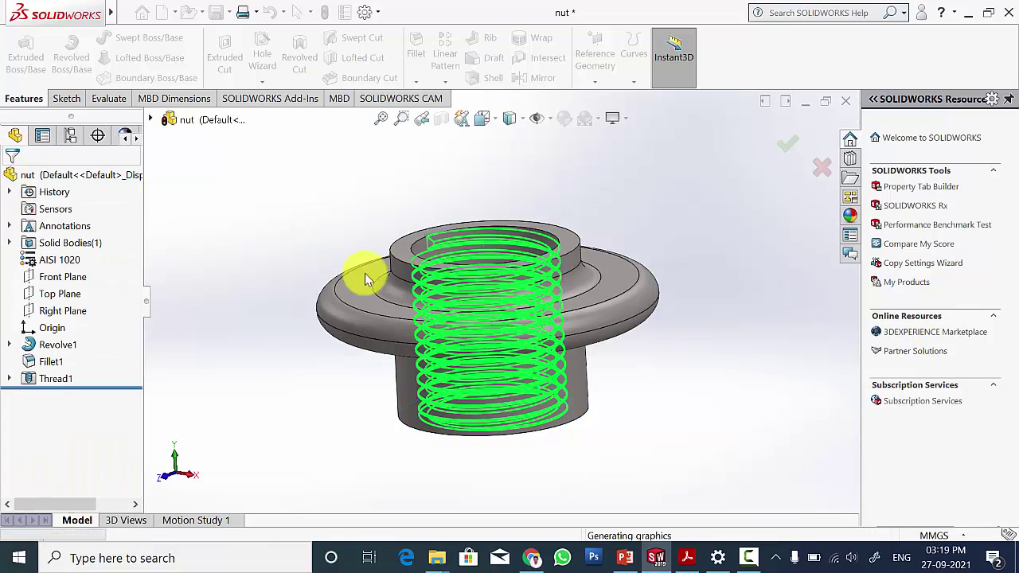
pyautogui.moveTo(362, 235); pyautogui.dragTo(398, 302, button='middle')
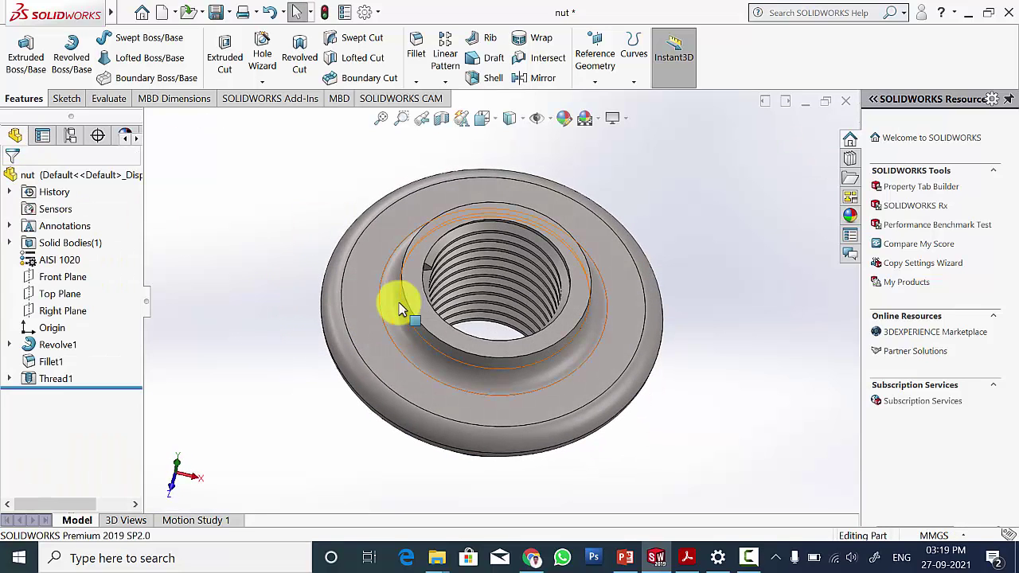
pyautogui.click(217, 11)
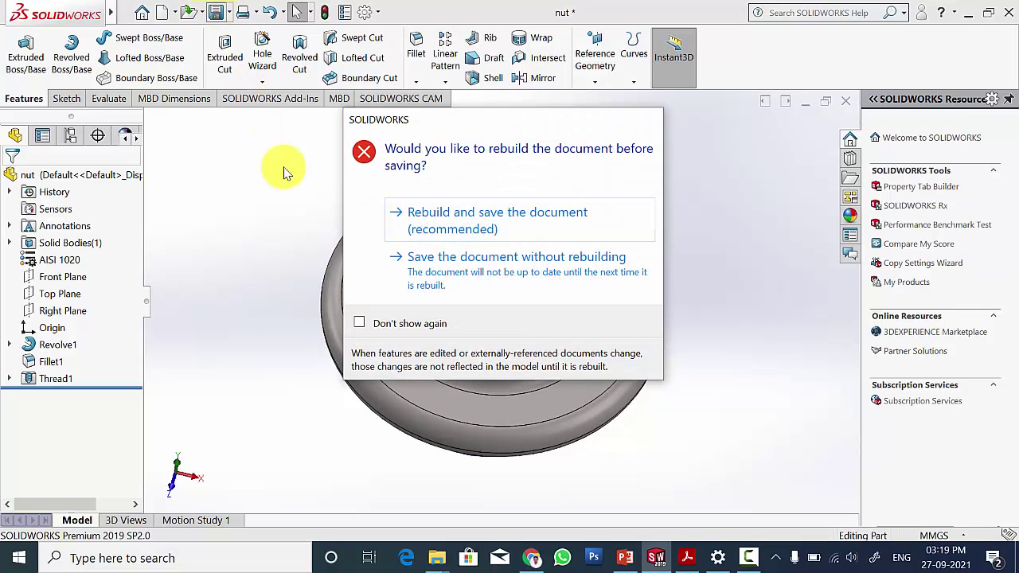
pyautogui.click(489, 212)
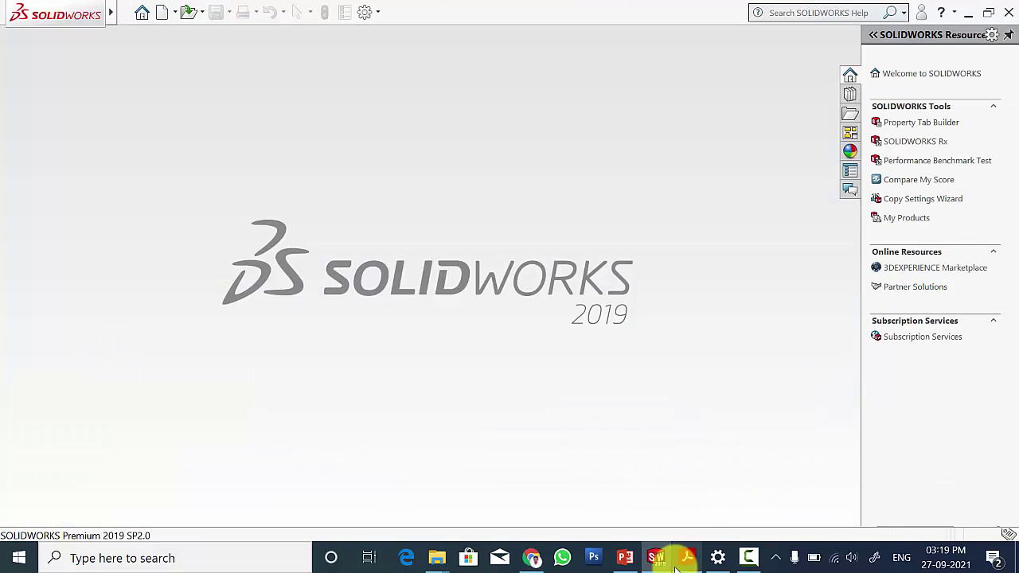
# Consult the Screw Jack drawing for part 3, the screw, and create a new part document for it.
pyautogui.click(688, 563)
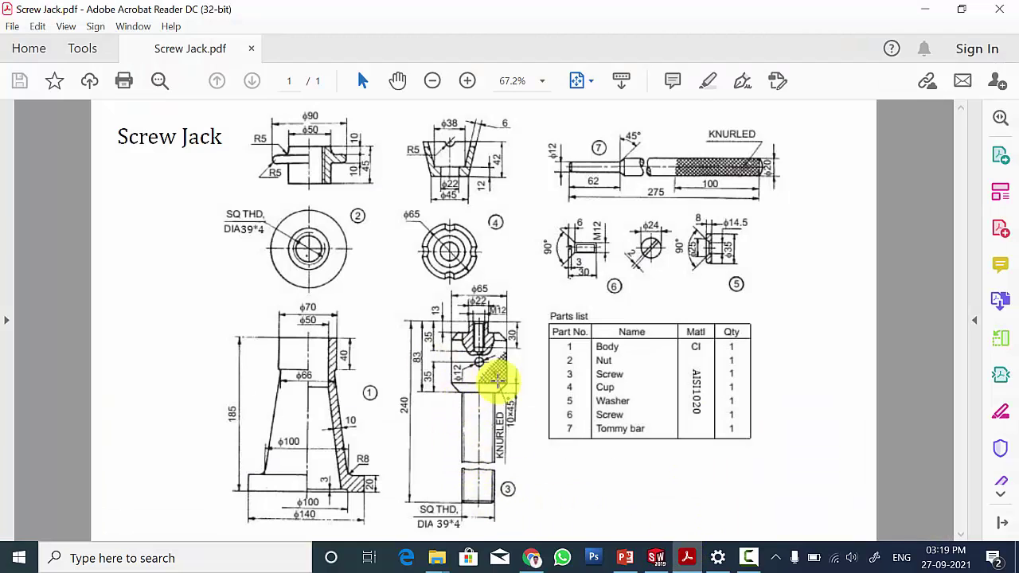
pyautogui.click(656, 557)
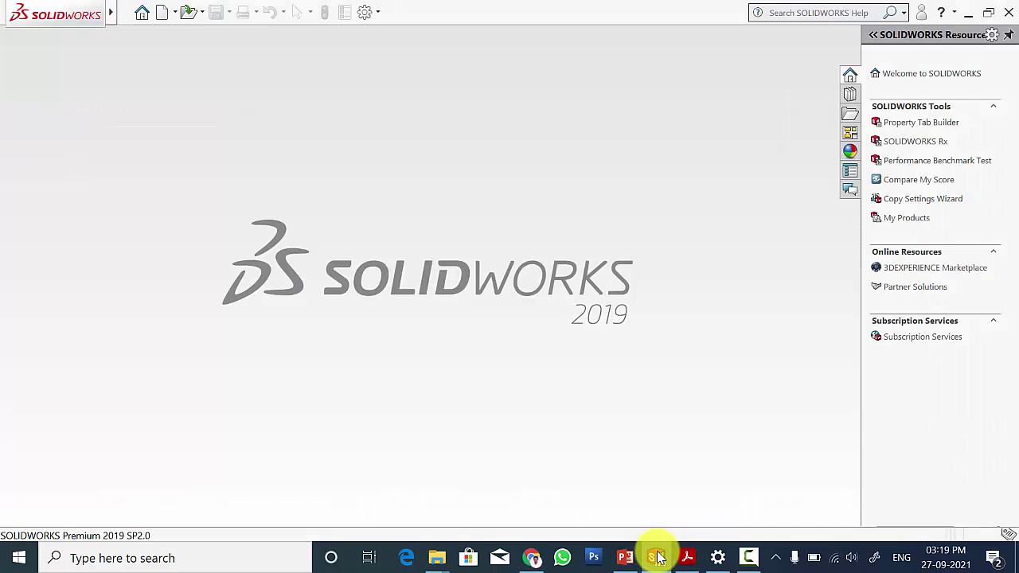
pyautogui.click(166, 16)
pyautogui.click(687, 558)
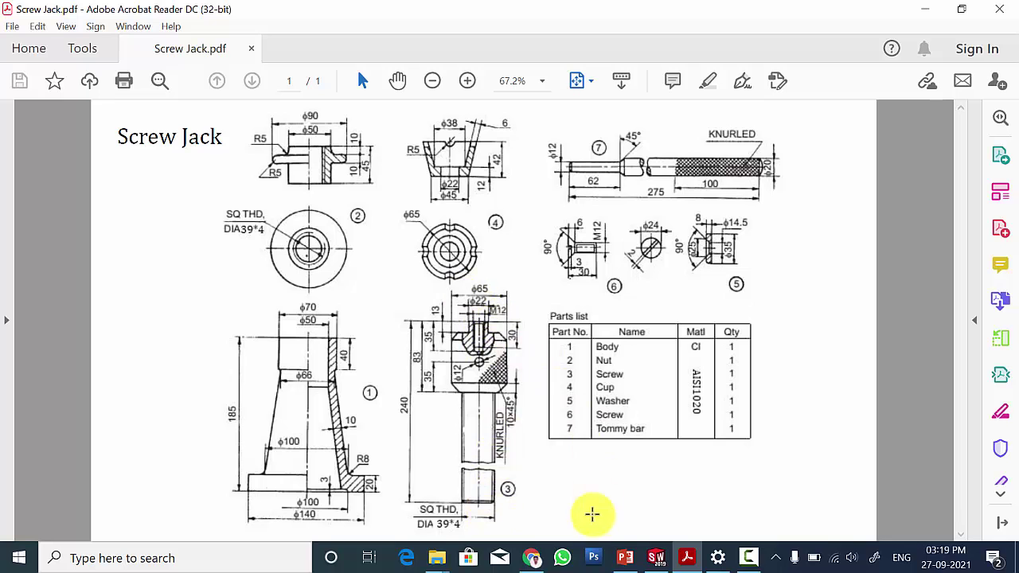
pyautogui.click(656, 557)
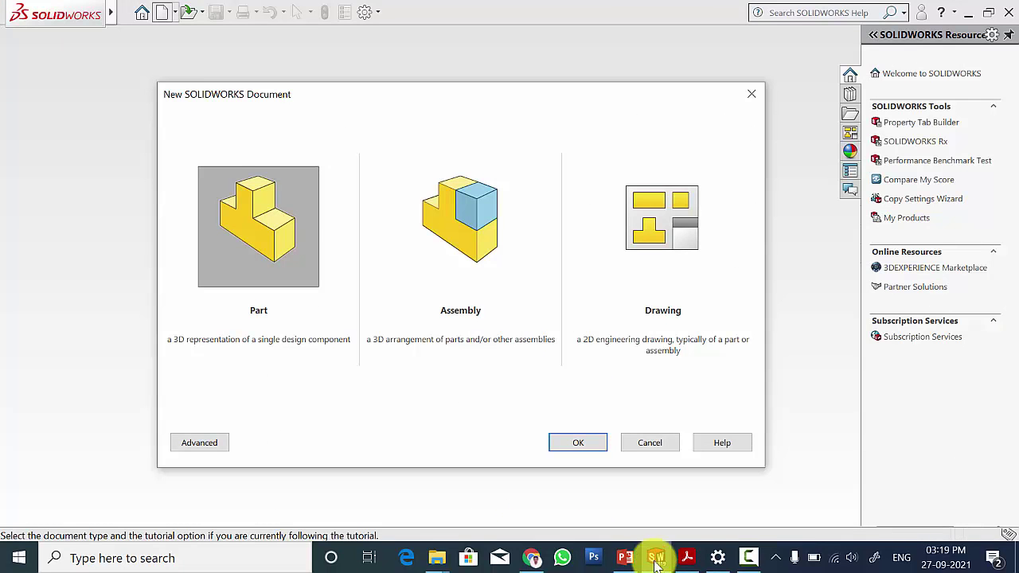
pyautogui.click(578, 443)
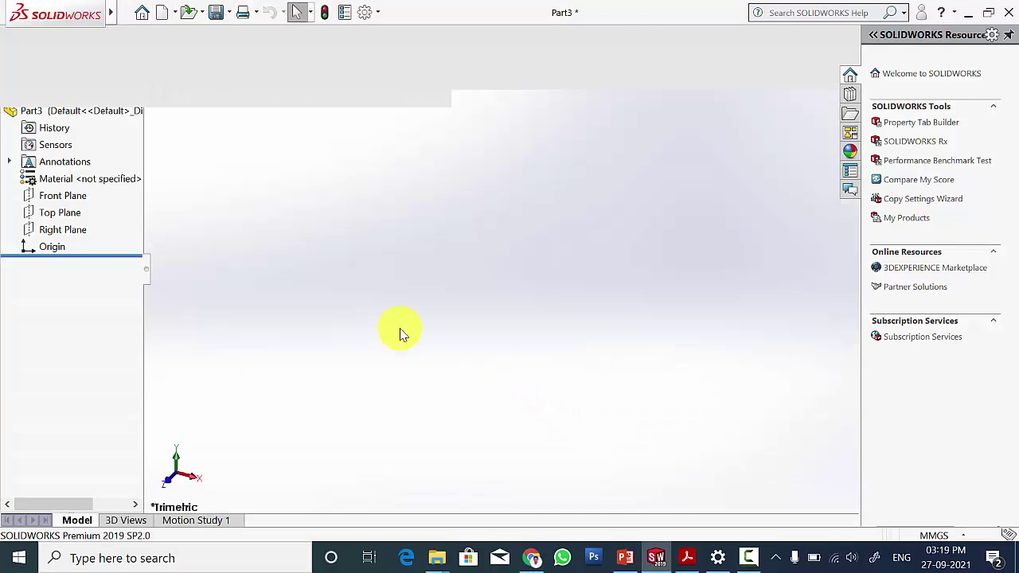
# Start a sketch on the Front Plane and draw the screw's base from the origin, a shaft side about 58 mm tall, and the head's underside.
pyautogui.click(80, 261)
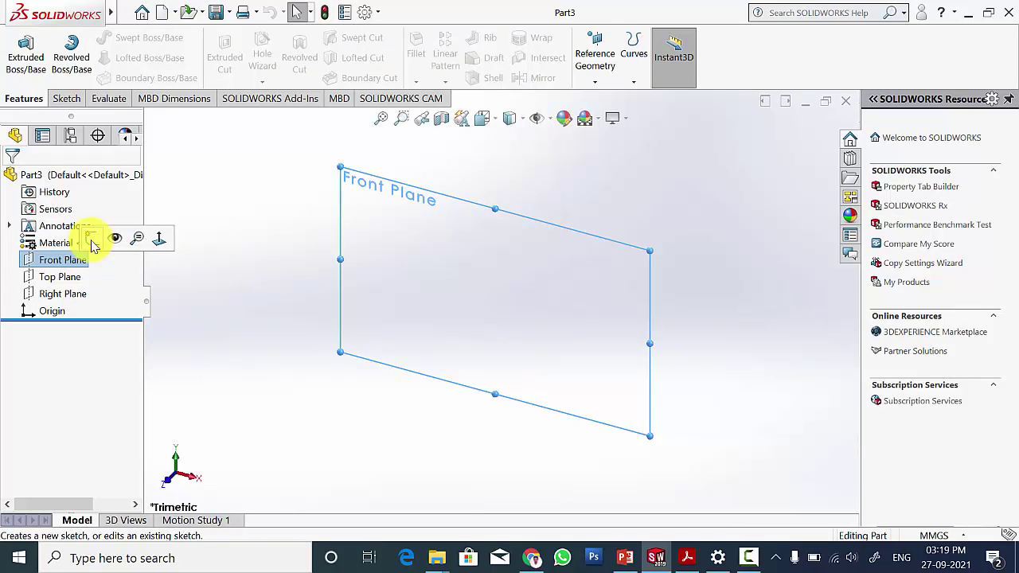
pyautogui.click(92, 240)
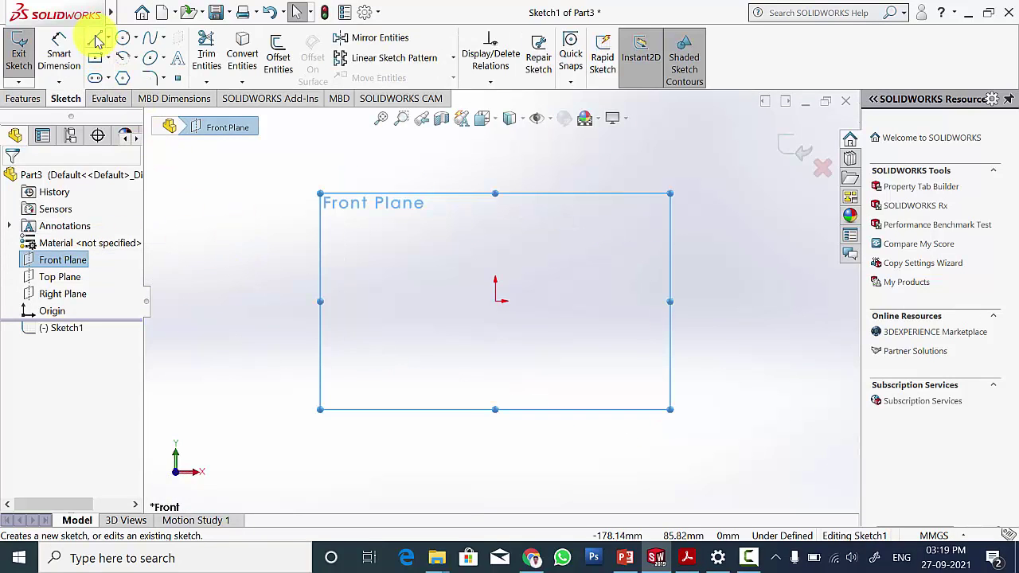
pyautogui.click(95, 38)
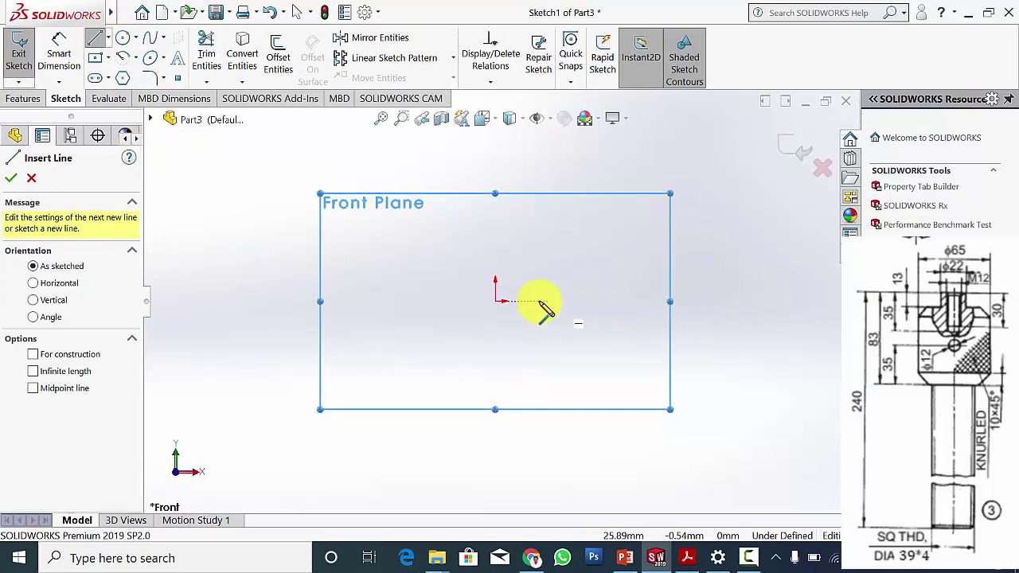
pyautogui.click(495, 302)
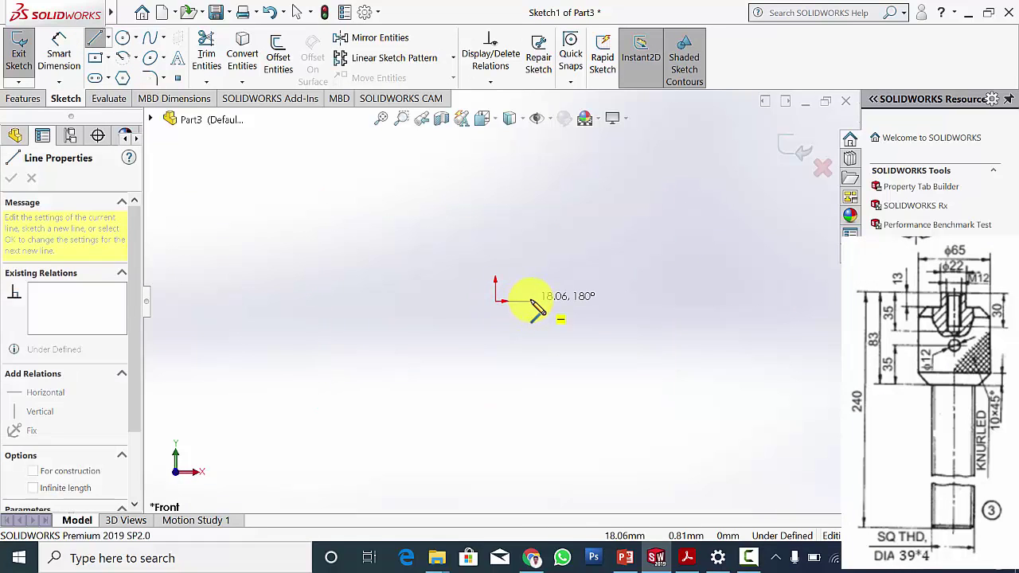
pyautogui.click(530, 301)
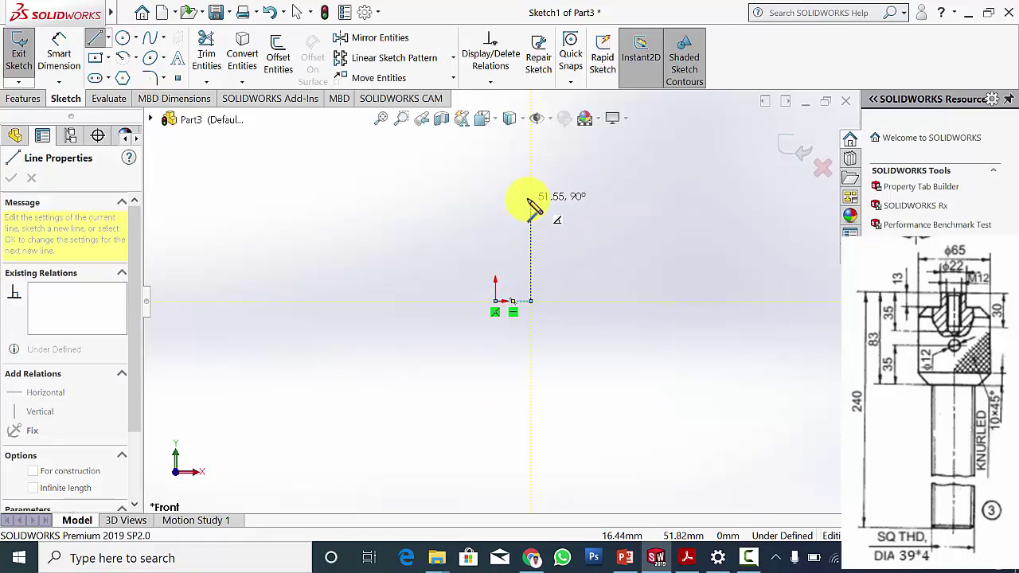
pyautogui.click(531, 188)
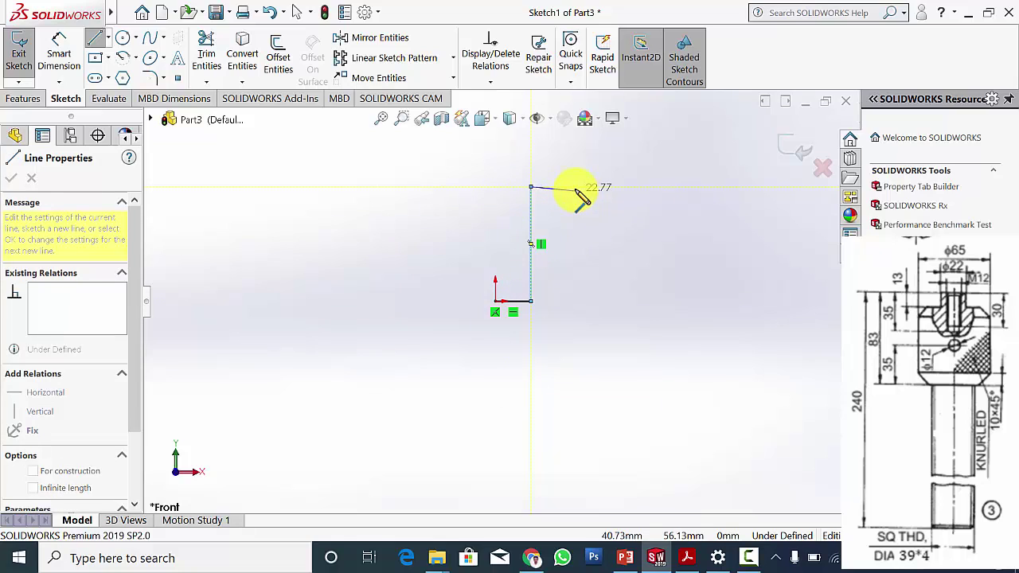
pyautogui.click(575, 187)
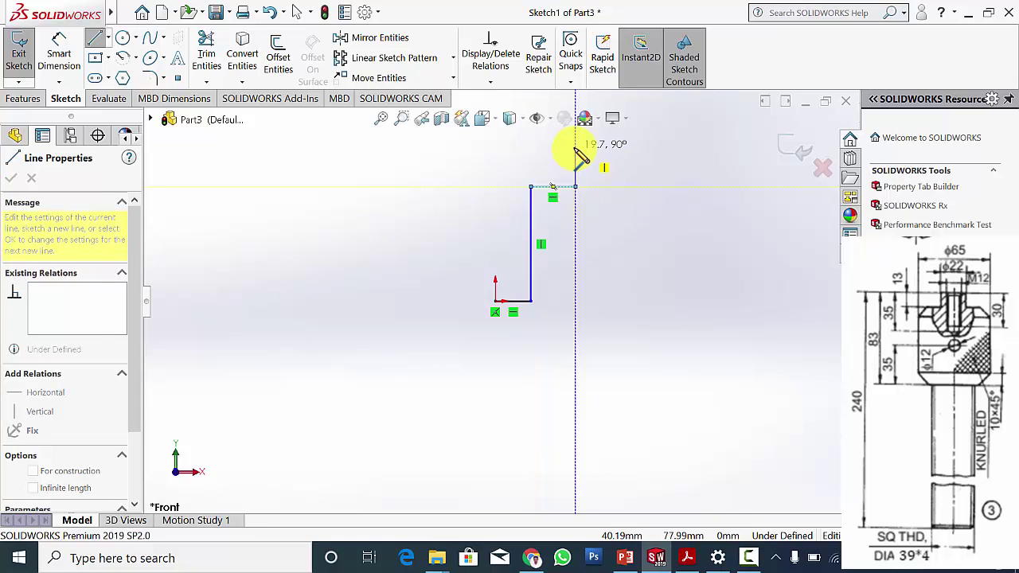
# Complete the half-profile with the head's side and top, a narrow boss about 14 mm high, and a vertical closing line to the origin.
pyautogui.click(512, 148)
pyautogui.scroll(1, 513, 147)
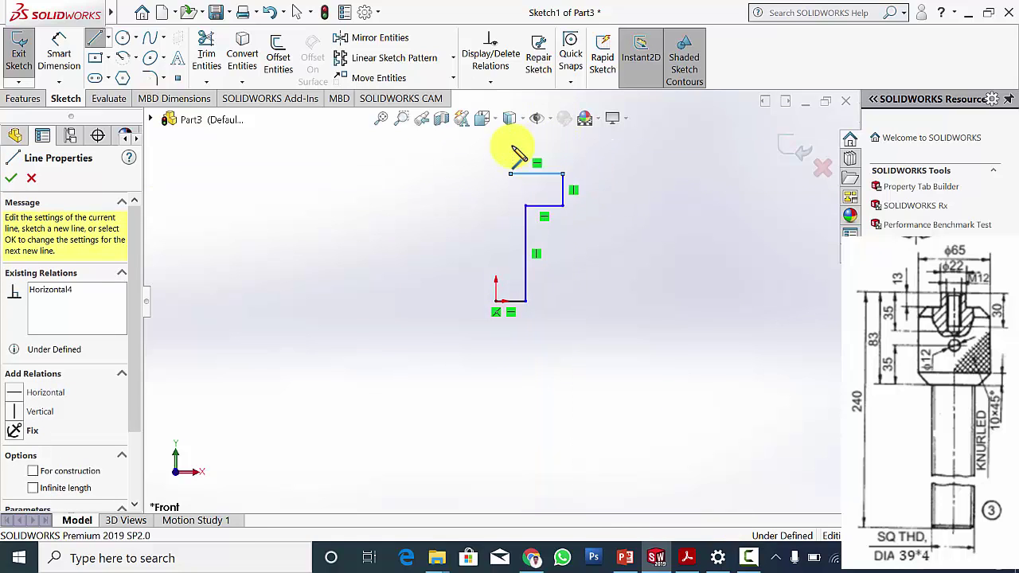
pyautogui.click(511, 151)
pyautogui.click(496, 151)
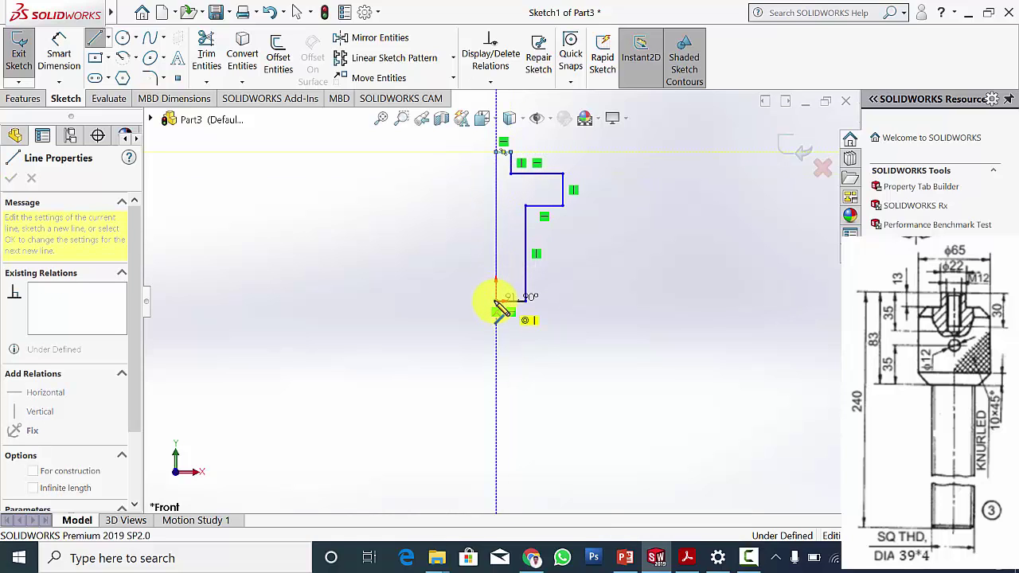
pyautogui.click(496, 302)
pyautogui.press('Escape')
# Dimension the shaft's radius between the centre line and the shaft side as 39/2 mm.
pyautogui.click(59, 50)
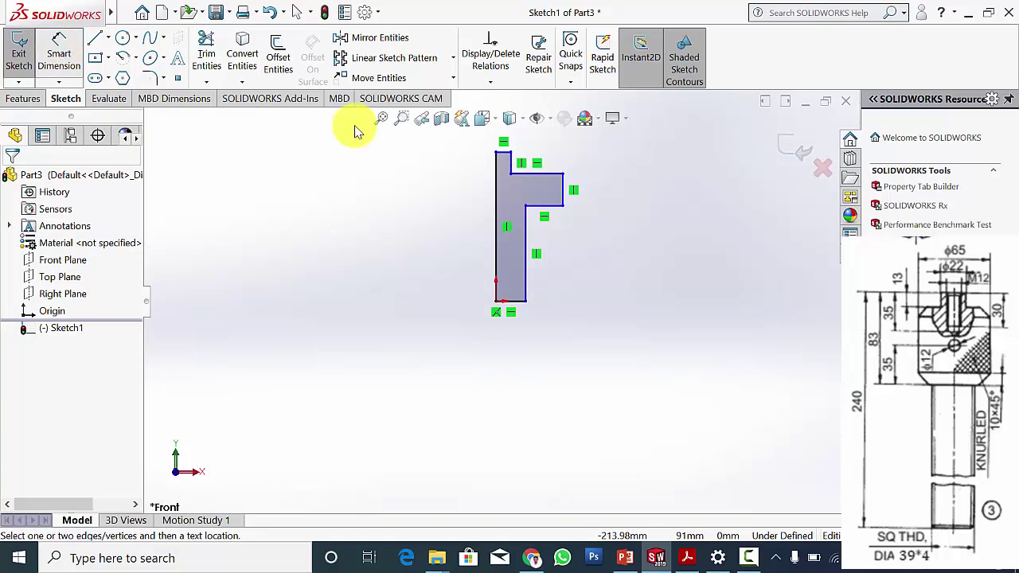
pyautogui.click(513, 300)
pyautogui.click(525, 286)
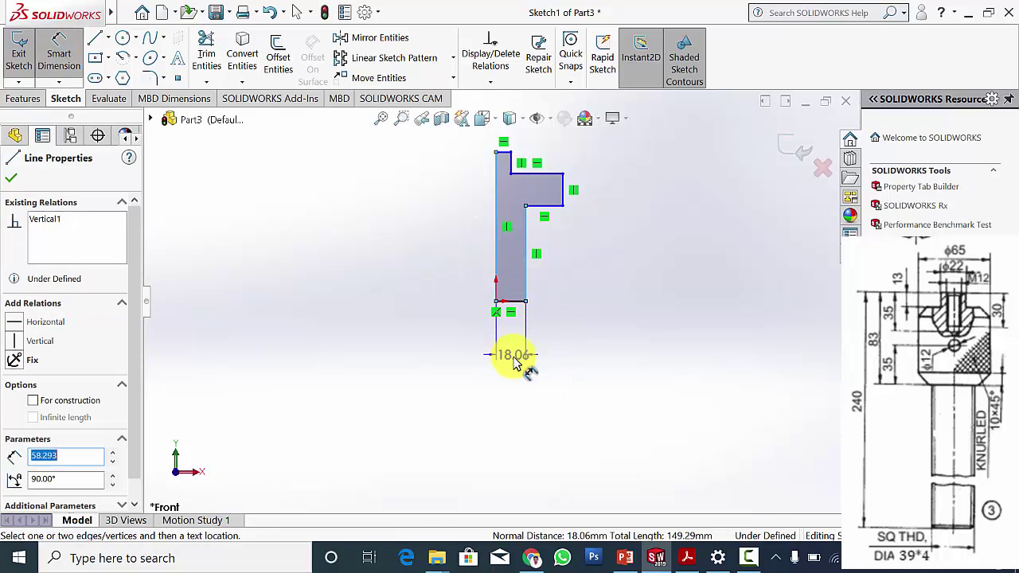
pyautogui.click(513, 362)
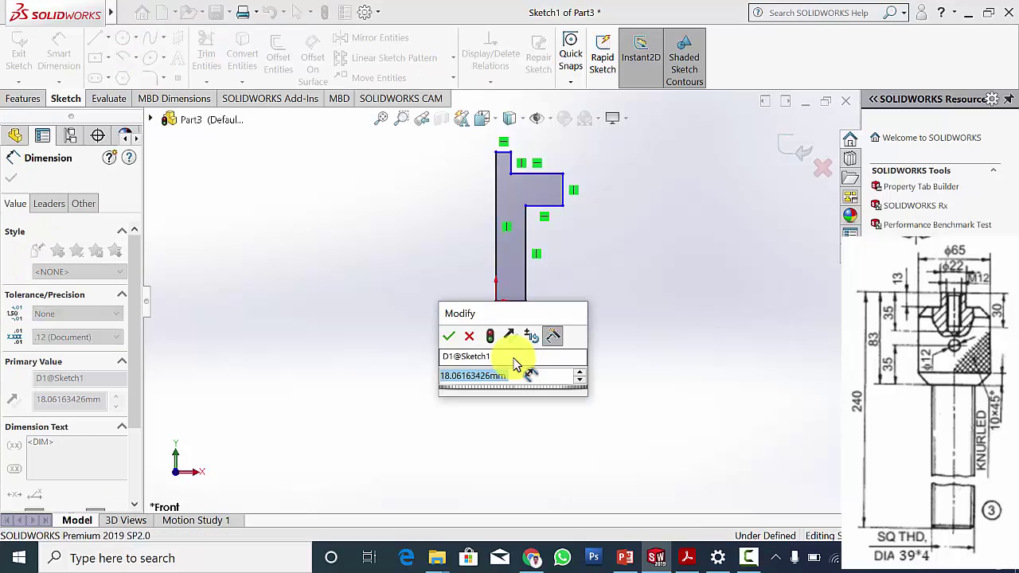
pyautogui.write('39/2')
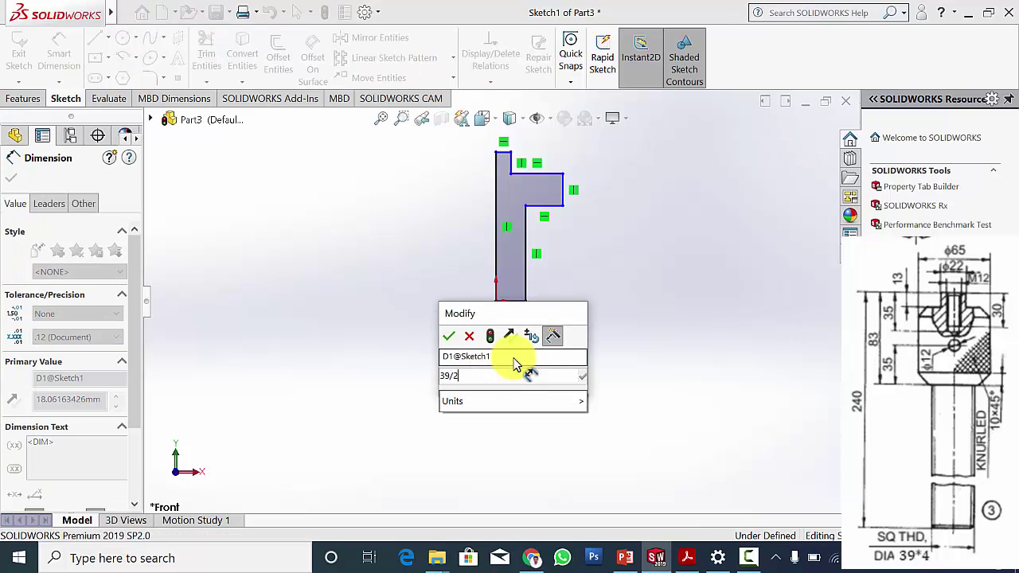
pyautogui.press('Return')
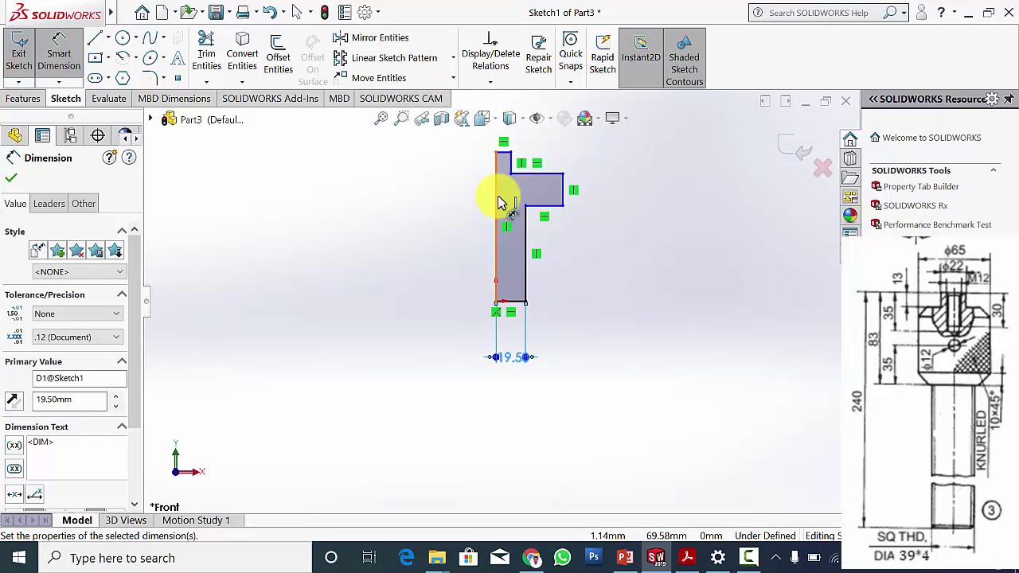
# Dimension the head's radius as 32.5 mm and the top boss's radius as 11 mm from the centre line.
pyautogui.click(500, 203)
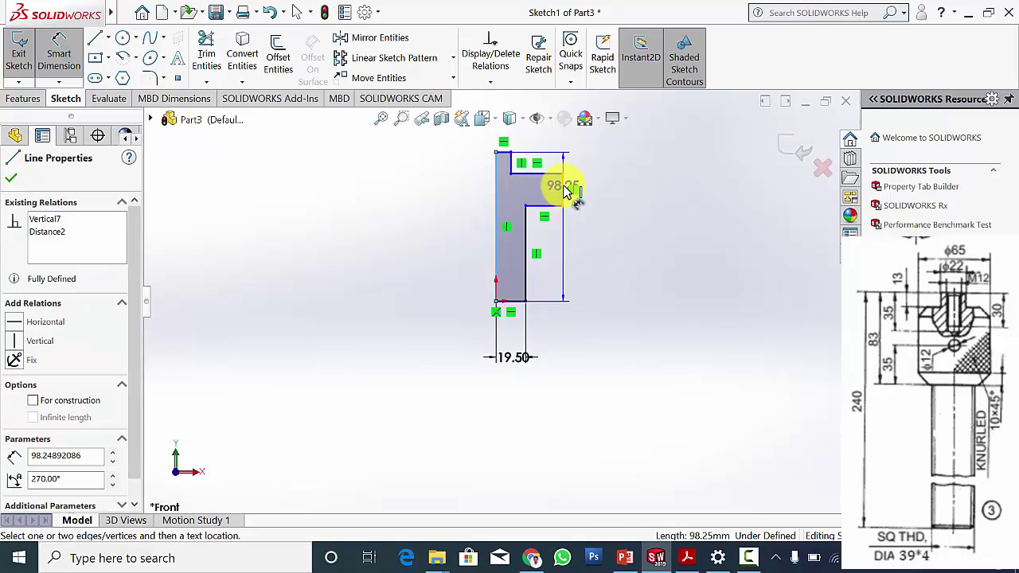
pyautogui.click(563, 191)
pyautogui.click(593, 248)
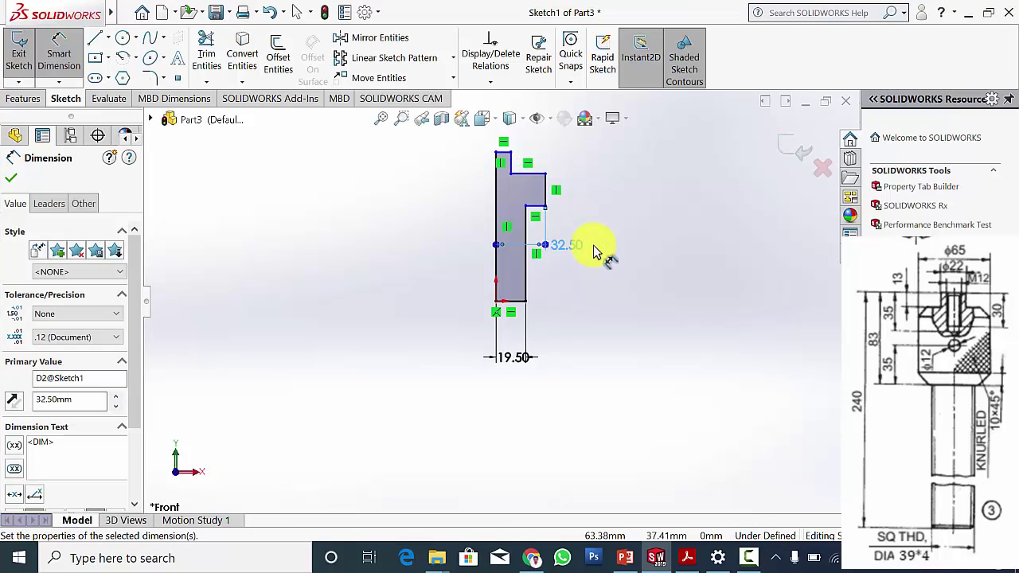
pyautogui.scroll(-3, 528, 171)
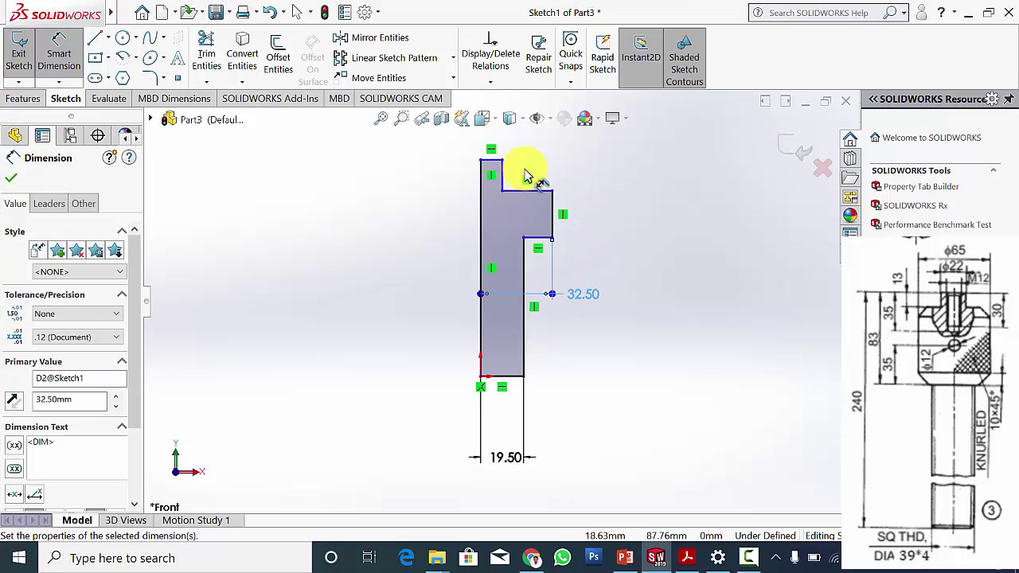
pyautogui.click(485, 177)
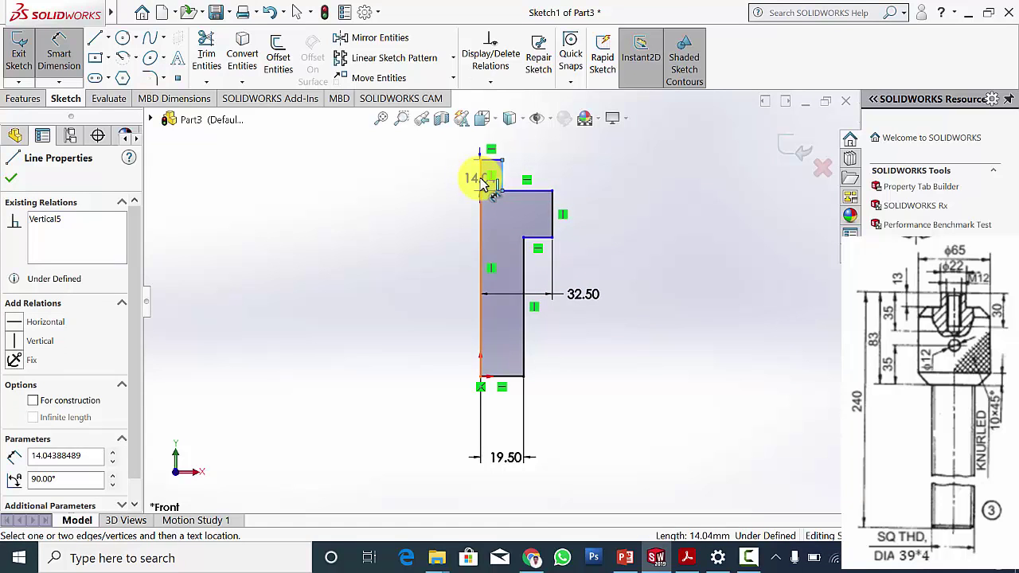
pyautogui.click(444, 159)
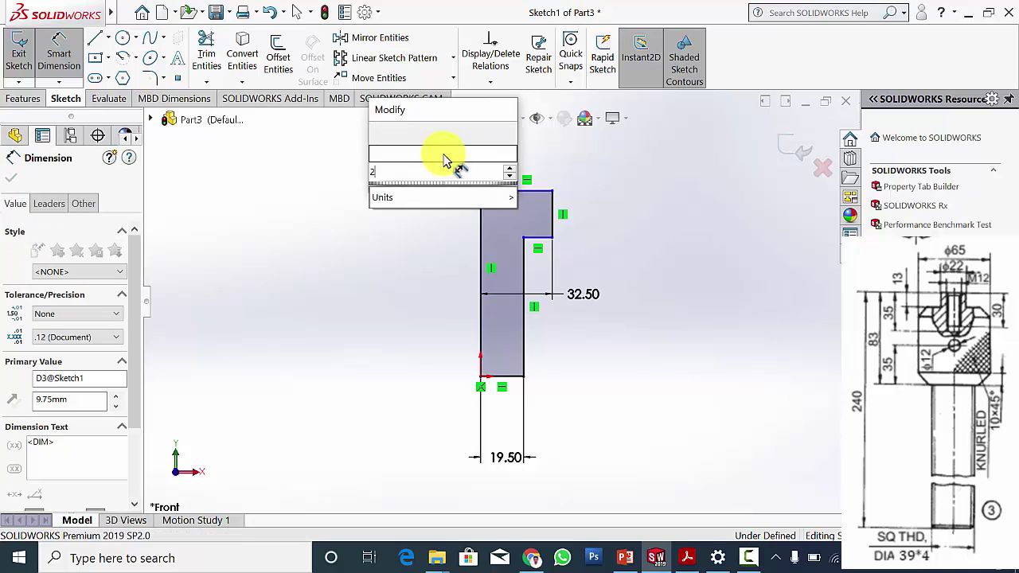
pyautogui.write('11')
pyautogui.press('Return')
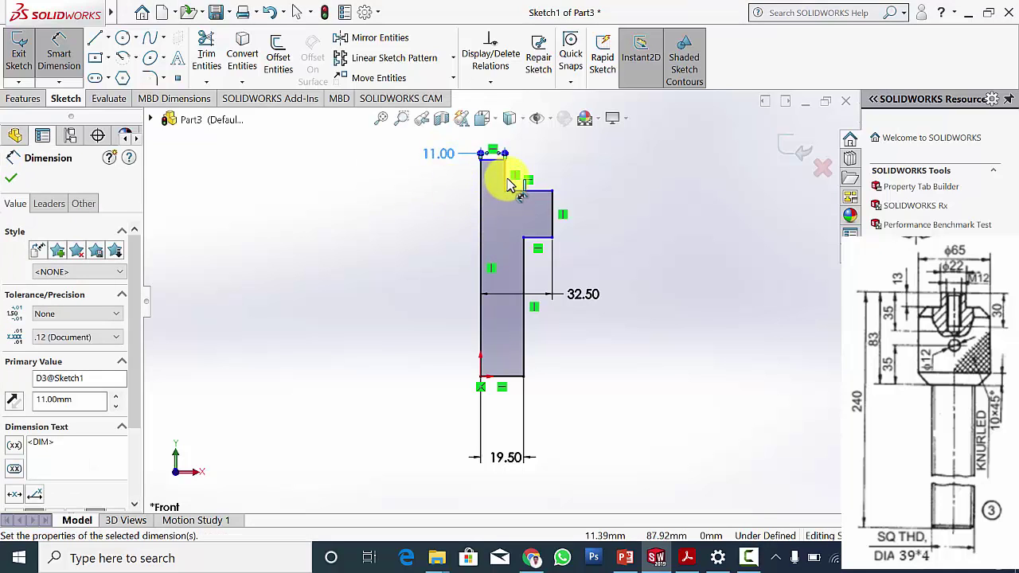
# Set the boss height to 13 mm and the distance from the boss top to the head's underside to 83 mm.
pyautogui.click(509, 180)
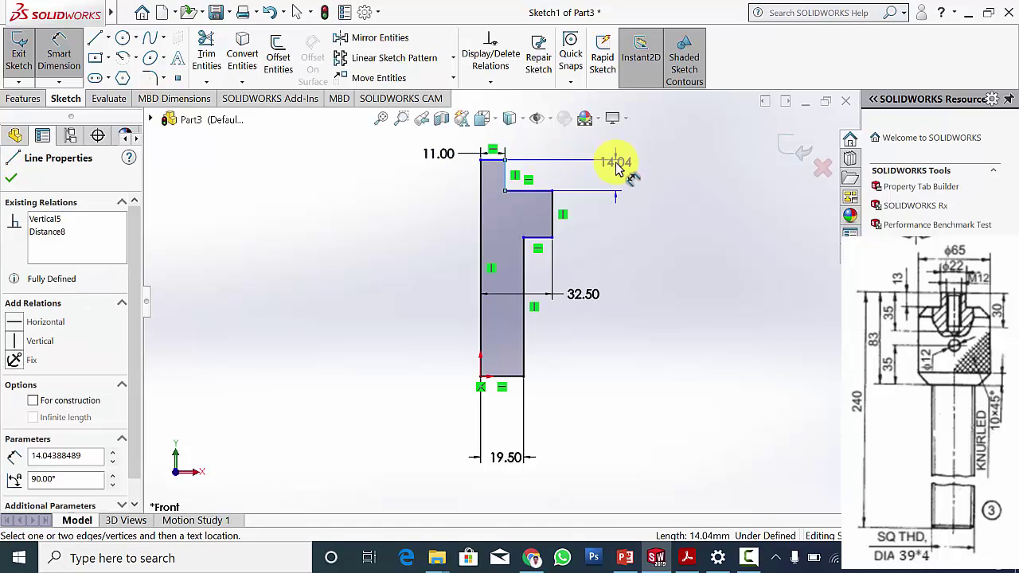
pyautogui.click(617, 165)
pyautogui.write('13')
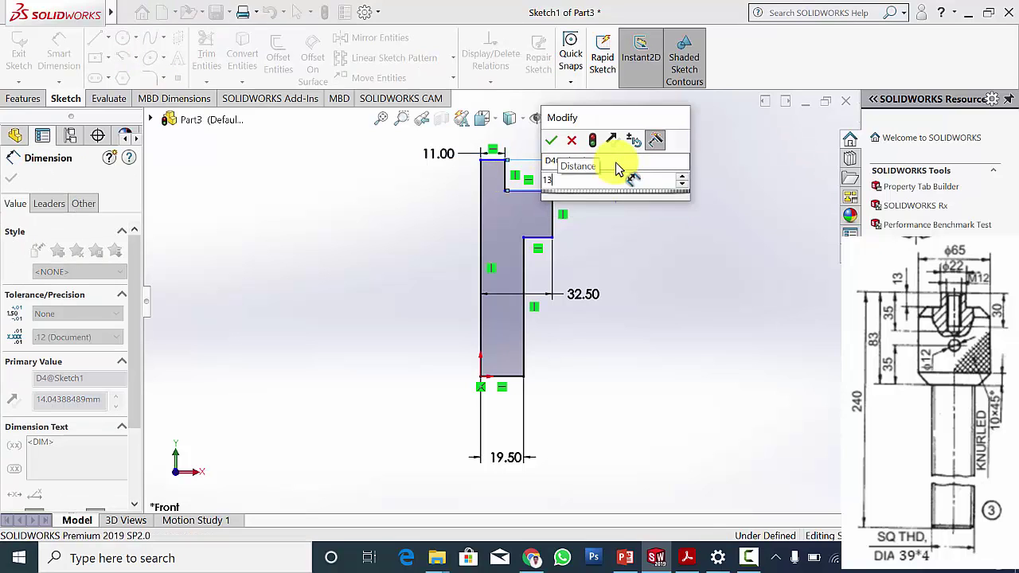
pyautogui.press('Return')
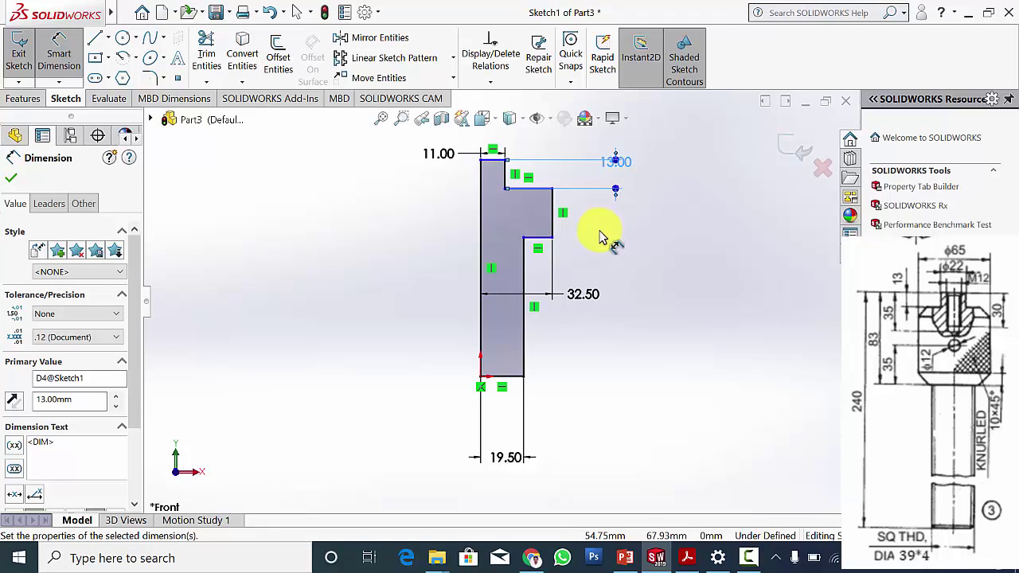
pyautogui.click(495, 162)
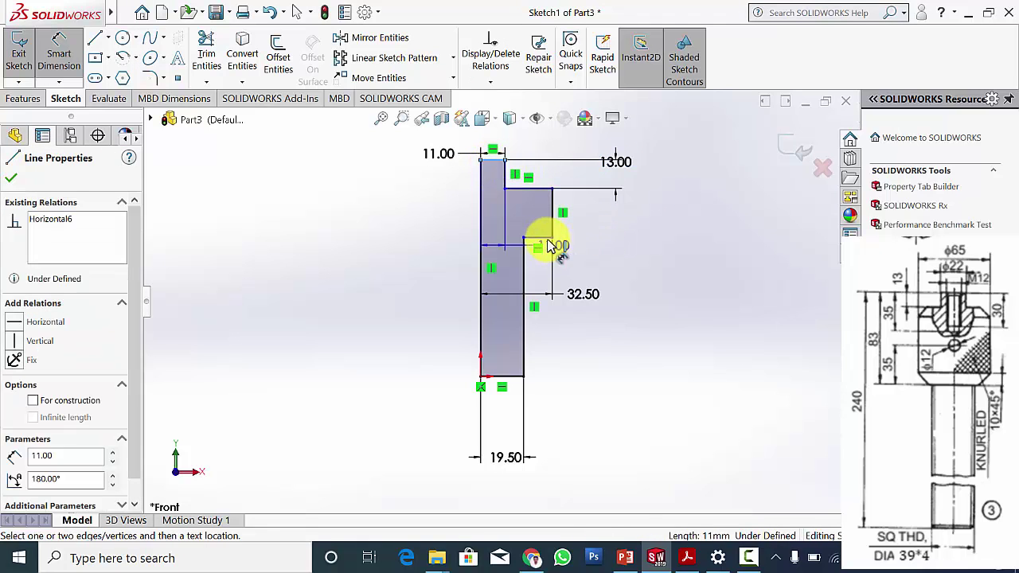
pyautogui.click(548, 244)
pyautogui.click(666, 210)
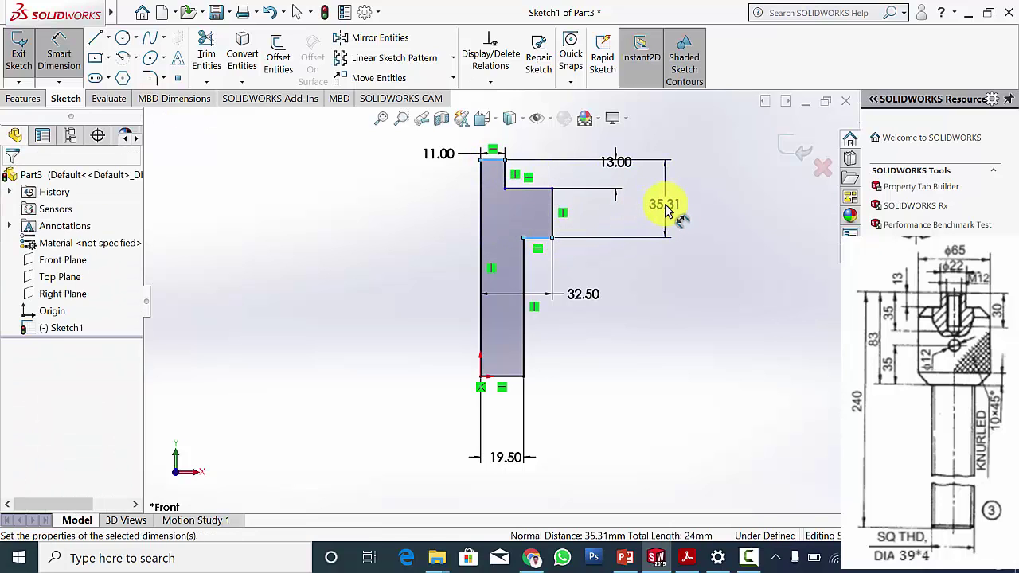
pyautogui.write('83')
pyautogui.press('Return')
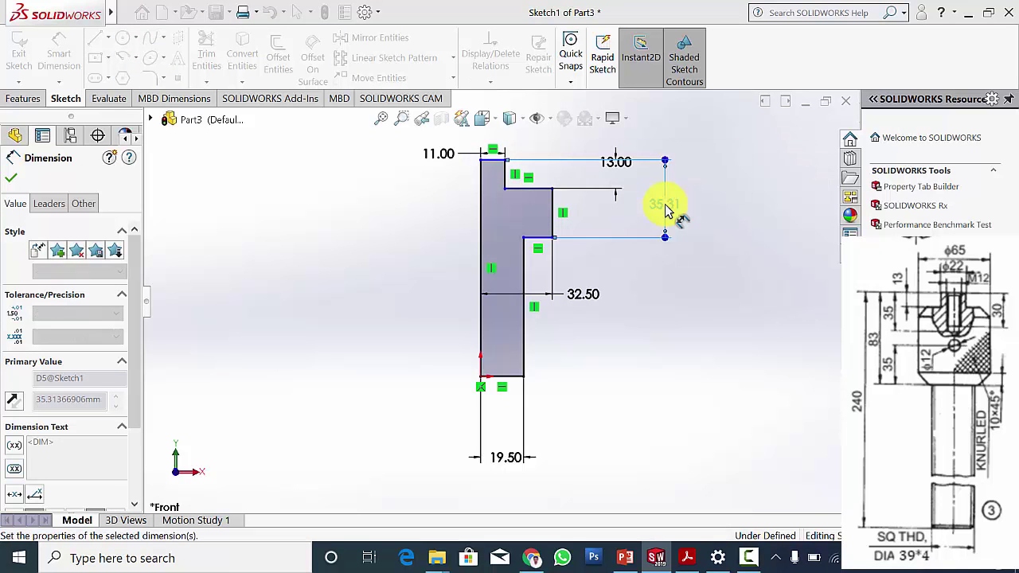
# Set the overall height from the boss top to the origin to 240 mm and finish dimensioning.
pyautogui.click(486, 160)
pyautogui.click(481, 375)
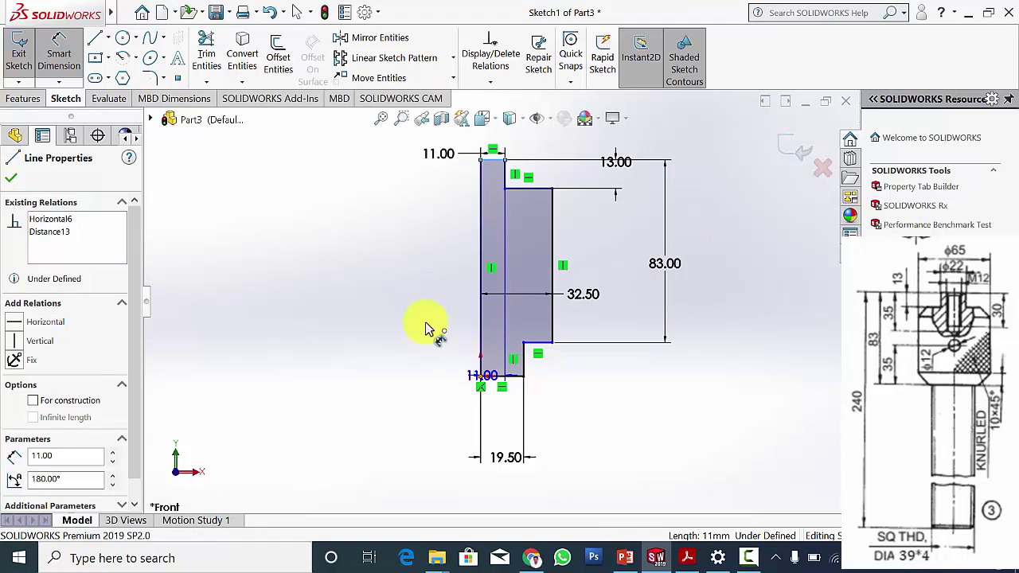
pyautogui.click(402, 313)
pyautogui.write('240')
pyautogui.press('Return')
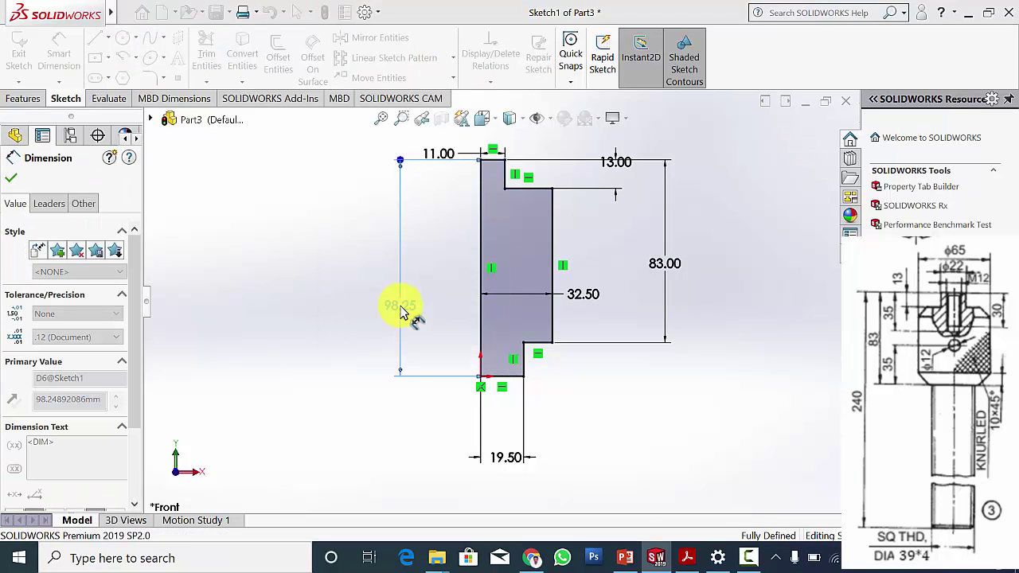
pyautogui.press('f')
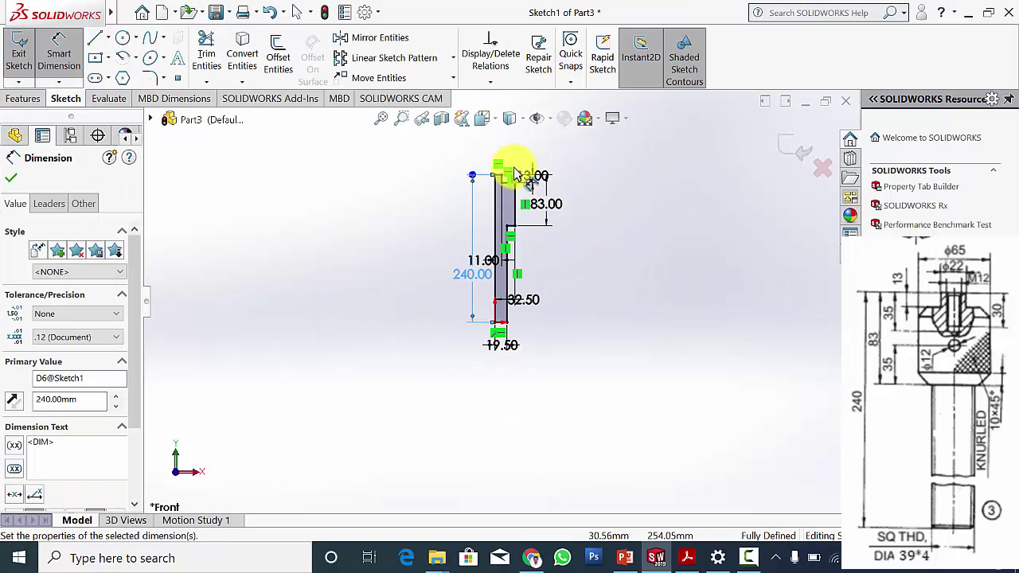
pyautogui.click(13, 179)
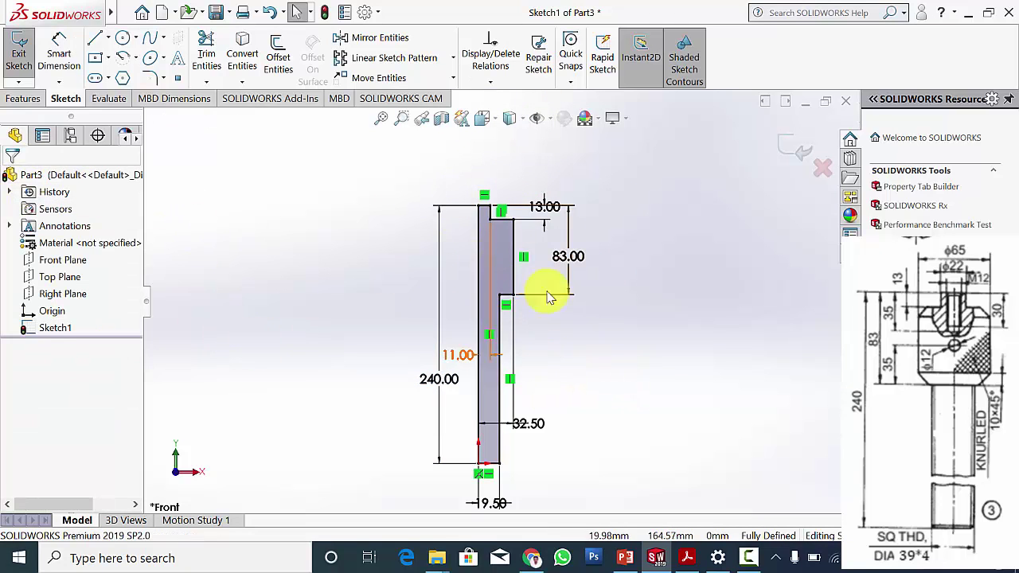
# Revolve the profile 360 degrees about its long vertical line to form the screw's solid body.
pyautogui.click(24, 99)
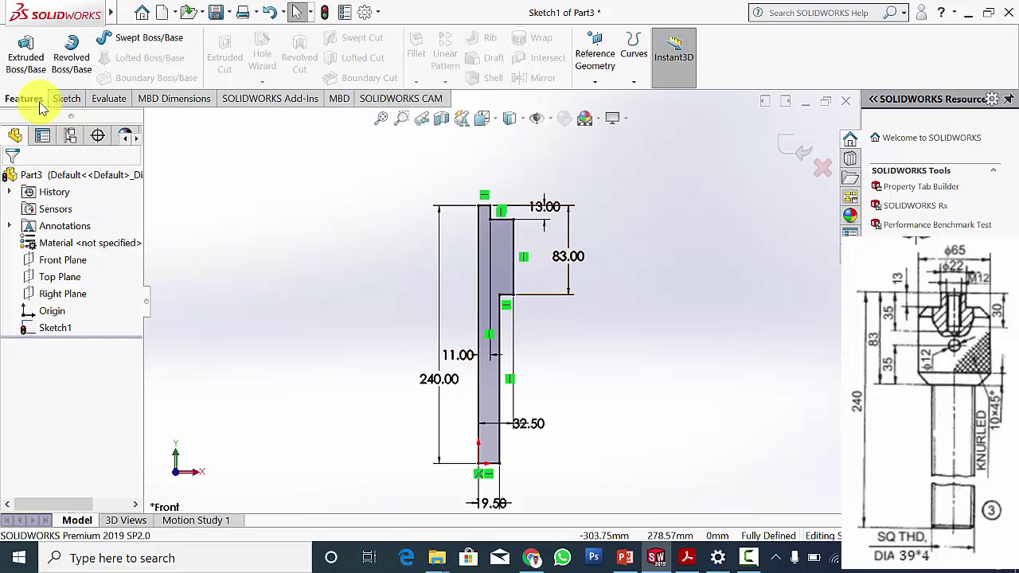
pyautogui.click(72, 56)
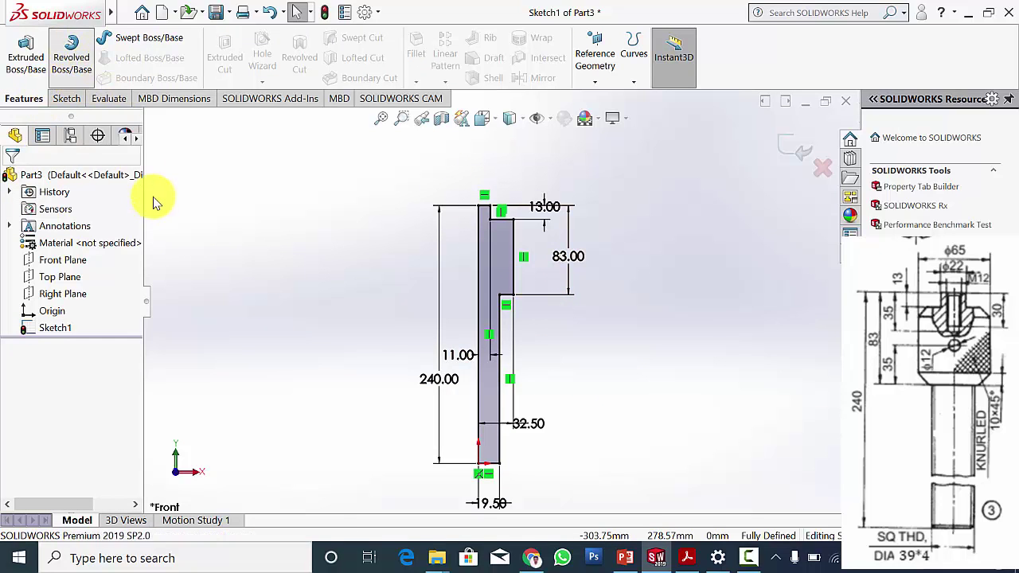
pyautogui.click(475, 233)
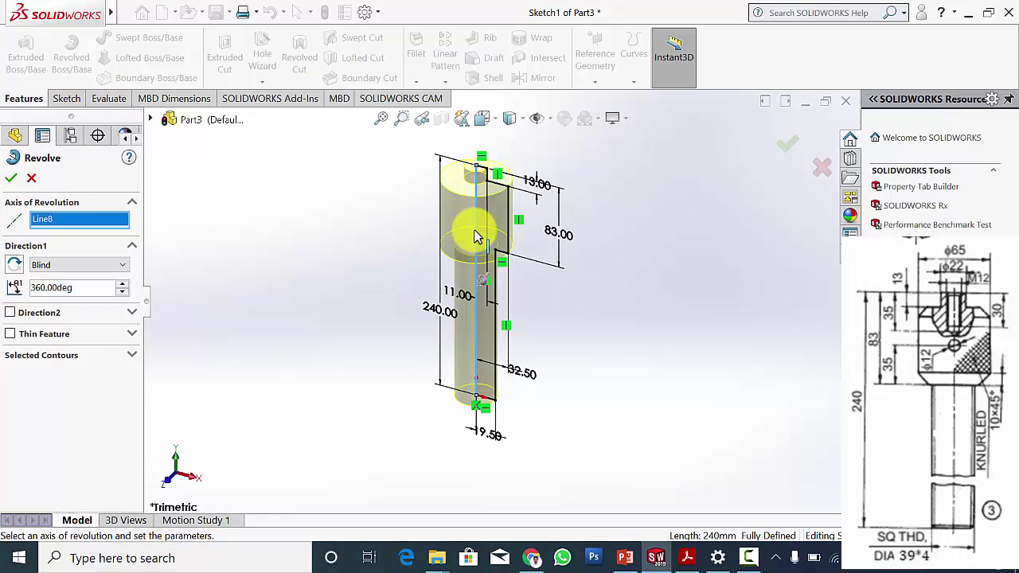
pyautogui.click(10, 178)
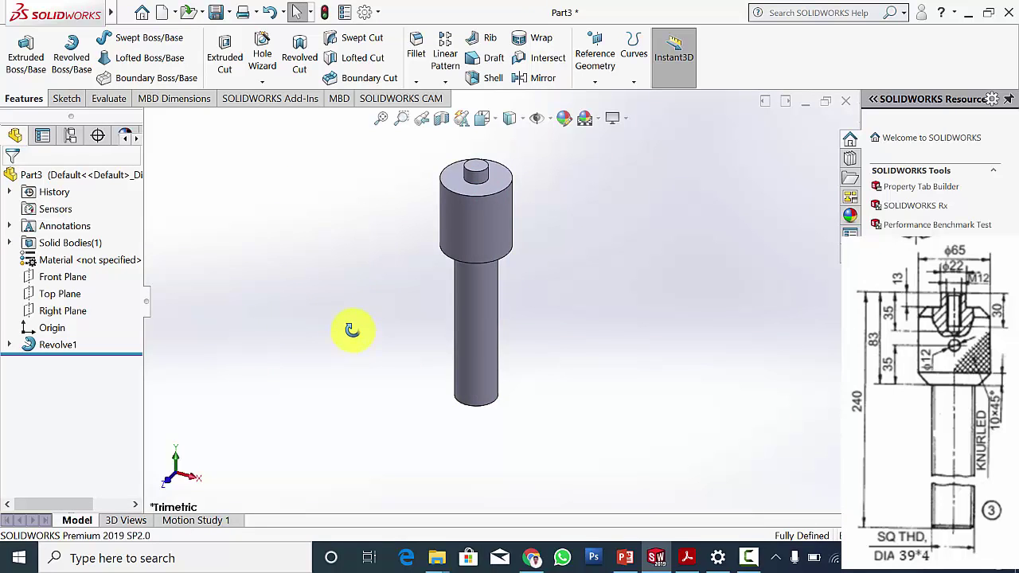
pyautogui.moveTo(352, 329); pyautogui.dragTo(518, 366, button='middle')
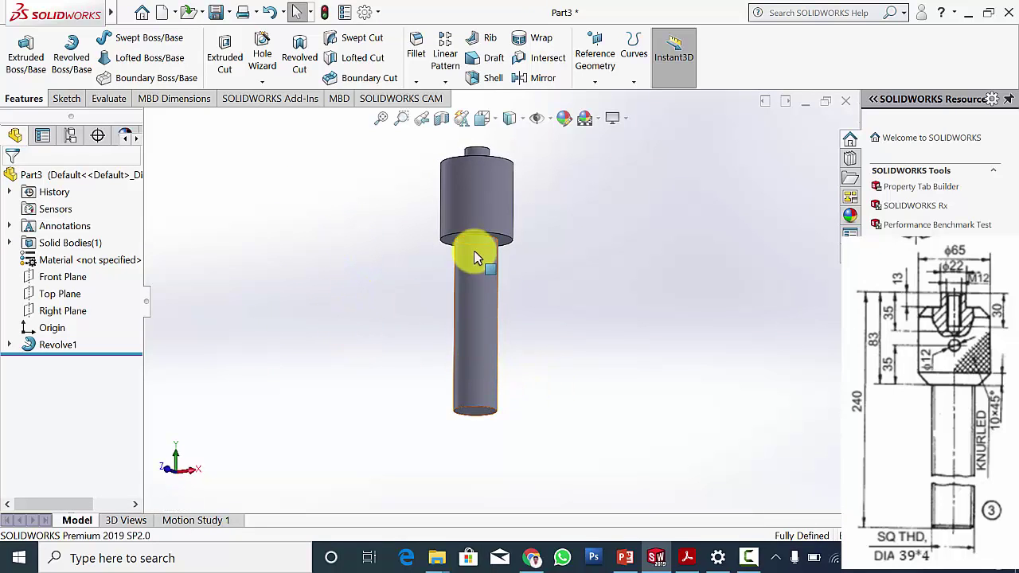
# Start a thread on the screw's shank from its free end edge and end face up to the head's underside.
pyautogui.click(262, 82)
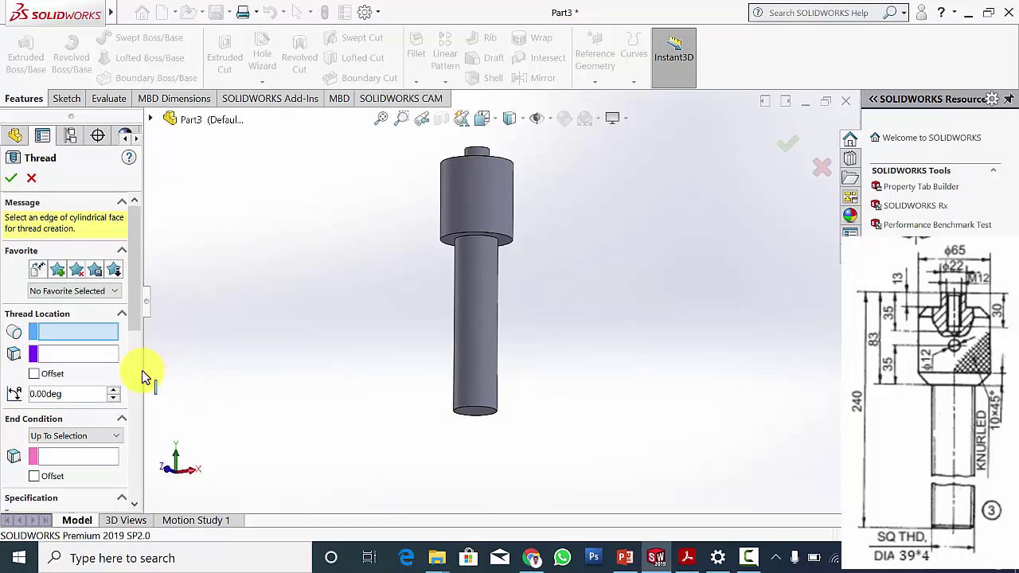
pyautogui.click(469, 409)
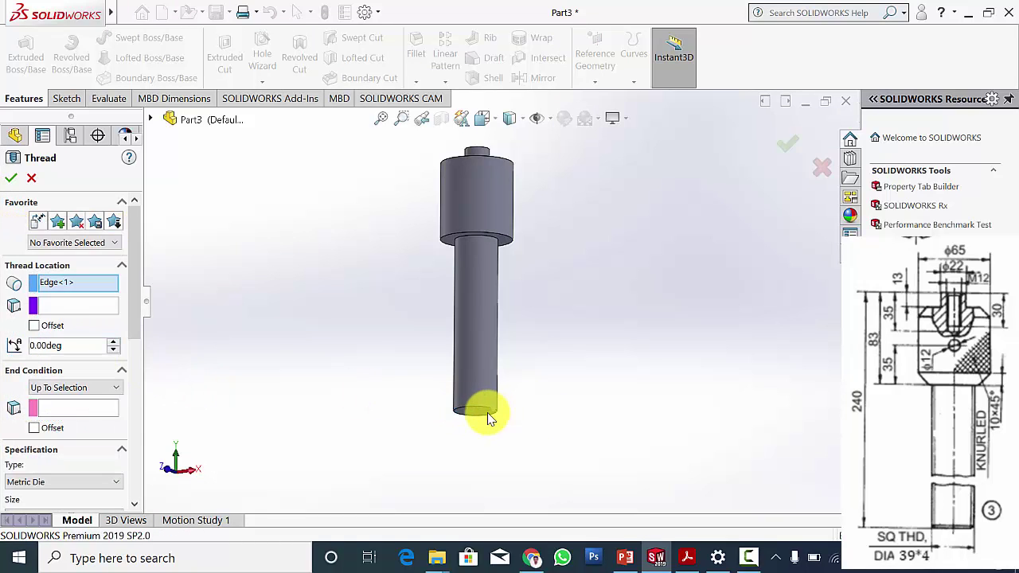
pyautogui.click(76, 305)
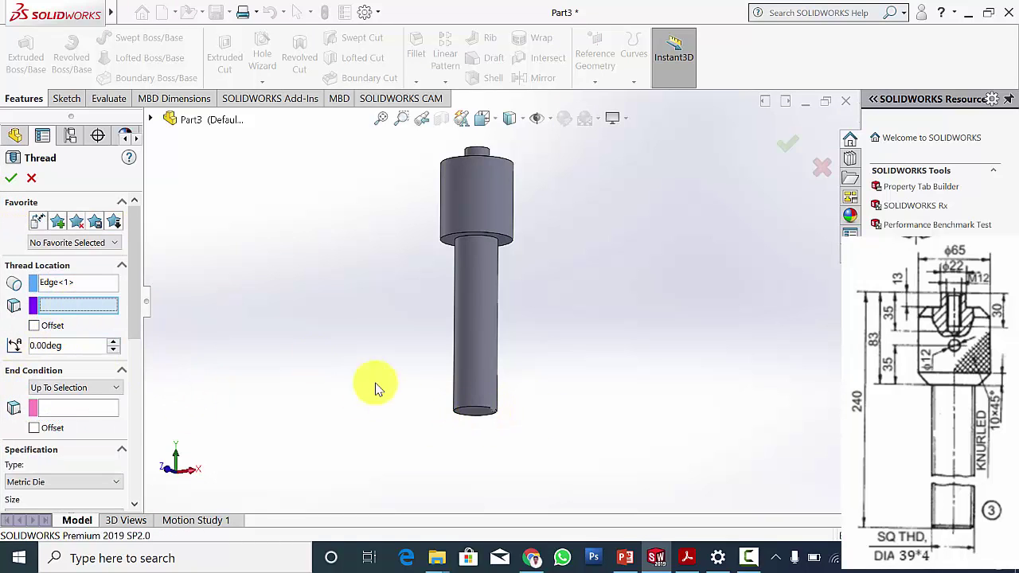
pyautogui.click(473, 411)
pyautogui.click(99, 409)
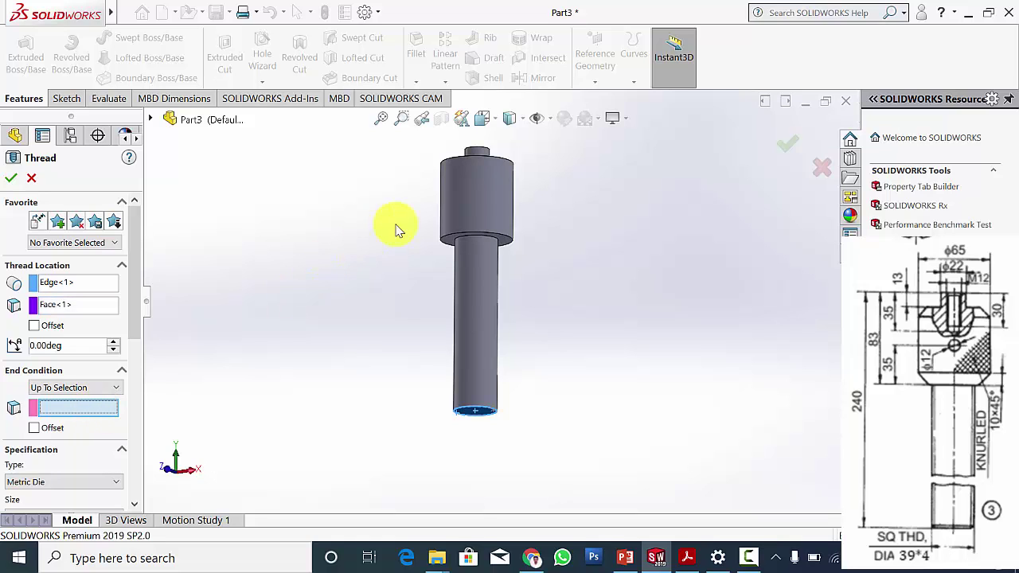
pyautogui.scroll(-5, 518, 222)
pyautogui.click(484, 295)
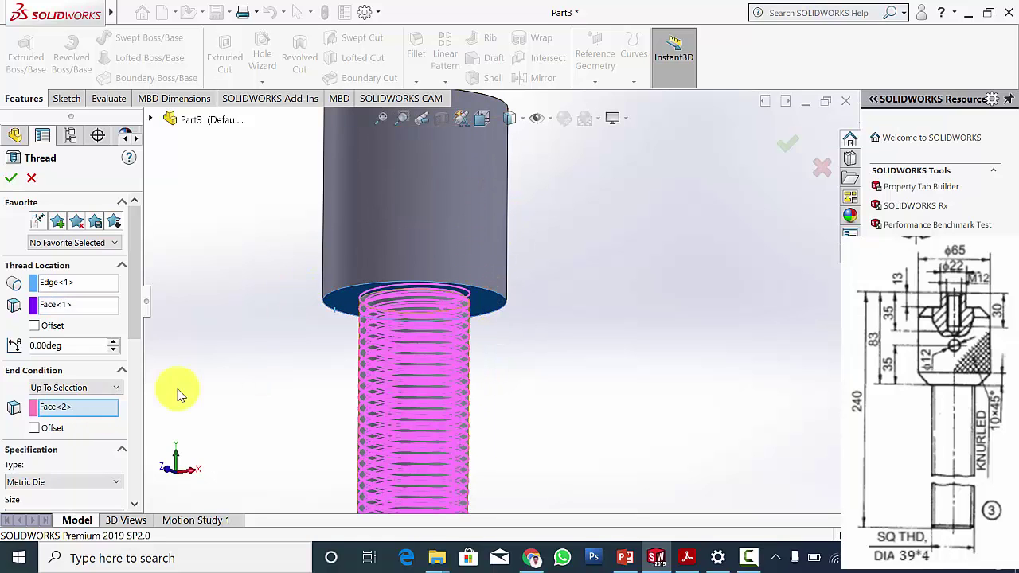
# Trim the M39x4.0 cut thread with both its start face and end face and create it.
pyautogui.moveTo(135, 276); pyautogui.dragTo(133, 364)
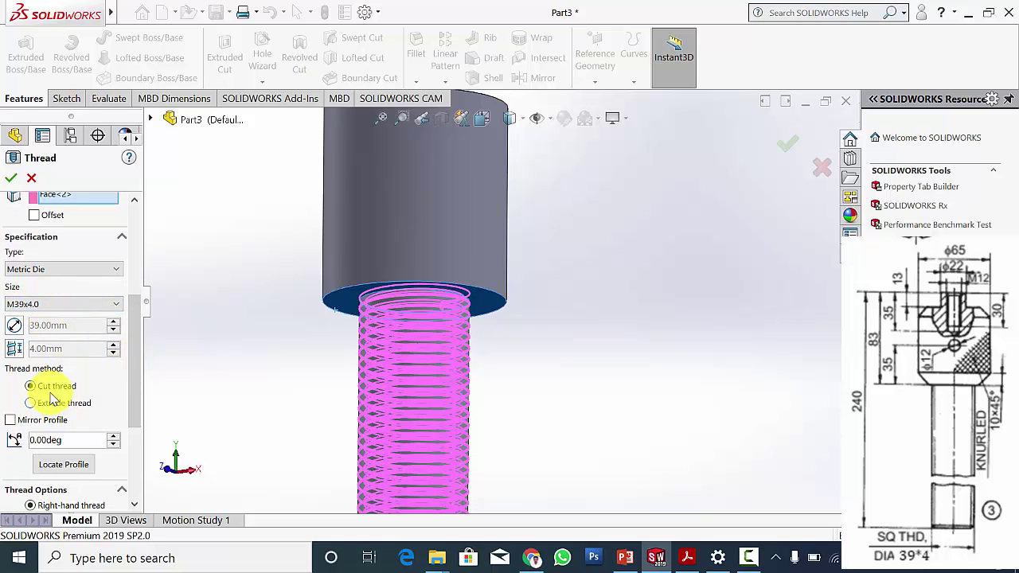
pyautogui.moveTo(139, 342); pyautogui.dragTo(136, 405)
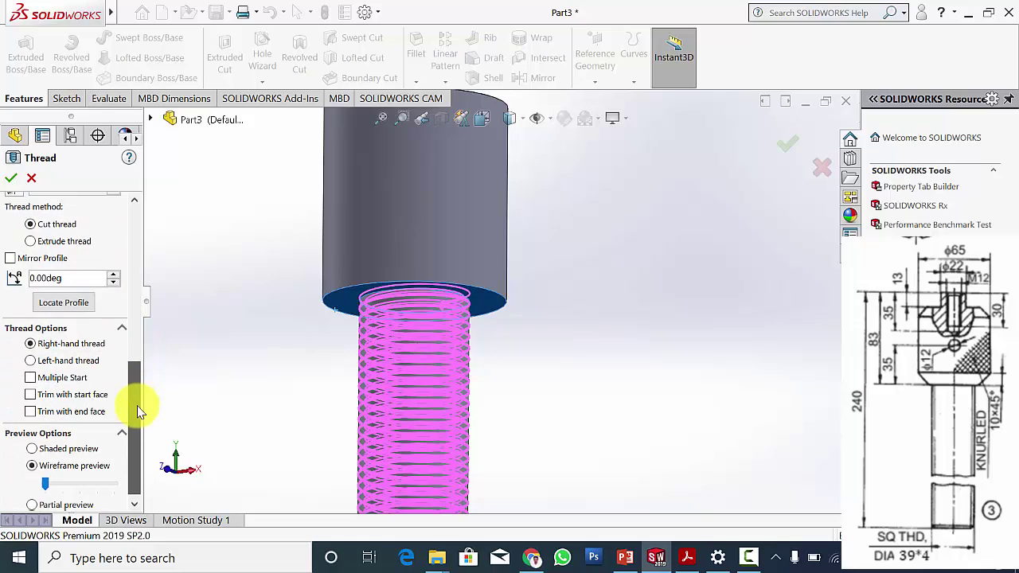
pyautogui.click(40, 393)
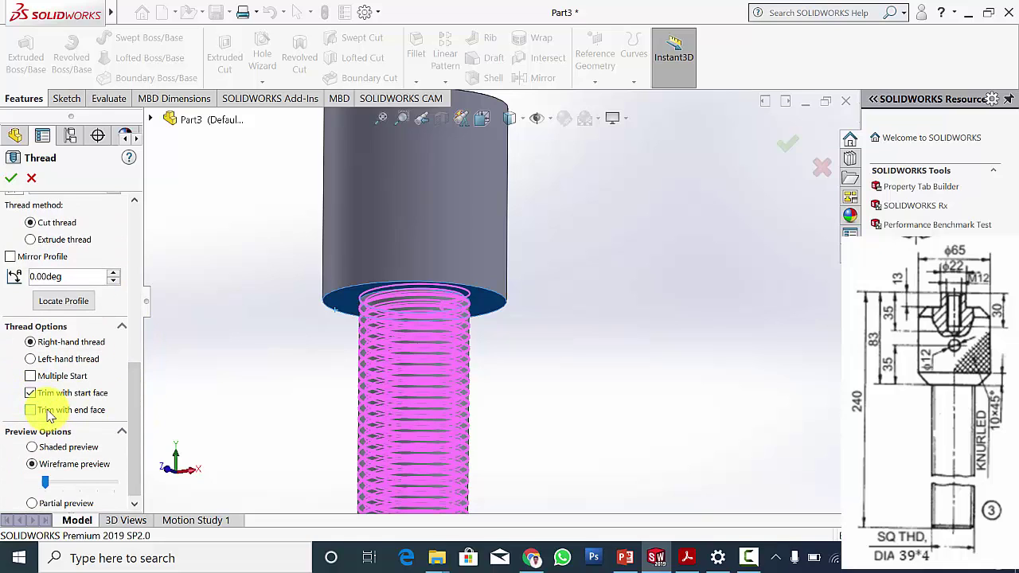
pyautogui.click(46, 412)
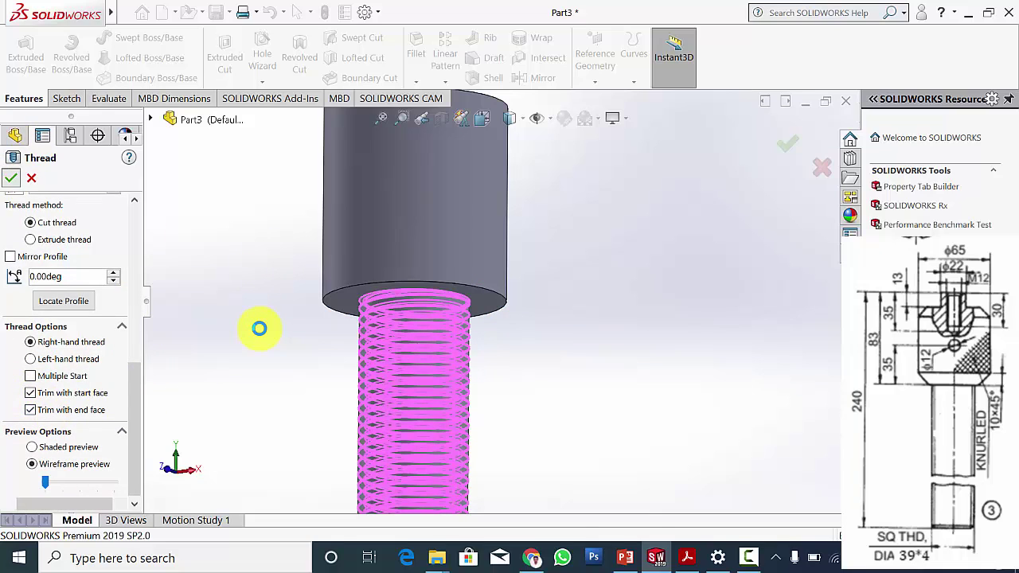
pyautogui.scroll(4, 279, 338)
pyautogui.moveTo(382, 300); pyautogui.dragTo(397, 409, button='middle')
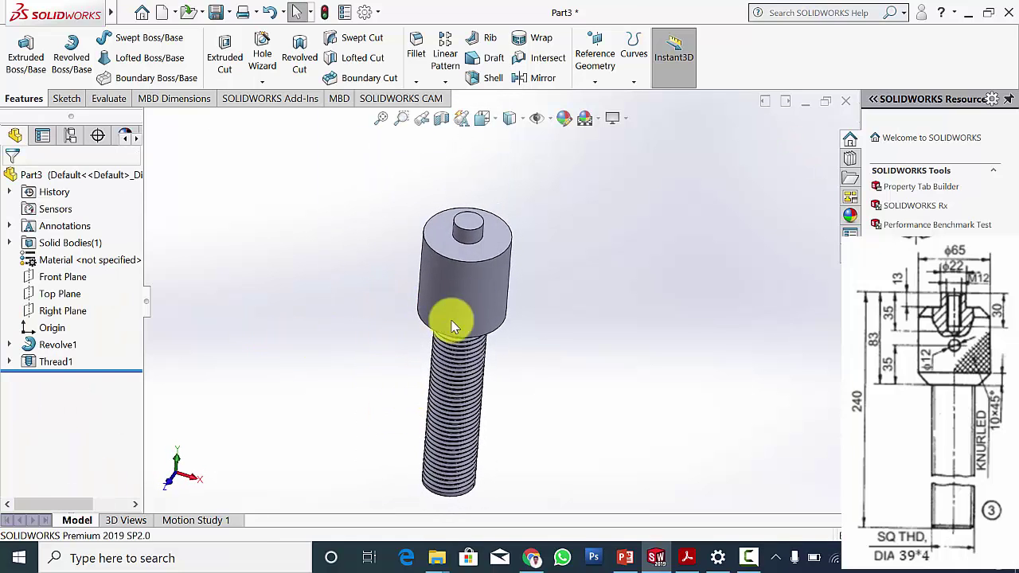
# Start a Hole Wizard hole for the boss and check its size against the M12 hole in the Screw Jack drawing.
pyautogui.scroll(-5, 466, 234)
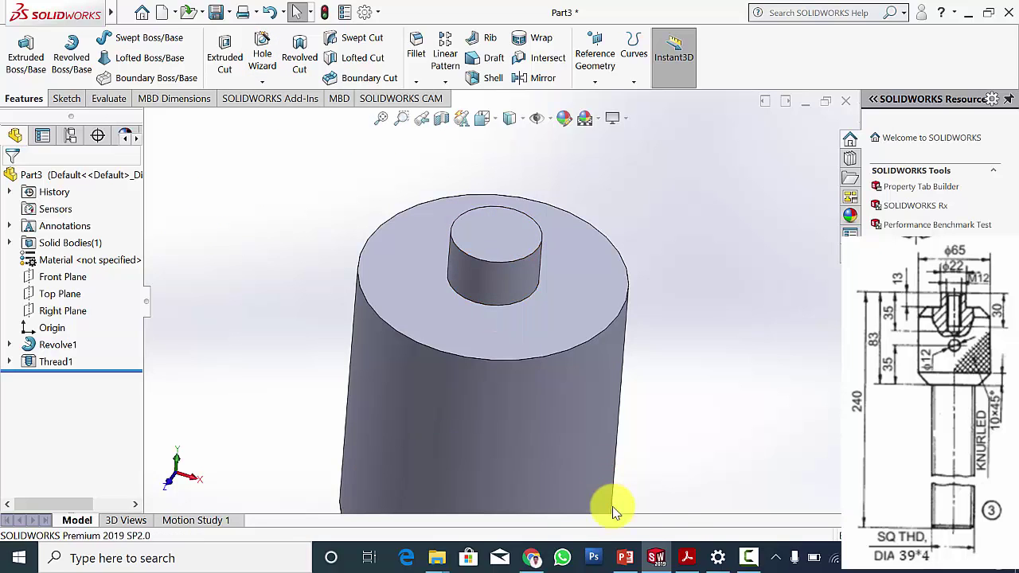
pyautogui.click(686, 558)
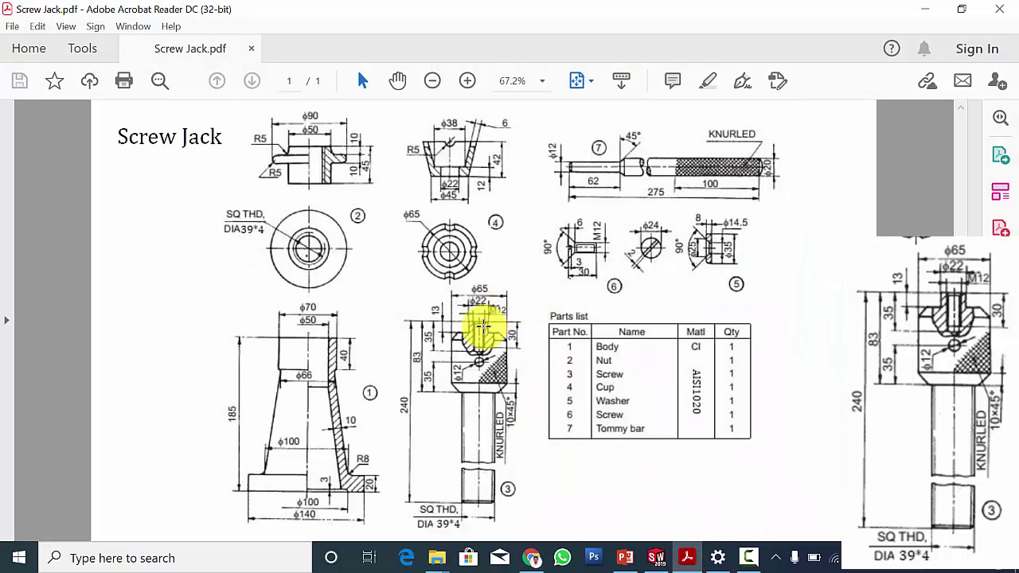
pyautogui.click(656, 558)
pyautogui.click(262, 51)
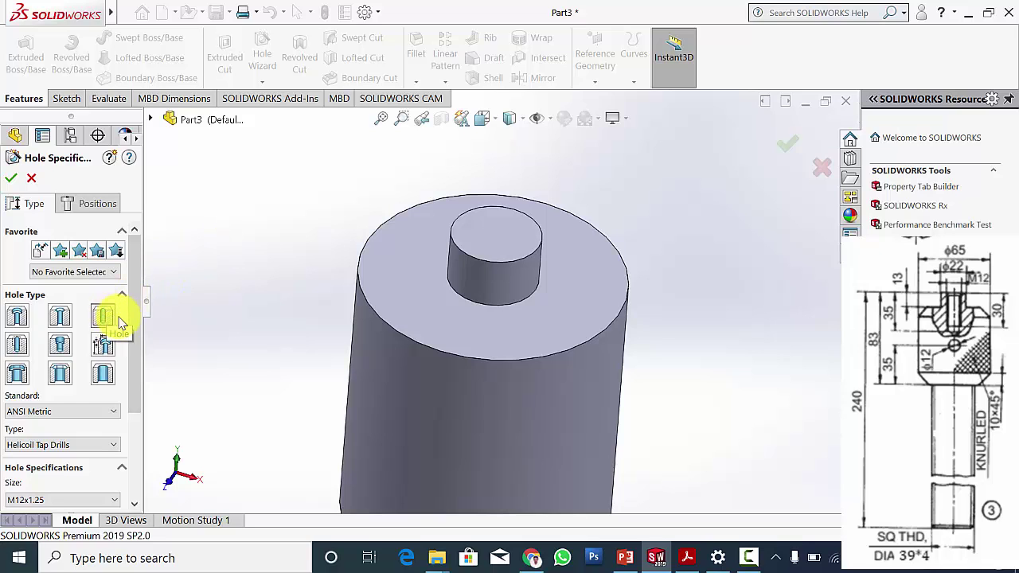
pyautogui.moveTo(140, 295); pyautogui.dragTo(147, 381)
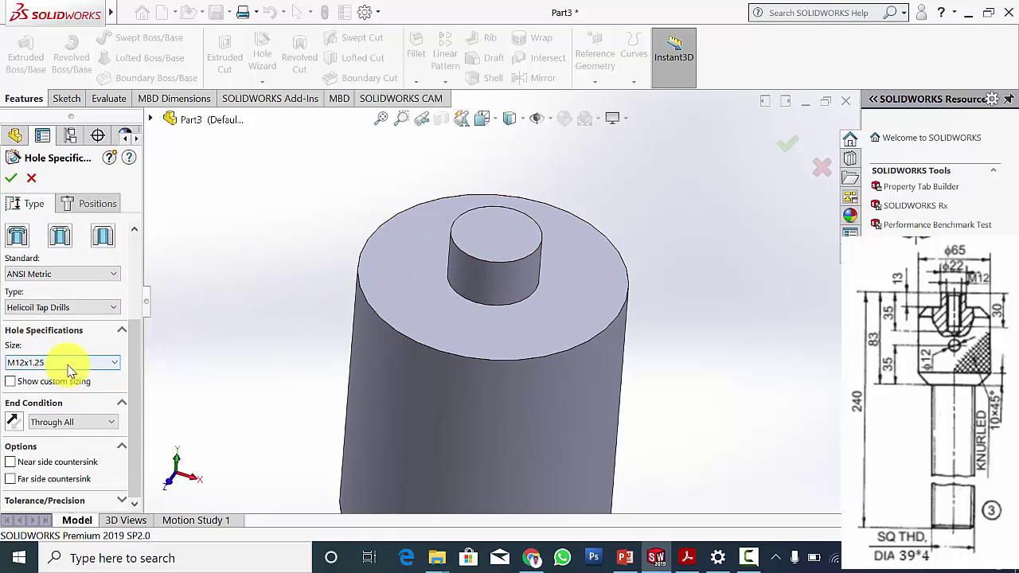
pyautogui.click(687, 557)
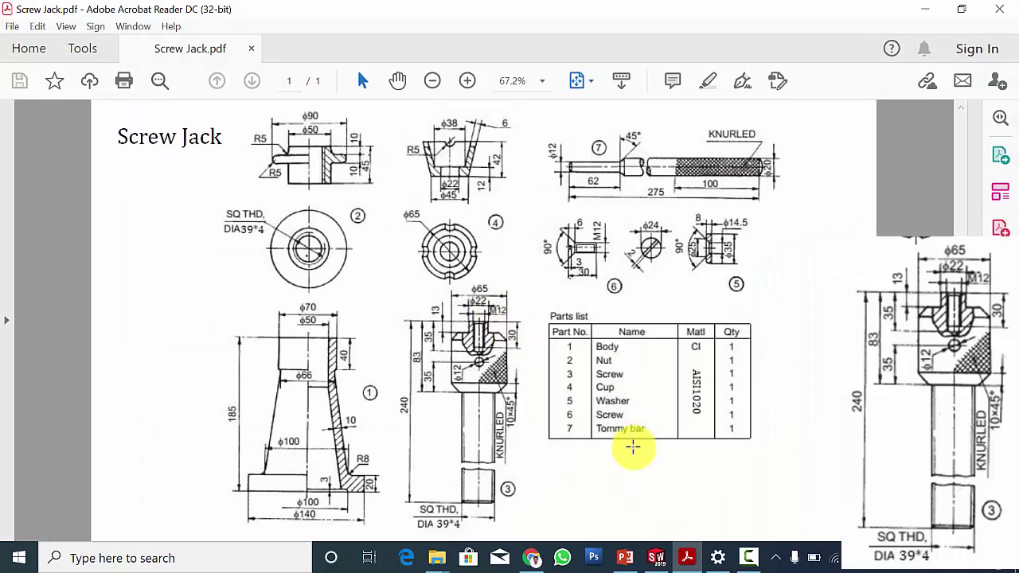
pyautogui.click(655, 557)
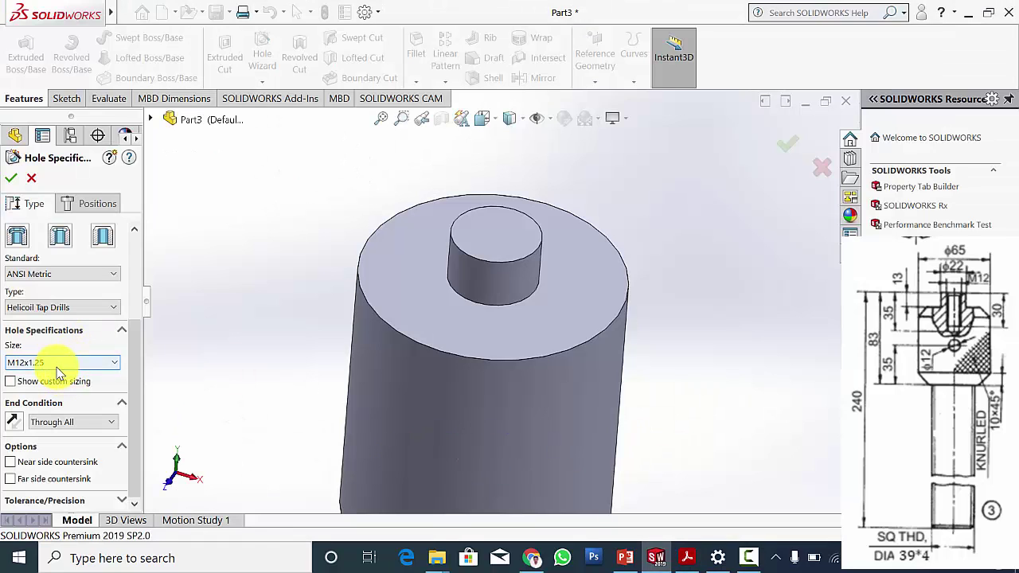
# Specify the hole as an M12x1.25 Helicoil Tap Drills hole with a blind depth of 30 mm.
pyautogui.click(116, 416)
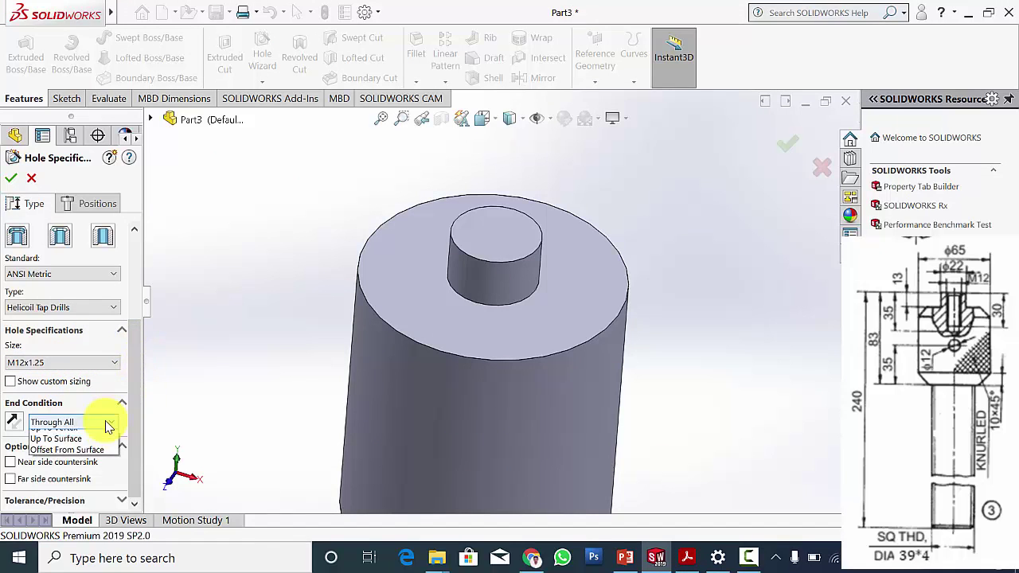
pyautogui.click(84, 422)
pyautogui.scroll(1, 83, 422)
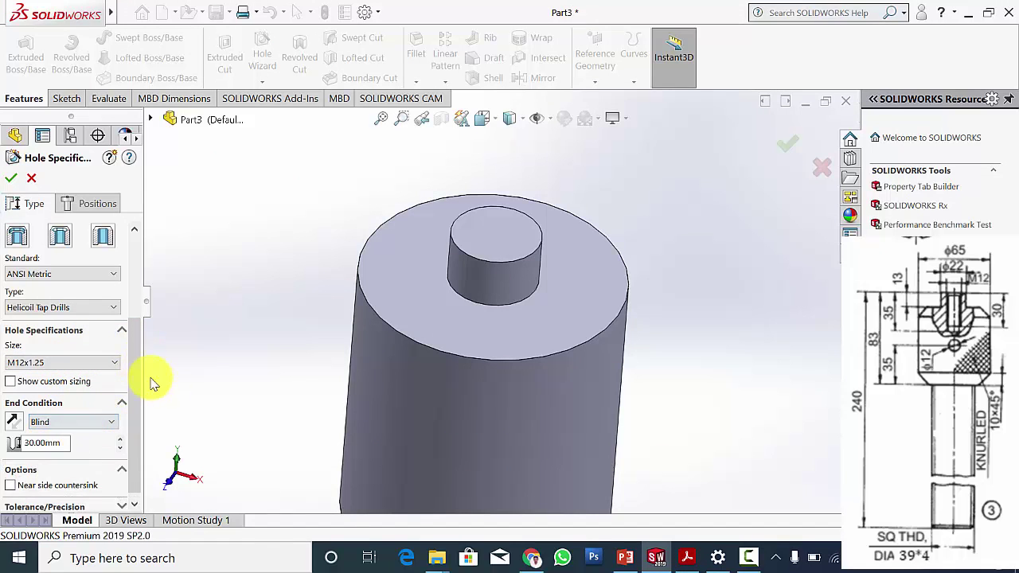
pyautogui.scroll(-1, 131, 374)
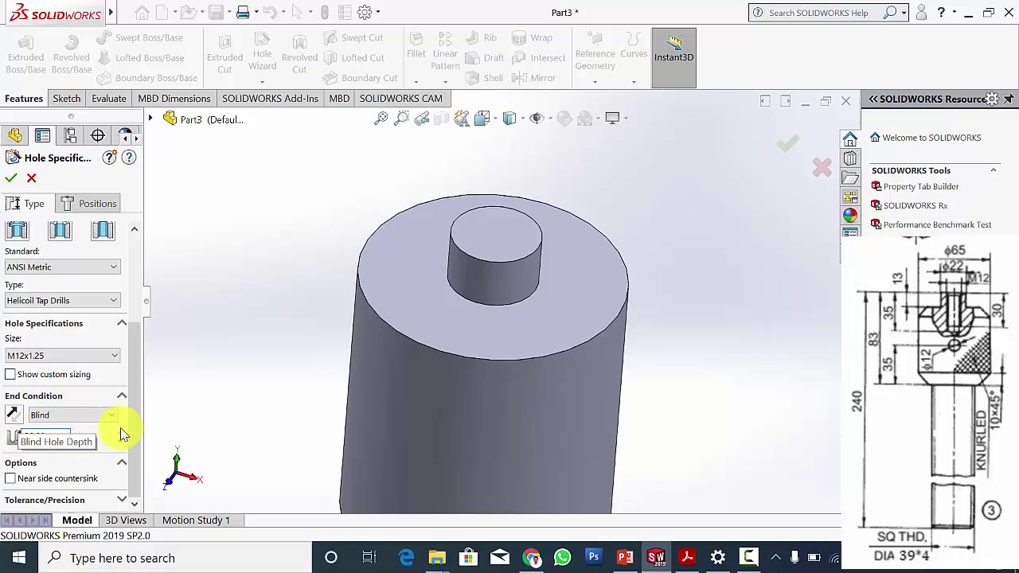
pyautogui.click(112, 302)
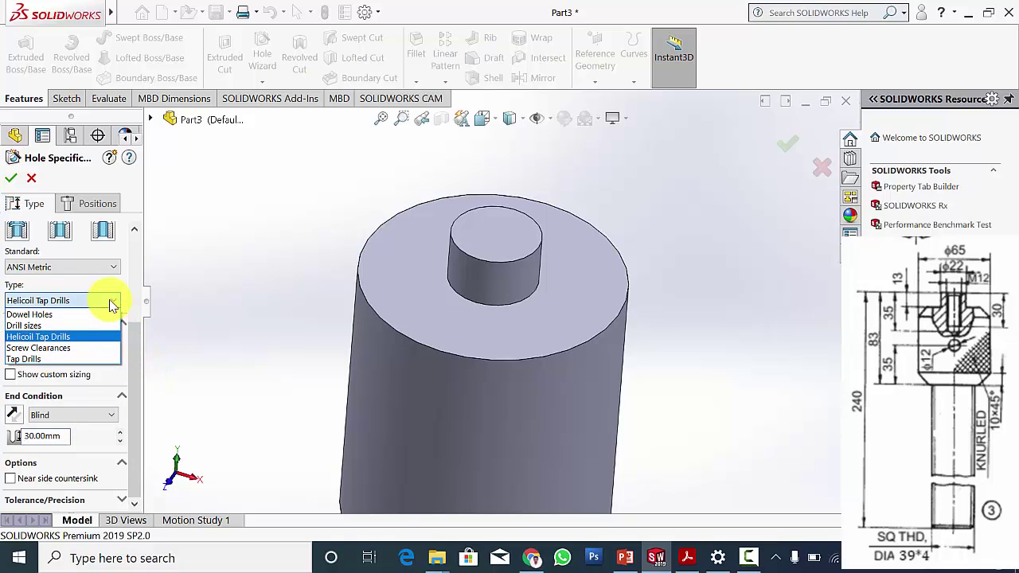
pyautogui.click(61, 337)
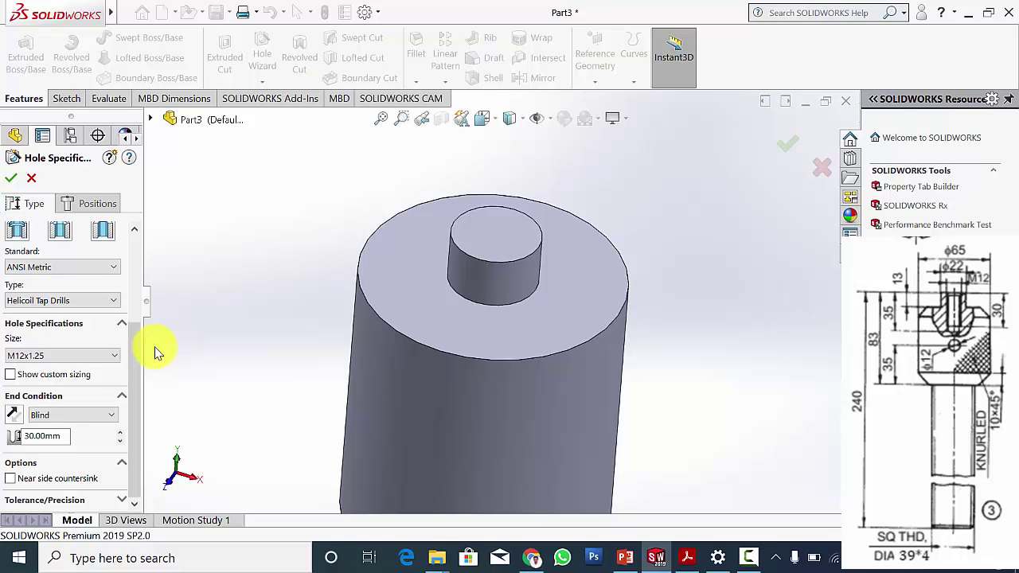
pyautogui.moveTo(136, 342); pyautogui.dragTo(137, 399)
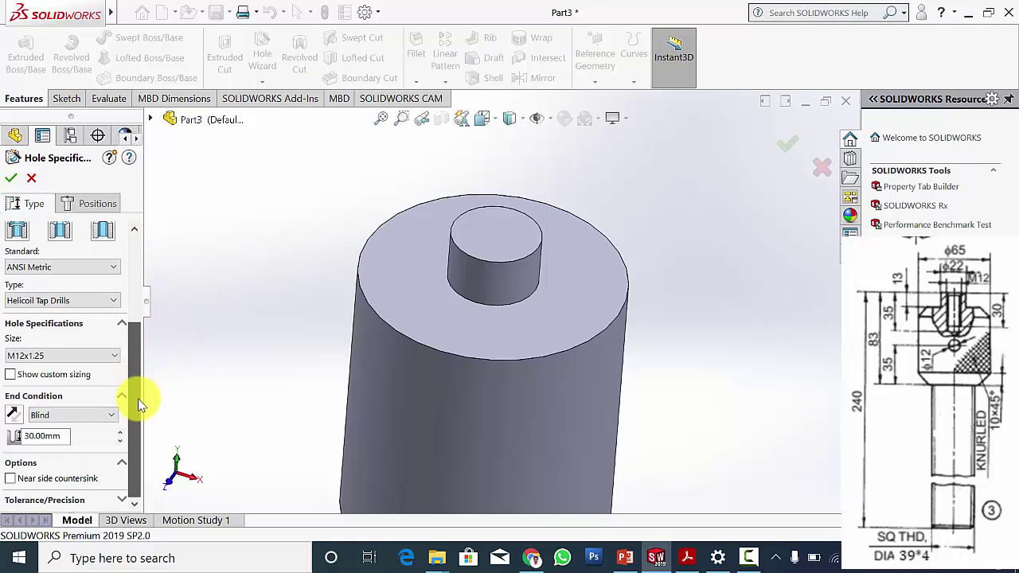
pyautogui.scroll(1, 107, 230)
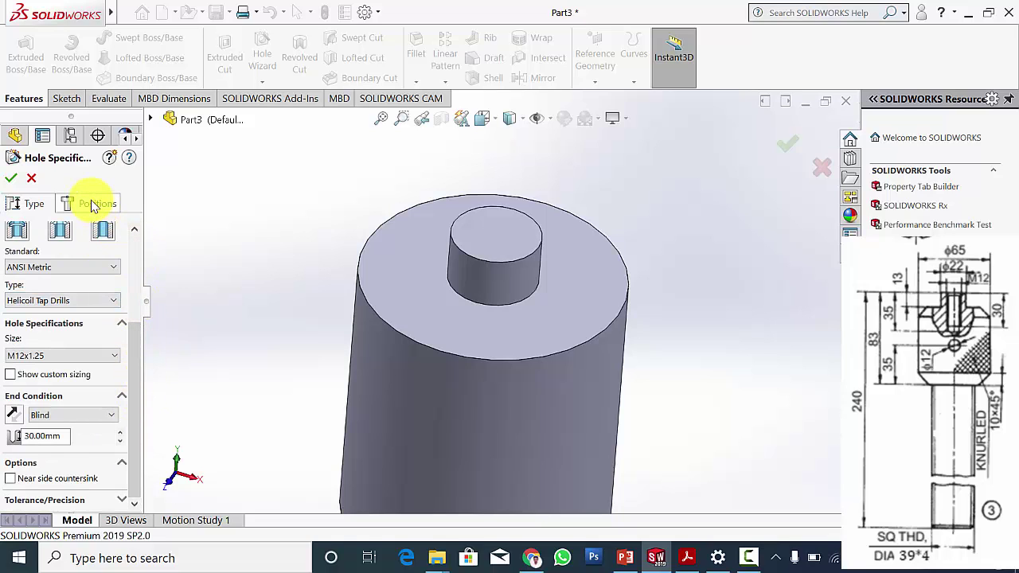
# Place the hole's position point near the centre of the boss's end face using a 3D sketch.
pyautogui.click(92, 205)
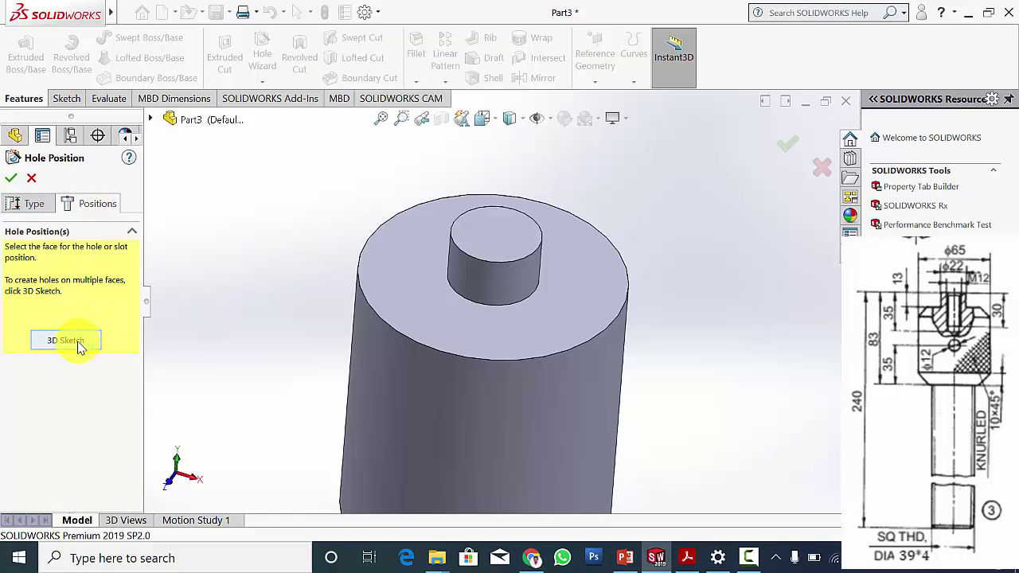
pyautogui.click(77, 344)
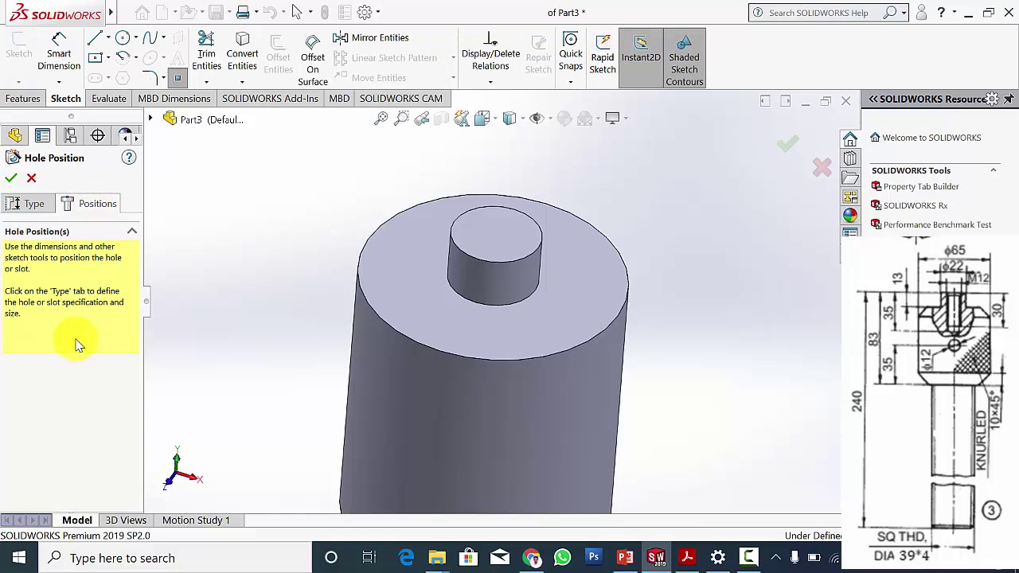
pyautogui.click(498, 243)
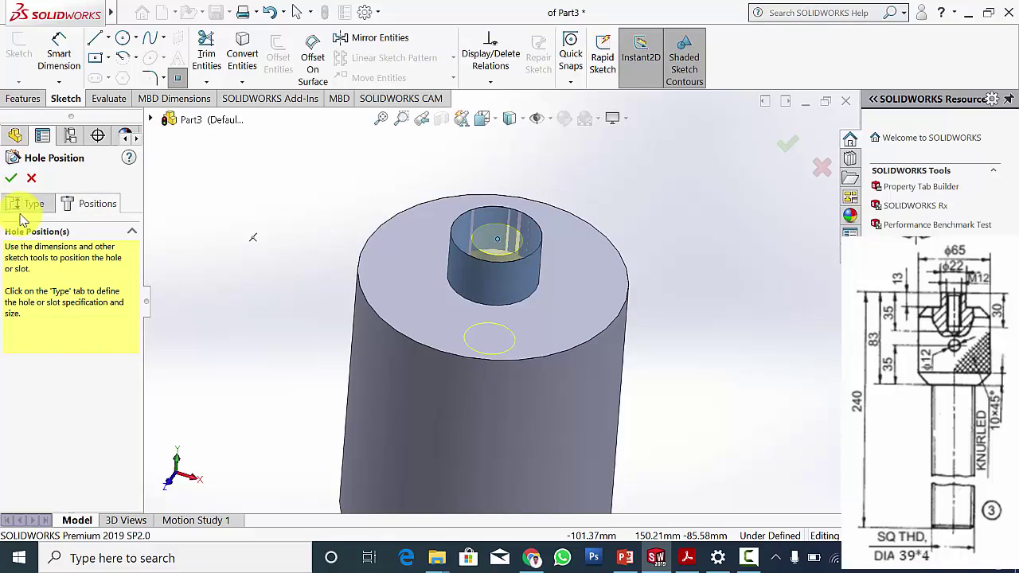
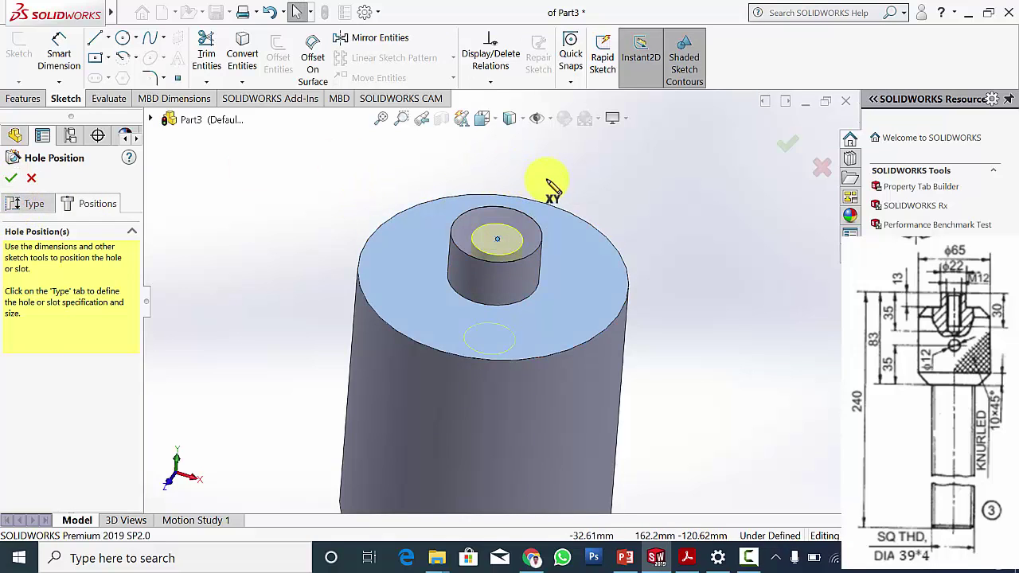
pyautogui.scroll(-5, 553, 195)
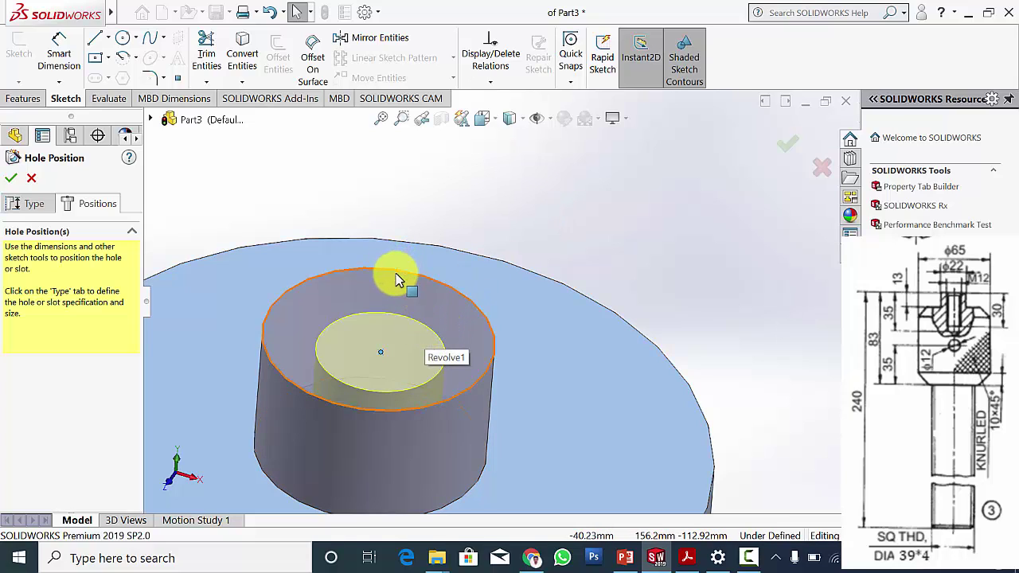
pyautogui.click(382, 361)
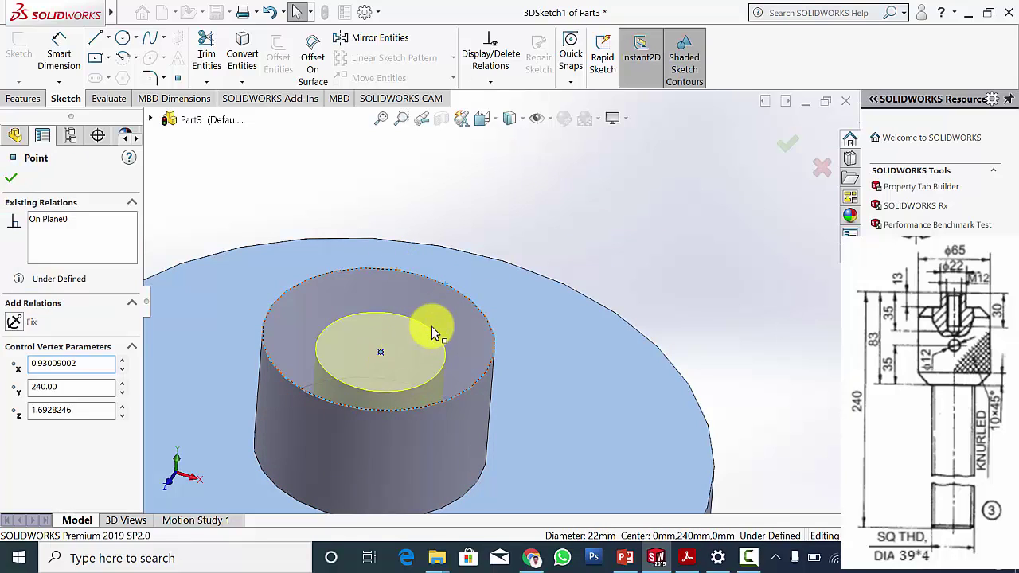
pyautogui.keyDown('ctrl'); pyautogui.click(460, 293); pyautogui.keyUp('ctrl')
pyautogui.keyDown('ctrl'); pyautogui.click(467, 302); pyautogui.keyUp('ctrl')
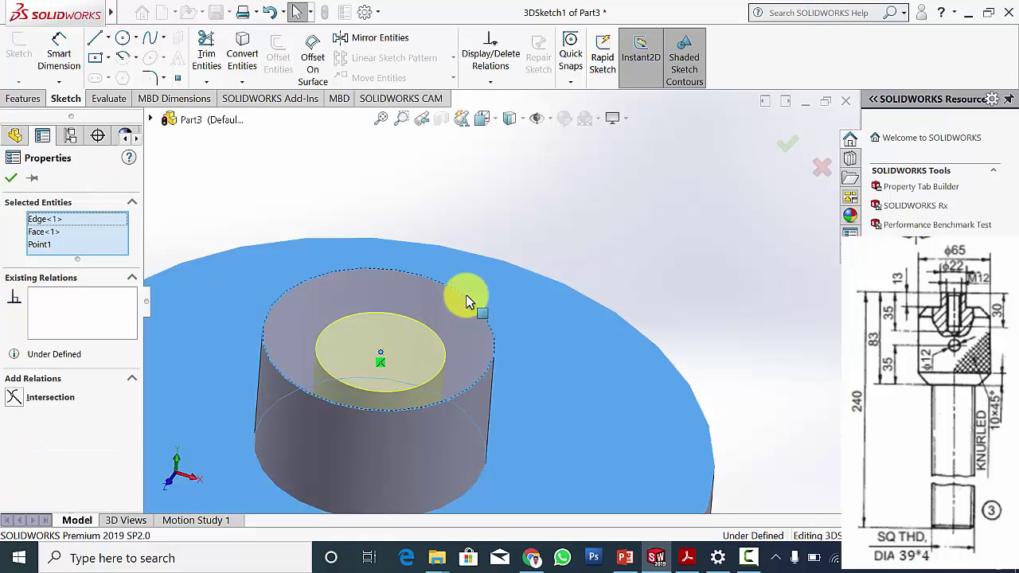
pyautogui.press('Escape')
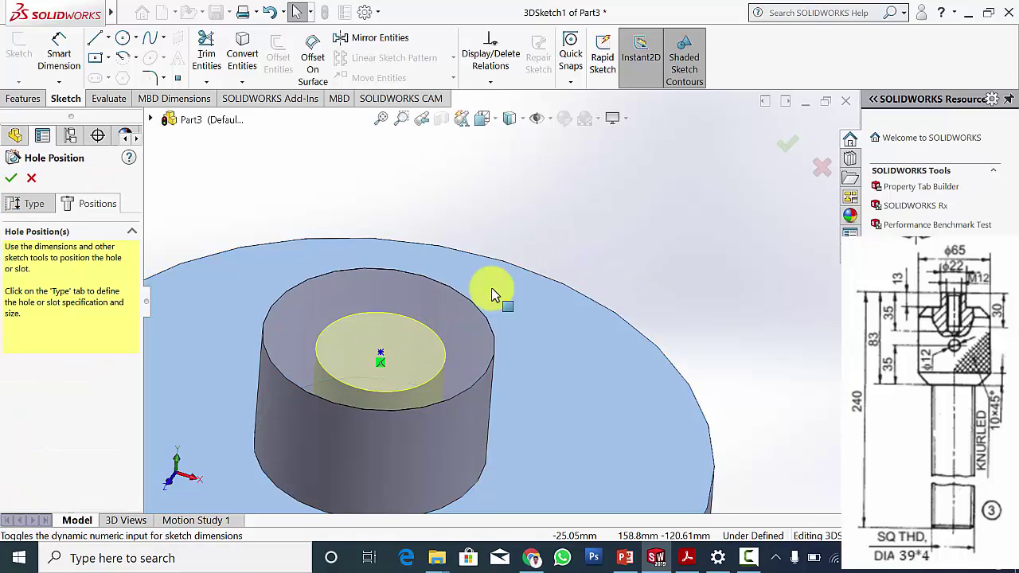
# Make the hole's position point concentric with the boss's circular edge.
pyautogui.click(382, 358)
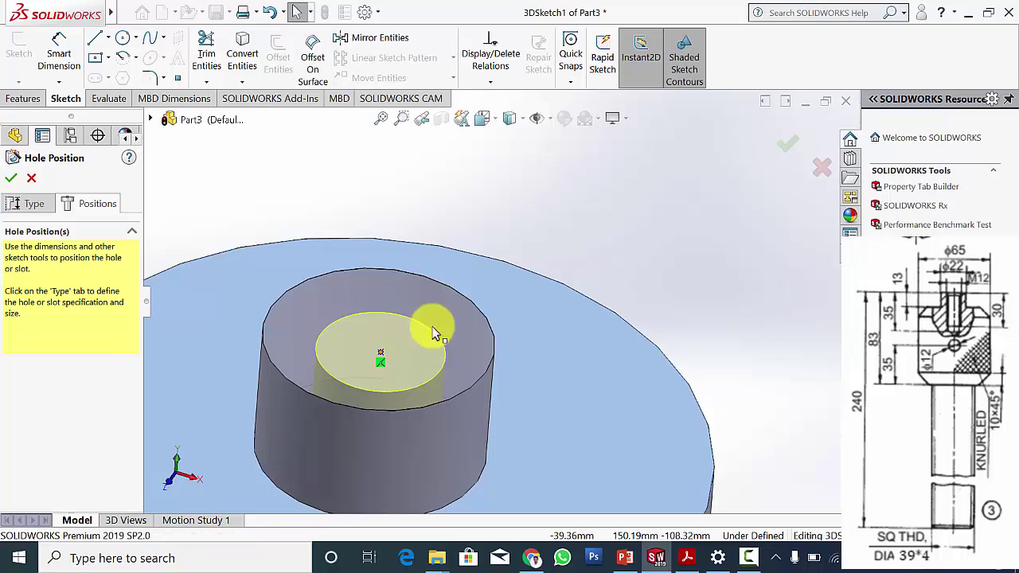
pyautogui.keyDown('ctrl'); pyautogui.click(462, 296); pyautogui.keyUp('ctrl')
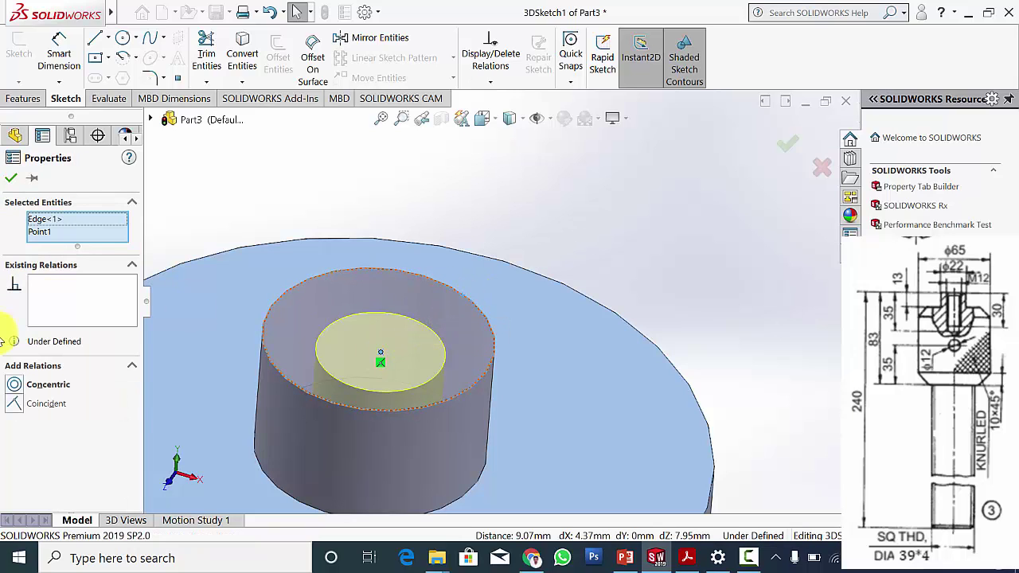
pyautogui.click(15, 386)
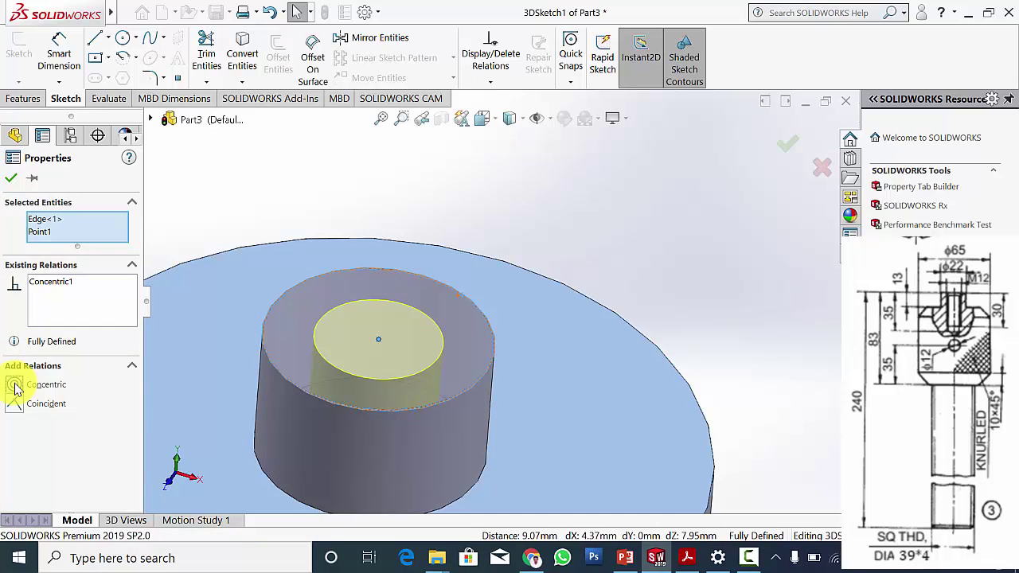
pyautogui.click(12, 180)
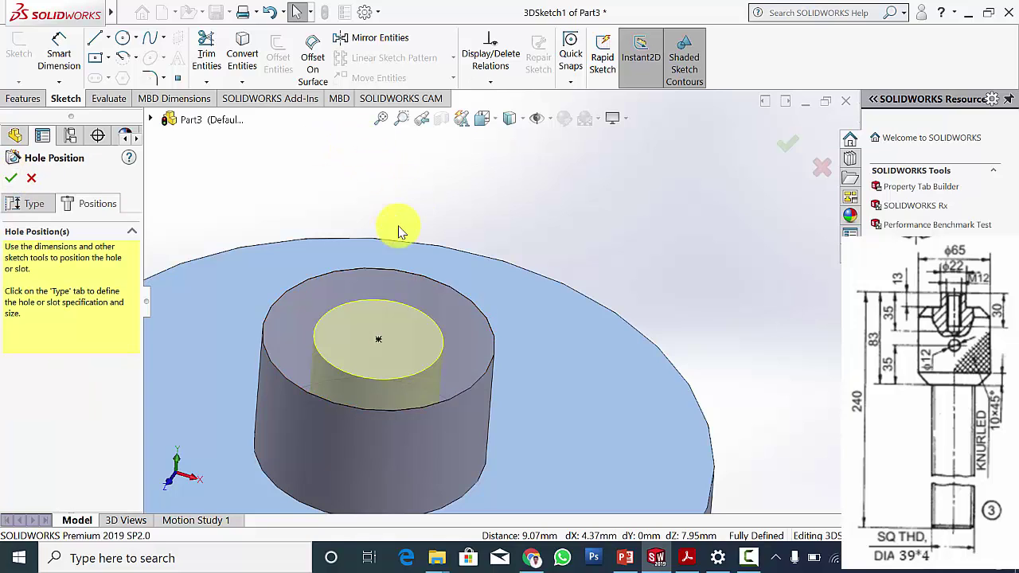
# Complete the tap drill hole in the boss and inspect it from its open end.
pyautogui.scroll(3, 406, 336)
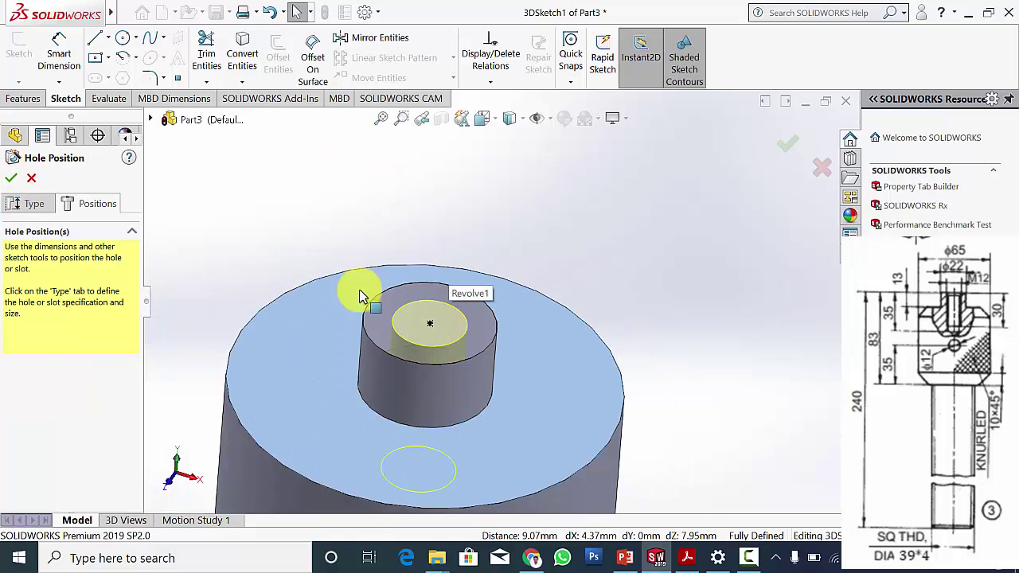
pyautogui.press('Return')
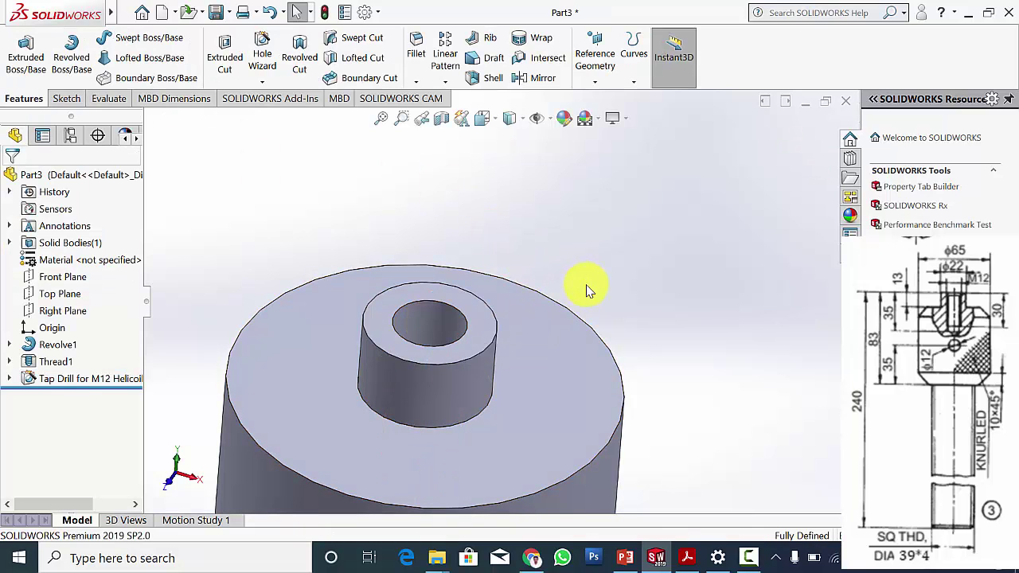
pyautogui.moveTo(587, 287); pyautogui.dragTo(586, 404, button='middle')
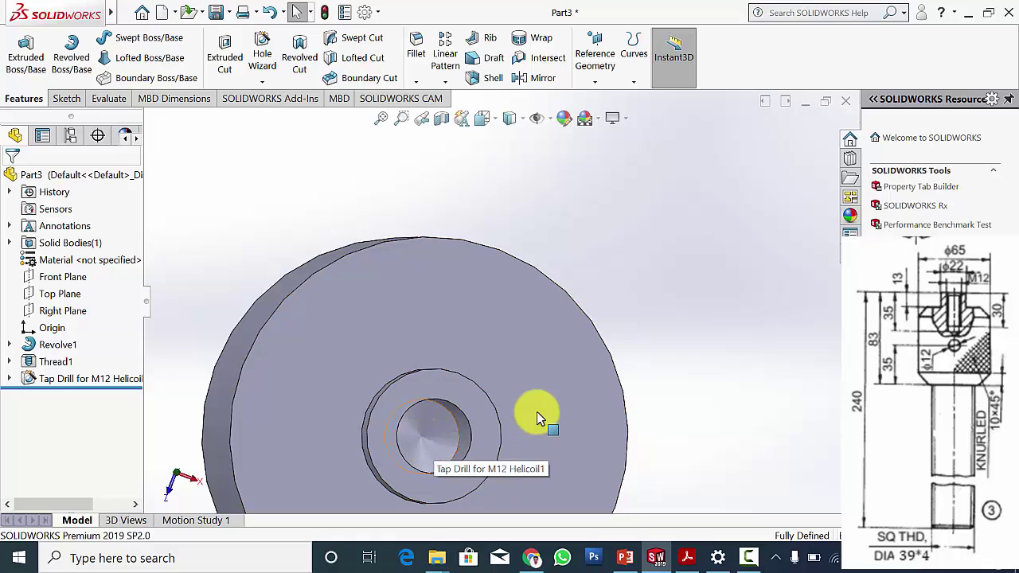
pyautogui.moveTo(537, 411); pyautogui.dragTo(602, 302, button='middle')
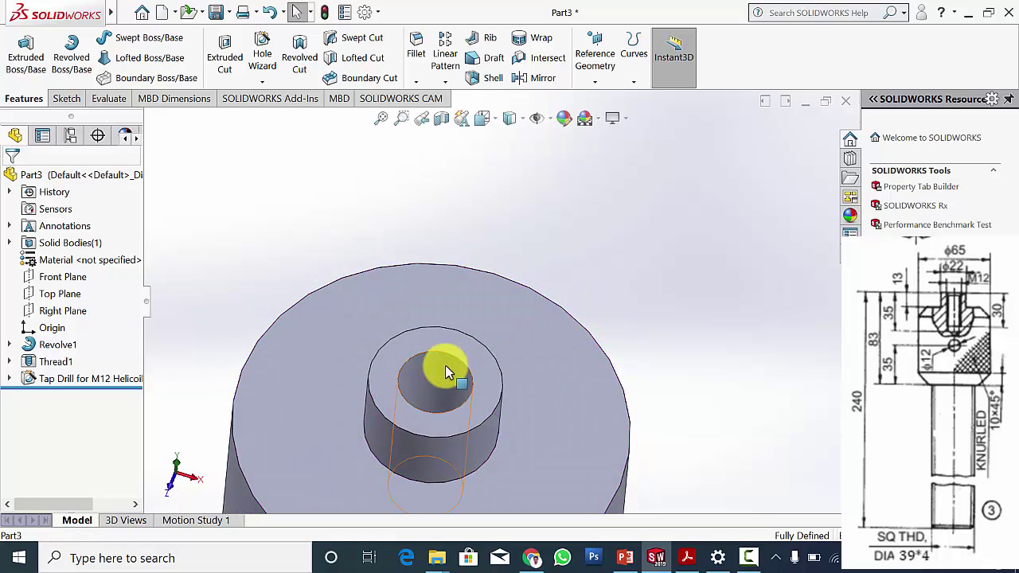
# Start a Thread on the boss hole's circular edge, with the boss's end face as the start location.
pyautogui.click(263, 83)
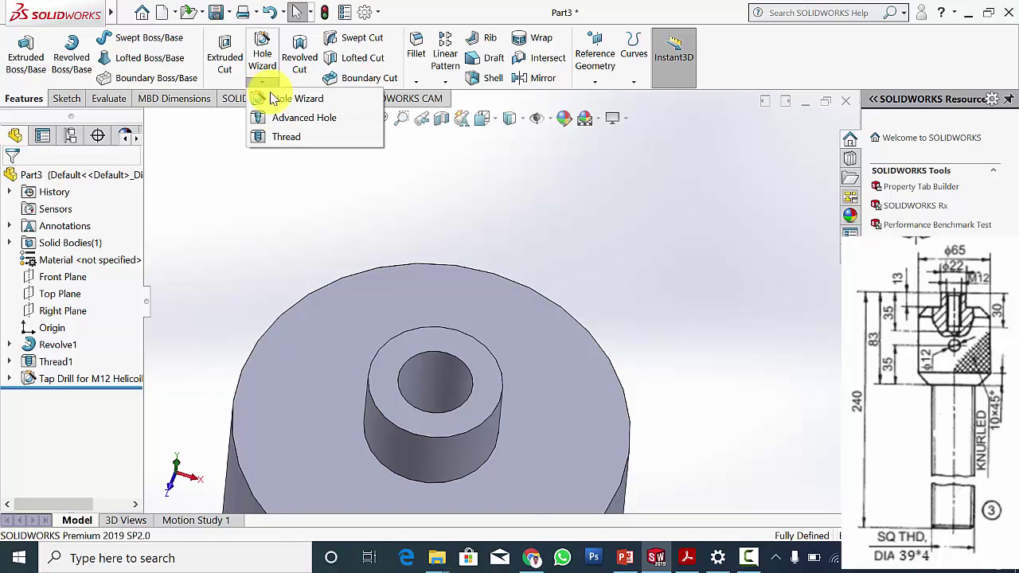
pyautogui.click(285, 135)
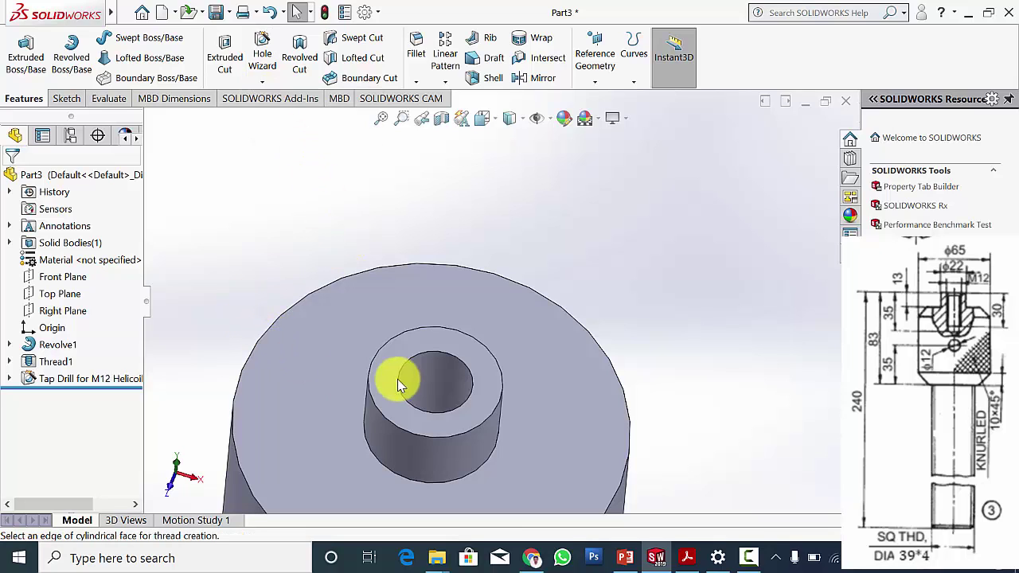
pyautogui.click(473, 364)
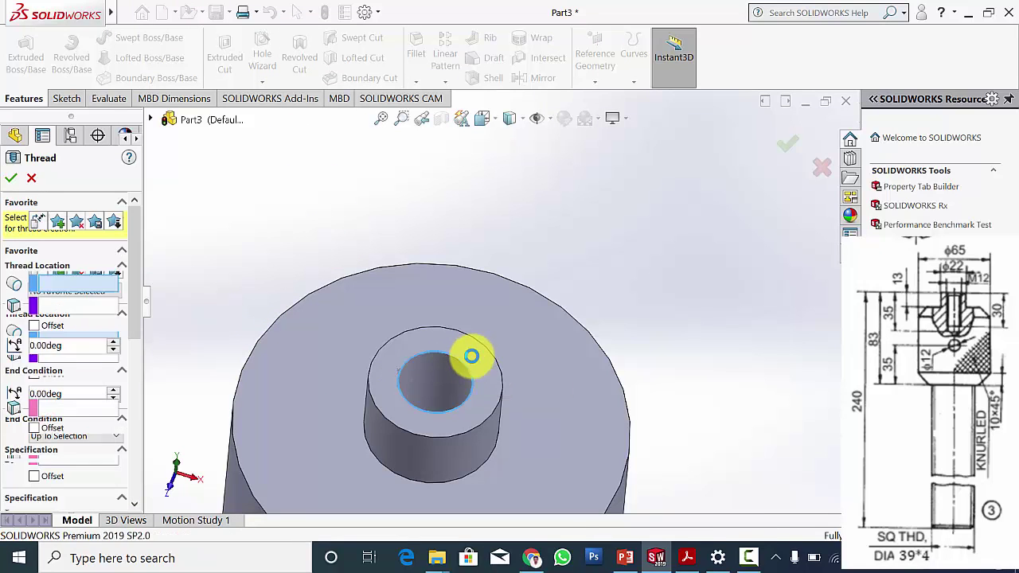
pyautogui.click(80, 305)
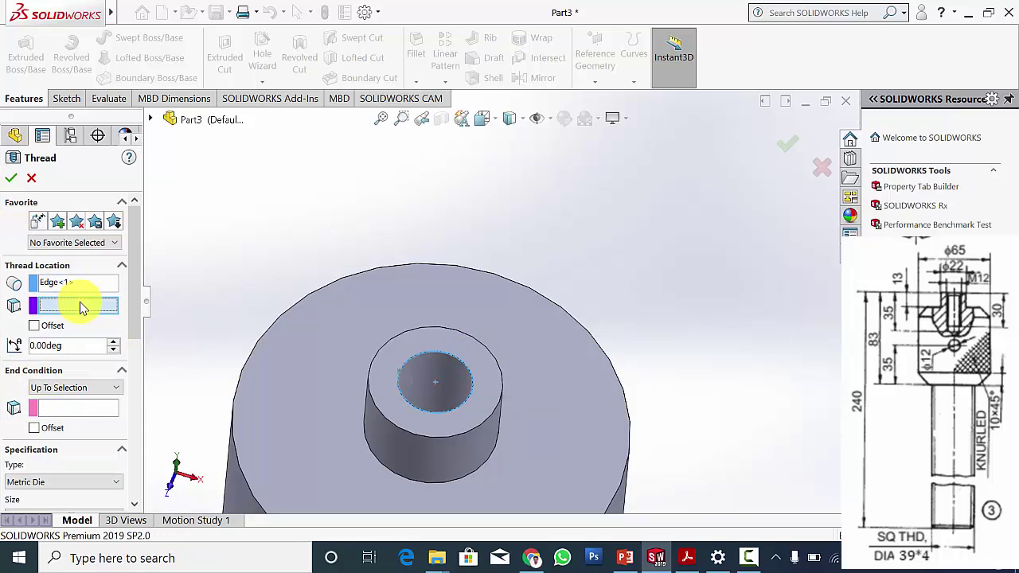
pyautogui.click(408, 342)
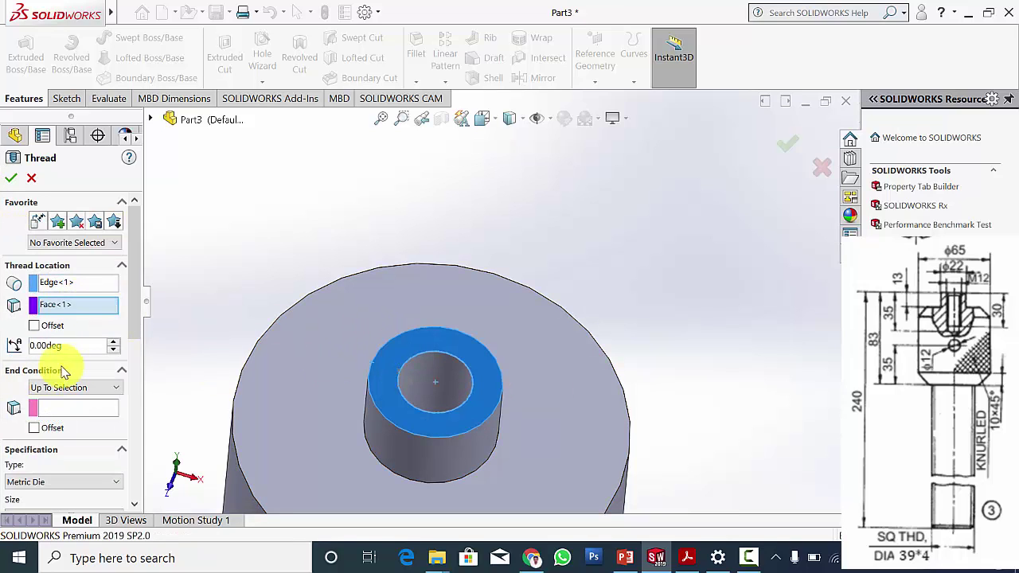
# Set the thread's end condition to Blind with a depth of 30 mm.
pyautogui.click(97, 389)
pyautogui.click(80, 401)
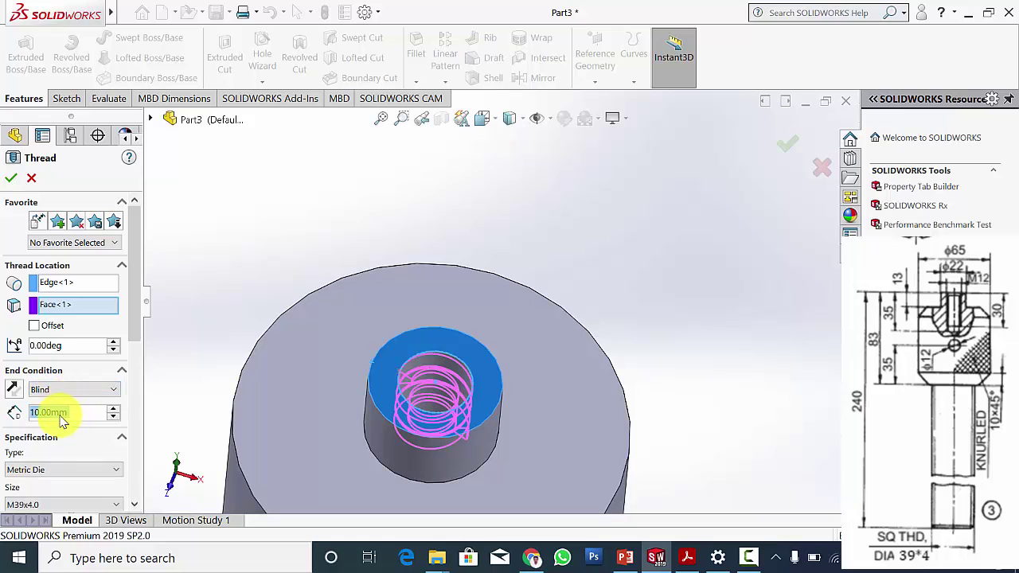
pyautogui.write('30')
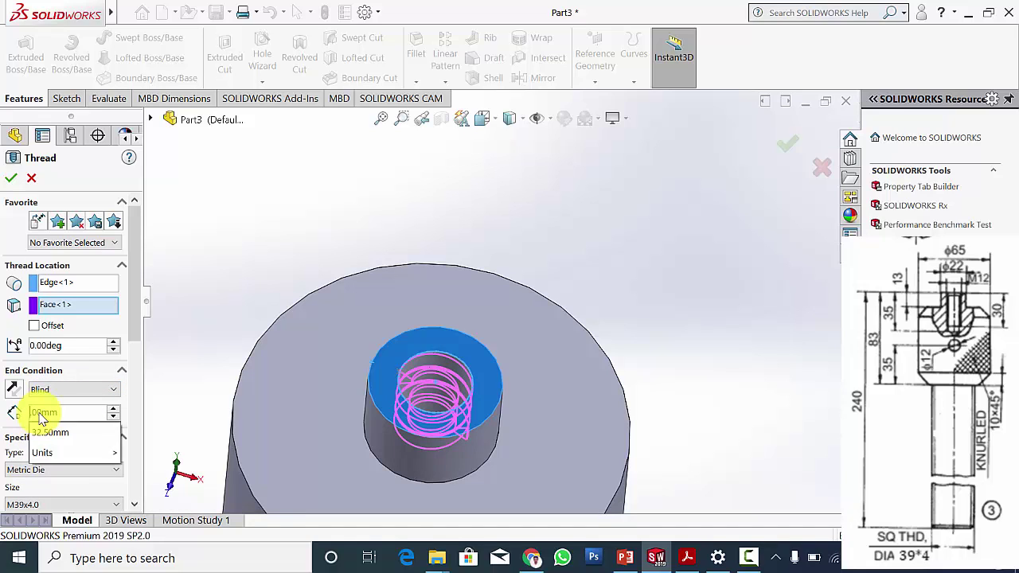
pyautogui.press('Return')
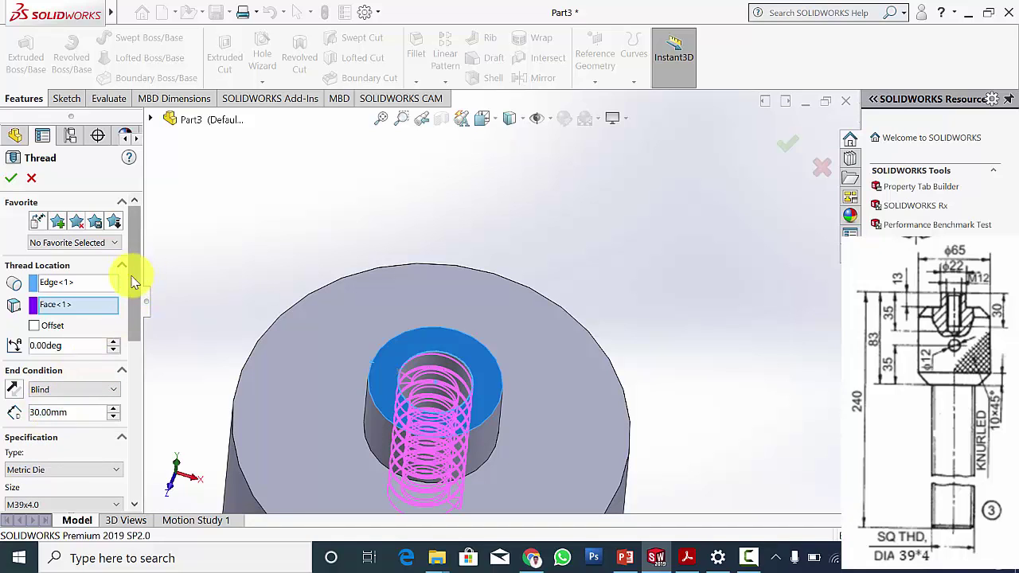
# Set the Metric Die thread's size to M12x1.5.
pyautogui.moveTo(134, 281); pyautogui.dragTo(136, 375)
pyautogui.click(45, 252)
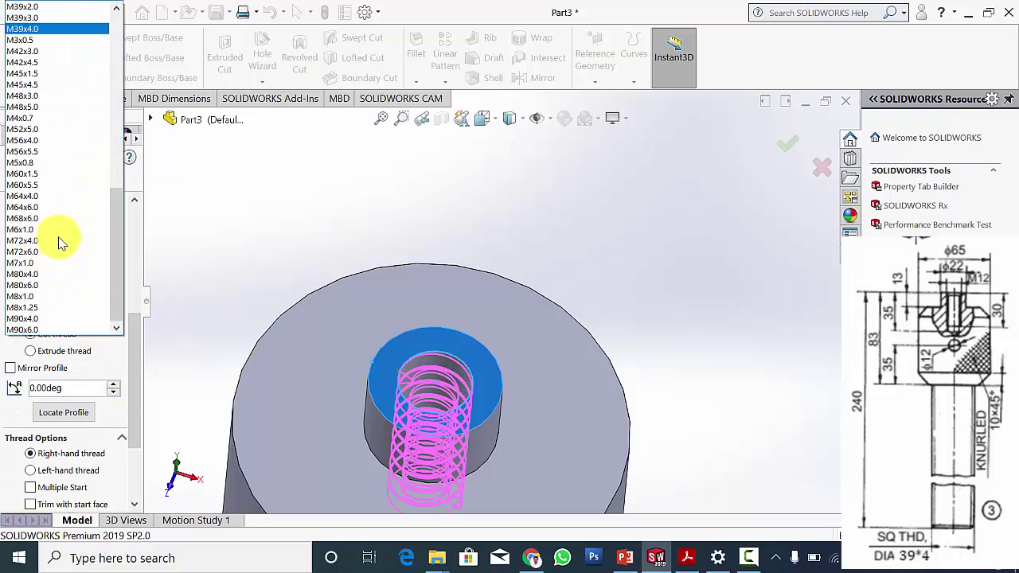
pyautogui.scroll(5, 50, 135)
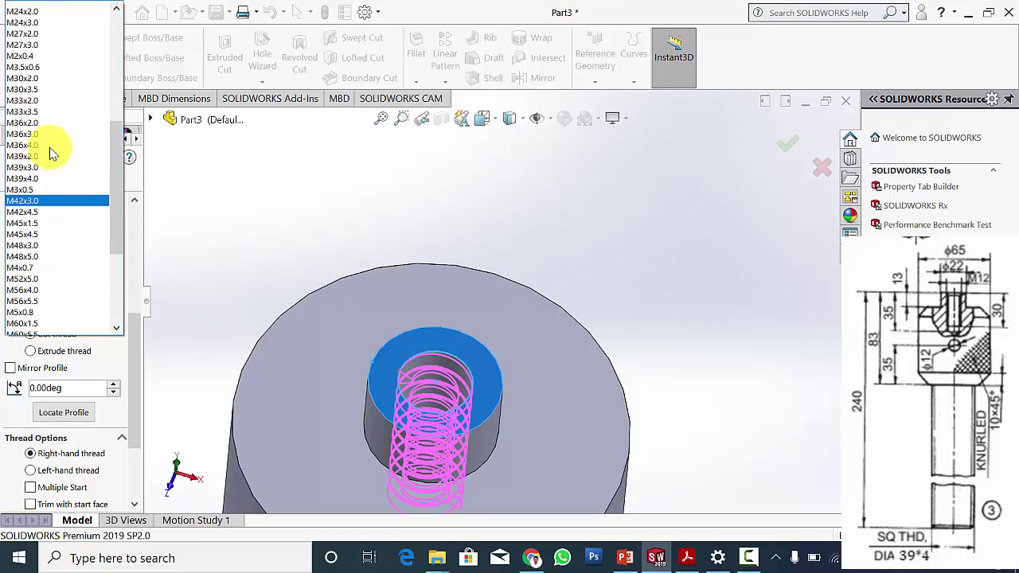
pyautogui.scroll(7, 50, 151)
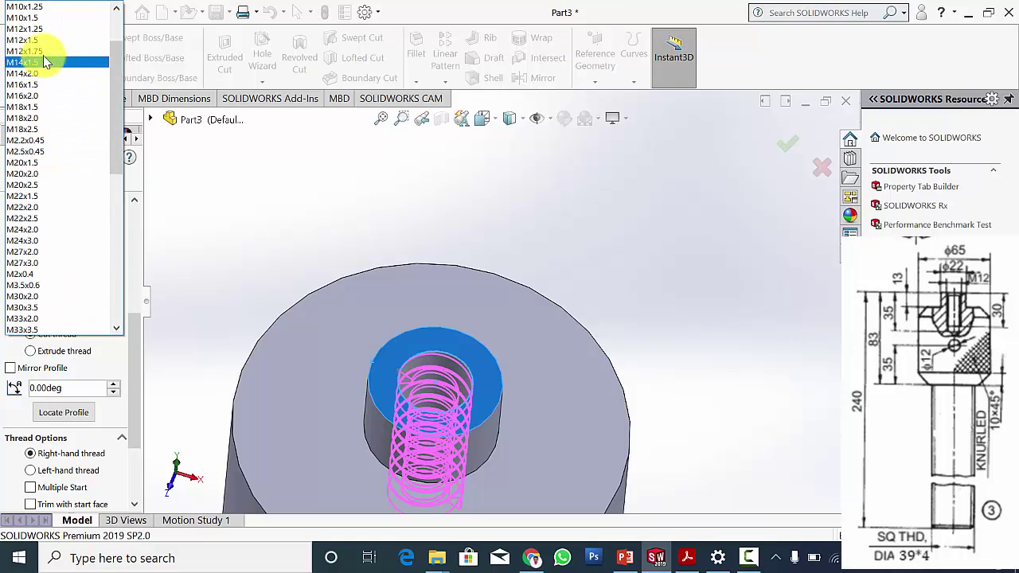
pyautogui.click(46, 40)
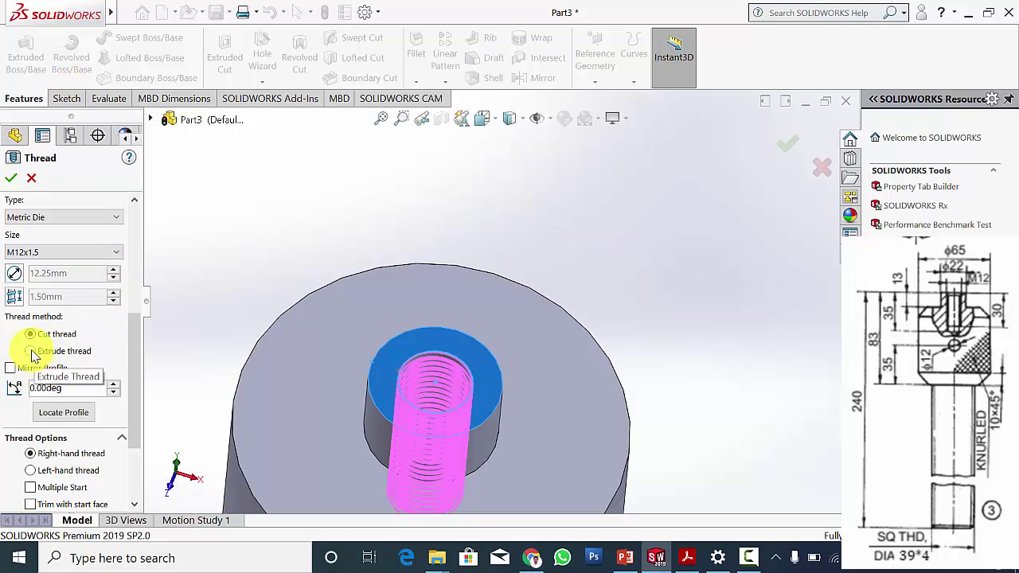
# Create the boss hole's thread with the Extrude thread method, trimmed with both the start face and the end face.
pyautogui.click(30, 351)
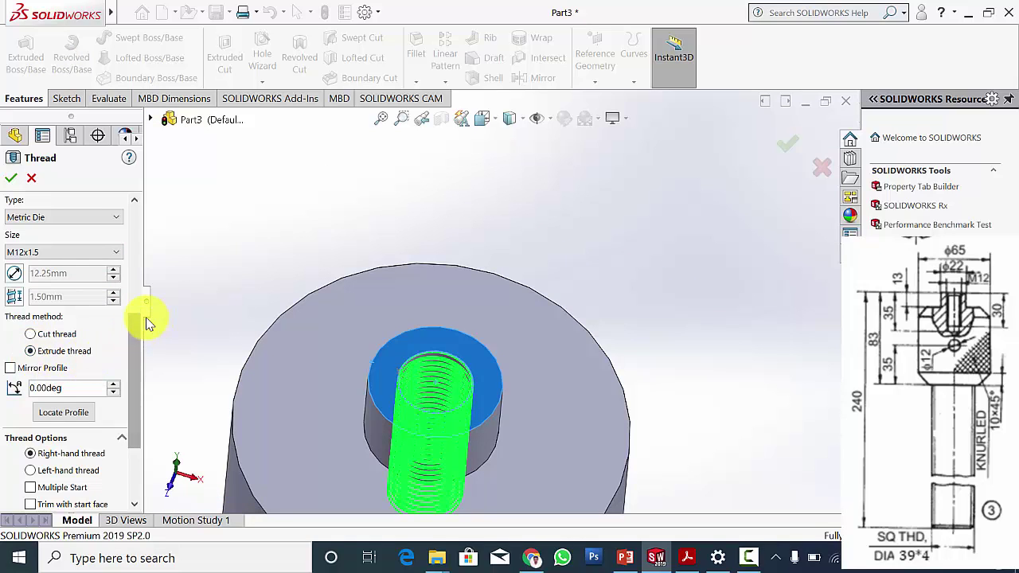
pyautogui.moveTo(141, 318); pyautogui.dragTo(135, 366)
pyautogui.click(69, 390)
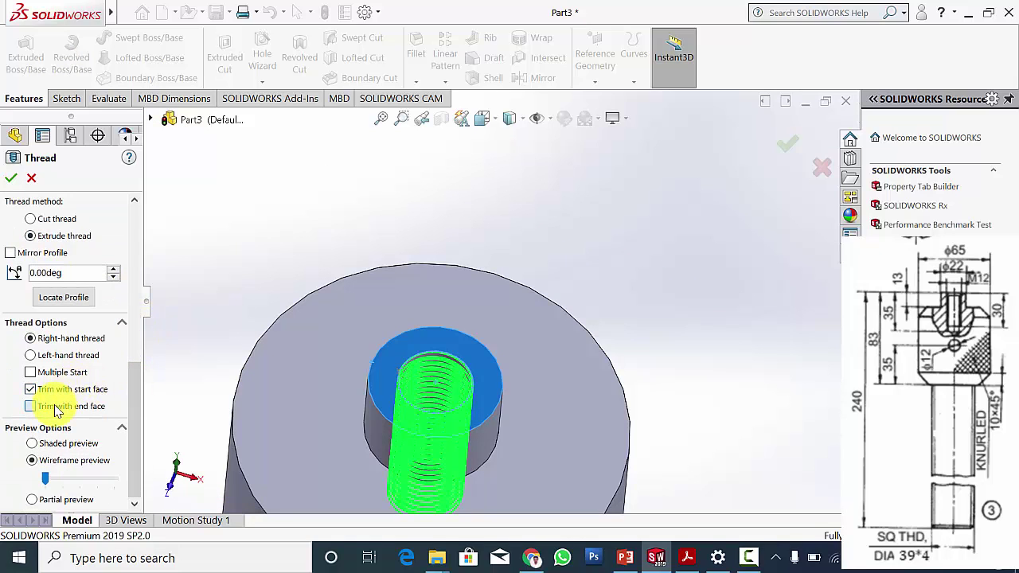
pyautogui.click(58, 408)
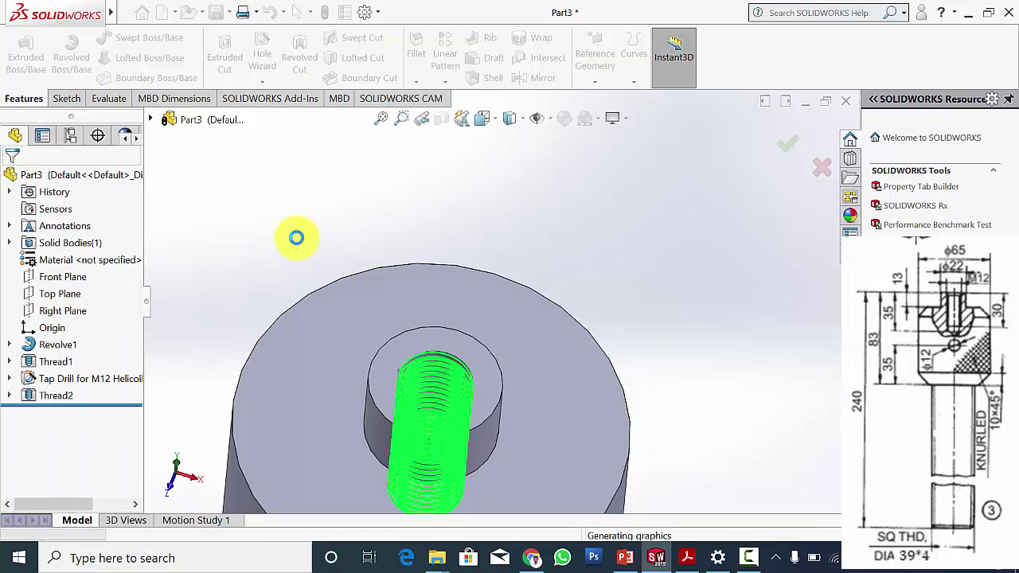
pyautogui.moveTo(545, 417); pyautogui.dragTo(478, 468, button='middle')
pyautogui.scroll(3, 485, 341)
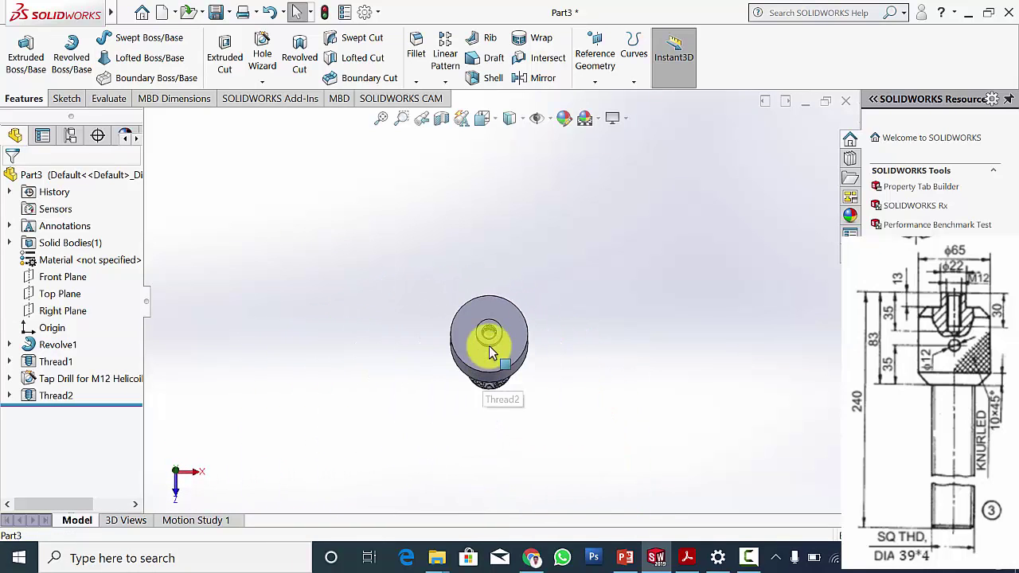
pyautogui.moveTo(484, 341); pyautogui.dragTo(550, 316, button='middle')
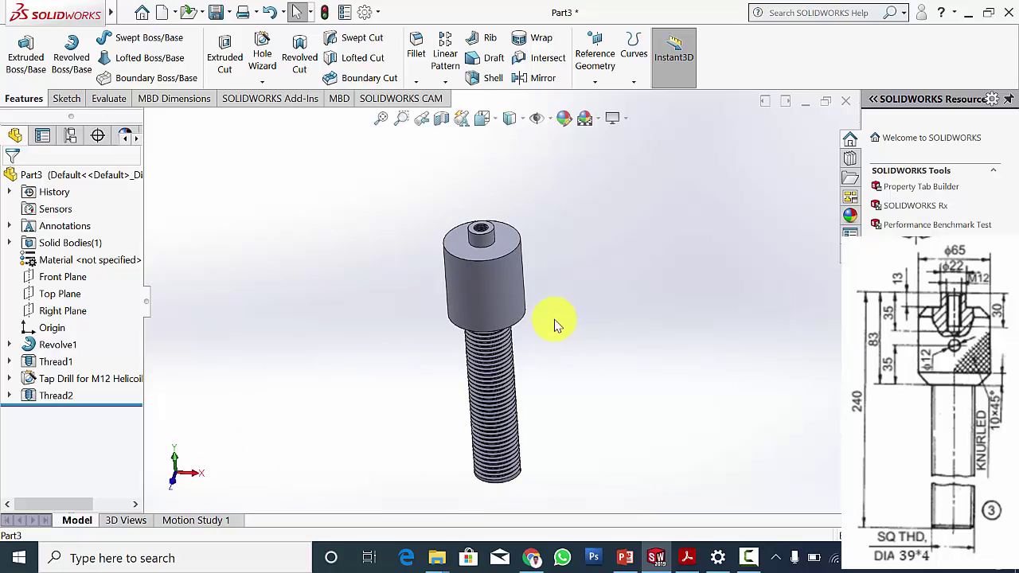
# Start a chamfer and check its size against the 10×45° callout for the screw in the Screw Jack drawing.
pyautogui.click(416, 81)
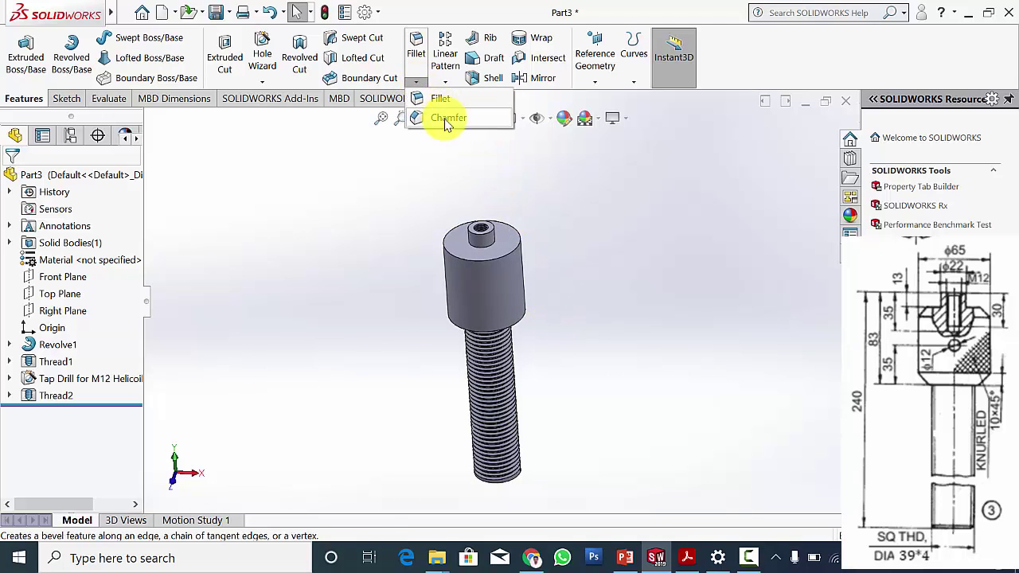
pyautogui.click(445, 120)
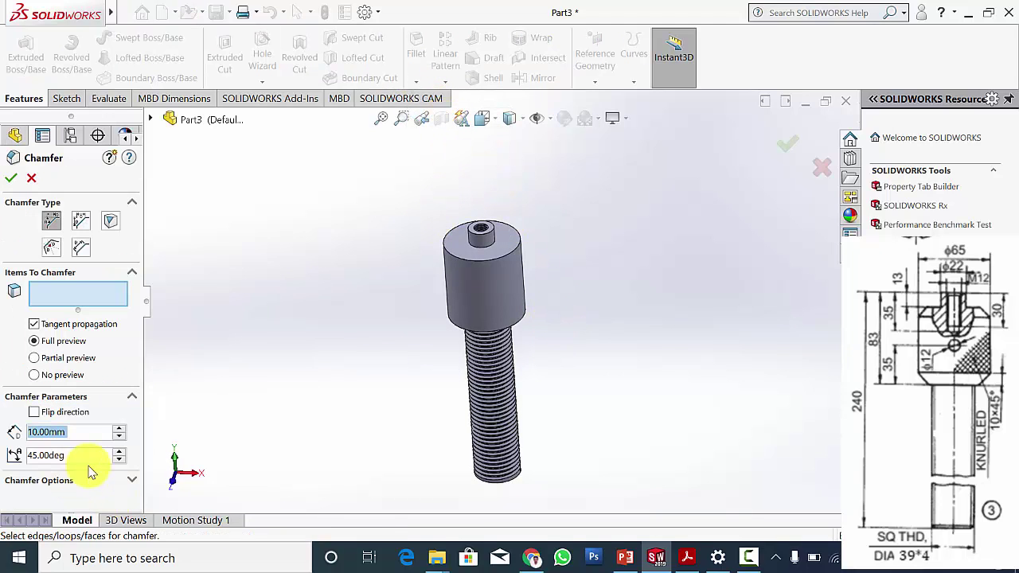
pyautogui.click(686, 560)
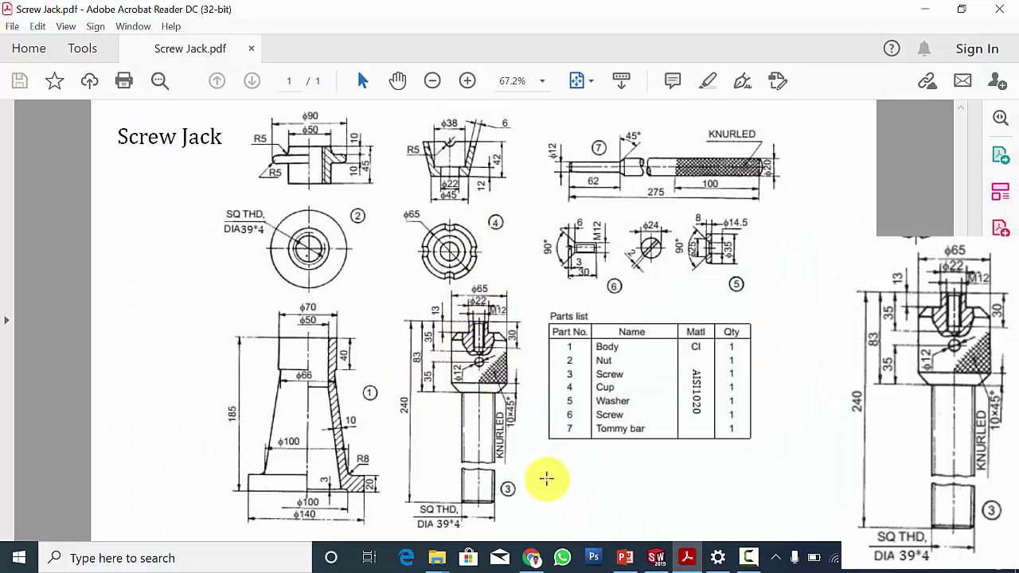
pyautogui.click(656, 558)
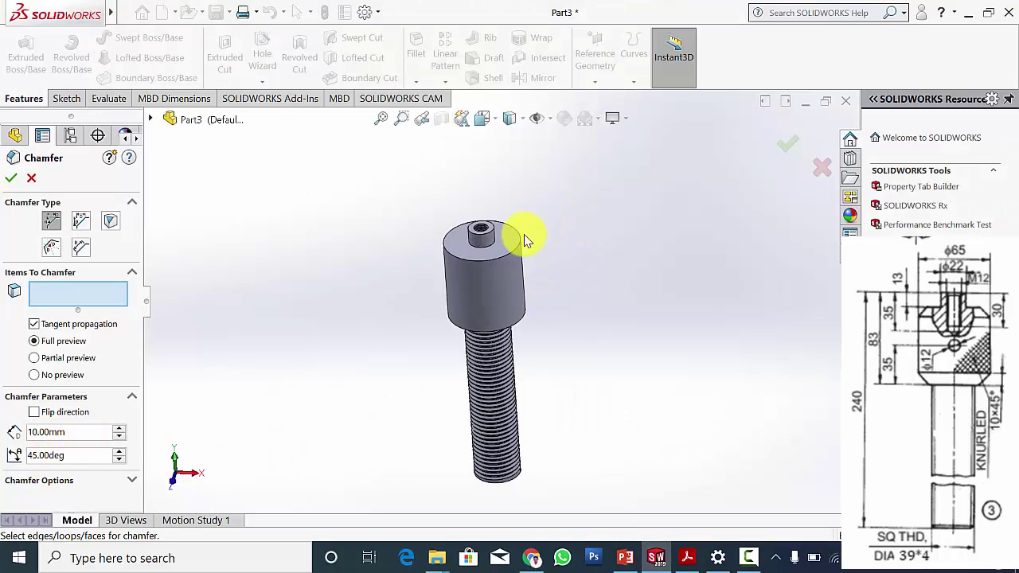
# Chamfer the upper and lower outer circular edges of the screw's 65 mm head at 10 mm and 45 degrees.
pyautogui.click(509, 263)
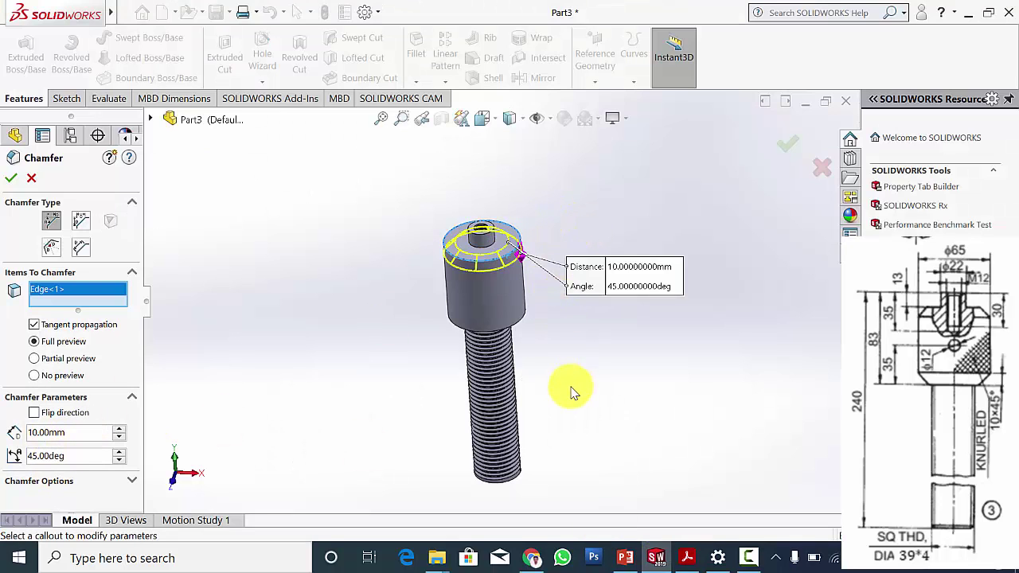
pyautogui.moveTo(564, 387); pyautogui.dragTo(518, 296, button='middle')
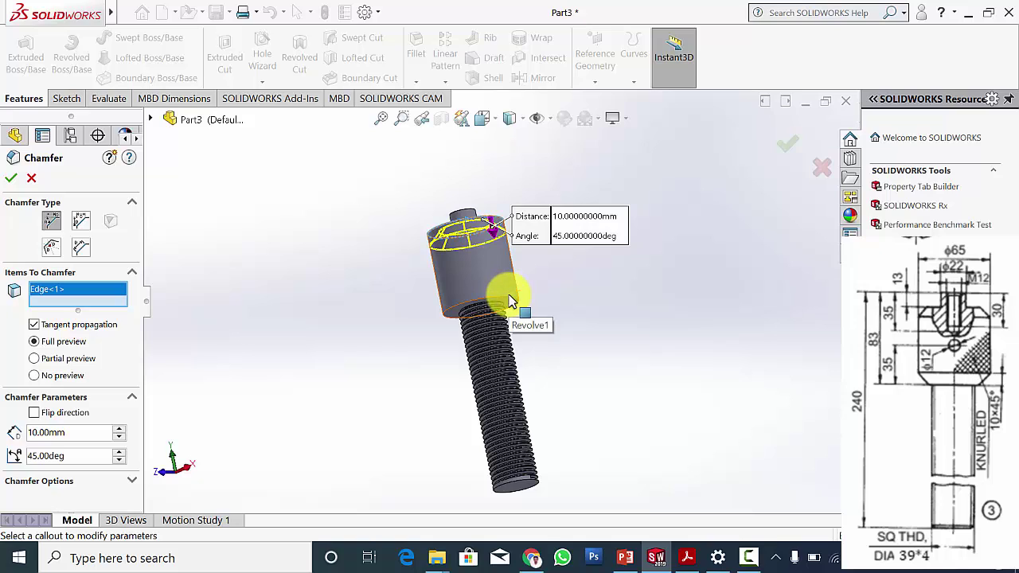
pyautogui.click(509, 301)
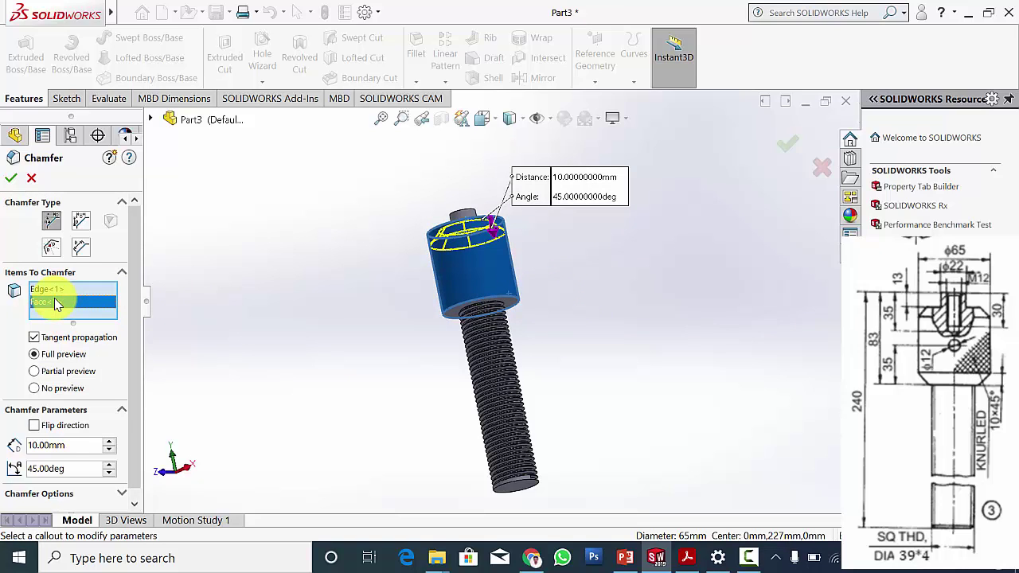
pyautogui.press('Delete')
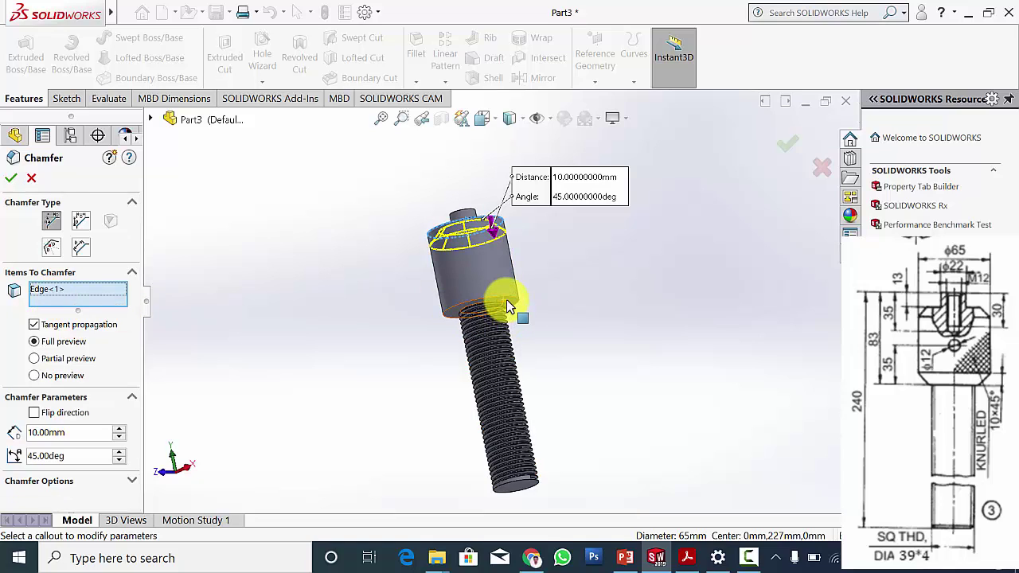
pyautogui.click(514, 303)
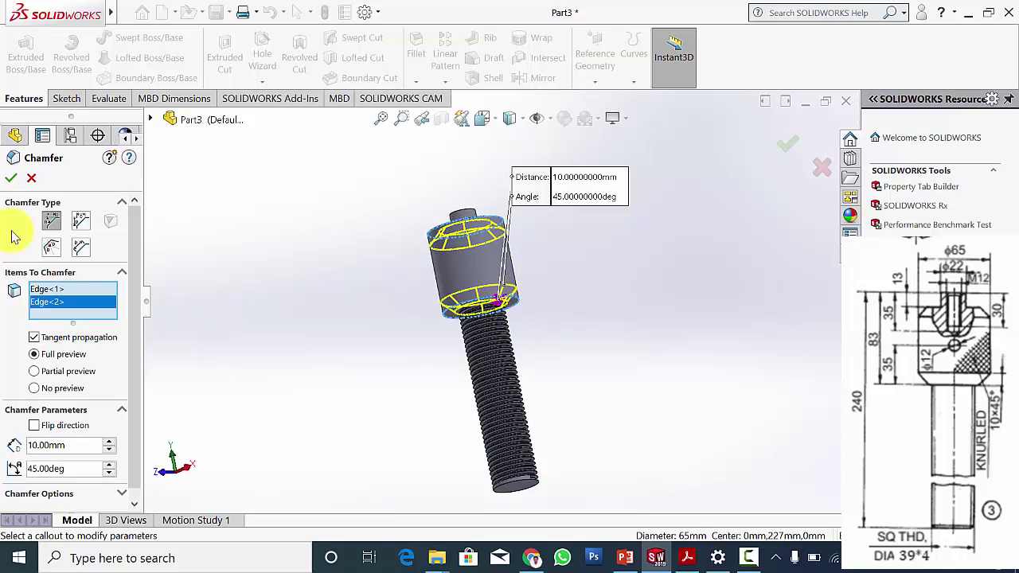
pyautogui.click(12, 176)
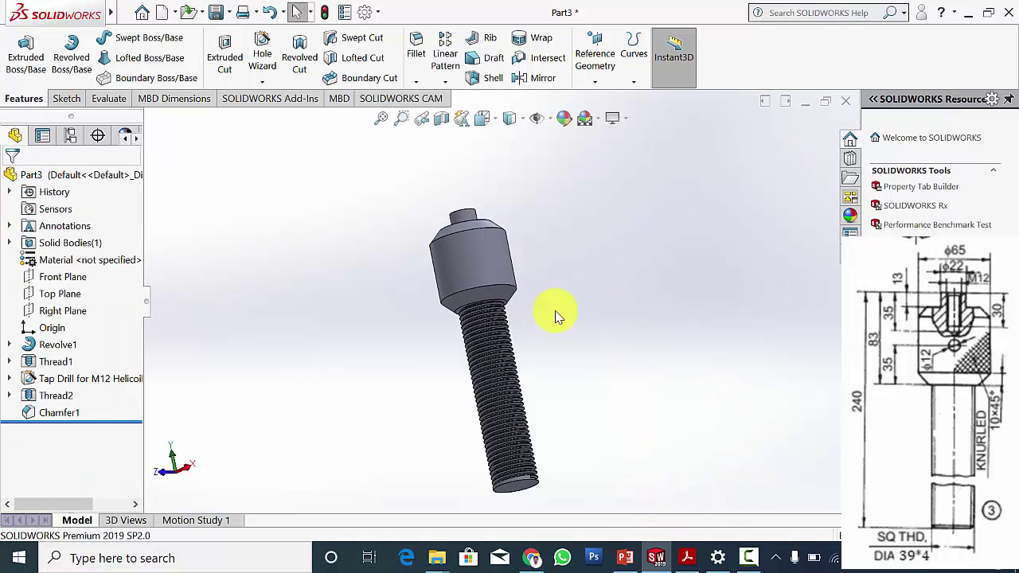
# Check the cross hole in the Screw Jack drawing, then sketch a circle about 11 mm in diameter on the Front Plane, centred on the head's axis.
pyautogui.click(687, 558)
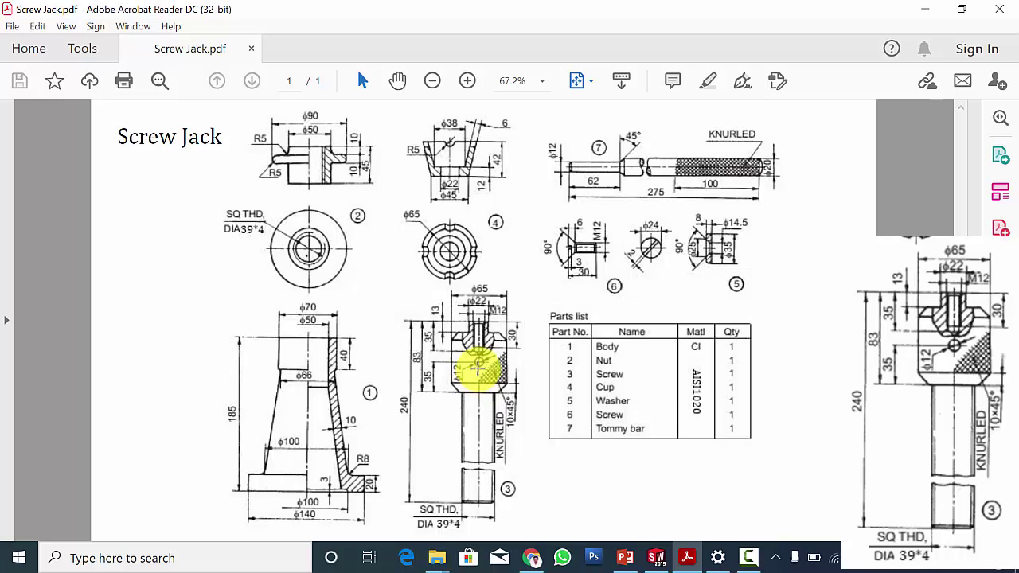
pyautogui.click(656, 558)
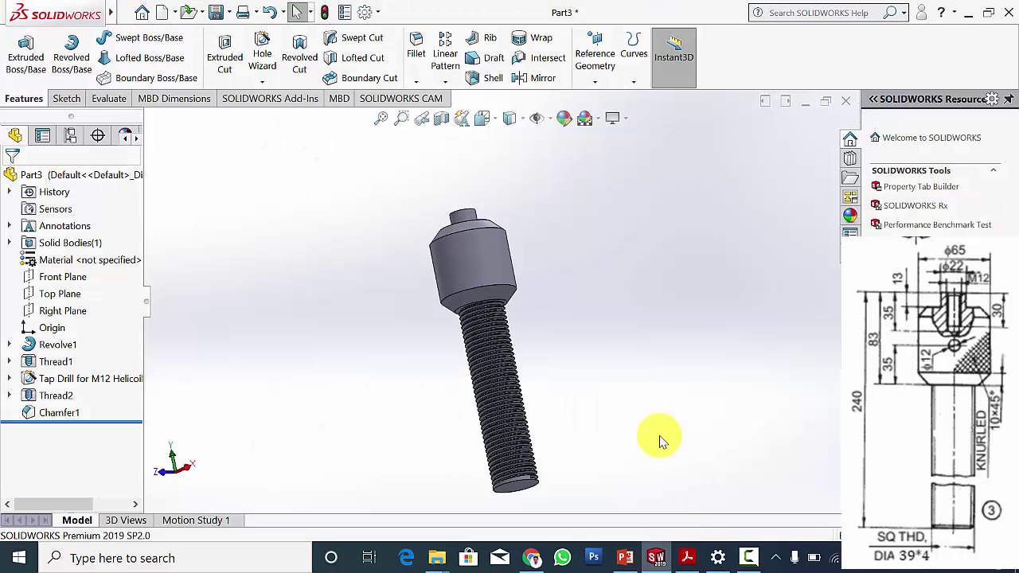
pyautogui.click(71, 277)
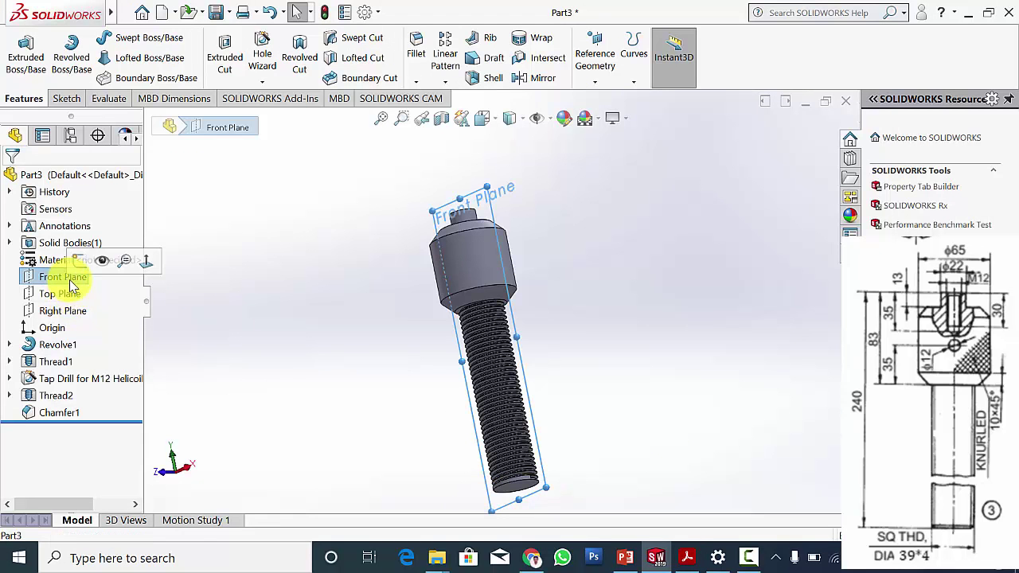
pyautogui.click(81, 266)
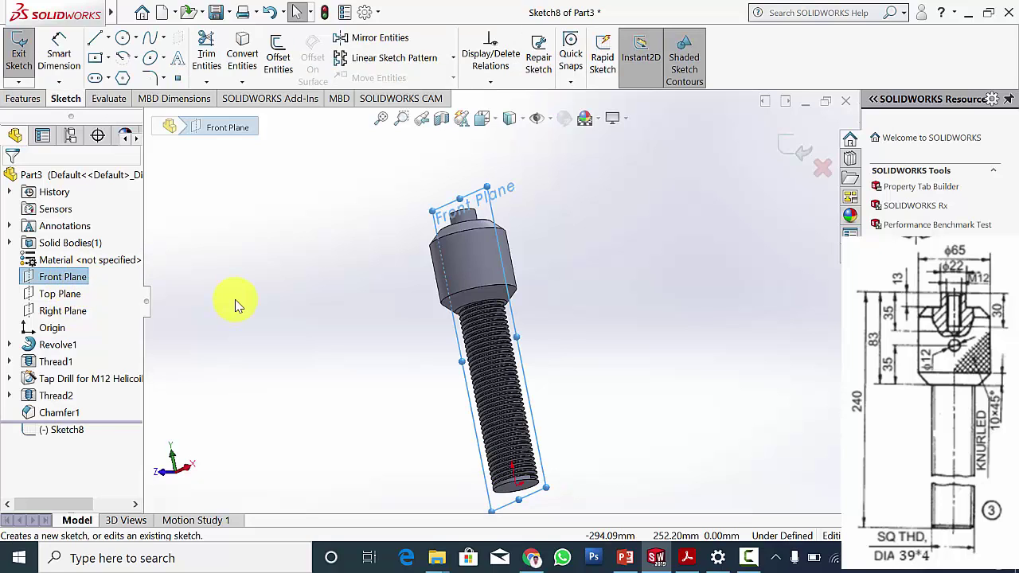
pyautogui.scroll(-6, 532, 168)
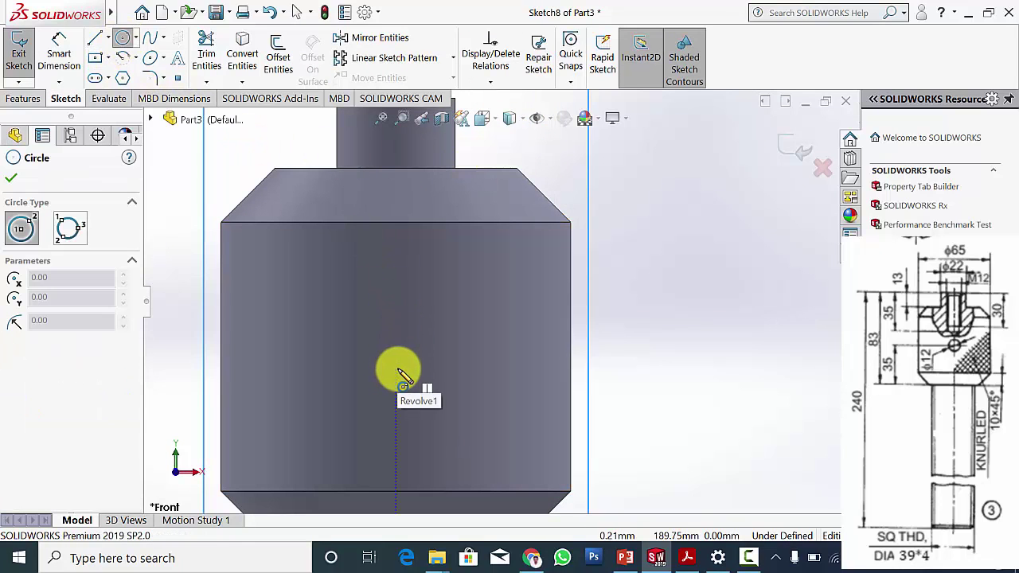
pyautogui.click(396, 368)
pyautogui.click(417, 350)
pyautogui.click(12, 179)
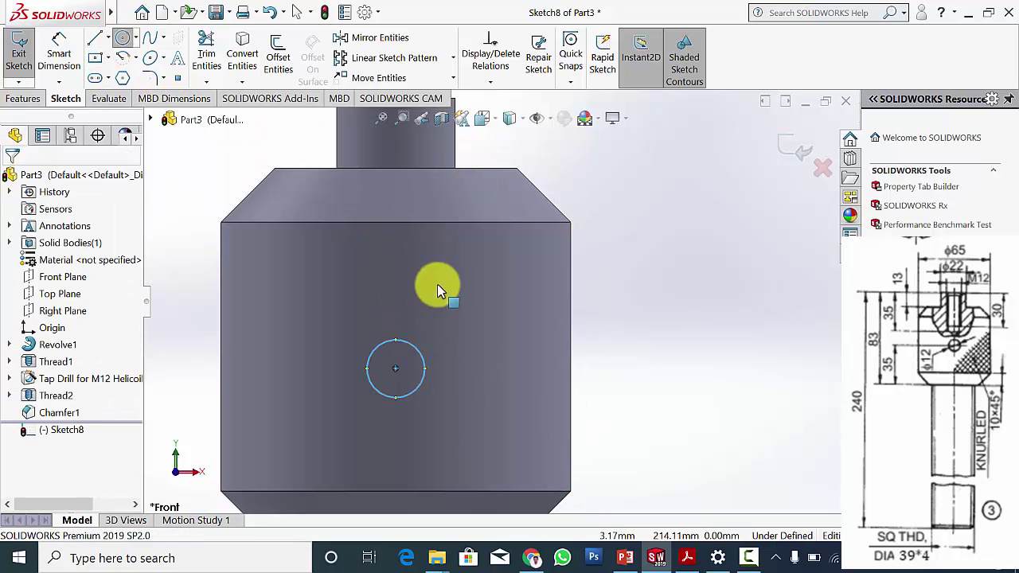
# Dimension the cross-hole circle's diameter as 12 mm.
pyautogui.scroll(3, 462, 344)
pyautogui.click(70, 70)
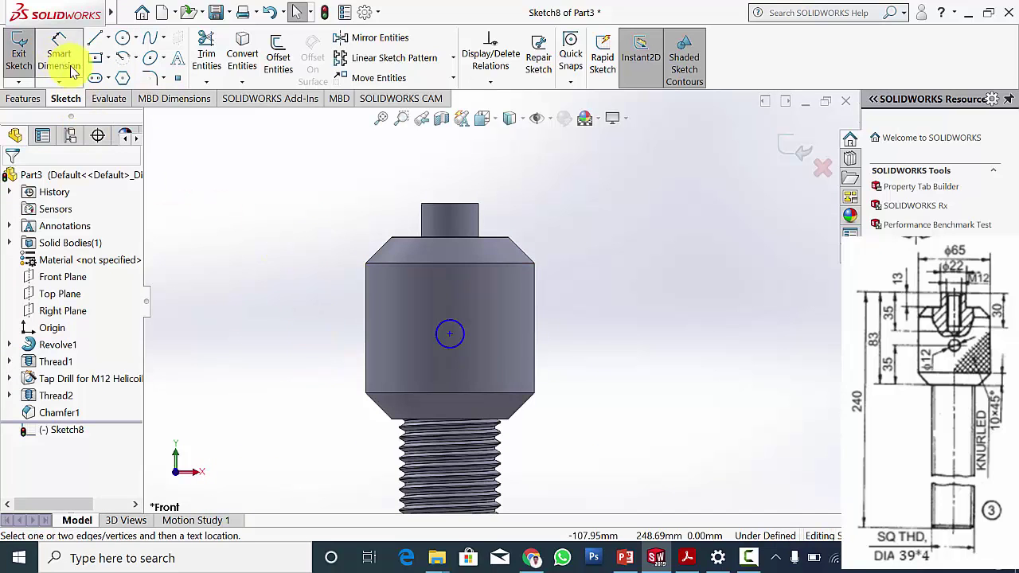
pyautogui.click(463, 339)
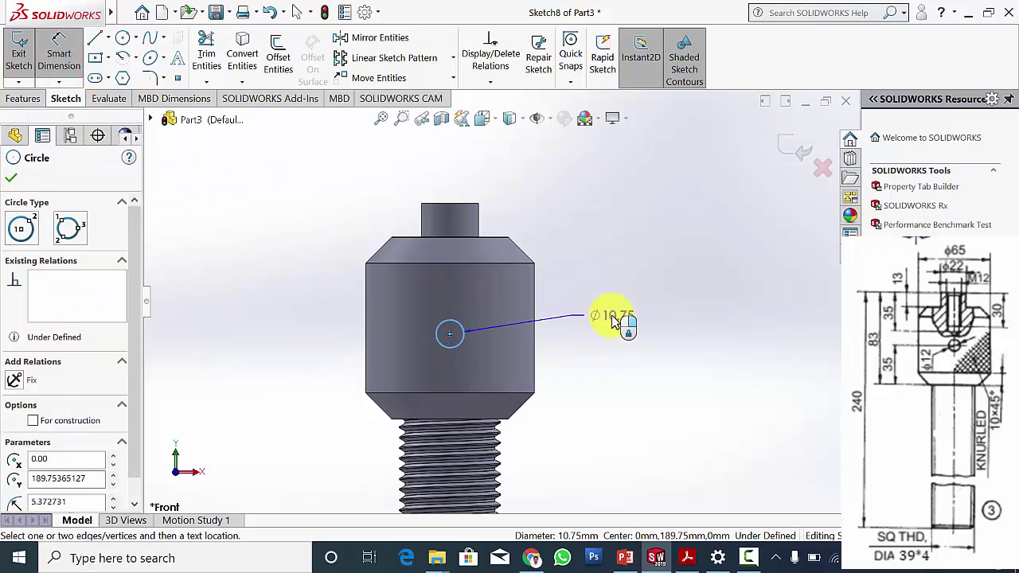
pyautogui.click(616, 319)
pyautogui.write('12')
pyautogui.press('Return')
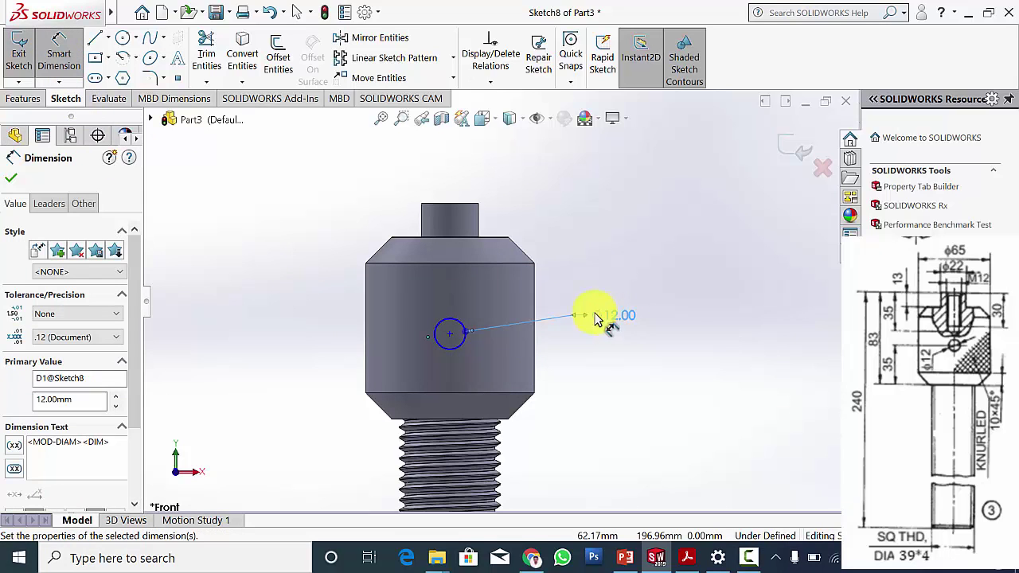
pyautogui.click(10, 179)
# Dimension the circle's centre at 35 mm above the head's lower end, where the threaded shank begins.
pyautogui.click(76, 75)
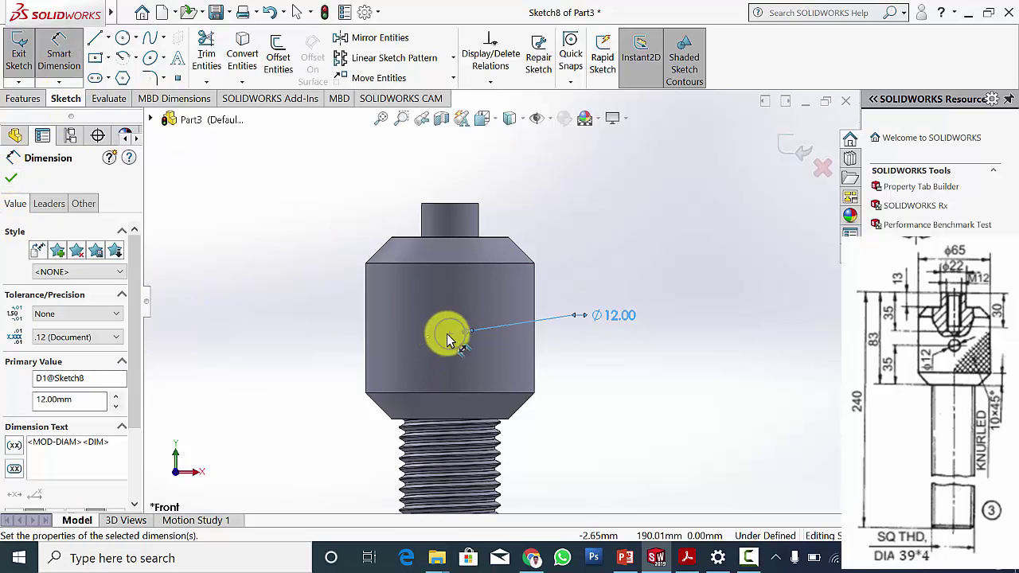
pyautogui.click(452, 335)
pyautogui.click(504, 419)
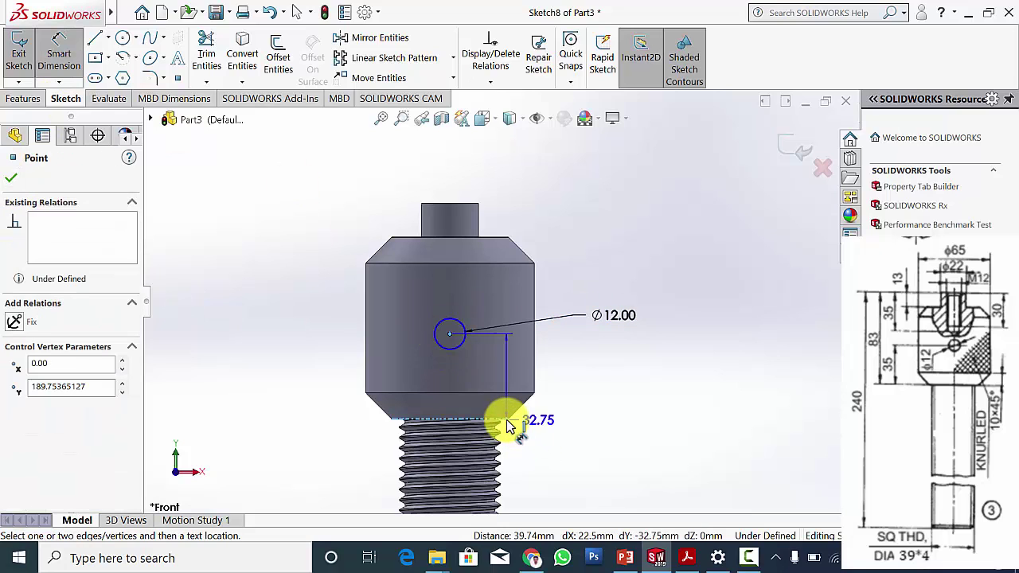
pyautogui.click(629, 390)
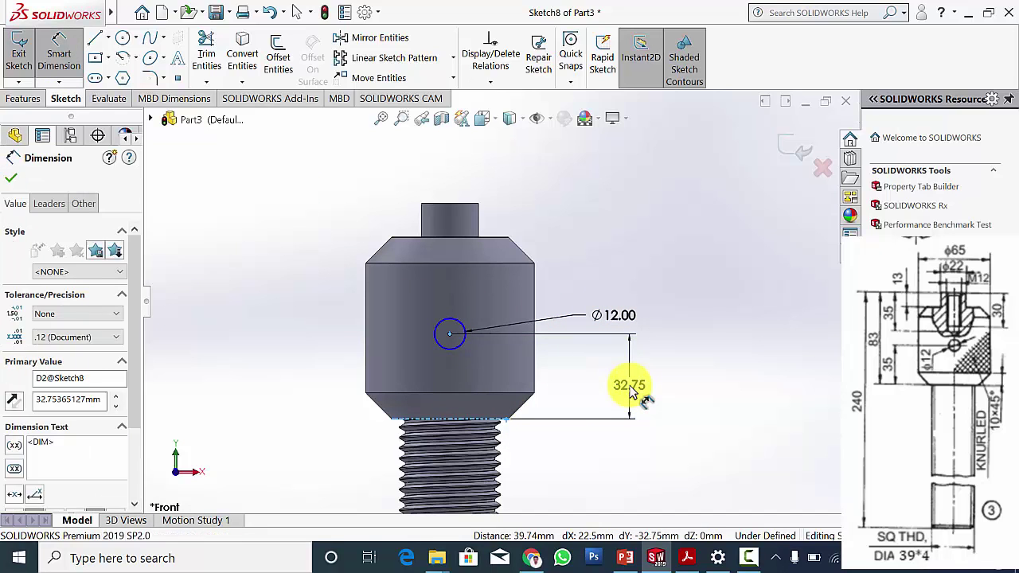
pyautogui.write('35')
pyautogui.press('Return')
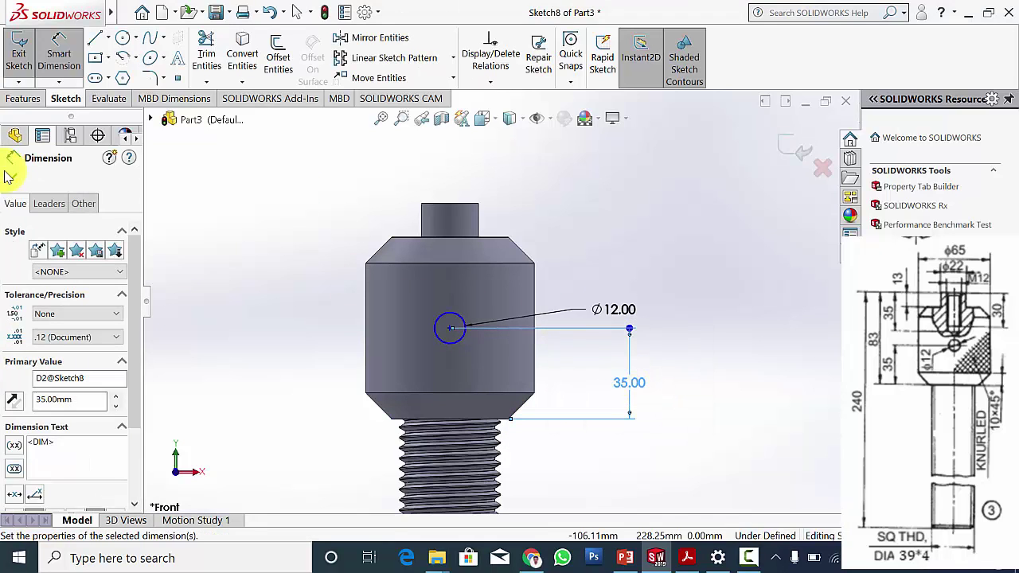
pyautogui.click(13, 159)
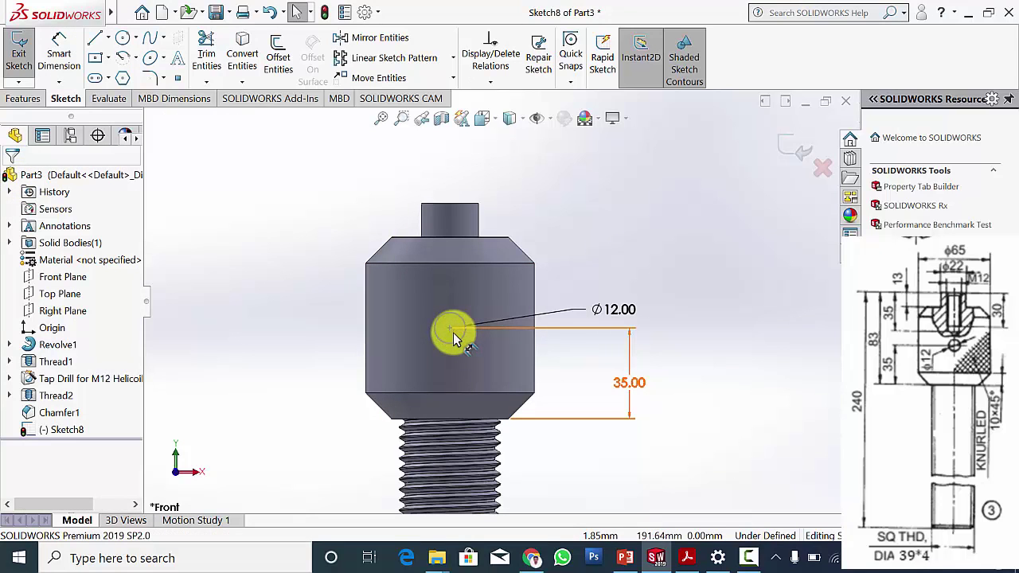
# Add a vertical relation between the origin and the cross-hole circle's centre.
pyautogui.scroll(5, 523, 342)
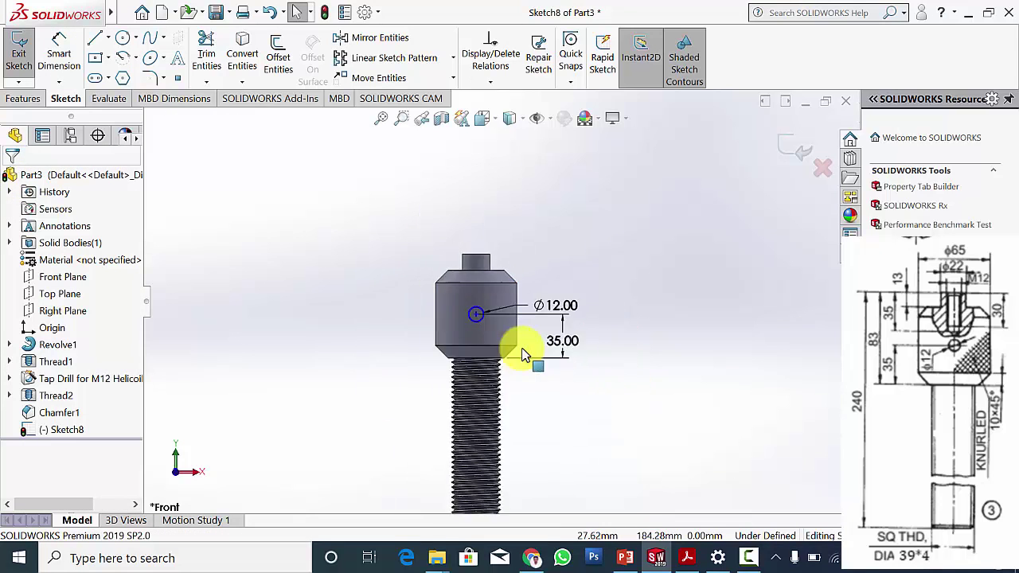
pyautogui.scroll(-3, 522, 359)
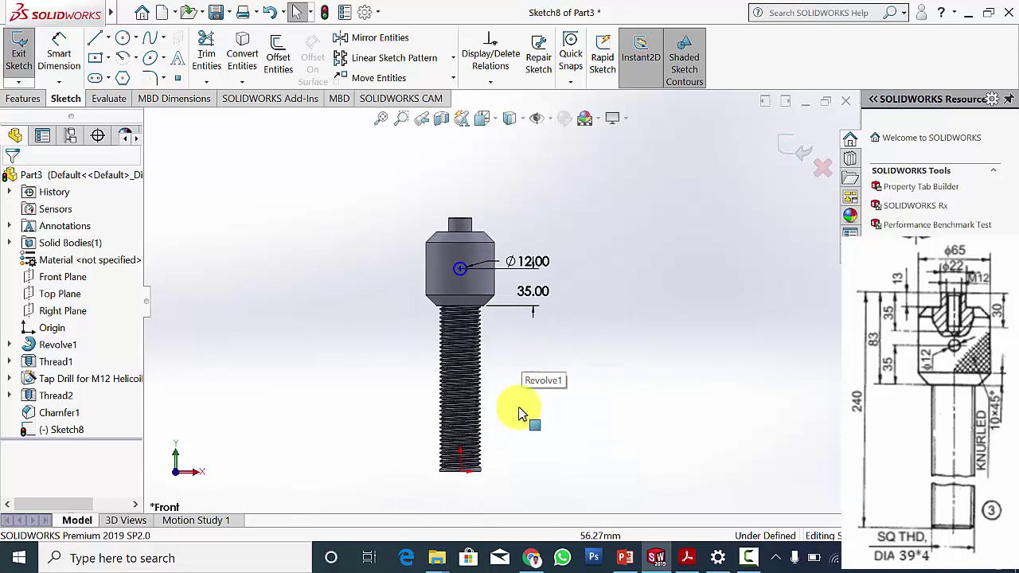
pyautogui.click(462, 471)
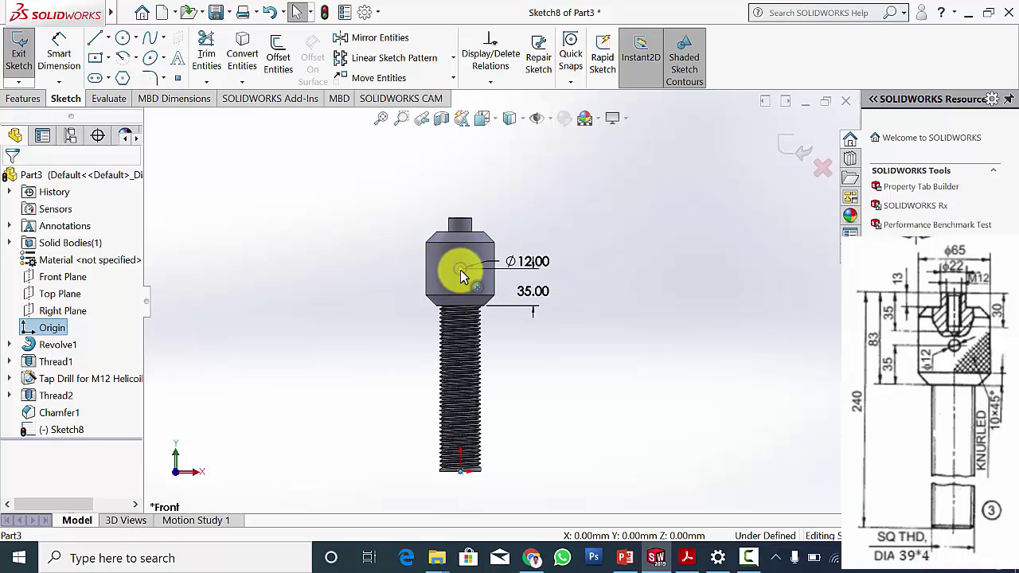
pyautogui.keyDown('ctrl'); pyautogui.click(461, 270); pyautogui.keyUp('ctrl')
pyautogui.click(23, 404)
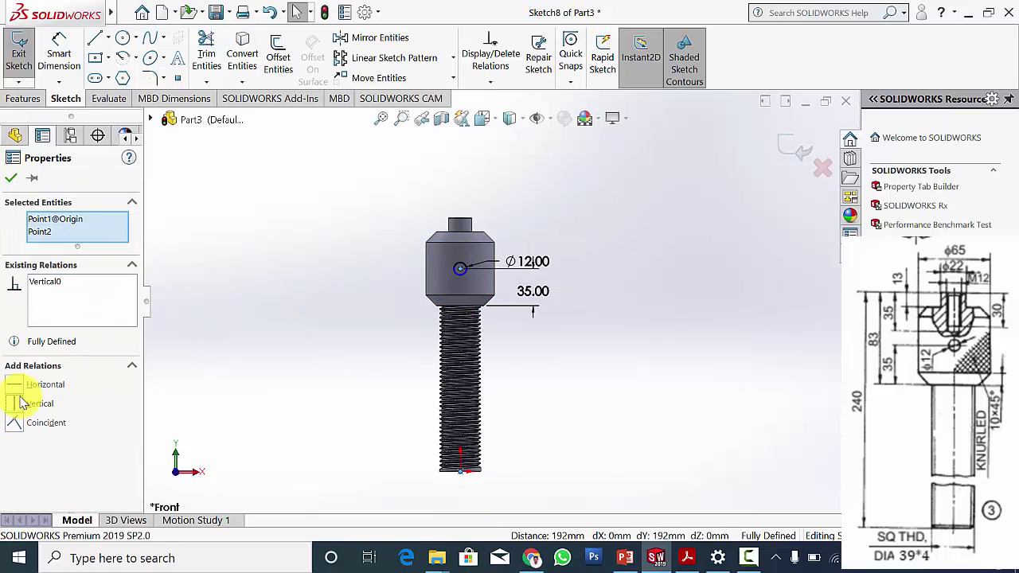
pyautogui.click(12, 179)
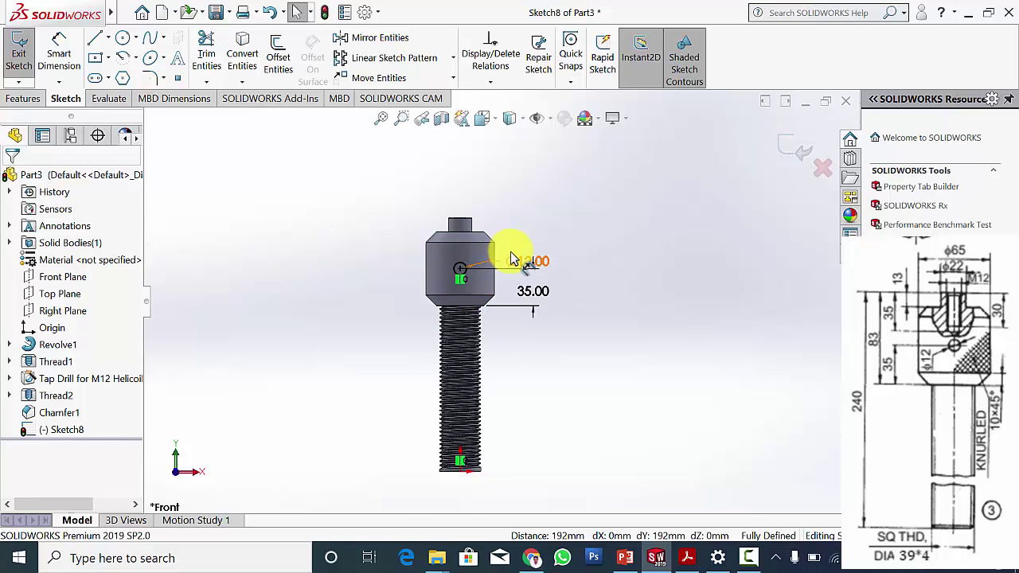
# Cut the 12 mm circle through the screw's head with a Mid Plane Extruded Cut 156 mm deep.
pyautogui.scroll(-5, 518, 254)
pyautogui.scroll(2, 334, 358)
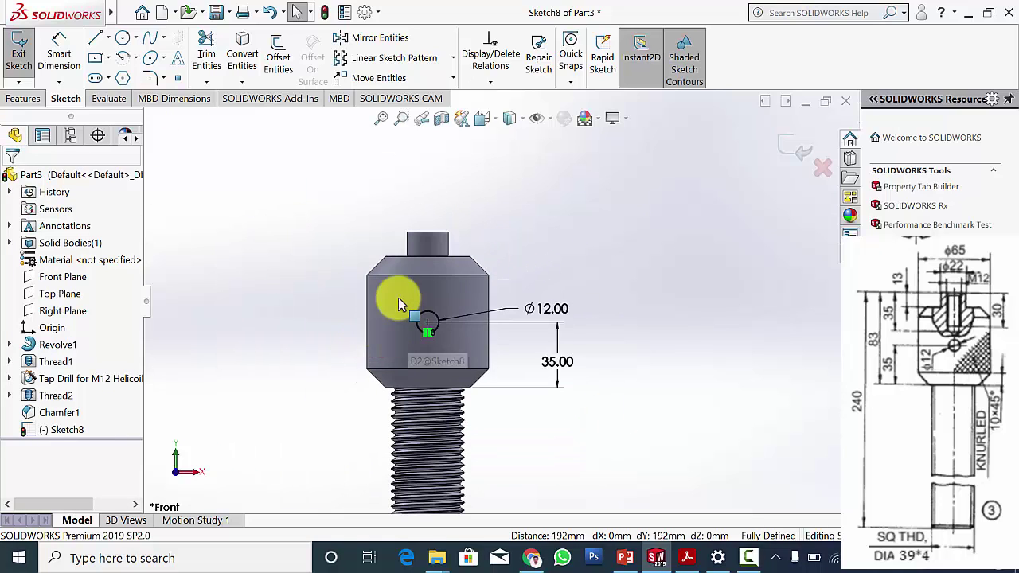
pyautogui.click(23, 99)
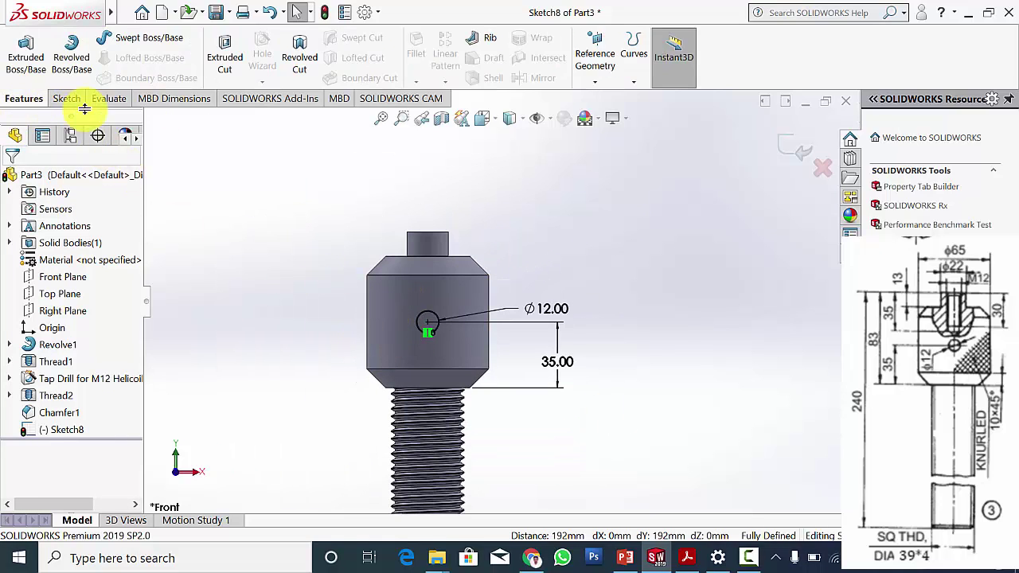
pyautogui.click(226, 57)
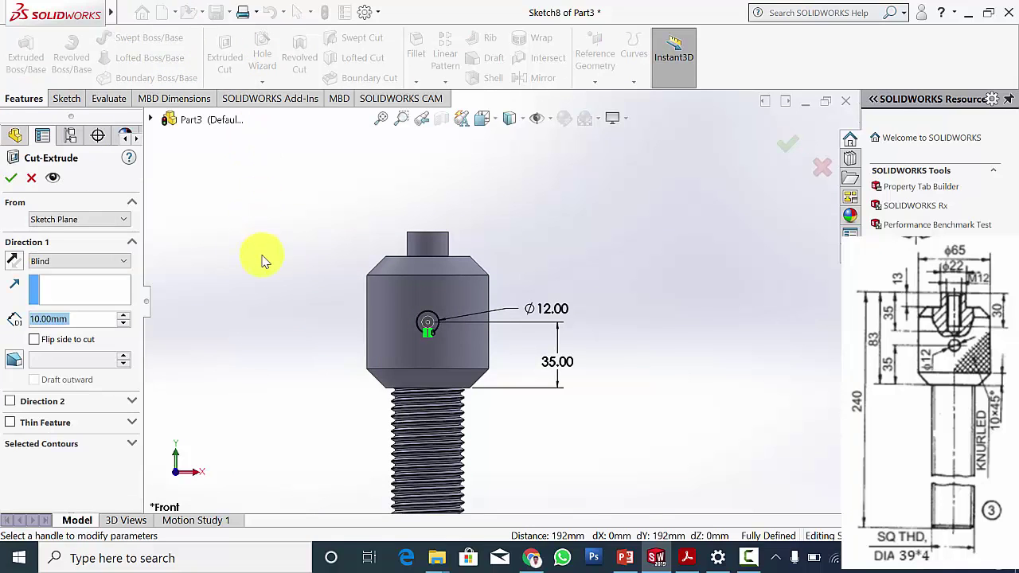
pyautogui.click(86, 269)
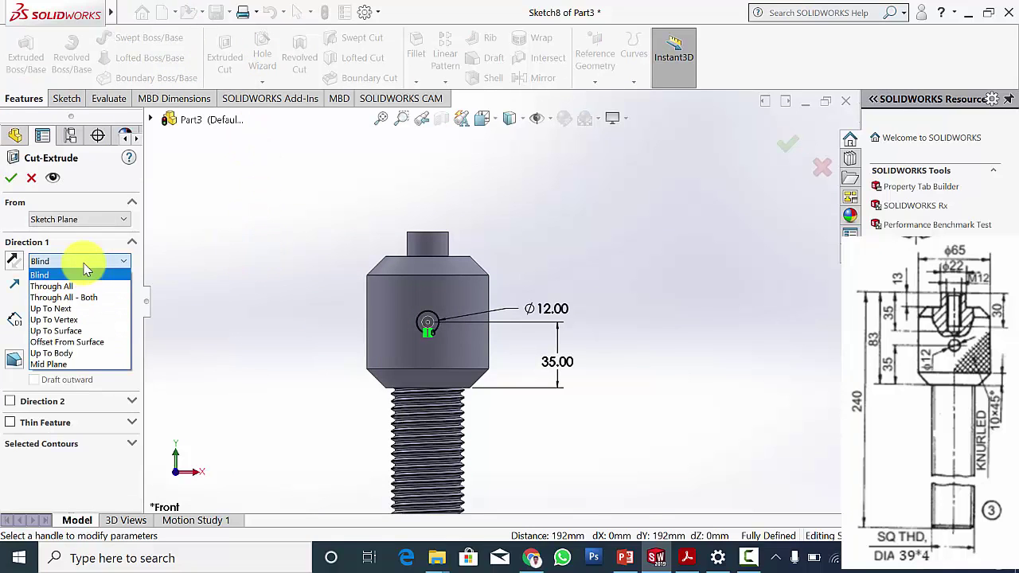
pyautogui.click(83, 363)
pyautogui.moveTo(319, 363); pyautogui.dragTo(457, 311, button='middle')
pyautogui.moveTo(447, 308); pyautogui.dragTo(404, 300)
pyautogui.click(10, 177)
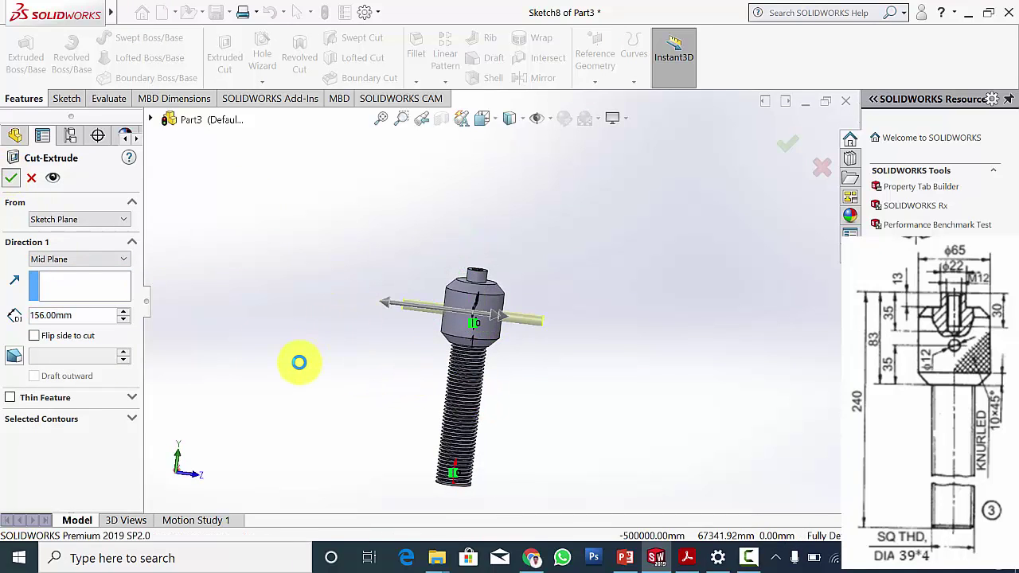
pyautogui.moveTo(533, 395); pyautogui.dragTo(433, 363, button='middle')
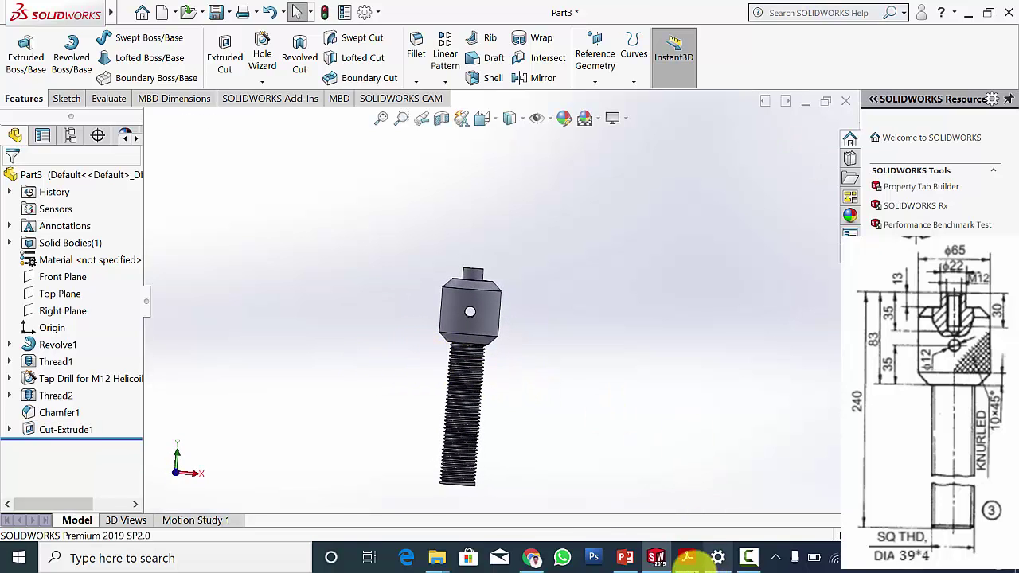
# Check the screw in the Screw Jack drawing and sketch a circle about 92 mm in diameter on the head's upper flat face, centred on the axis.
pyautogui.click(686, 557)
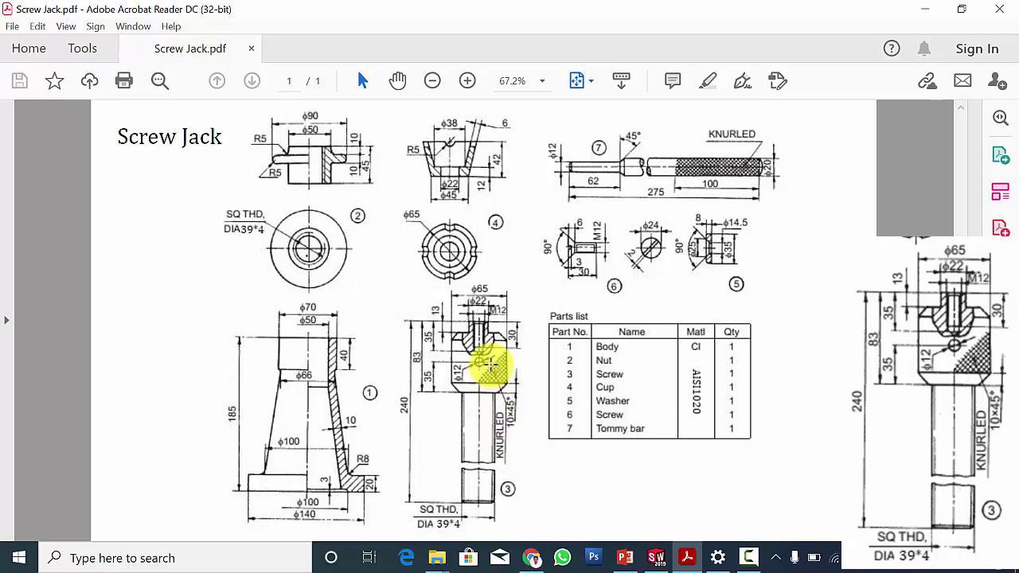
pyautogui.click(656, 557)
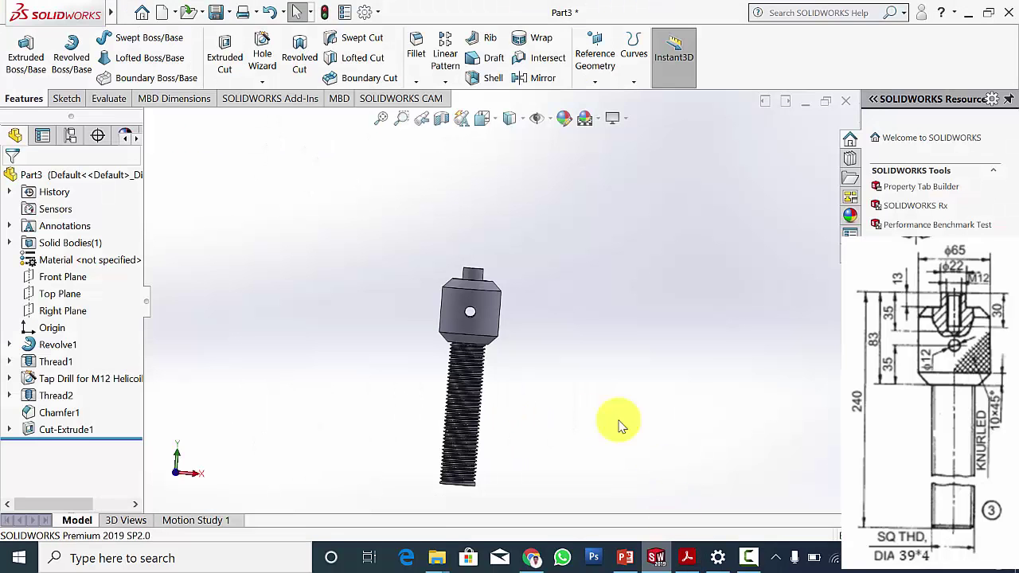
pyautogui.moveTo(560, 263); pyautogui.dragTo(552, 364, button='middle')
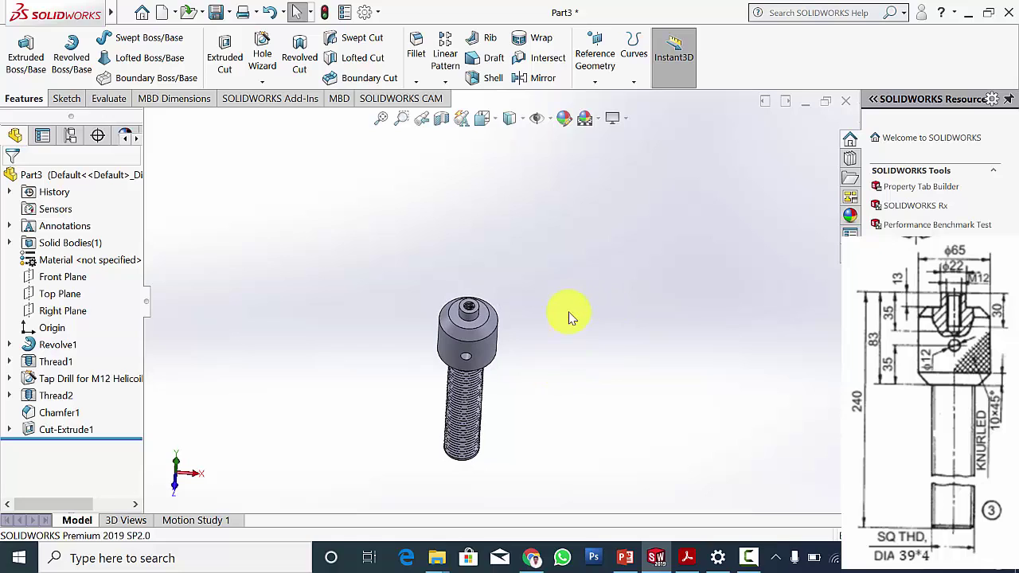
pyautogui.click(485, 321)
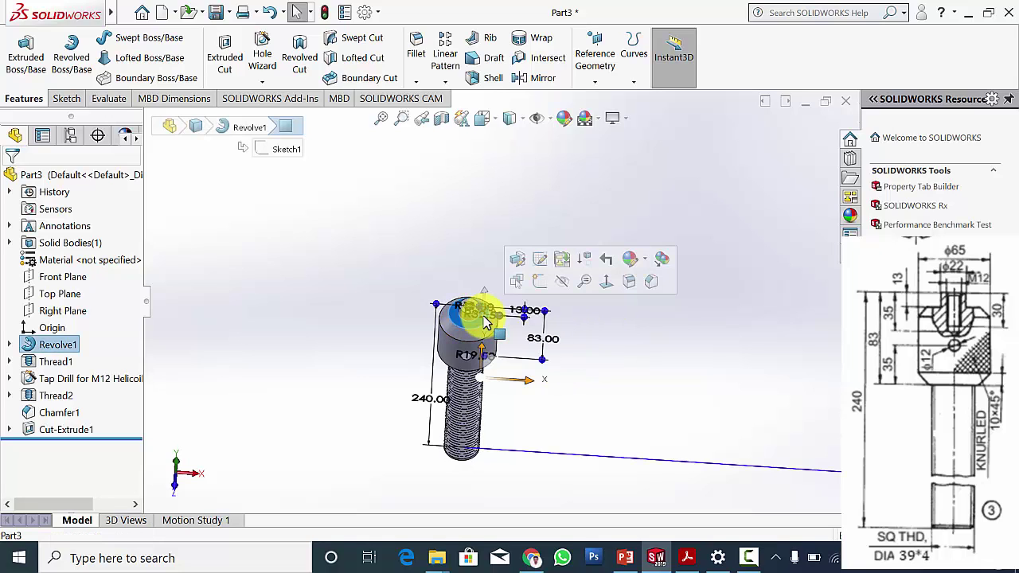
pyautogui.click(540, 286)
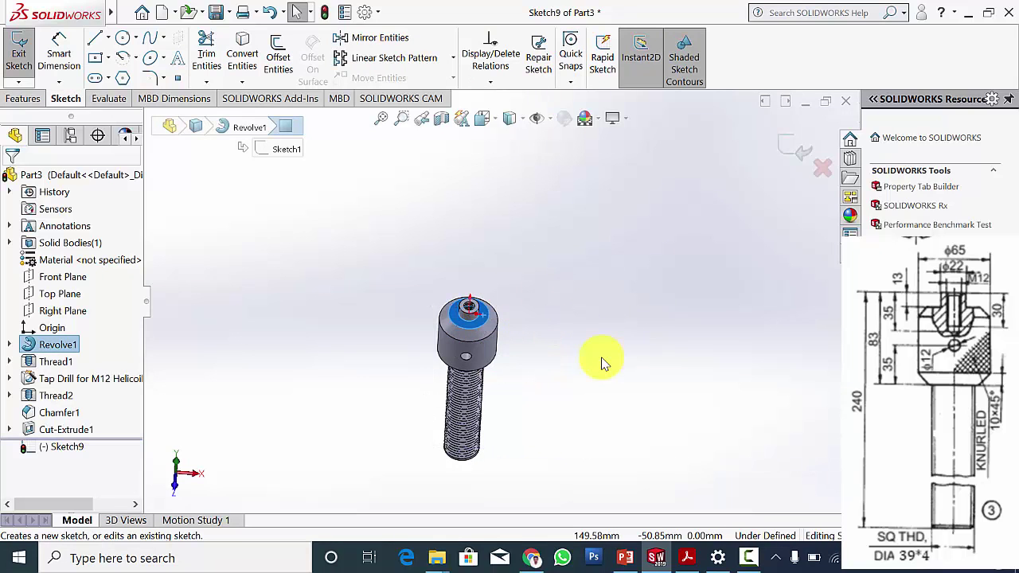
pyautogui.click(123, 38)
pyautogui.click(503, 302)
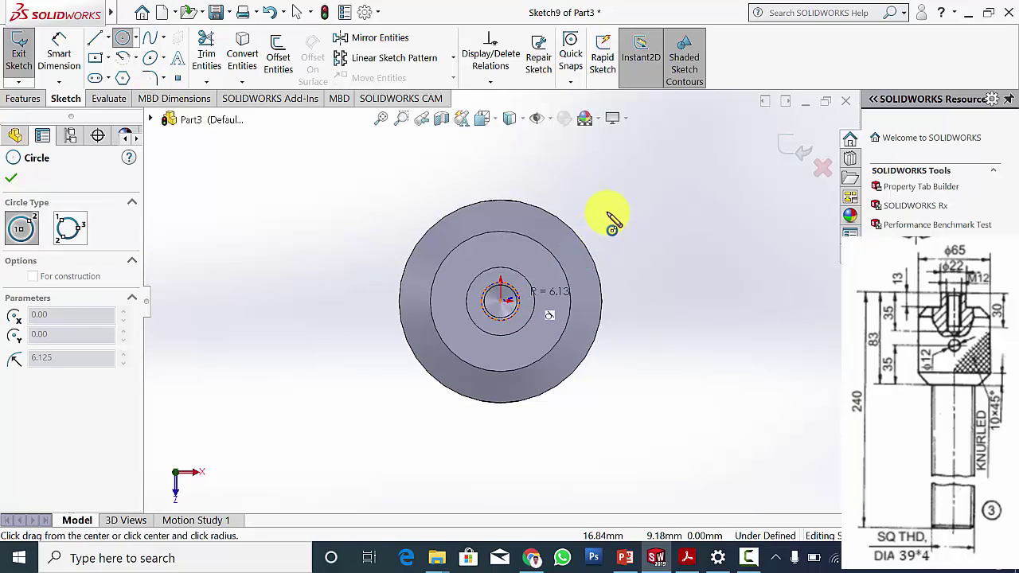
pyautogui.click(633, 239)
pyautogui.press('Escape')
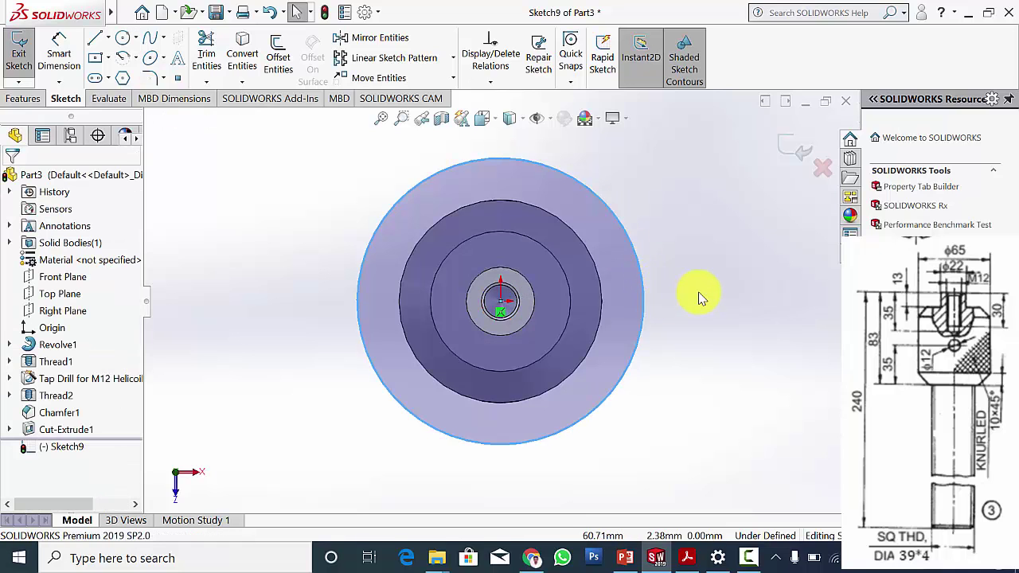
# Make the new circle concentric and coradial with the outer circular edge of the screw's head.
pyautogui.click(615, 215)
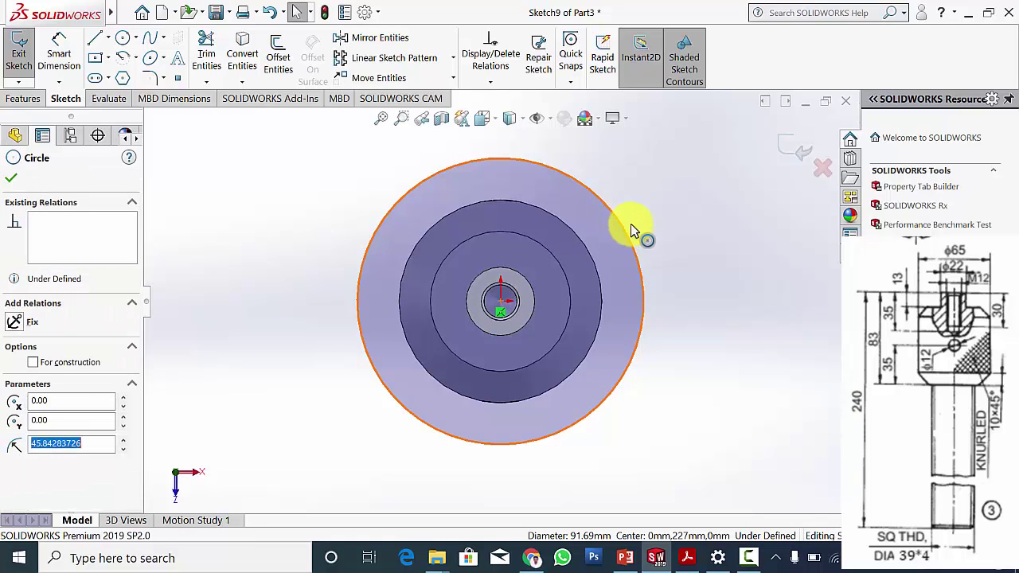
pyautogui.keyDown('ctrl'); pyautogui.click(600, 259); pyautogui.keyUp('ctrl')
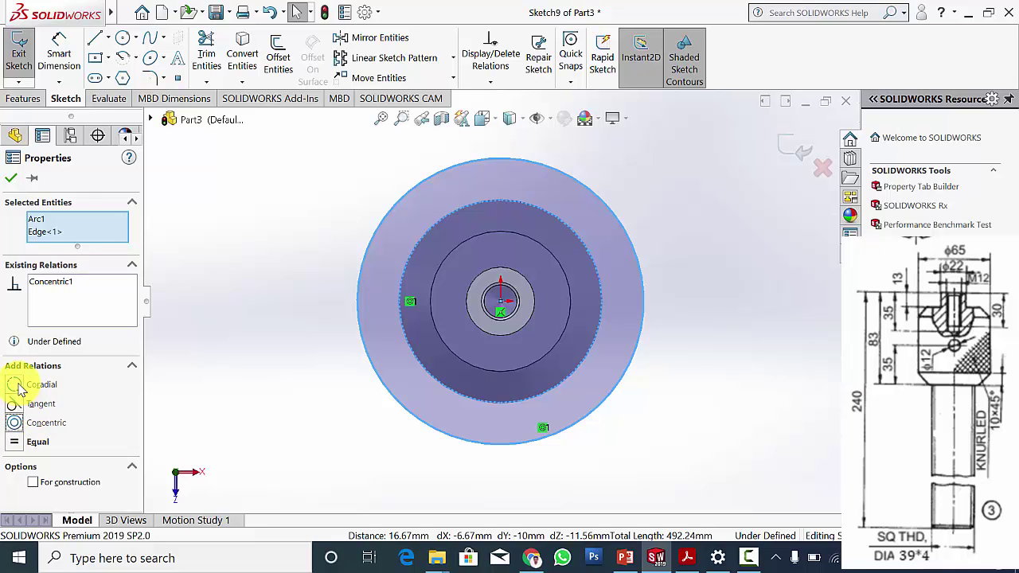
pyautogui.click(18, 385)
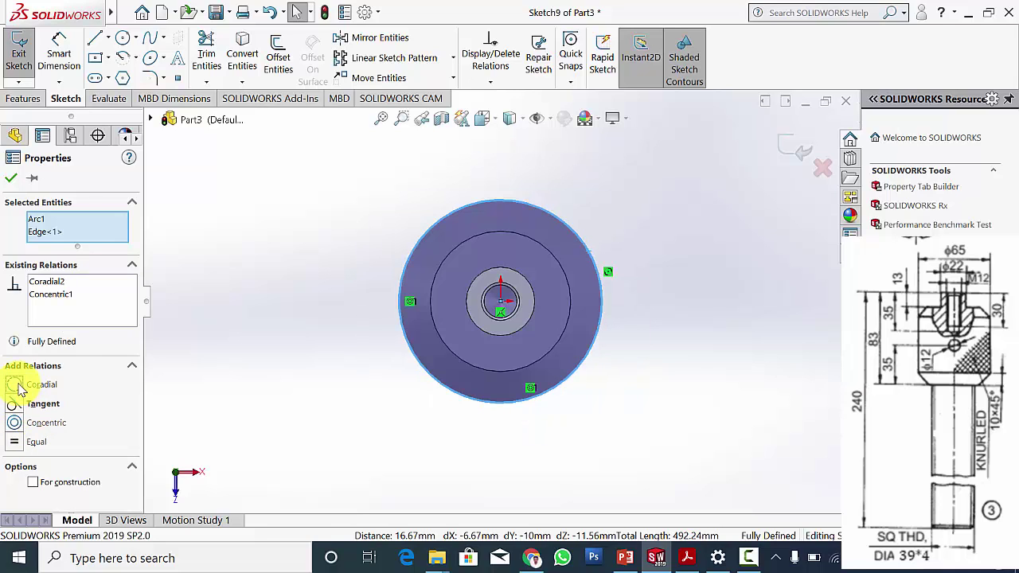
# Start a constant-pitch Helix from the head-sized circle and reverse its direction so it runs down along the screw's head.
pyautogui.click(17, 181)
pyautogui.moveTo(318, 467); pyautogui.dragTo(502, 221, button='middle')
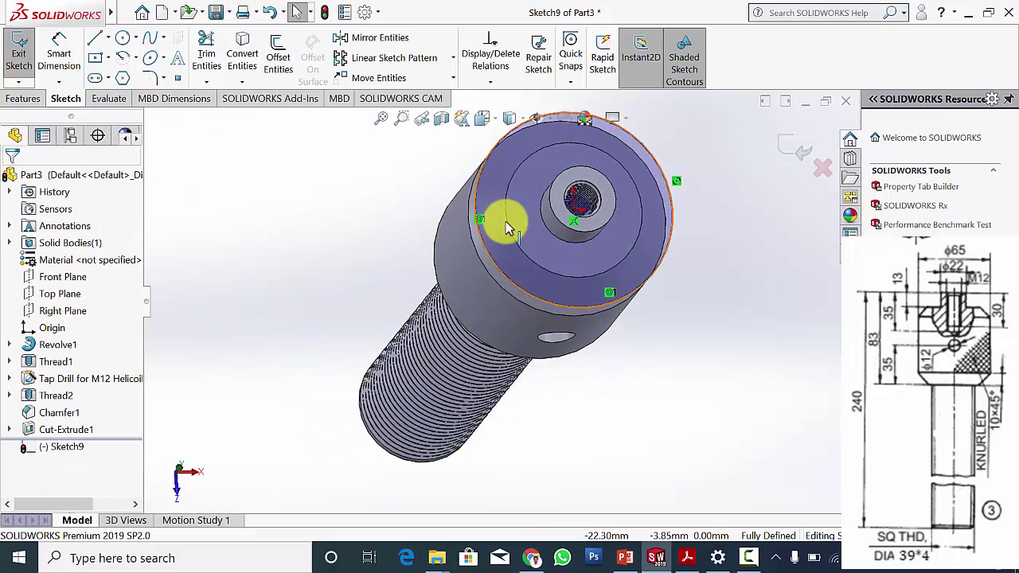
pyautogui.click(24, 99)
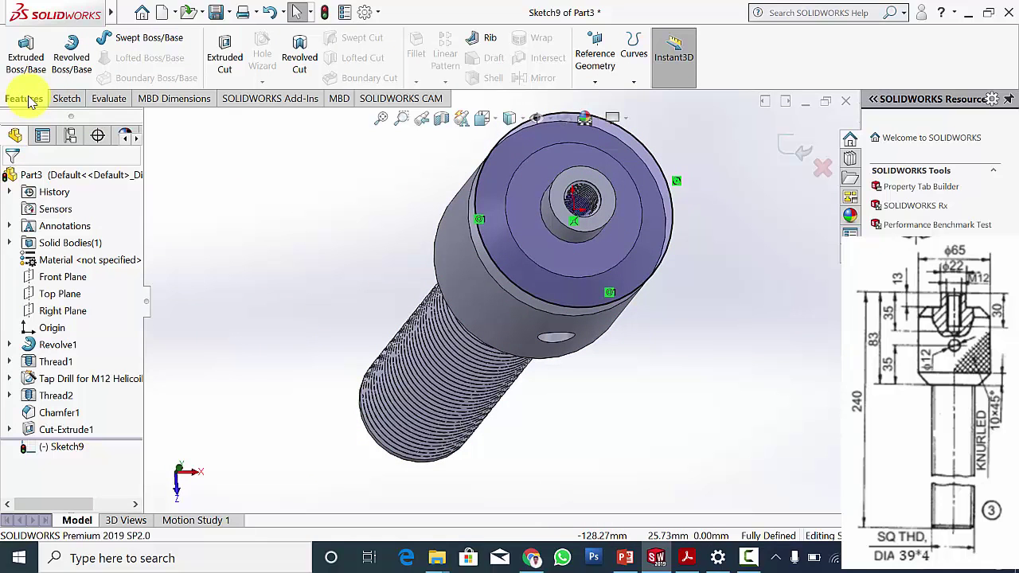
pyautogui.click(637, 79)
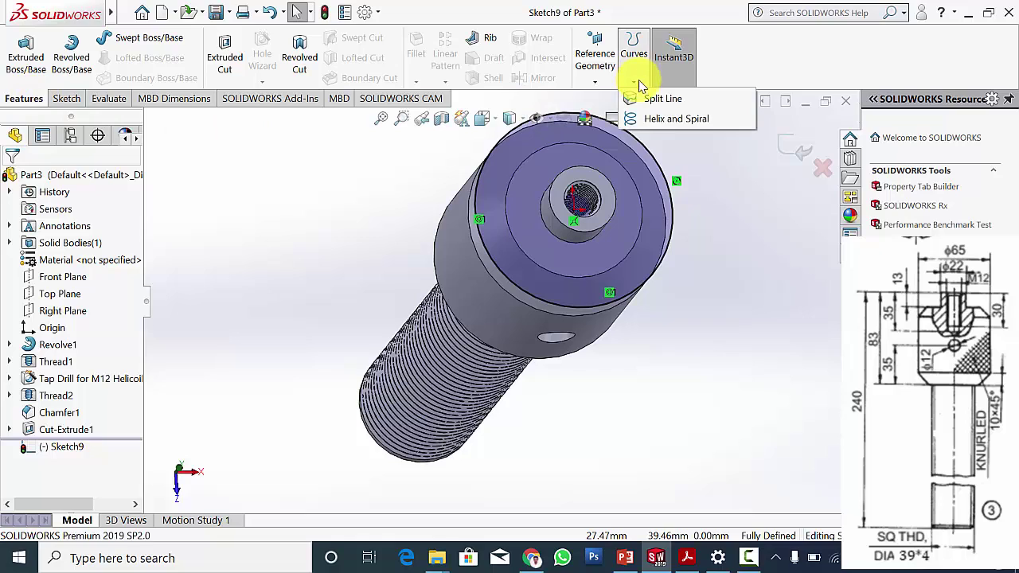
pyautogui.click(661, 119)
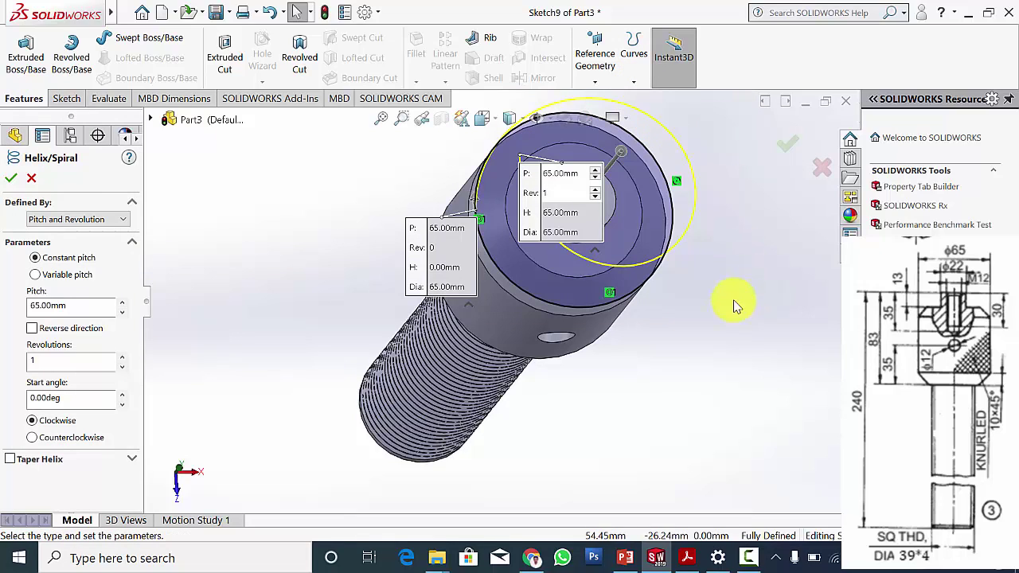
pyautogui.moveTo(644, 410); pyautogui.dragTo(715, 346, button='middle')
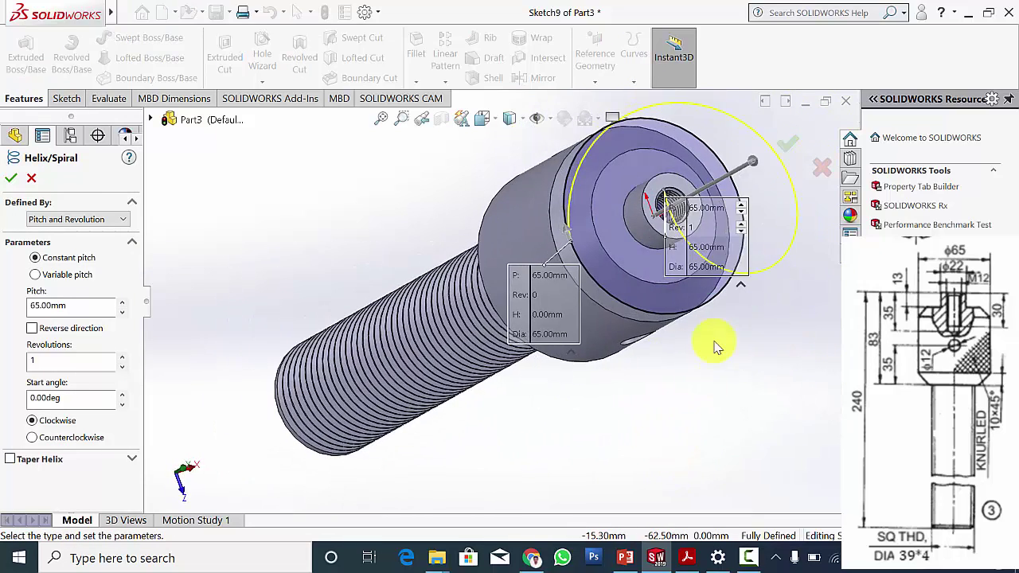
pyautogui.moveTo(755, 170); pyautogui.dragTo(585, 294)
# Check the screw in the Screw Jack drawing and create the helix with a 70 mm pitch and 1 revolution.
pyautogui.click(70, 310)
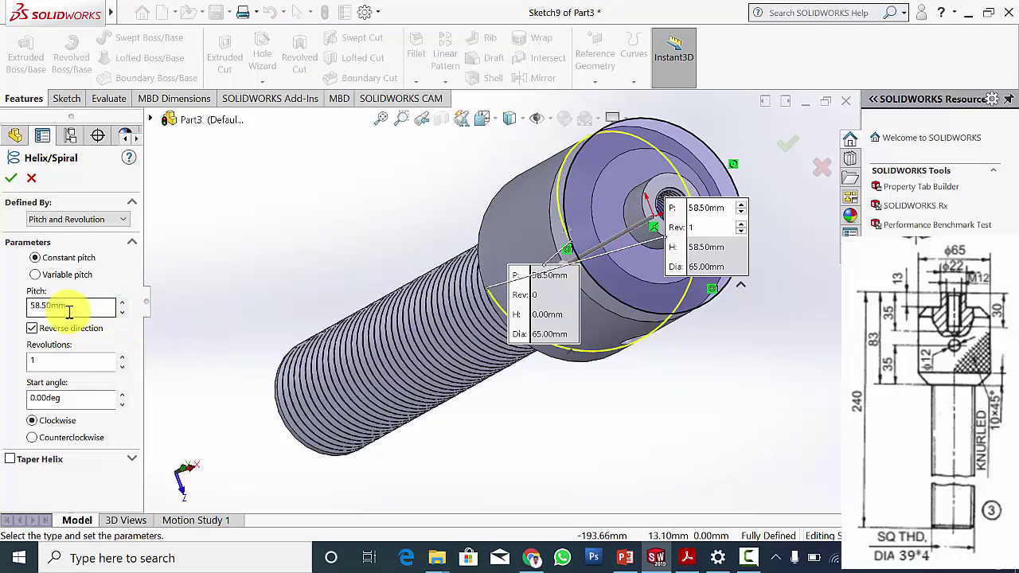
pyautogui.moveTo(70, 309); pyautogui.dragTo(11, 300)
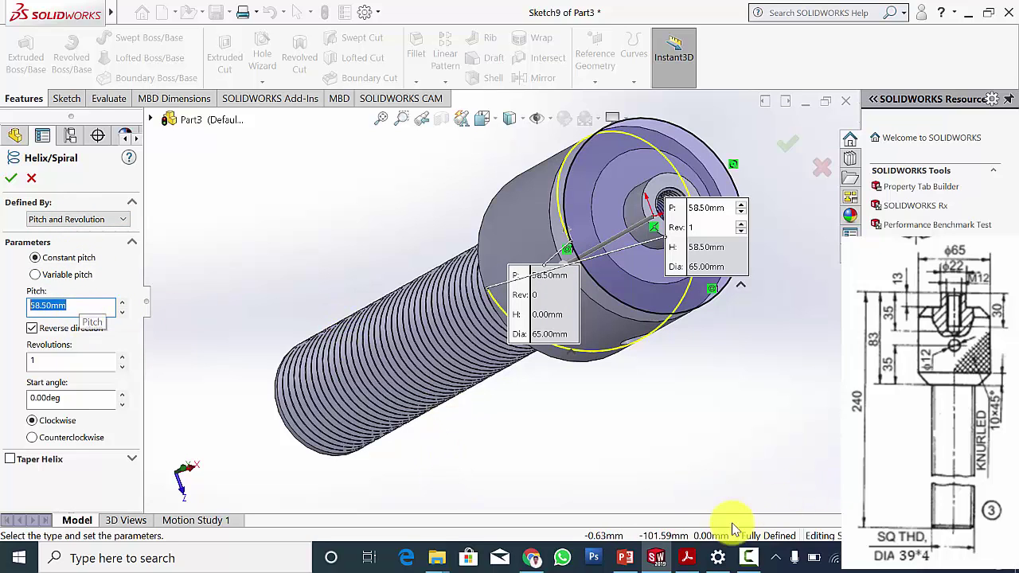
pyautogui.click(686, 558)
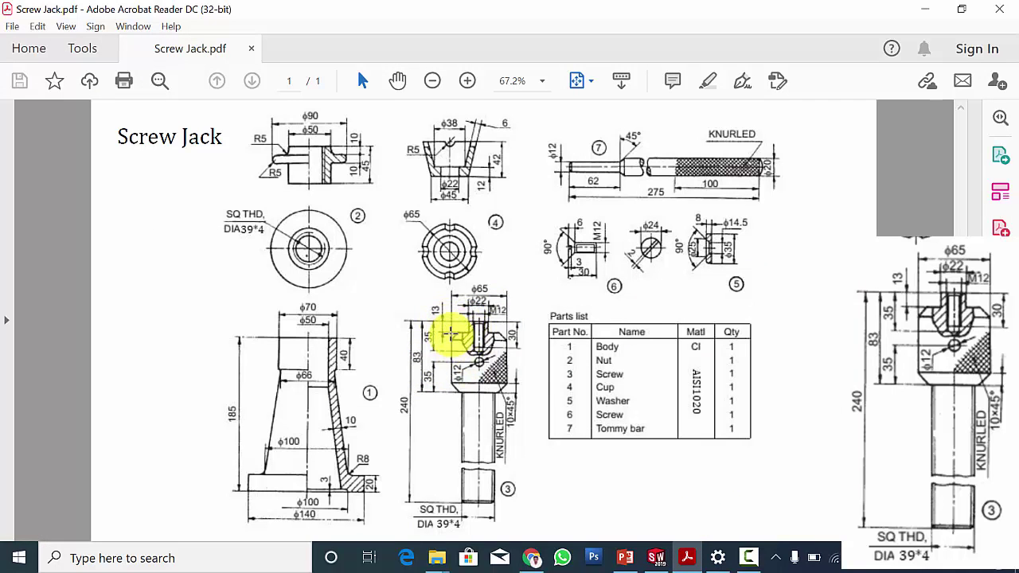
pyautogui.click(656, 559)
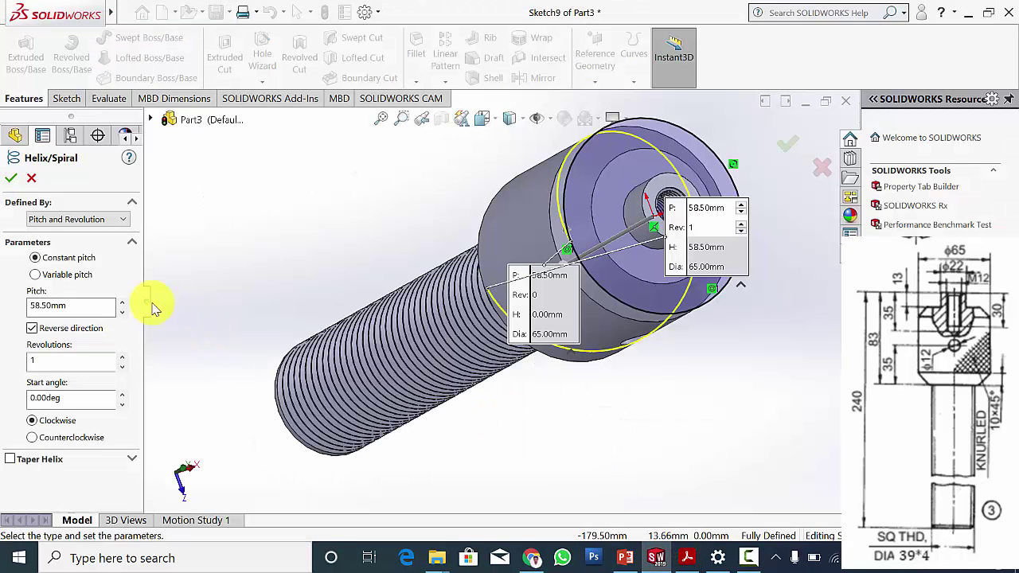
pyautogui.doubleClick(77, 308)
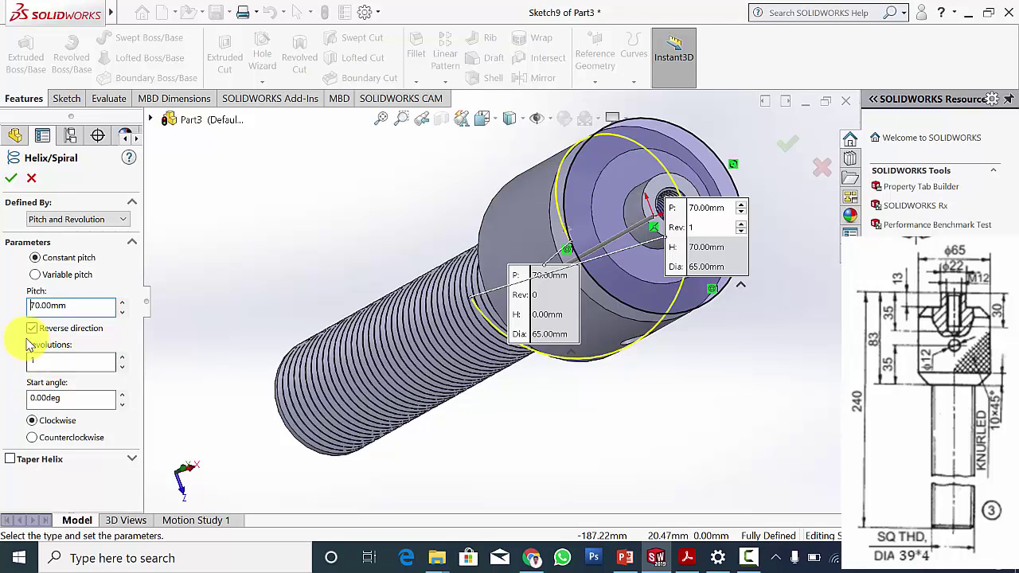
pyautogui.click(12, 182)
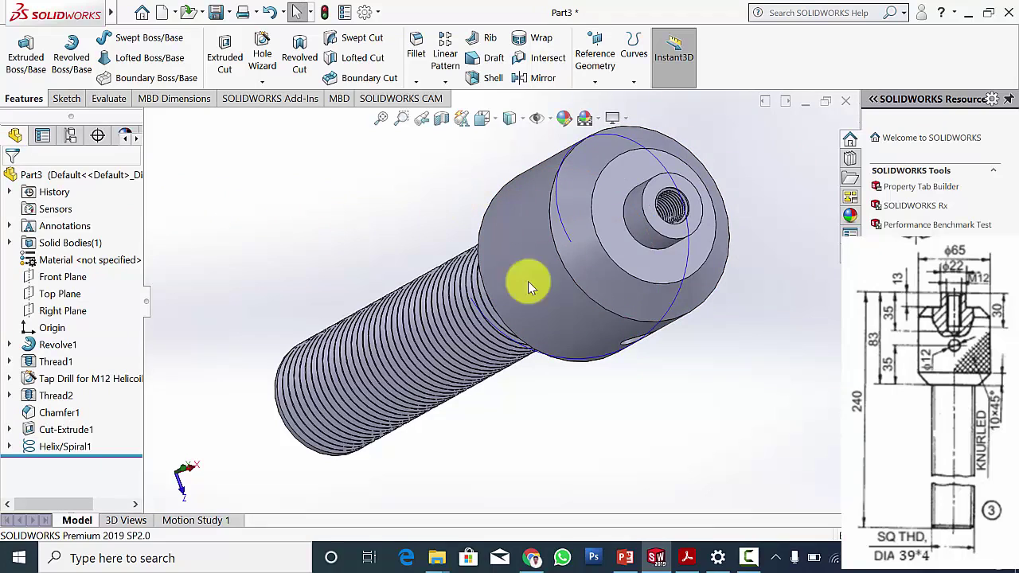
# Sketch a center rectangle about 13 by 14 mm on the plane of the head's upper flat face, outside the head's outline.
pyautogui.click(706, 348)
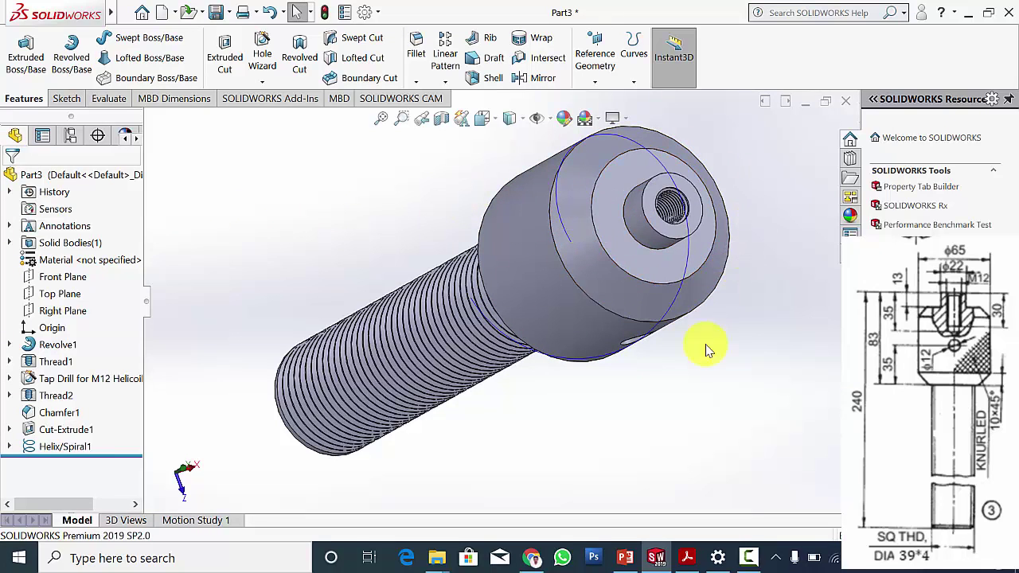
pyautogui.click(620, 232)
pyautogui.click(678, 193)
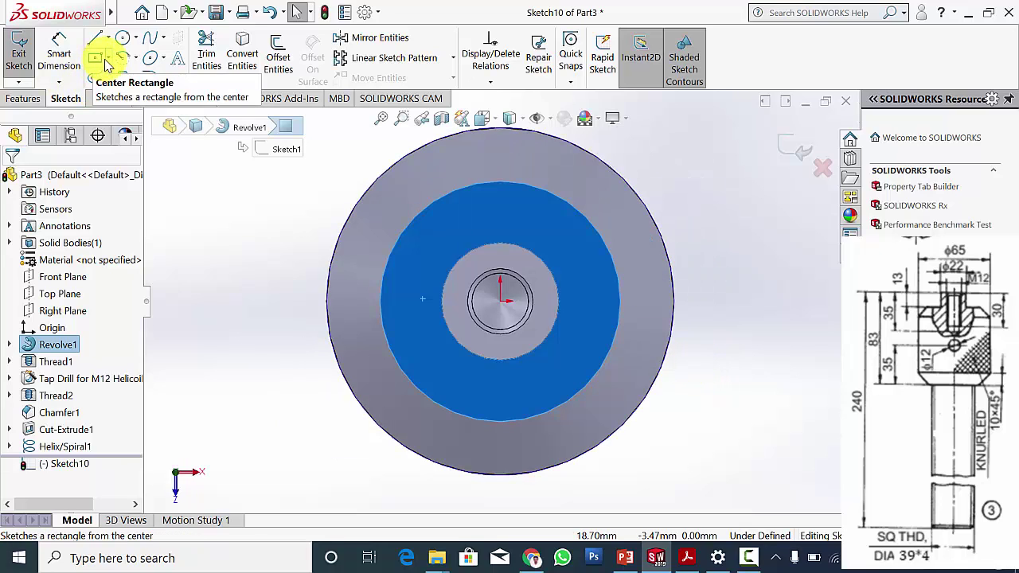
pyautogui.click(111, 62)
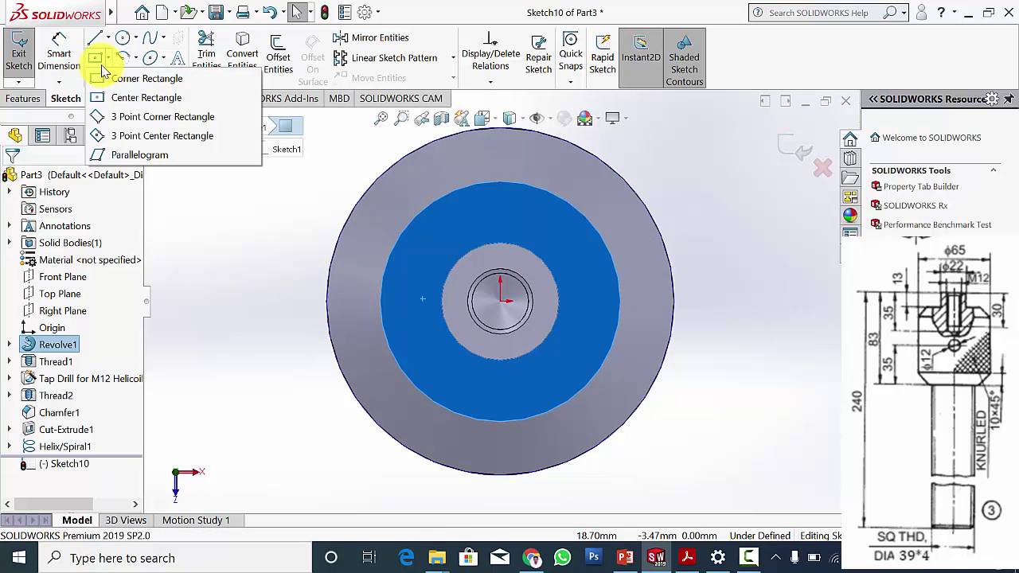
pyautogui.click(114, 97)
pyautogui.scroll(3, 618, 210)
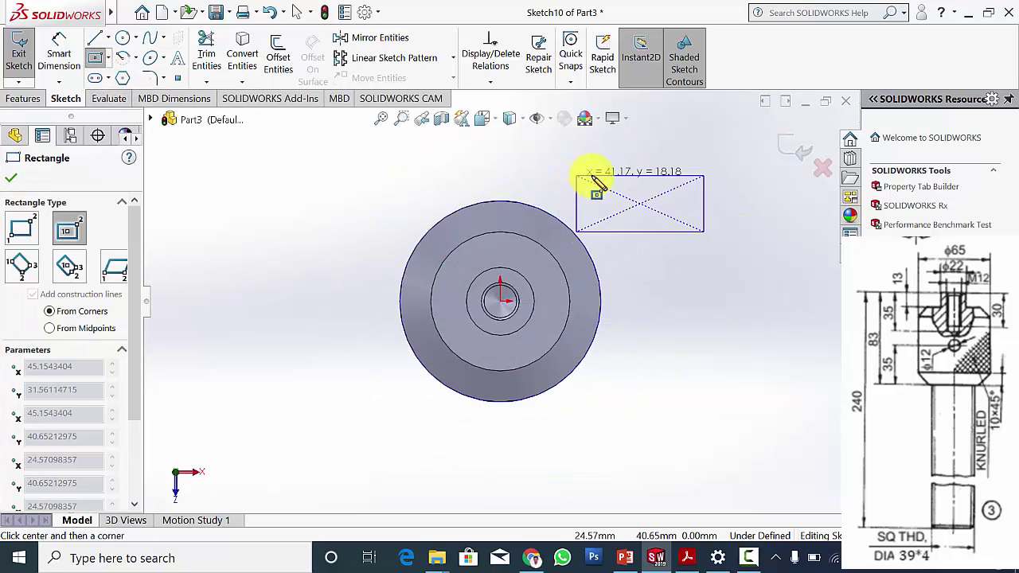
pyautogui.click(620, 183)
pyautogui.press('Escape')
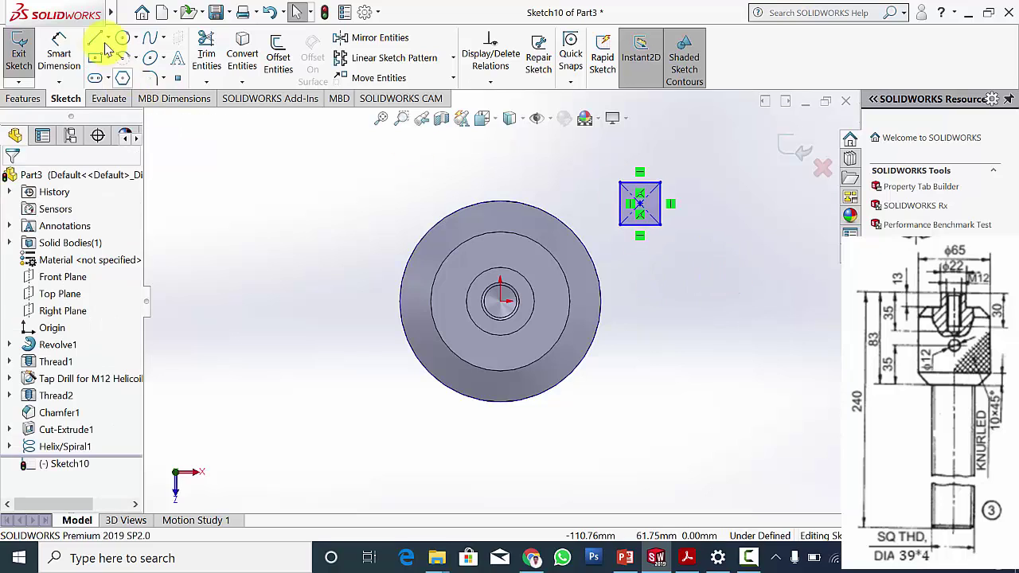
# Dimension the small rectangle 1 mm wide and 1 mm high.
pyautogui.click(68, 49)
pyautogui.click(641, 231)
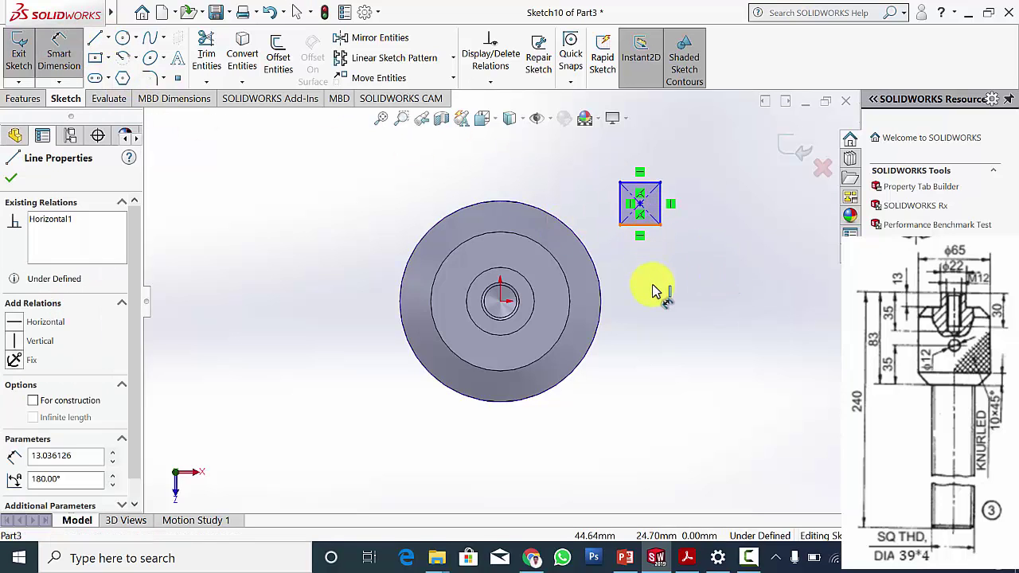
pyautogui.click(651, 288)
pyautogui.write('13.036126mm')
pyautogui.press('Return')
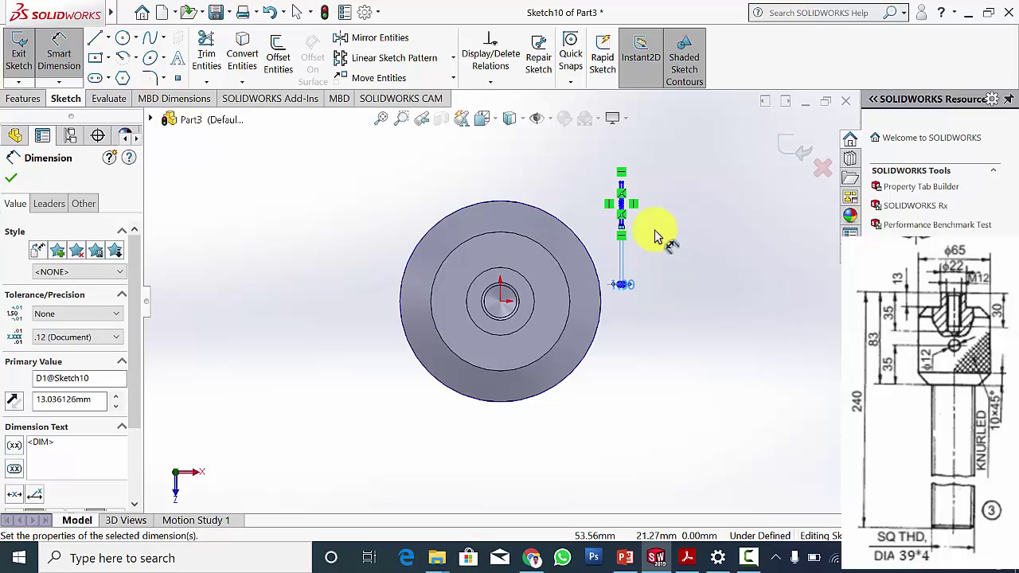
pyautogui.scroll(-4, 636, 226)
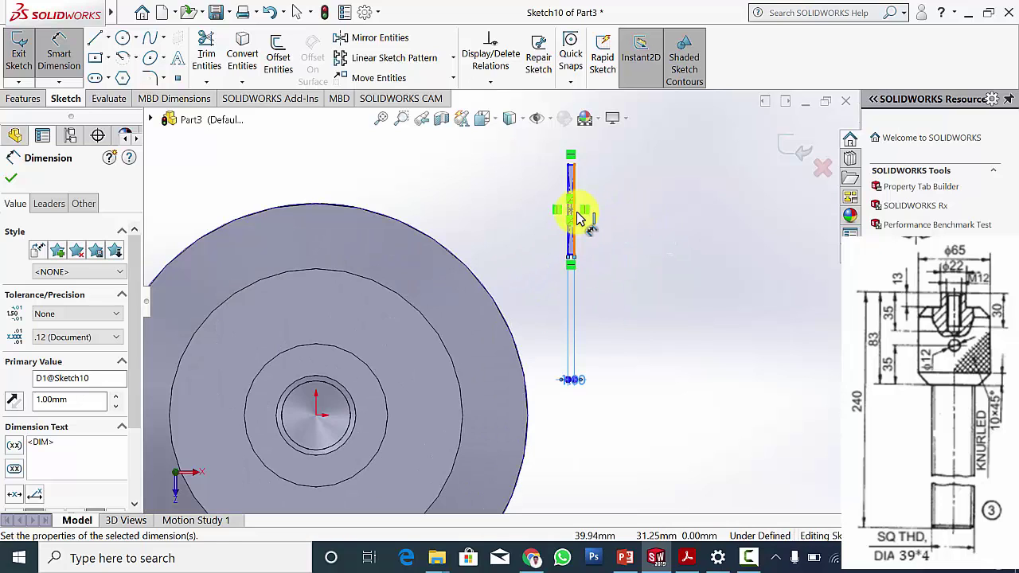
pyautogui.click(578, 217)
pyautogui.click(692, 279)
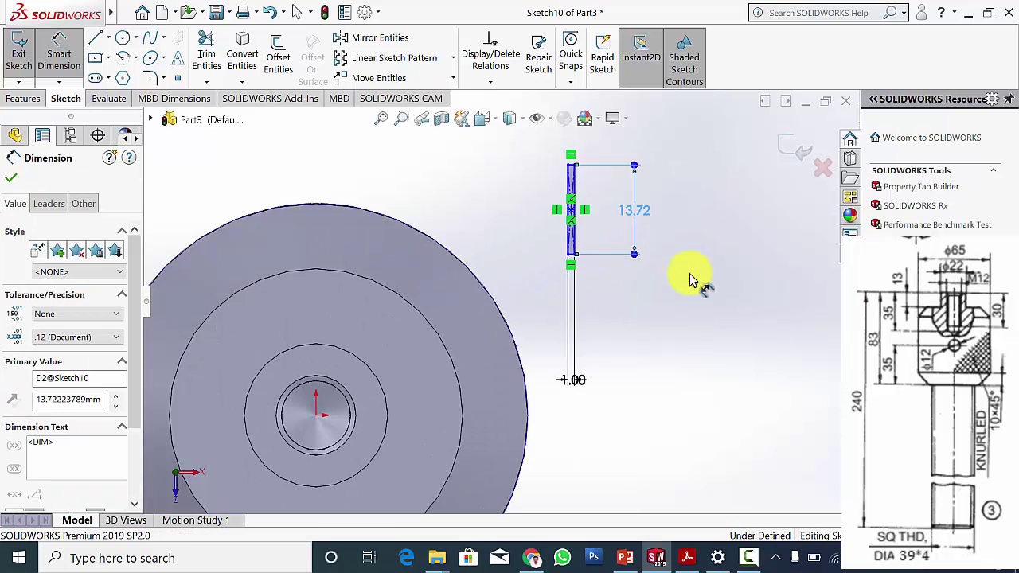
pyautogui.write('1')
pyautogui.press('Return')
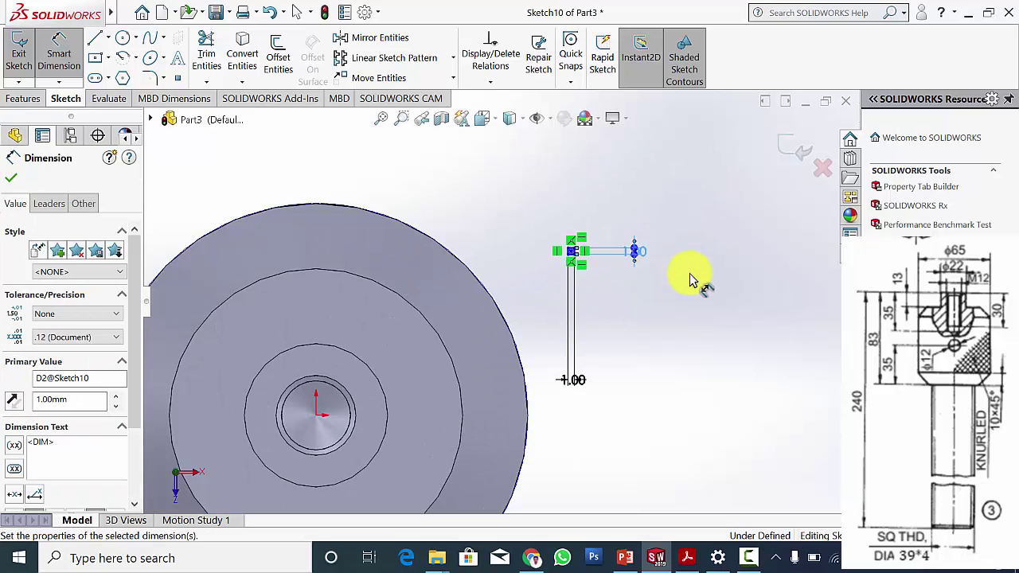
pyautogui.click(12, 180)
# Add a pierce relation between the square's centre point and the helix around the screw's head.
pyautogui.scroll(-5, 618, 282)
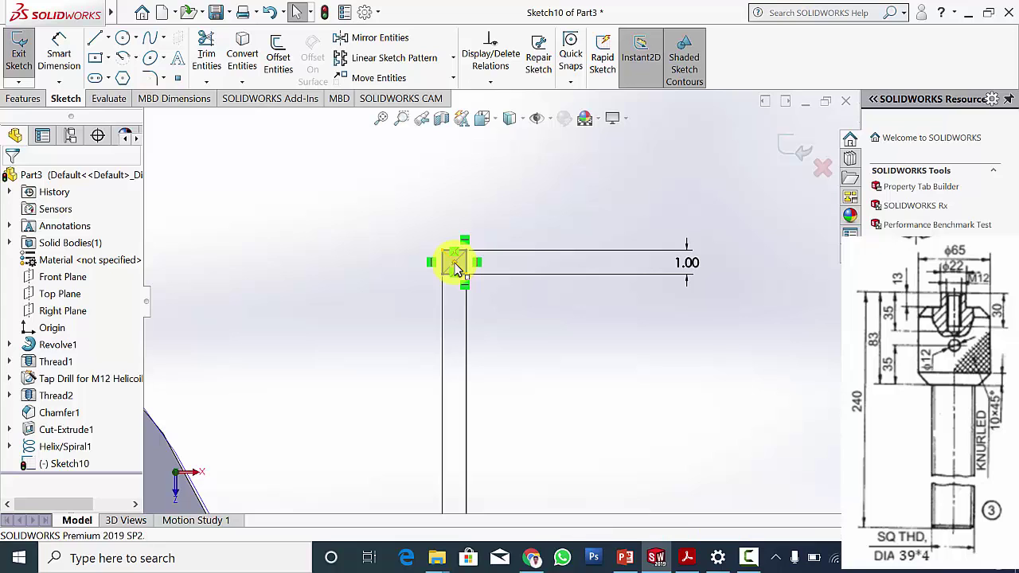
pyautogui.click(456, 269)
pyautogui.scroll(8, 381, 293)
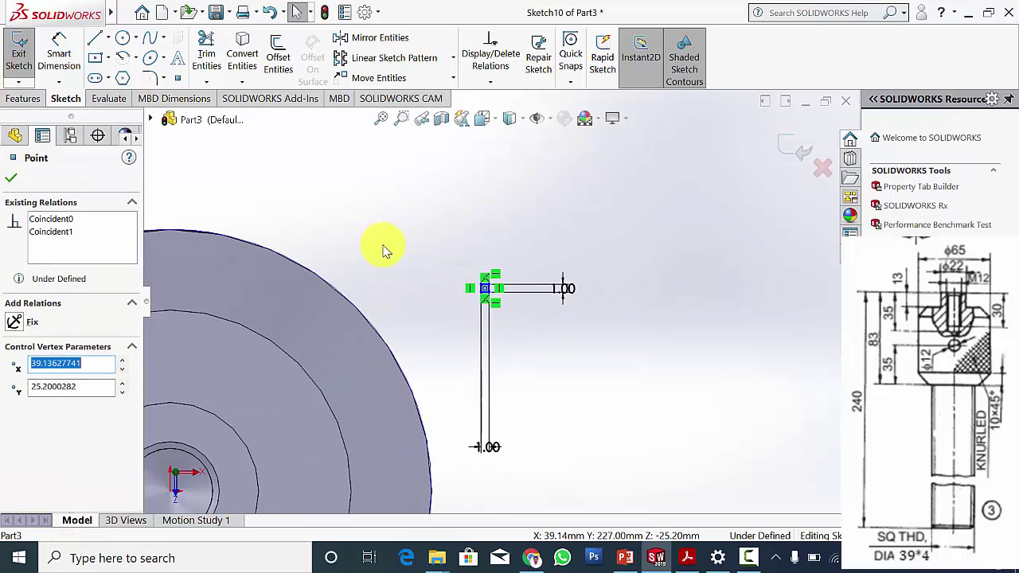
pyautogui.moveTo(379, 230)
pyautogui.mouseDown(button='middle')
pyautogui.moveTo(371, 210)
pyautogui.moveTo(396, 226)
pyautogui.mouseUp(button='middle')
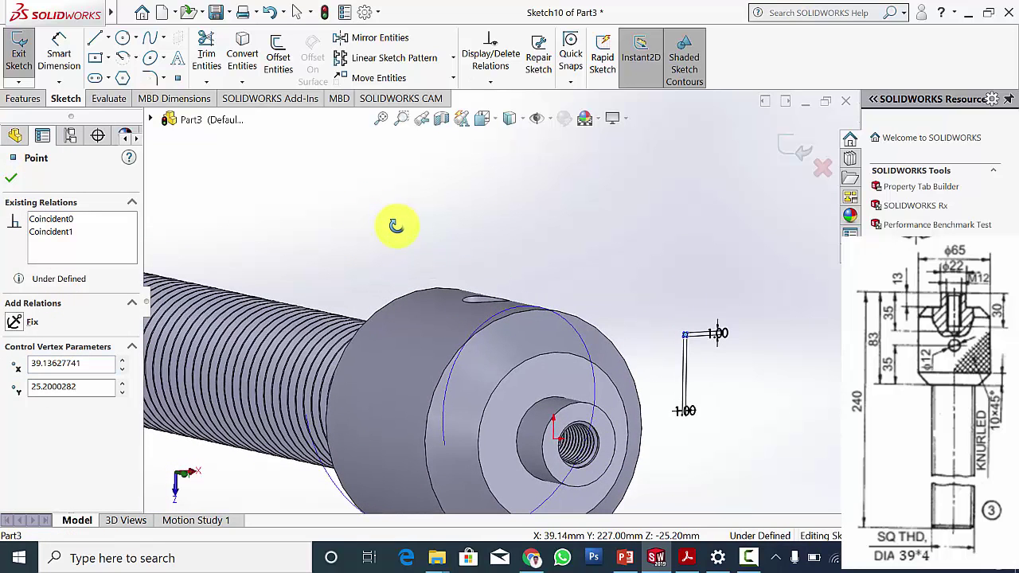
pyautogui.keyDown('ctrl'); pyautogui.click(587, 355); pyautogui.keyUp('ctrl')
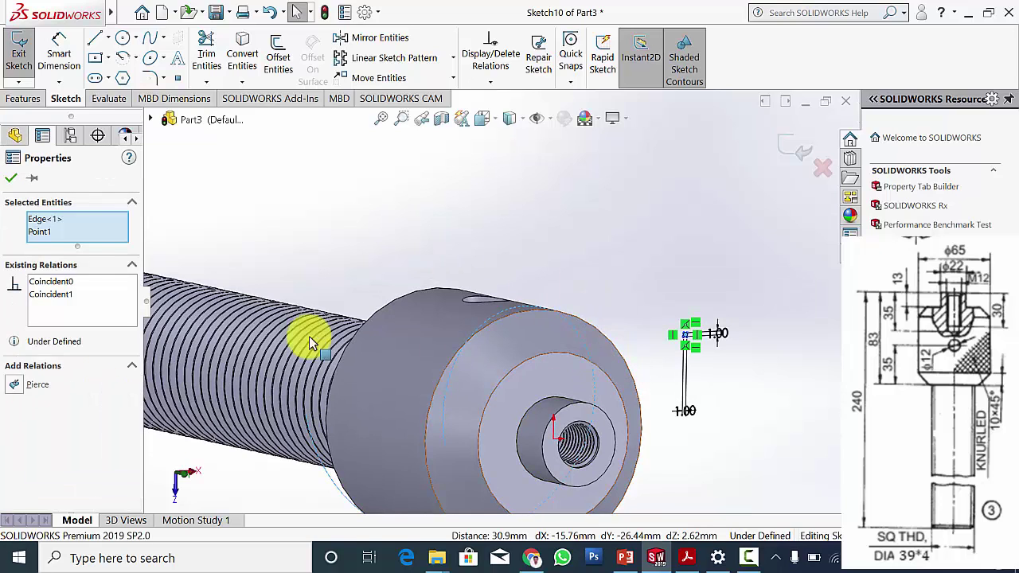
pyautogui.click(15, 385)
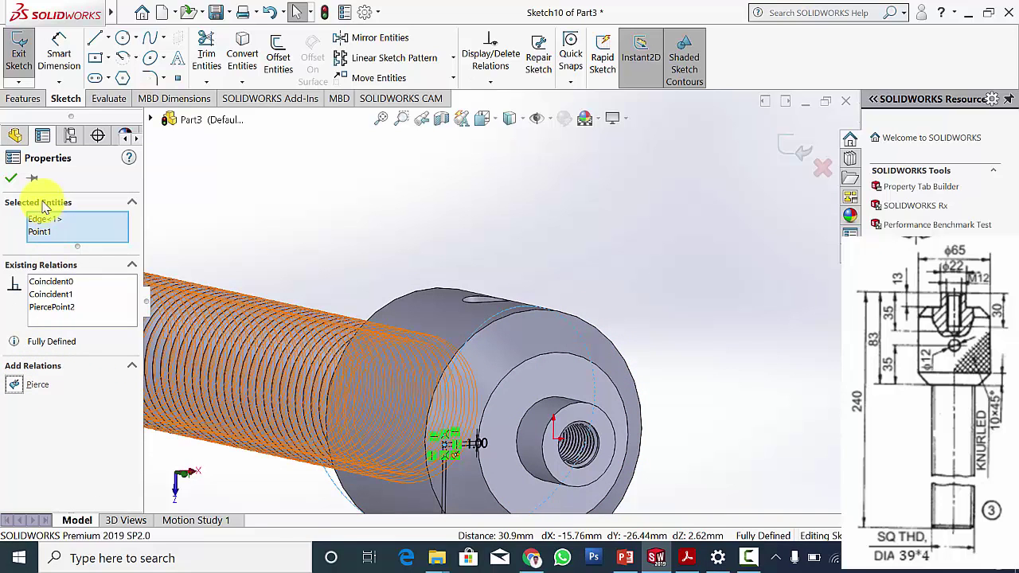
pyautogui.click(12, 185)
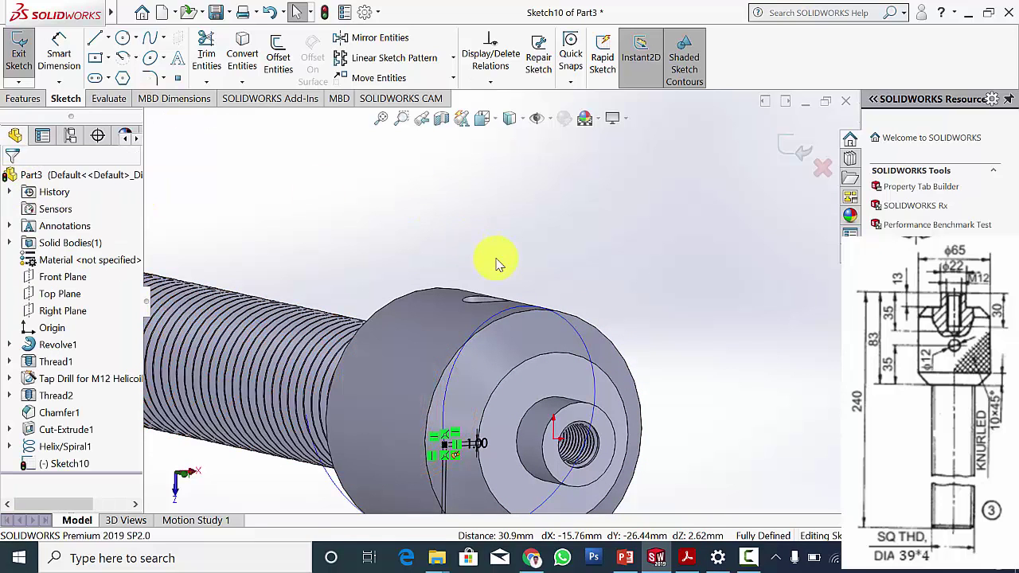
# Close the sketch and make a Swept Cut in the screw's head with the 1 mm square as profile and the helix as path.
pyautogui.moveTo(518, 246); pyautogui.dragTo(555, 282, button='middle')
pyautogui.scroll(2, 557, 287)
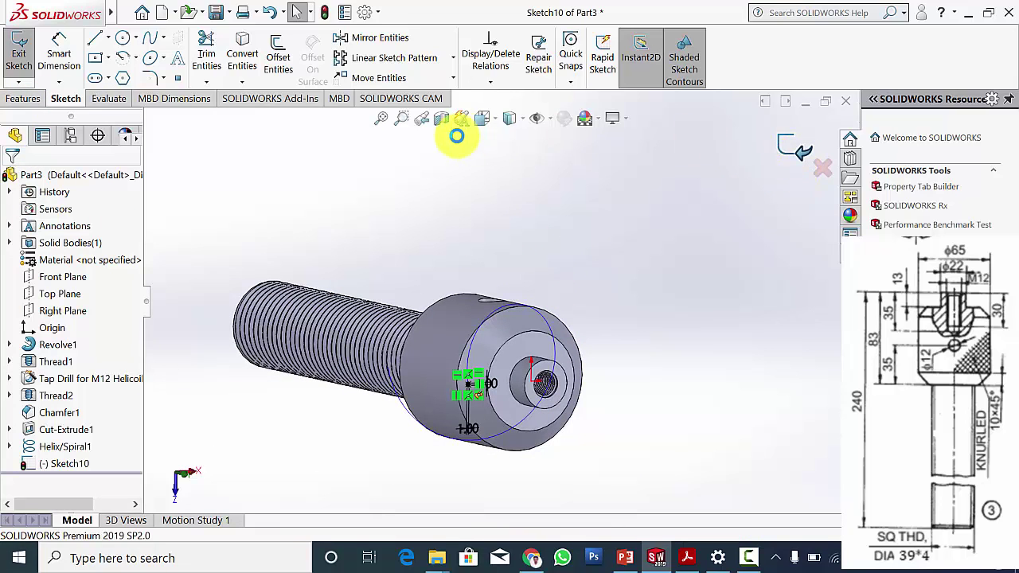
pyautogui.click(18, 52)
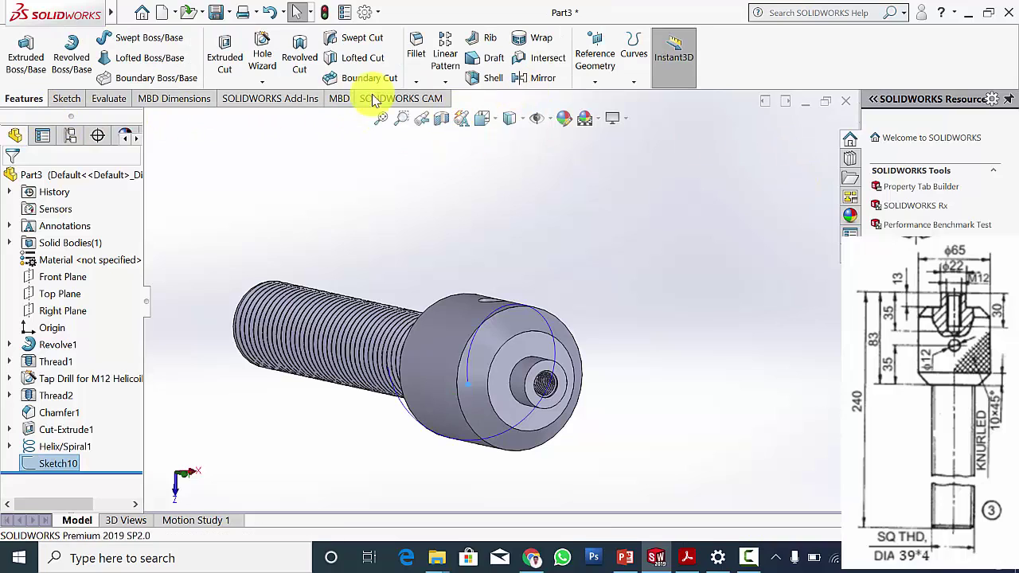
pyautogui.click(360, 41)
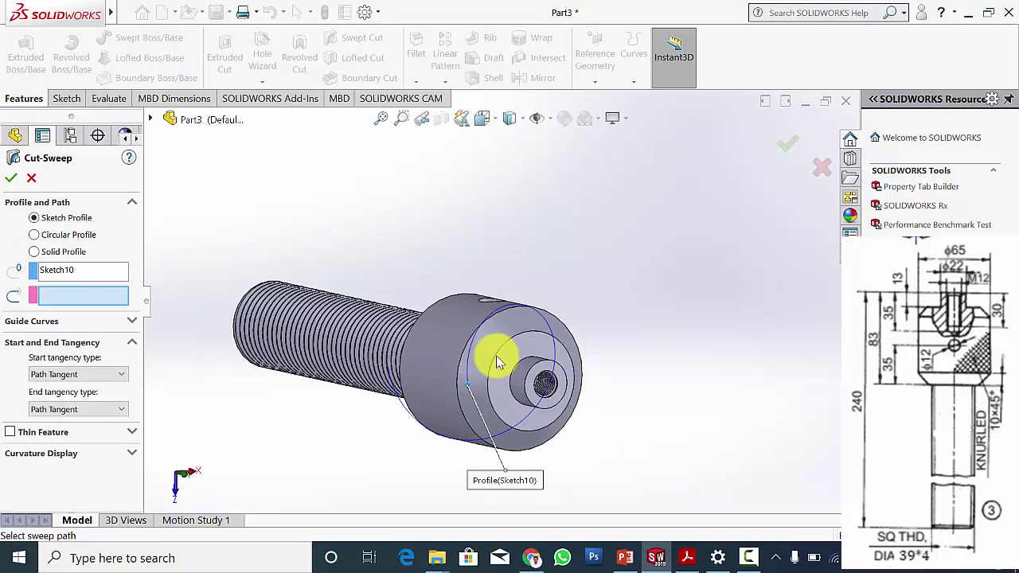
pyautogui.click(64, 275)
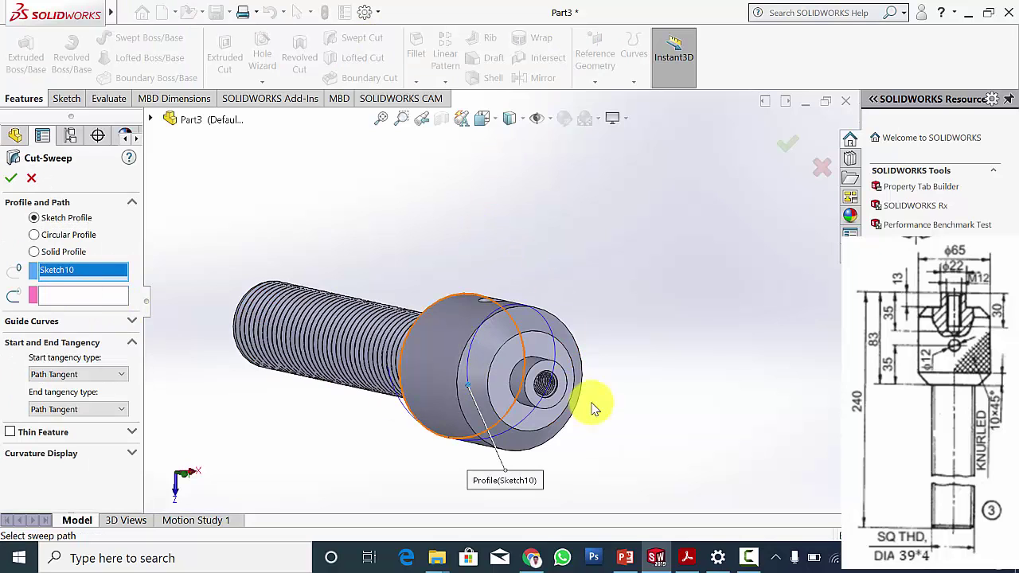
pyautogui.scroll(-5, 456, 382)
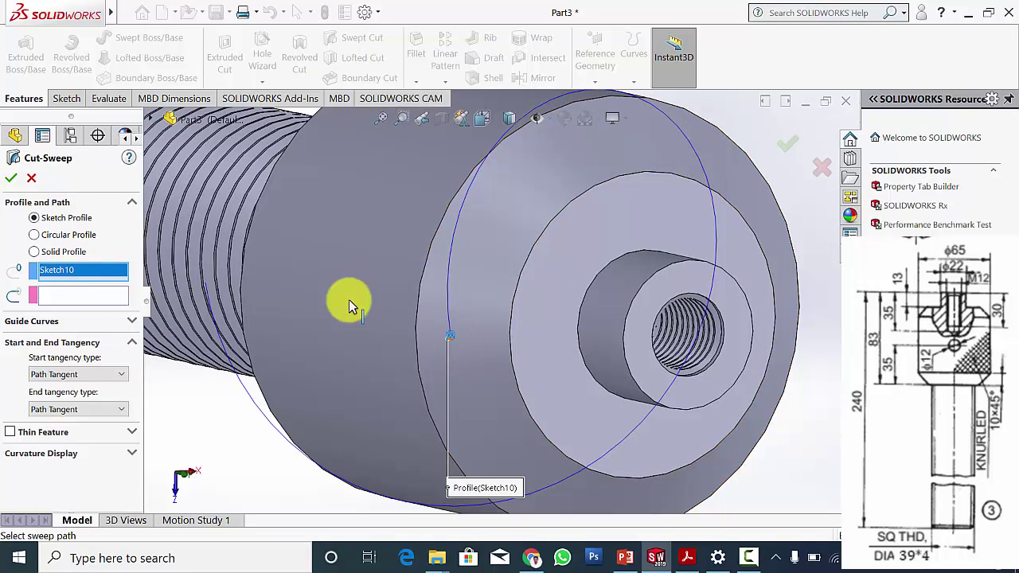
pyautogui.click(83, 296)
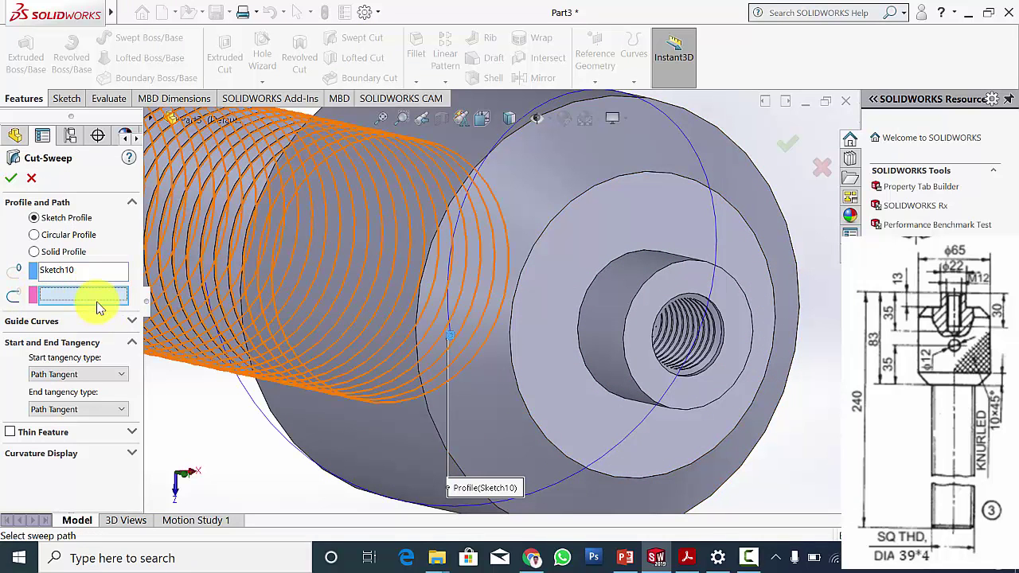
pyautogui.click(713, 185)
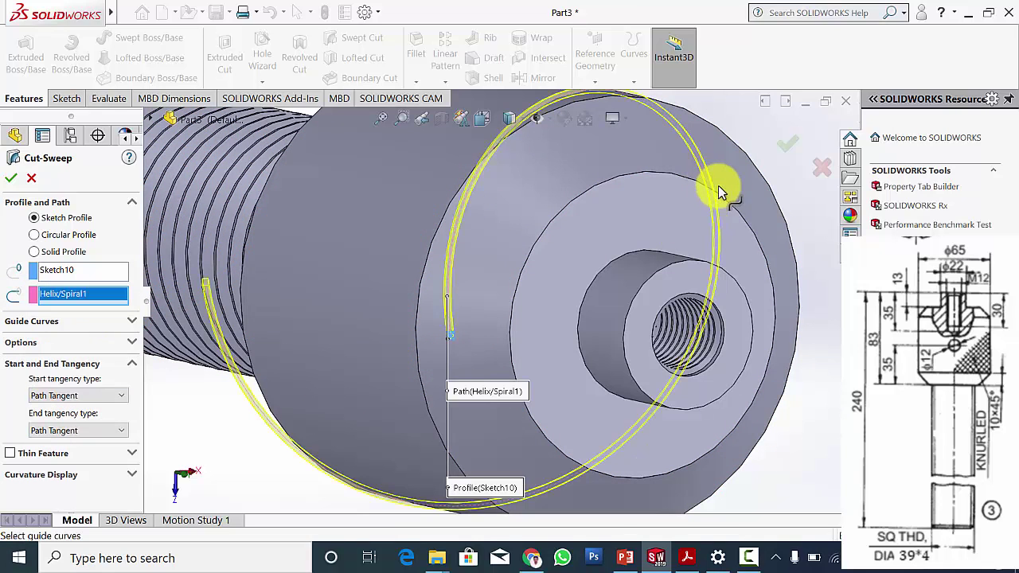
pyautogui.click(11, 179)
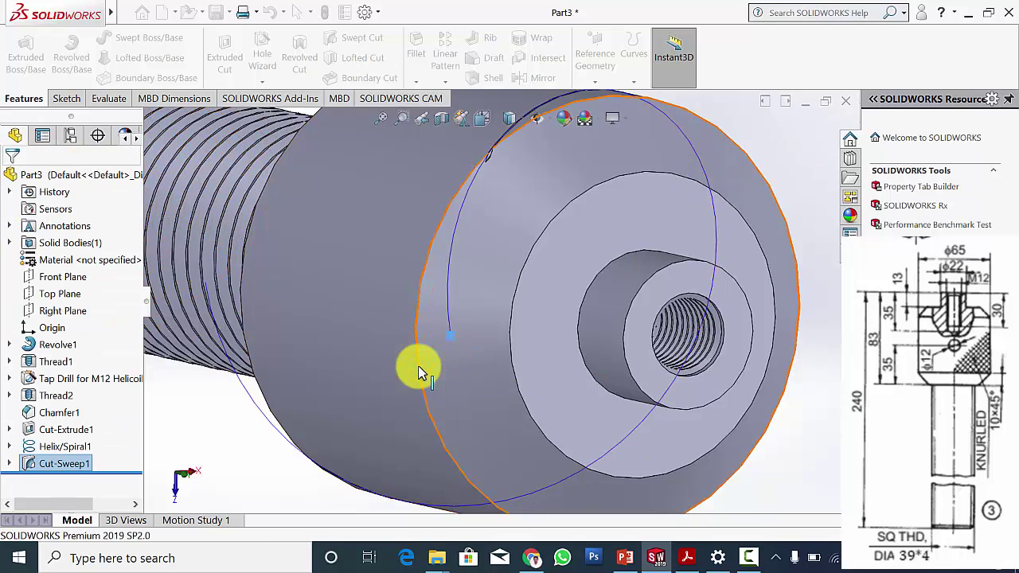
# Hide the helix around the screw's head.
pyautogui.scroll(5, 418, 367)
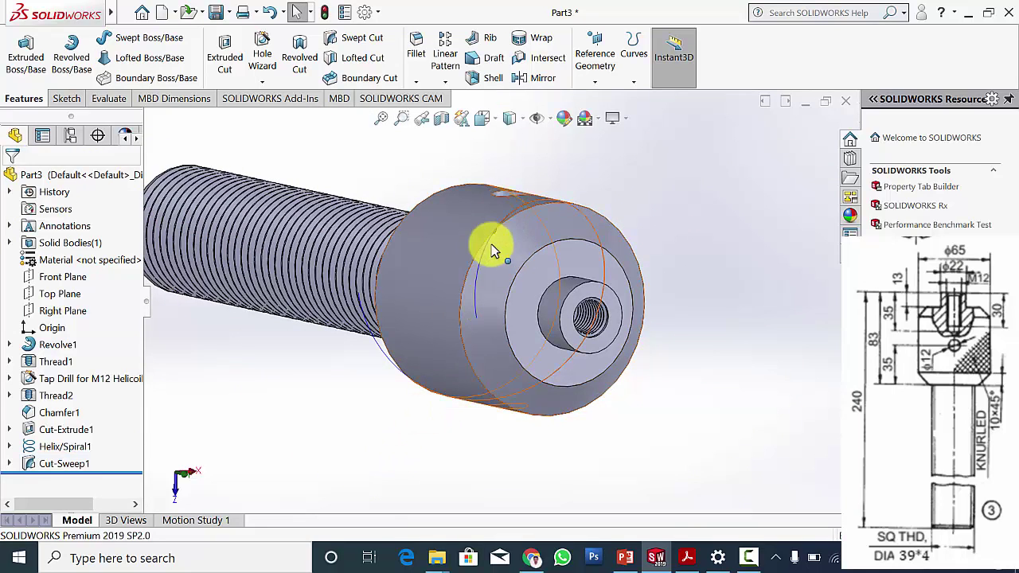
pyautogui.click(68, 448)
pyautogui.click(98, 431)
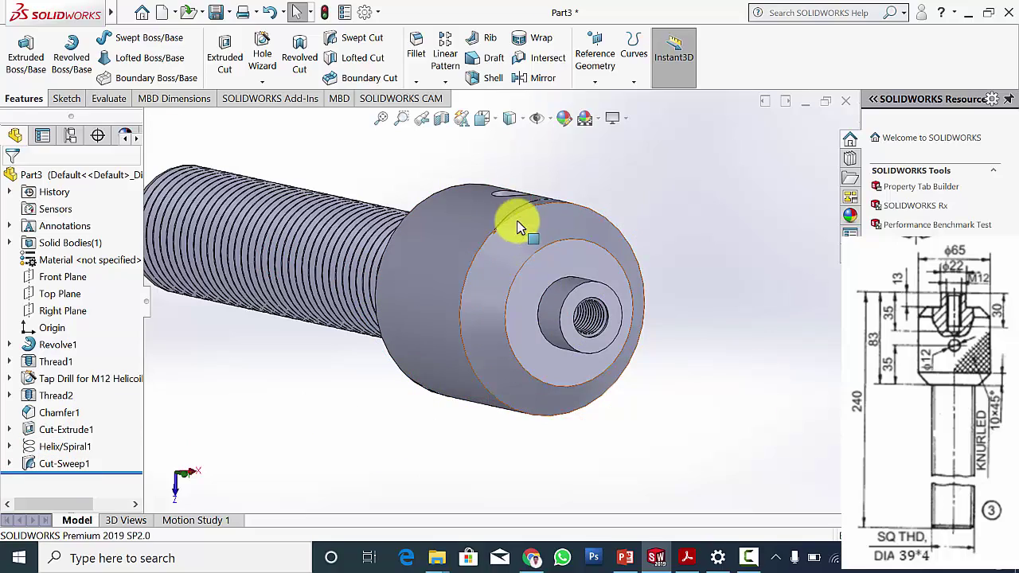
# Circular-pattern the swept cut about the head's cylindrical face with 10 equally spaced instances over 360 degrees.
pyautogui.moveTo(518, 220); pyautogui.dragTo(582, 257, button='middle')
pyautogui.click(446, 82)
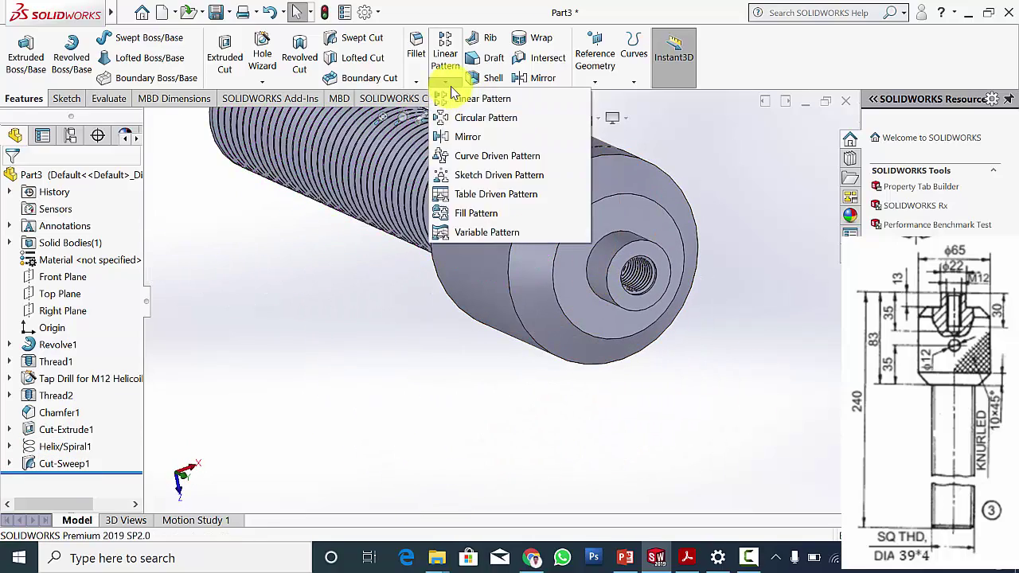
pyautogui.click(466, 118)
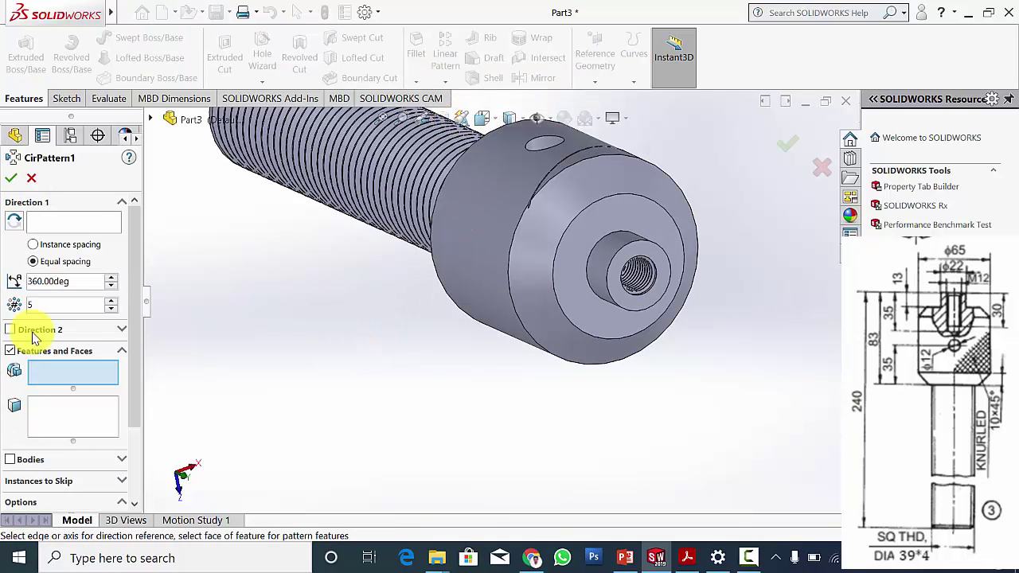
pyautogui.click(482, 220)
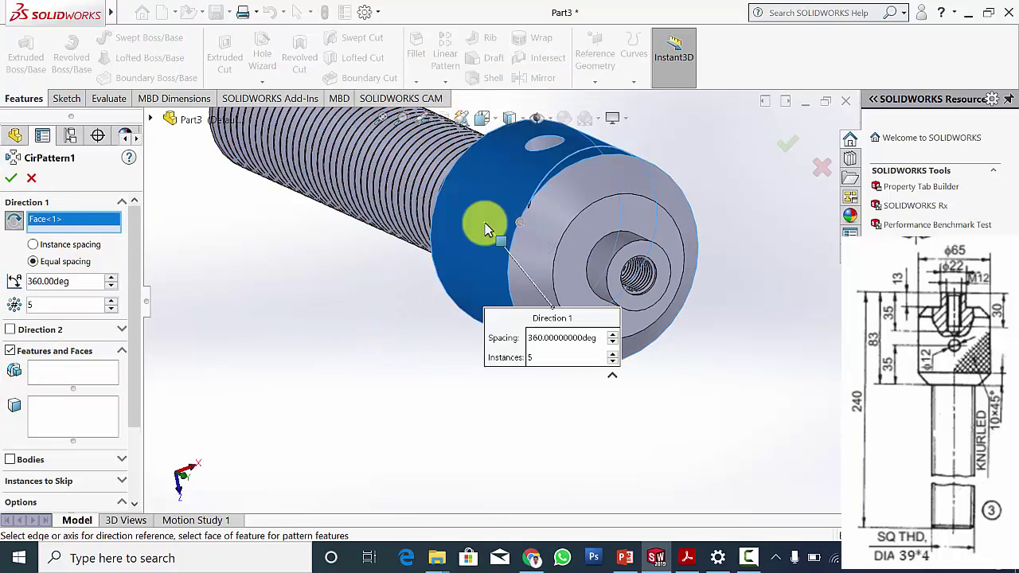
pyautogui.click(66, 375)
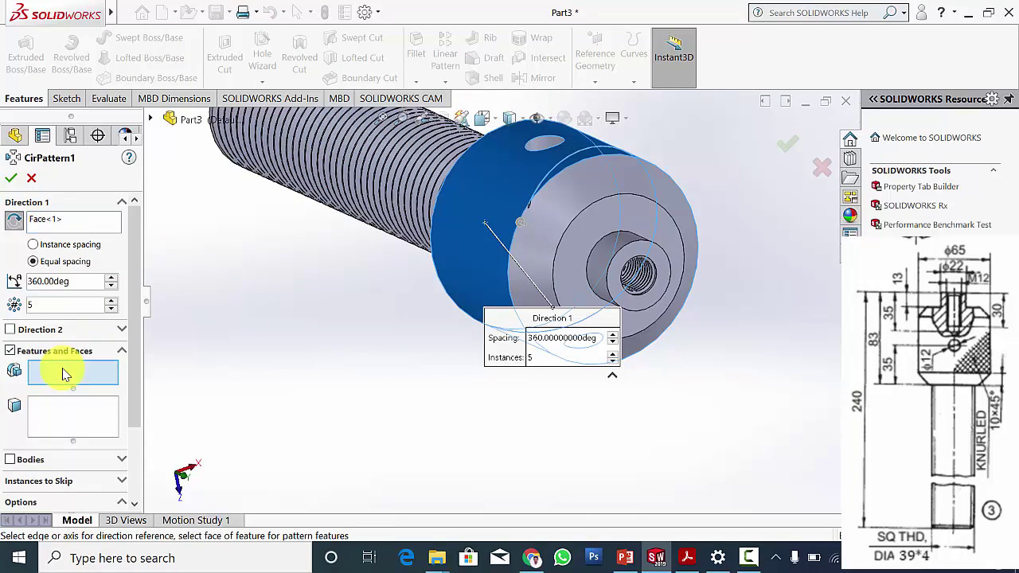
pyautogui.click(150, 121)
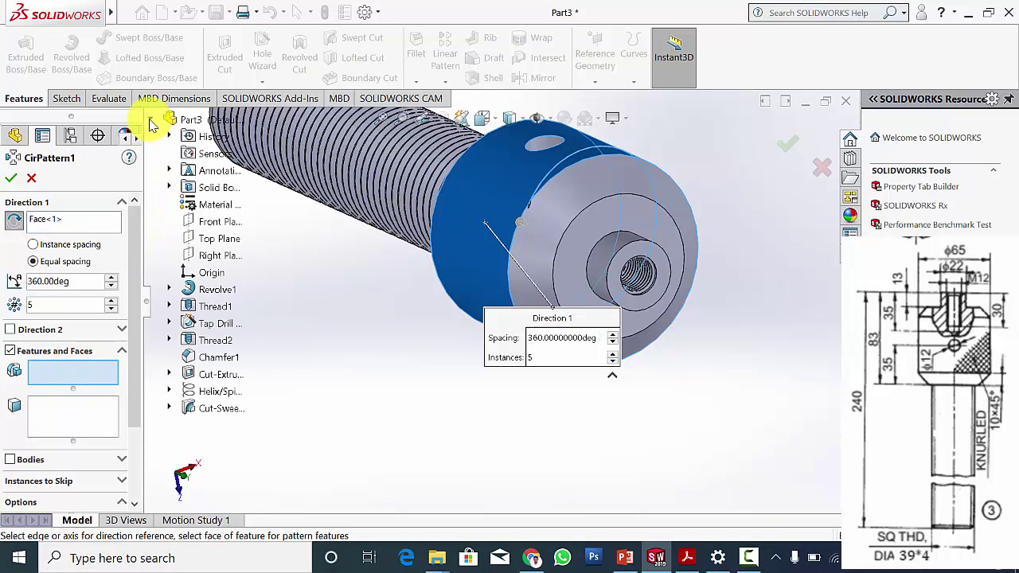
pyautogui.click(221, 411)
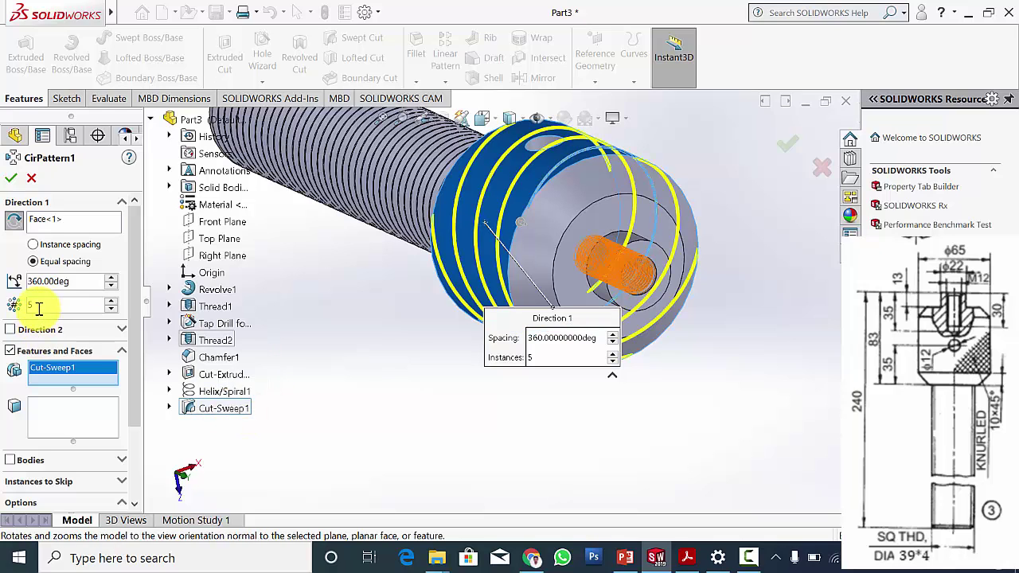
pyautogui.write('10')
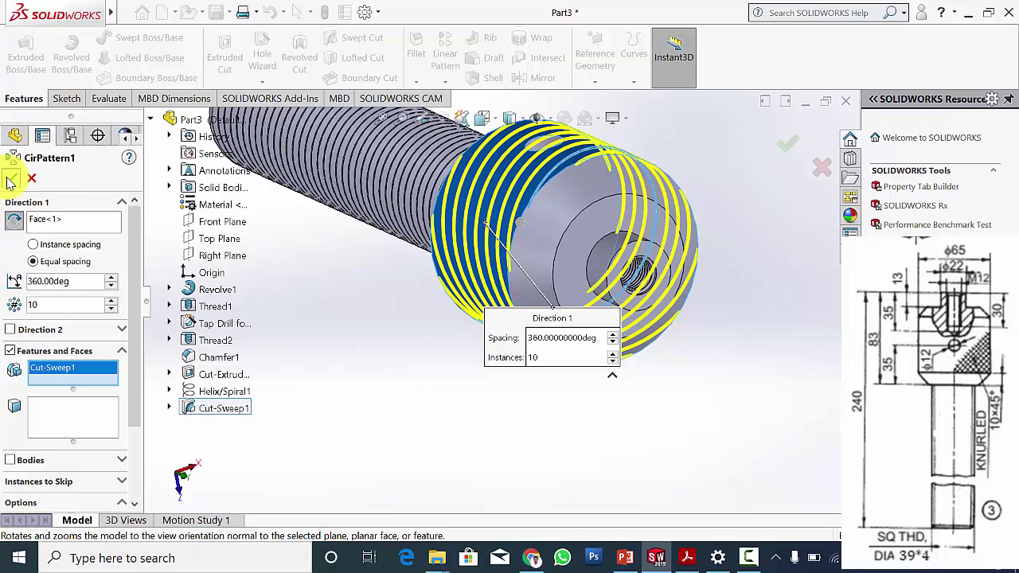
pyautogui.click(183, 231)
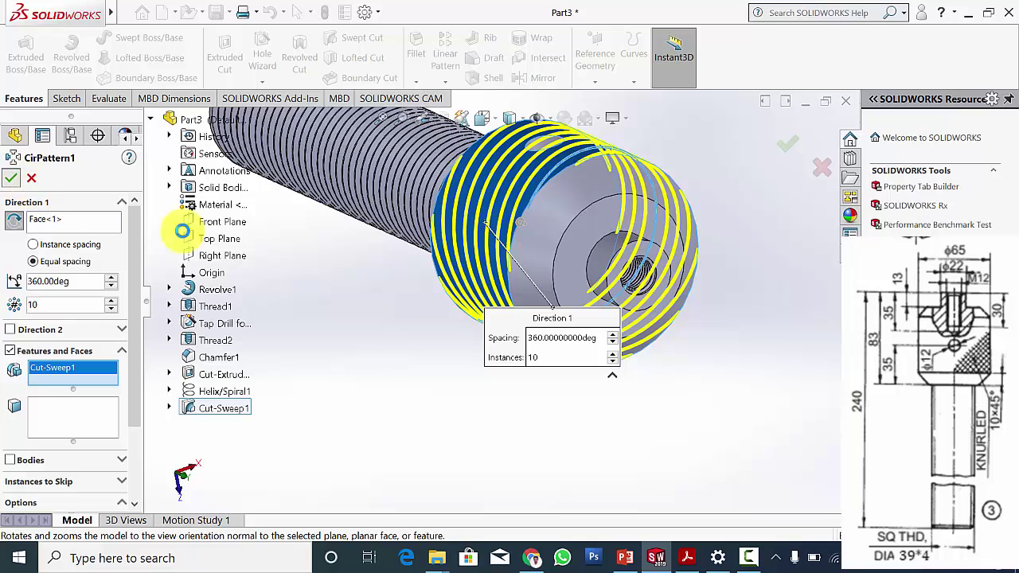
pyautogui.click(384, 331)
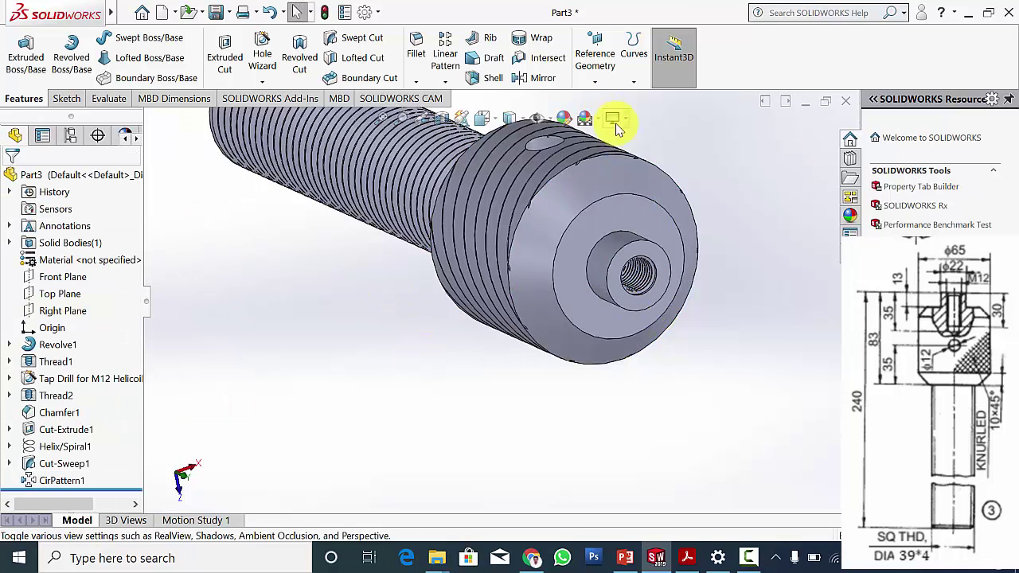
# Sketch a circle about 81 mm in diameter on the head's upper flat face, centred on the origin and outside the head's outline.
pyautogui.scroll(2, 699, 297)
pyautogui.moveTo(675, 297); pyautogui.dragTo(616, 238, button='middle')
pyautogui.click(556, 209)
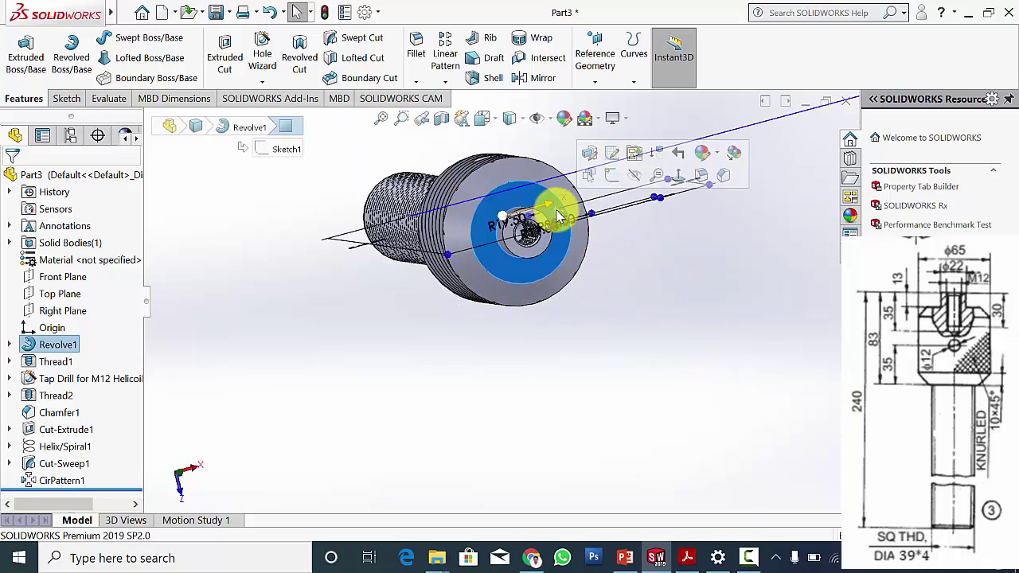
pyautogui.click(613, 177)
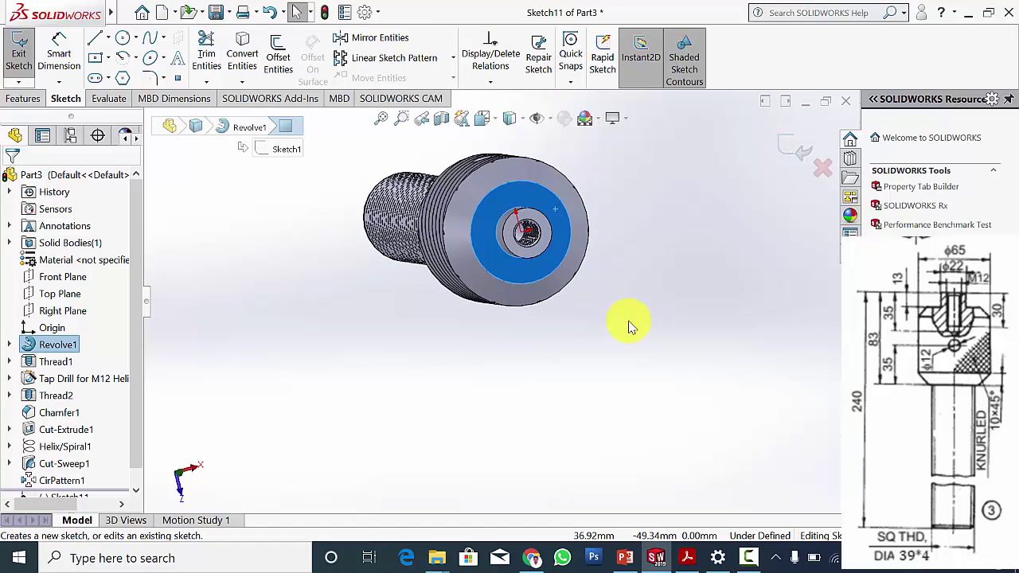
pyautogui.click(698, 280)
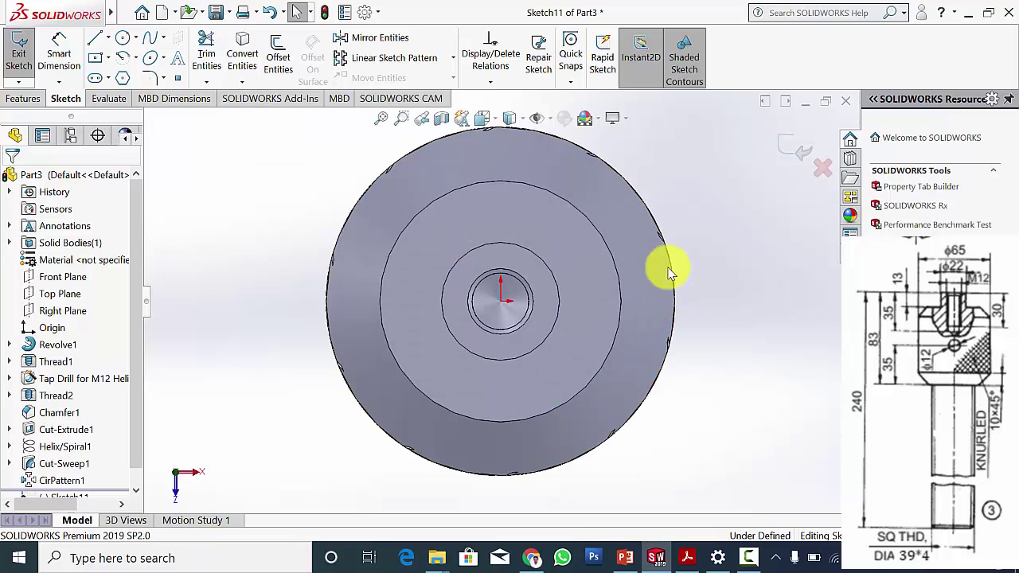
pyautogui.click(122, 40)
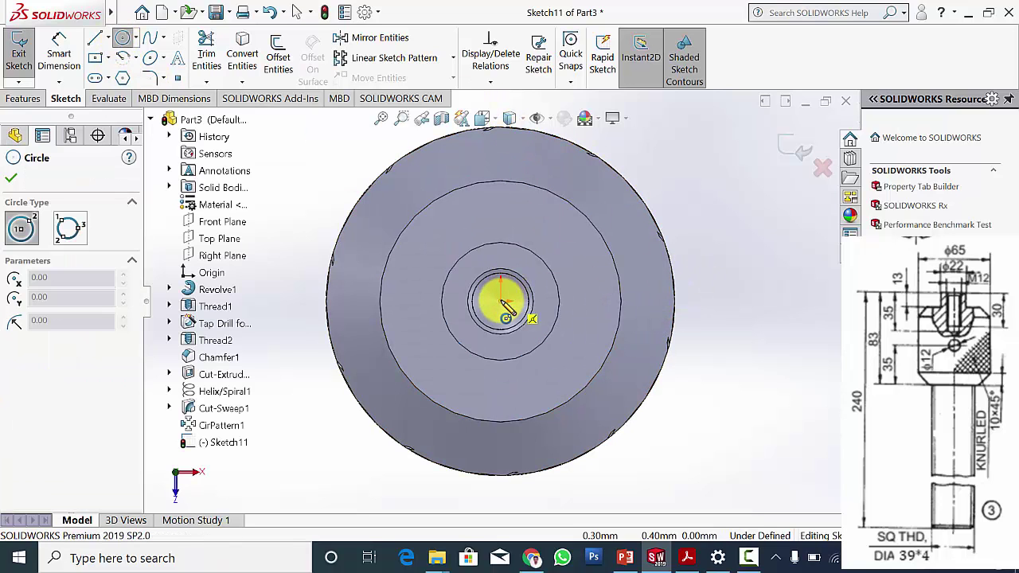
pyautogui.click(501, 300)
pyautogui.click(710, 236)
pyautogui.press('Escape')
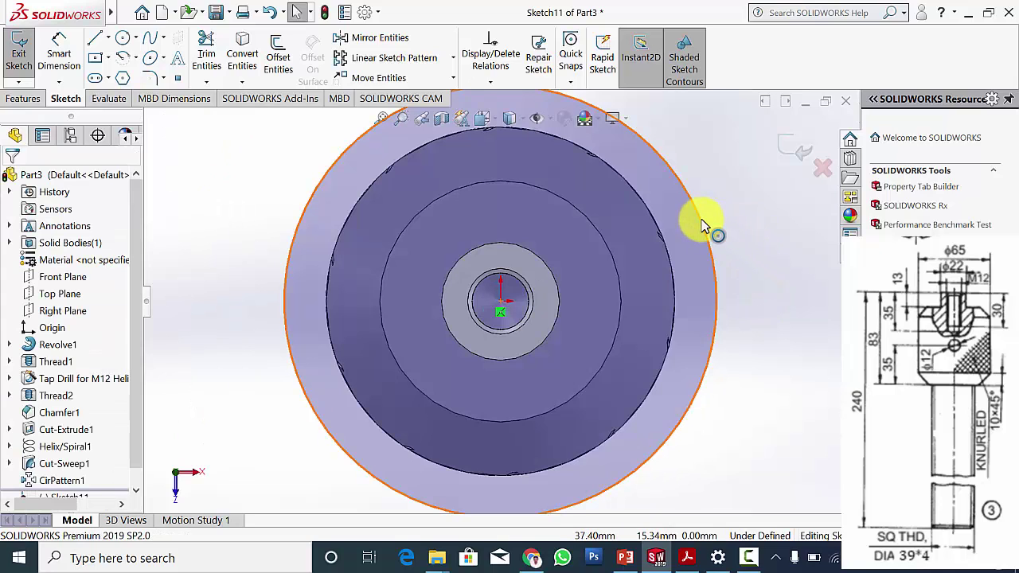
# Add concentric and coradial relations between the sketched circle and the head's outer edge.
pyautogui.click(702, 223)
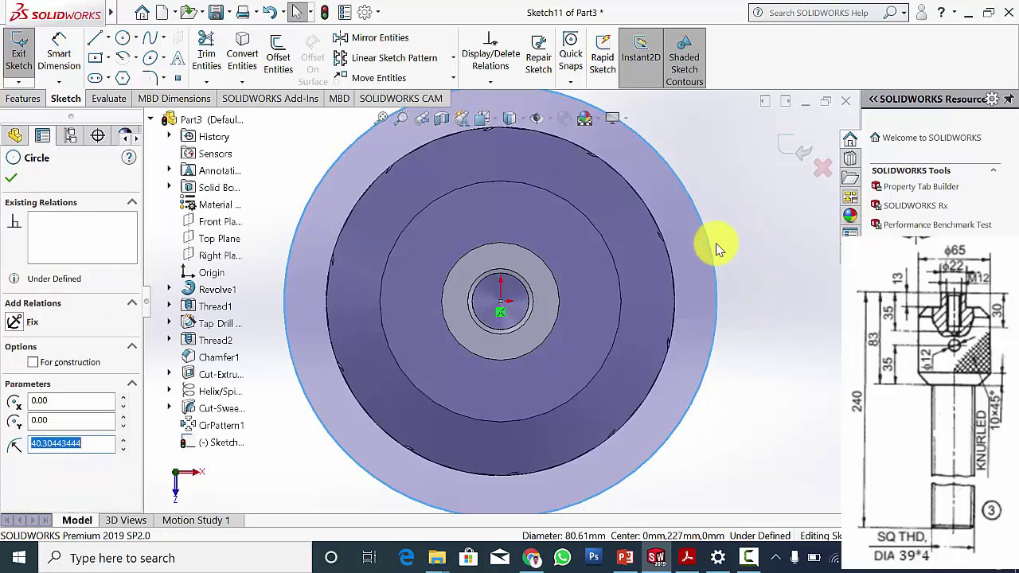
pyautogui.keyDown('ctrl'); pyautogui.click(651, 219); pyautogui.keyUp('ctrl')
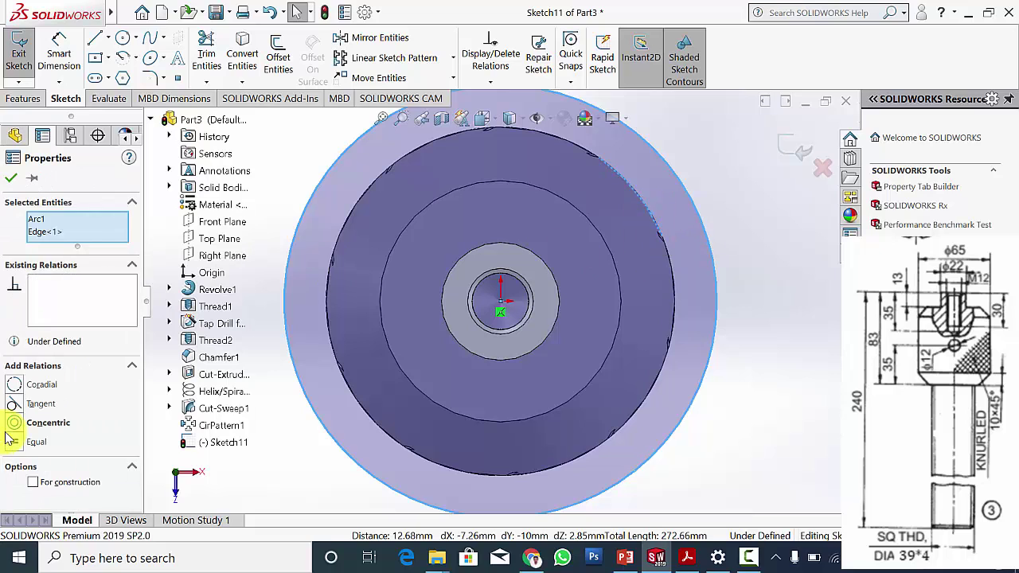
pyautogui.click(16, 425)
pyautogui.click(16, 386)
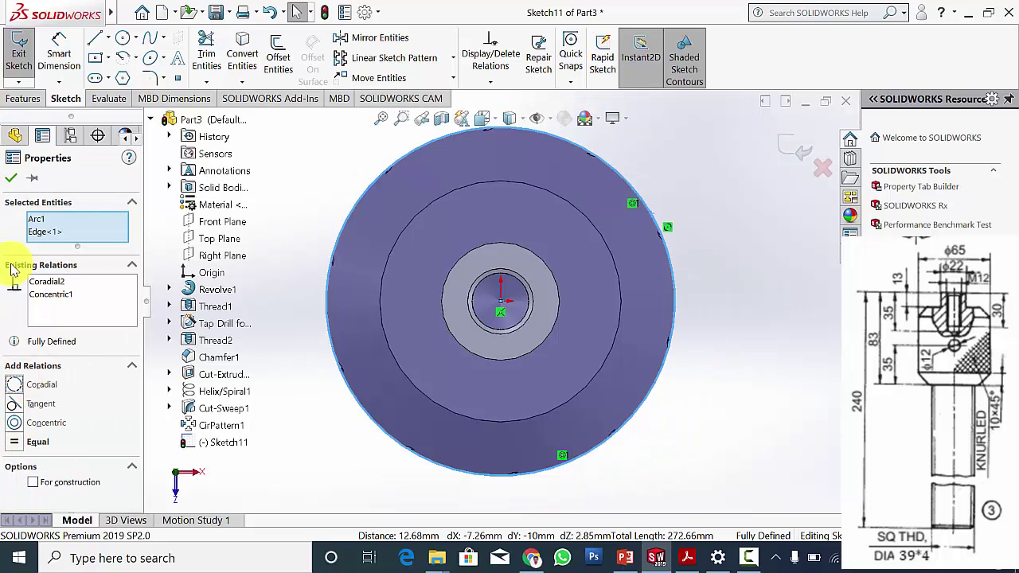
pyautogui.click(10, 180)
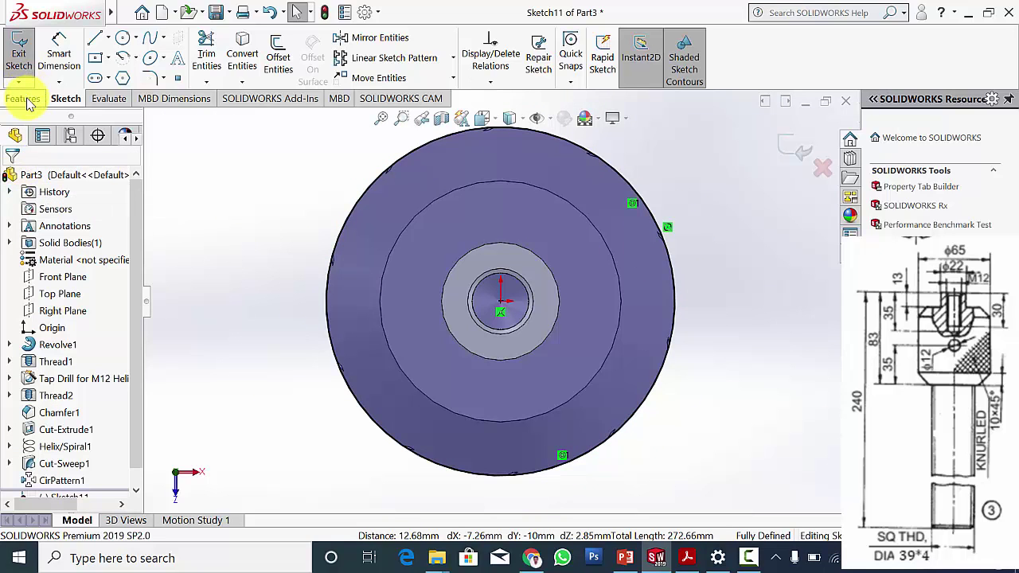
# Create a clockwise helix from the circle with 70 mm constant pitch, 1 revolution, reversed direction and 0 degree start angle.
pyautogui.click(23, 99)
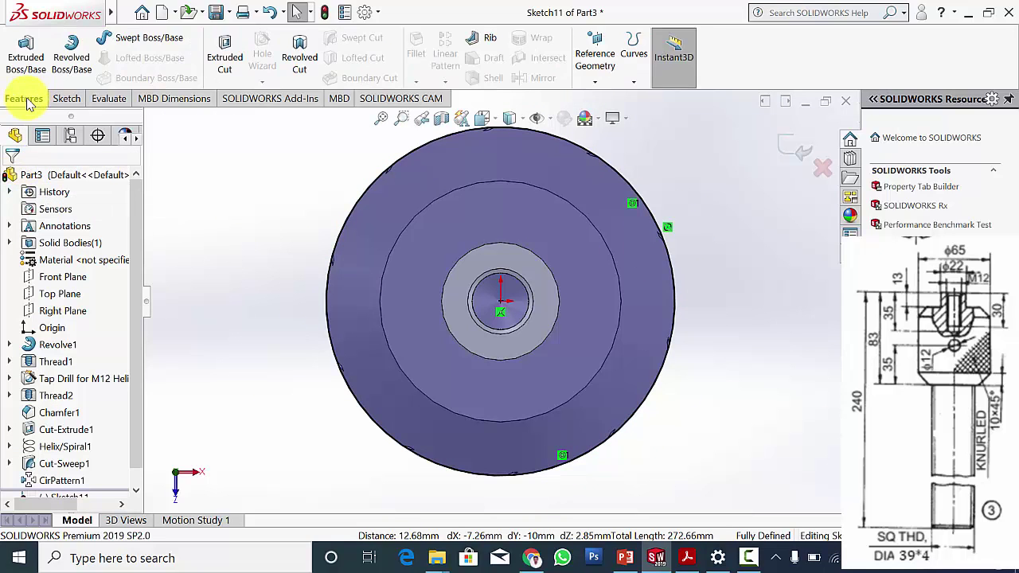
pyautogui.click(632, 77)
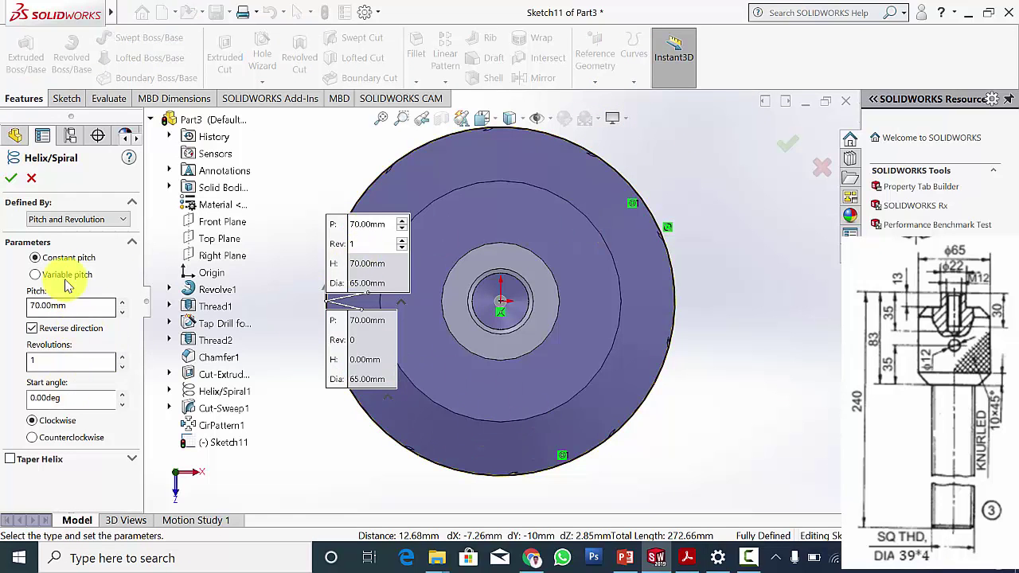
pyautogui.click(13, 179)
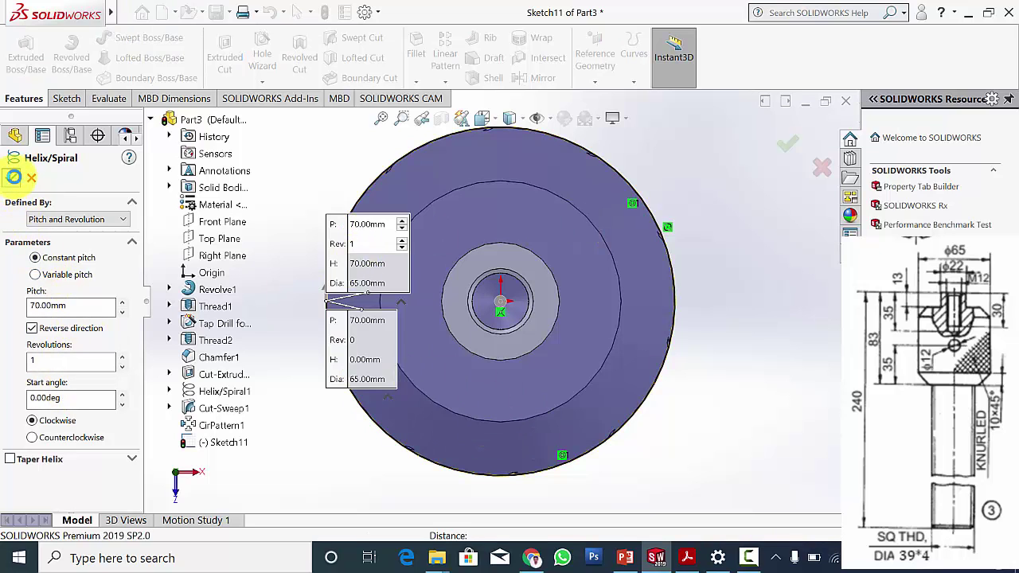
# Open the second helix around the screw's head for editing.
pyautogui.moveTo(491, 383); pyautogui.dragTo(587, 377, button='middle')
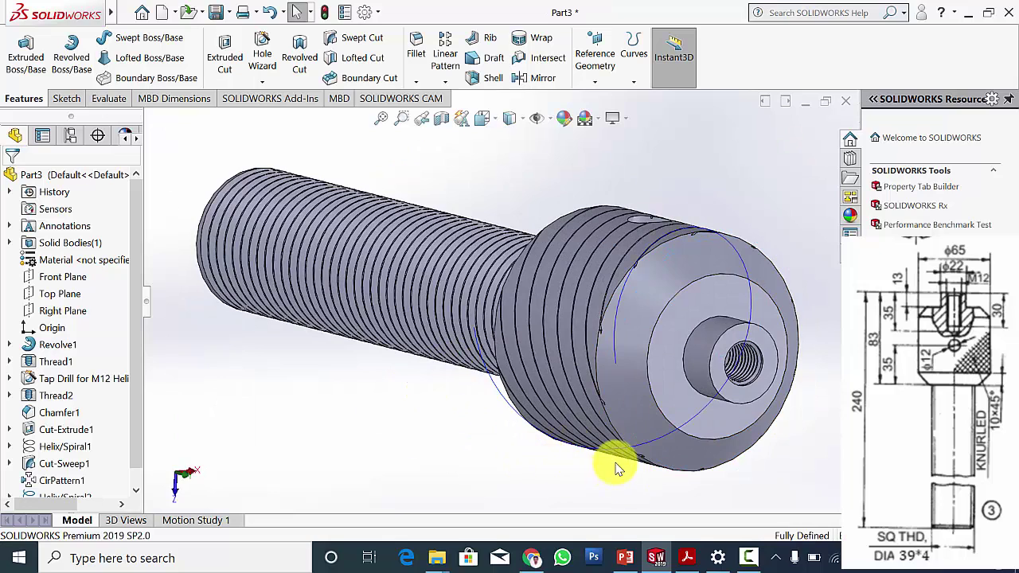
pyautogui.moveTo(614, 466); pyautogui.dragTo(553, 200, button='middle')
pyautogui.scroll(-1, 98, 427)
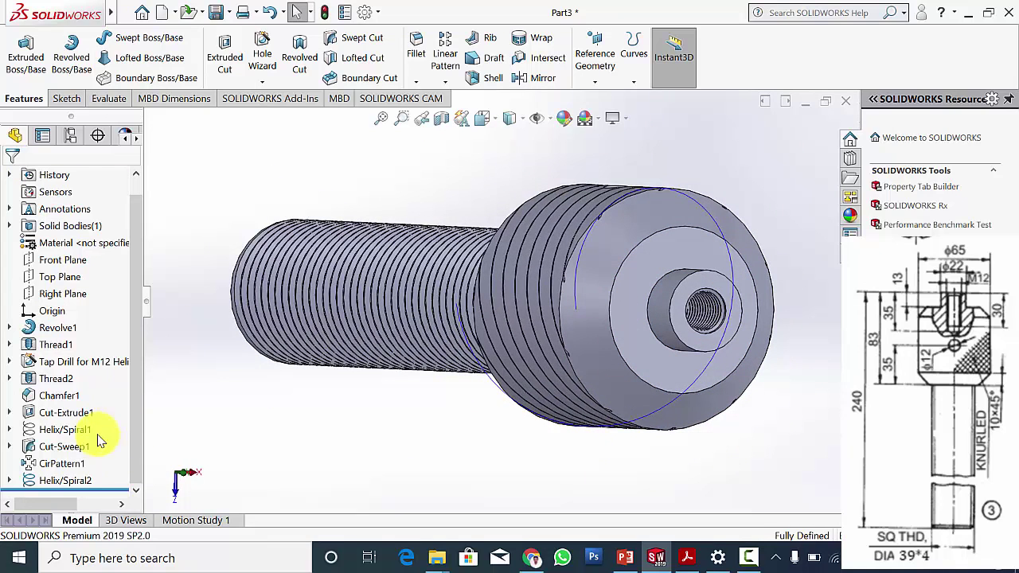
pyautogui.click(77, 481)
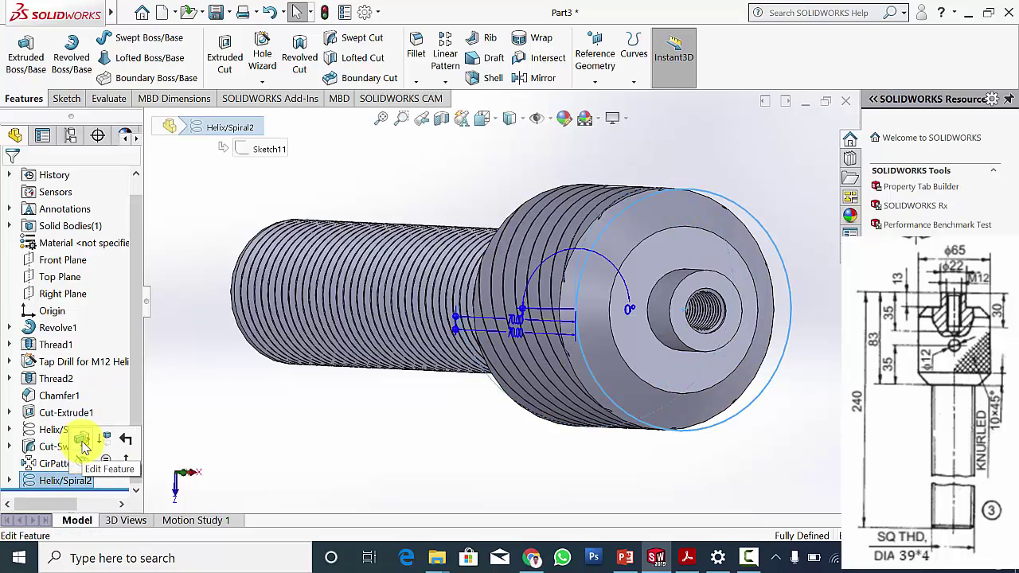
# Change the second helix around the knurled head to wind counterclockwise.
pyautogui.click(83, 443)
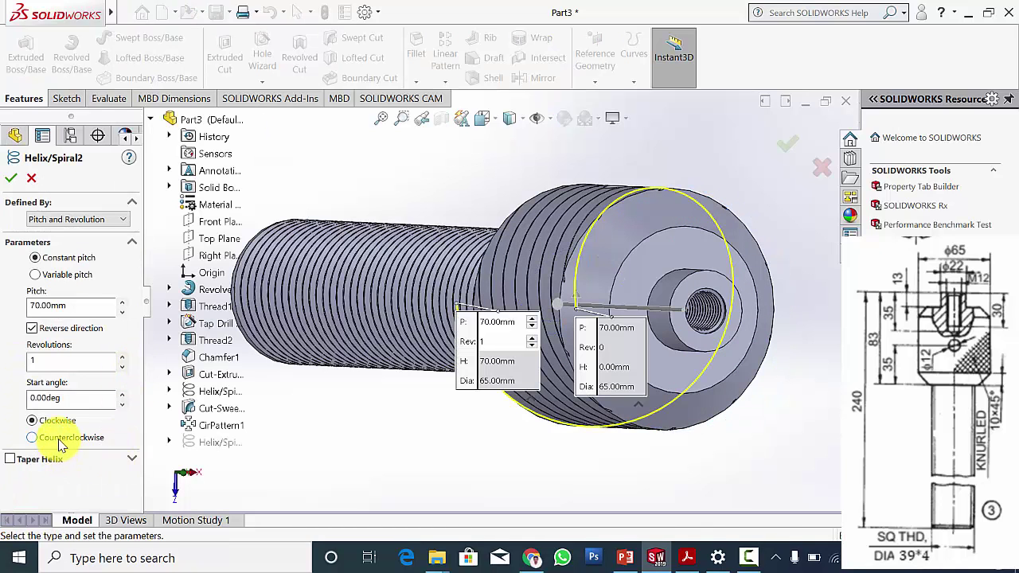
pyautogui.click(61, 437)
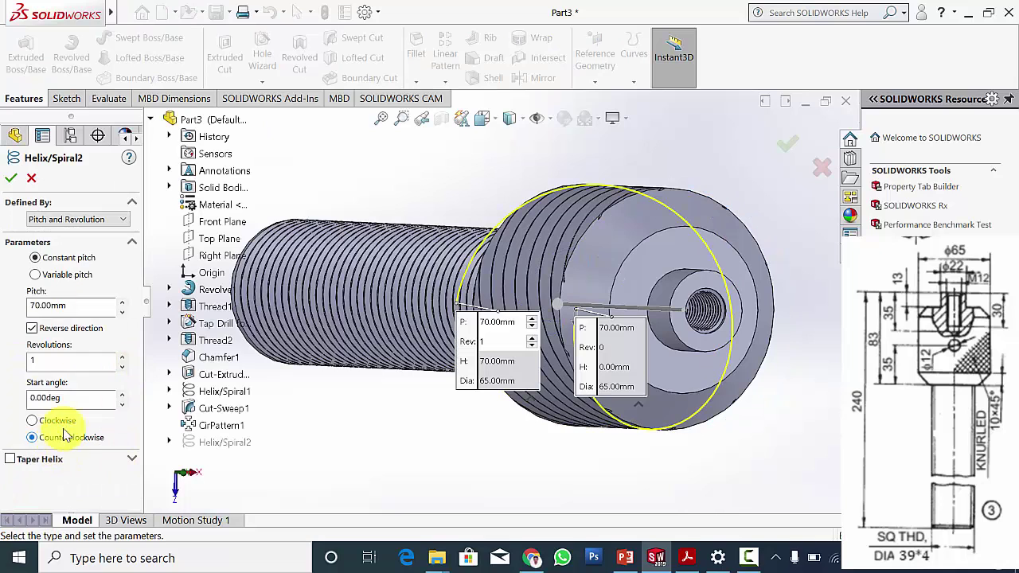
pyautogui.click(12, 179)
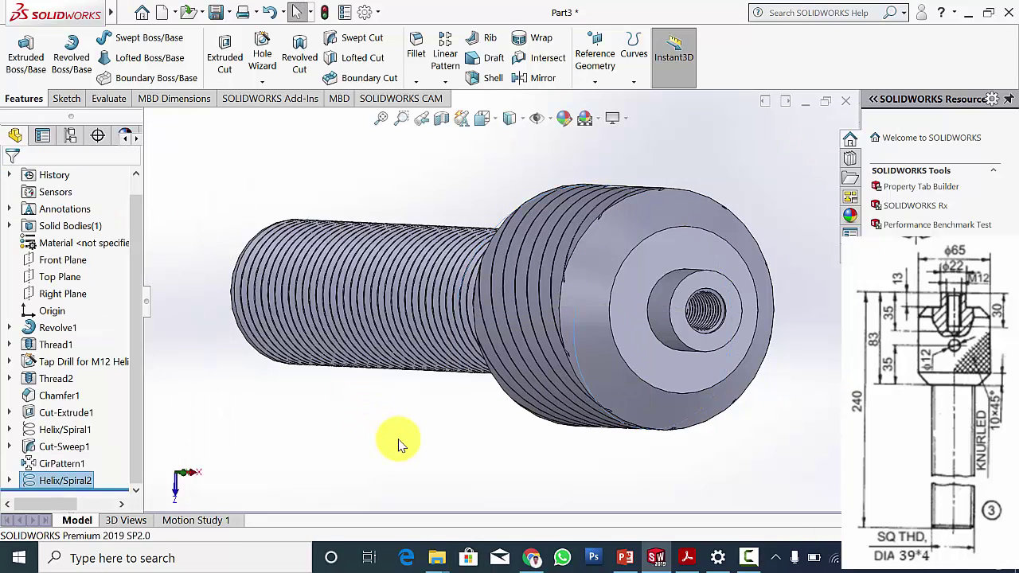
pyautogui.click(398, 440)
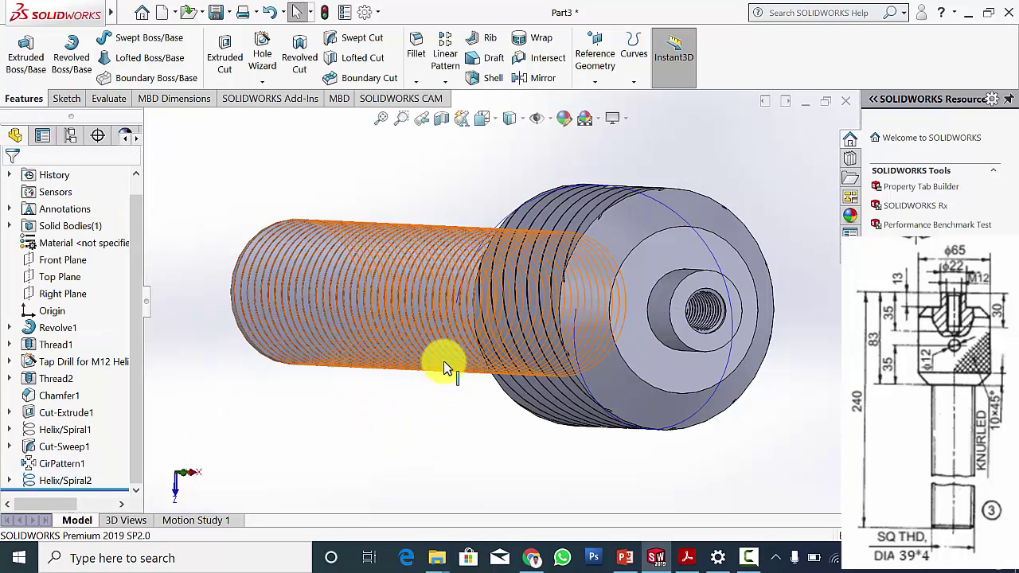
# Start a sketch on the head's flat annular end face and draw a center rectangle about 7.3 by 6.4 mm outside the head.
pyautogui.click(689, 254)
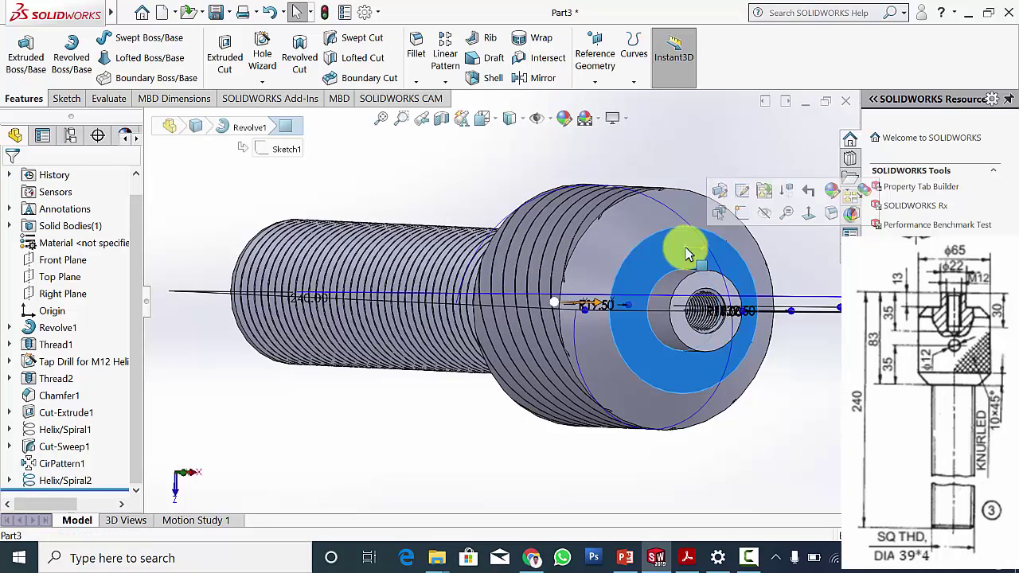
pyautogui.click(738, 225)
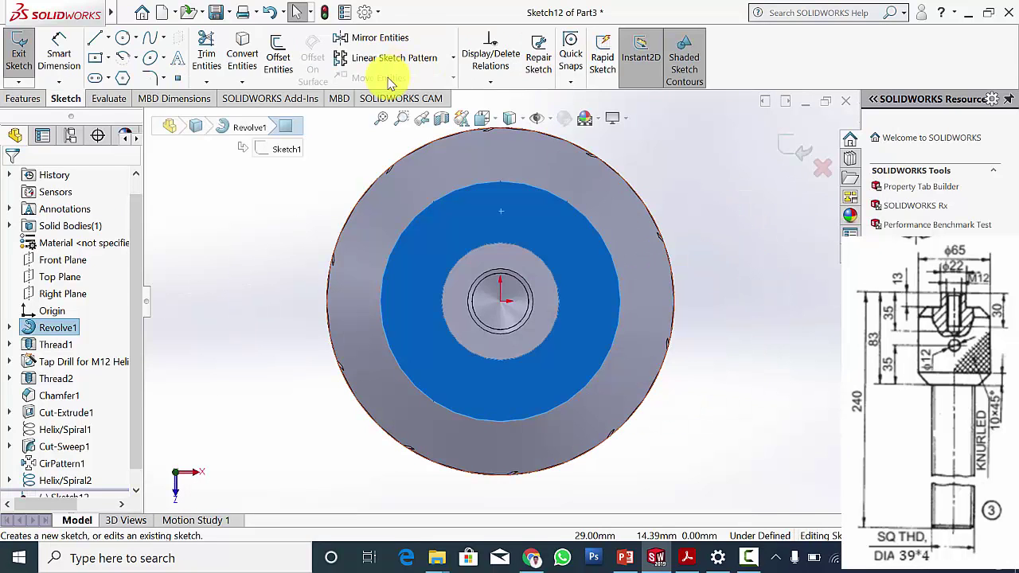
pyautogui.click(96, 61)
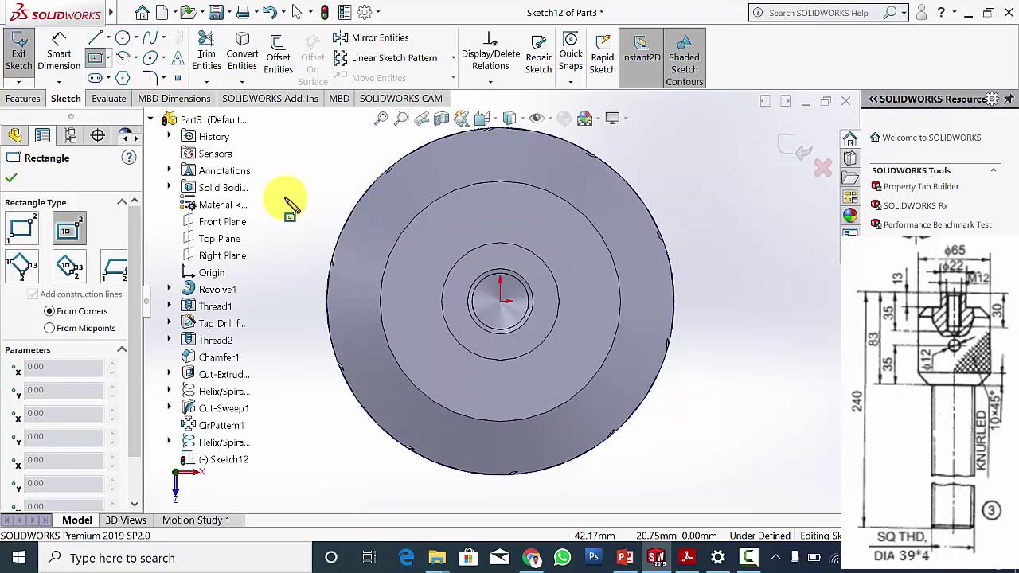
pyautogui.click(294, 207)
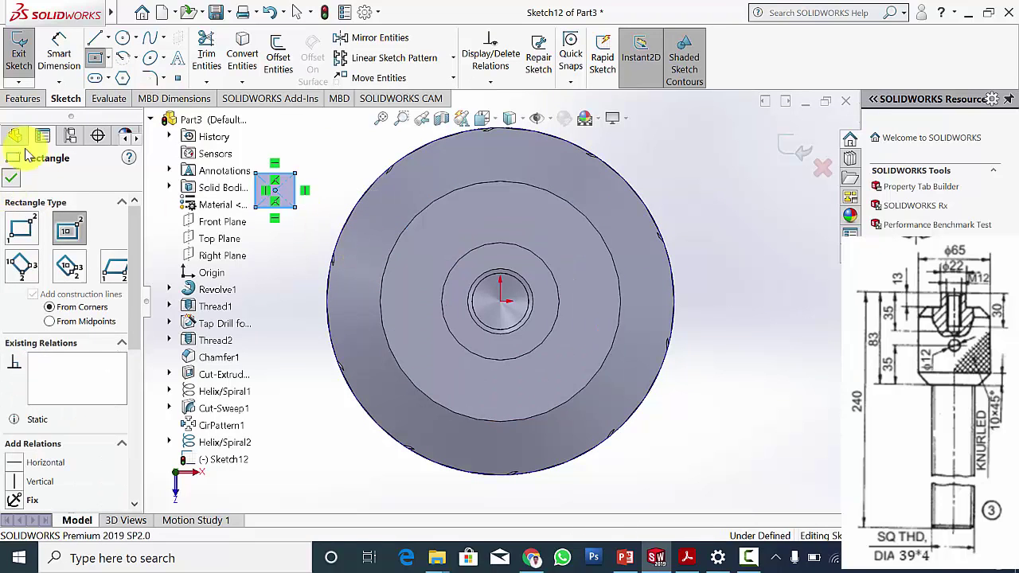
# Dimension the rectangle to 1 mm wide and 1 mm high.
pyautogui.click(59, 52)
pyautogui.click(278, 212)
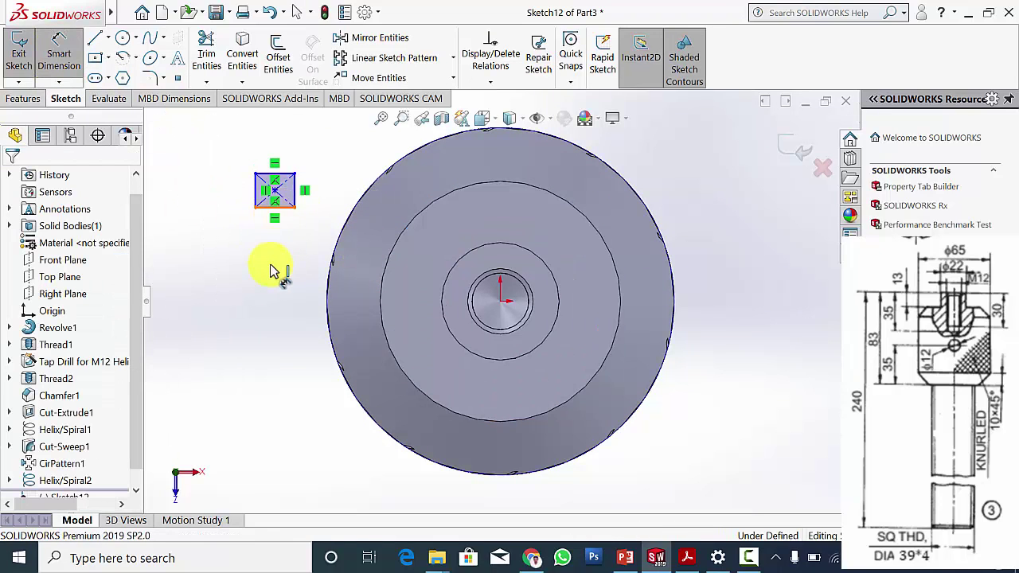
pyautogui.click(272, 271)
pyautogui.write('1')
pyautogui.press('Return')
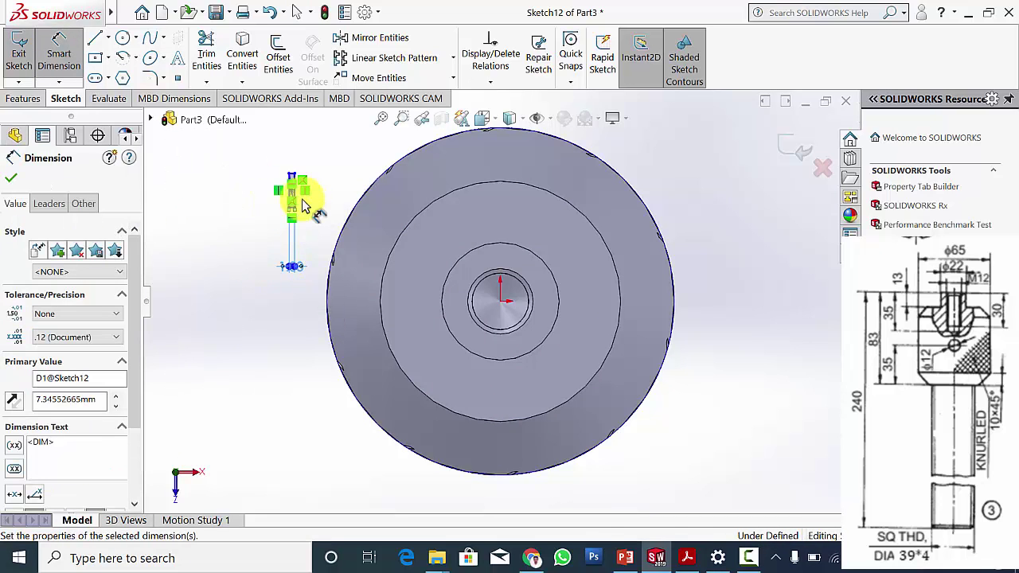
pyautogui.scroll(-2, 315, 219)
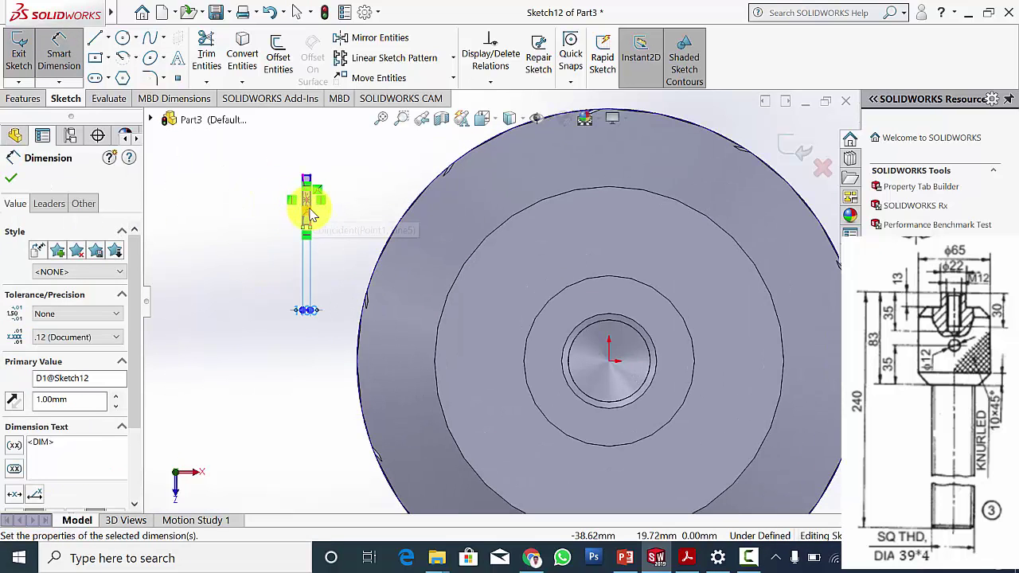
pyautogui.click(312, 209)
pyautogui.click(346, 208)
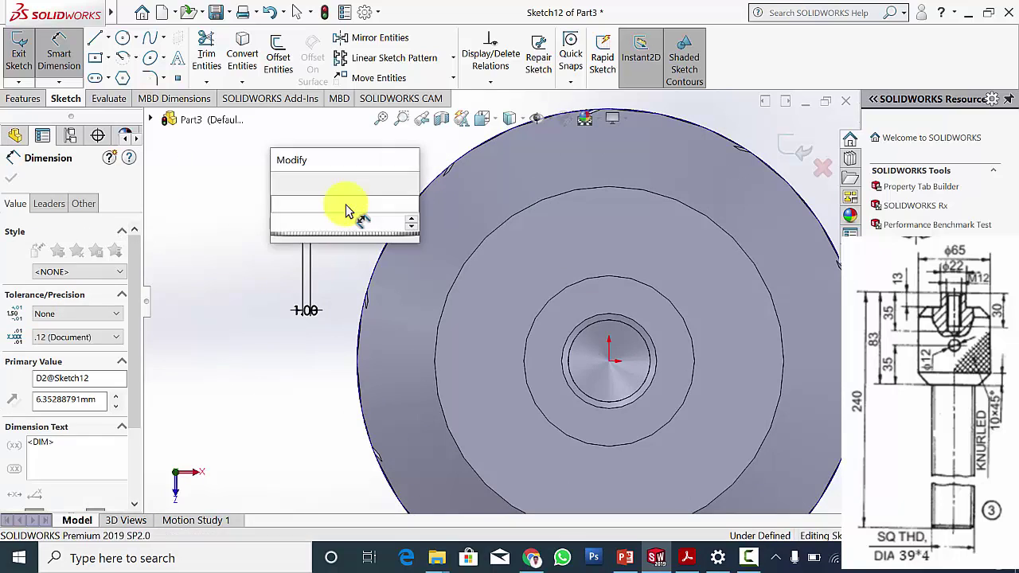
pyautogui.press('Return')
pyautogui.click(11, 179)
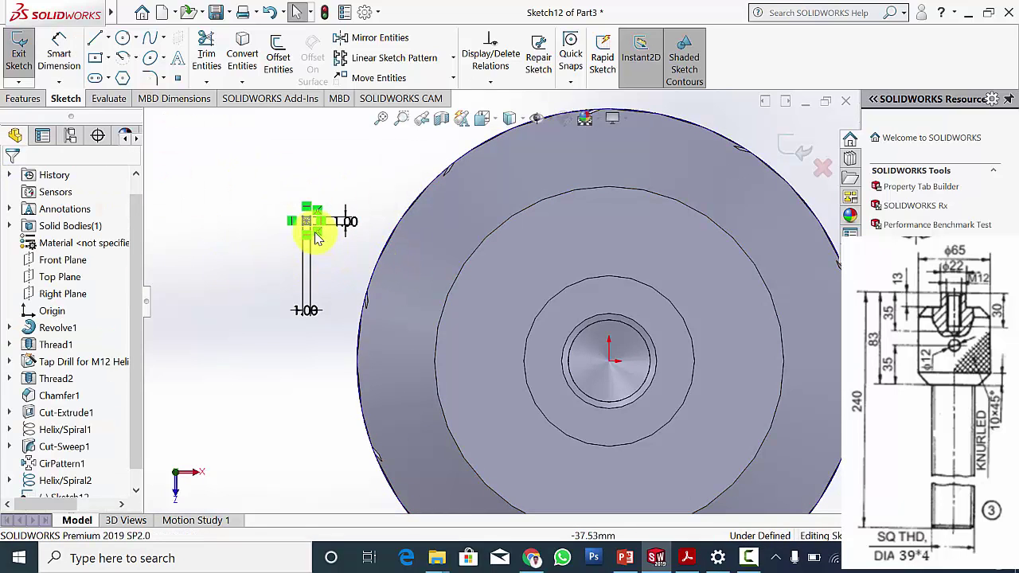
# Add a Pierce relation between the square's center point and the second helix.
pyautogui.scroll(-5, 310, 227)
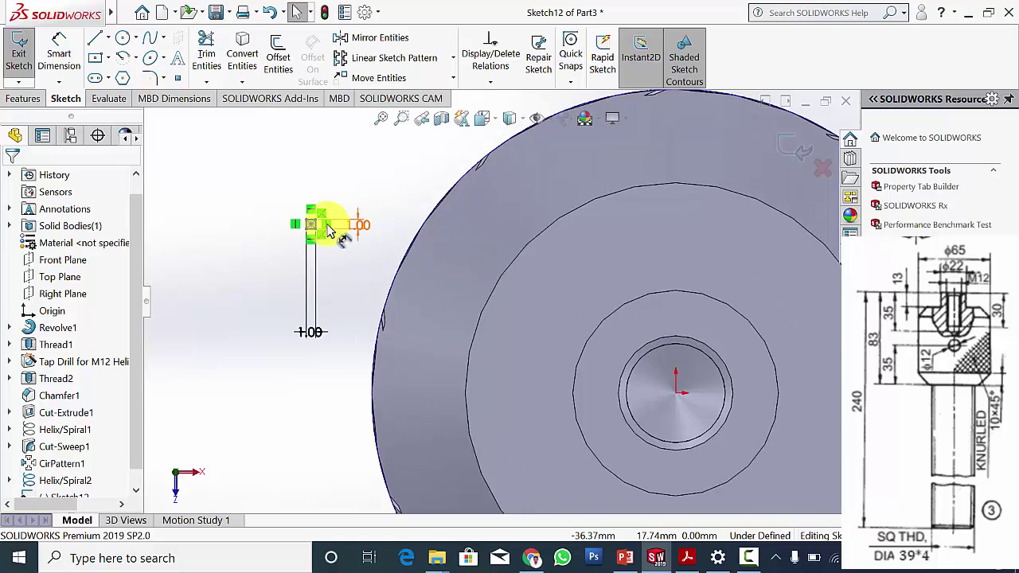
pyautogui.click(352, 261)
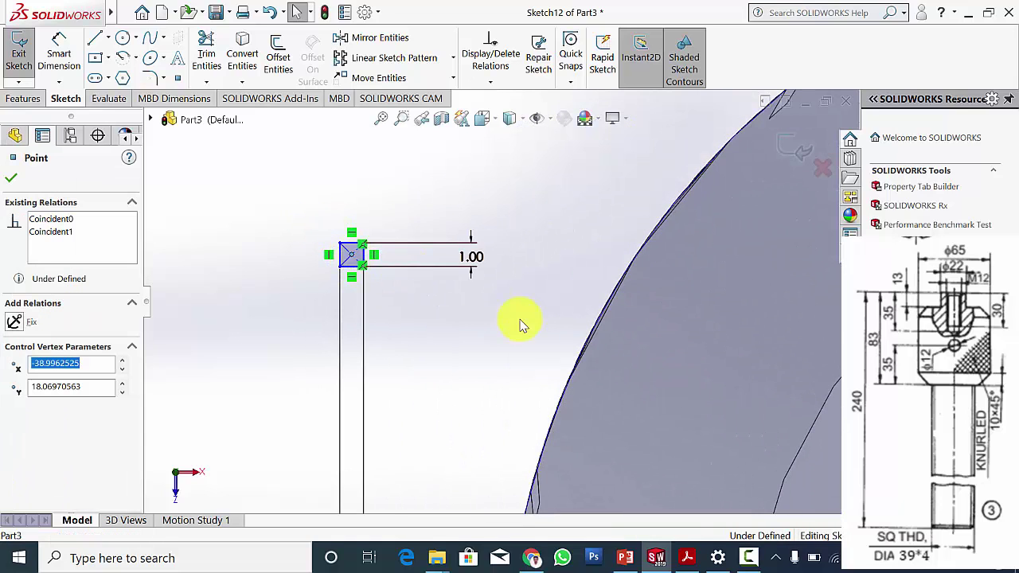
pyautogui.scroll(5, 523, 323)
pyautogui.moveTo(523, 324); pyautogui.dragTo(660, 337, button='middle')
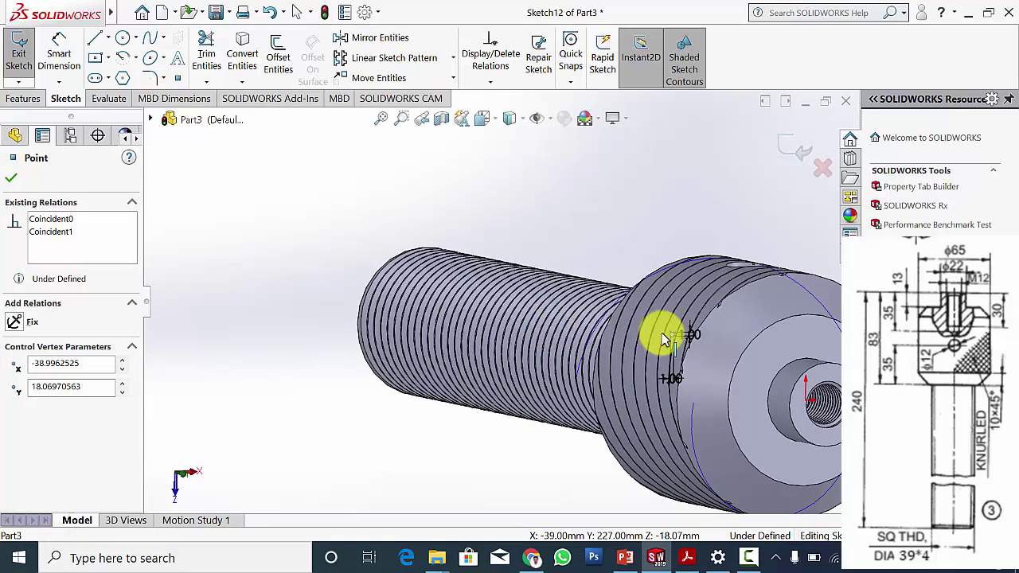
pyautogui.keyDown('ctrl'); pyautogui.click(822, 308); pyautogui.keyUp('ctrl')
pyautogui.click(15, 385)
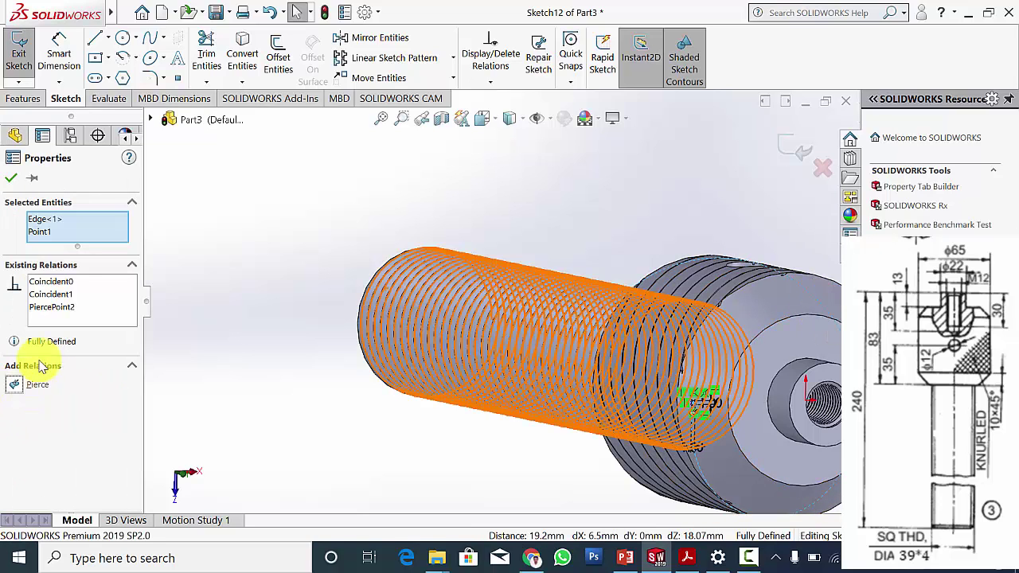
pyautogui.click(11, 178)
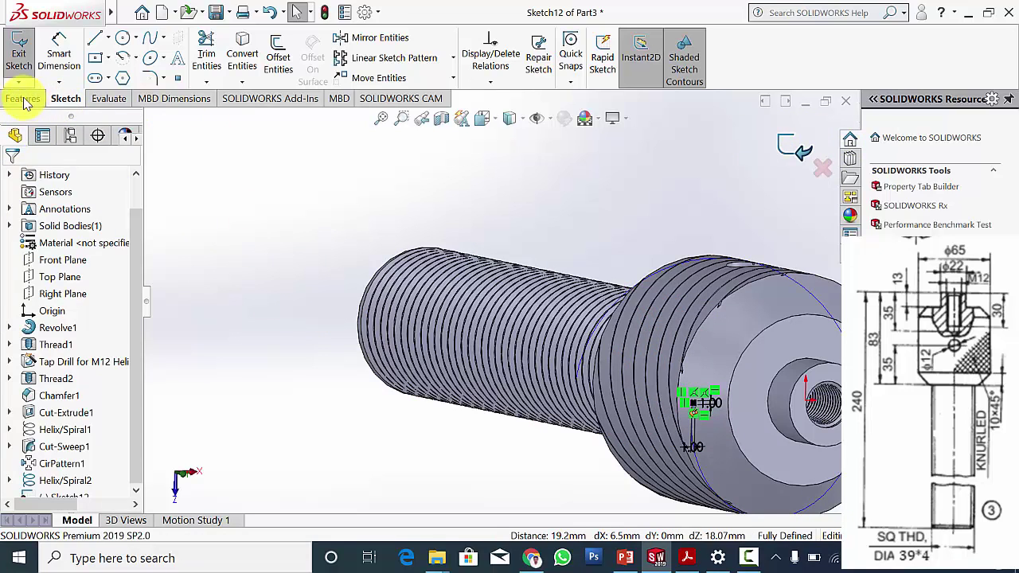
# Exit the sketch and create a Swept Cut with the 1 mm square as profile and the second helix as path.
pyautogui.click(18, 60)
pyautogui.click(354, 38)
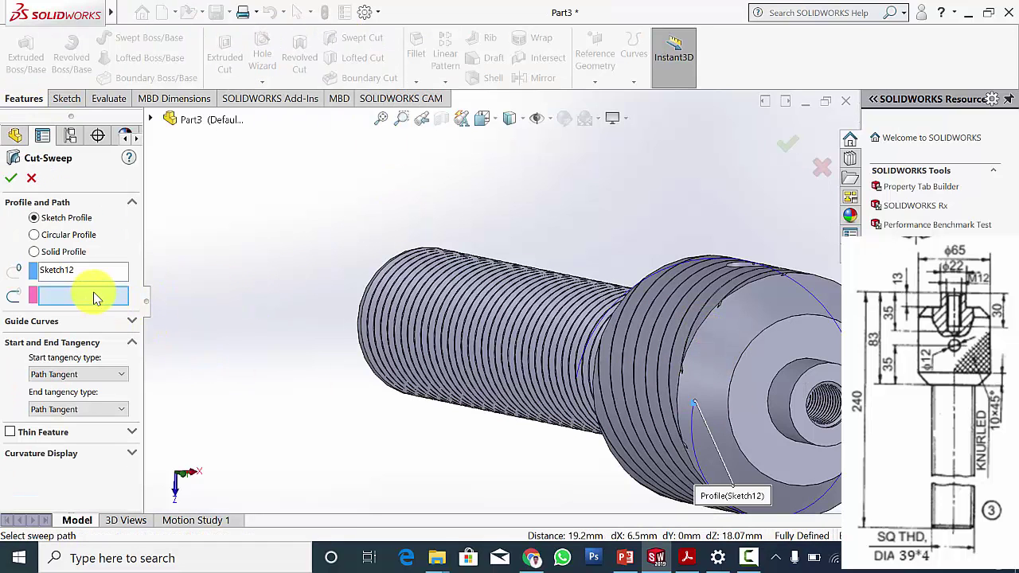
pyautogui.click(95, 298)
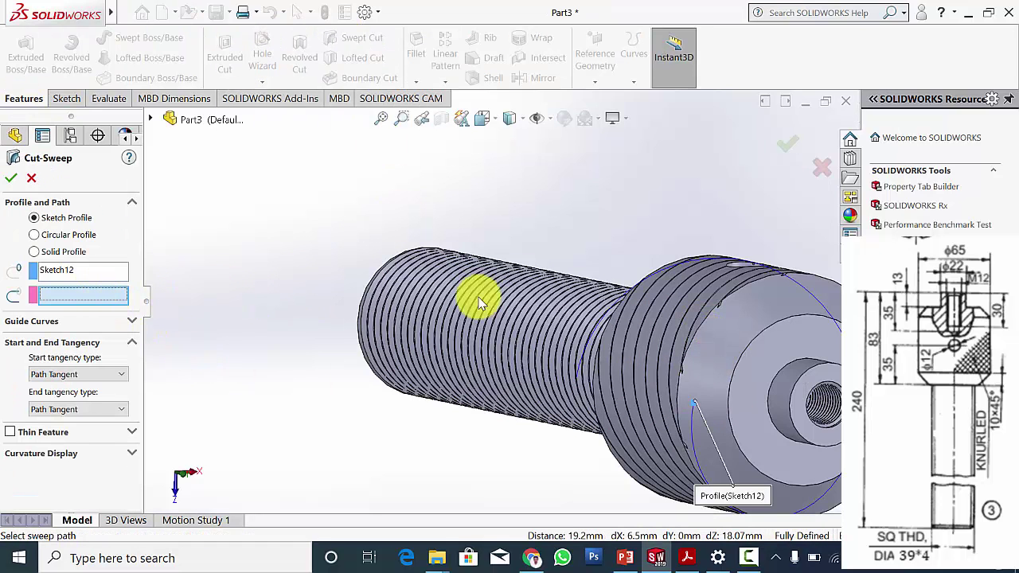
pyautogui.click(812, 300)
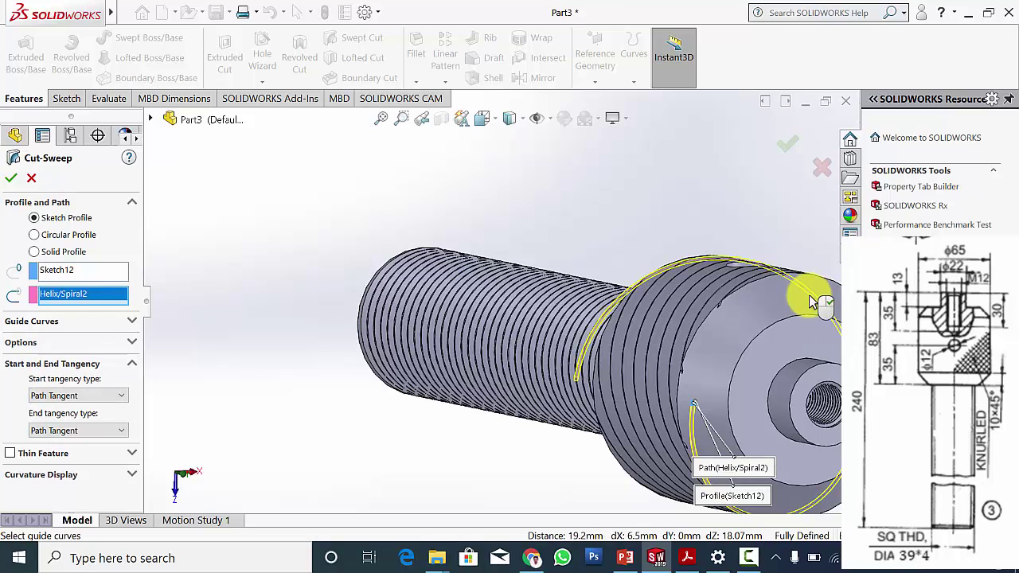
pyautogui.click(11, 180)
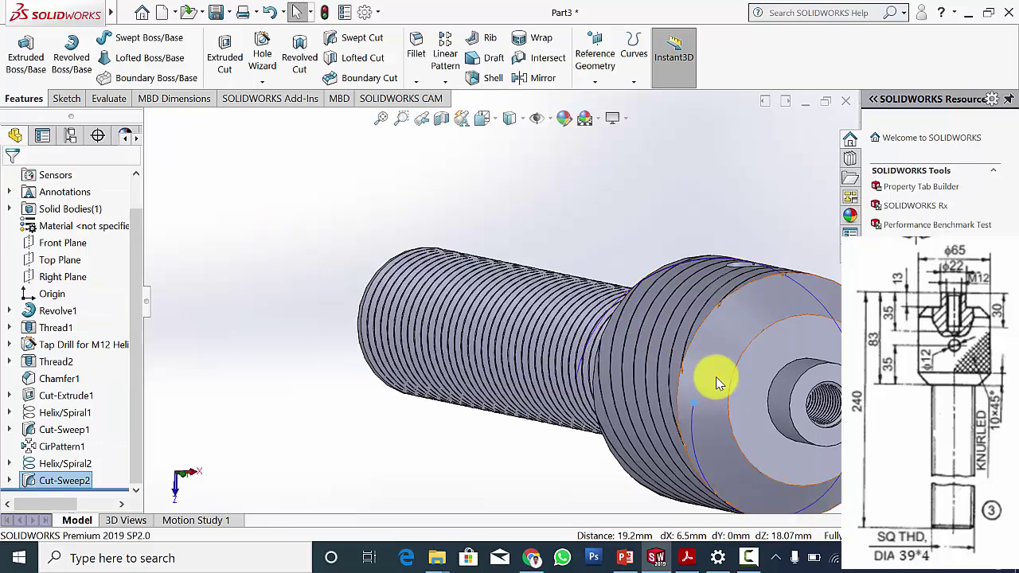
# Create a circular pattern of the second swept cut around the head's cylindrical face, with 10 equally spaced instances over 360 degrees.
pyautogui.scroll(3, 721, 382)
pyautogui.scroll(-6, 676, 350)
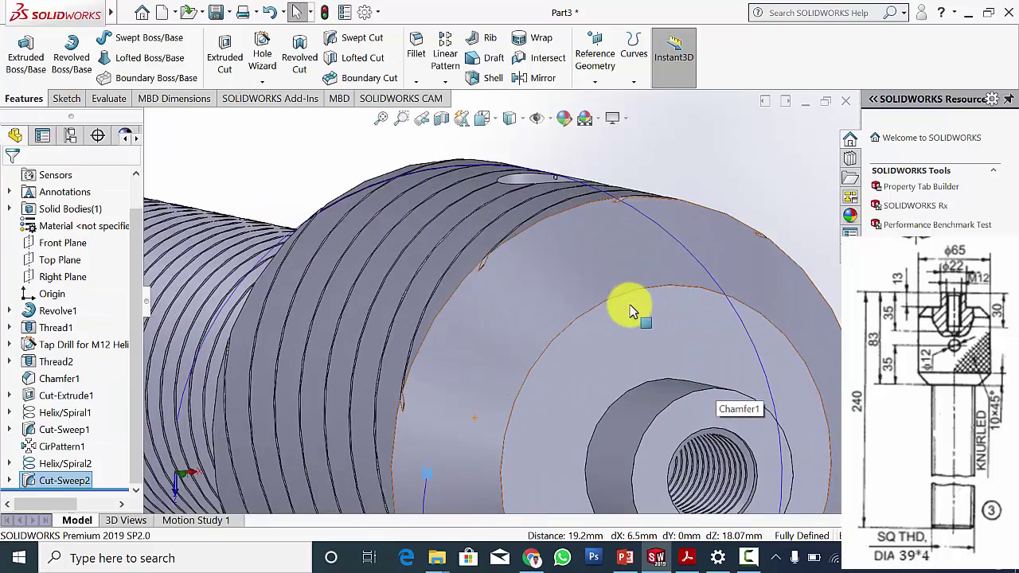
pyautogui.scroll(6, 630, 318)
pyautogui.moveTo(630, 326); pyautogui.dragTo(525, 209, button='middle')
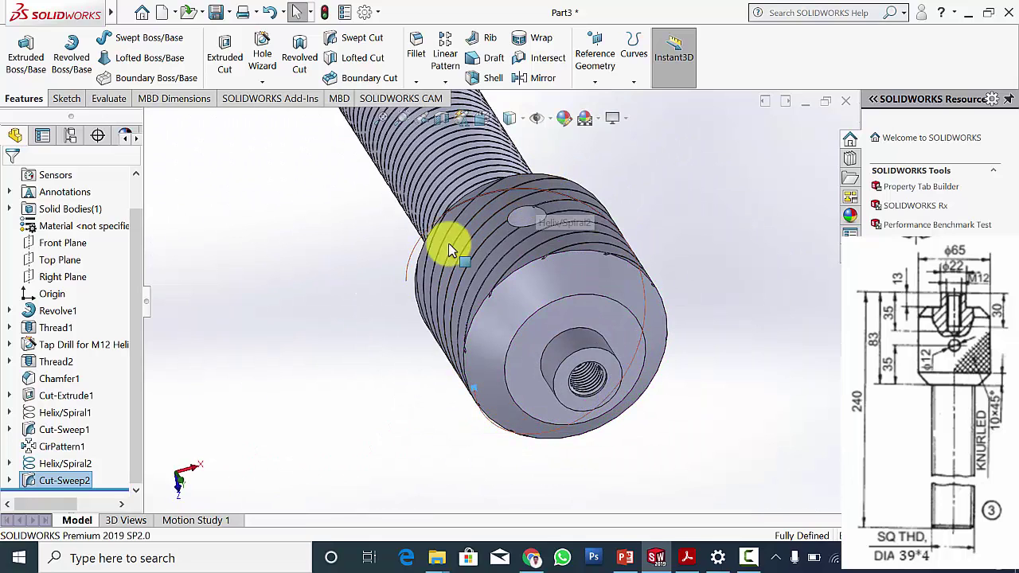
pyautogui.click(445, 82)
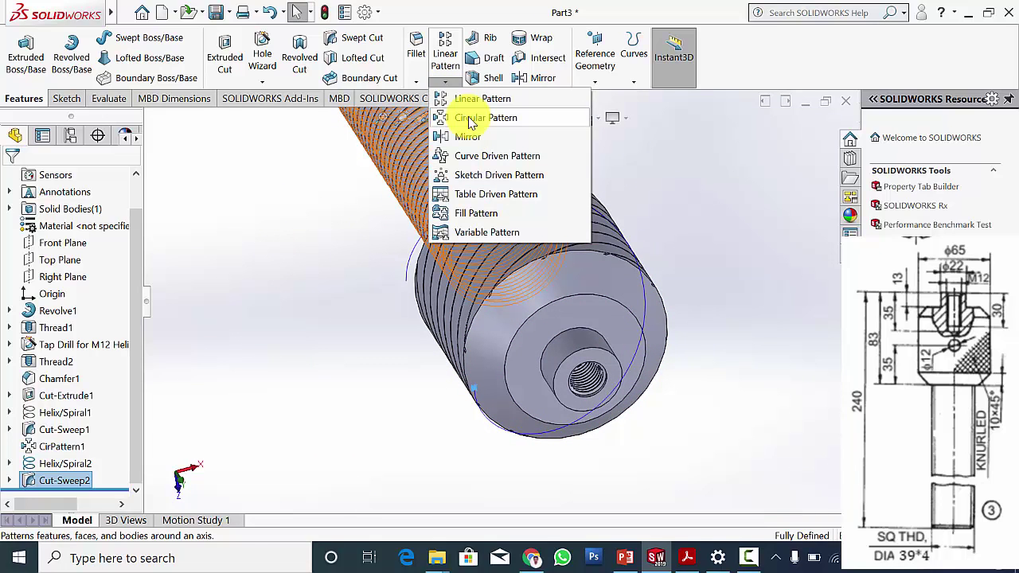
pyautogui.click(466, 117)
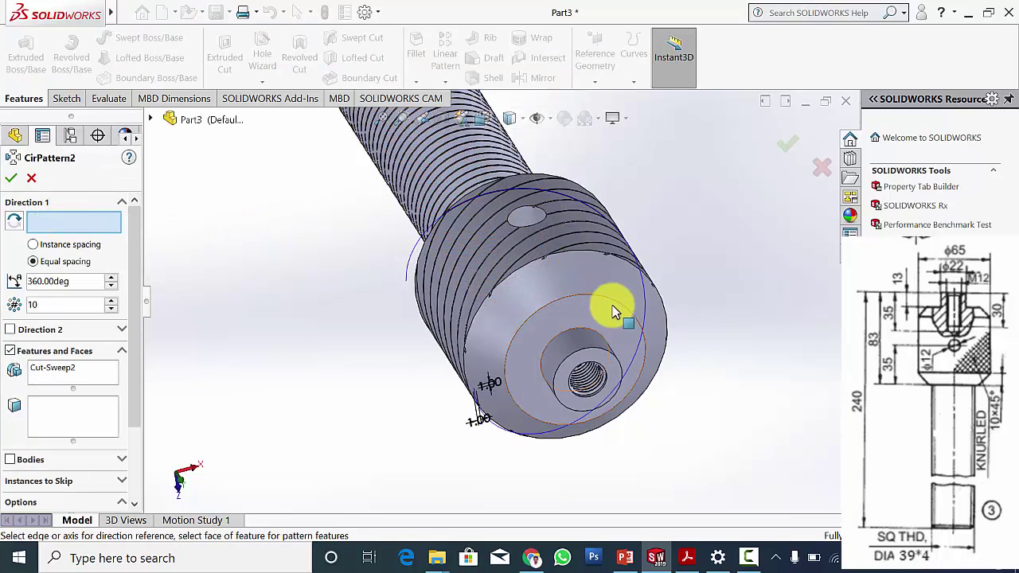
pyautogui.click(475, 257)
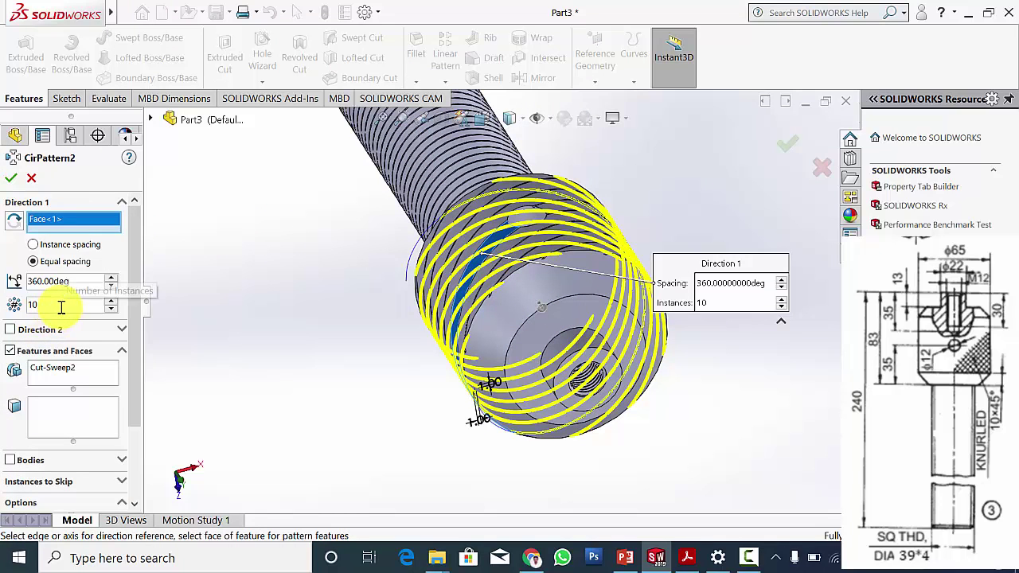
pyautogui.click(47, 370)
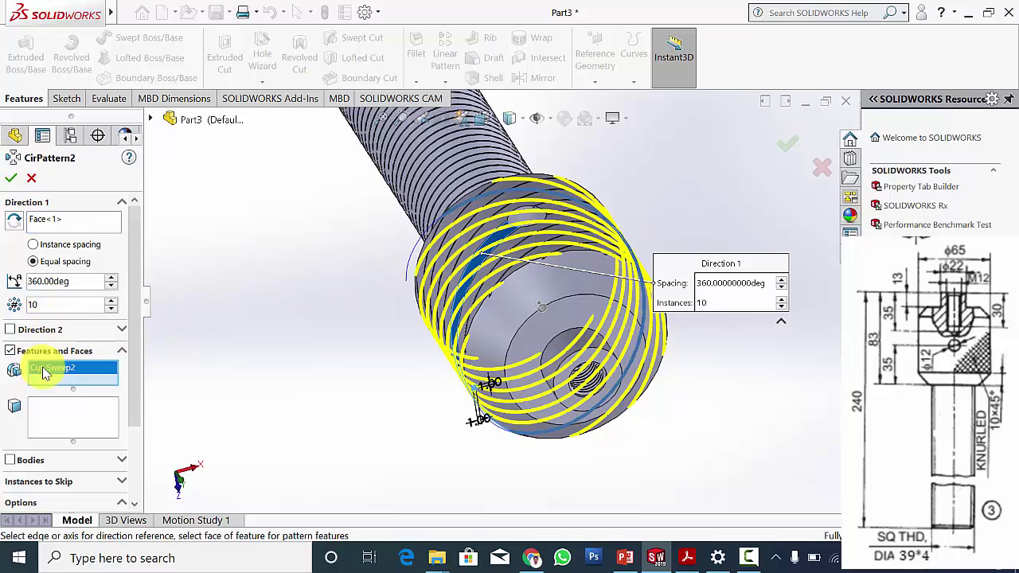
pyautogui.click(151, 120)
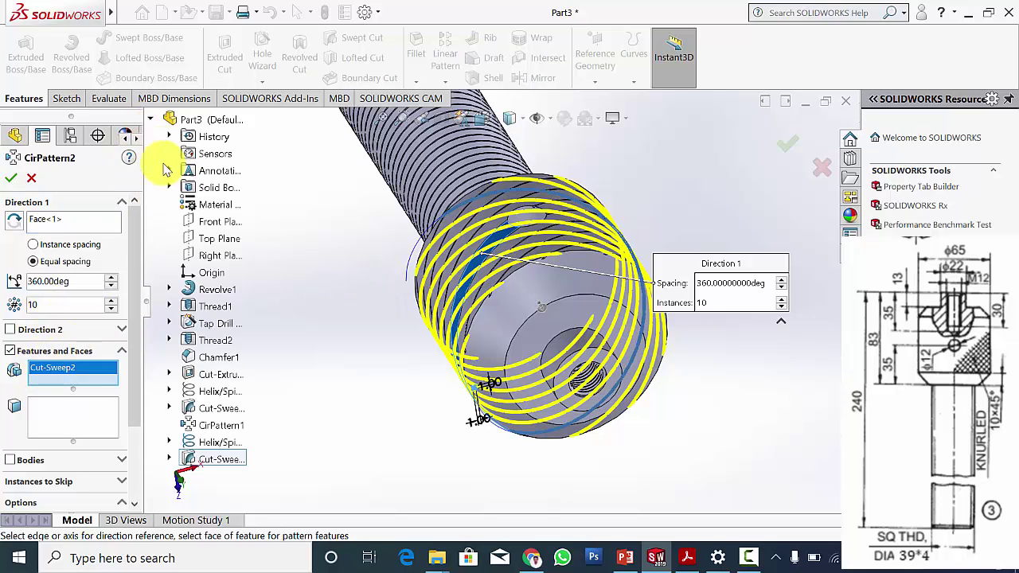
pyautogui.click(226, 459)
pyautogui.click(224, 460)
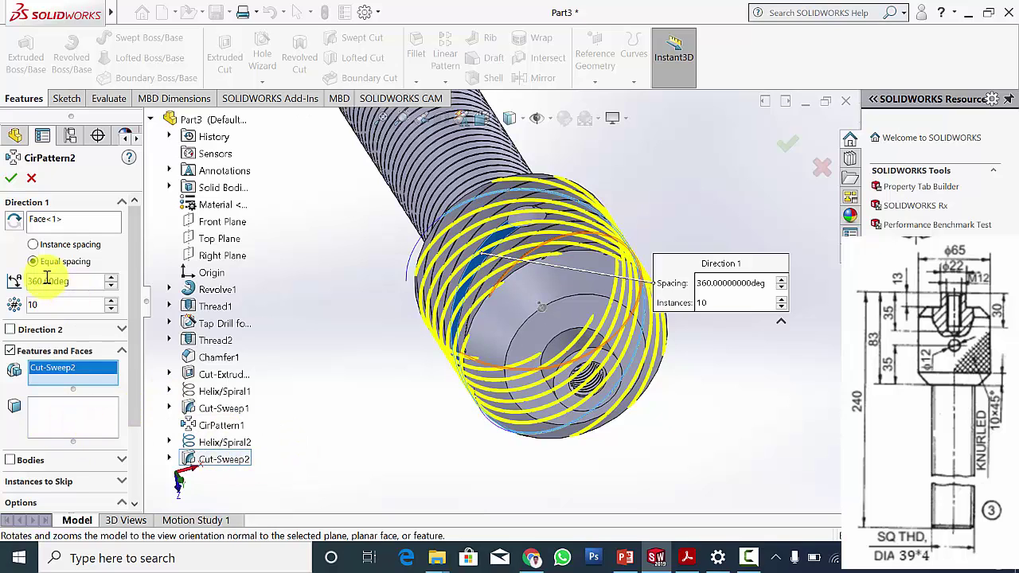
pyautogui.click(11, 180)
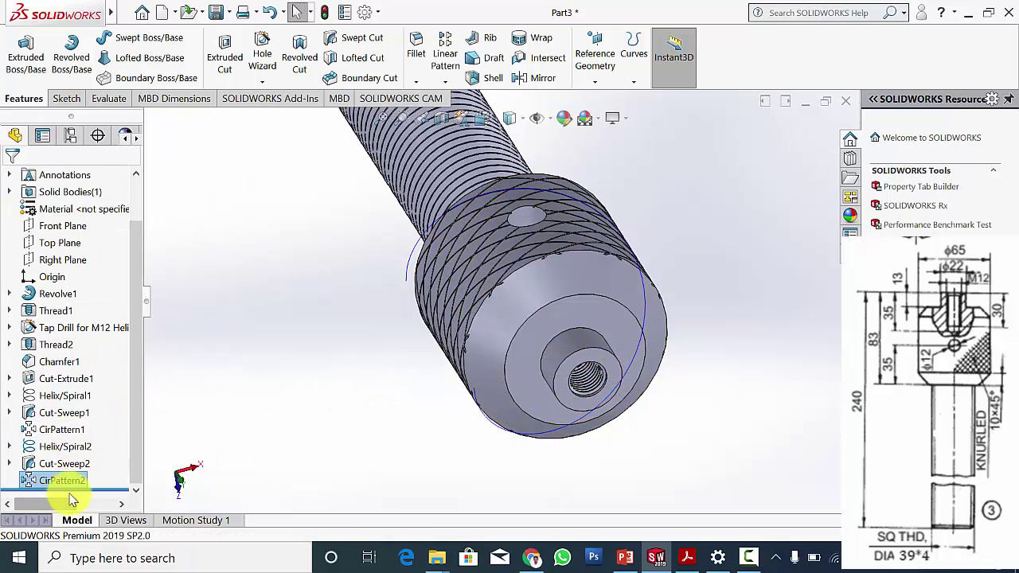
# Hide the second helix curve and view the whole screw with its knurled head.
pyautogui.click(70, 448)
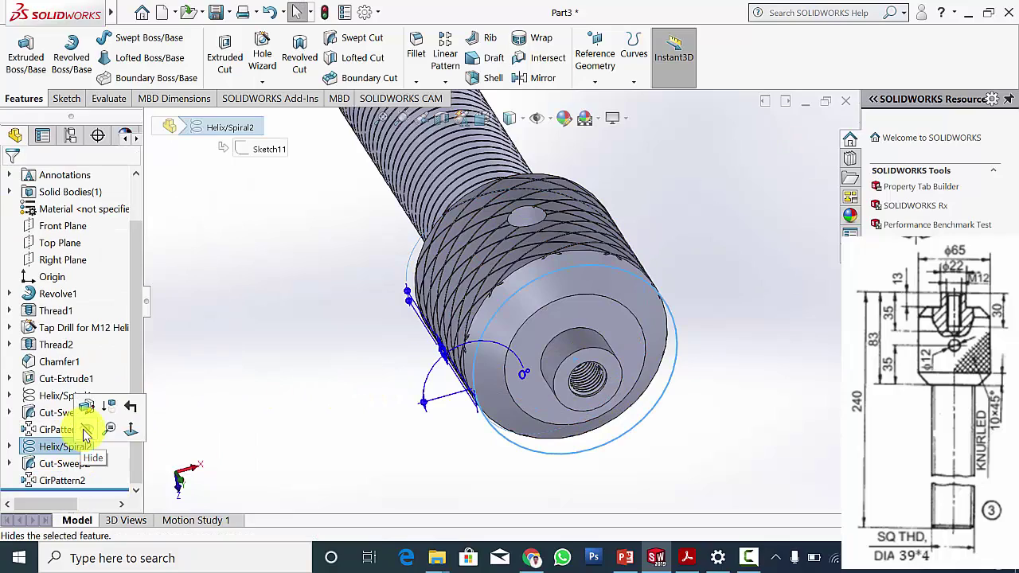
pyautogui.click(86, 431)
pyautogui.moveTo(448, 382); pyautogui.dragTo(538, 466, button='middle')
pyautogui.scroll(-5, 487, 351)
# Assign AISI 1020 from the Steel category of the SOLIDWORKS Materials library to the screw part.
pyautogui.scroll(1, 60, 348)
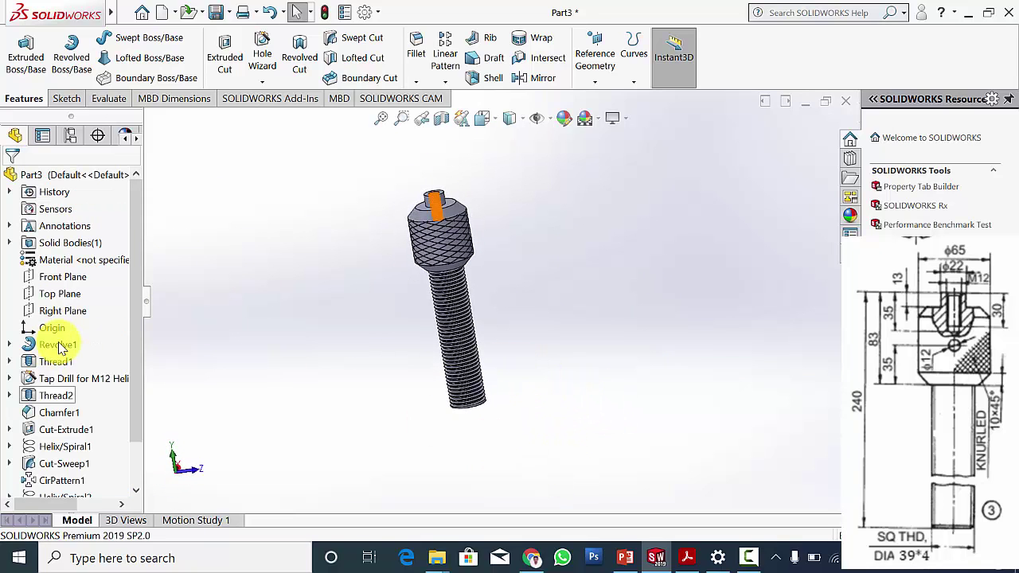
pyautogui.click(99, 267)
pyautogui.rightClick(99, 267)
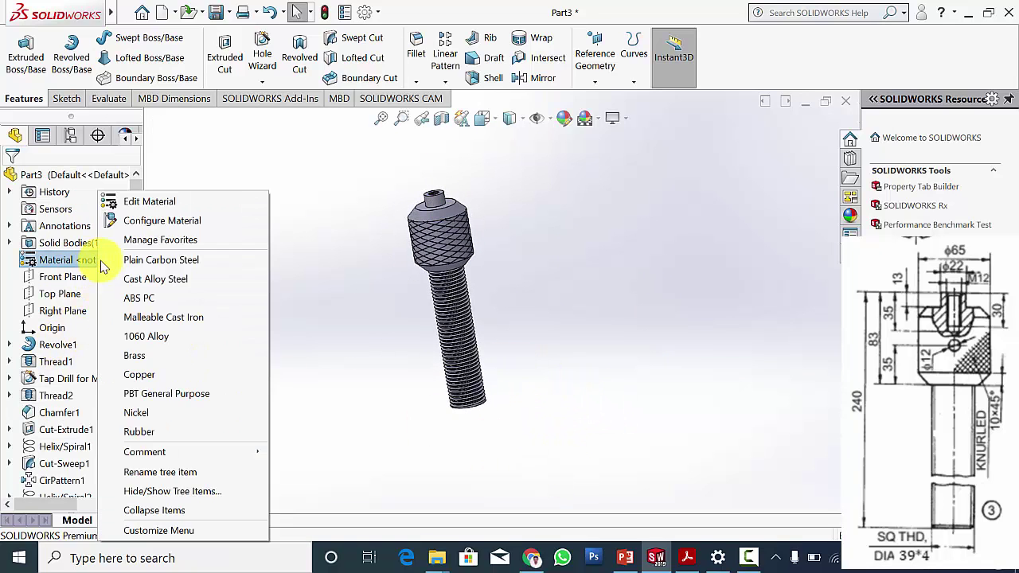
pyautogui.click(140, 198)
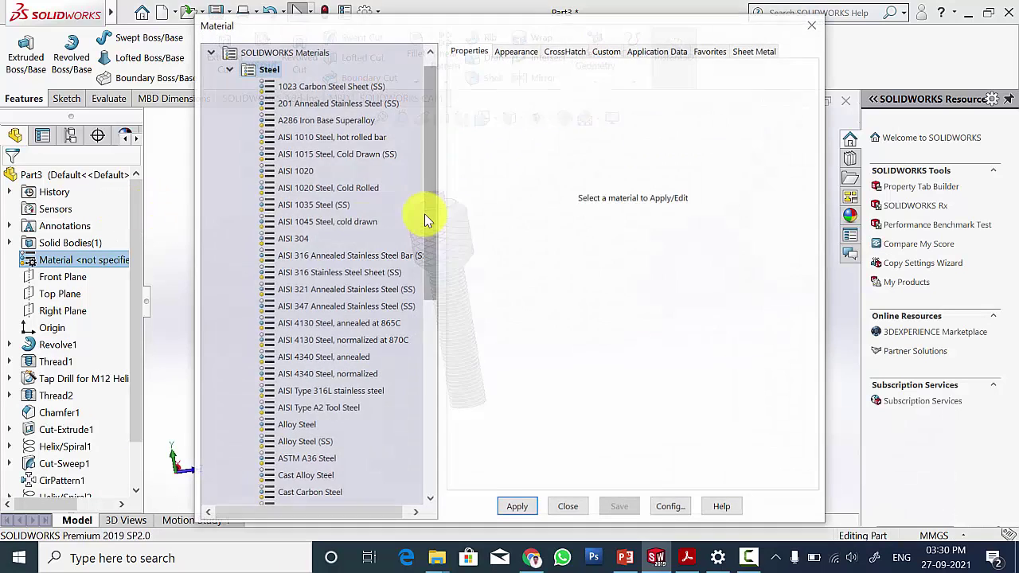
pyautogui.click(301, 239)
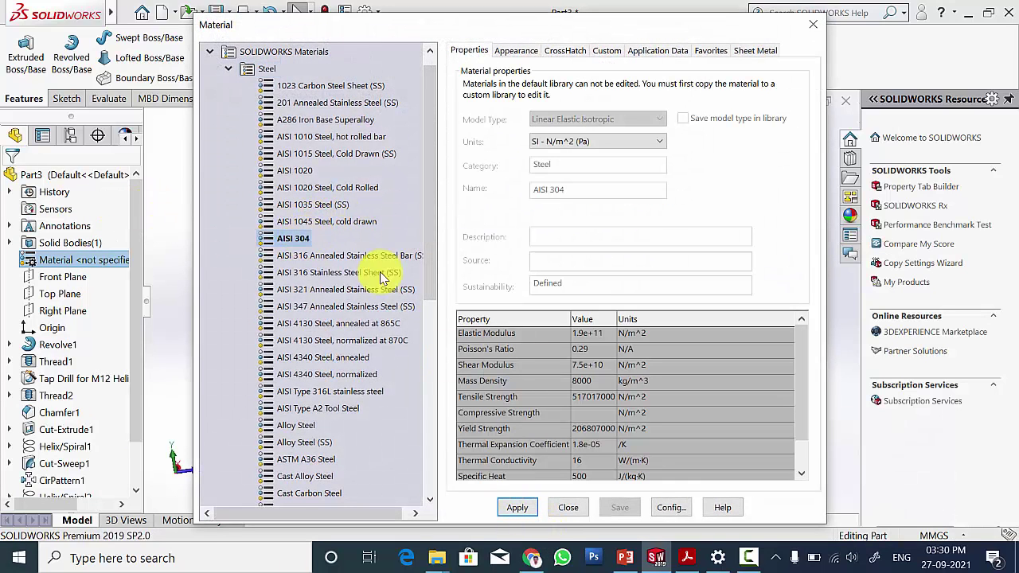
pyautogui.click(296, 170)
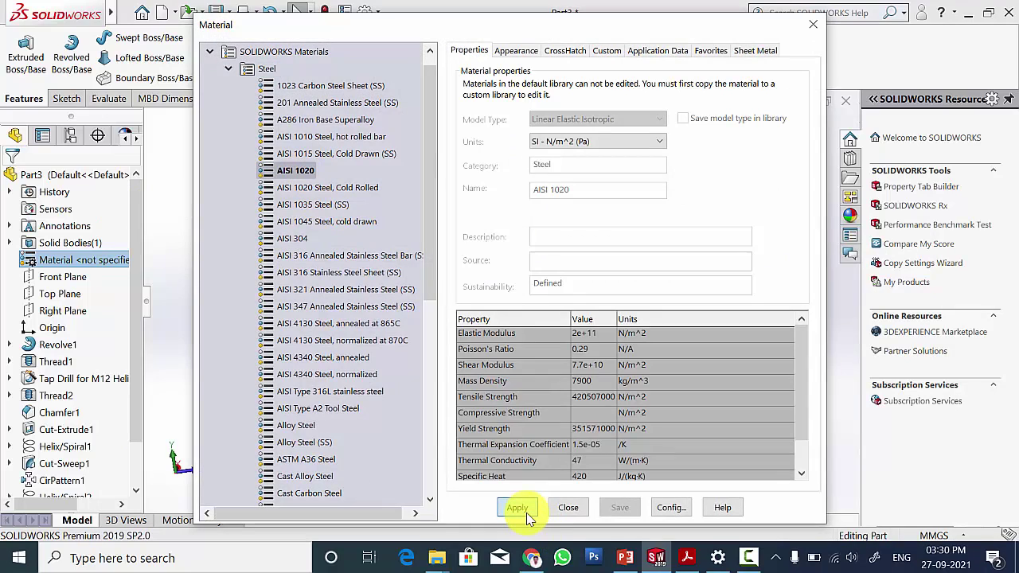
pyautogui.click(566, 508)
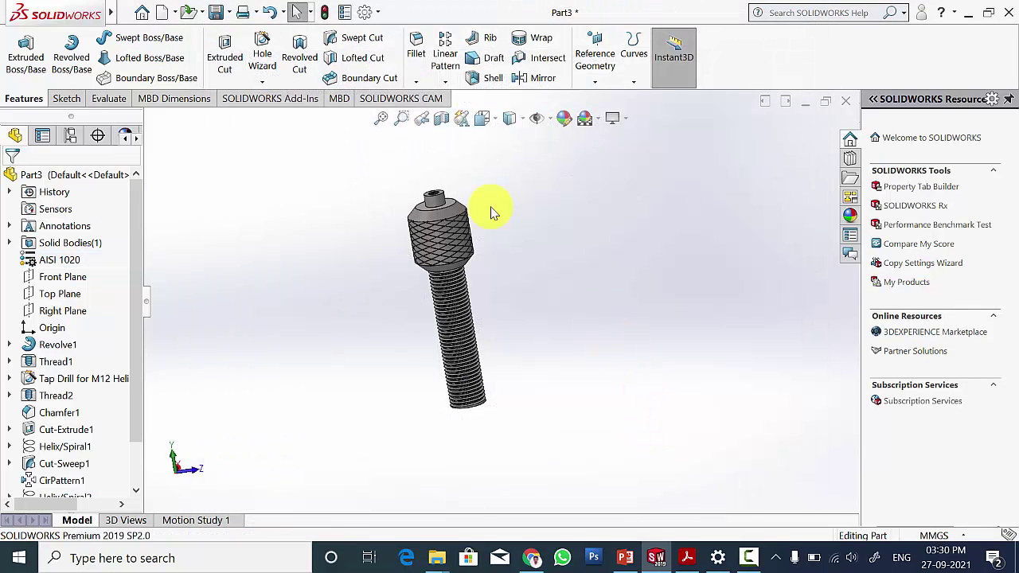
# Save the part as screw in the Screw Jack Assembly folder and close it.
pyautogui.click(217, 12)
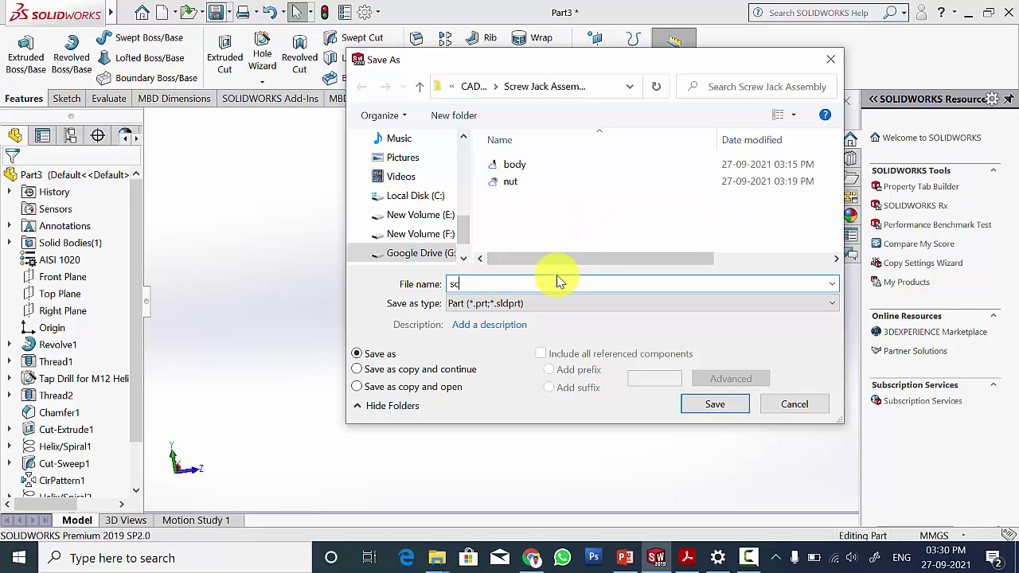
pyautogui.press('Return')
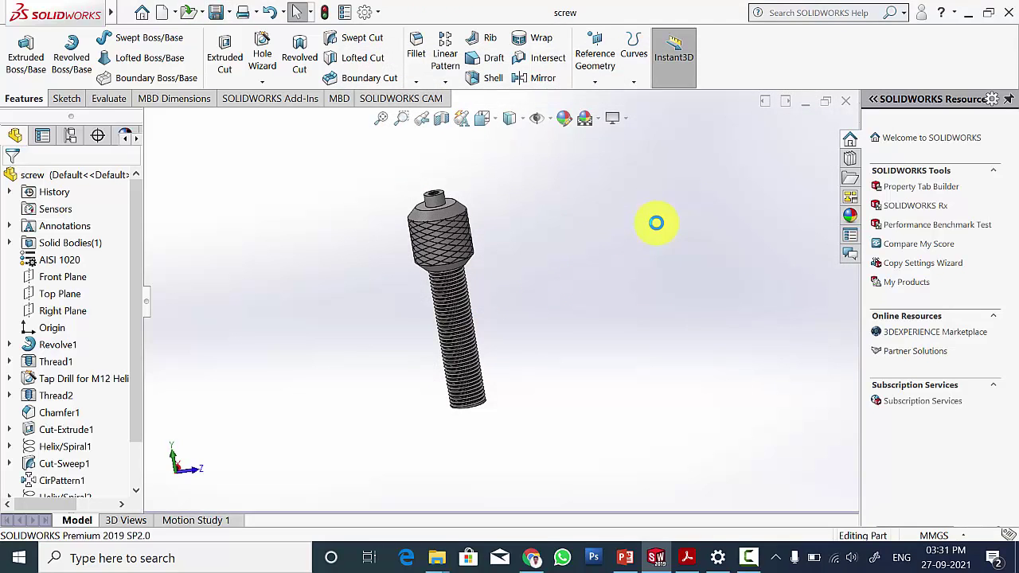
pyautogui.click(847, 101)
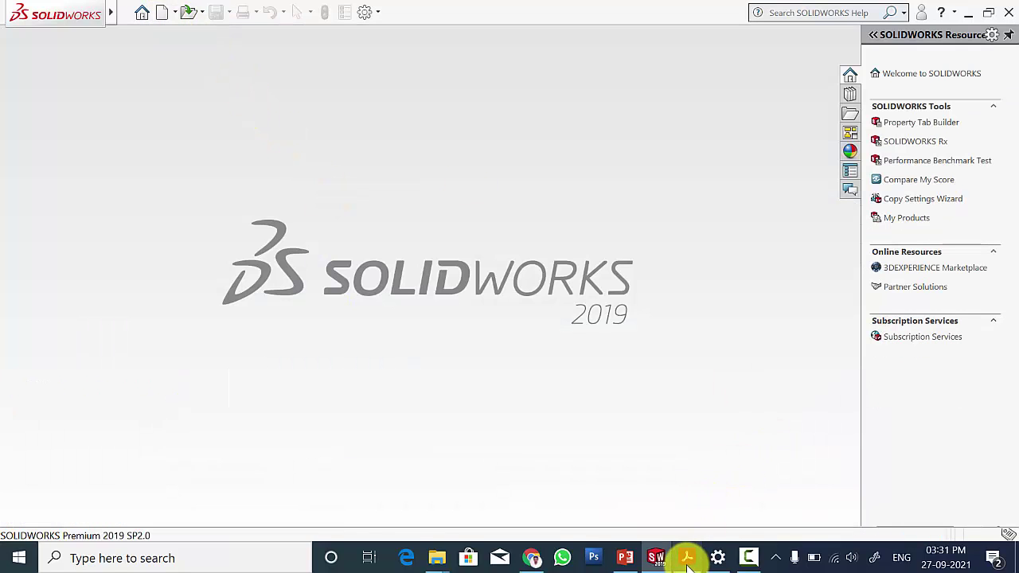
# Consult the cup drawing (part 4) in Screw Jack.pdf in Acrobat Reader, and create a new part in SOLIDWORKS.
pyautogui.click(688, 559)
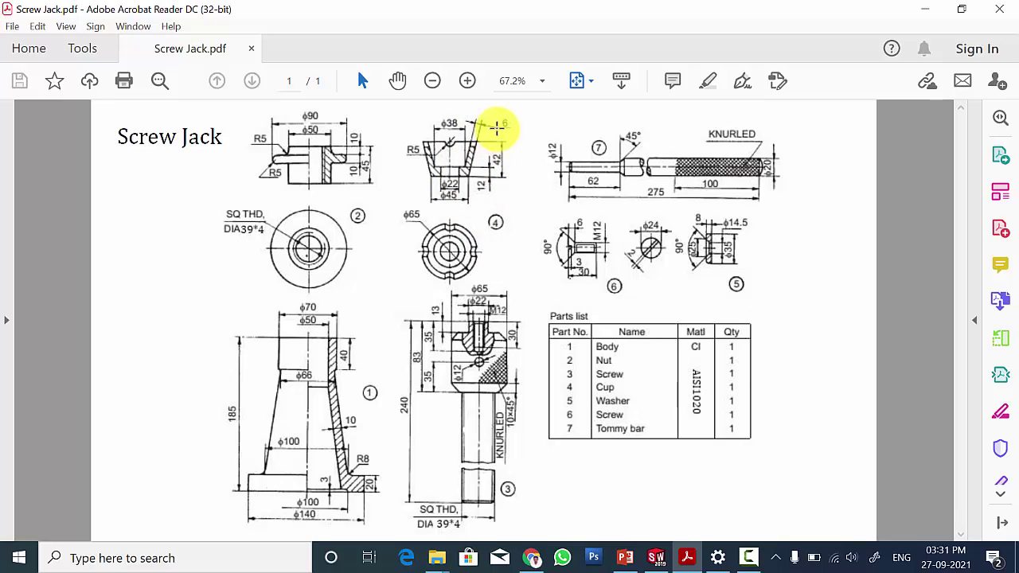
pyautogui.click(656, 558)
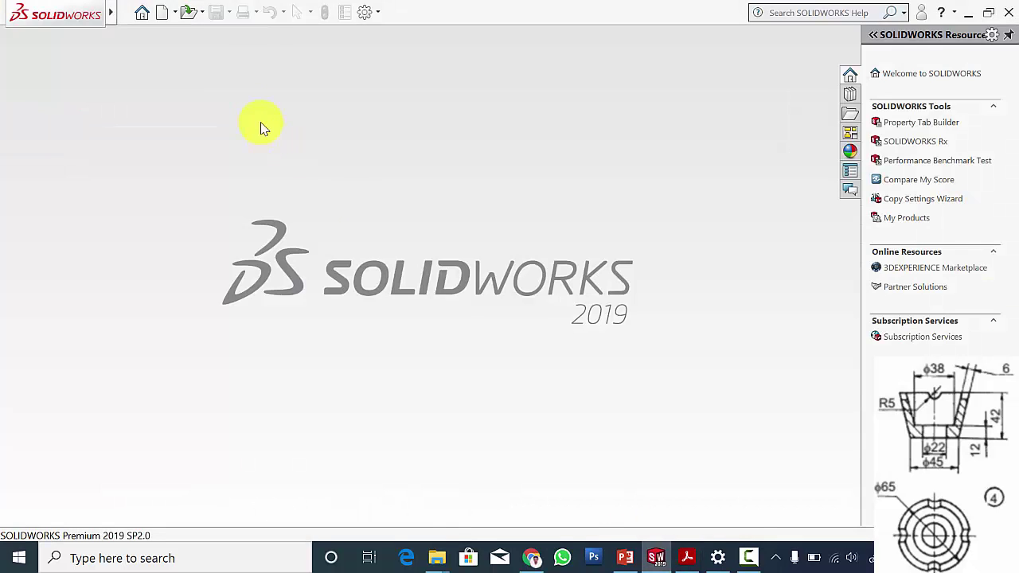
pyautogui.click(164, 14)
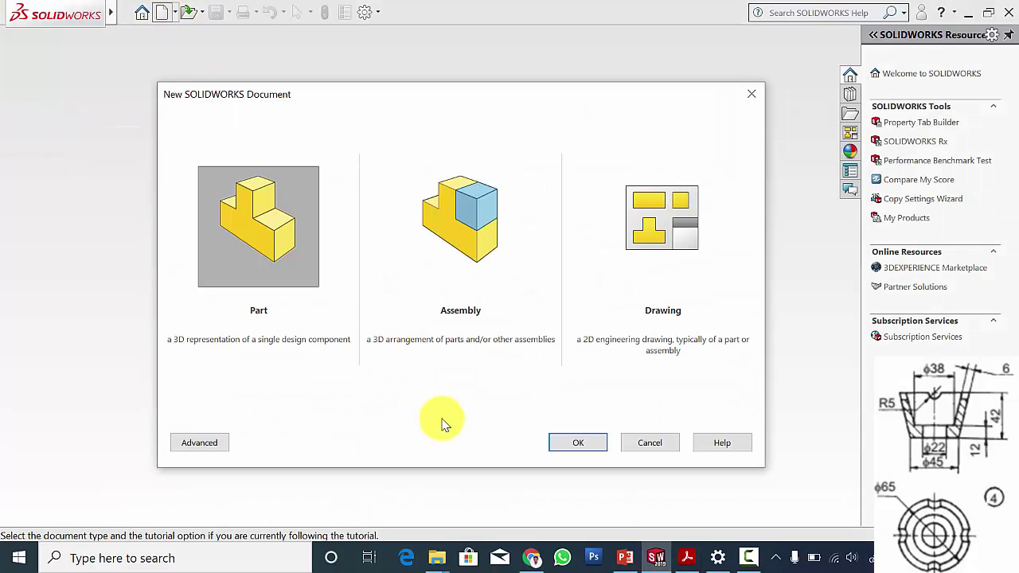
pyautogui.click(579, 443)
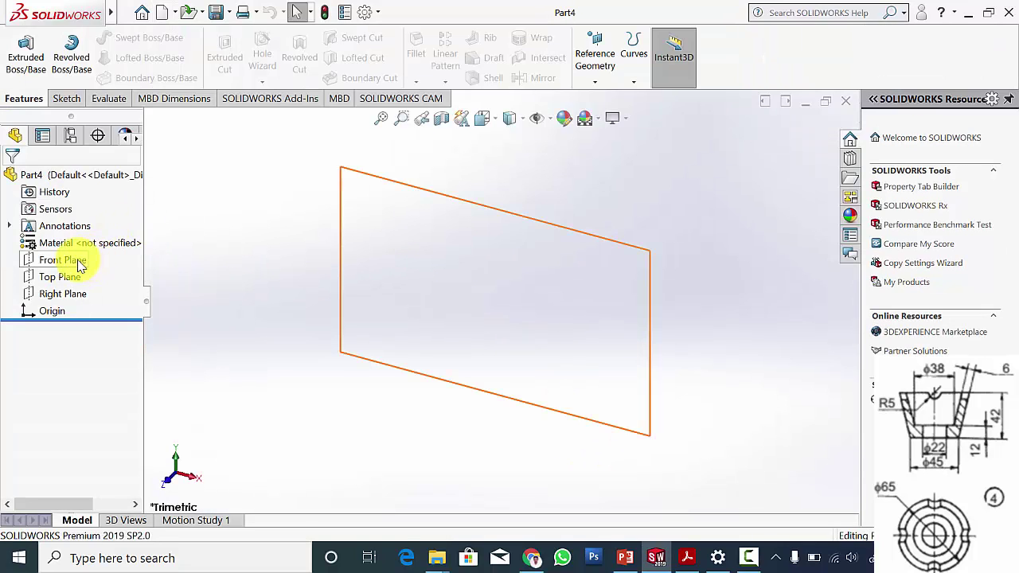
# On the Front Plane, sketch the cup's half-section beside the origin with lines: horizontal base, slanted wall with parallel sides about 45 mm high, and stepped inner floor.
pyautogui.click(80, 263)
pyautogui.click(109, 241)
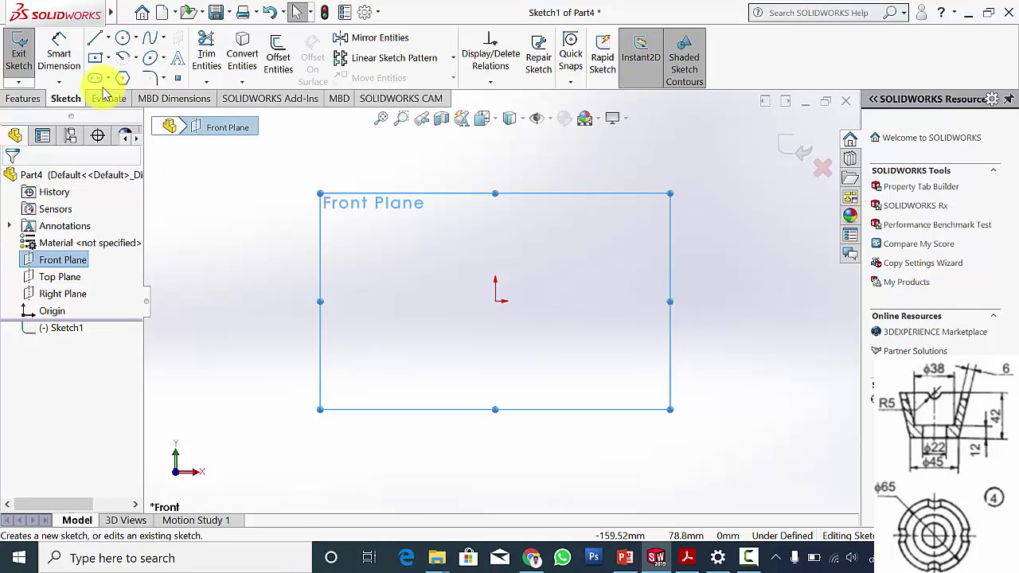
pyautogui.click(94, 45)
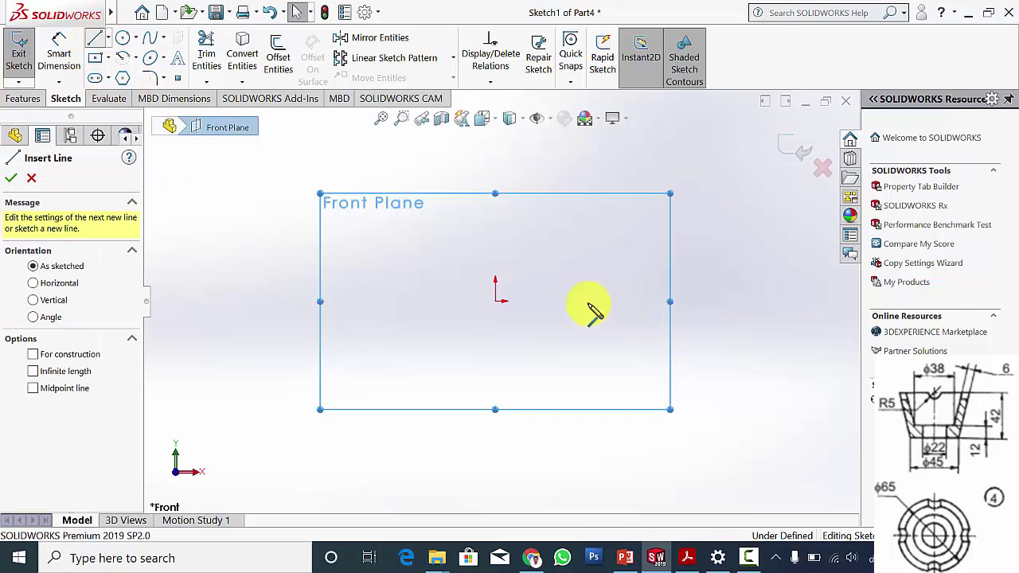
pyautogui.click(519, 300)
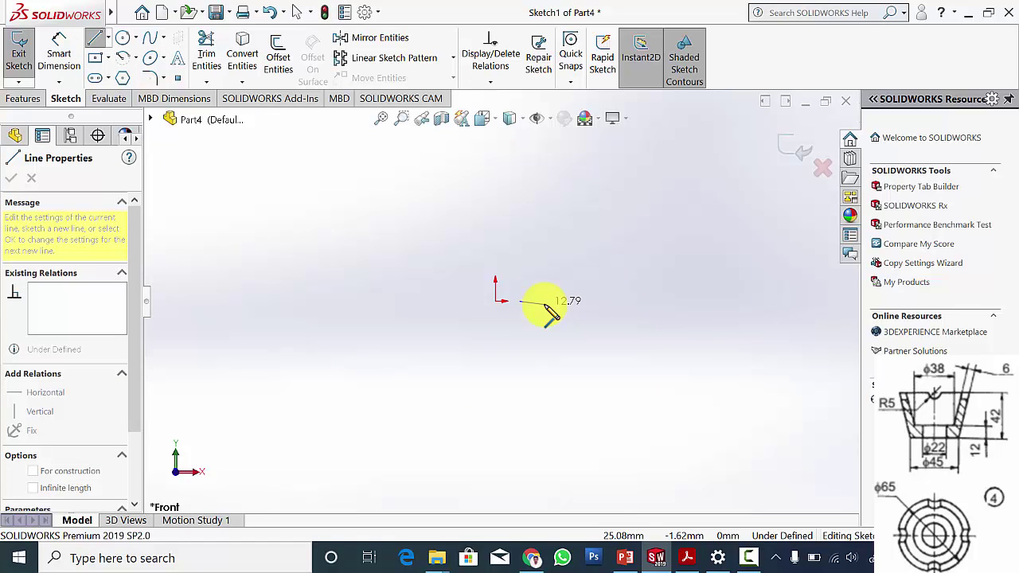
pyautogui.click(556, 301)
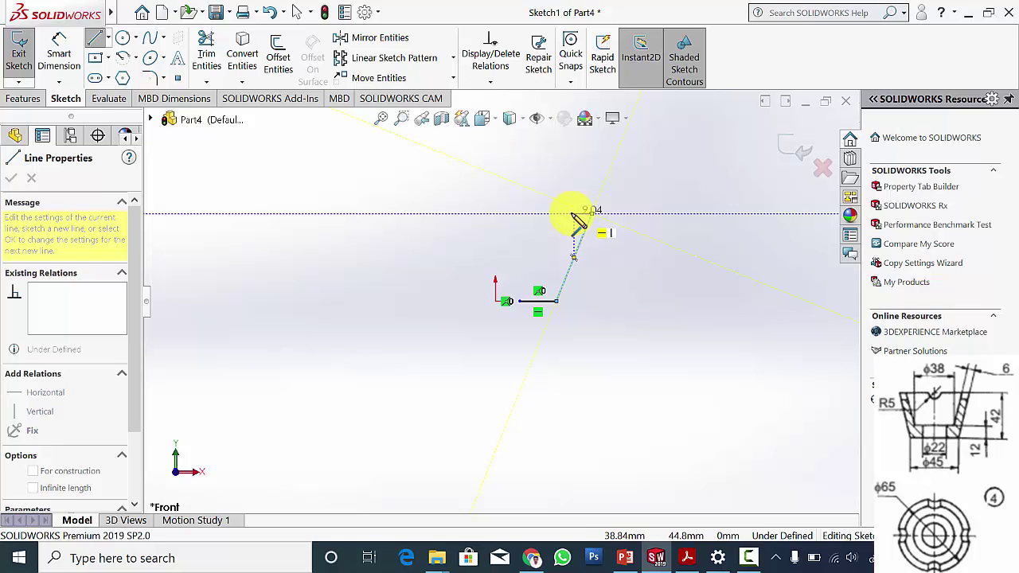
pyautogui.click(591, 211)
pyautogui.click(564, 213)
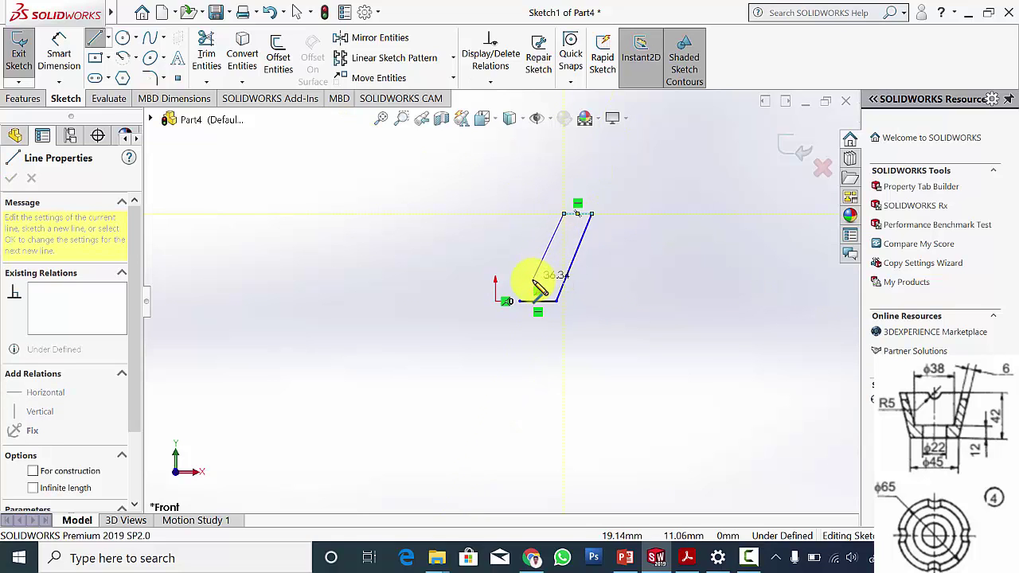
pyautogui.click(534, 282)
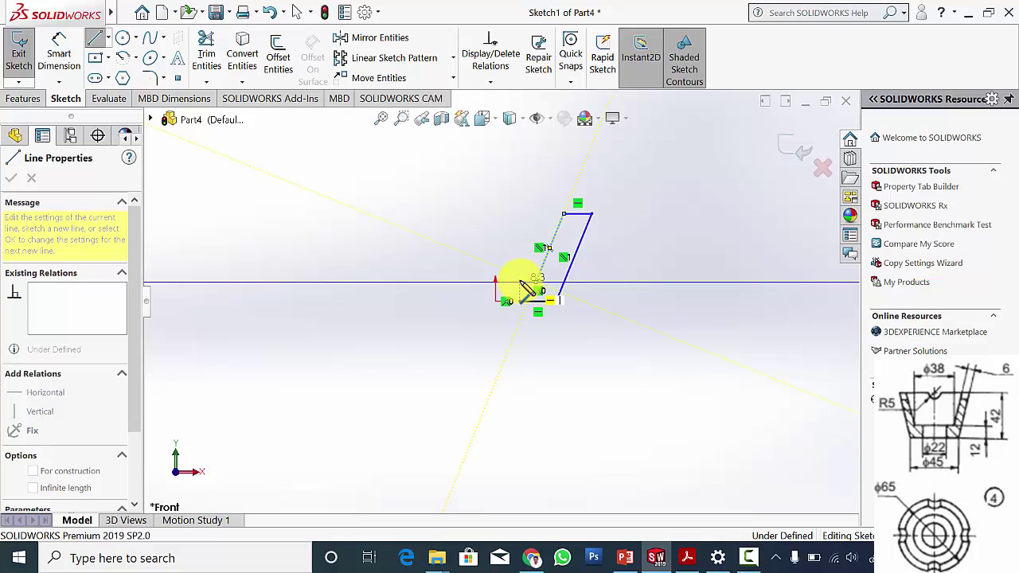
pyautogui.click(519, 283)
pyautogui.click(519, 303)
pyautogui.press('Escape')
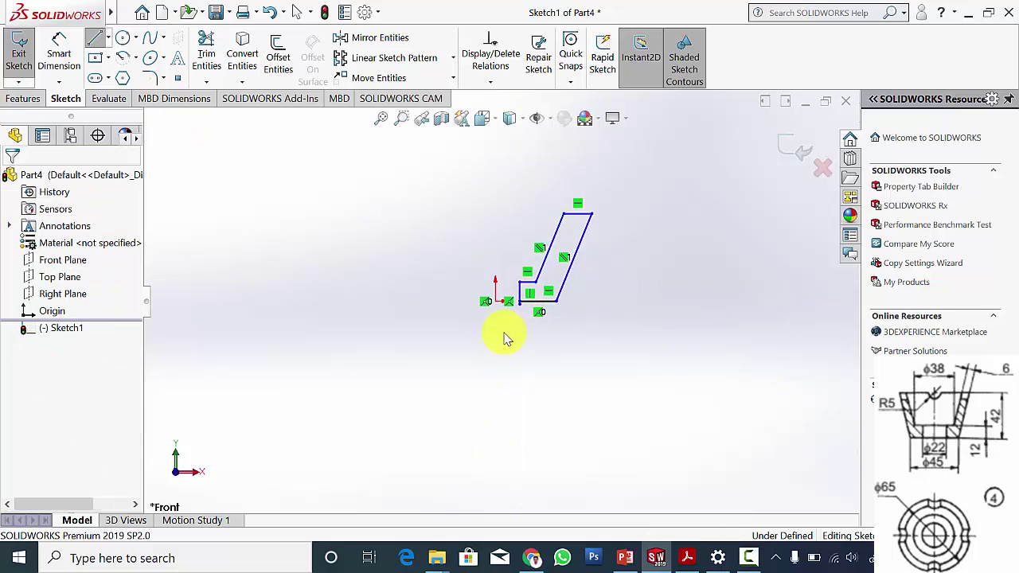
# Trim the short overhang of the inner vertical line below the profile's base line.
pyautogui.scroll(-8, 530, 307)
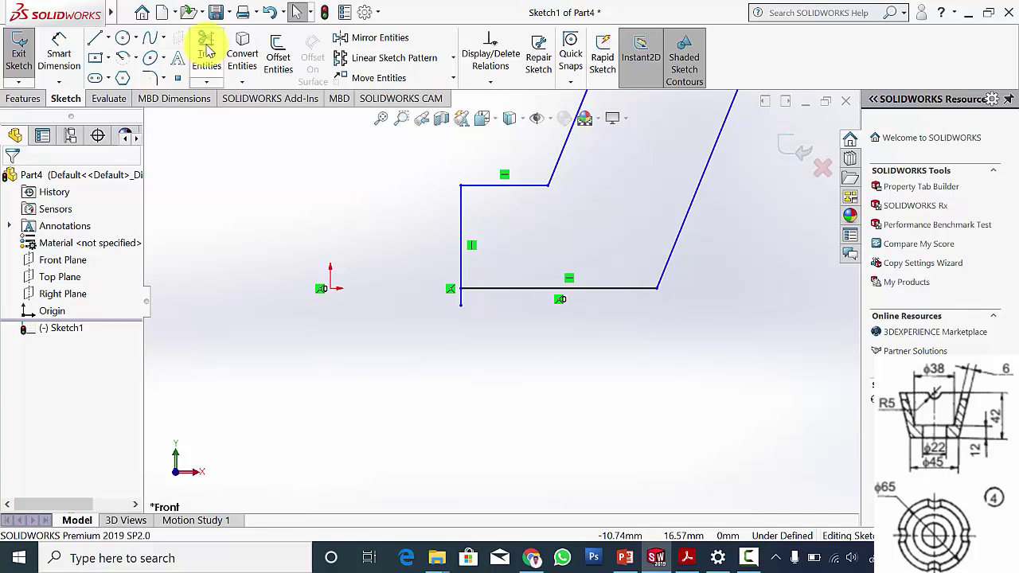
pyautogui.click(206, 50)
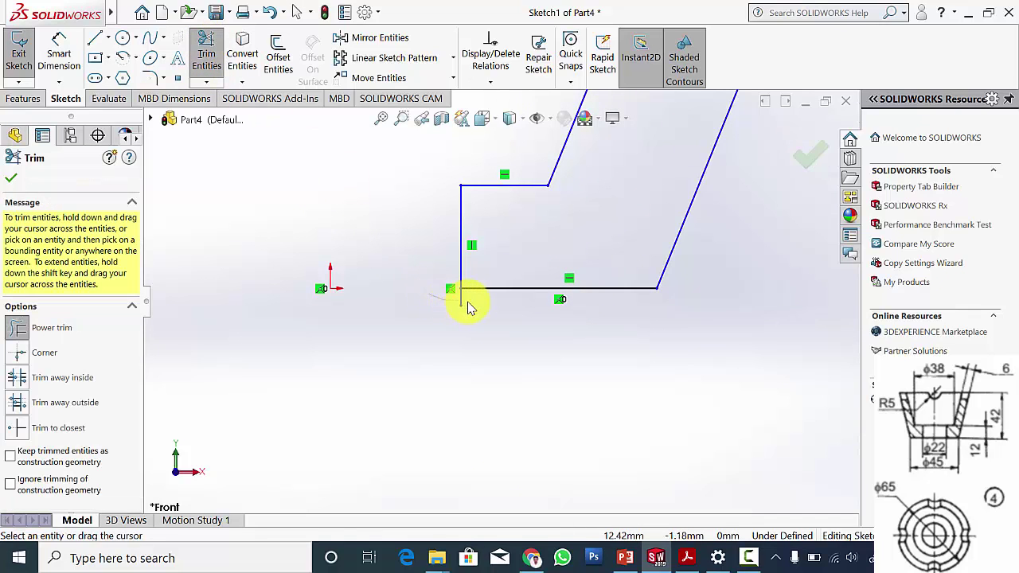
pyautogui.moveTo(468, 302); pyautogui.dragTo(479, 309)
pyautogui.press('Escape')
pyautogui.scroll(8, 562, 345)
pyautogui.scroll(-3, 557, 289)
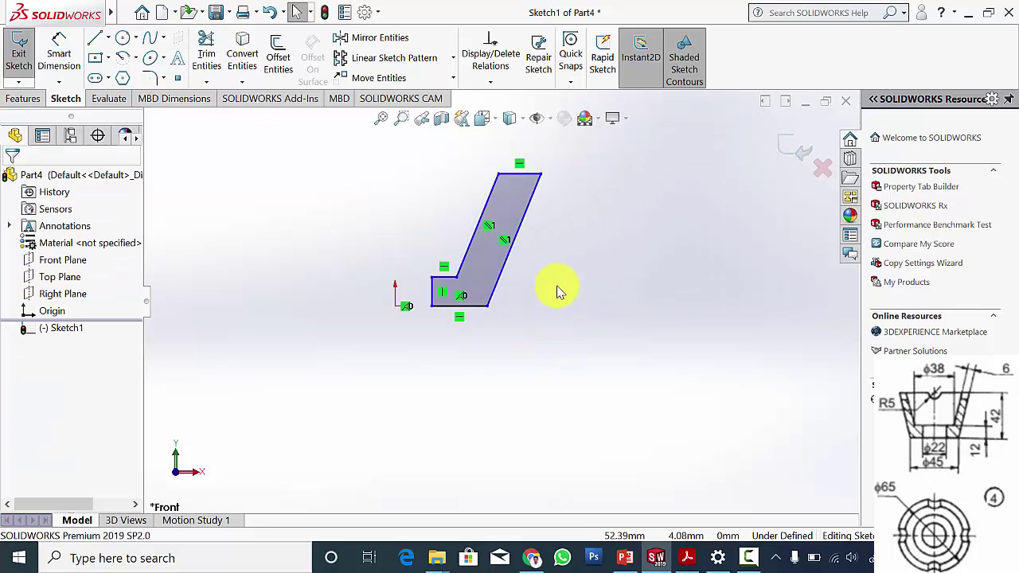
# Dimension the horizontal distance from the origin to the base's outer corner as 22.5 mm.
pyautogui.click(59, 54)
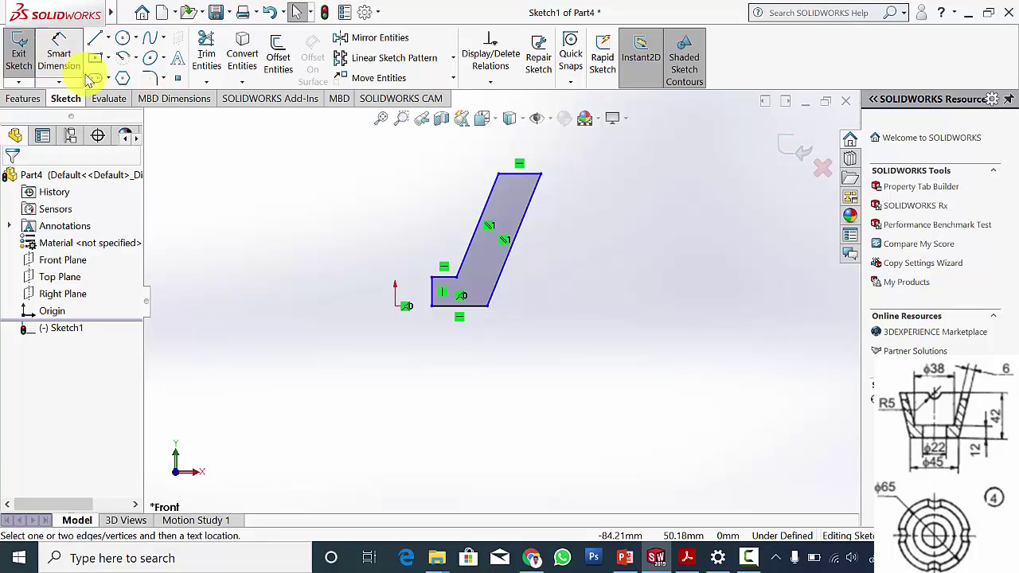
pyautogui.click(395, 307)
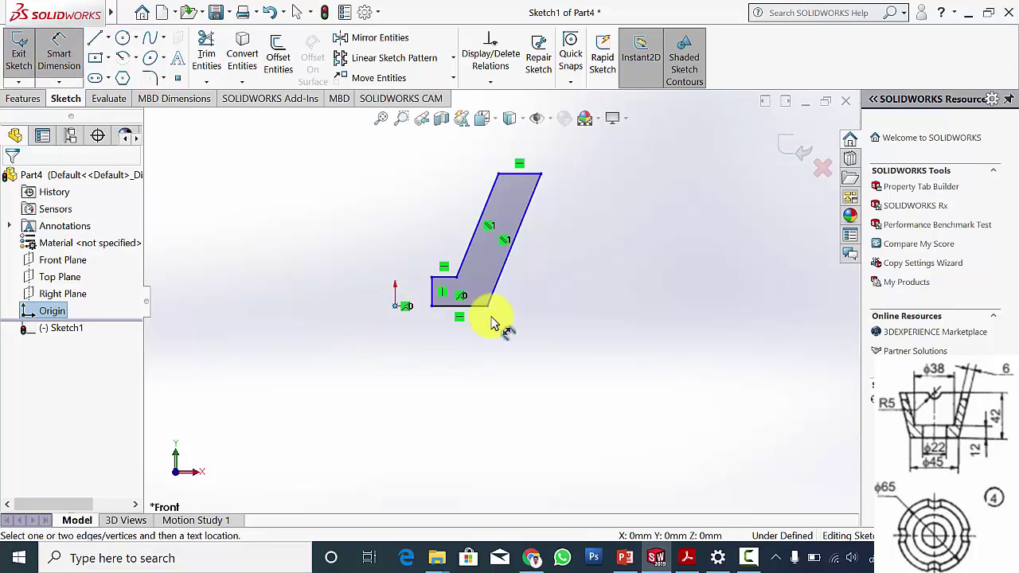
pyautogui.click(488, 308)
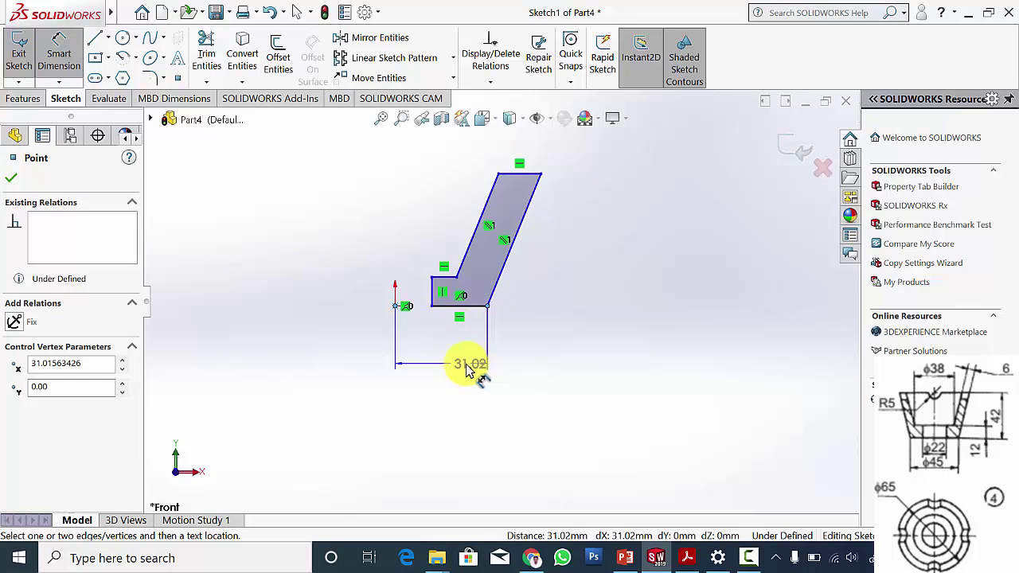
pyautogui.click(461, 365)
pyautogui.write('22.5')
pyautogui.press('Return')
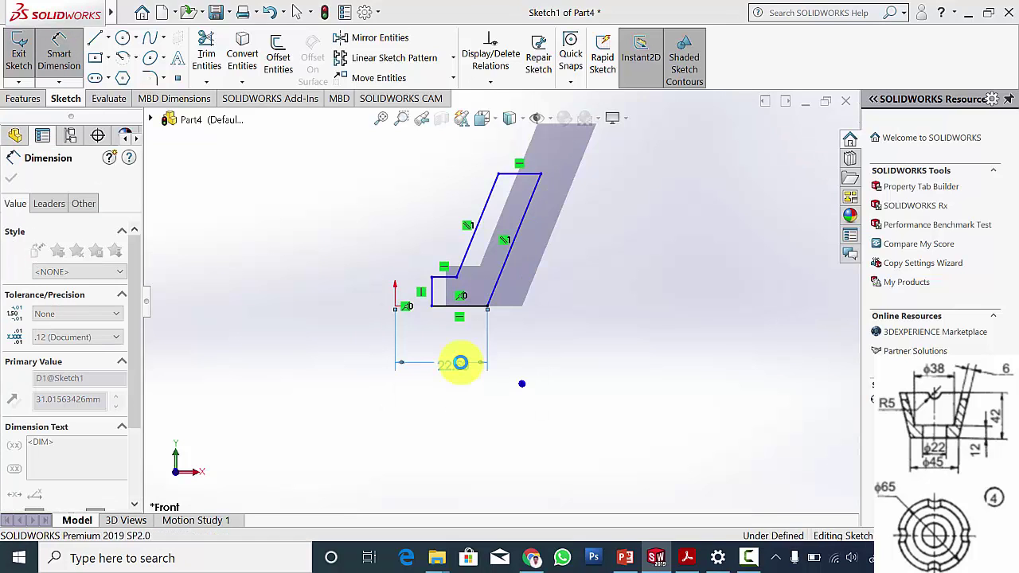
# Dimension the distance from the origin to the inner vertical line as 11 mm.
pyautogui.click(397, 308)
pyautogui.click(431, 292)
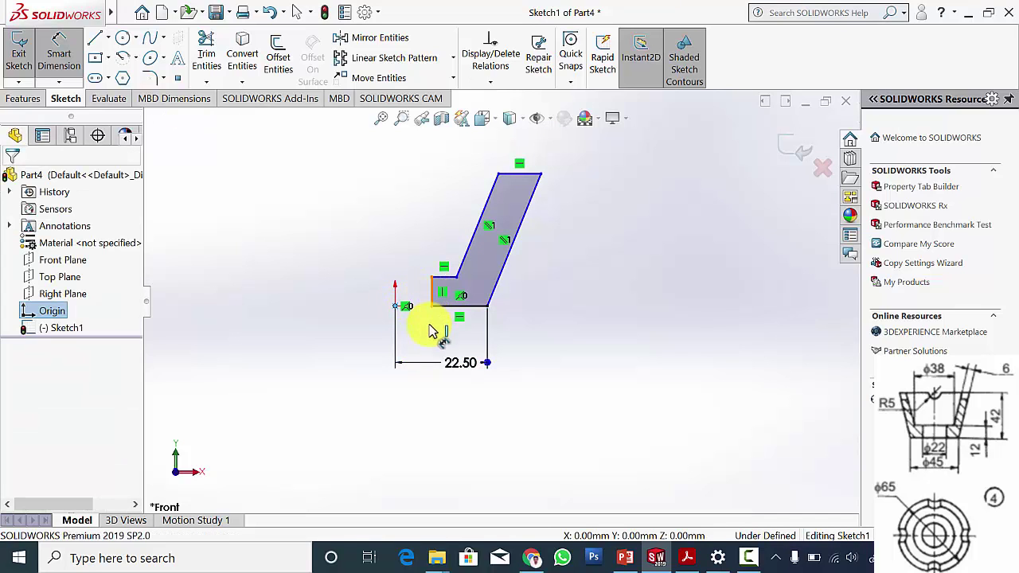
pyautogui.click(426, 338)
pyautogui.write('11')
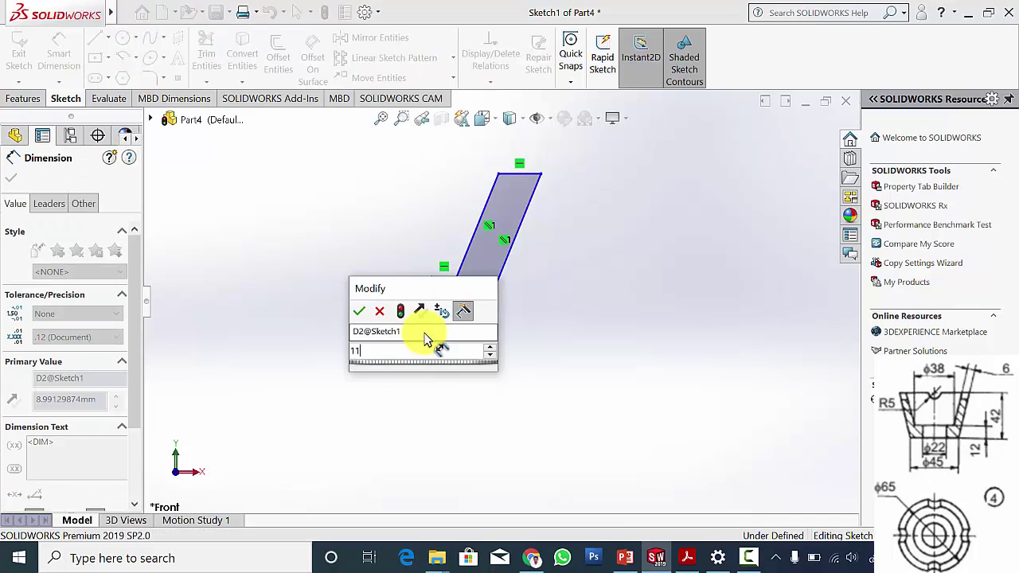
pyautogui.press('Return')
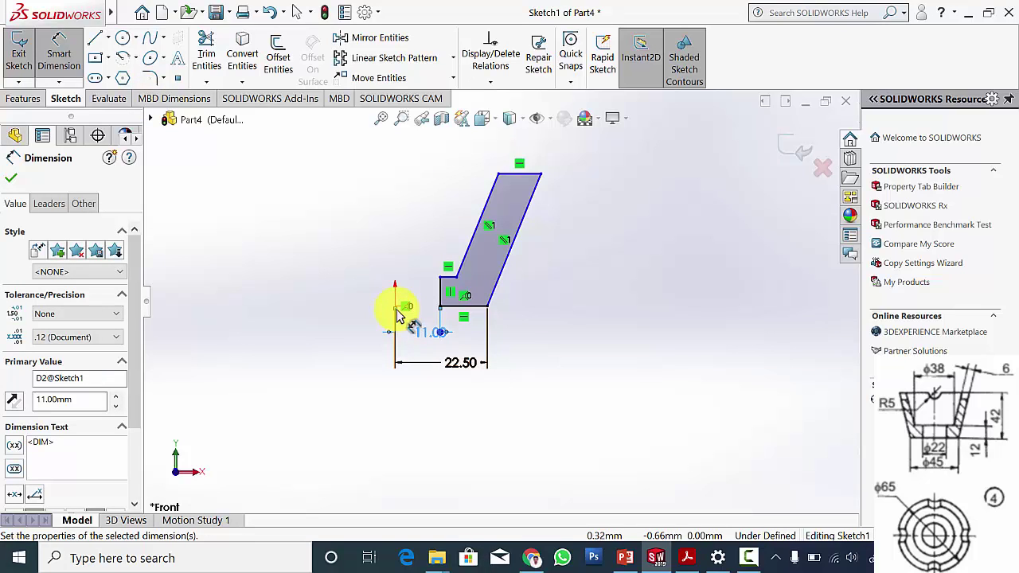
# Dimension the vertical distance from the origin to the profile's top line as 42 mm.
pyautogui.click(396, 308)
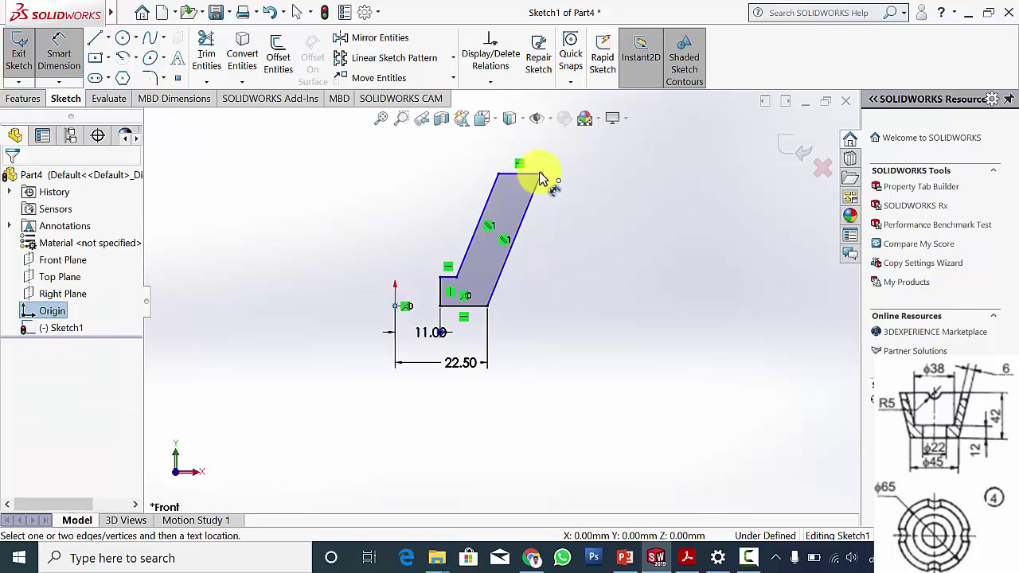
pyautogui.click(519, 179)
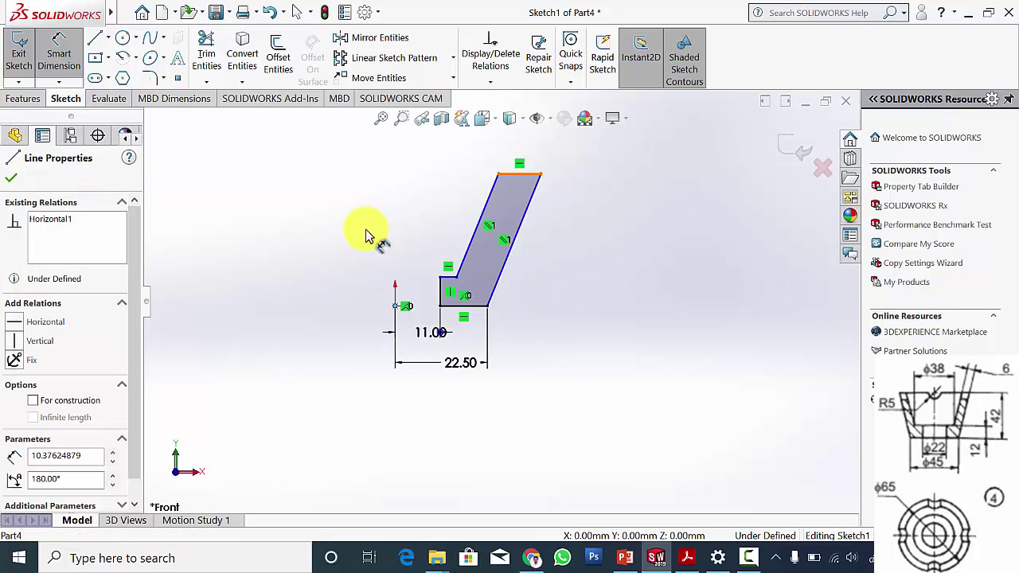
pyautogui.click(339, 249)
pyautogui.write('42')
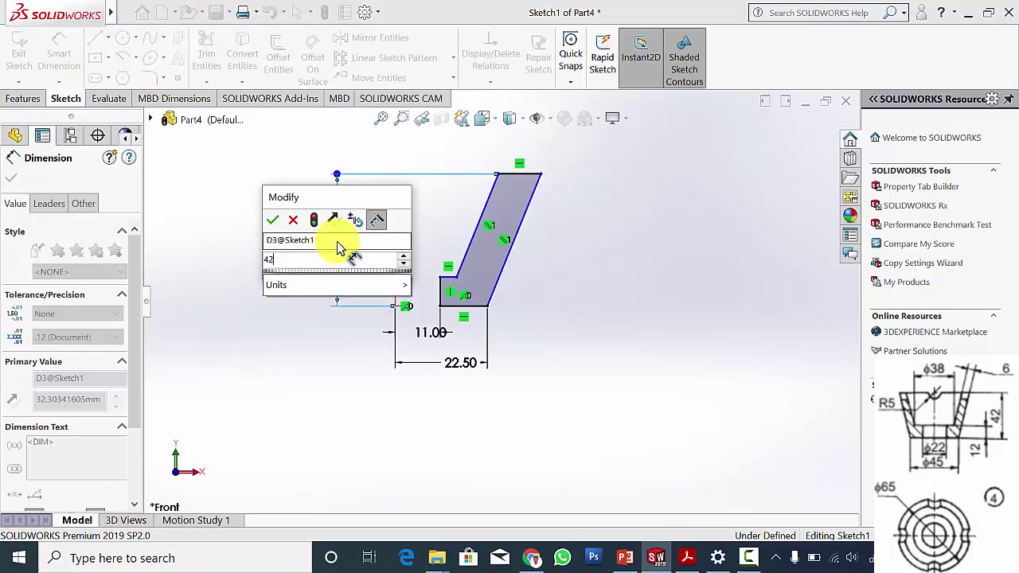
pyautogui.press('Return')
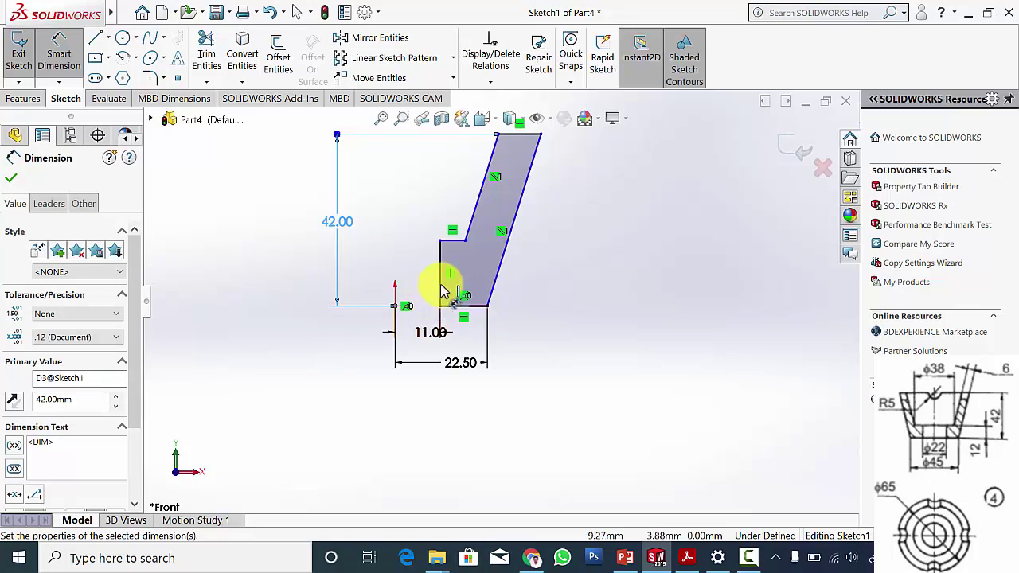
# Dimension the height of the profile's inner vertical line as 12 mm.
pyautogui.click(441, 275)
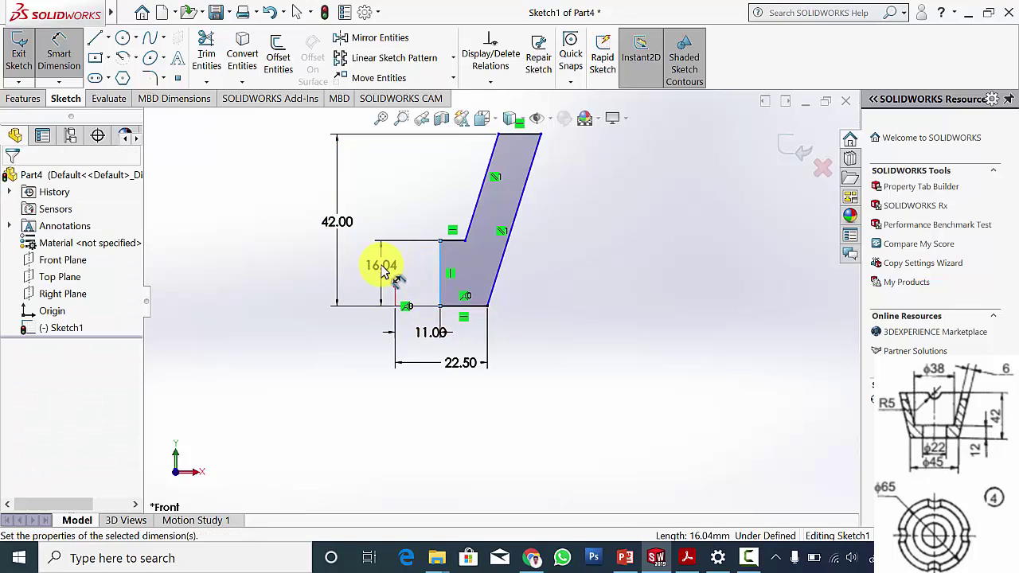
pyautogui.click(382, 271)
pyautogui.write('12')
pyautogui.press('Return')
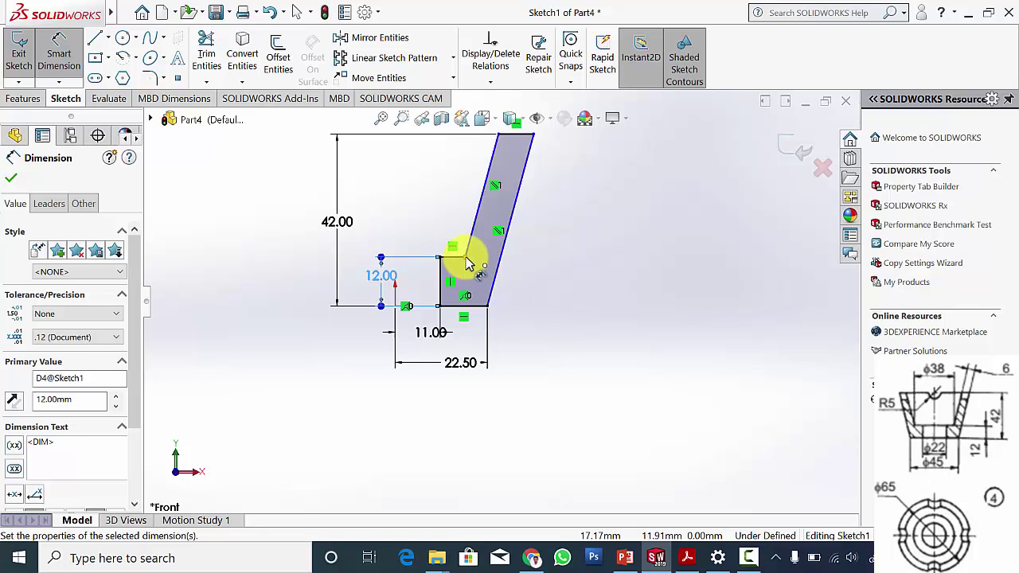
# Dimension the horizontal distance from the origin to the inner corner where the slanted wall starts as 19 mm.
pyautogui.click(382, 306)
pyautogui.click(395, 306)
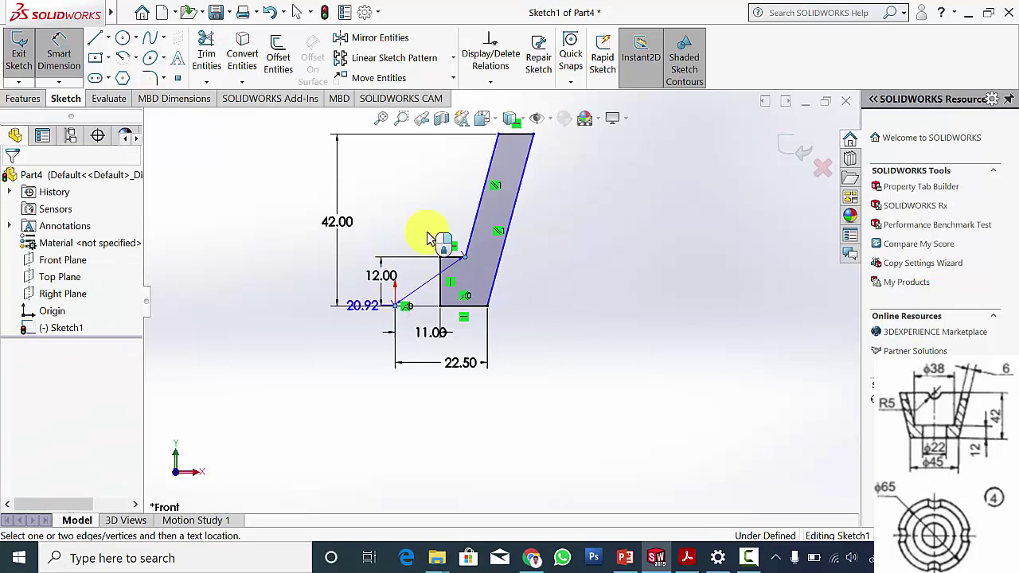
pyautogui.click(446, 183)
pyautogui.write('19')
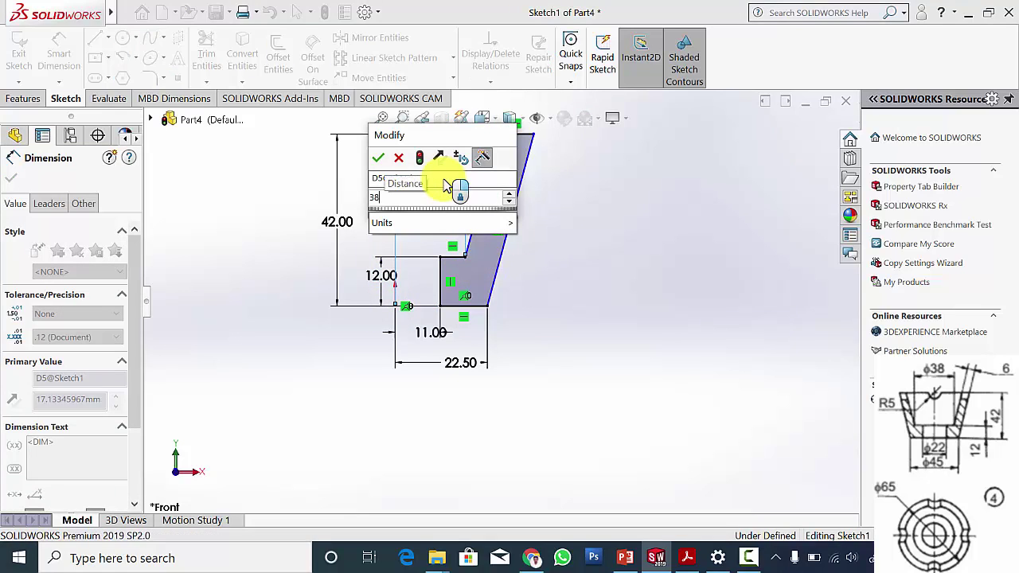
pyautogui.press('Return')
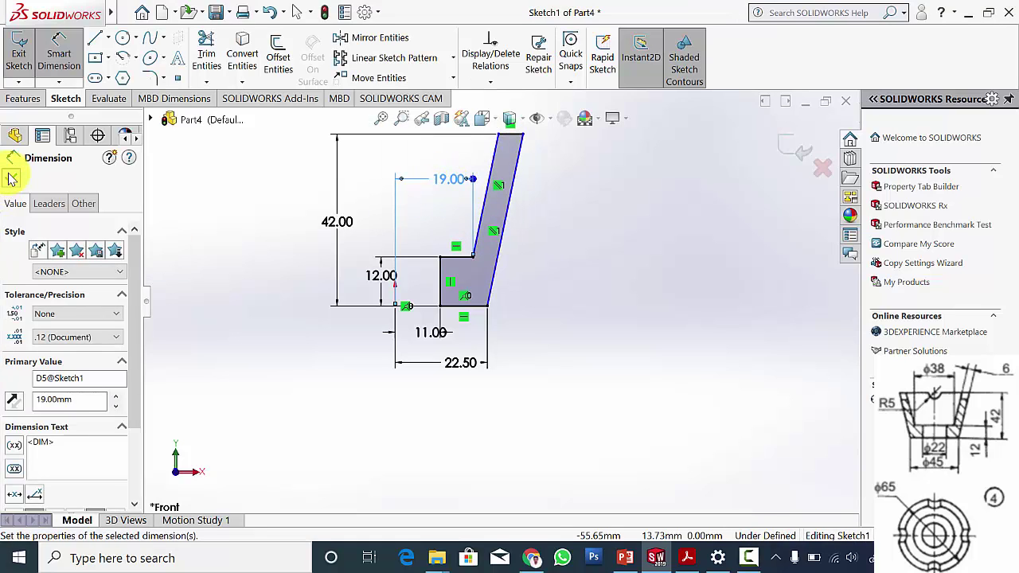
pyautogui.click(12, 178)
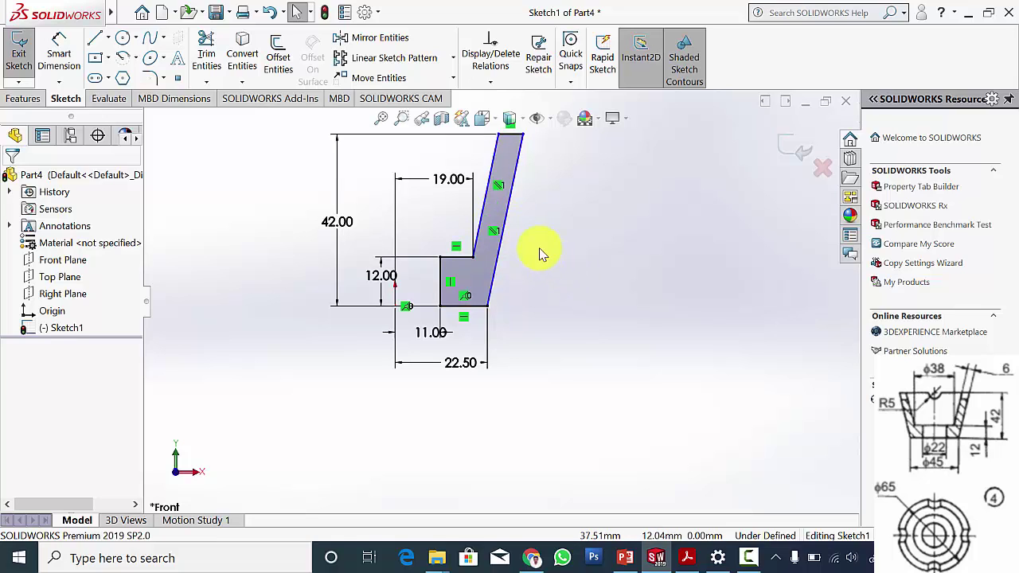
# Dimension the wall thickness between the two parallel slanted lines as 6 mm.
pyautogui.click(492, 208)
pyautogui.keyDown('ctrl'); pyautogui.click(510, 215); pyautogui.keyUp('ctrl')
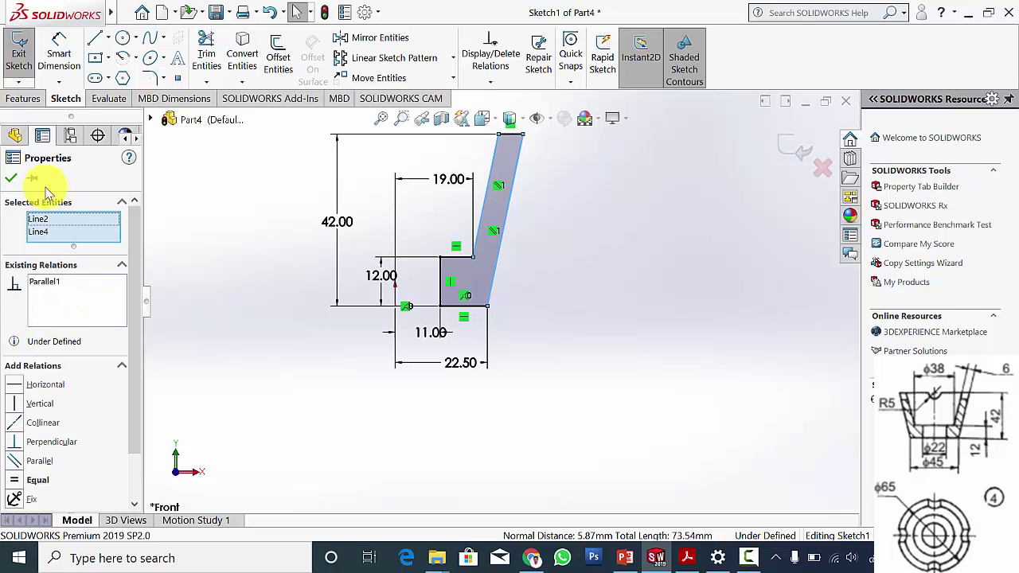
pyautogui.click(231, 272)
pyautogui.moveTo(522, 135); pyautogui.dragTo(516, 168)
pyautogui.click(72, 56)
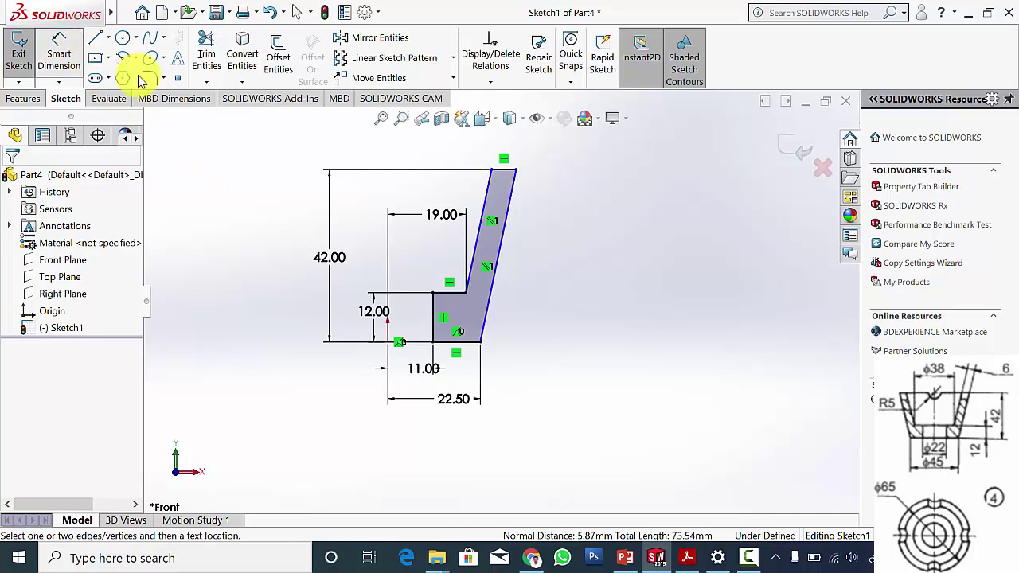
pyautogui.click(506, 211)
pyautogui.click(568, 229)
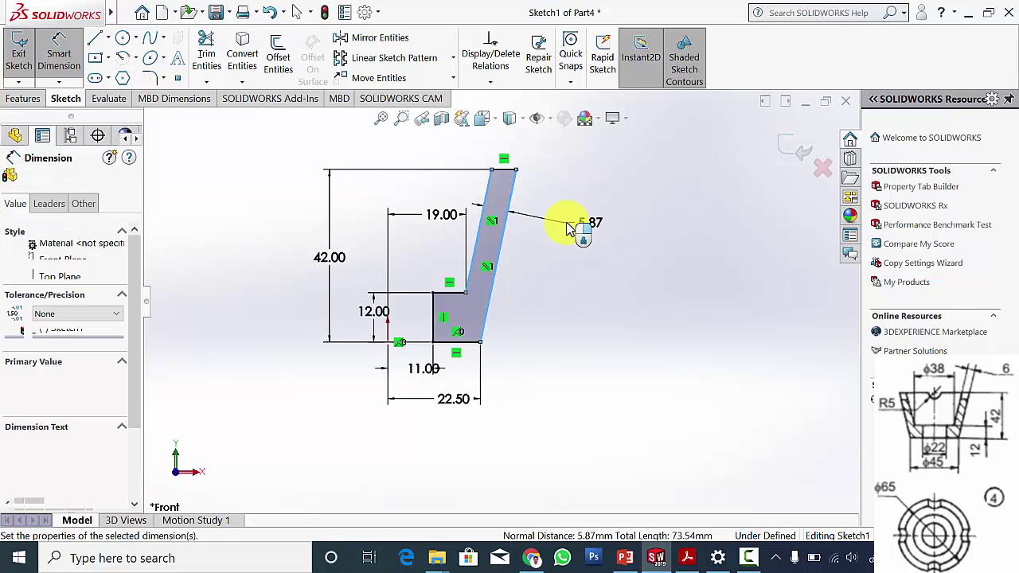
pyautogui.write('6')
pyautogui.press('Return')
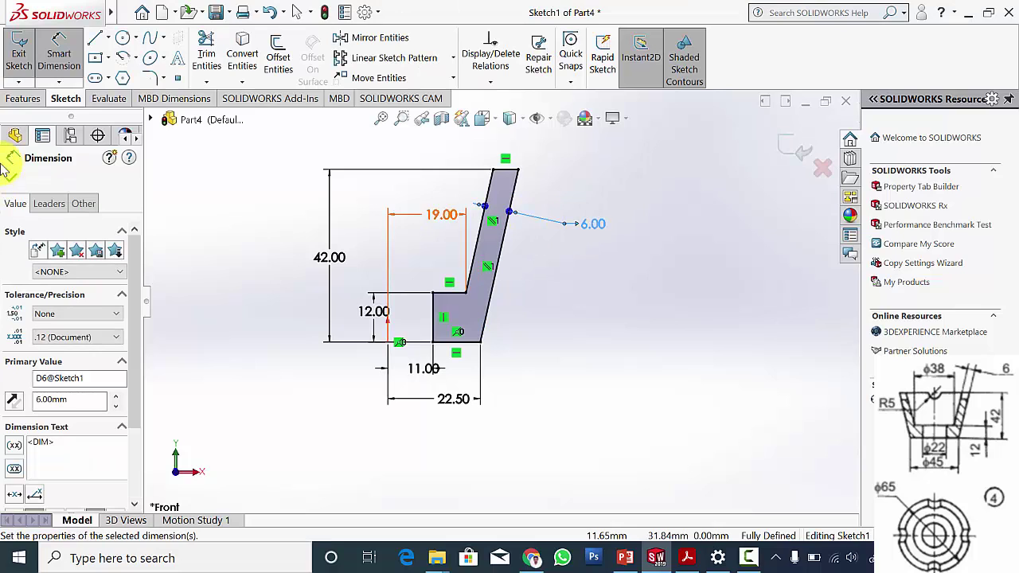
pyautogui.click(14, 181)
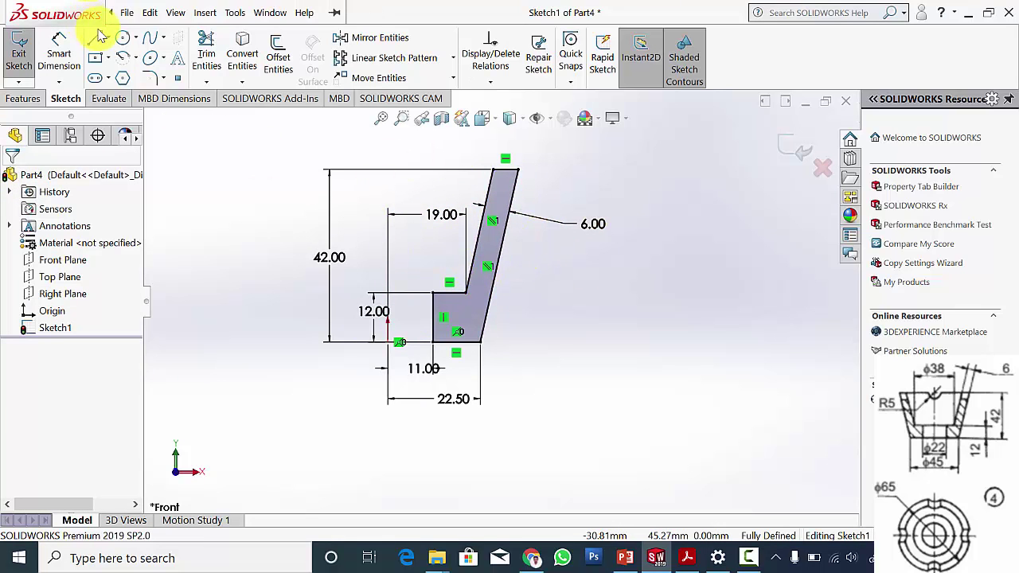
# Draw a vertical centerline about 39 mm long upward from the origin.
pyautogui.click(108, 38)
pyautogui.click(128, 77)
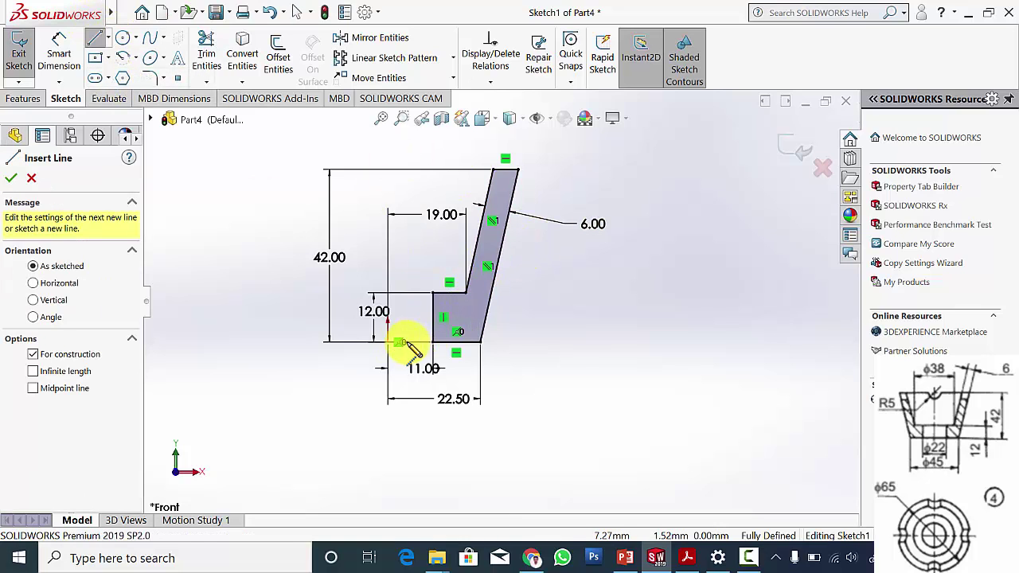
pyautogui.click(388, 343)
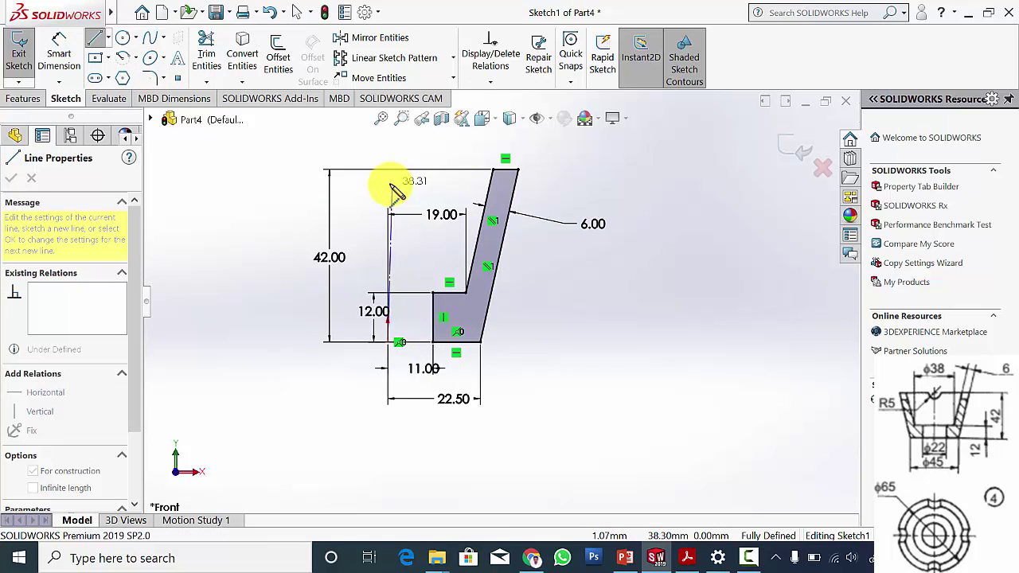
pyautogui.click(388, 182)
pyautogui.press('Escape')
# Add a horizontal relation between the centerline's upper endpoint and the inner corner of the profile's top line.
pyautogui.scroll(-2, 406, 171)
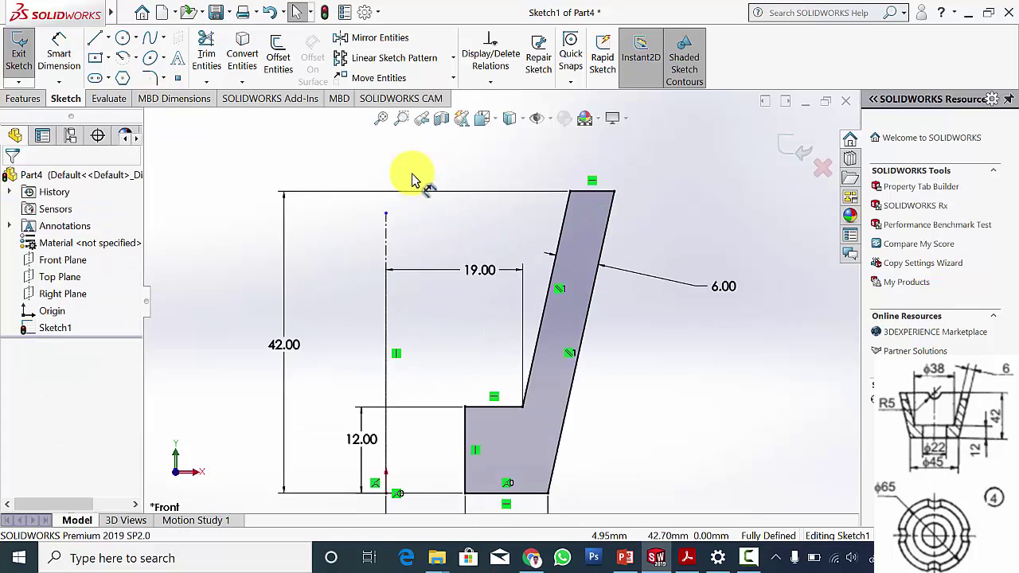
pyautogui.click(387, 215)
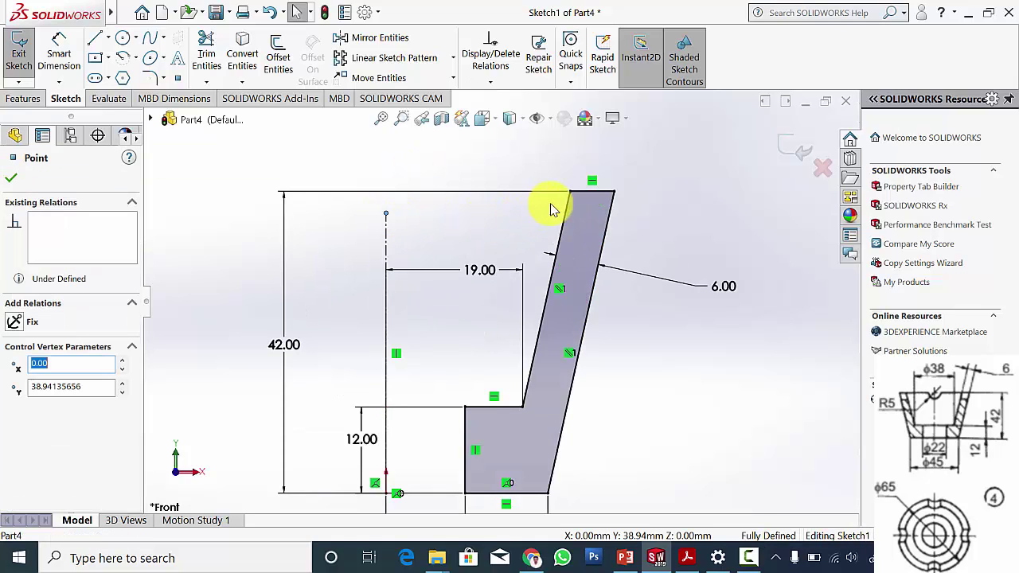
pyautogui.keyDown('ctrl'); pyautogui.click(571, 191); pyautogui.keyUp('ctrl')
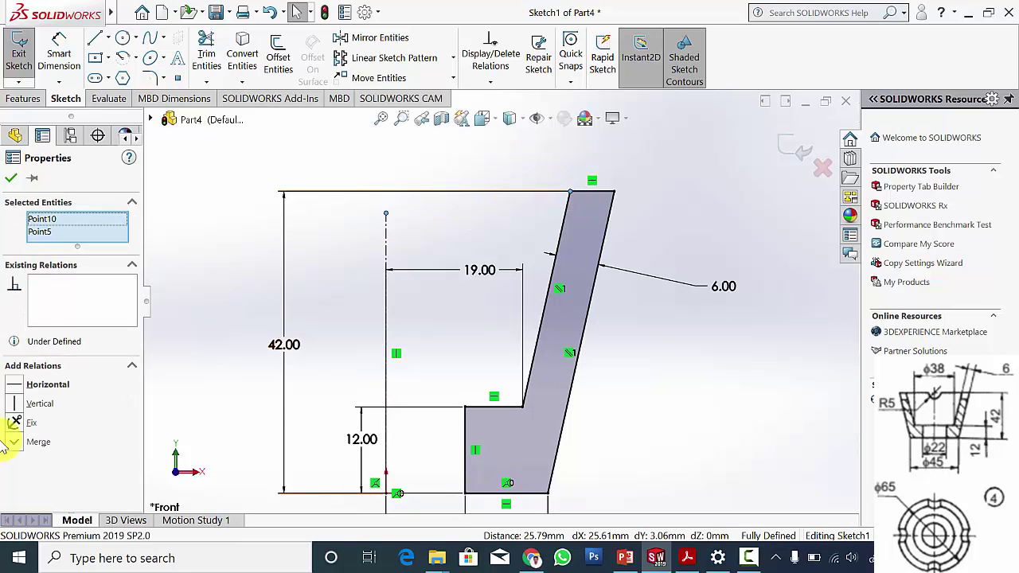
pyautogui.click(16, 384)
pyautogui.click(11, 177)
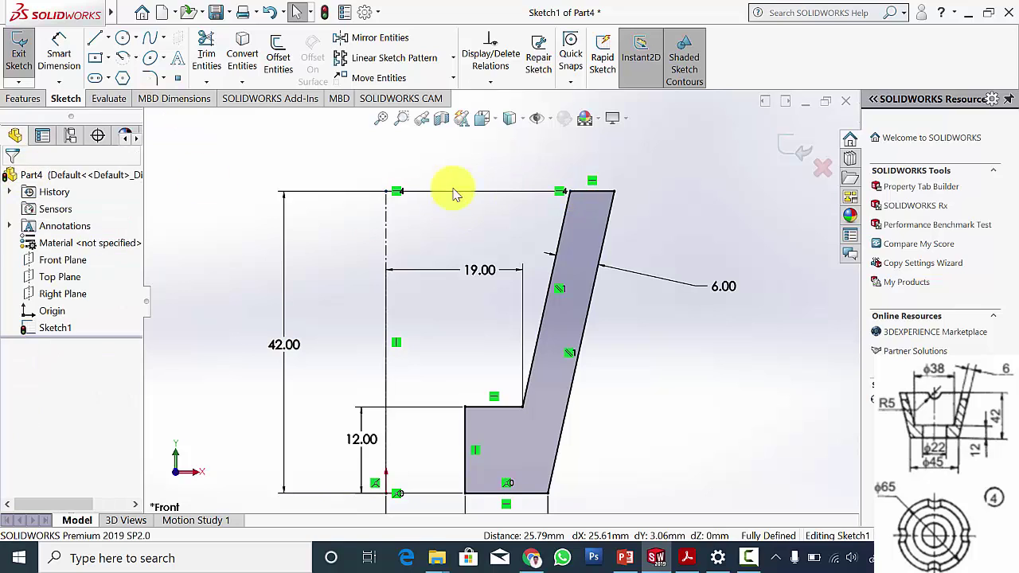
# Revolve the closed profile 360 degrees around the centerline to form the solid cup.
pyautogui.scroll(5, 447, 312)
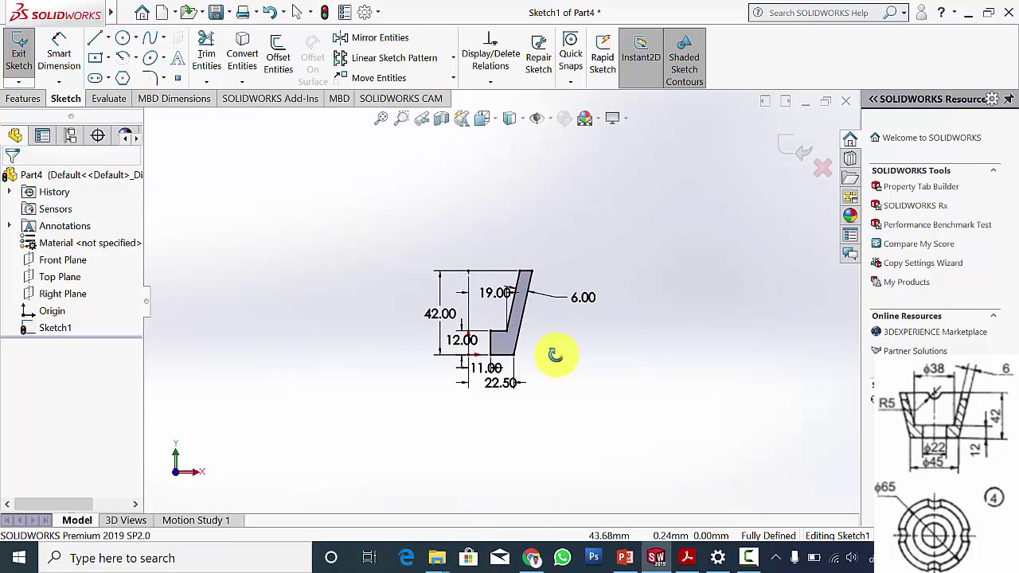
pyautogui.click(23, 99)
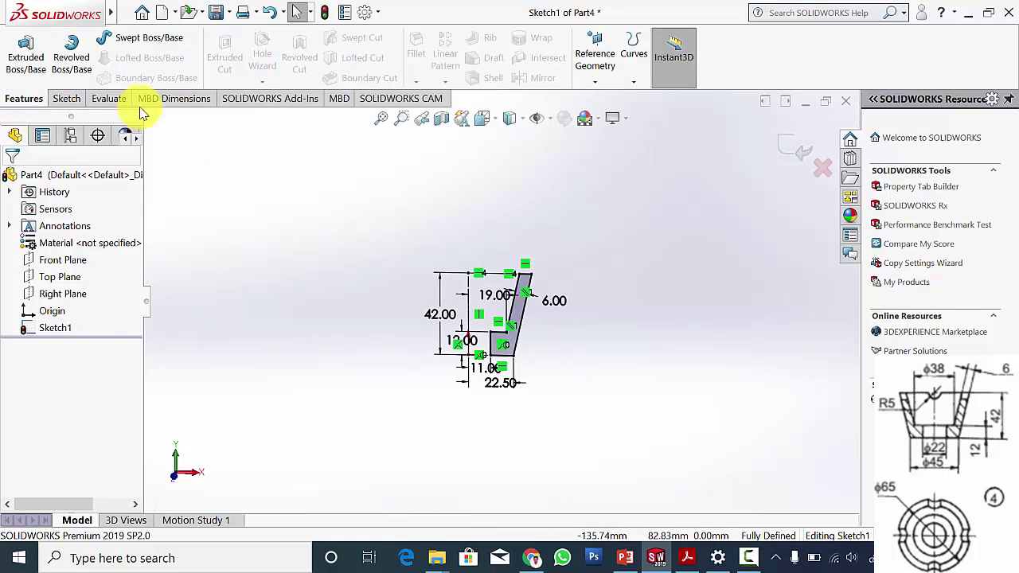
pyautogui.click(86, 62)
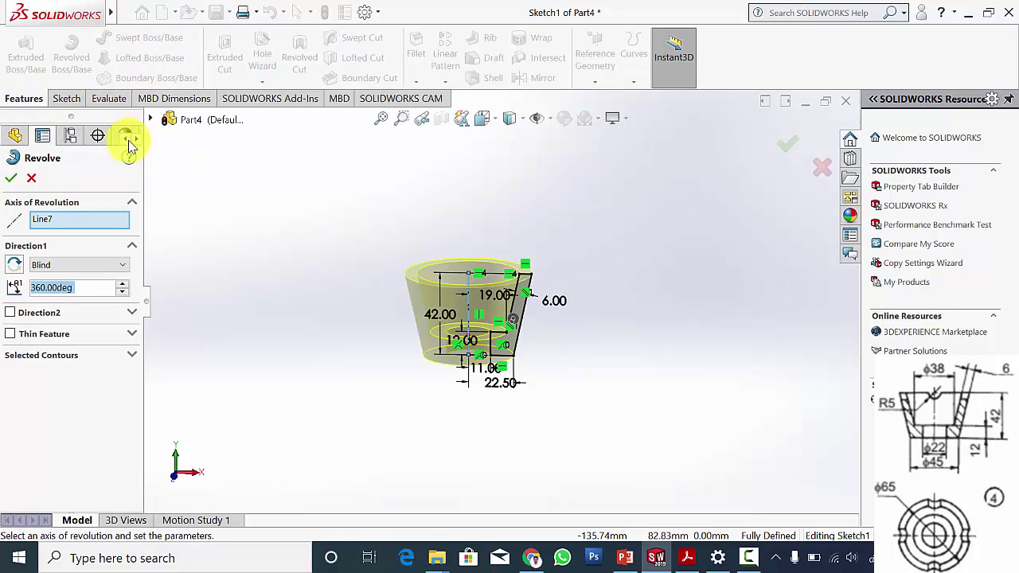
pyautogui.click(15, 177)
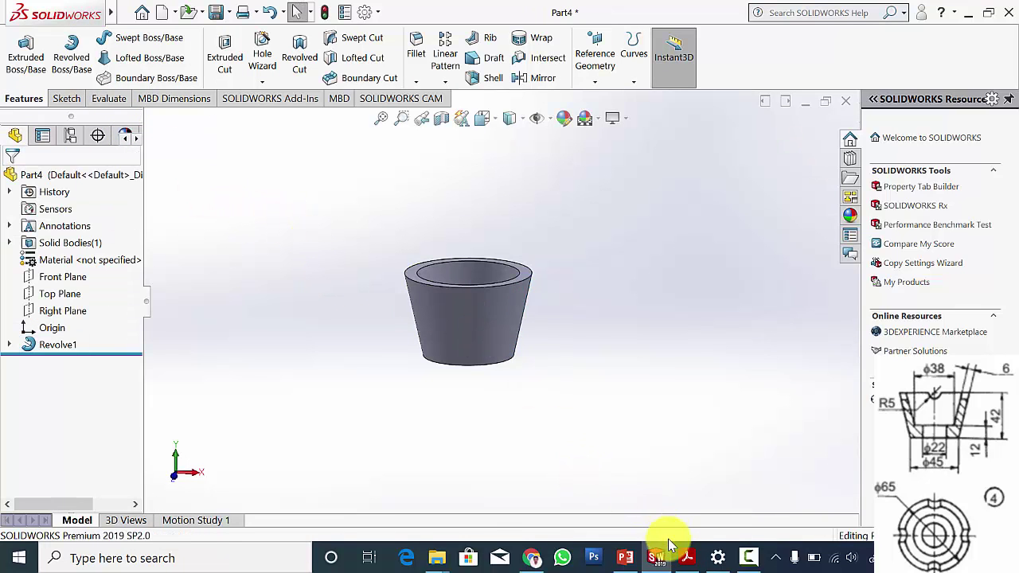
# Check the Screw Jack PDF drawing in Acrobat Reader, and start a sketch on the cup's Front Plane in SolidWorks.
pyautogui.click(686, 557)
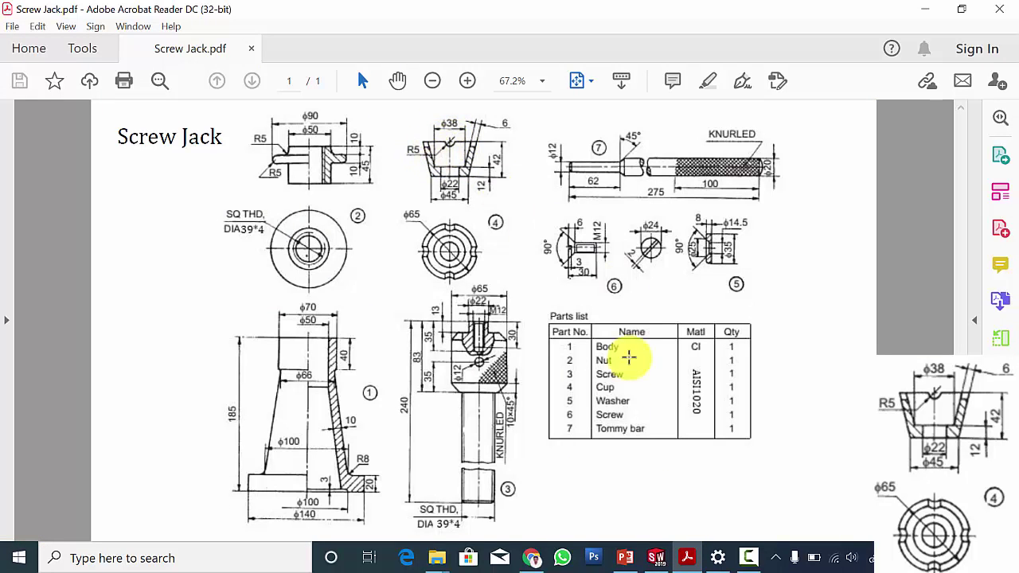
pyautogui.click(655, 557)
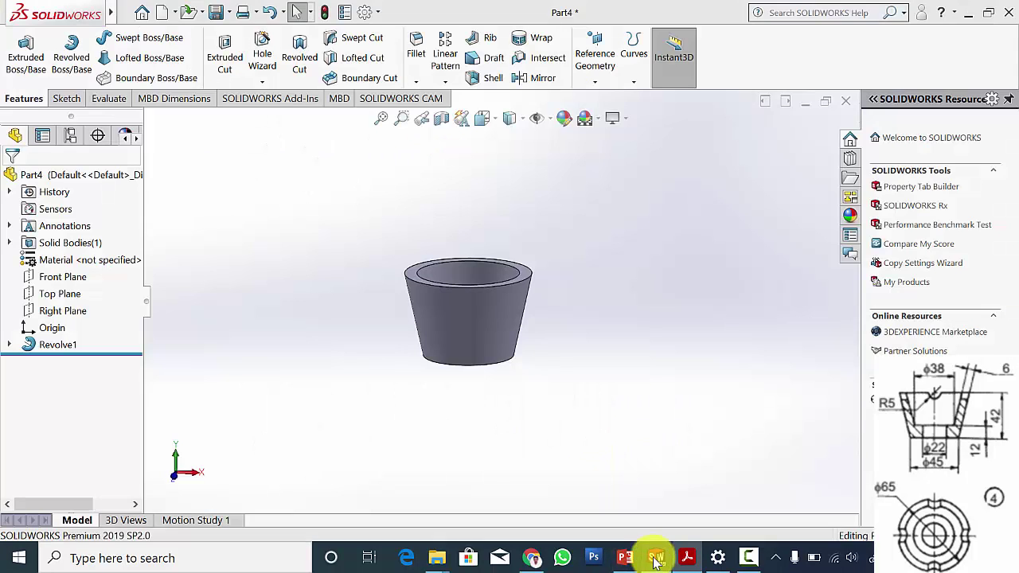
pyautogui.click(87, 275)
pyautogui.click(92, 263)
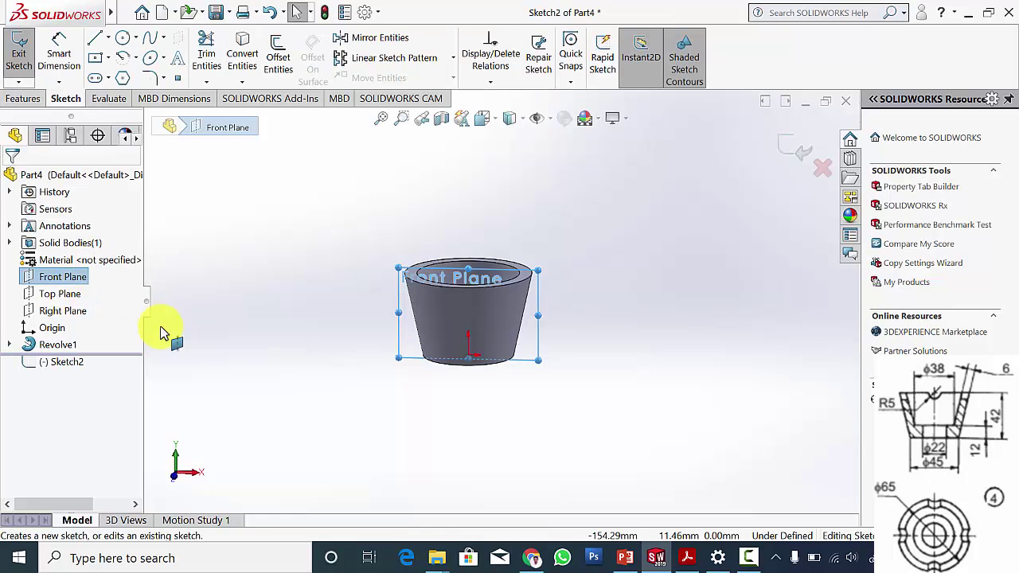
pyautogui.scroll(2, 358, 250)
pyautogui.scroll(-2, 506, 178)
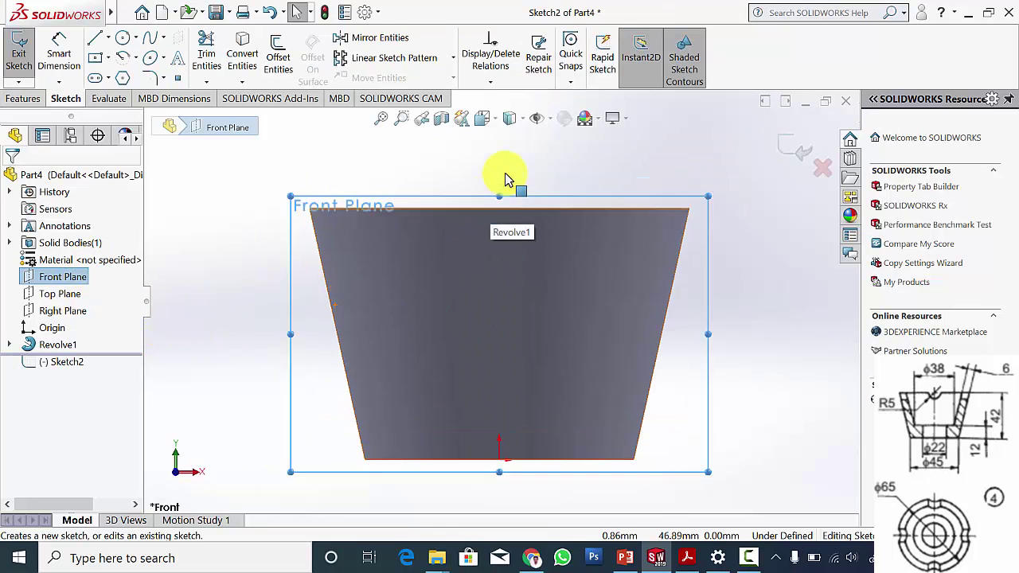
# Sketch a circle of about 3.9 mm radius centred on the midpoint of the cup's top edge.
pyautogui.click(122, 39)
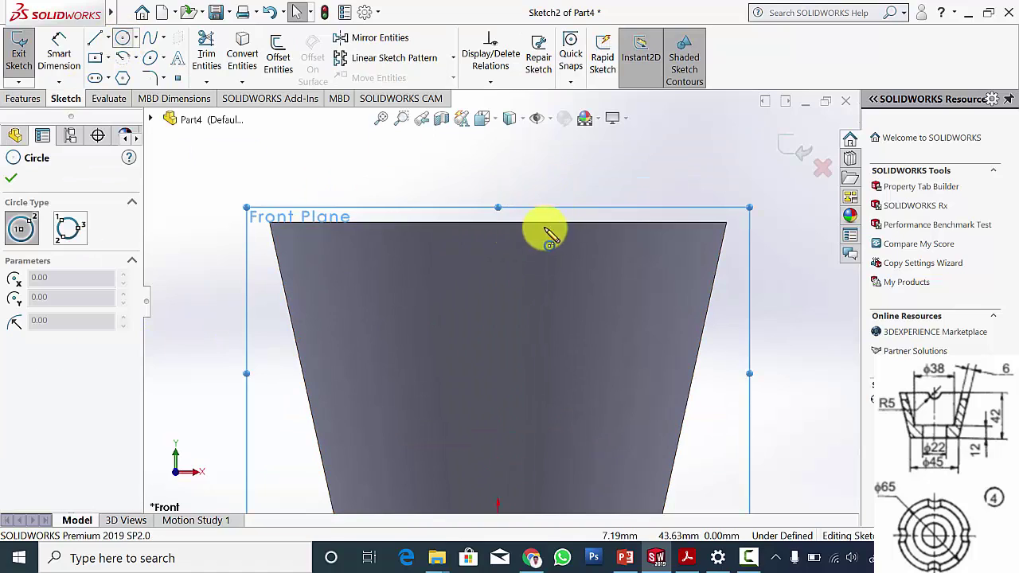
pyautogui.click(498, 222)
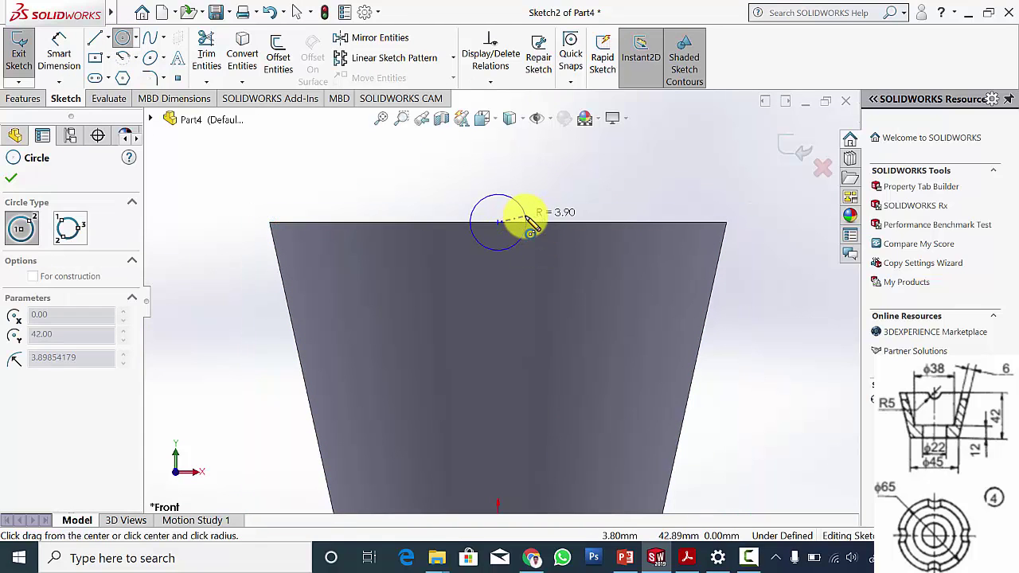
pyautogui.click(524, 216)
pyautogui.click(8, 177)
# Dimension the circle's diameter as 10 mm.
pyautogui.click(55, 46)
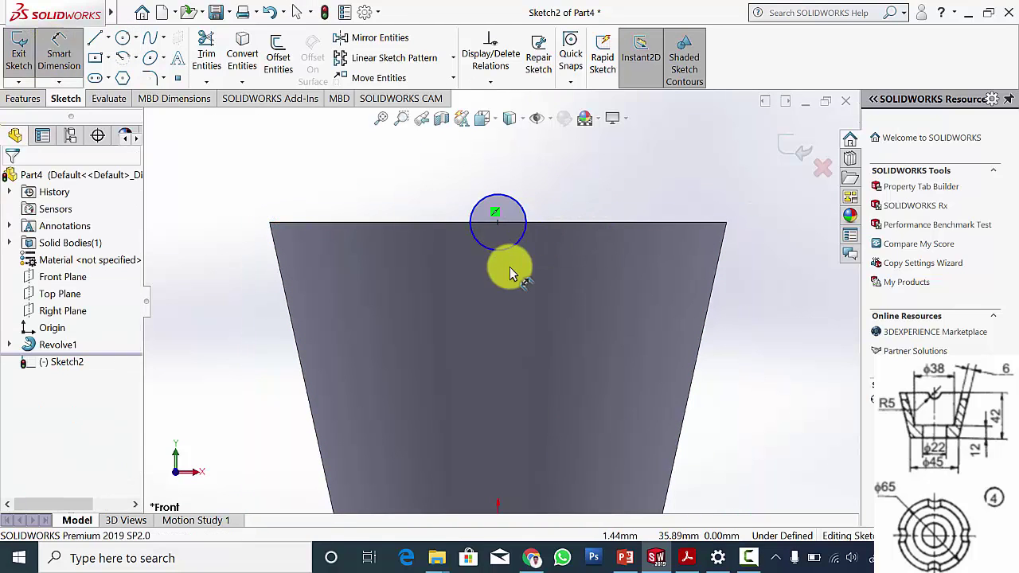
pyautogui.click(491, 253)
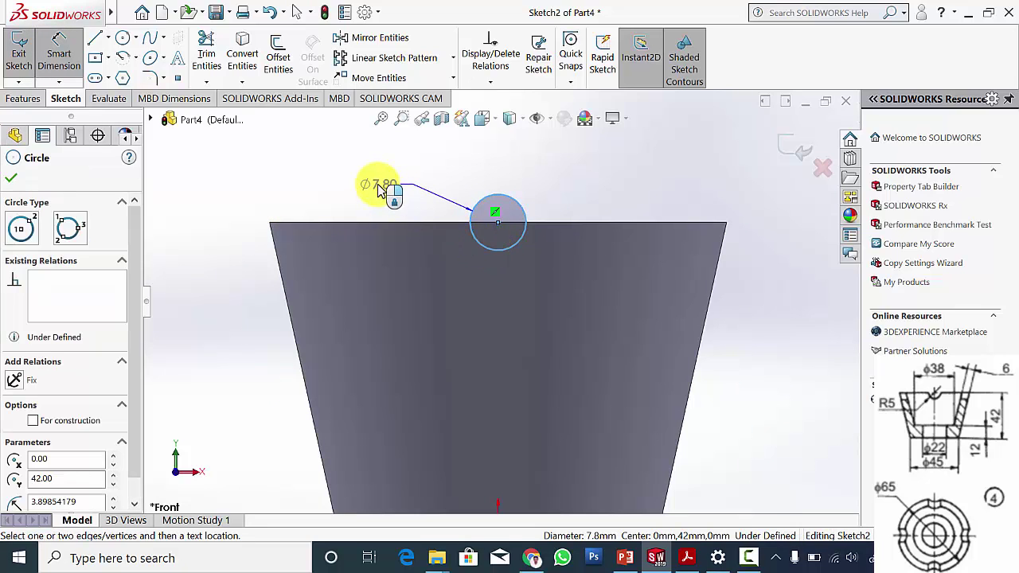
pyautogui.click(380, 187)
pyautogui.write('10')
pyautogui.press('Return')
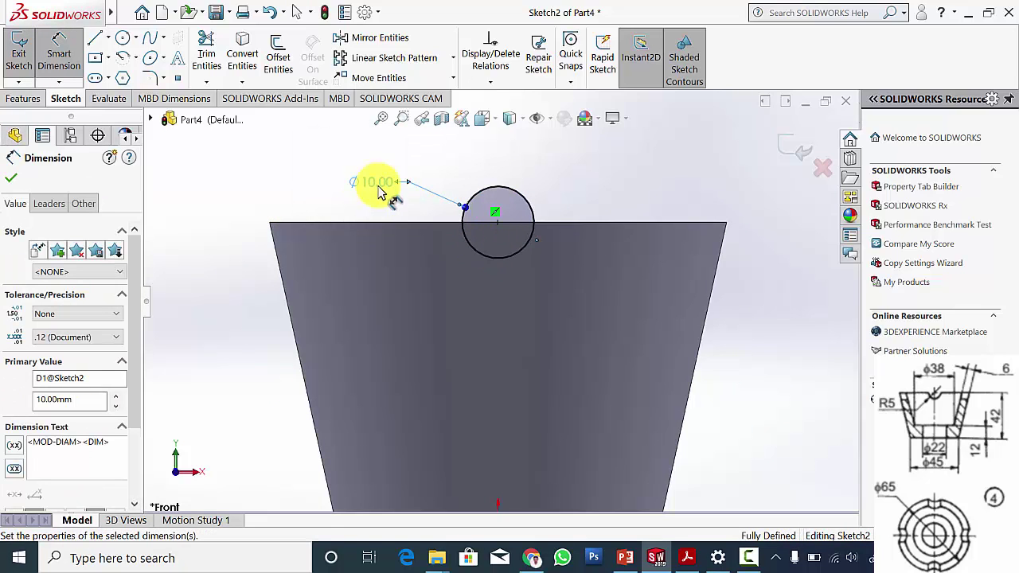
pyautogui.click(11, 185)
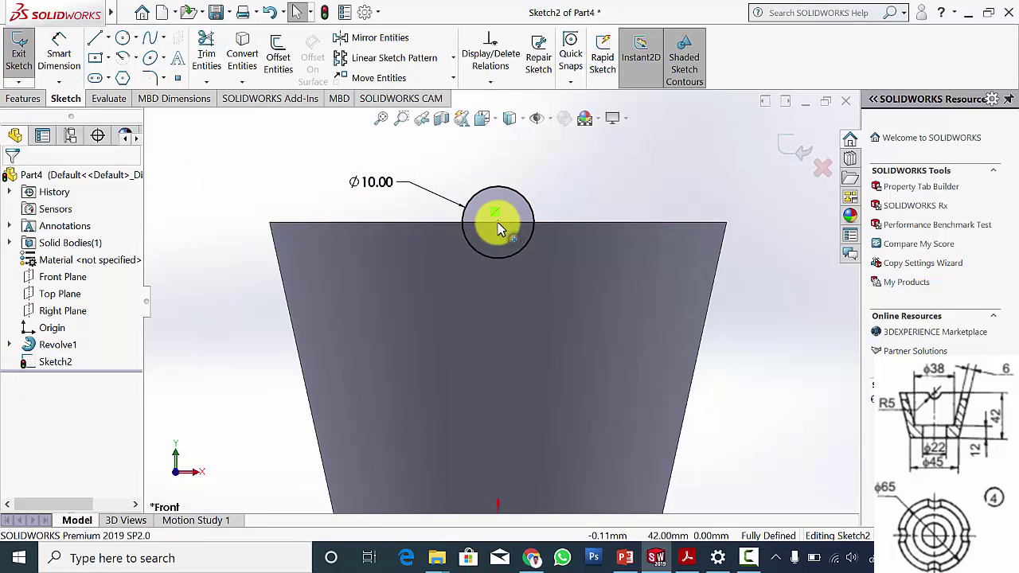
# Extrude-cut the circle through one side of the cup's rim with a blind depth of 41 mm.
pyautogui.click(26, 99)
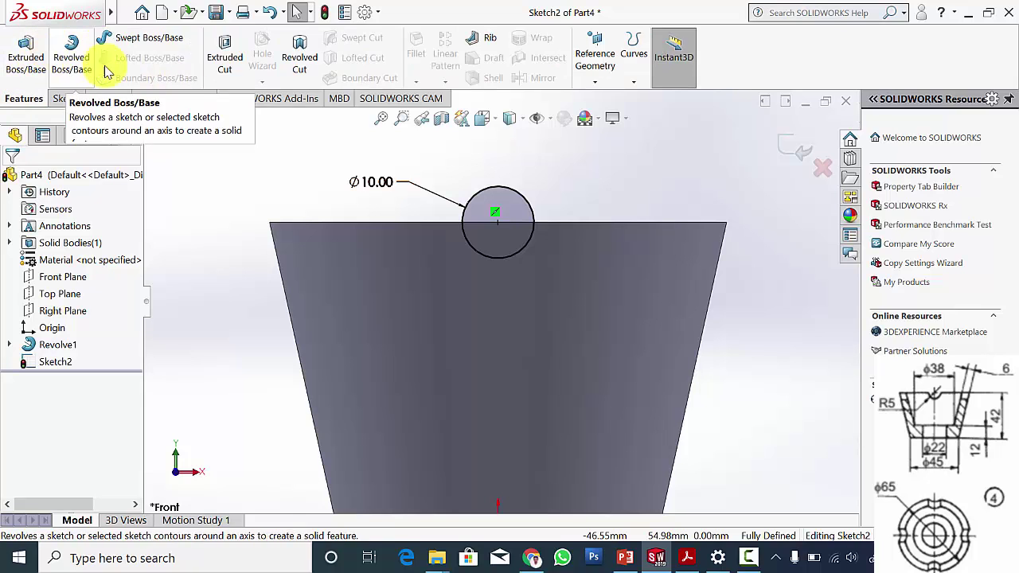
pyautogui.click(221, 67)
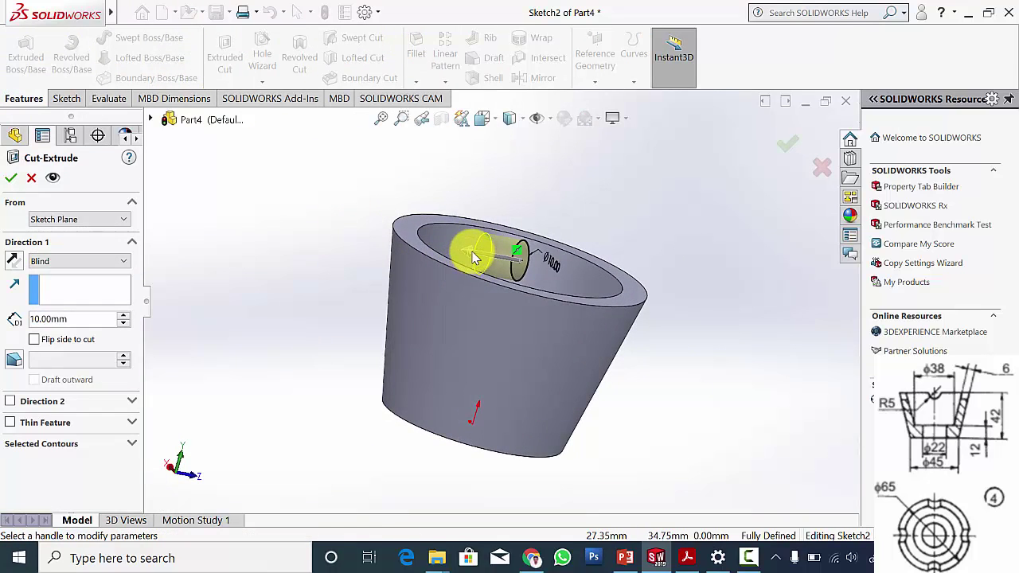
pyautogui.moveTo(470, 257); pyautogui.dragTo(362, 245)
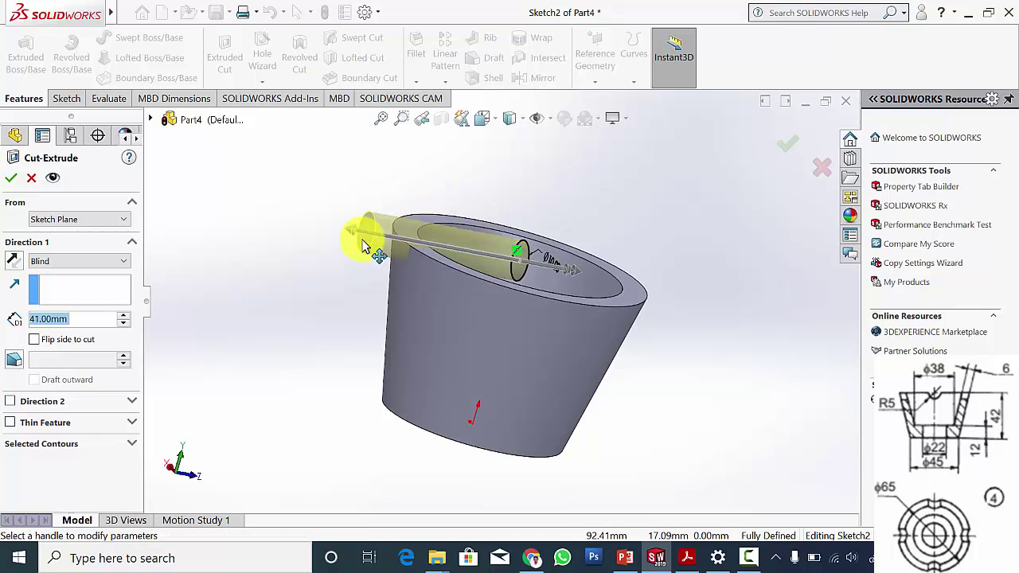
pyautogui.click(12, 181)
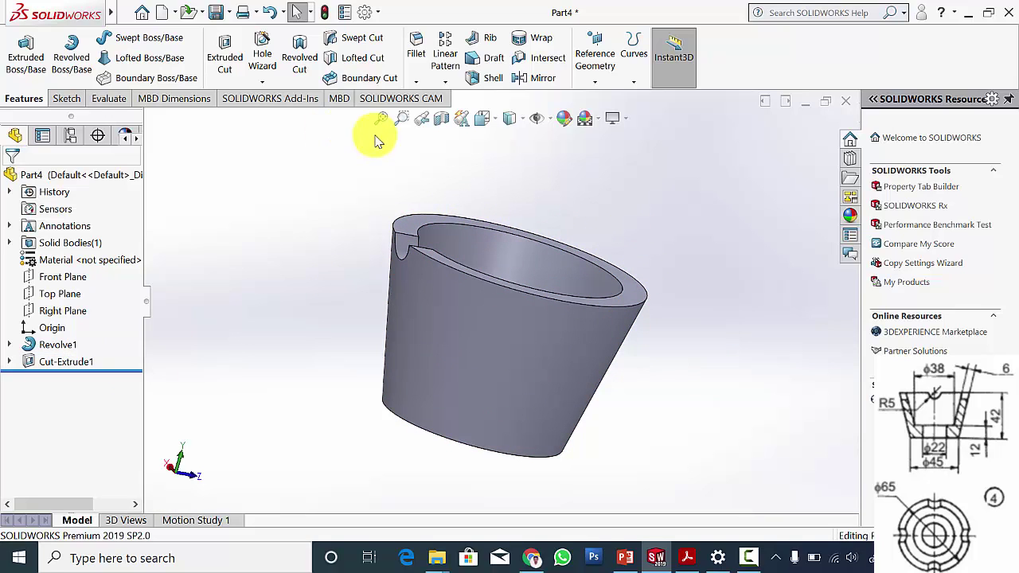
# Circular-pattern the rim notch cut around the cup's outer conical face with 4 equally spaced instances over 360 degrees.
pyautogui.click(445, 84)
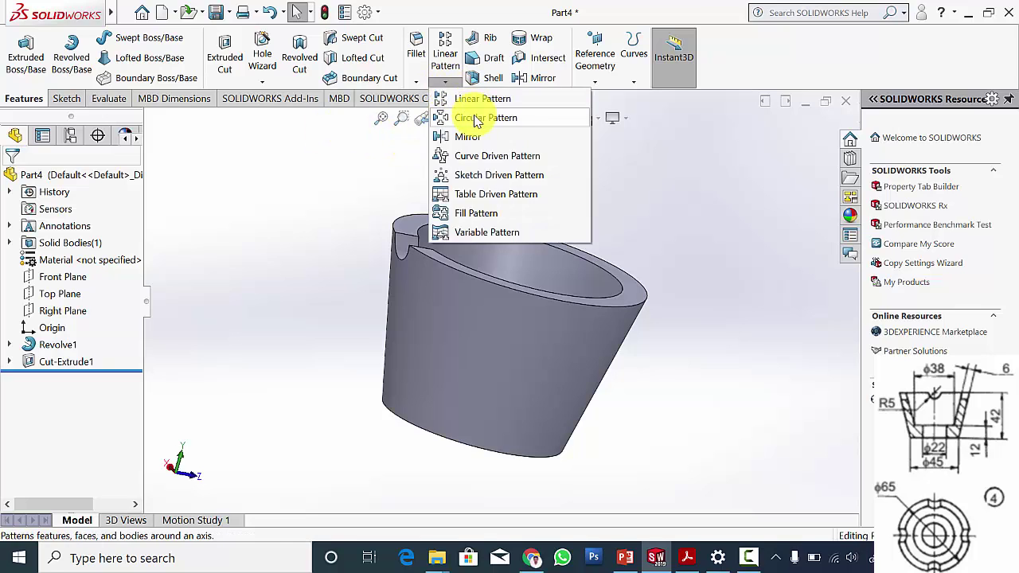
pyautogui.click(468, 119)
pyautogui.click(68, 221)
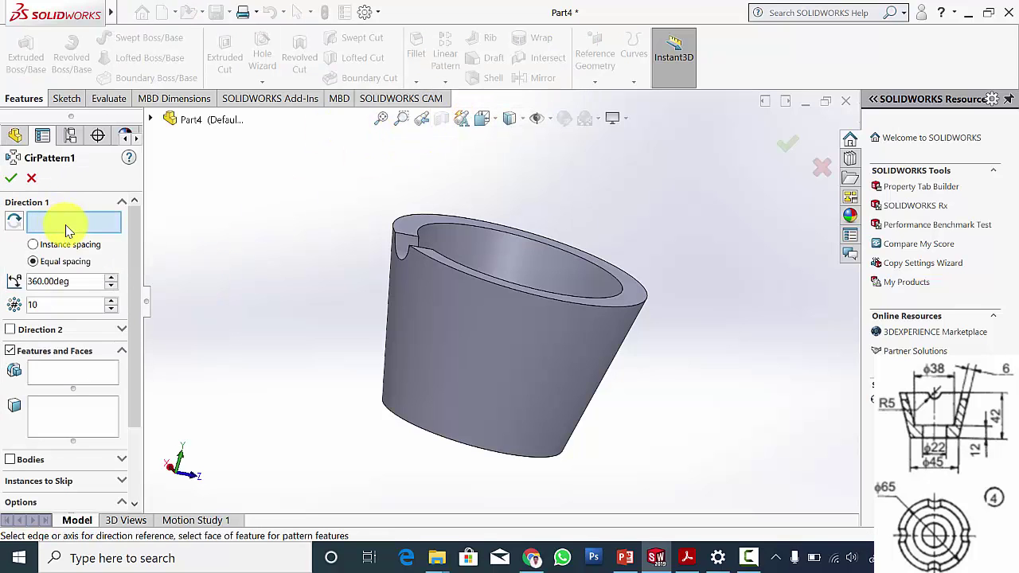
pyautogui.click(447, 309)
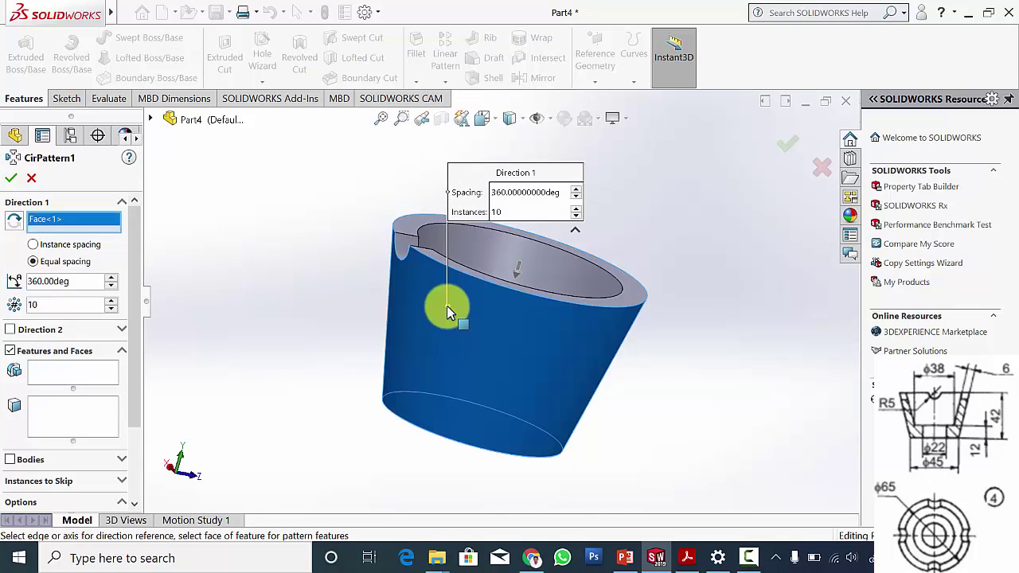
pyautogui.click(64, 374)
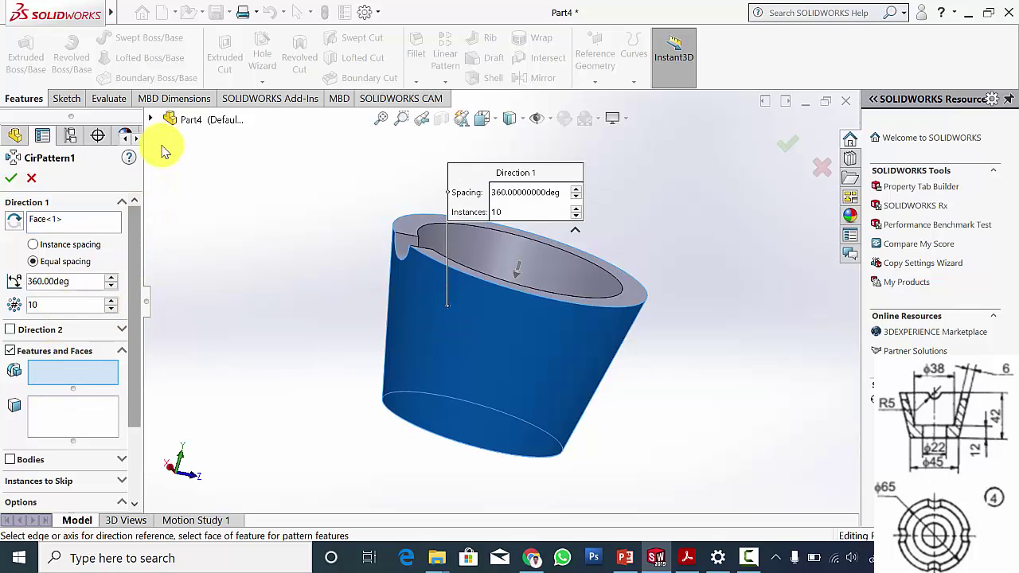
pyautogui.click(151, 119)
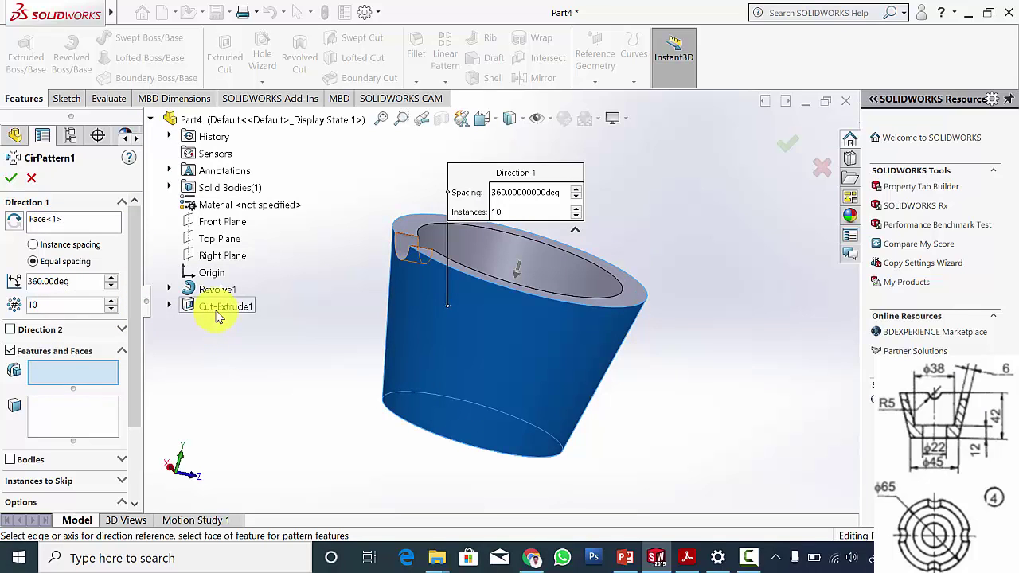
pyautogui.click(220, 310)
pyautogui.moveTo(49, 305); pyautogui.dragTo(12, 303)
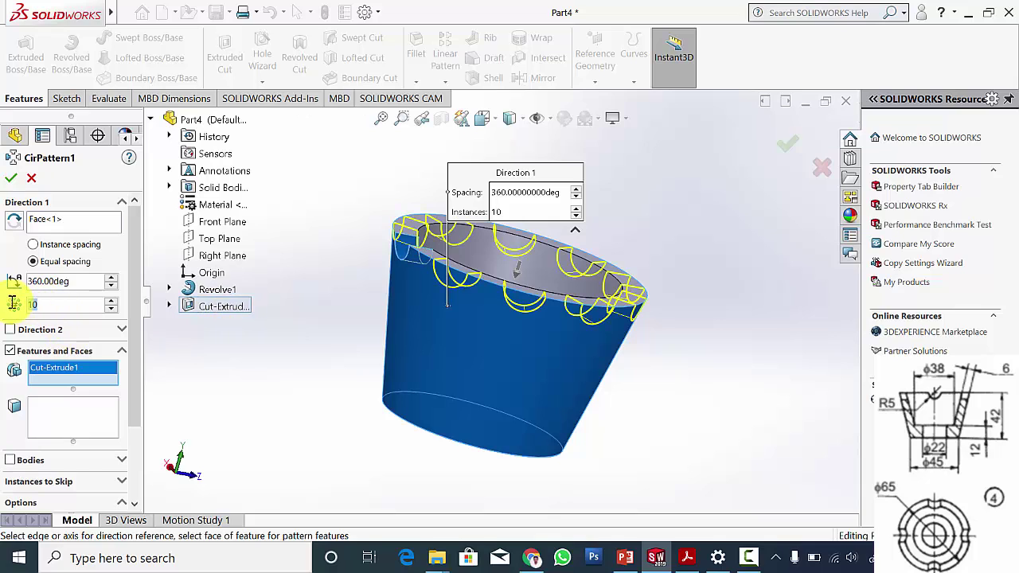
pyautogui.write('4')
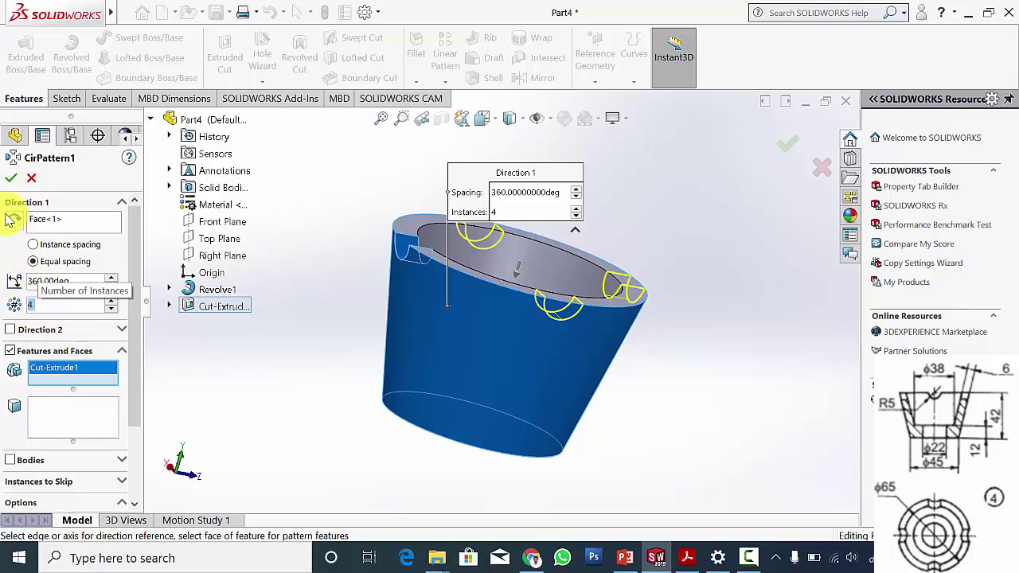
pyautogui.click(13, 178)
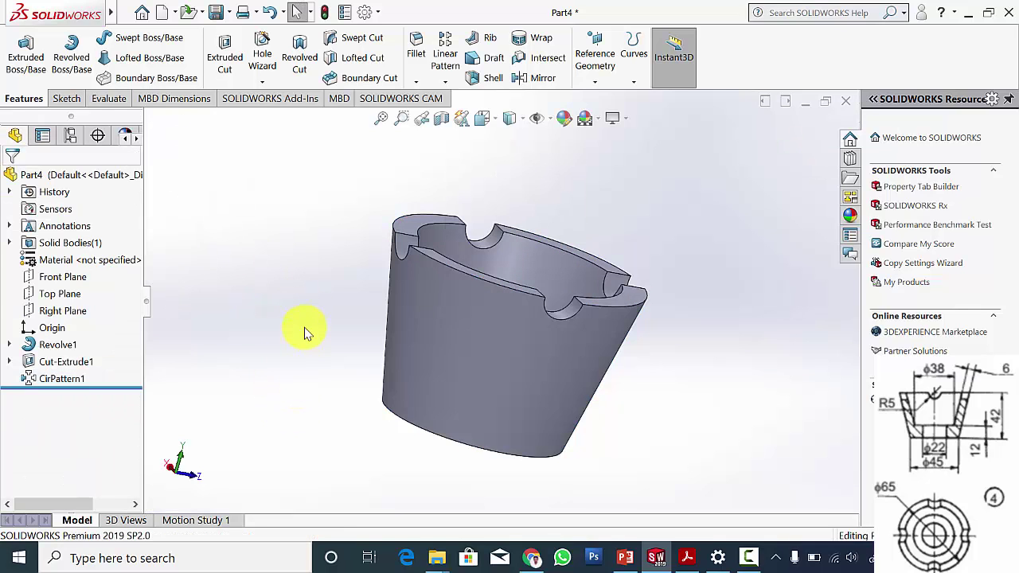
# Assign AISI 1020 steel as the cup's material.
pyautogui.moveTo(305, 332); pyautogui.dragTo(321, 403, button='middle')
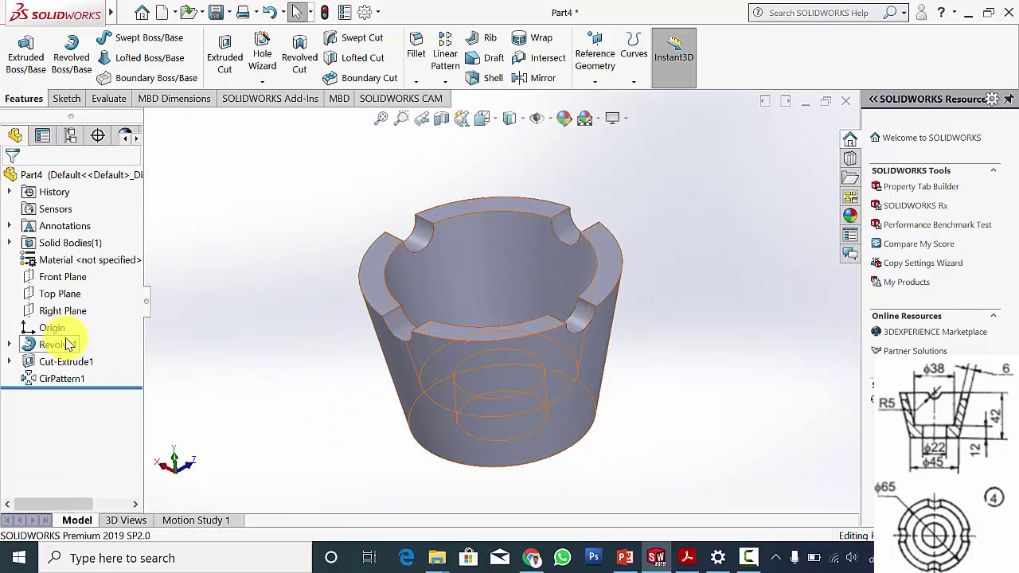
pyautogui.rightClick(91, 265)
pyautogui.click(152, 200)
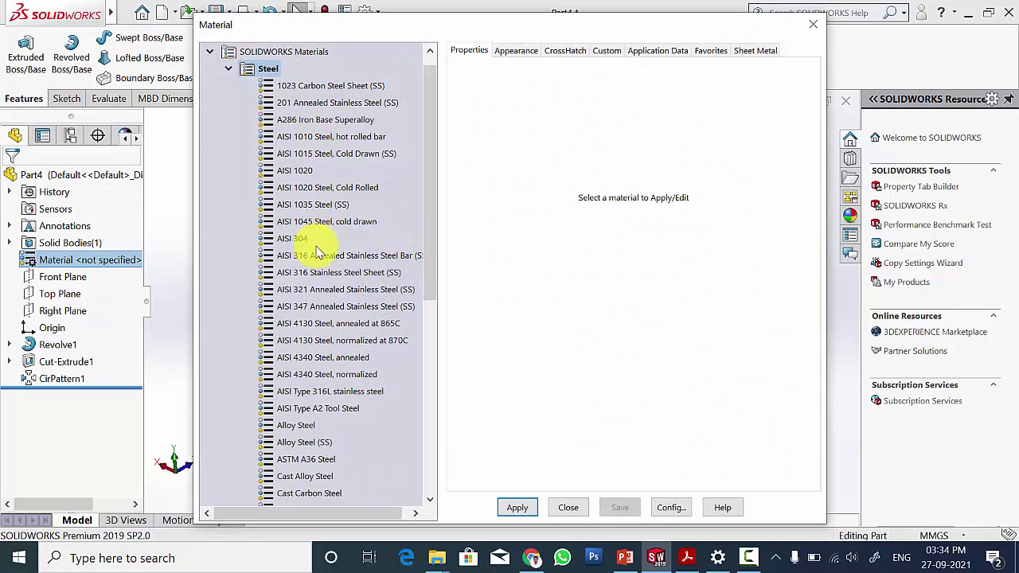
pyautogui.click(304, 172)
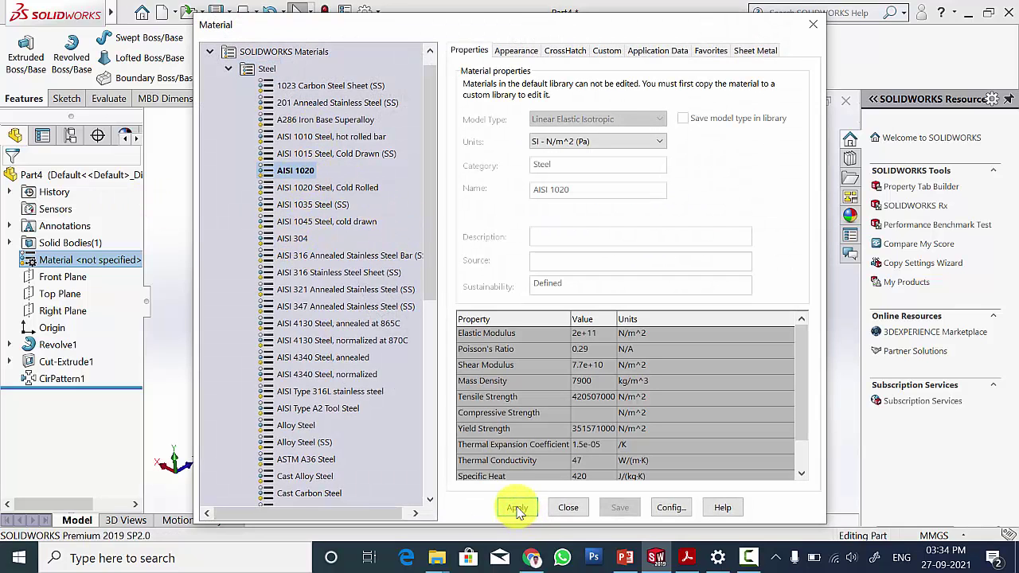
pyautogui.click(518, 508)
pyautogui.click(569, 510)
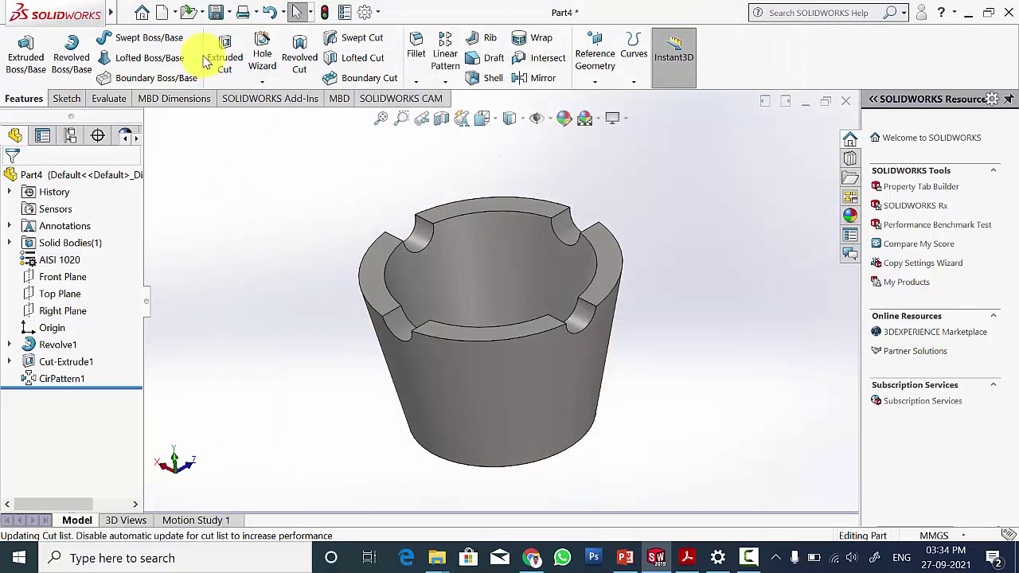
# Save the part as cup in the Screw Jack Assembly folder and close it.
pyautogui.hotkey('ctrl', 's')
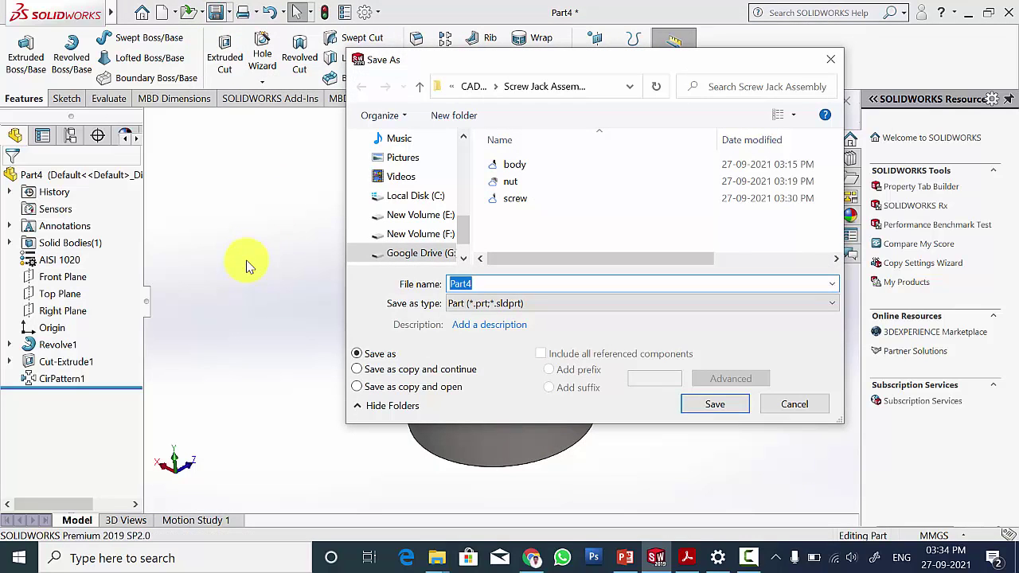
pyautogui.press('Return')
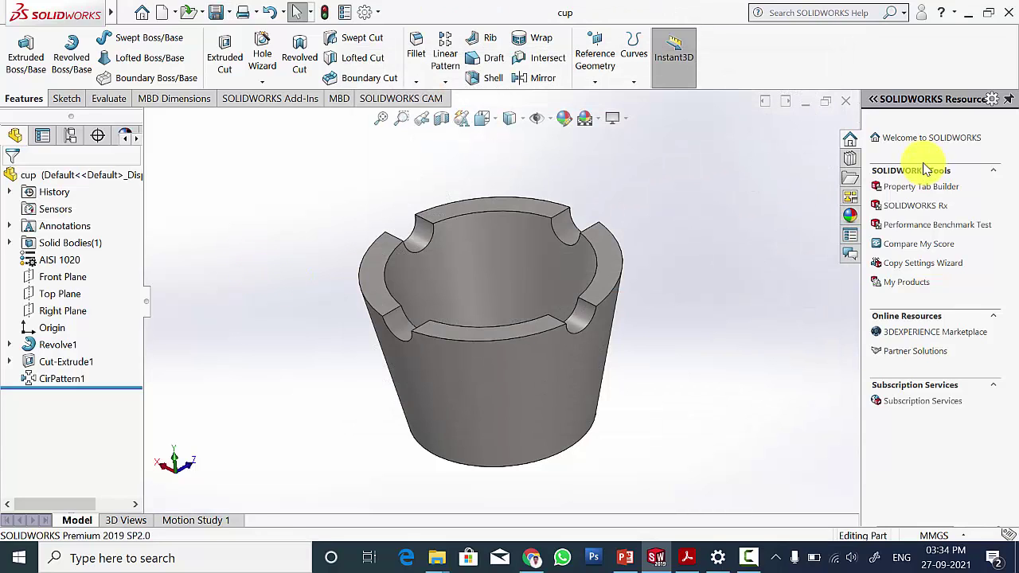
pyautogui.click(847, 103)
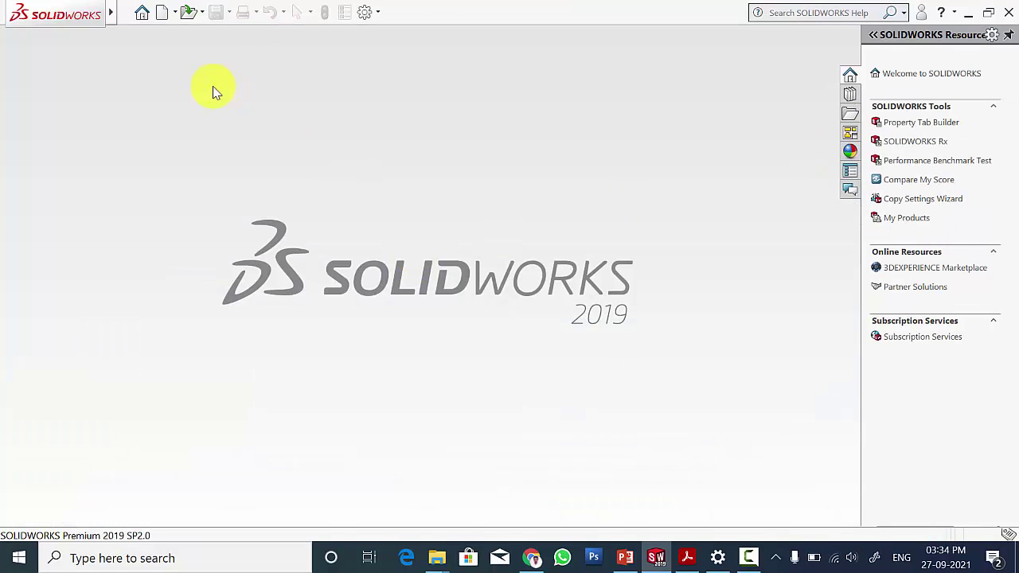
# Check the Screw Jack PDF drawing in Acrobat Reader, and create a new part document in SolidWorks.
pyautogui.click(687, 557)
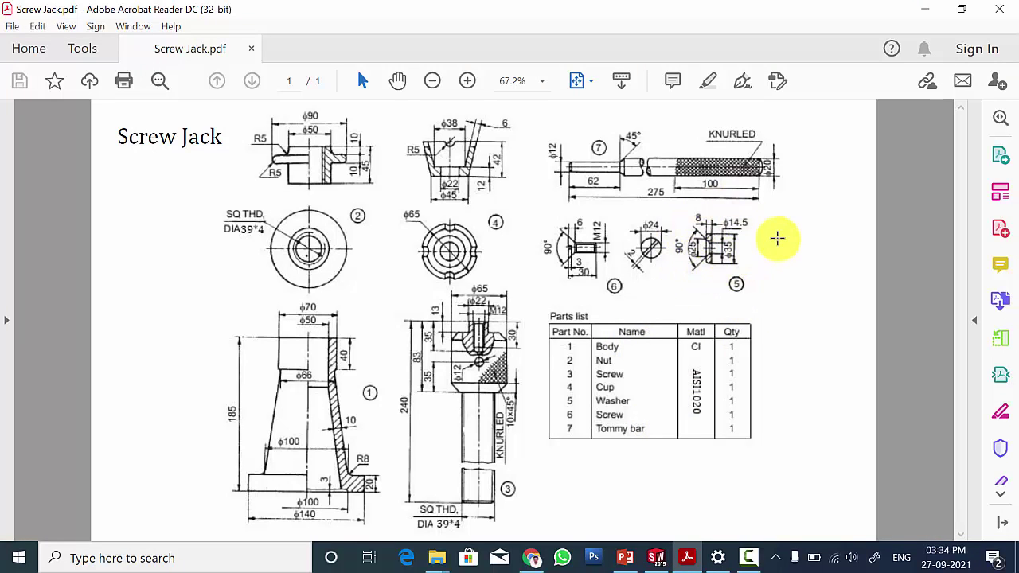
pyautogui.click(654, 556)
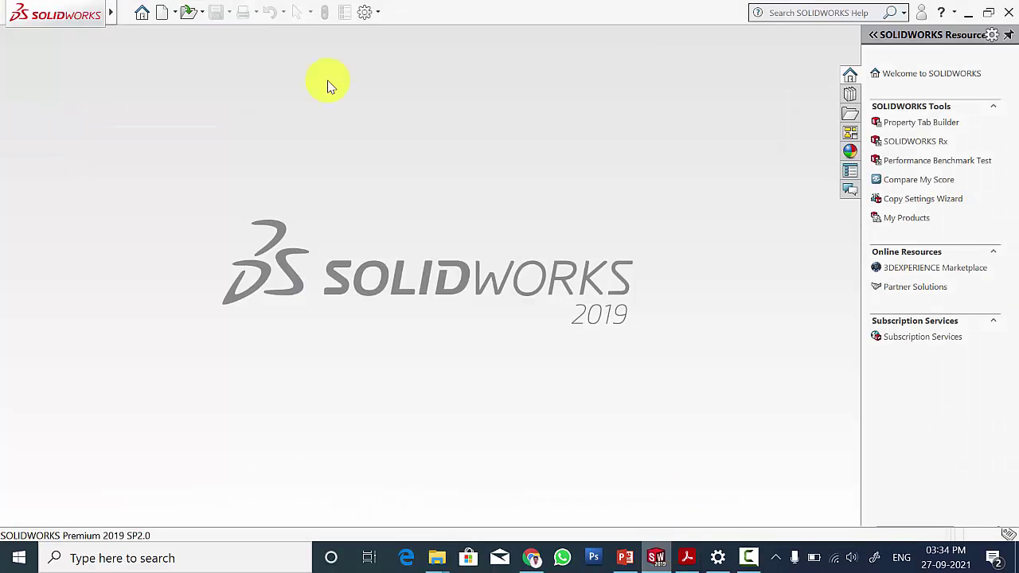
pyautogui.click(165, 13)
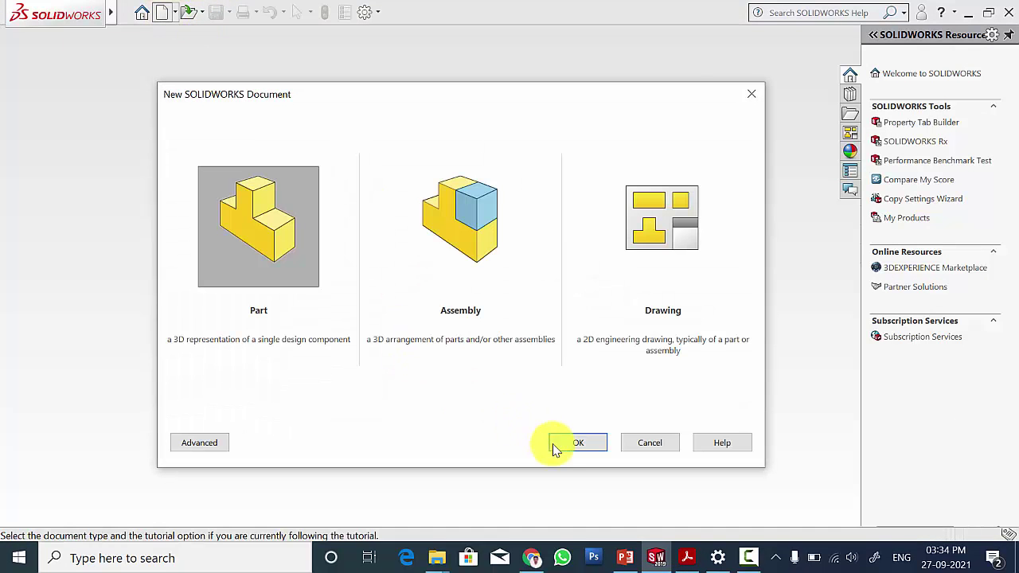
pyautogui.click(575, 443)
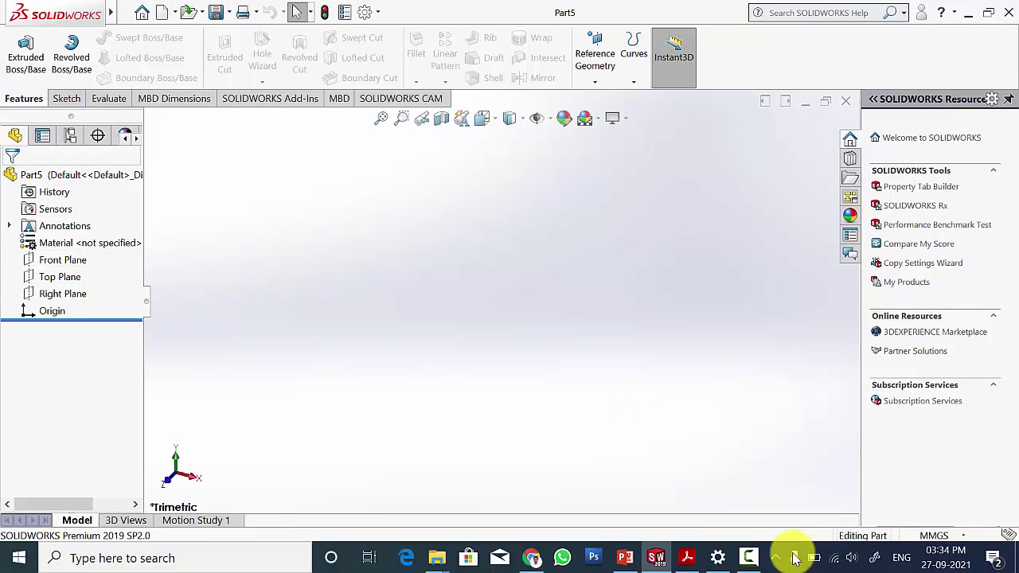
# Examine the washer's views in the Screw Jack PDF in Acrobat Reader, and start a sketch on the new part's Front Plane in SolidWorks.
pyautogui.click(684, 559)
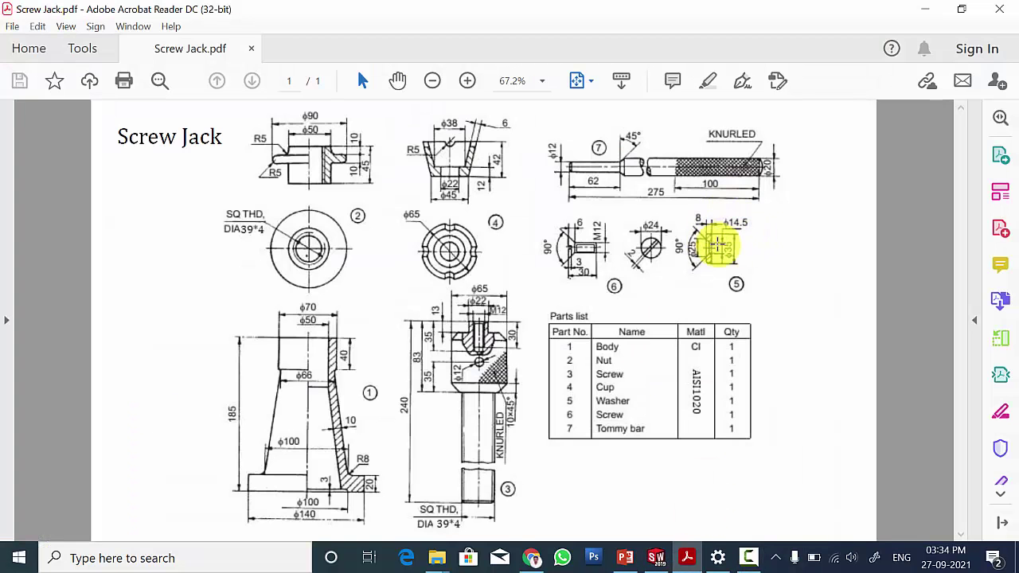
pyautogui.keyDown('ctrl'); pyautogui.scroll(2, 758, 245); pyautogui.keyUp('ctrl')
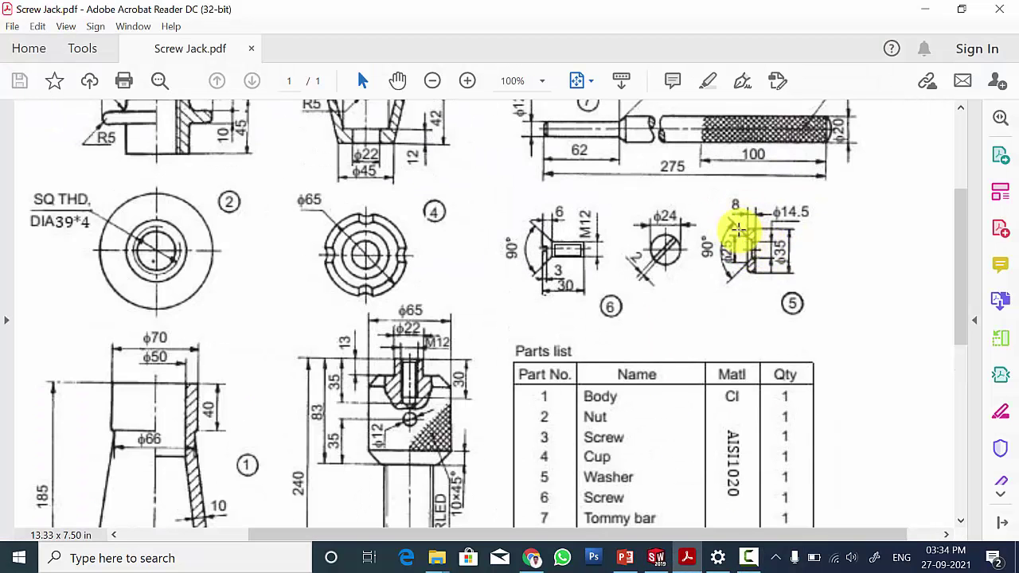
pyautogui.click(656, 559)
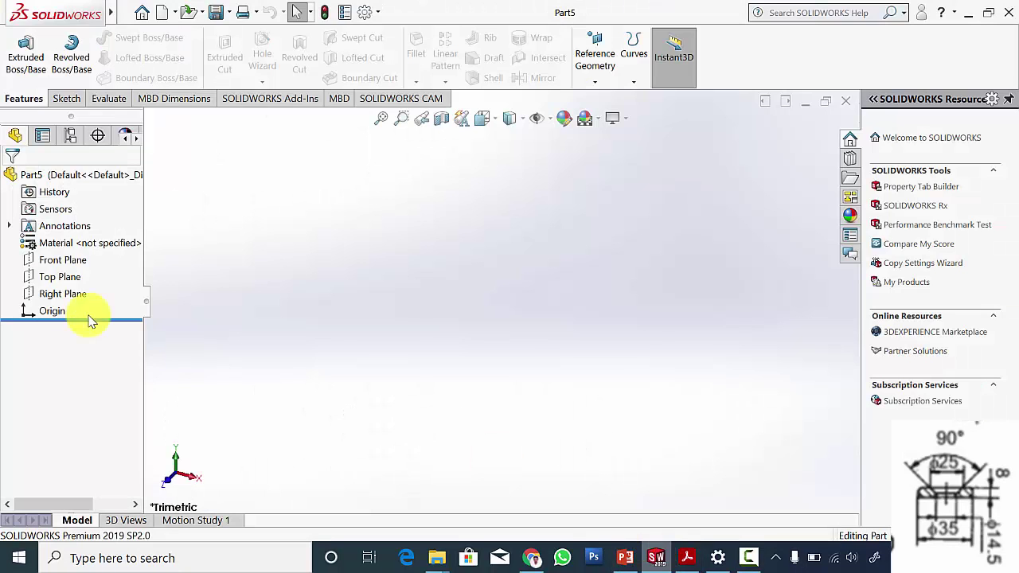
pyautogui.click(63, 259)
pyautogui.click(82, 247)
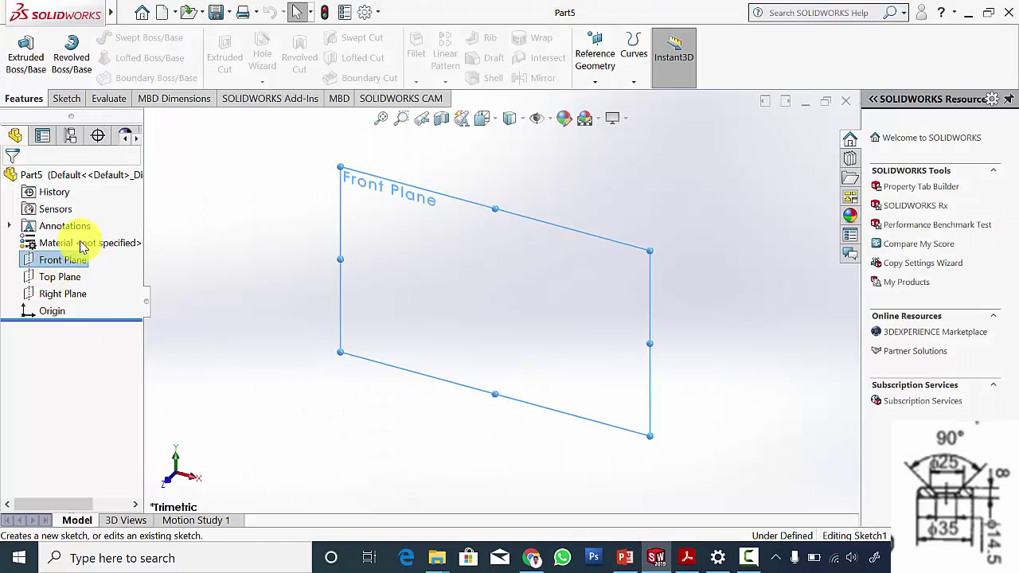
# Sketch a closed five-line half-section with a sloped upper inner corner, base level with the origin, about 43 mm tall and reaching about 76 mm from it.
pyautogui.press('l')
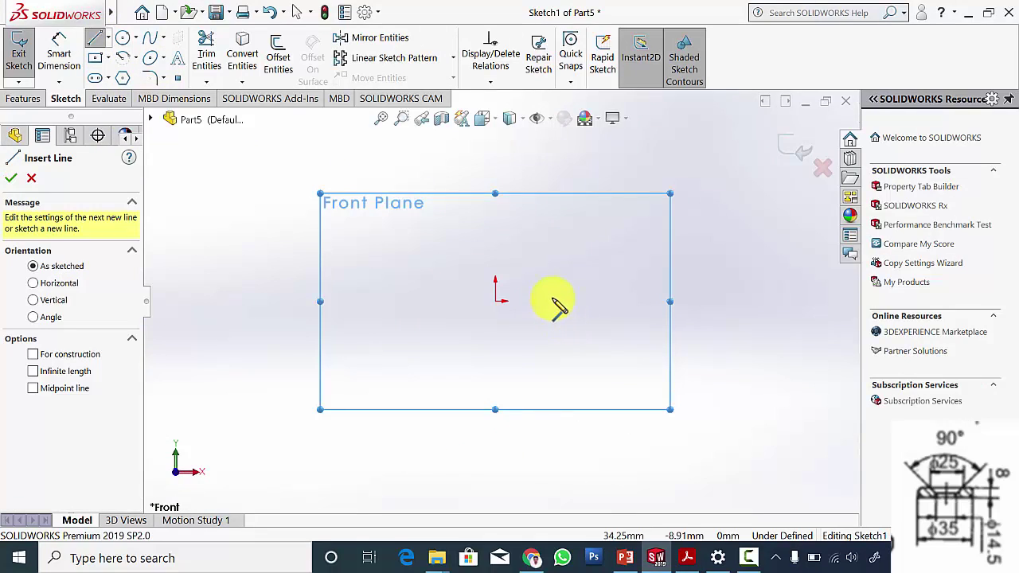
pyautogui.click(554, 300)
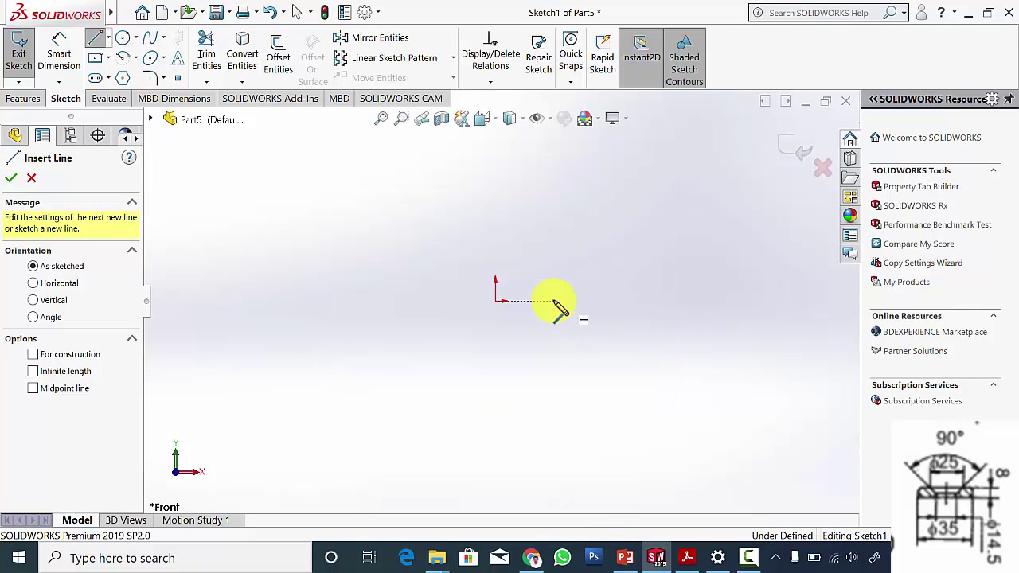
pyautogui.click(645, 300)
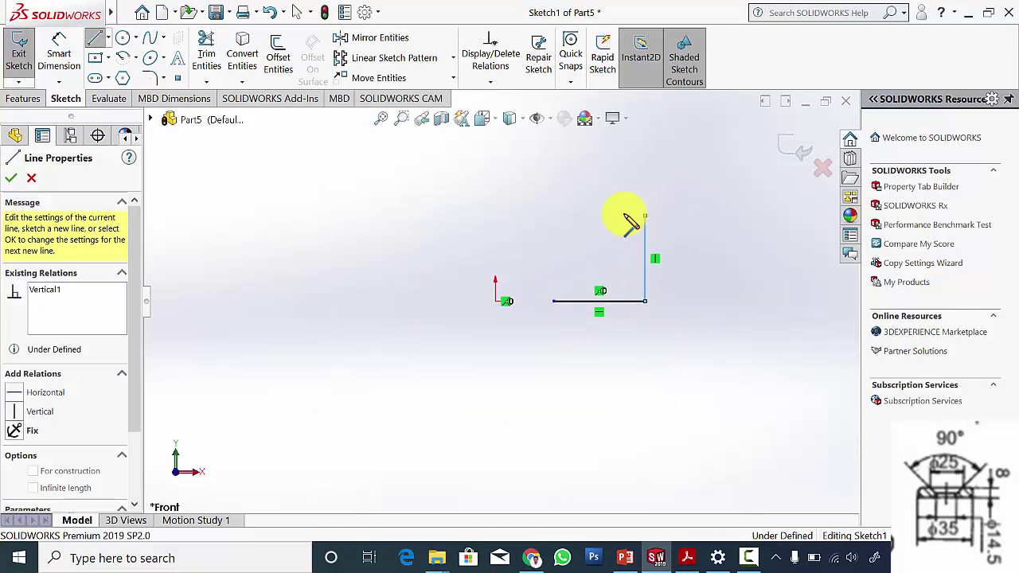
pyautogui.click(595, 225)
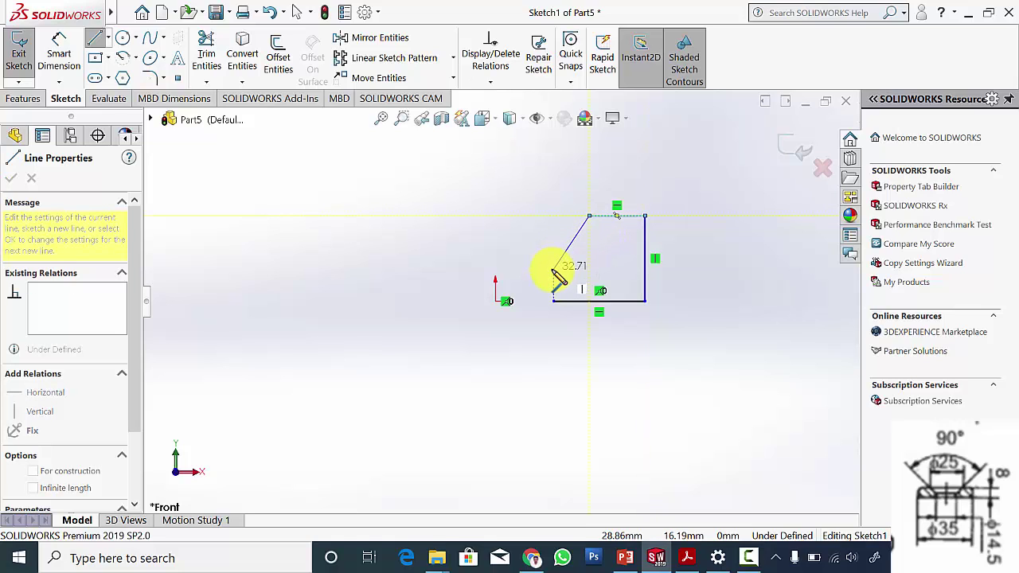
pyautogui.click(555, 300)
pyautogui.press('Escape')
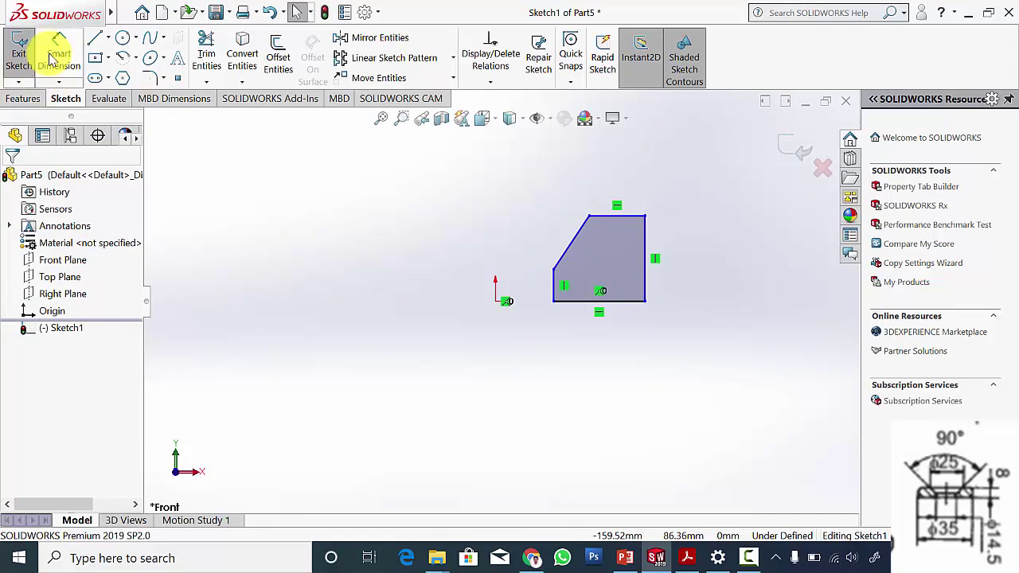
# Dimension the horizontal distance from the origin to the profile's outer vertical edge as 35/2 mm.
pyautogui.click(53, 58)
pyautogui.click(499, 302)
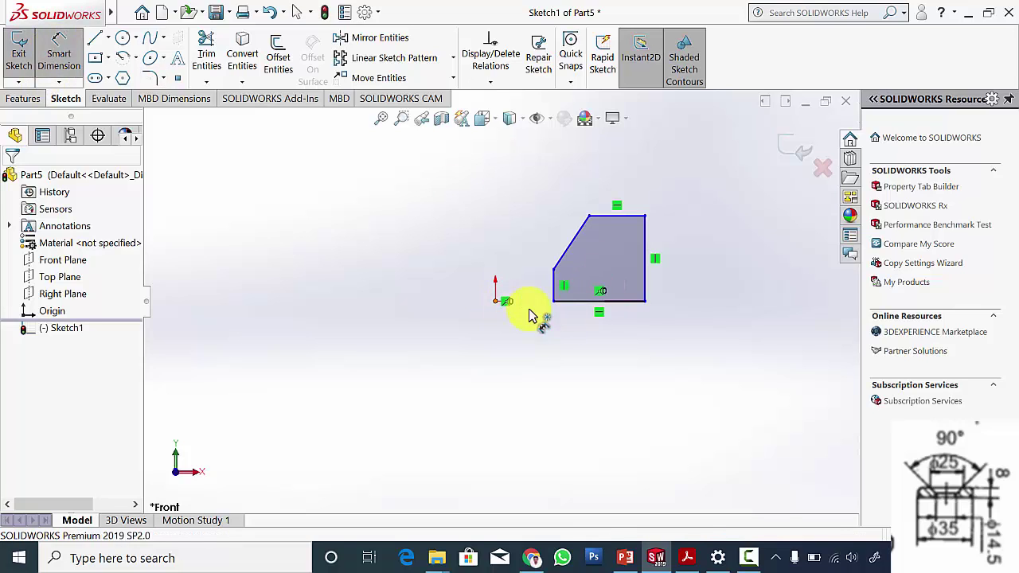
pyautogui.click(646, 292)
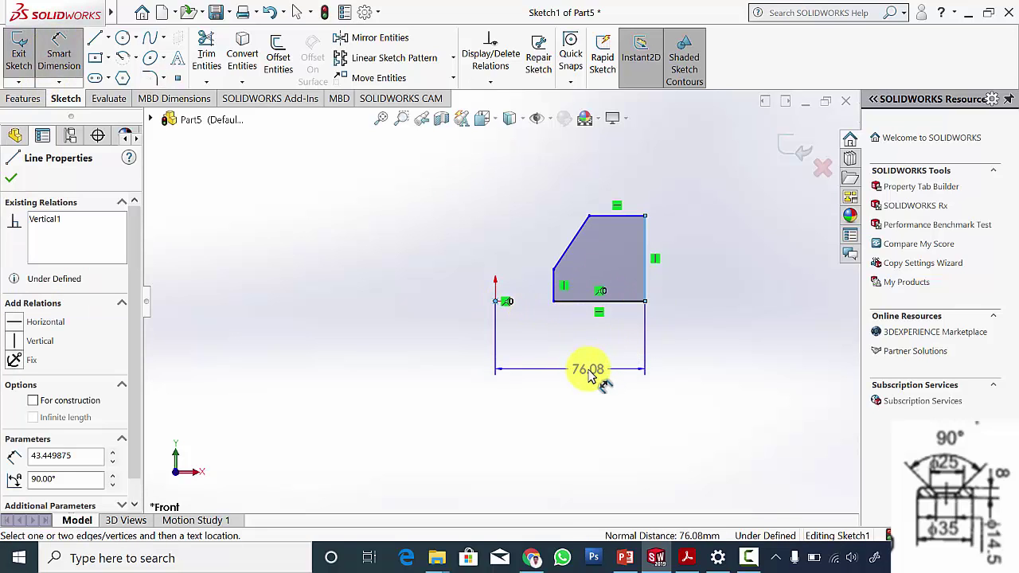
pyautogui.click(589, 374)
pyautogui.write('35')
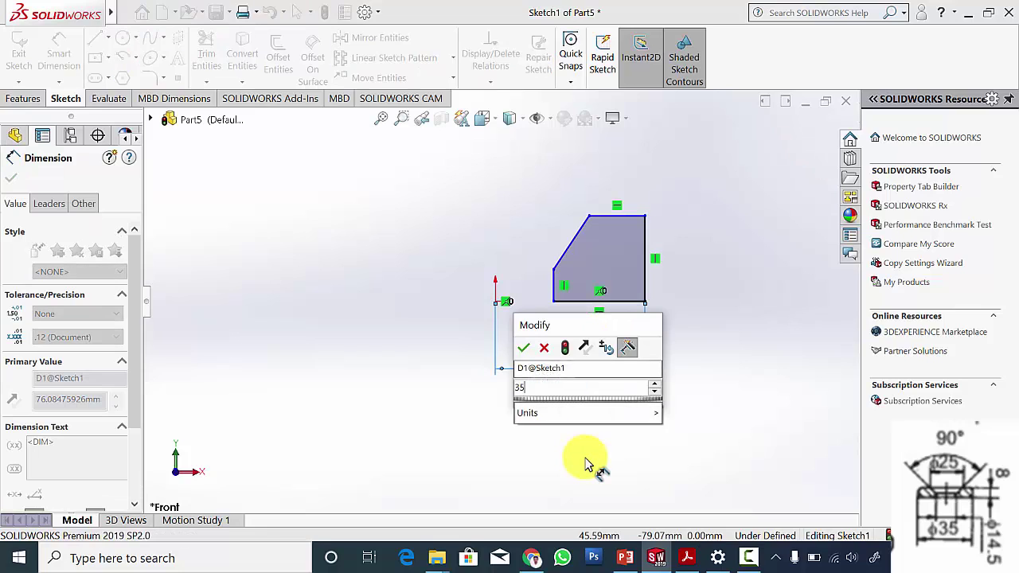
pyautogui.write('/2')
pyautogui.press('Return')
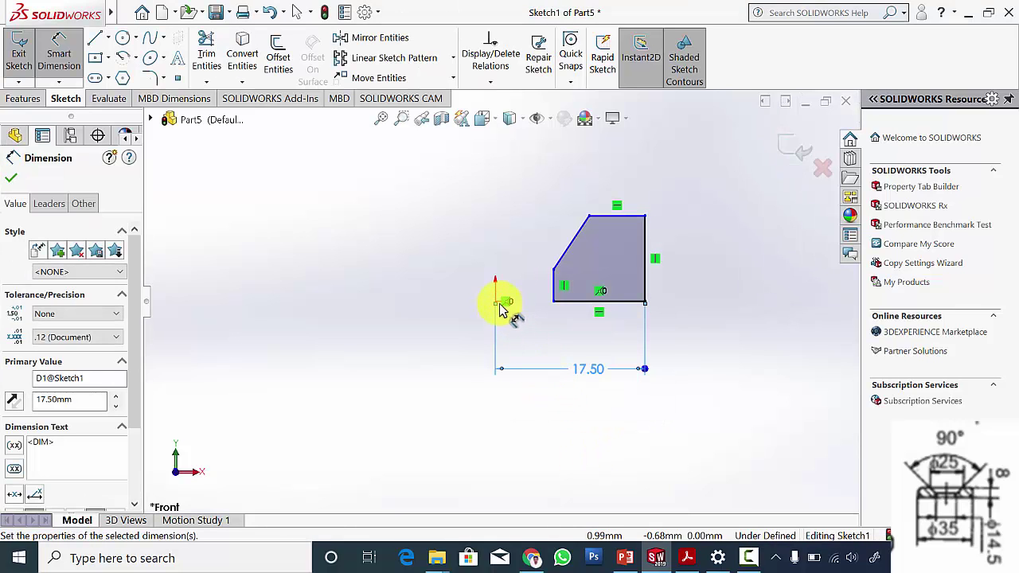
# Dimension the horizontal distance from the origin to the profile's inner vertical edge as 14.5/2 mm.
pyautogui.click(495, 304)
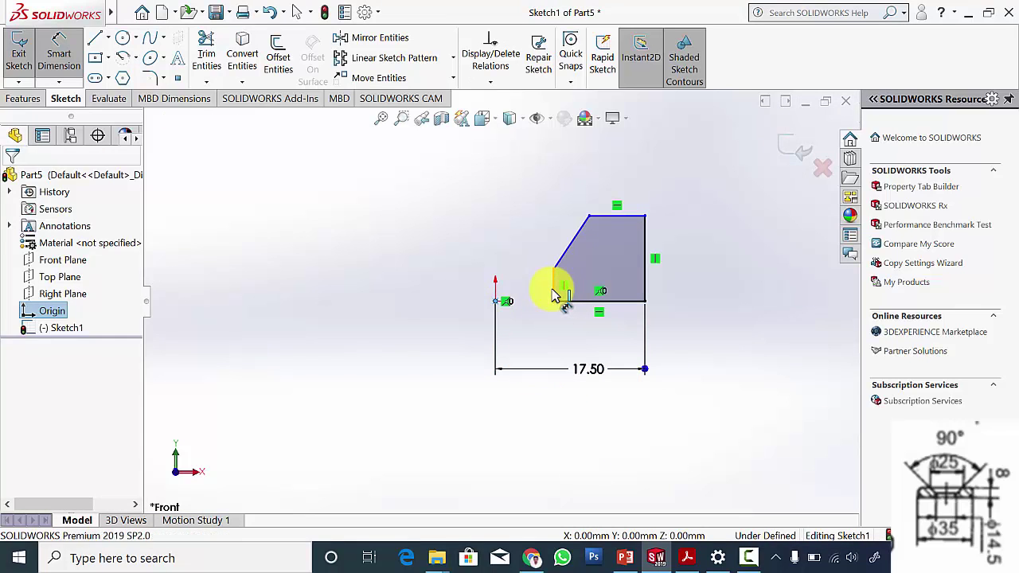
pyautogui.click(555, 295)
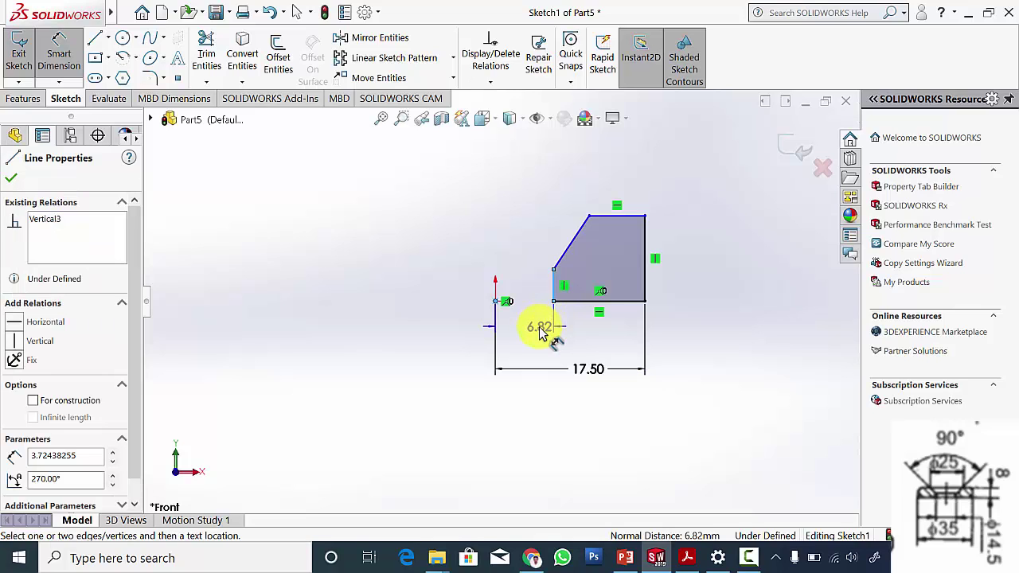
pyautogui.click(538, 334)
pyautogui.write('14')
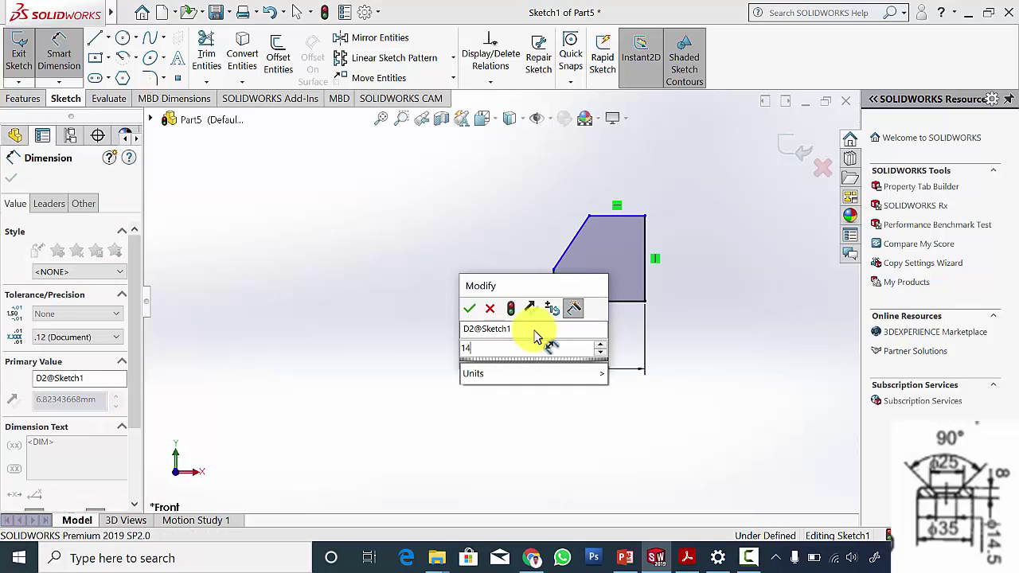
pyautogui.write('.5/2')
pyautogui.press('Return')
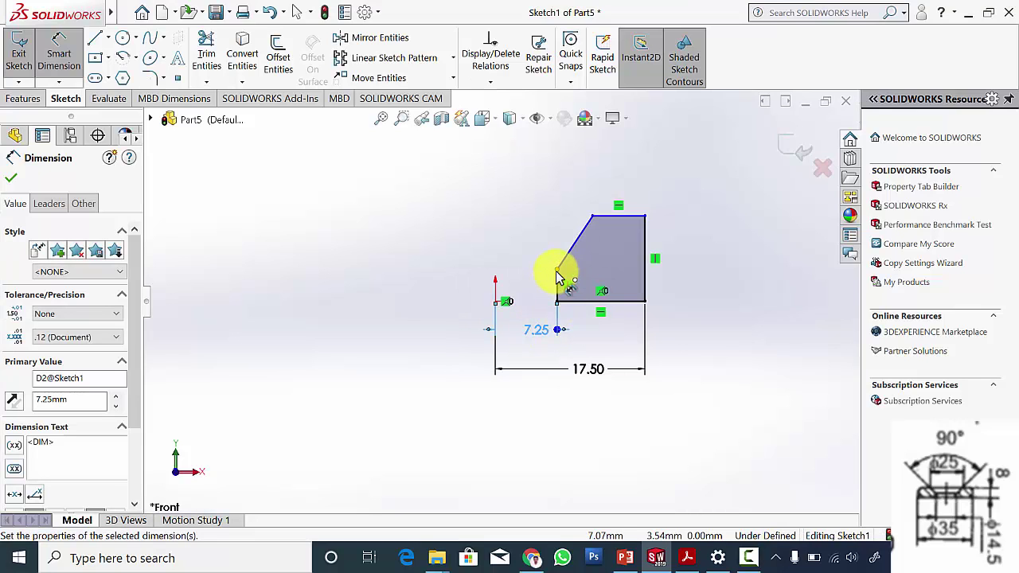
# Dimension the slope's upper endpoint 25/2 mm horizontally from the origin and the outer vertical edge 8 mm high.
pyautogui.click(594, 218)
pyautogui.click(496, 302)
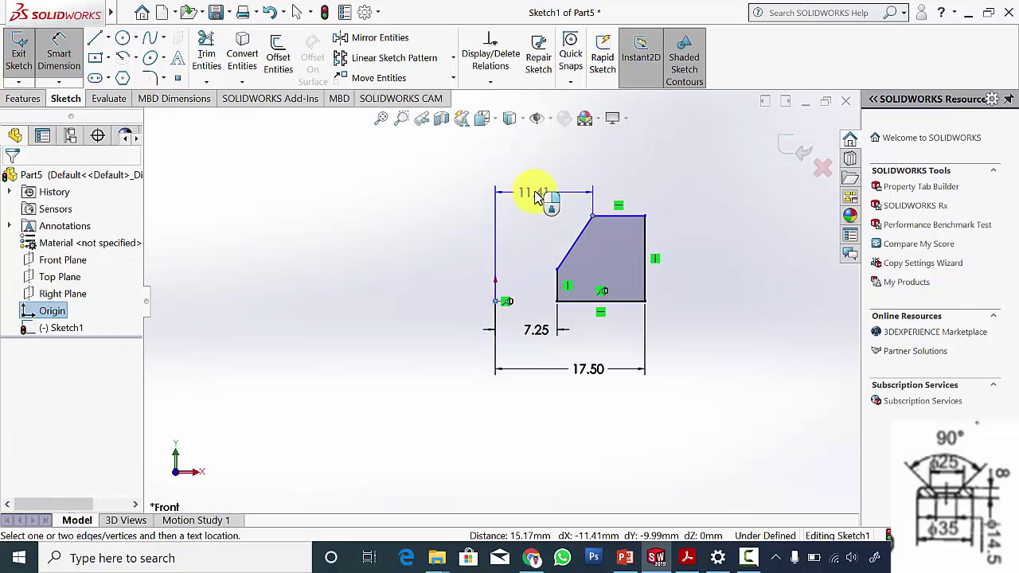
pyautogui.click(537, 196)
pyautogui.write('25/2')
pyautogui.press('Return')
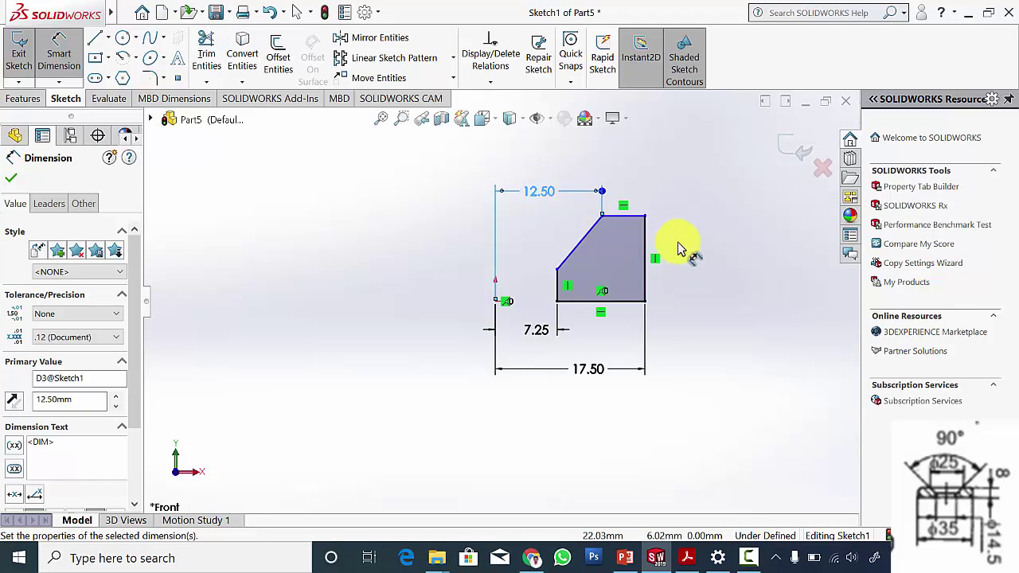
pyautogui.click(646, 245)
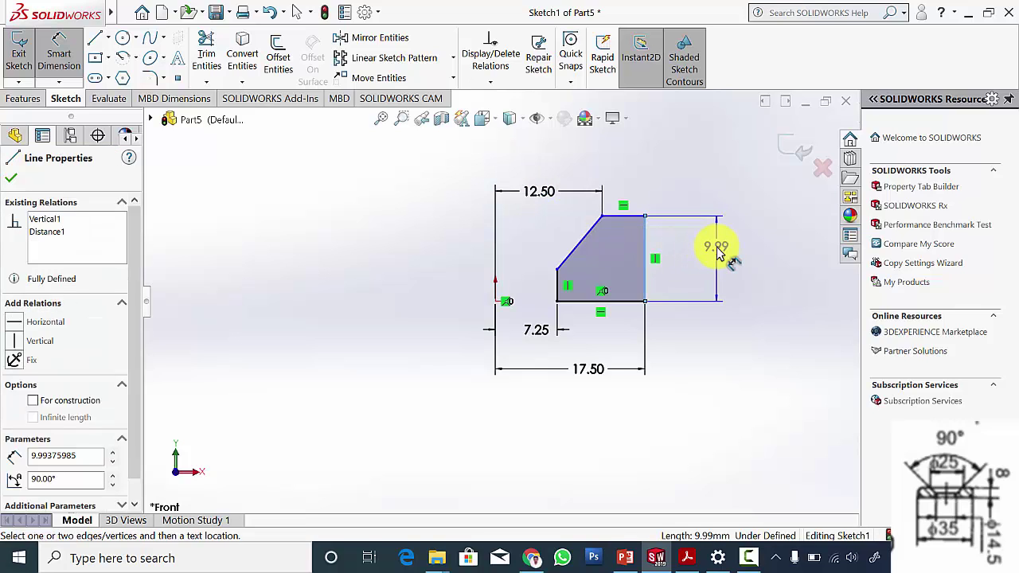
pyautogui.click(716, 253)
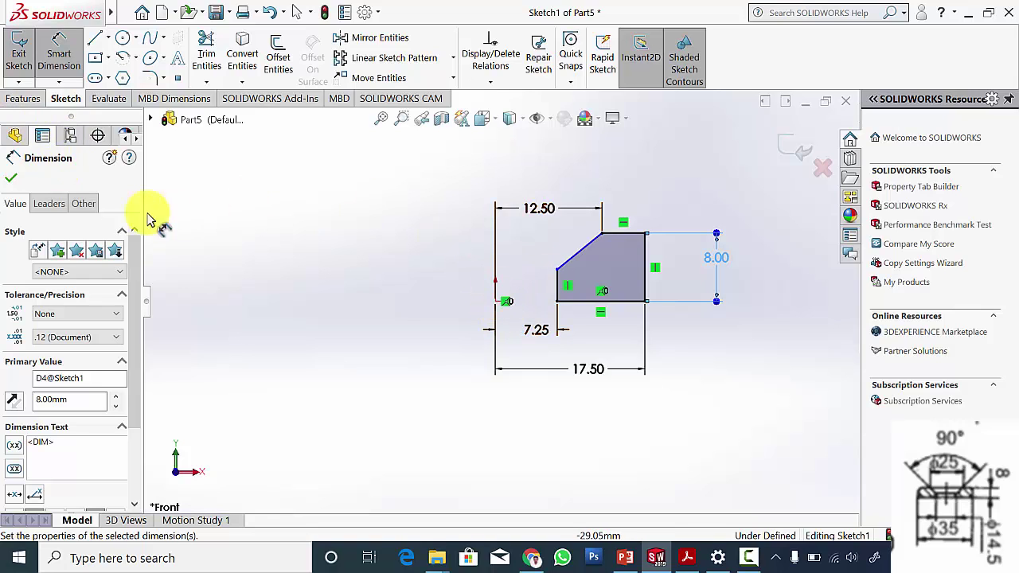
pyautogui.click(497, 302)
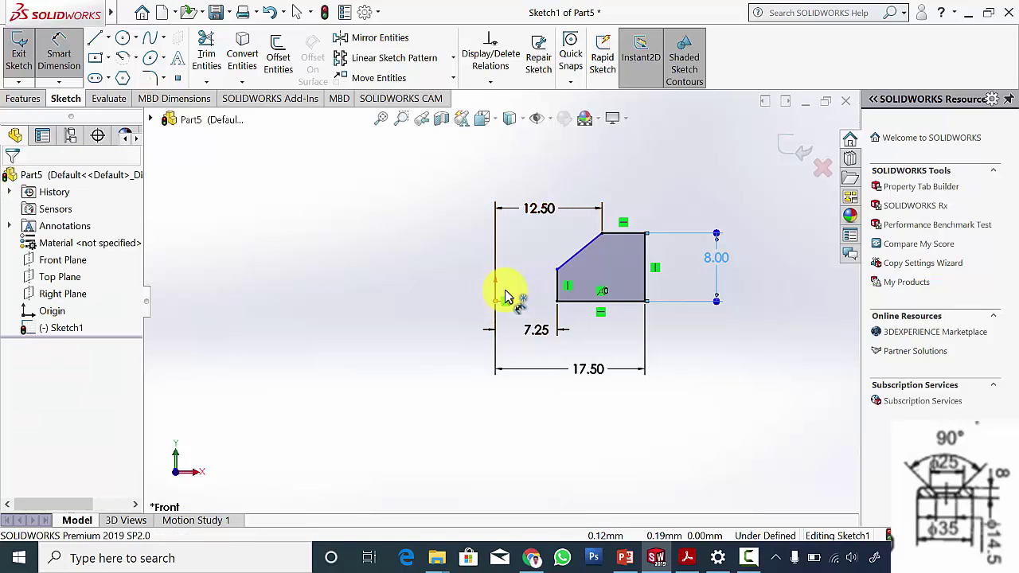
pyautogui.click(576, 261)
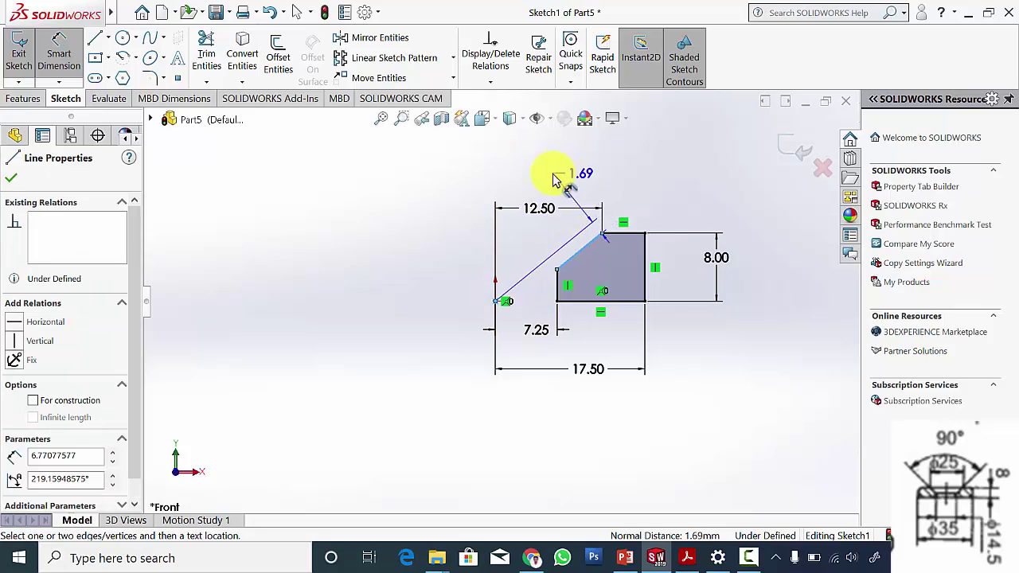
pyautogui.press('Escape')
pyautogui.press('Escape')
pyautogui.press('Escape')
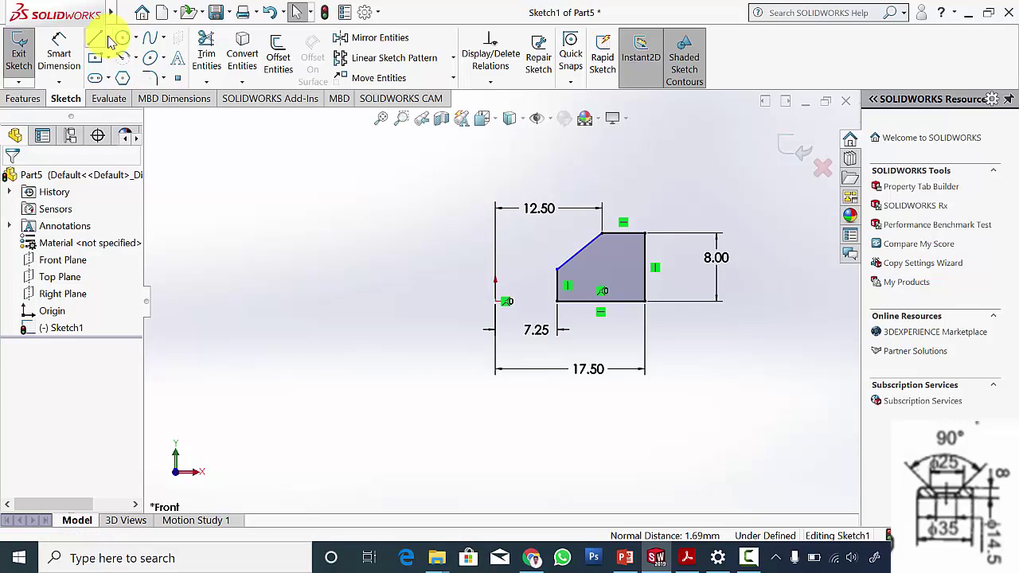
# Sketch a vertical centerline about 14 mm long upward from the origin.
pyautogui.click(109, 39)
pyautogui.click(131, 74)
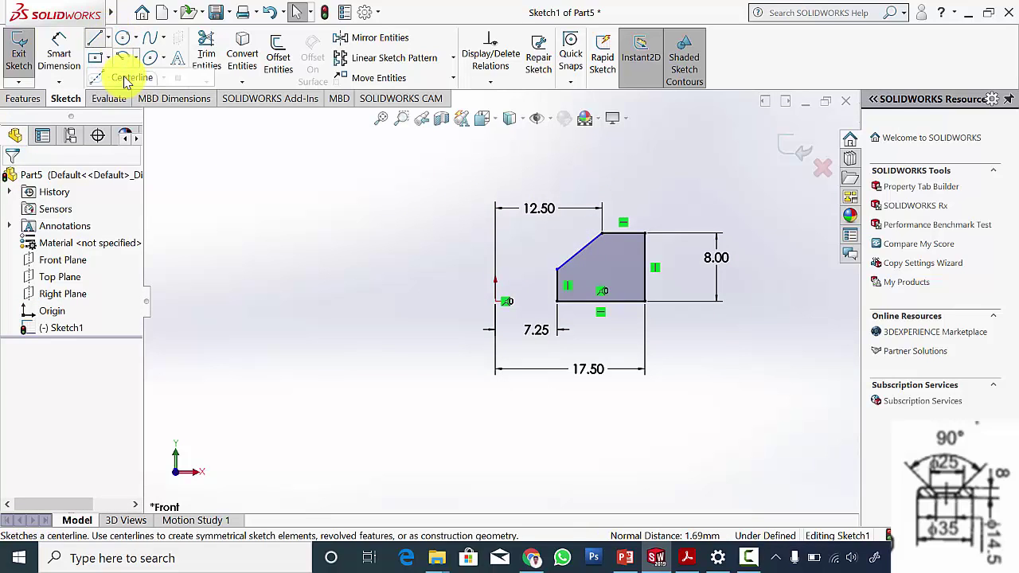
pyautogui.click(496, 301)
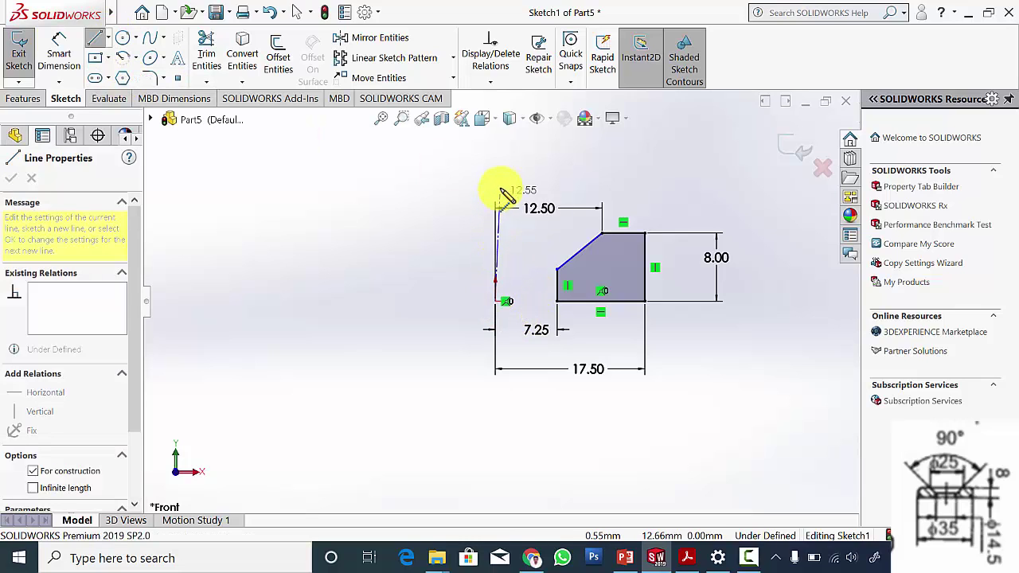
pyautogui.click(495, 180)
pyautogui.press('Escape')
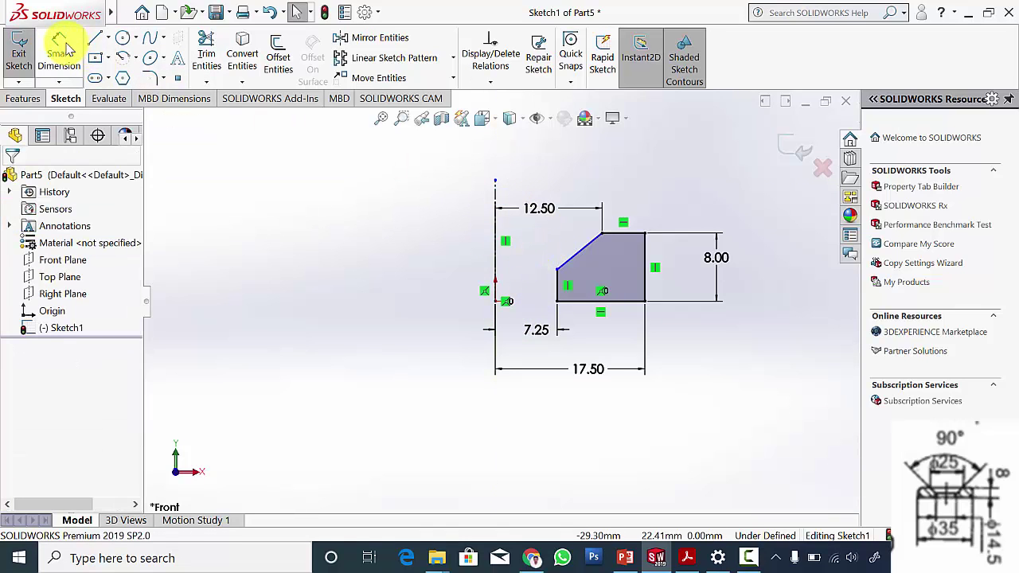
# Dimension the angle between the vertical centerline and the profile's sloped edge as 45°.
pyautogui.click(59, 50)
pyautogui.click(496, 237)
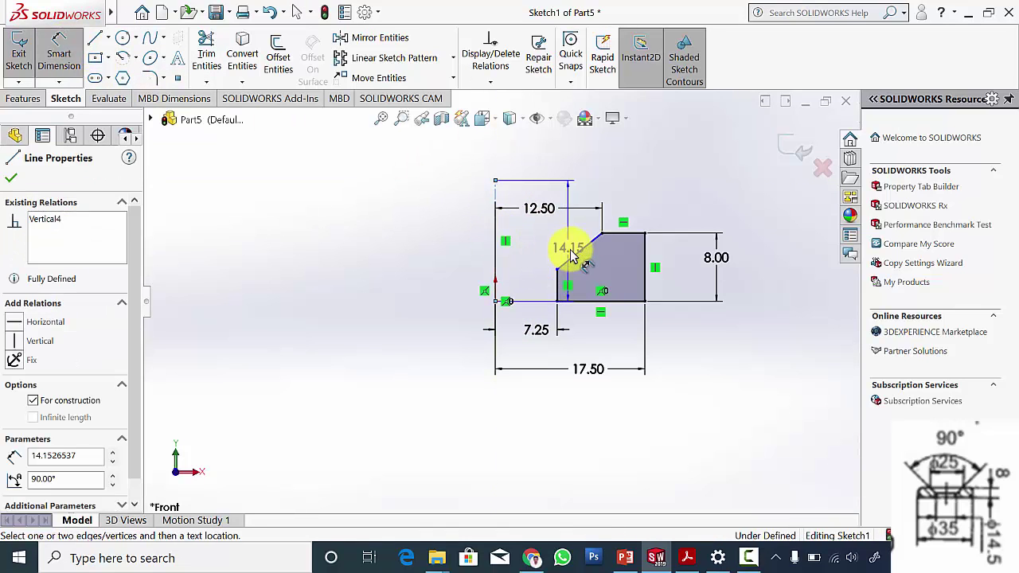
pyautogui.click(579, 251)
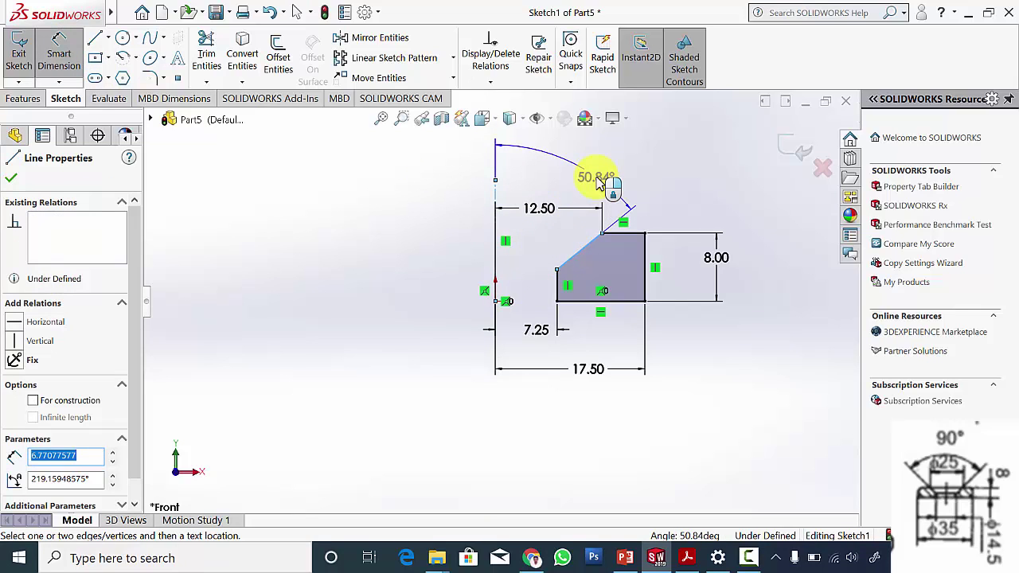
pyautogui.click(597, 182)
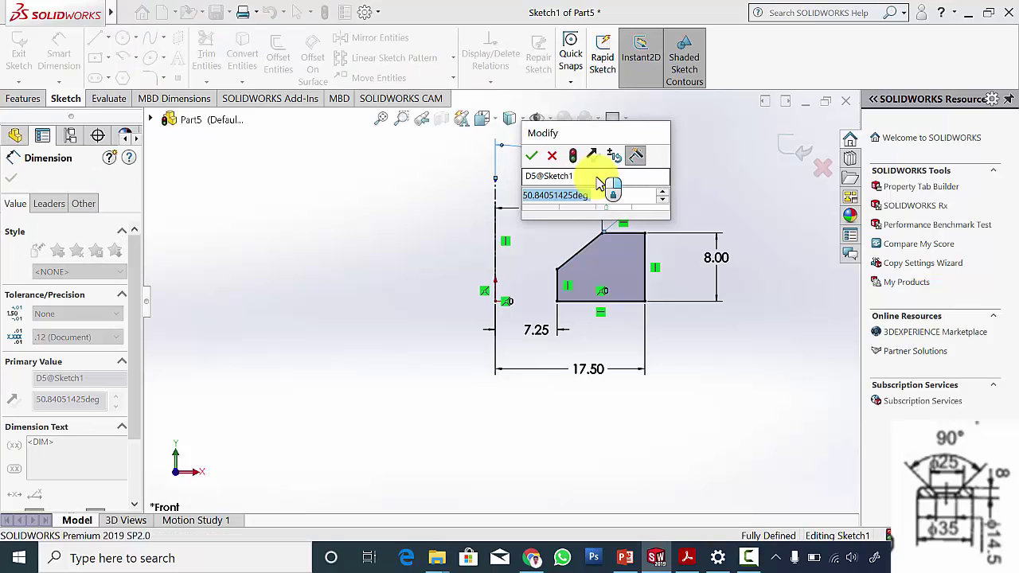
pyautogui.write('45')
pyautogui.press('Return')
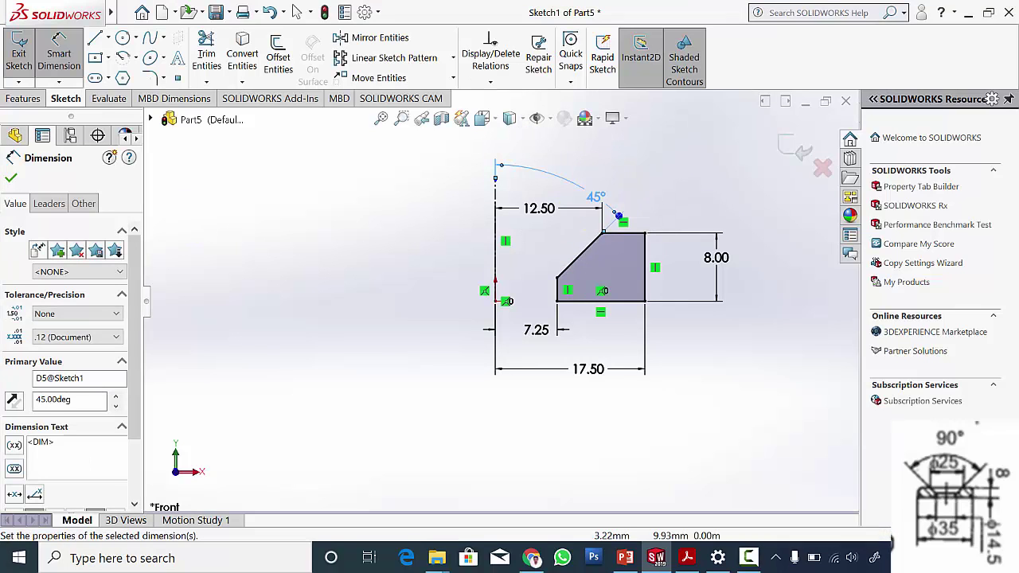
pyautogui.click(11, 178)
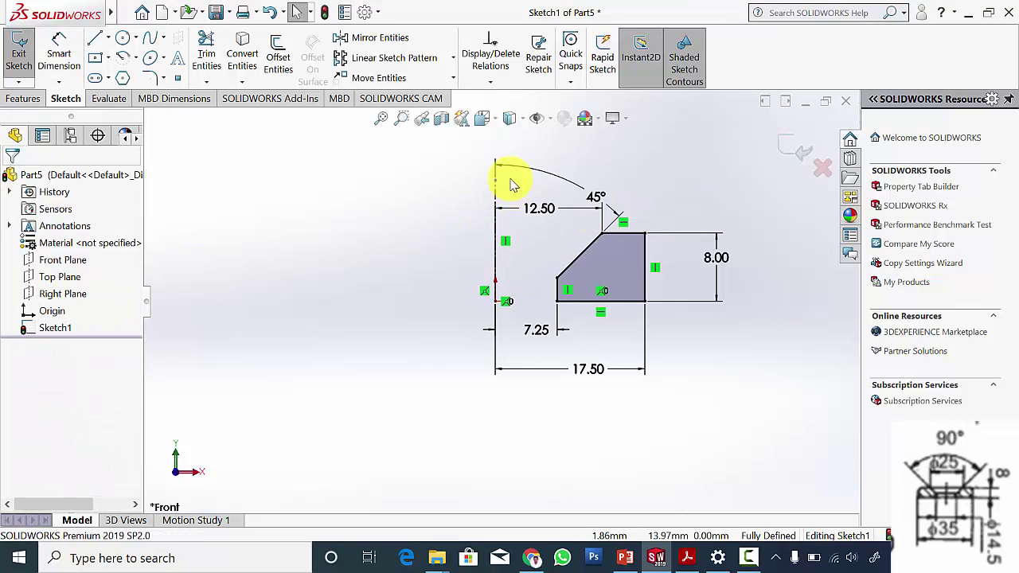
# Add a horizontal relation between the centerline's upper endpoint and the sloped edge's upper endpoint.
pyautogui.scroll(-3, 513, 185)
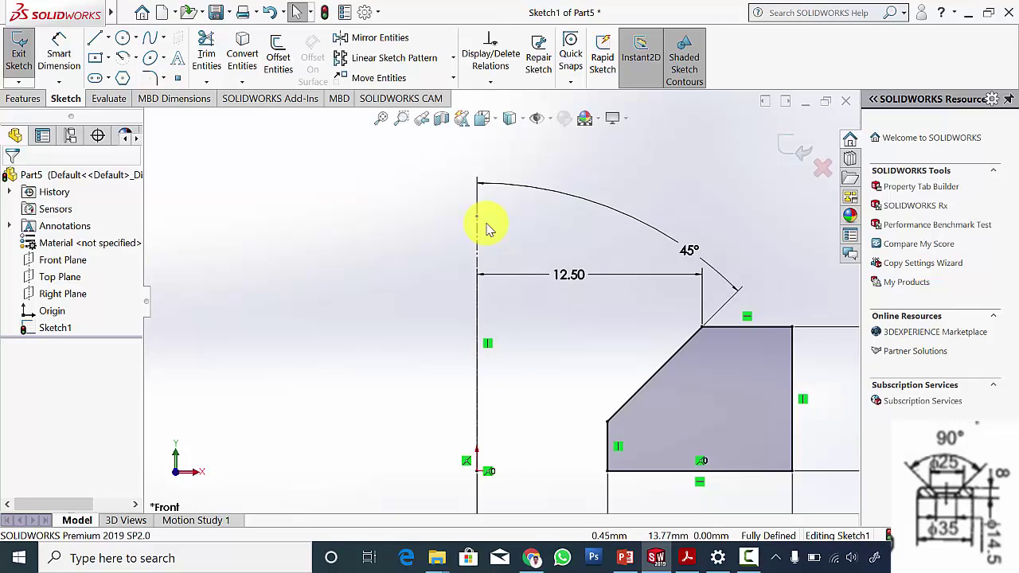
pyautogui.click(477, 215)
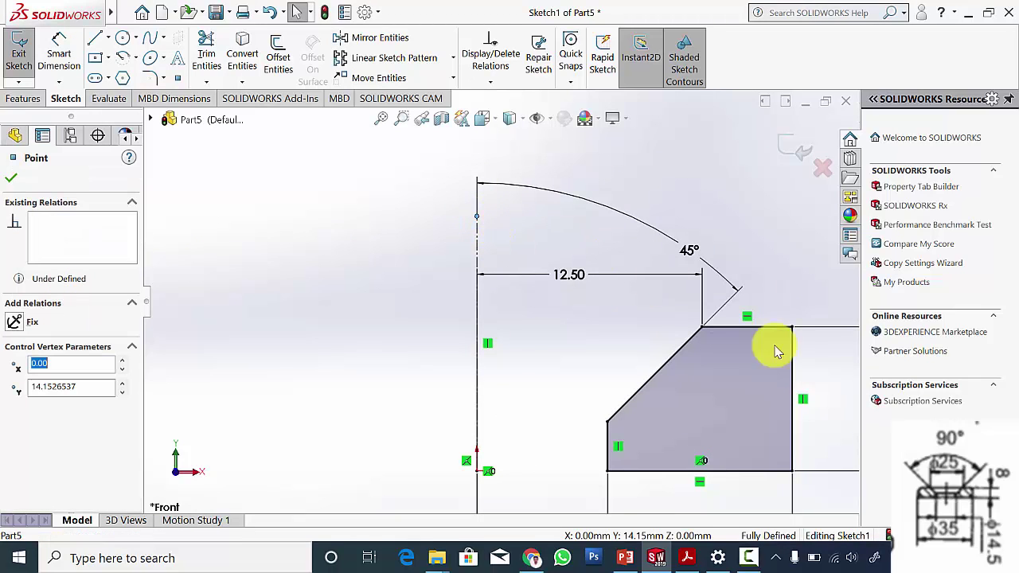
pyautogui.click(701, 328)
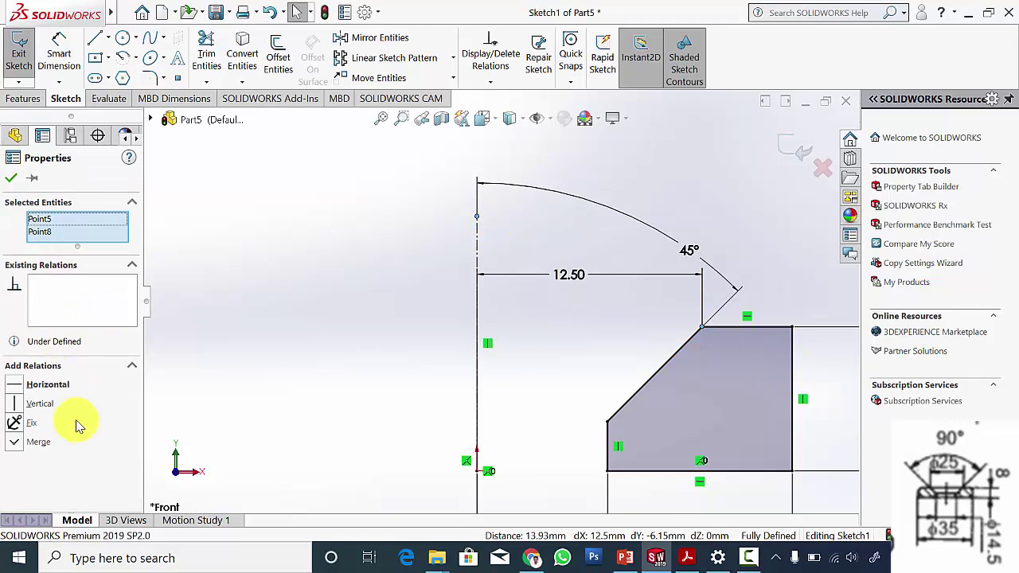
pyautogui.click(15, 385)
pyautogui.click(9, 181)
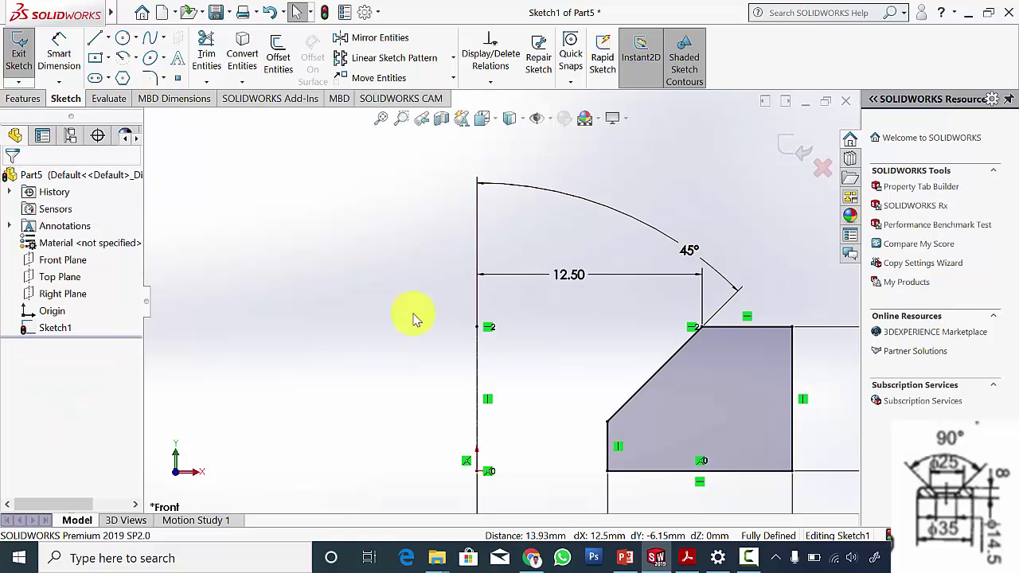
# Revolve the half-section profile 360° about the vertical centerline with the Revolved Boss/Base feature.
pyautogui.scroll(3, 462, 357)
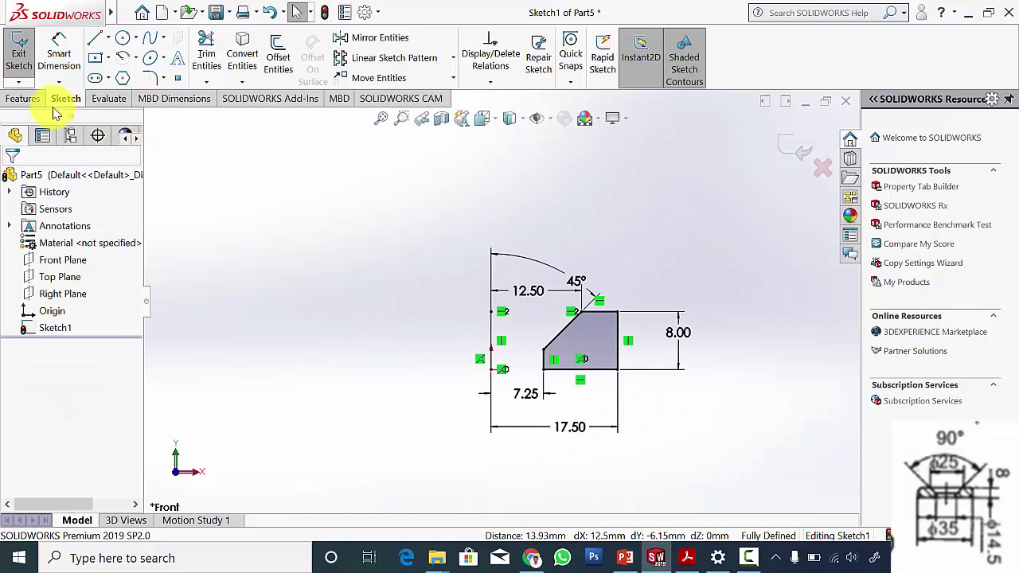
pyautogui.click(24, 98)
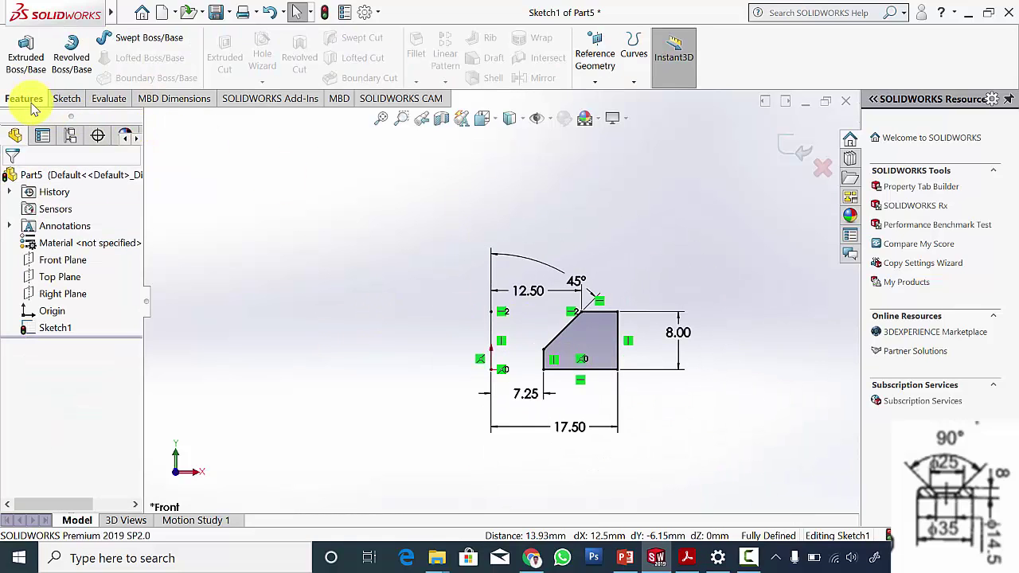
pyautogui.click(71, 62)
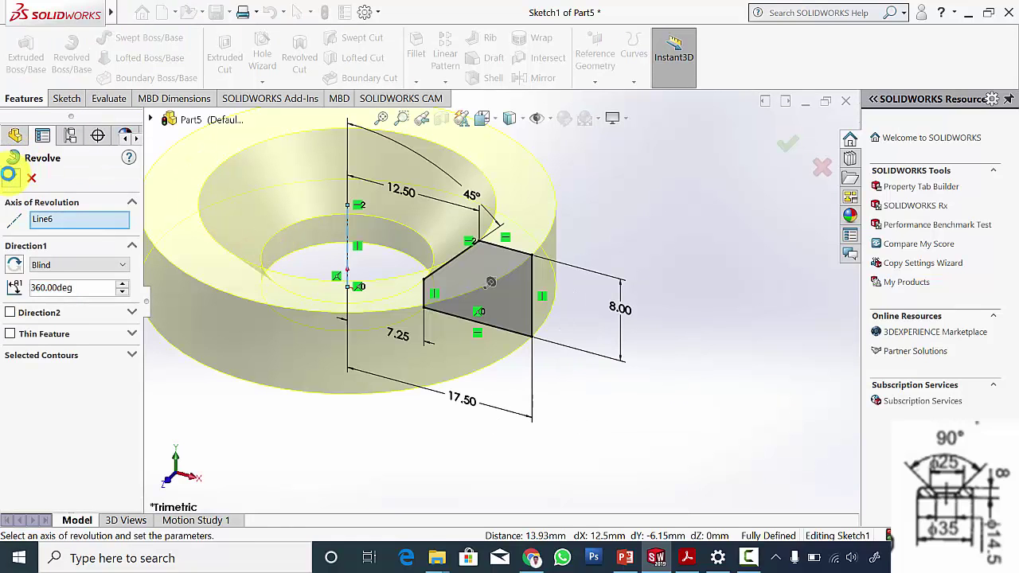
pyautogui.click(8, 174)
pyautogui.scroll(3, 439, 250)
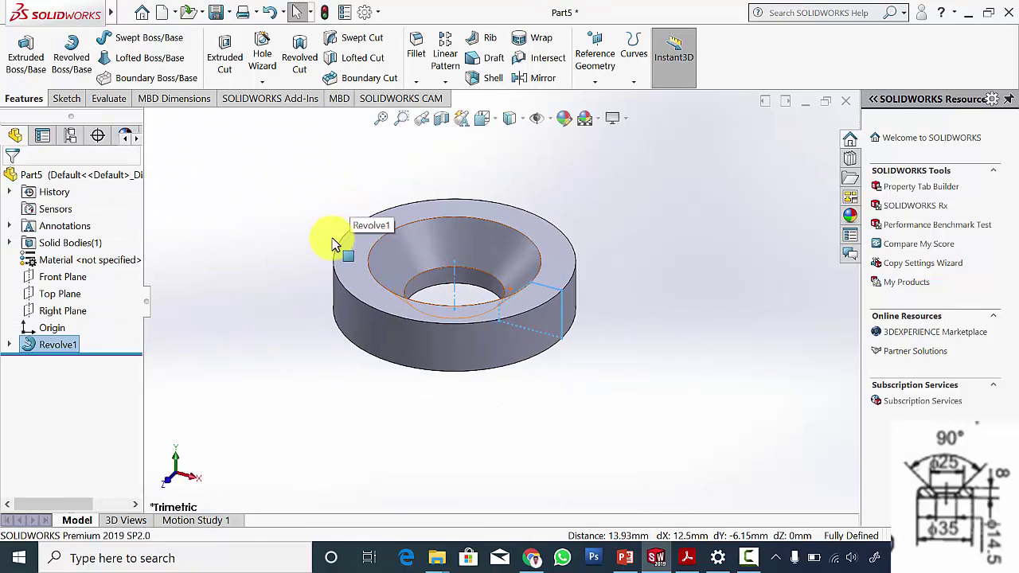
# Assign the AISI 1020 steel material to the revolved part.
pyautogui.scroll(-2, 334, 243)
pyautogui.rightClick(89, 259)
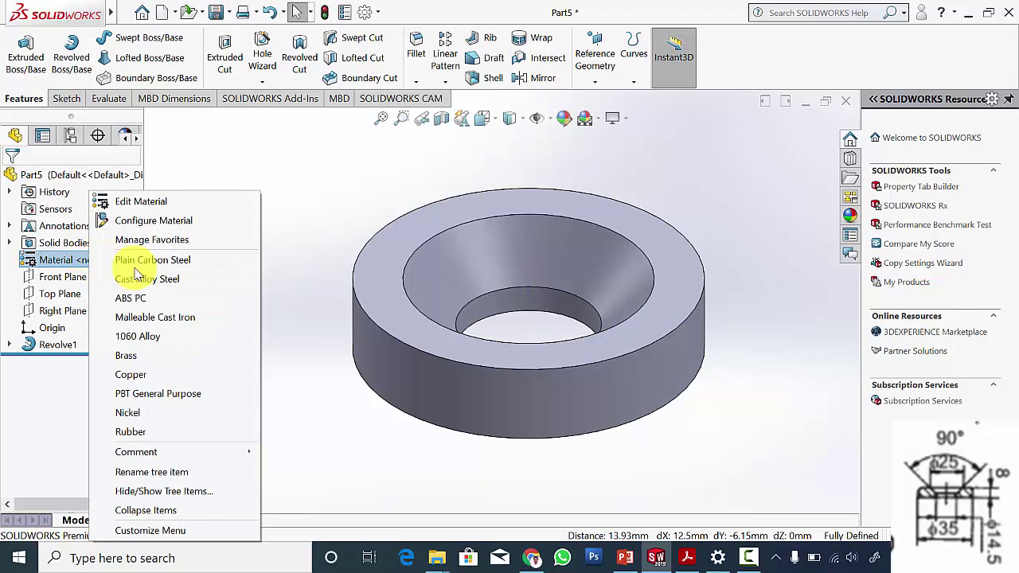
pyautogui.click(141, 201)
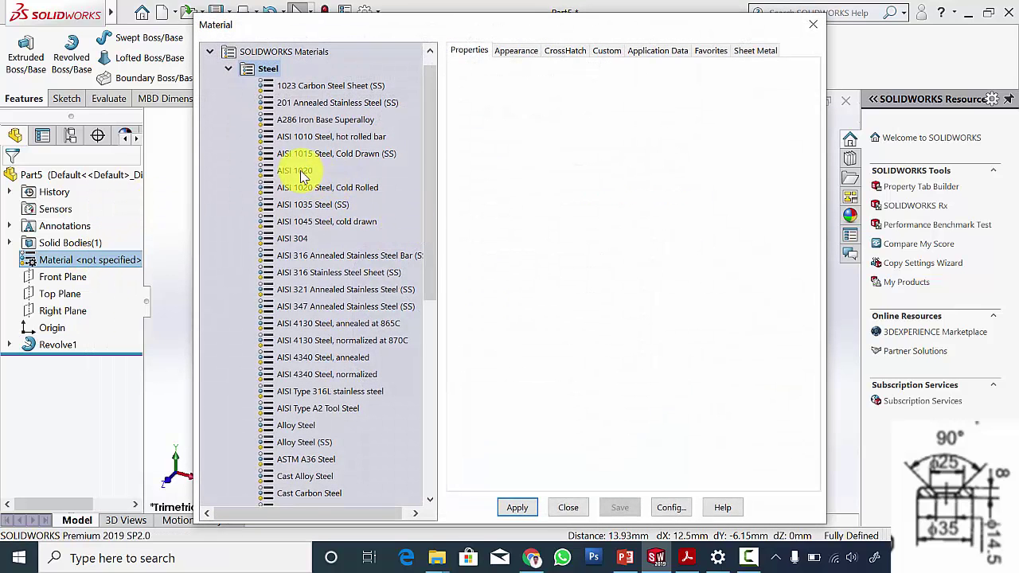
pyautogui.click(301, 176)
pyautogui.click(523, 510)
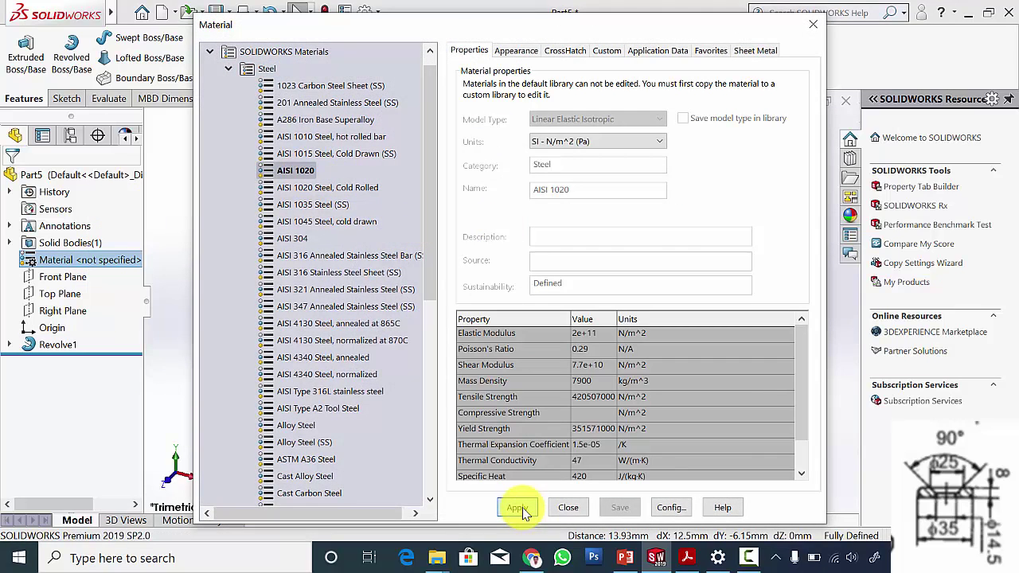
pyautogui.click(567, 508)
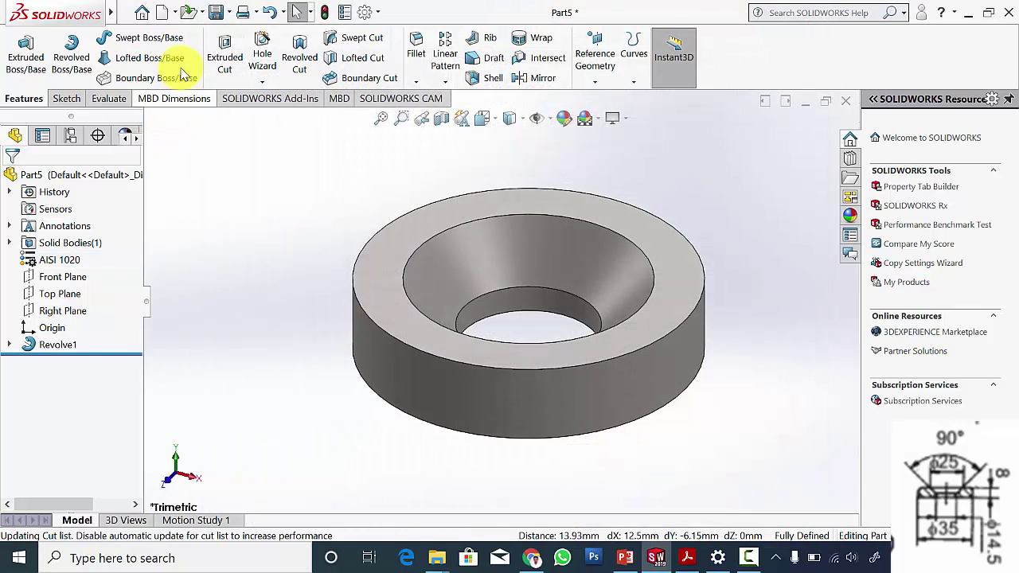
# Save the part as washer in the Screw Jack Assembly folder and close it.
pyautogui.hotkey('ctrl', 's')
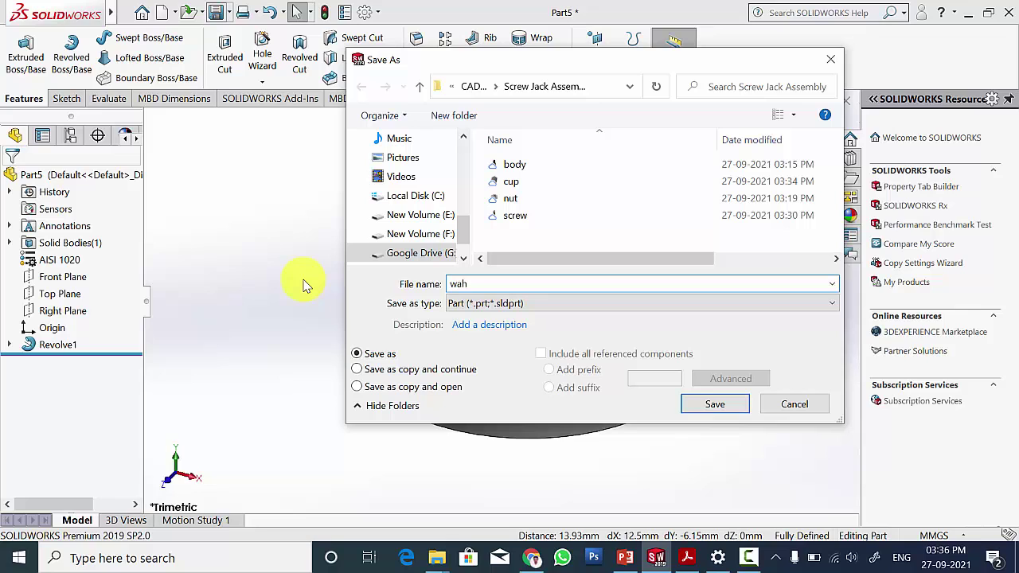
pyautogui.press('Return')
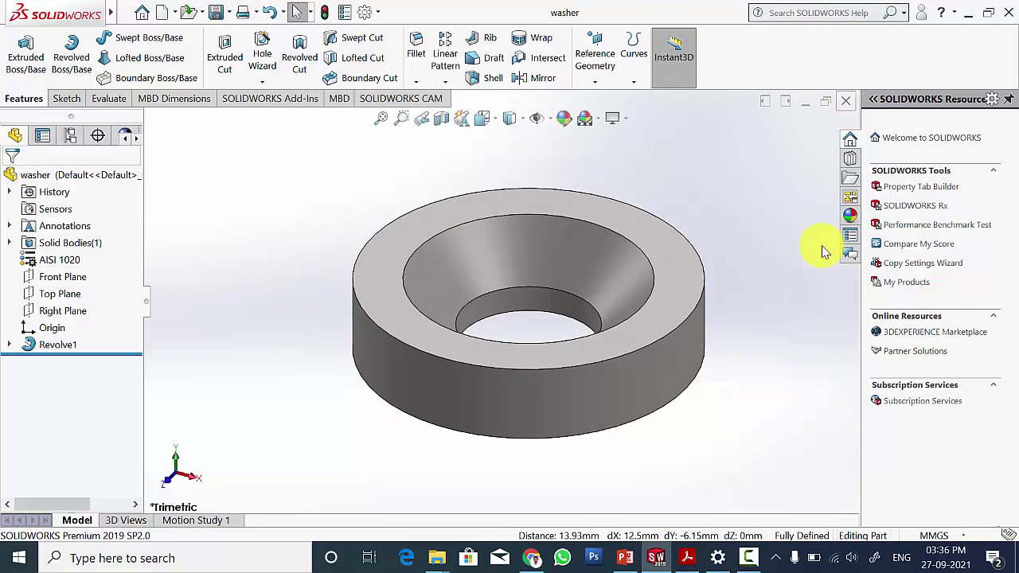
pyautogui.hotkey('ctrl', 'w')
# Switch to the Screw Jack PDF in Acrobat Reader and study the small screw, part 6, before returning to SOLIDWORKS.
pyautogui.click(687, 558)
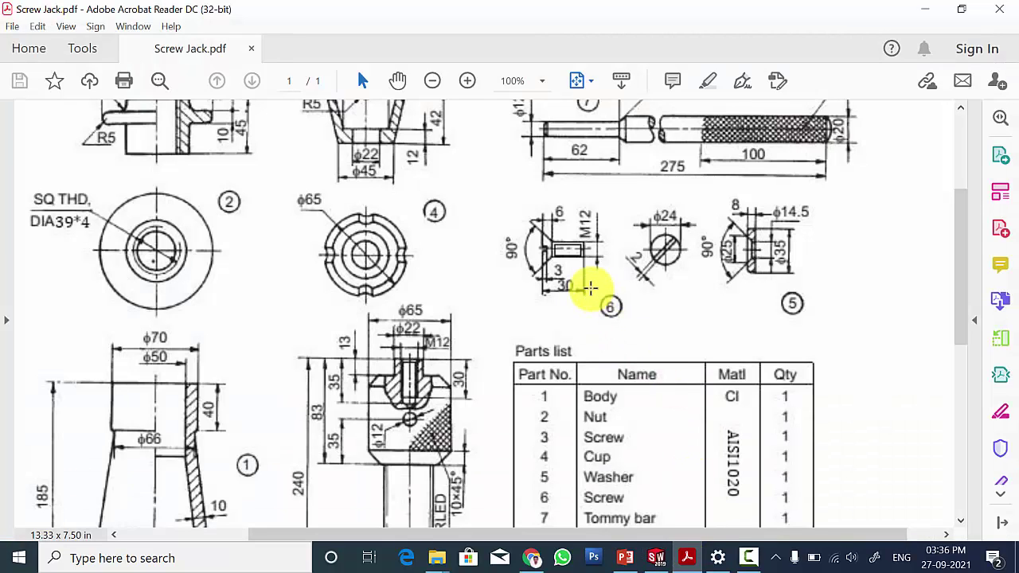
pyautogui.scroll(-1, 608, 297)
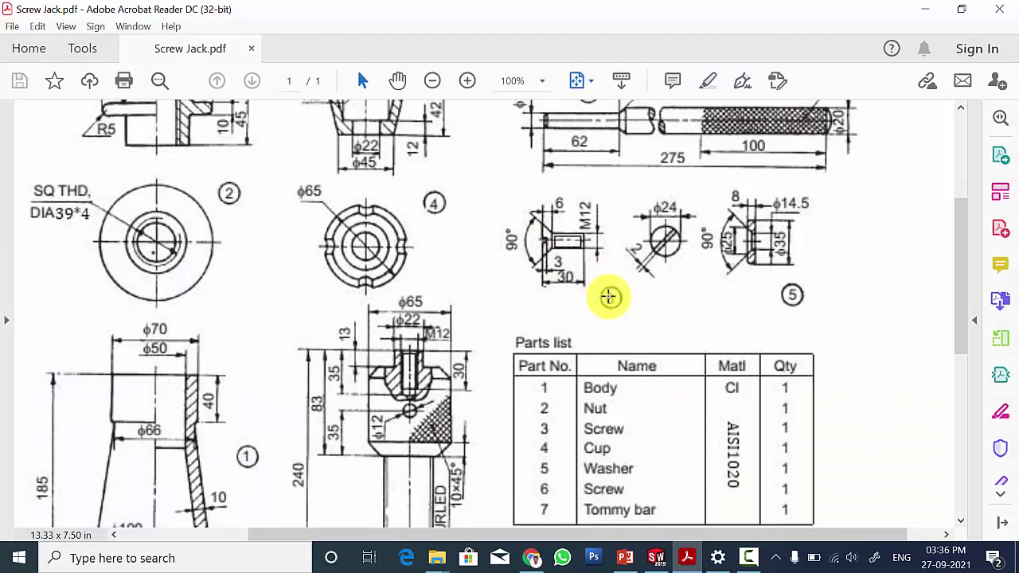
pyautogui.click(657, 559)
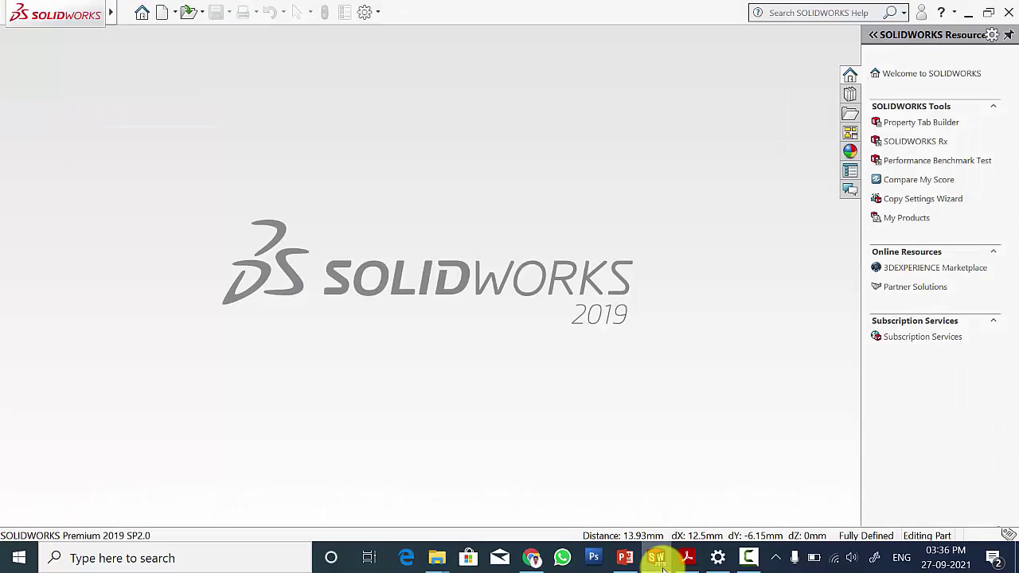
# Create a new part document and start a sketch on the Front Plane.
pyautogui.click(161, 13)
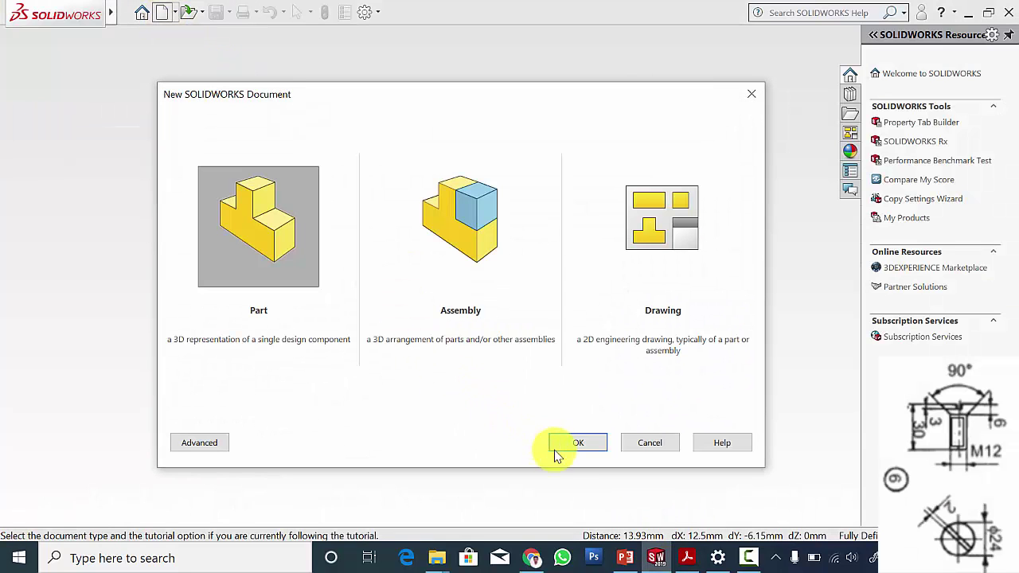
pyautogui.click(575, 444)
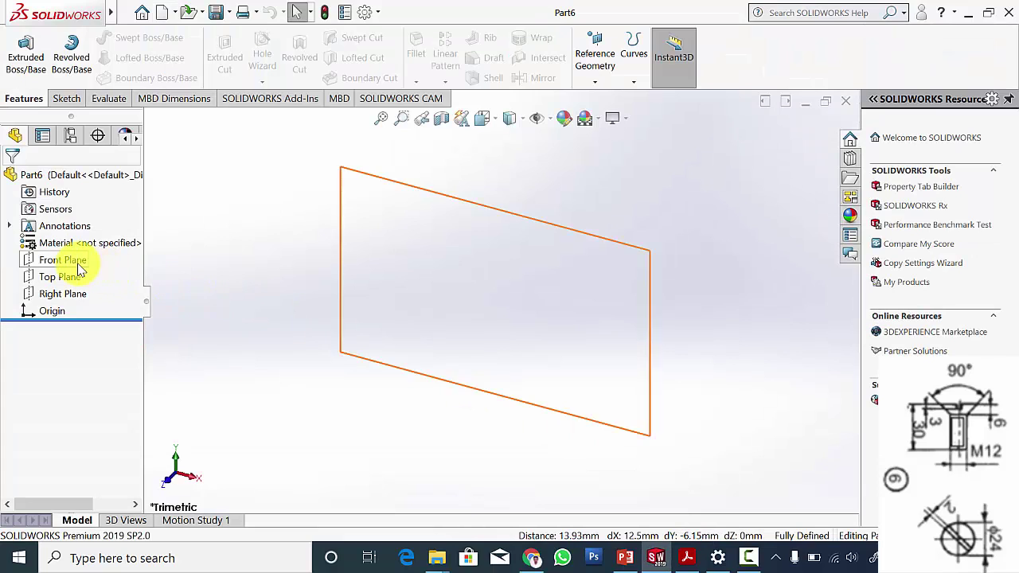
pyautogui.click(75, 261)
pyautogui.click(87, 244)
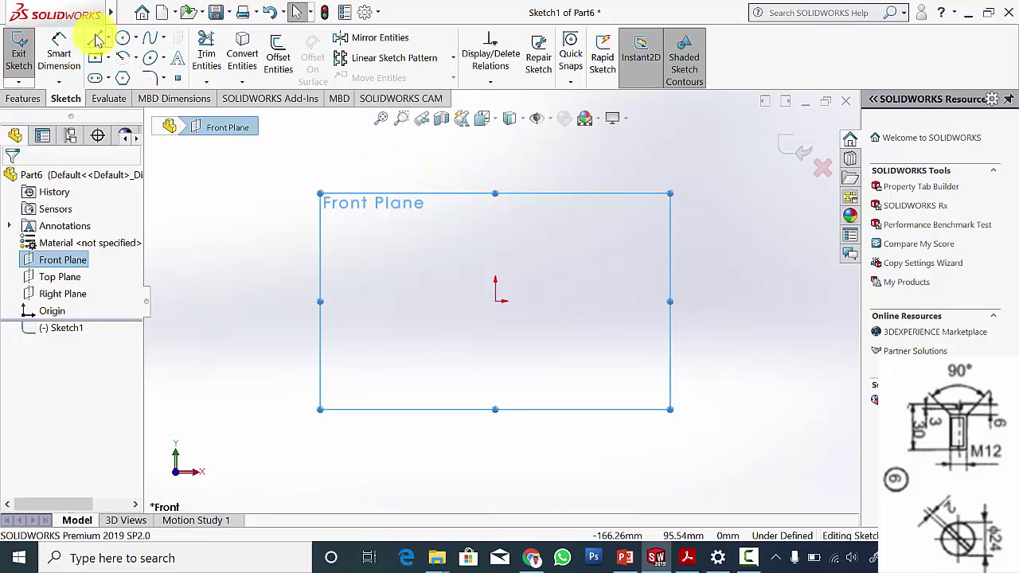
# Sketch a closed countersunk-screw half profile from the origin with lines, shank about 16 mm wide and 42 mm high, widening to about a 49 mm top edge.
pyautogui.click(95, 40)
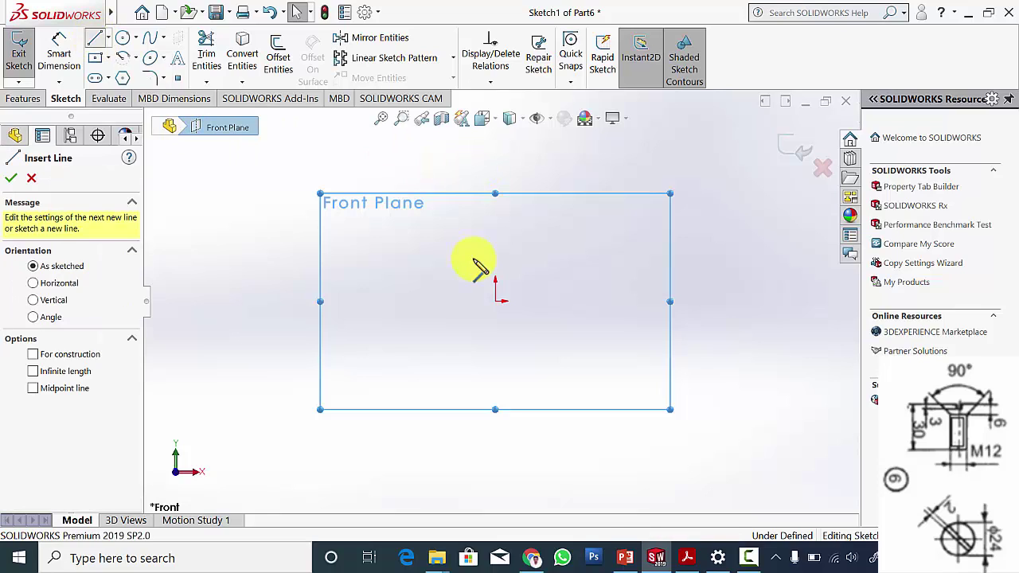
pyautogui.click(495, 301)
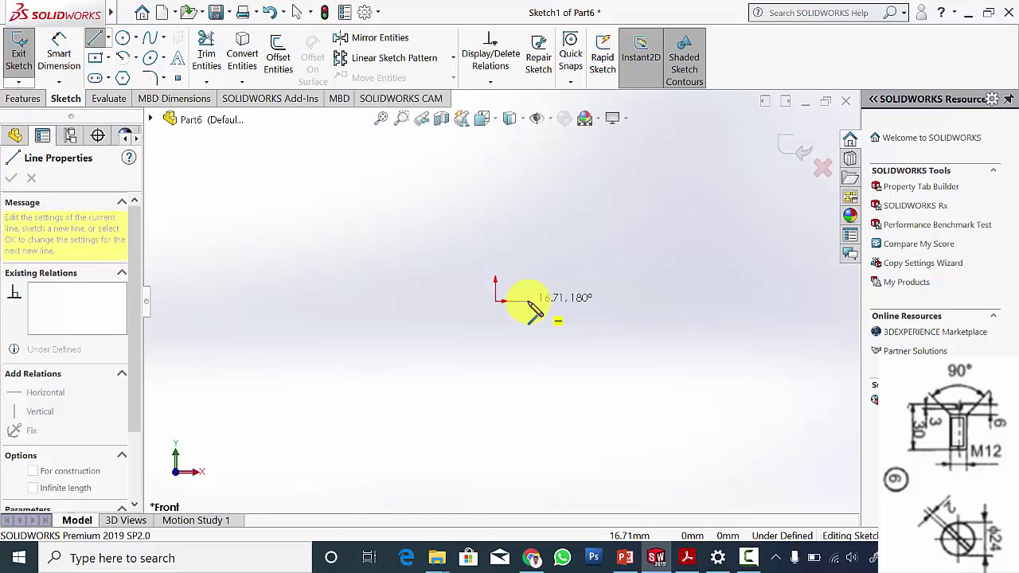
pyautogui.click(528, 301)
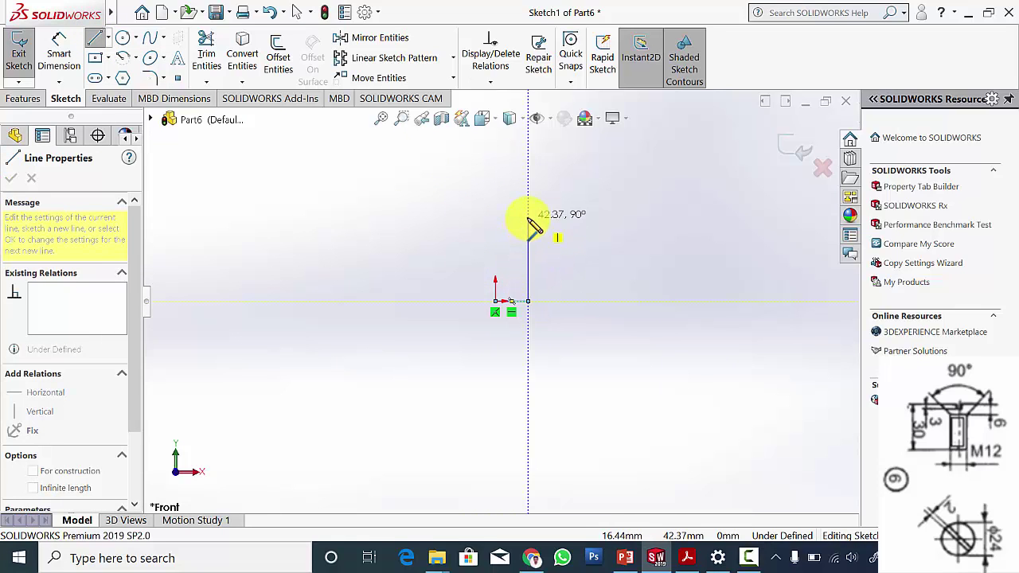
pyautogui.click(528, 217)
pyautogui.click(585, 179)
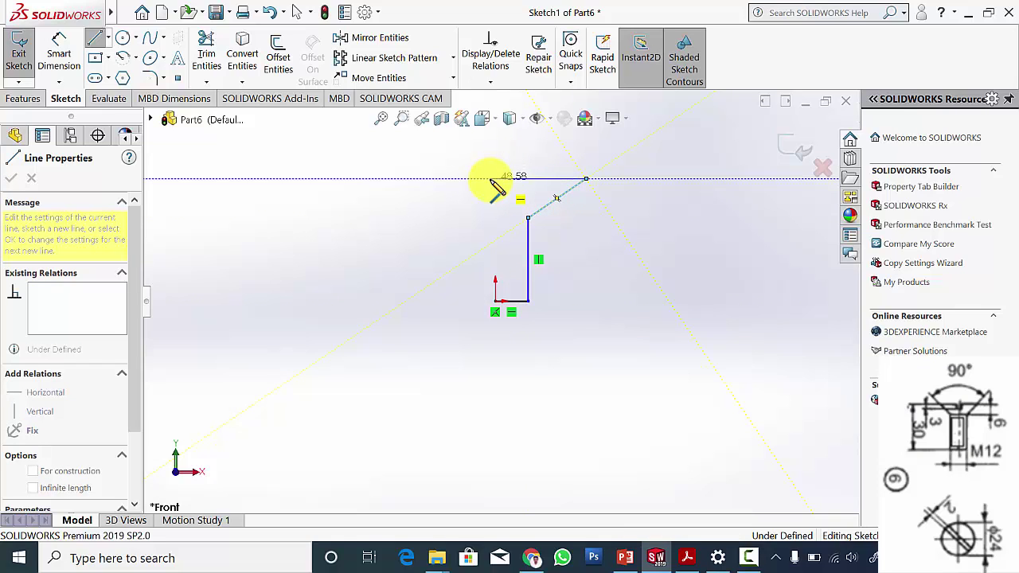
pyautogui.click(491, 178)
pyautogui.click(495, 302)
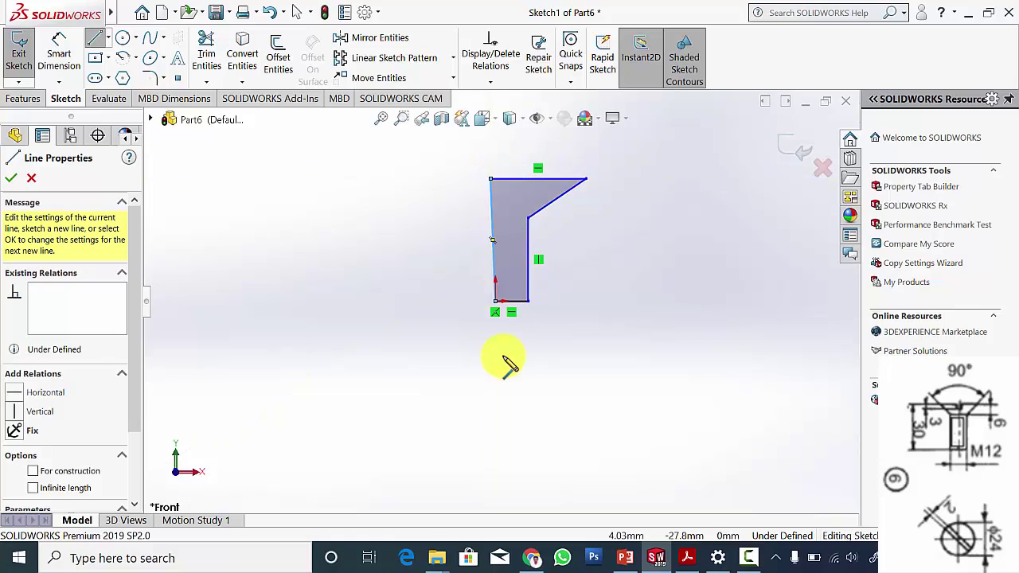
pyautogui.press('Escape')
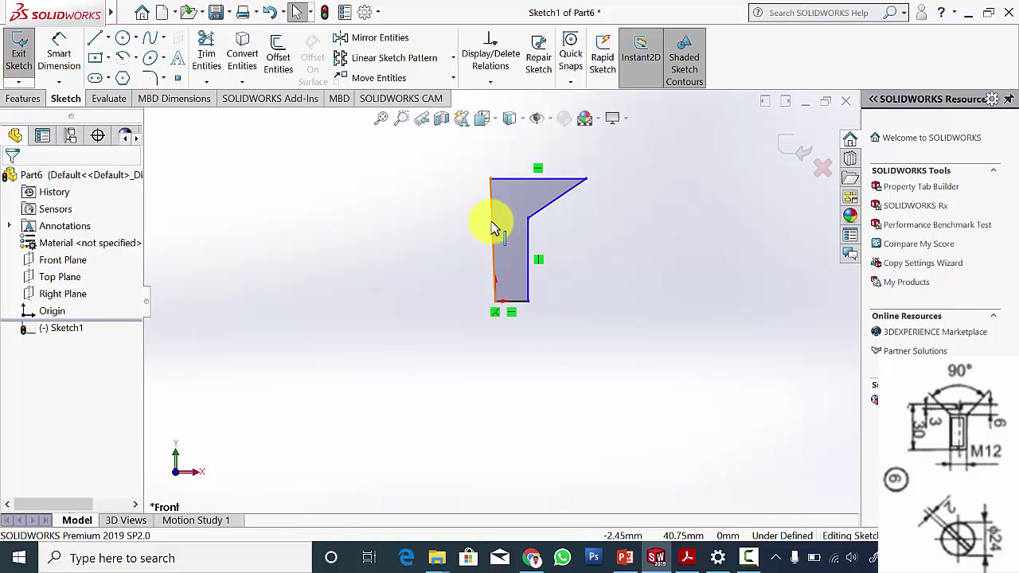
# Add a vertical relation to the slightly slanted long line that starts at the origin.
pyautogui.click(494, 228)
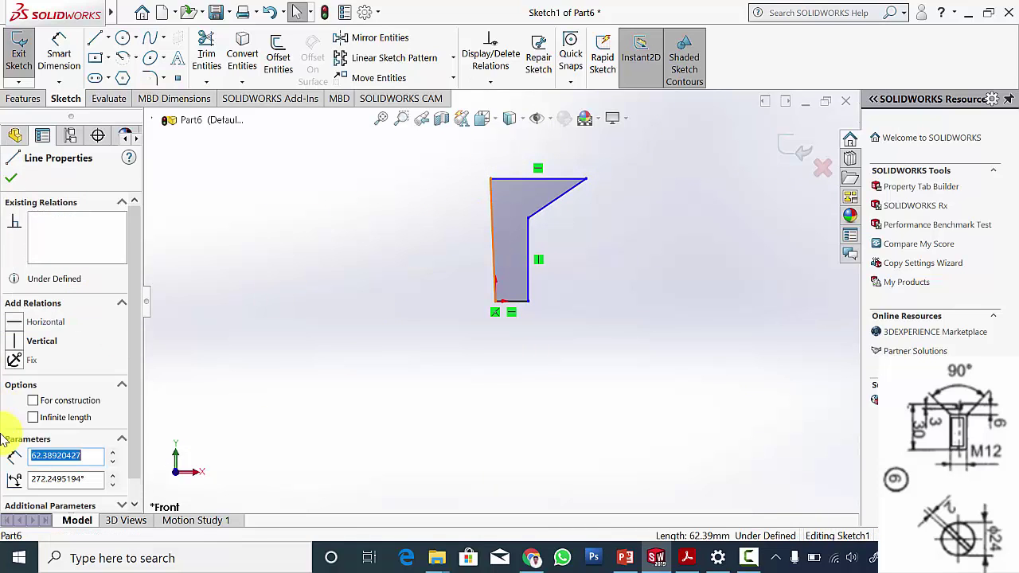
pyautogui.click(17, 341)
pyautogui.click(13, 180)
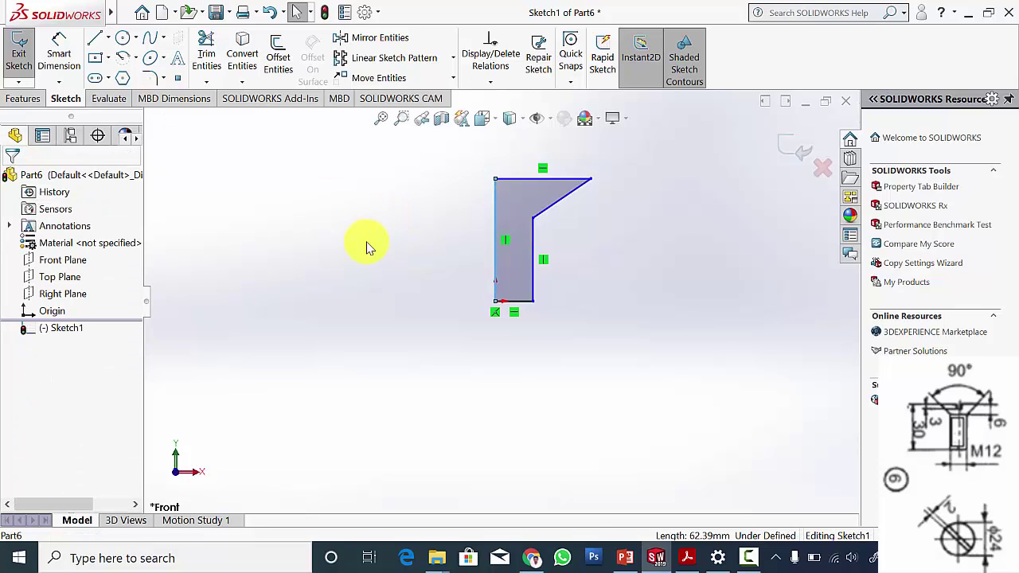
# Dimension the shank's half-width between the two vertical lines as 6 mm.
pyautogui.click(59, 48)
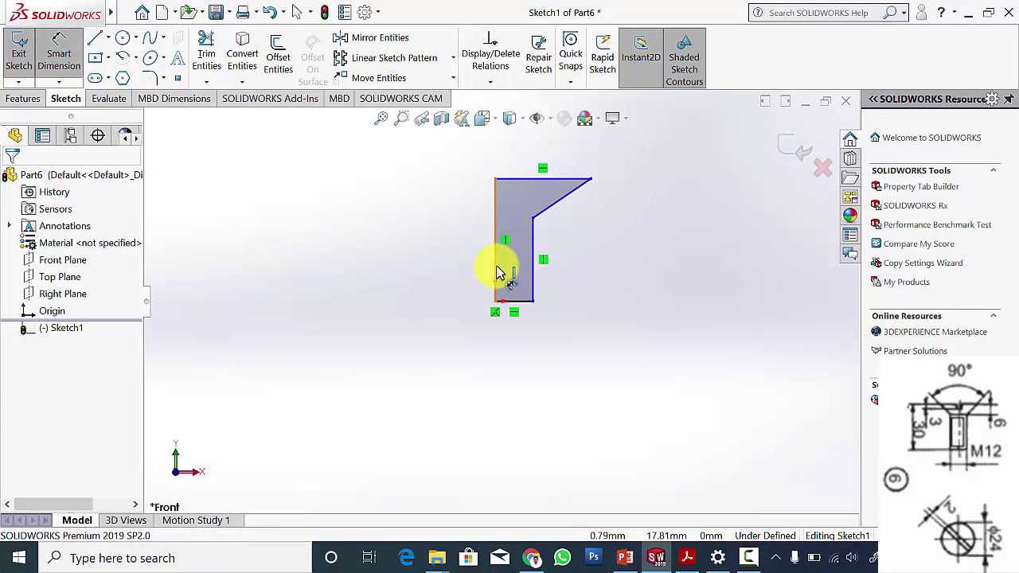
pyautogui.click(532, 288)
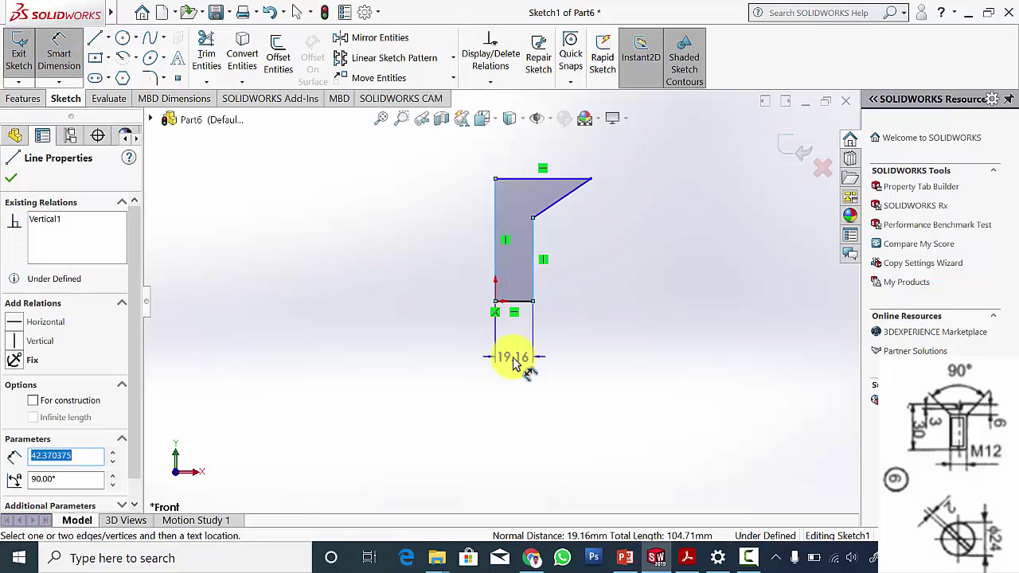
pyautogui.click(514, 362)
pyautogui.write('6')
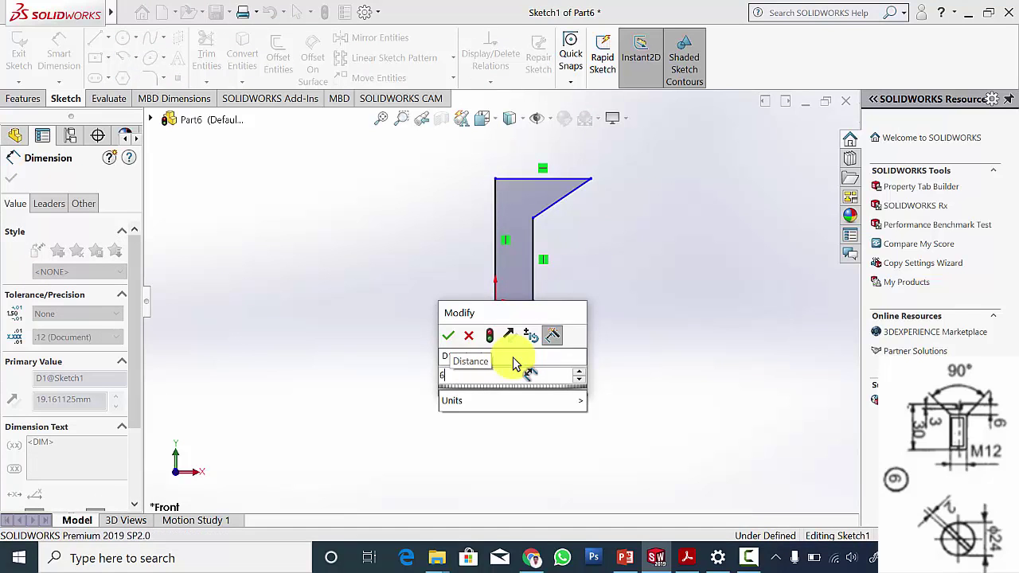
pyautogui.press('Return')
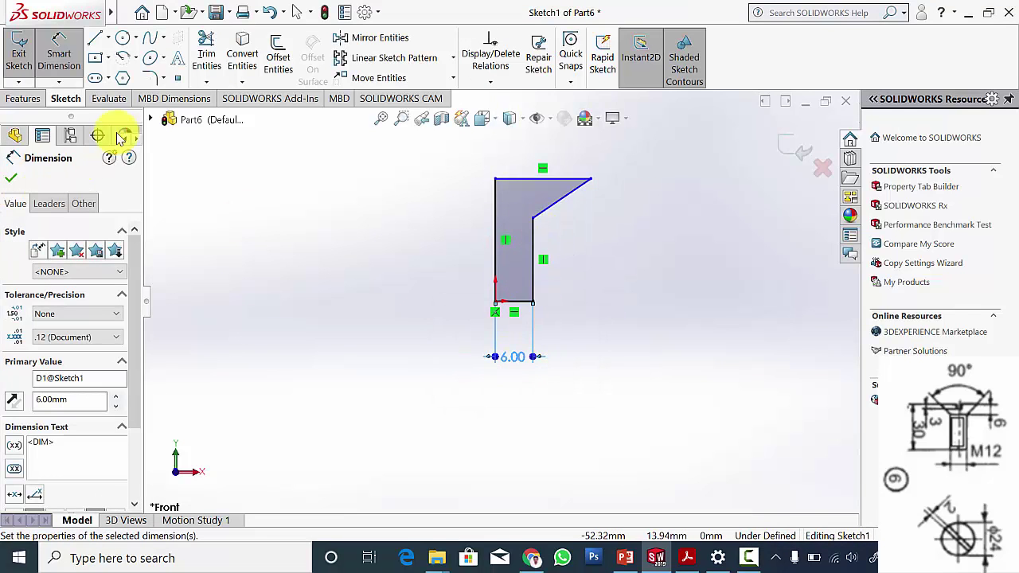
# Dimension the head's radius from the axis line to the sloped edge's outer endpoint as 12 mm.
pyautogui.click(495, 199)
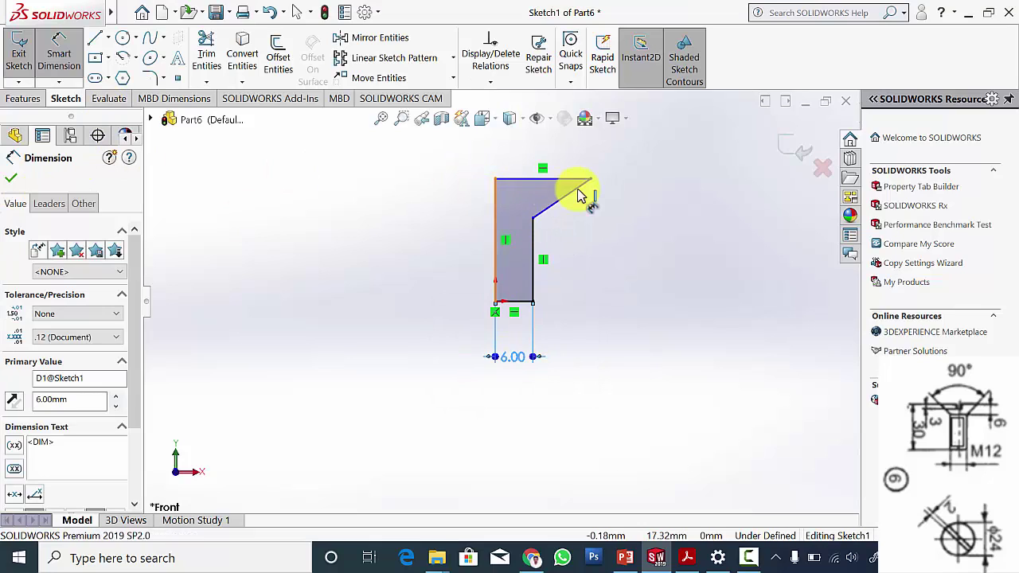
pyautogui.click(591, 178)
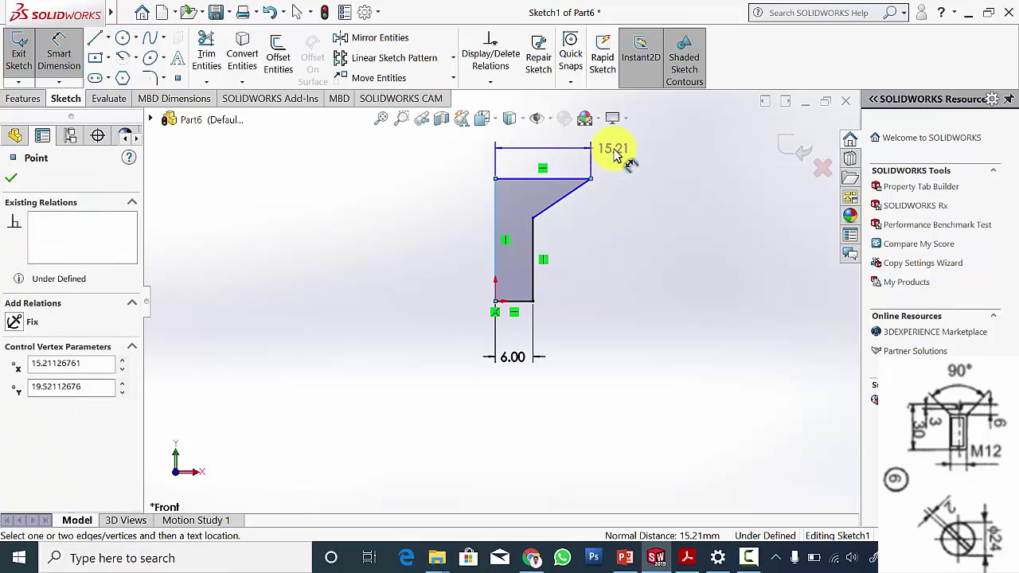
pyautogui.click(613, 160)
pyautogui.write('12.00mm')
pyautogui.press('Return')
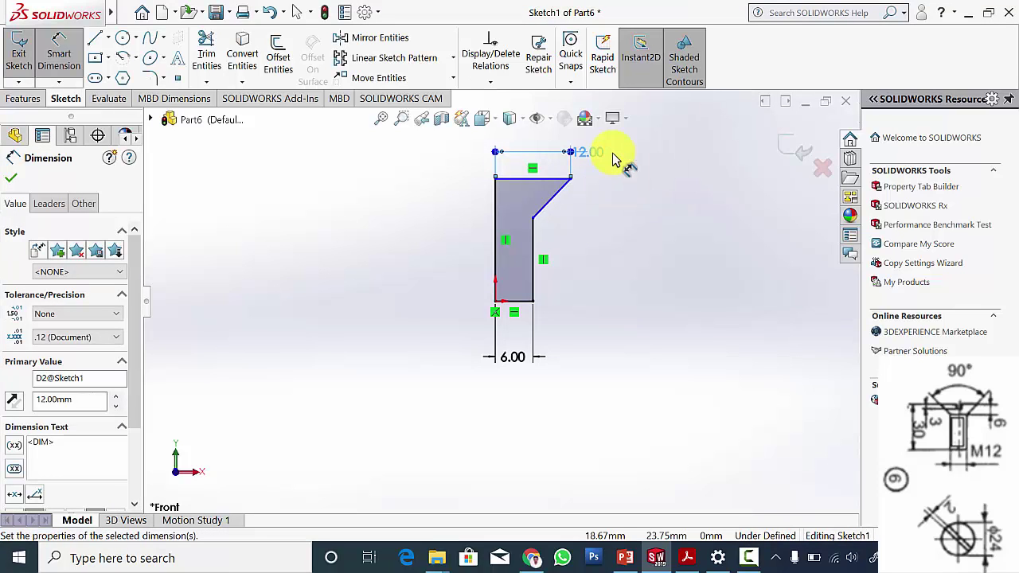
# Dimension the head's height between the top edge and the sloped edge's lower endpoint as 6 mm.
pyautogui.click(542, 178)
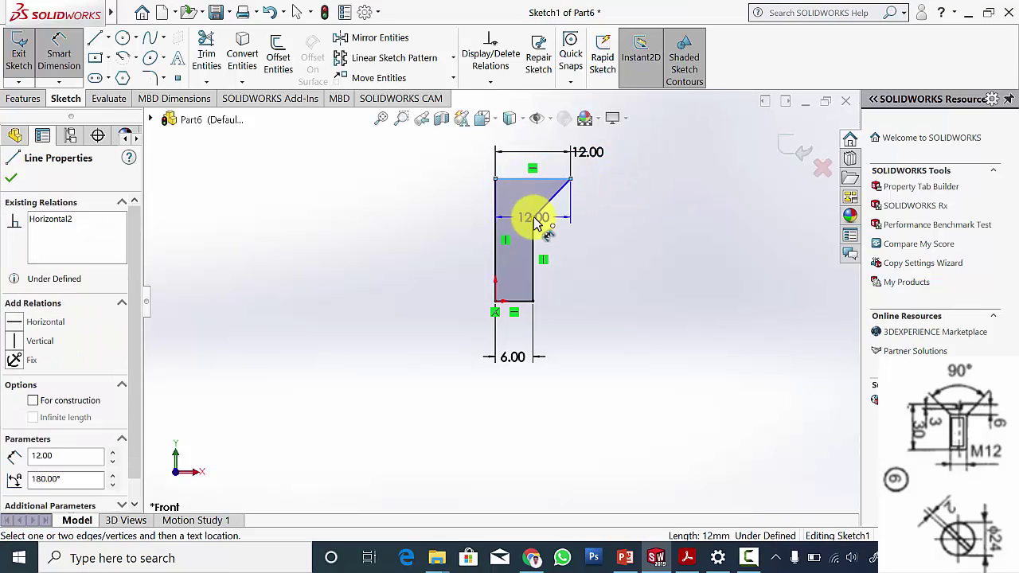
pyautogui.click(534, 217)
pyautogui.click(595, 215)
pyautogui.write('6')
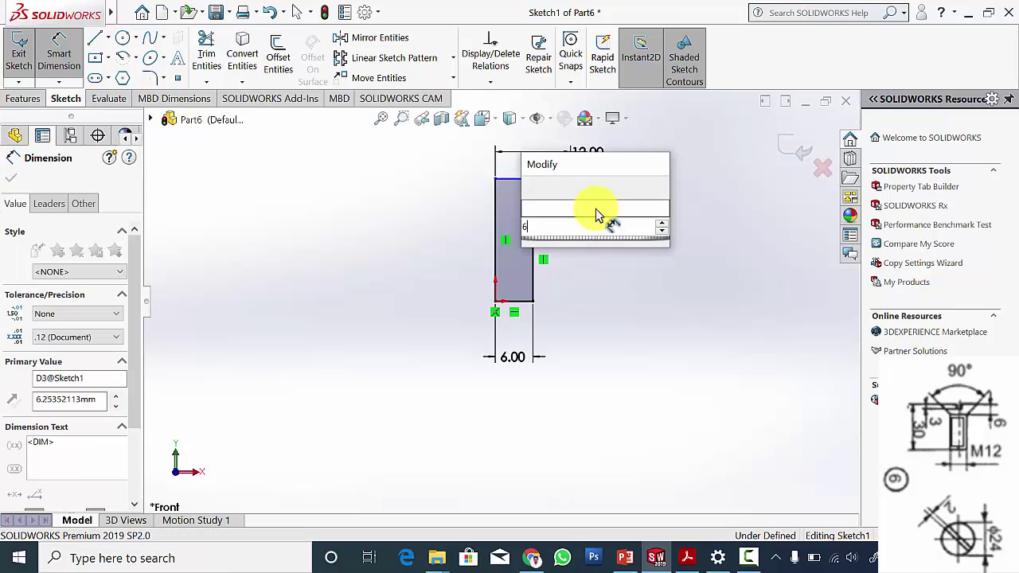
pyautogui.press('Return')
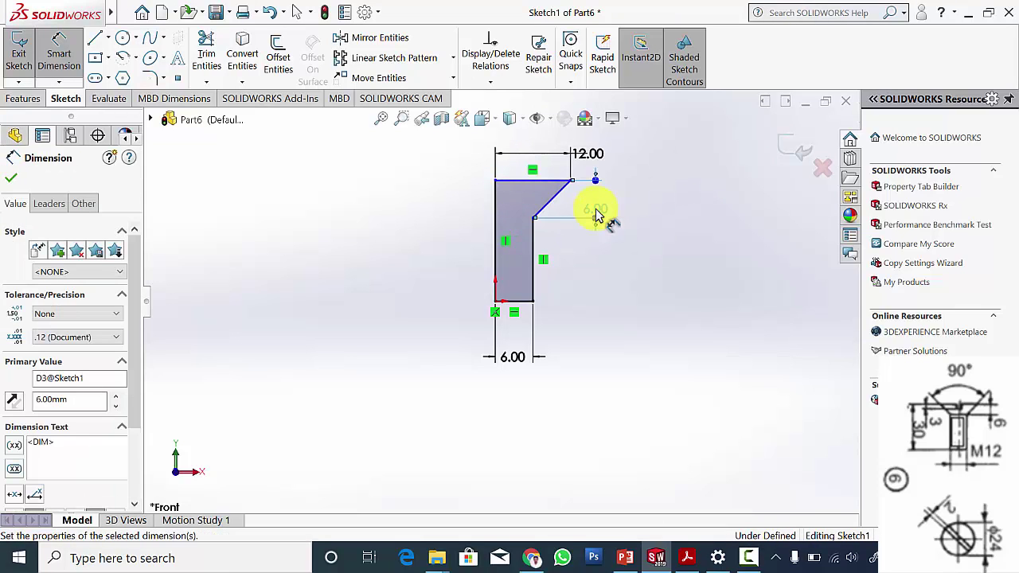
# Try to add an angle dimension between the sloped head edge and the vertical axis line.
pyautogui.click(547, 205)
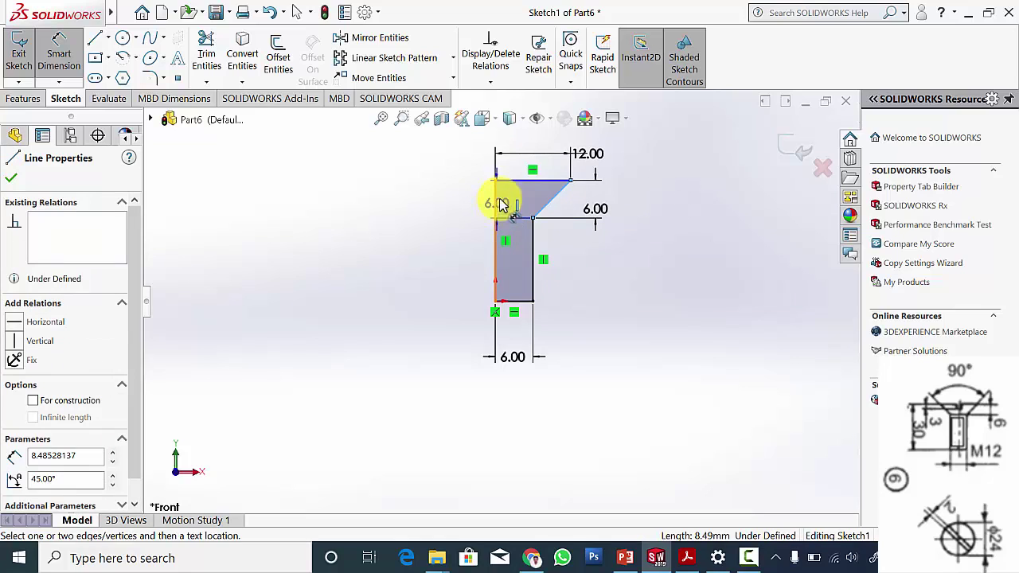
pyautogui.click(497, 204)
pyautogui.click(540, 154)
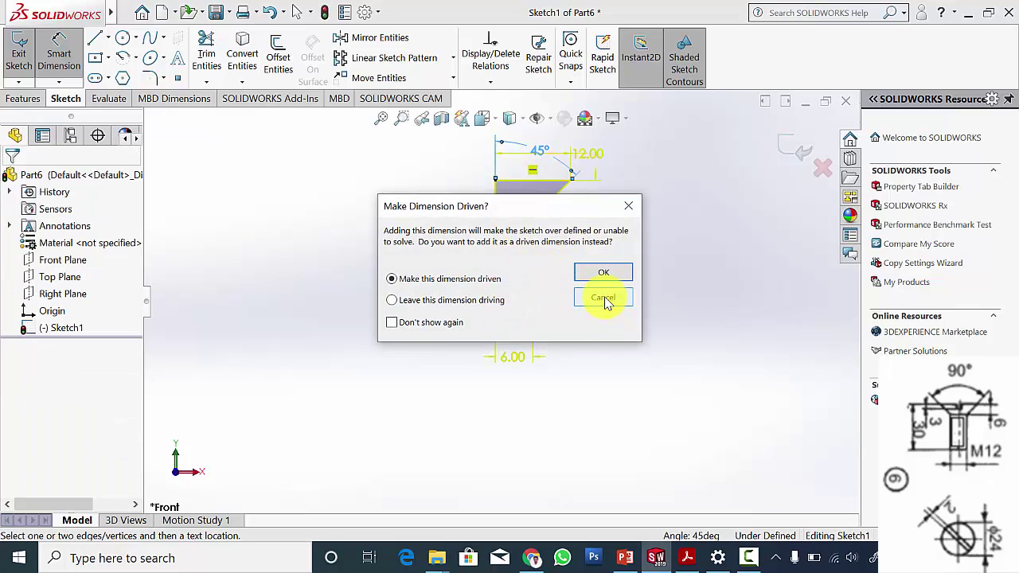
pyautogui.click(603, 299)
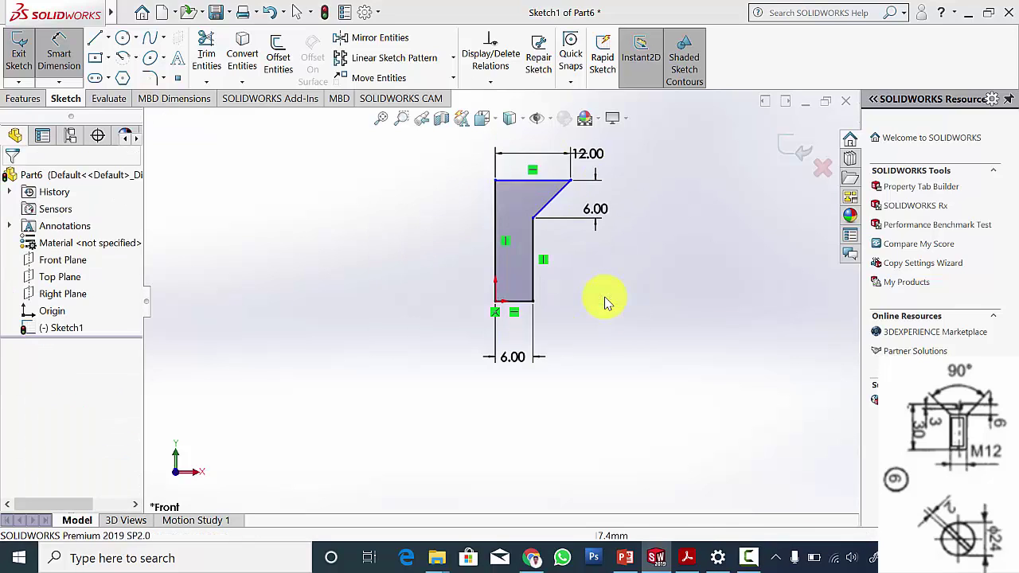
# Dimension the screw's overall height between the head's top edge and the shank's bottom edge as 30 mm.
pyautogui.click(533, 183)
pyautogui.click(517, 300)
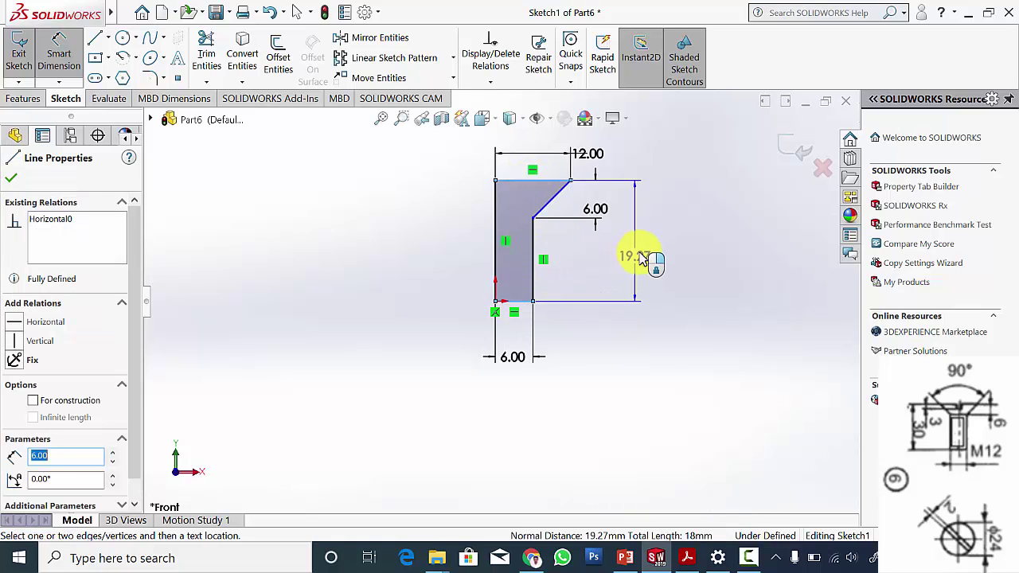
pyautogui.click(641, 259)
pyautogui.write('30')
pyautogui.press('Return')
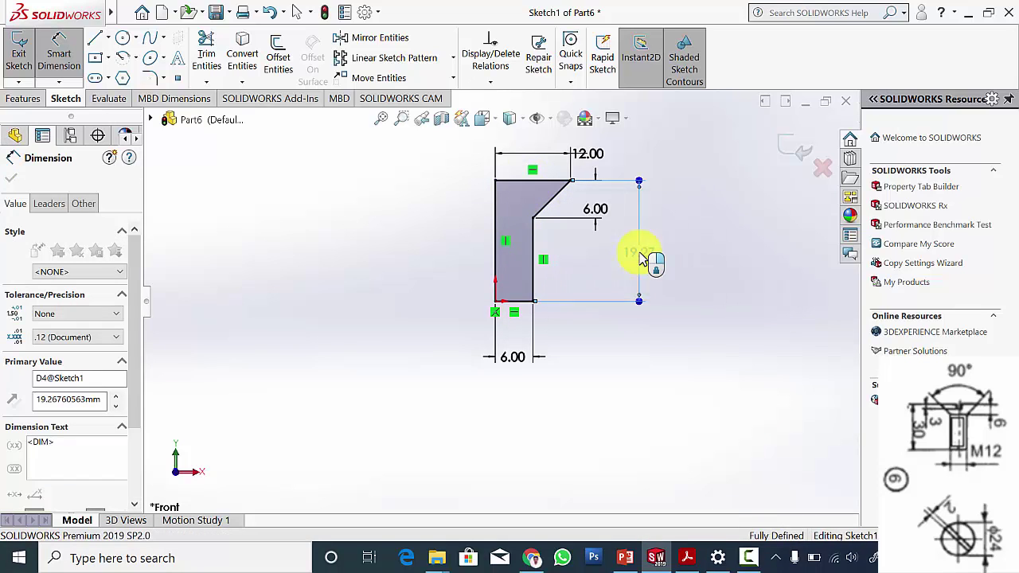
pyautogui.scroll(3, 506, 227)
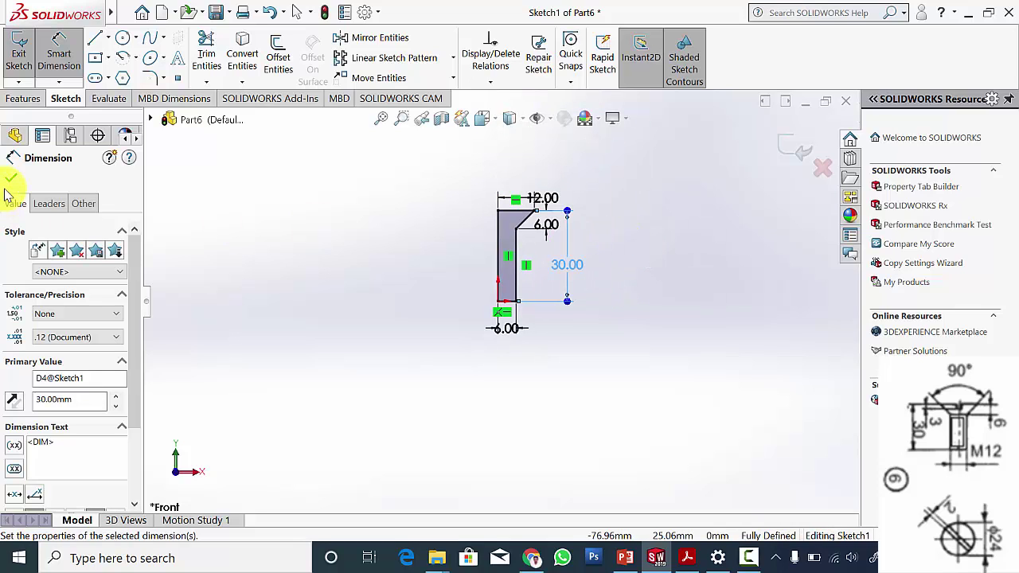
pyautogui.click(9, 185)
# Revolve the screw profile 360° about the vertical line through the origin with Revolved Boss/Base.
pyautogui.click(23, 98)
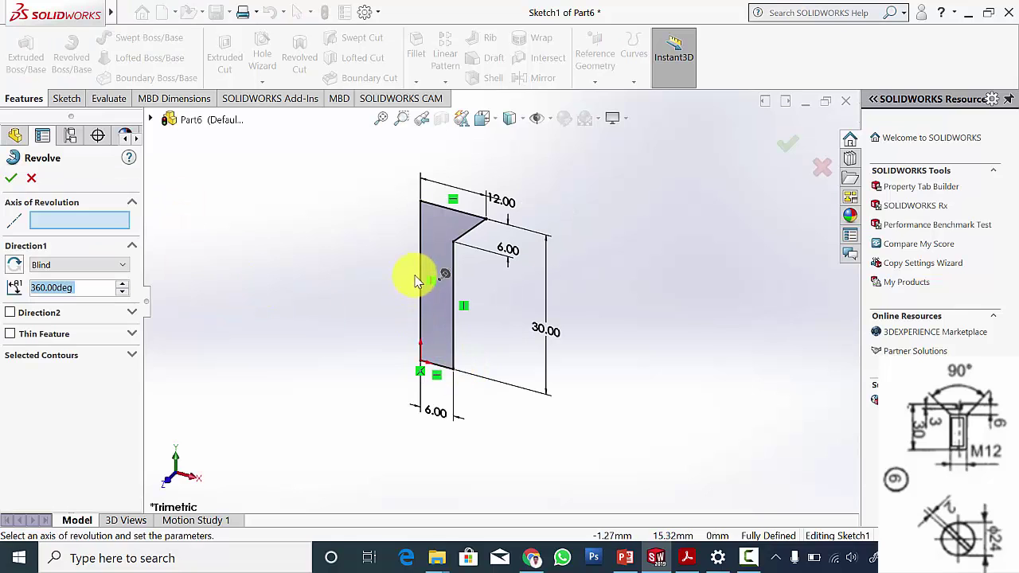
pyautogui.click(422, 270)
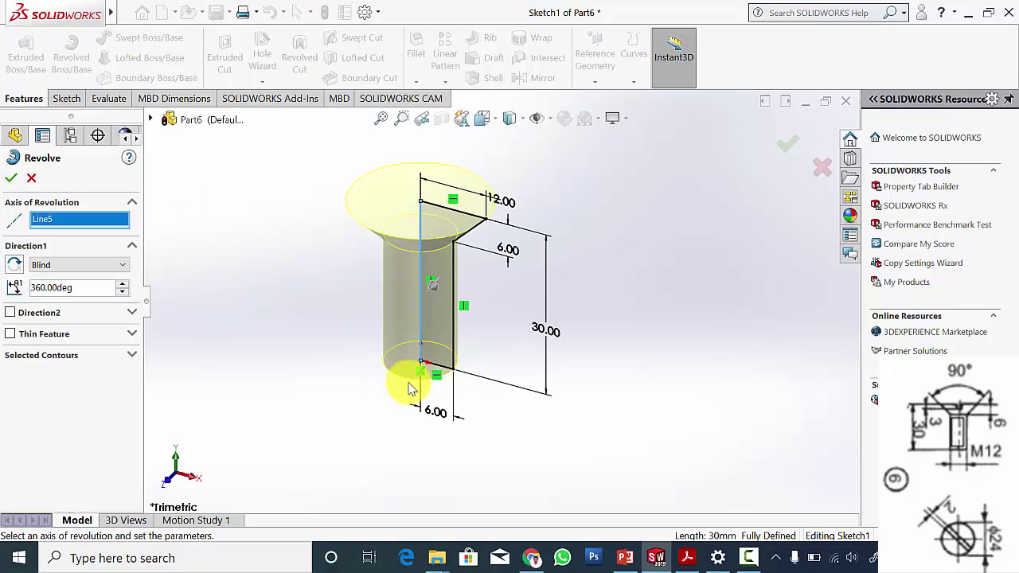
pyautogui.click(9, 186)
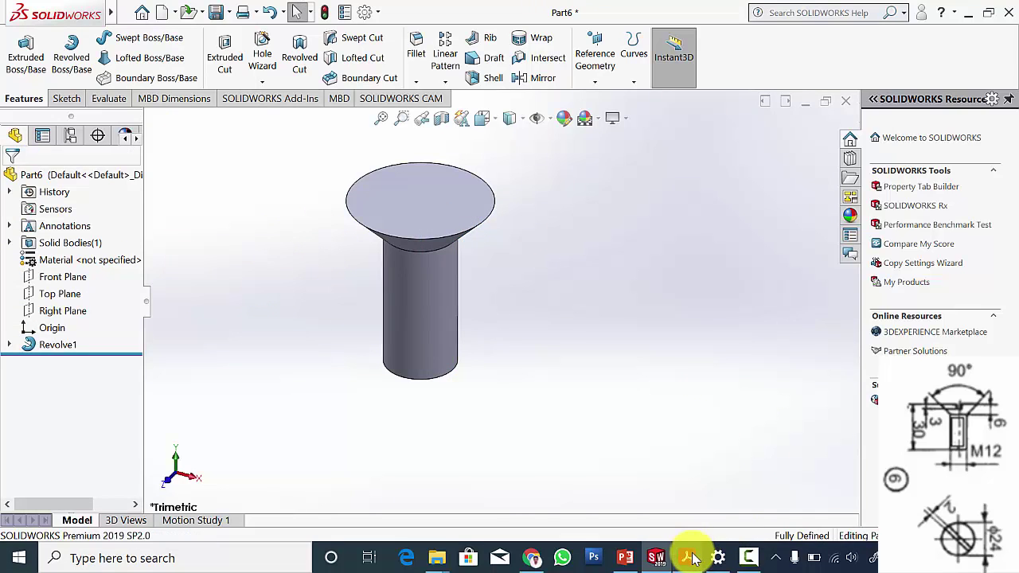
# Consult the part 6 views in the Screw Jack PDF for the head slot's dimensions and return to the part.
pyautogui.click(688, 557)
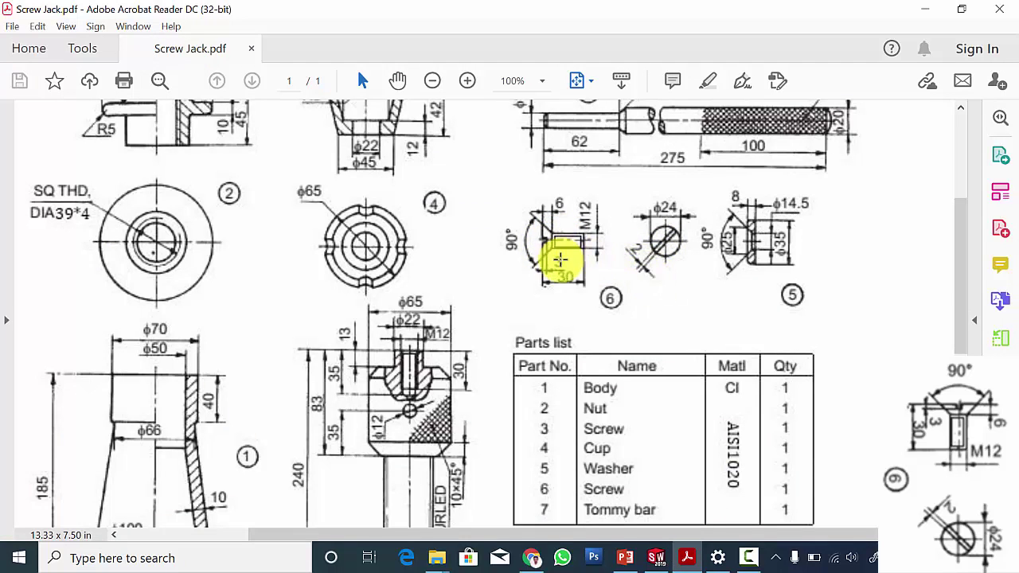
pyautogui.click(656, 558)
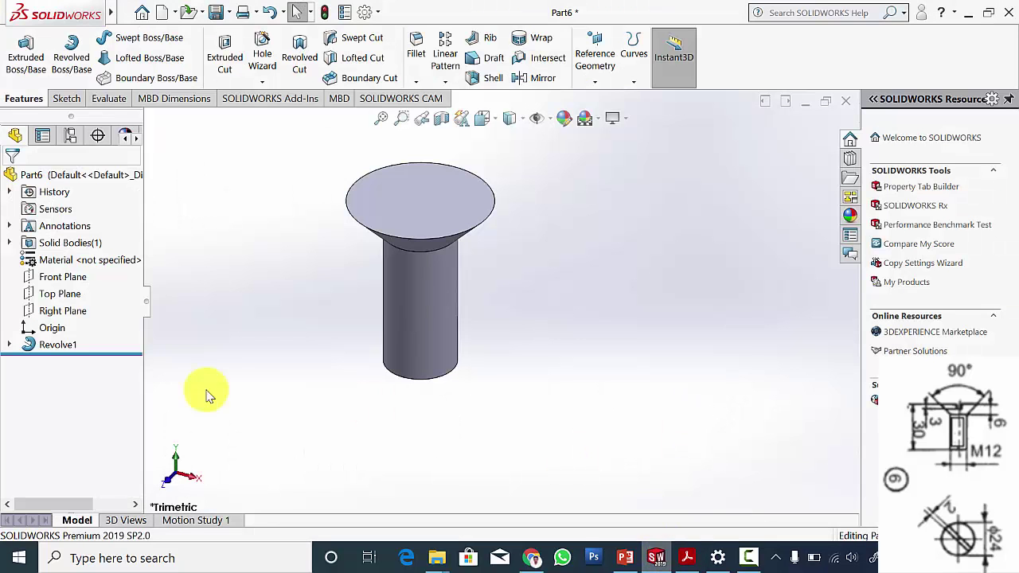
# On the Front Plane, sketch a corner rectangle about 1.3 mm wide and 1.4 mm deep, hanging from the screw head's top edge.
pyautogui.click(71, 276)
pyautogui.click(80, 255)
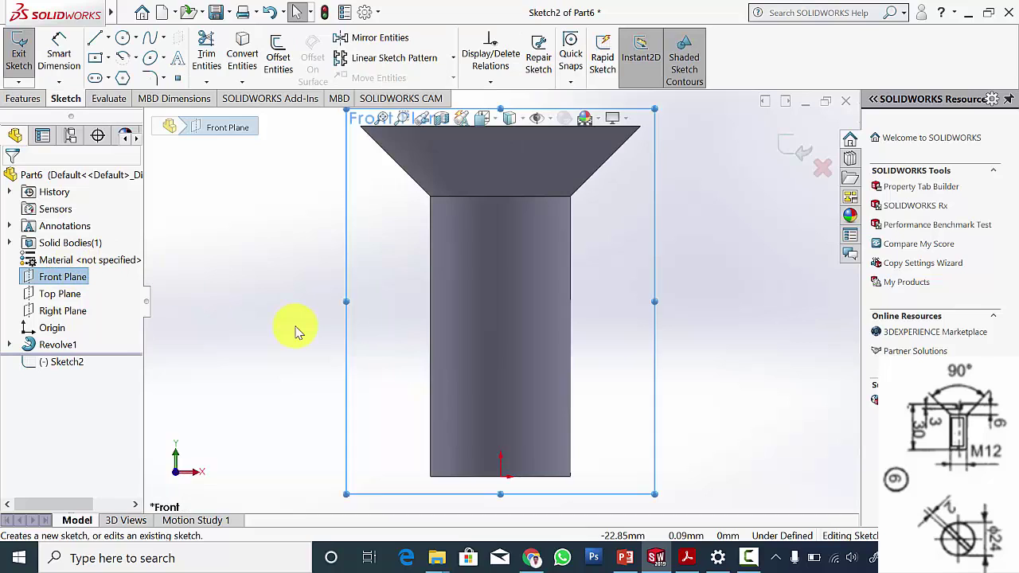
pyautogui.scroll(-5, 534, 221)
pyautogui.scroll(-3, 411, 193)
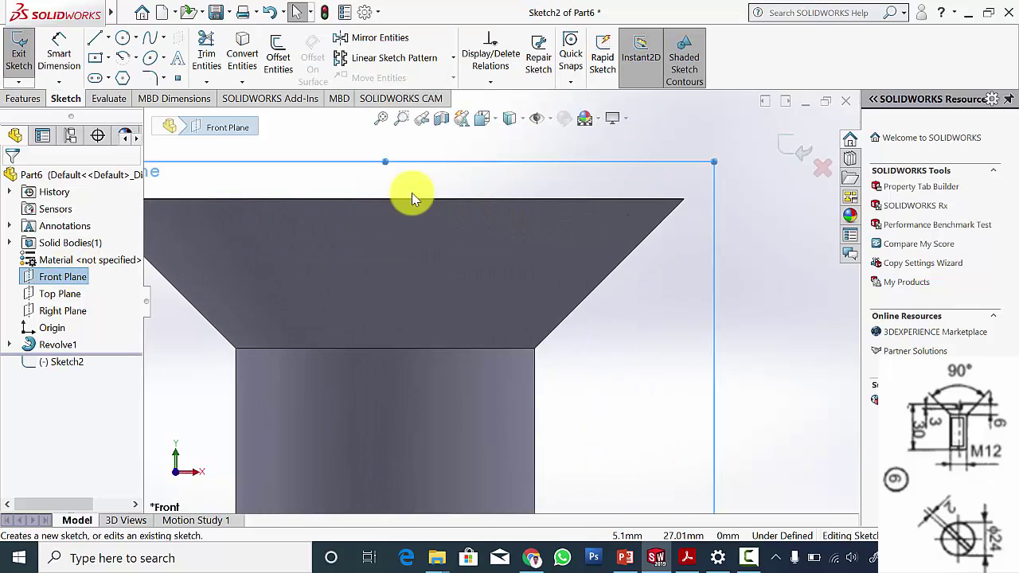
pyautogui.click(107, 59)
pyautogui.click(119, 75)
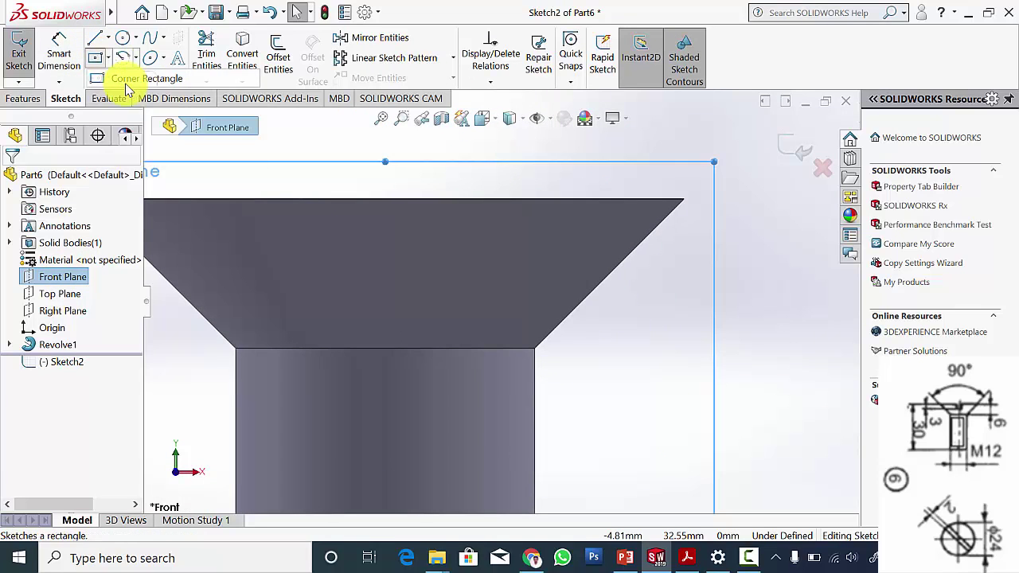
pyautogui.click(371, 200)
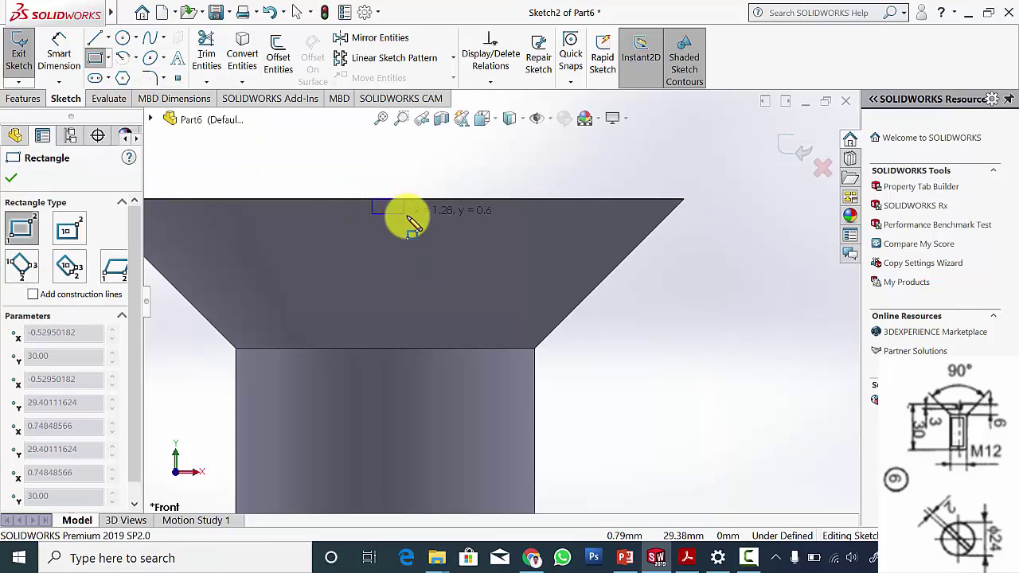
pyautogui.click(405, 234)
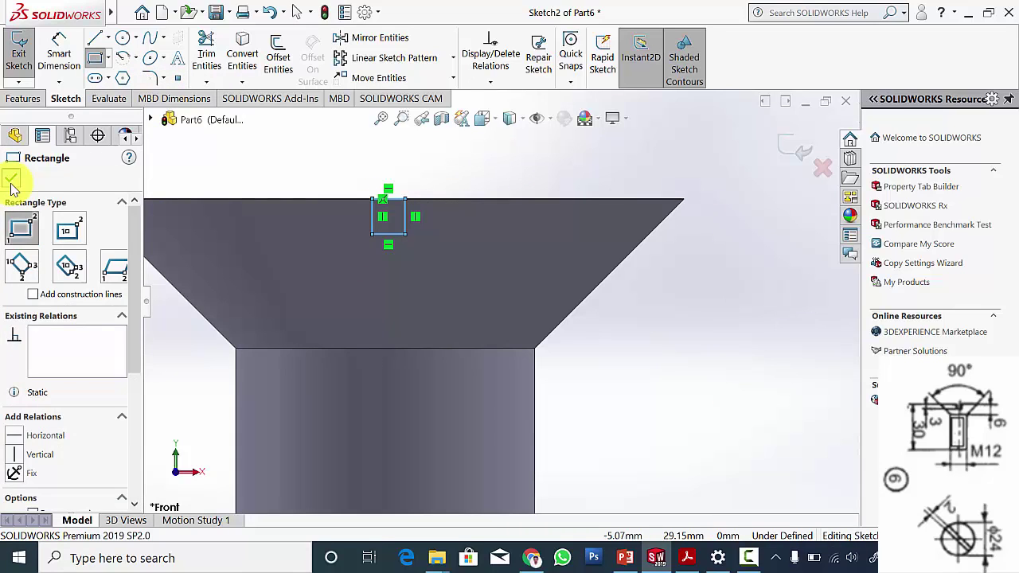
pyautogui.click(11, 180)
# Dimension the slot rectangle 2 mm wide and 3 mm deep.
pyautogui.click(57, 49)
pyautogui.click(391, 234)
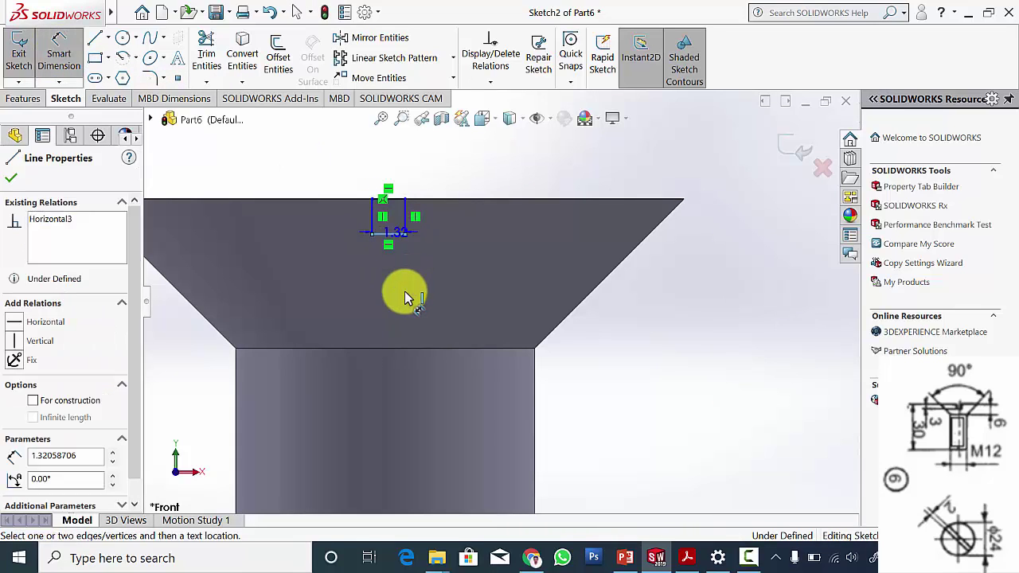
pyautogui.click(404, 291)
pyautogui.write('2')
pyautogui.press('Return')
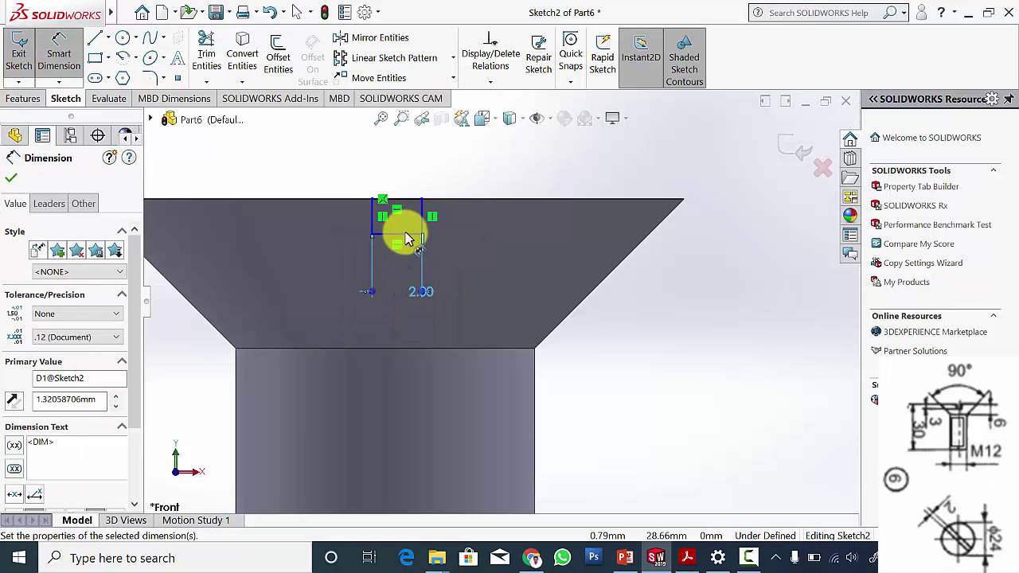
pyautogui.click(421, 220)
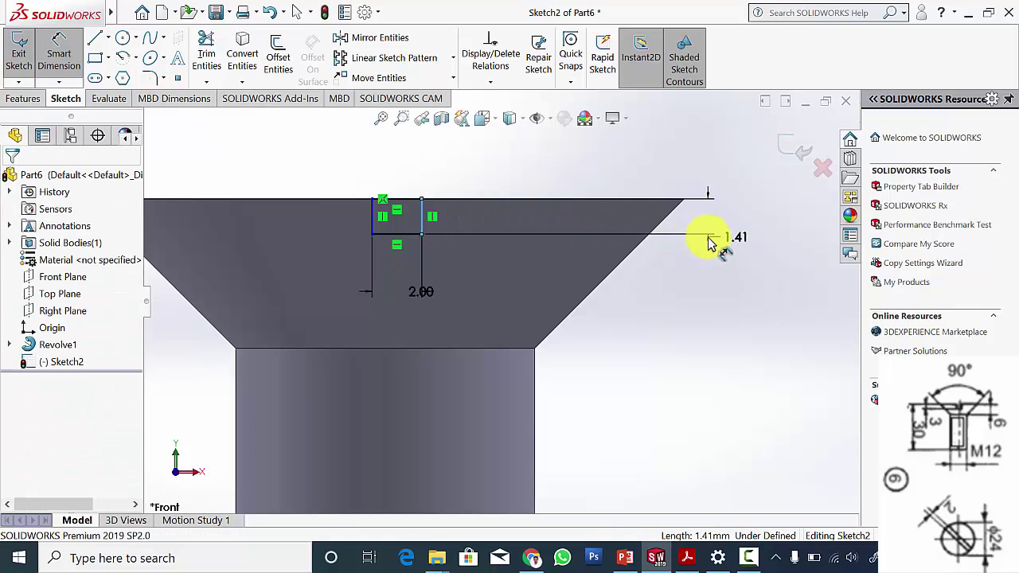
pyautogui.click(711, 243)
pyautogui.write('3')
pyautogui.press('Return')
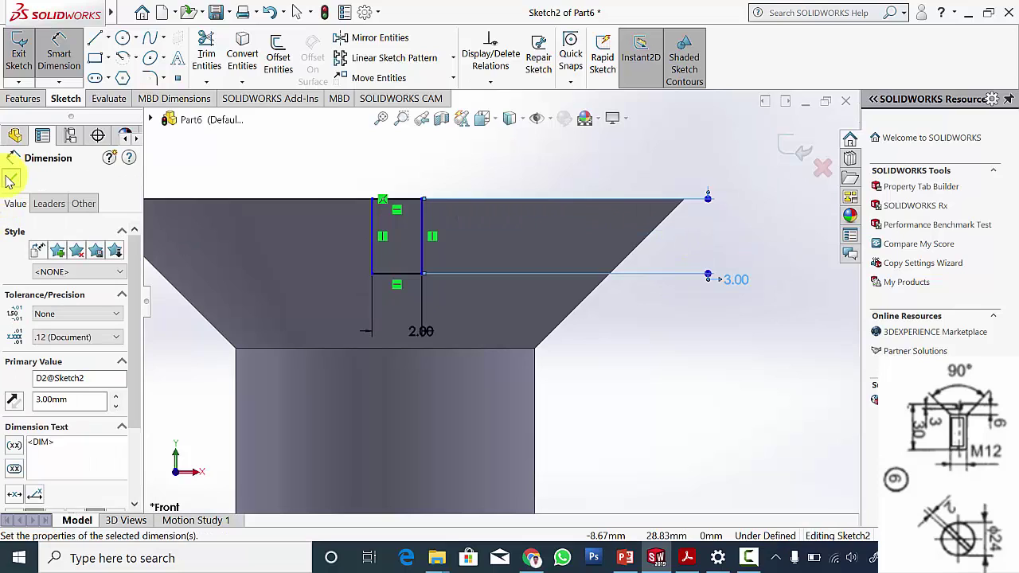
pyautogui.click(8, 178)
# Draw a vertical centerline from the origin up to the screw head's top edge.
pyautogui.scroll(8, 383, 275)
pyautogui.scroll(-3, 511, 304)
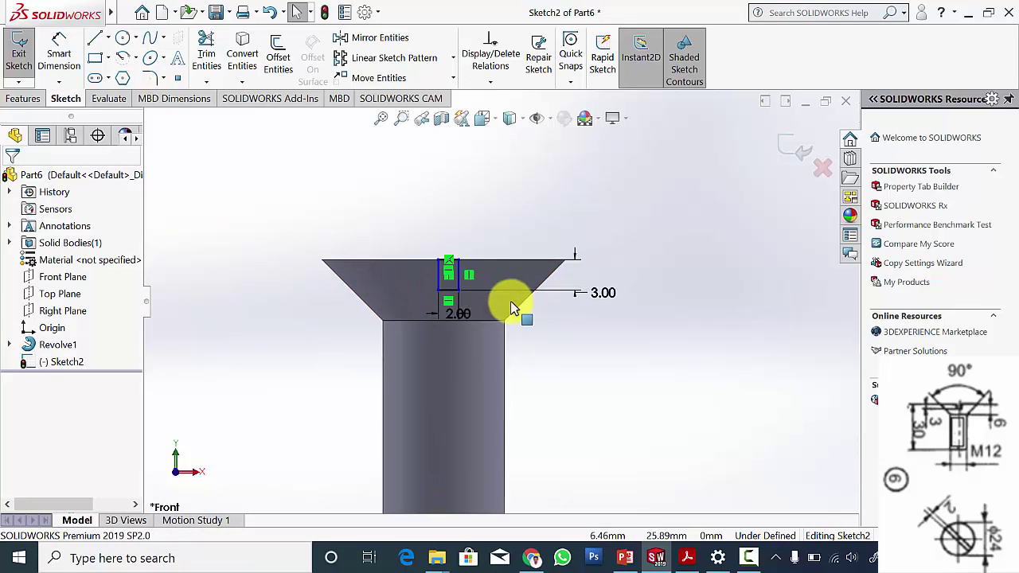
pyautogui.scroll(-1, 430, 288)
pyautogui.scroll(3, 504, 312)
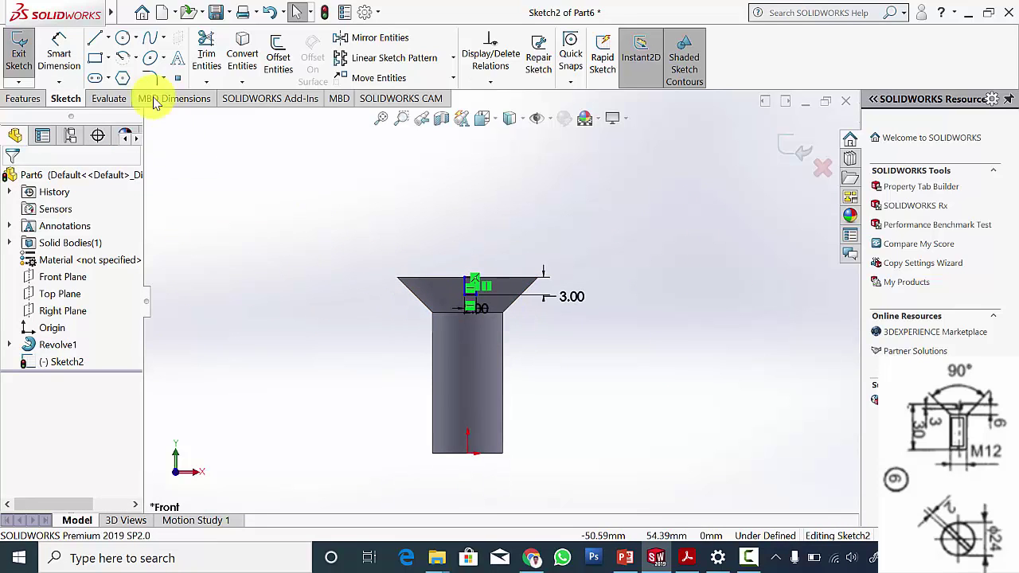
pyautogui.click(107, 35)
pyautogui.click(112, 71)
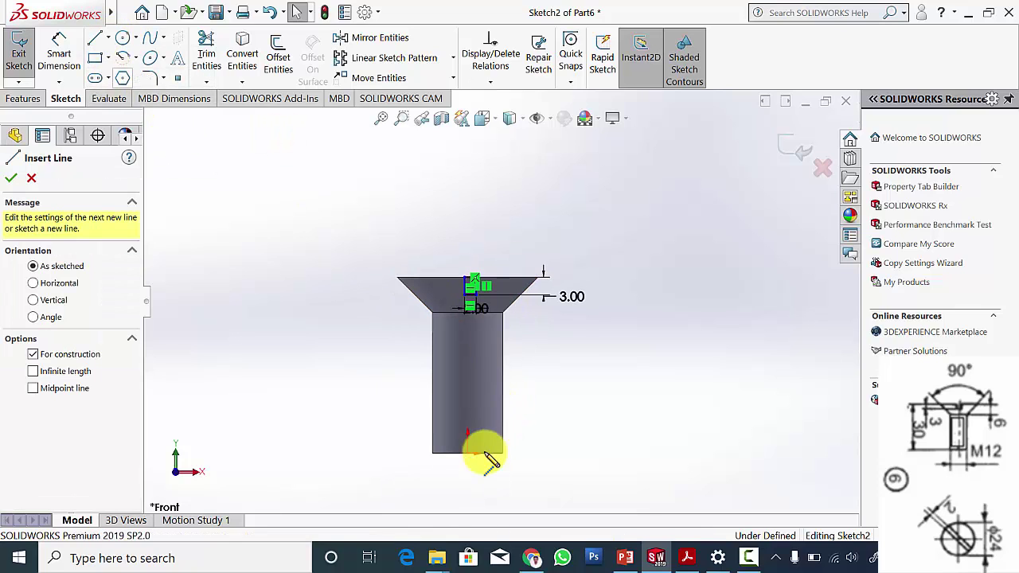
pyautogui.click(468, 454)
pyautogui.click(469, 277)
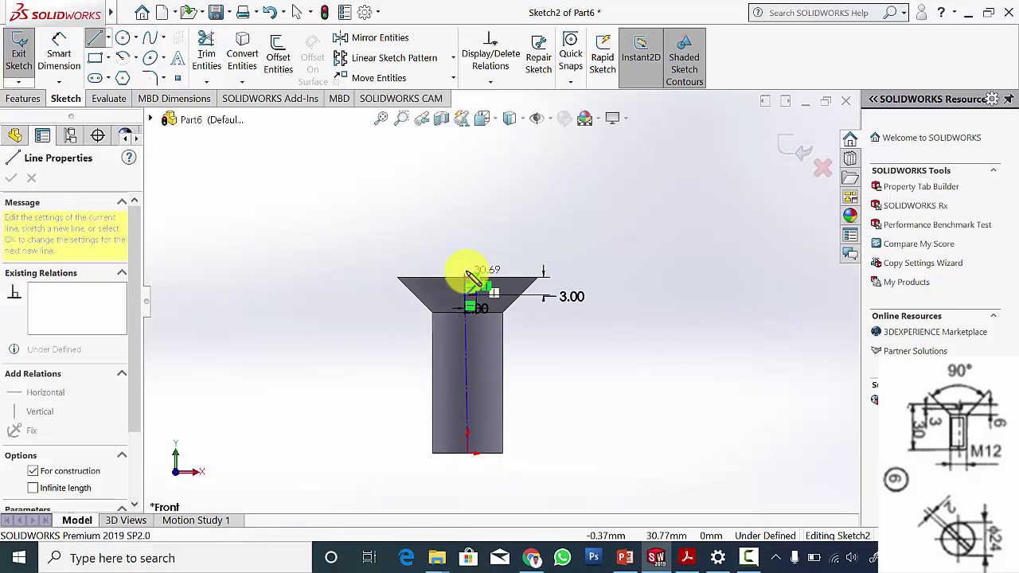
pyautogui.scroll(-6, 466, 277)
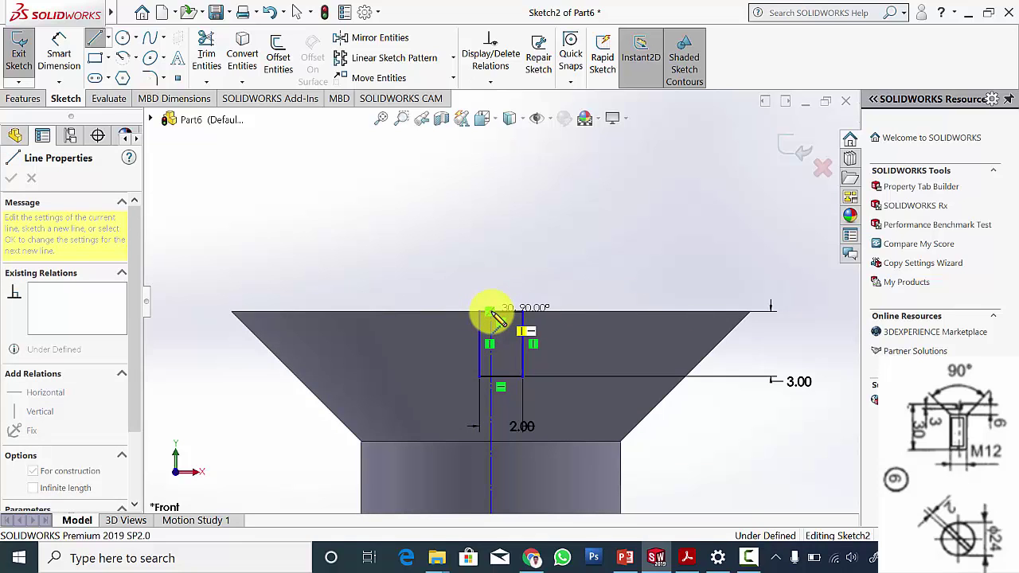
pyautogui.doubleClick(494, 312)
pyautogui.press('Escape')
# Add a Midpoint relation between the centerline's upper endpoint and the slot rectangle's top line.
pyautogui.scroll(-8, 523, 337)
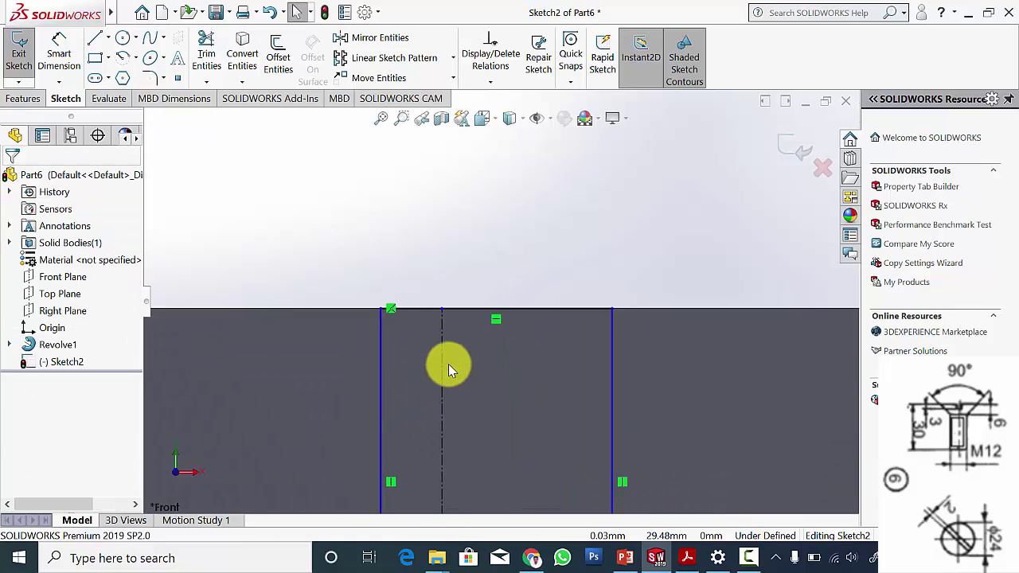
pyautogui.click(442, 309)
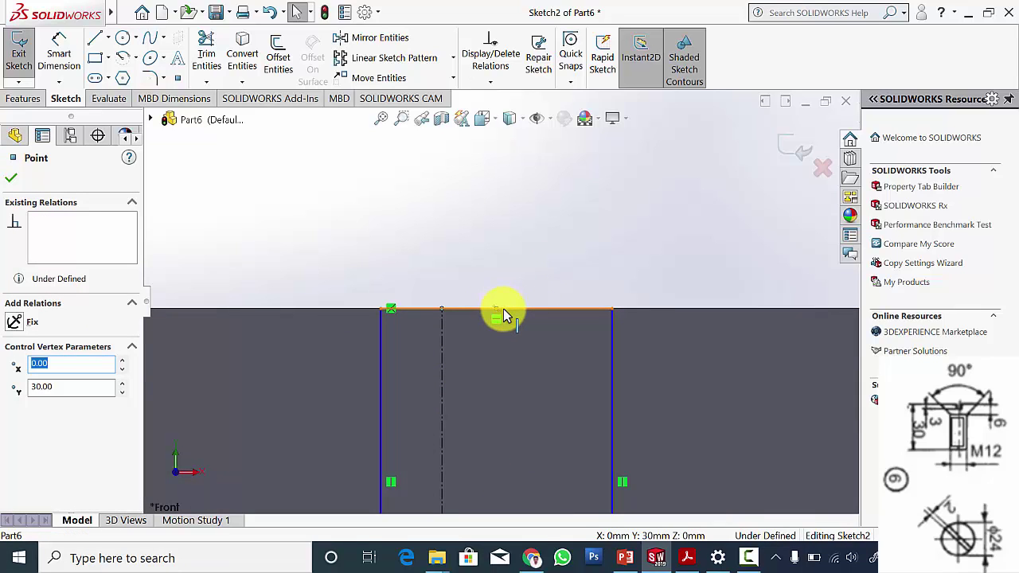
pyautogui.keyDown('ctrl'); pyautogui.click(558, 313); pyautogui.keyUp('ctrl')
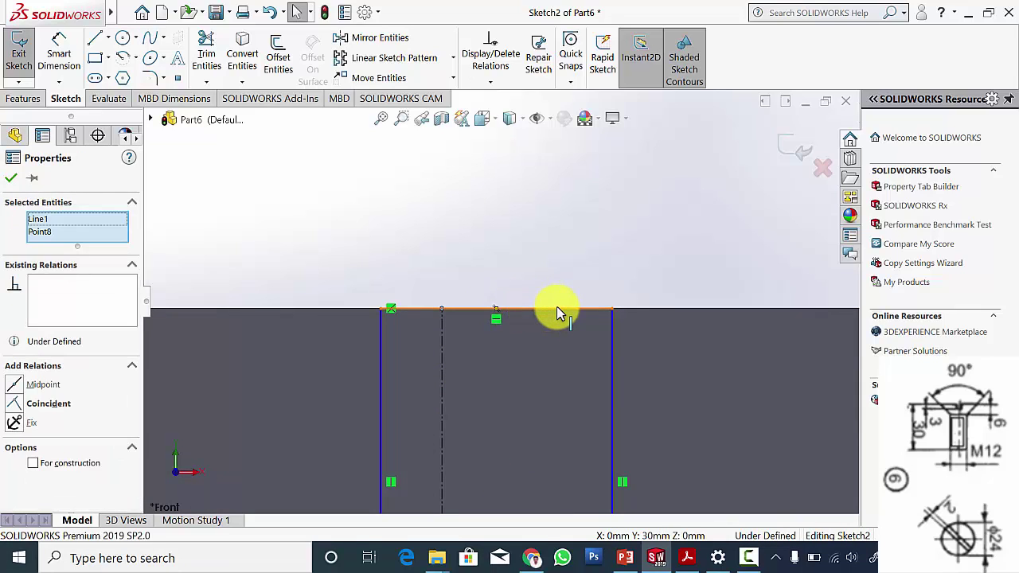
pyautogui.click(16, 385)
pyautogui.click(12, 179)
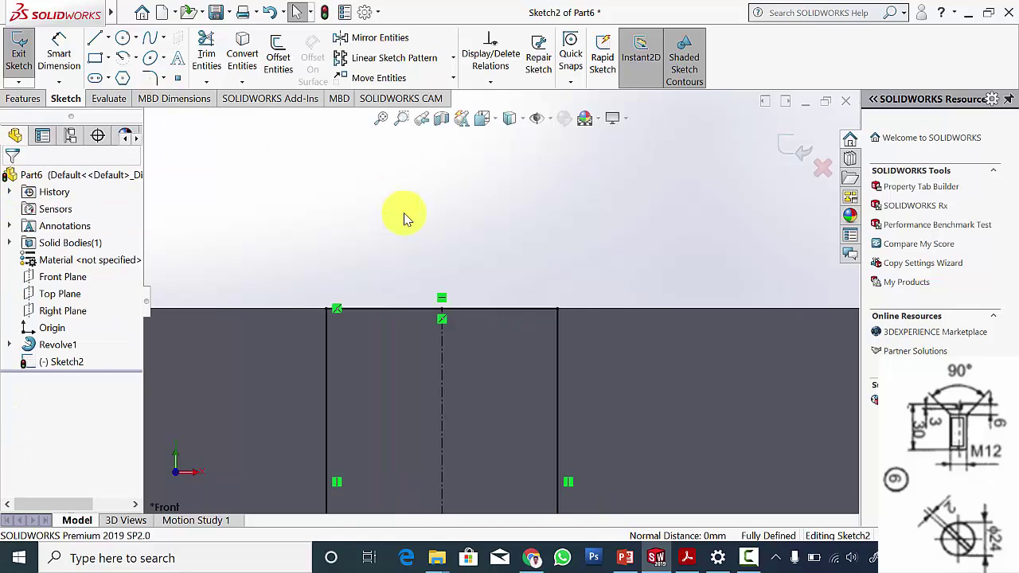
# Cut the slot through the screw head with a Mid Plane Extruded Cut of 39 mm.
pyautogui.scroll(4, 470, 278)
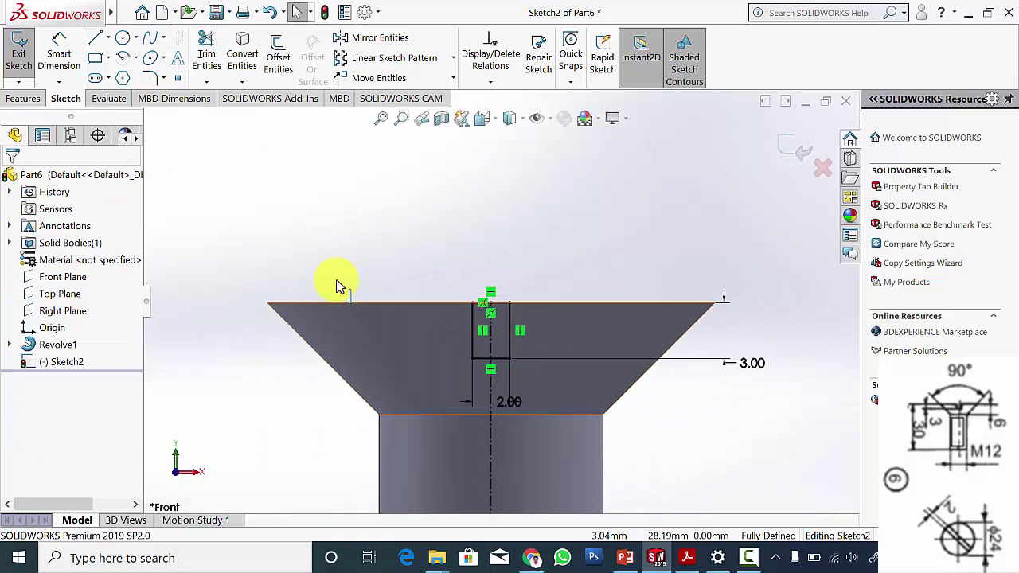
pyautogui.click(23, 98)
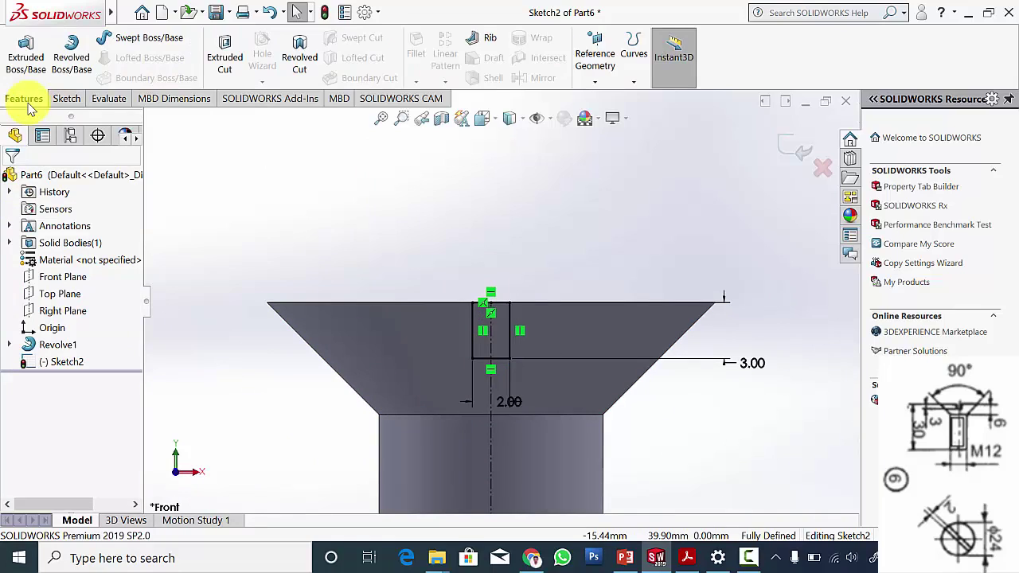
pyautogui.click(223, 56)
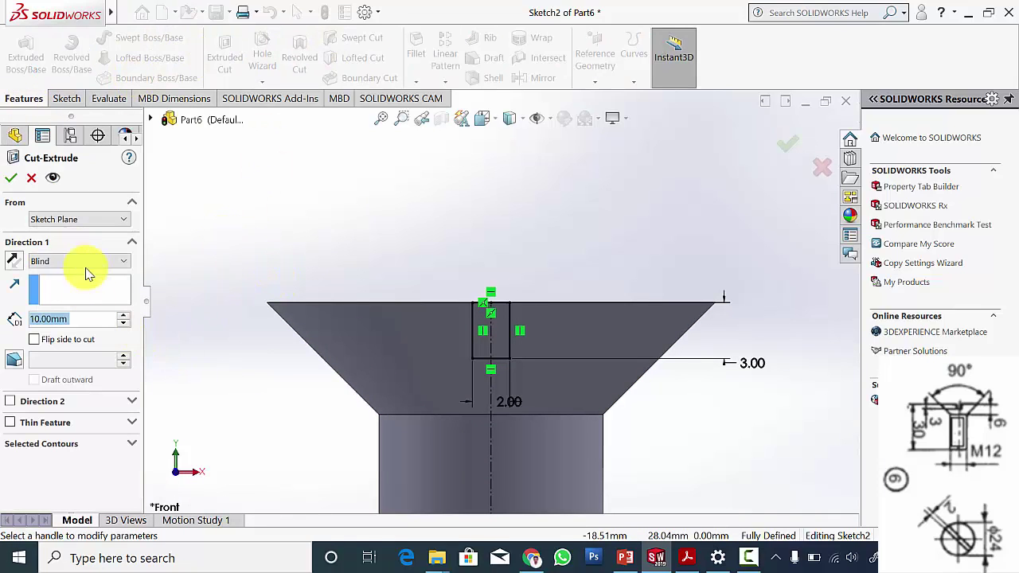
pyautogui.click(88, 262)
pyautogui.scroll(5, 405, 318)
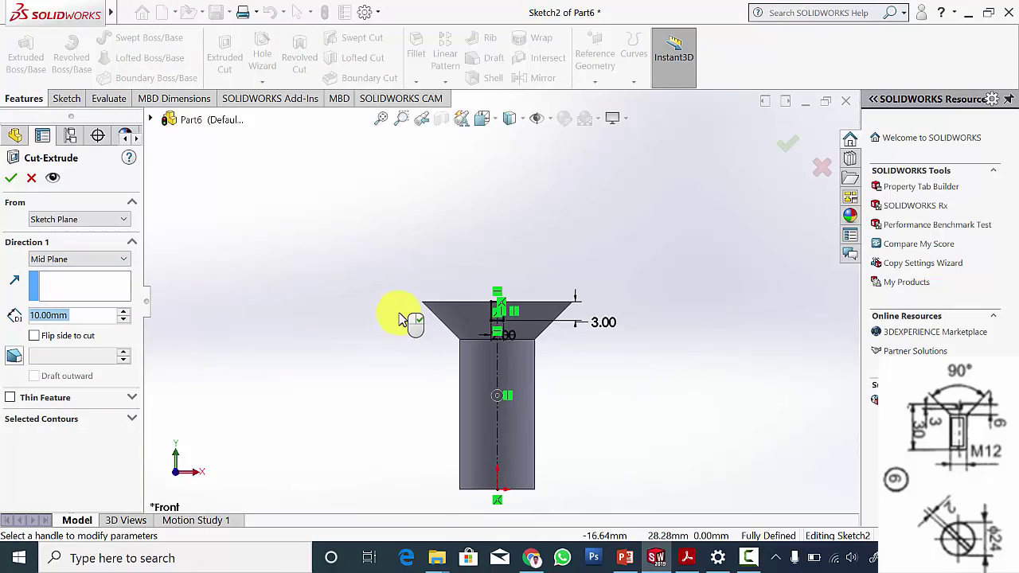
pyautogui.moveTo(405, 318); pyautogui.dragTo(542, 358, button='middle')
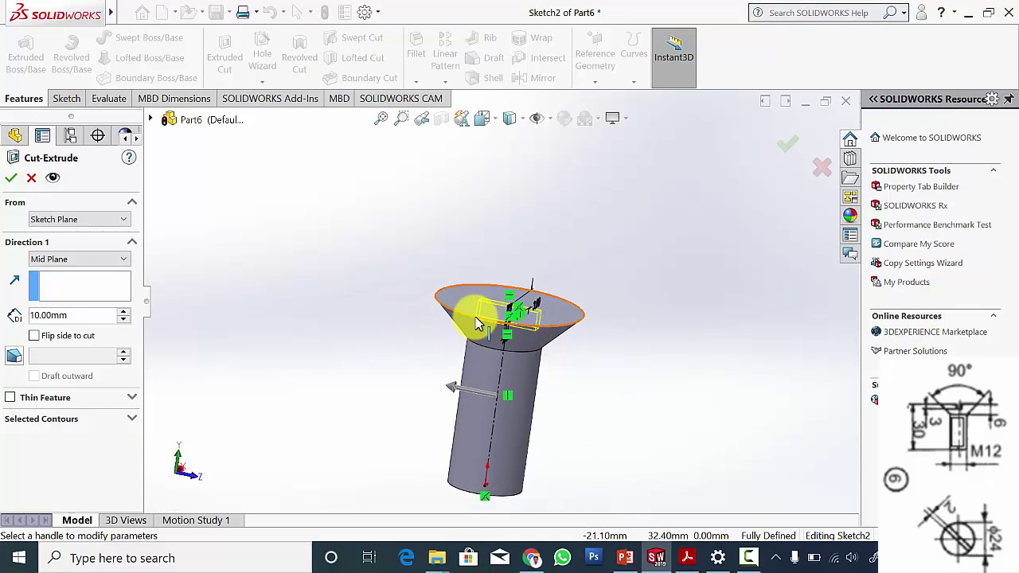
pyautogui.moveTo(479, 308); pyautogui.dragTo(277, 196)
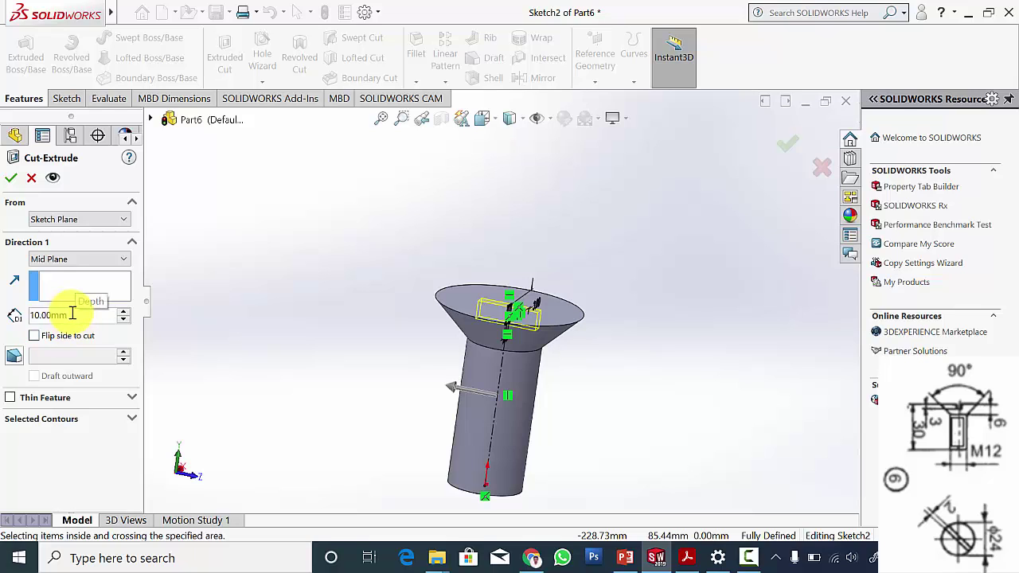
pyautogui.doubleClick(71, 314)
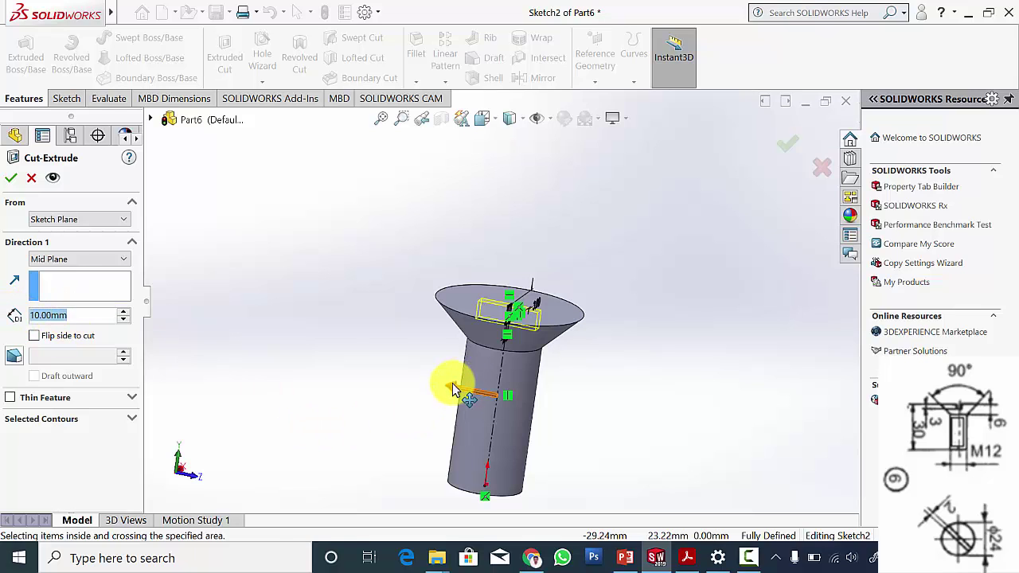
pyautogui.moveTo(452, 390); pyautogui.dragTo(367, 369)
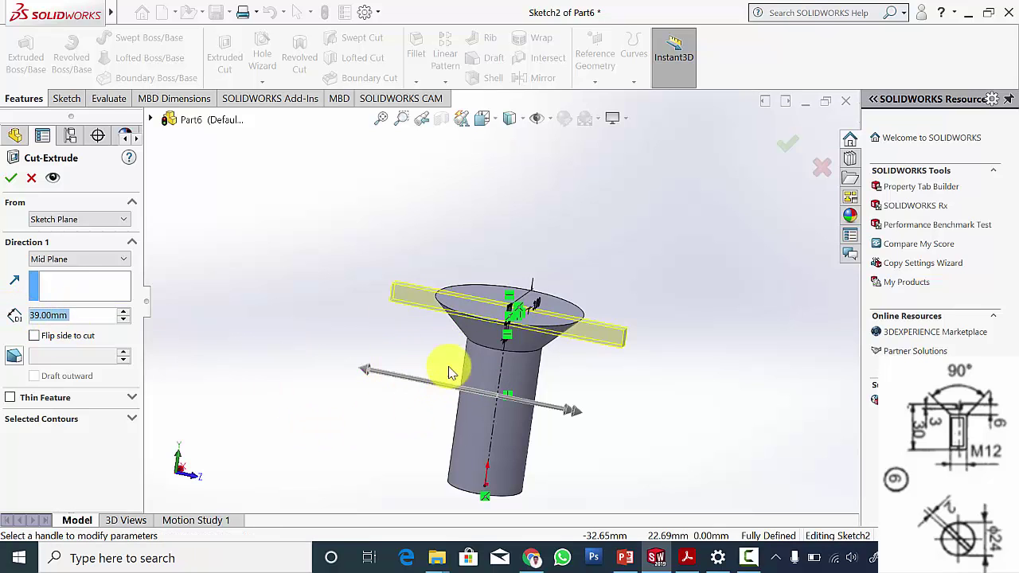
pyautogui.click(11, 181)
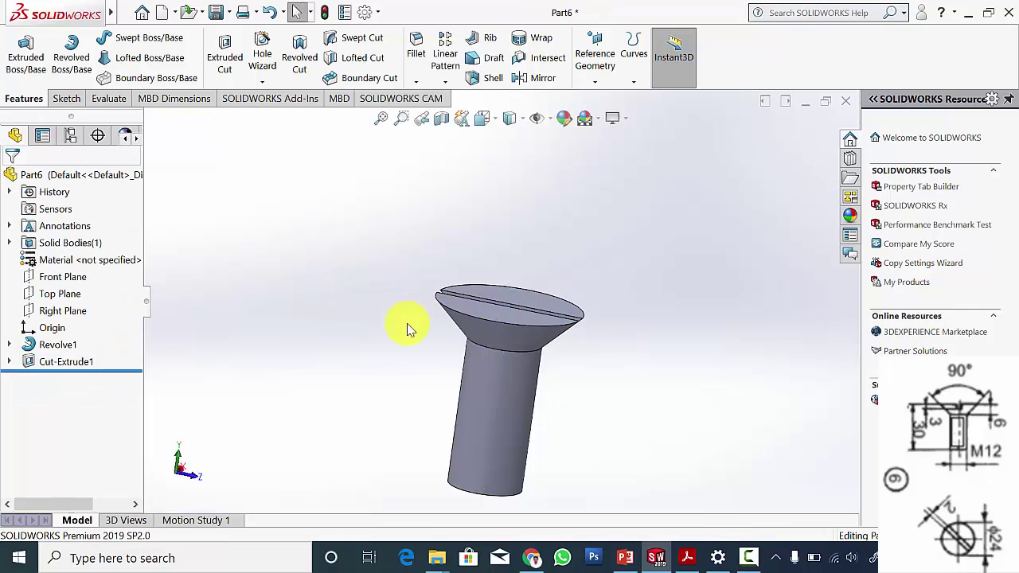
# Start a Thread on the screw's shank, using the free end's circular edge and its end face as the thread location.
pyautogui.moveTo(567, 402); pyautogui.dragTo(504, 433, button='middle')
pyautogui.click(687, 557)
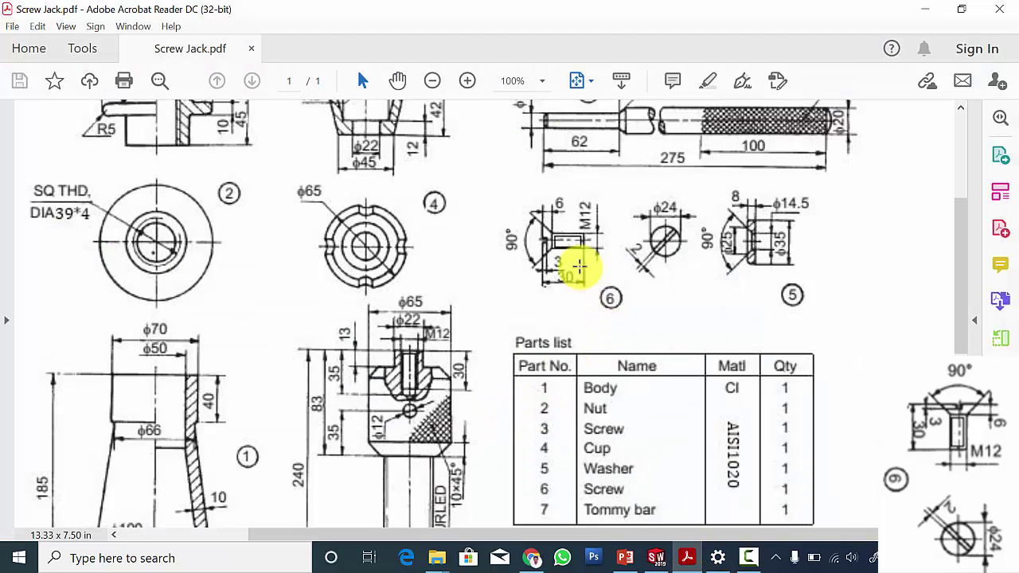
pyautogui.click(667, 557)
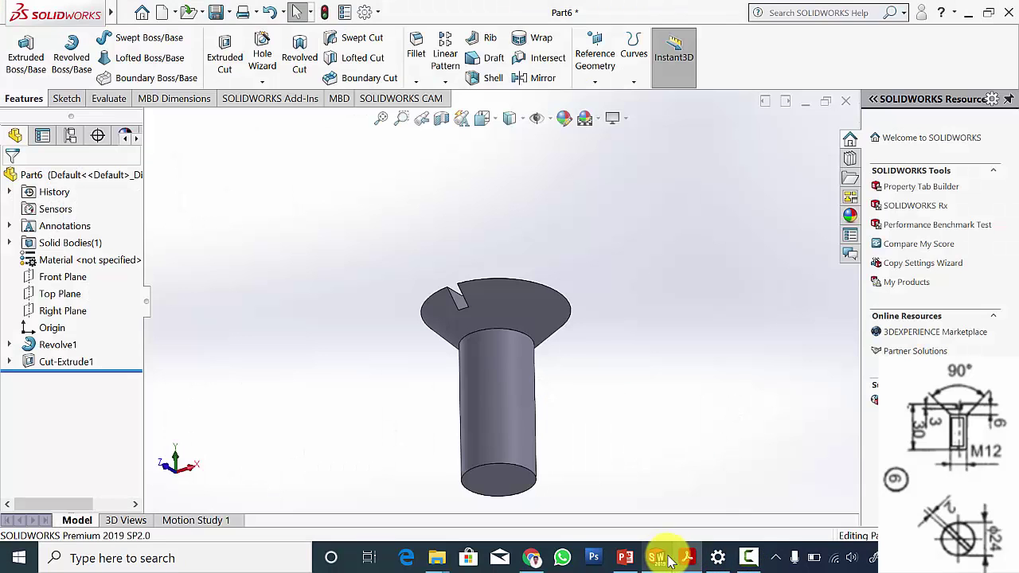
pyautogui.click(263, 83)
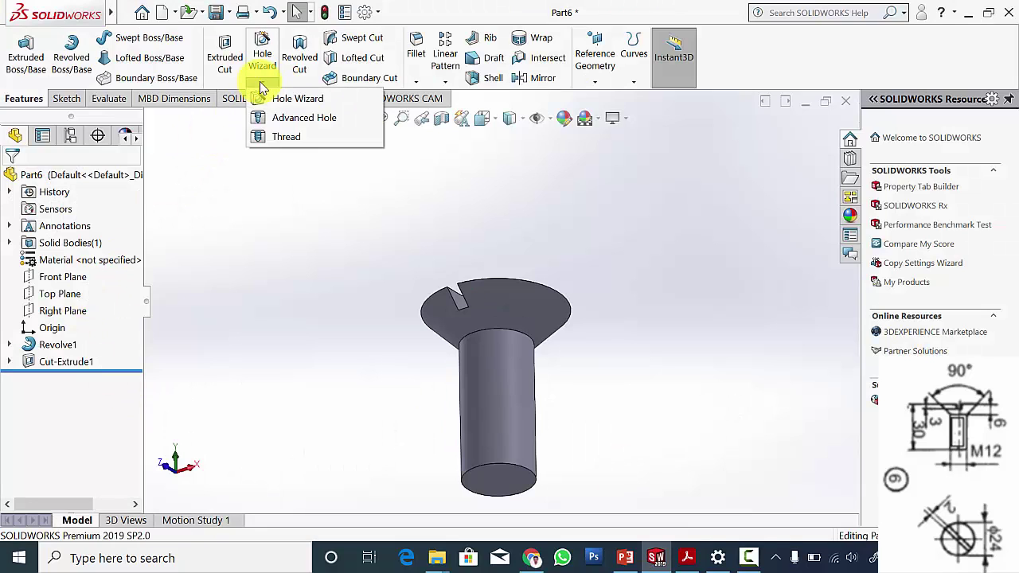
pyautogui.click(289, 141)
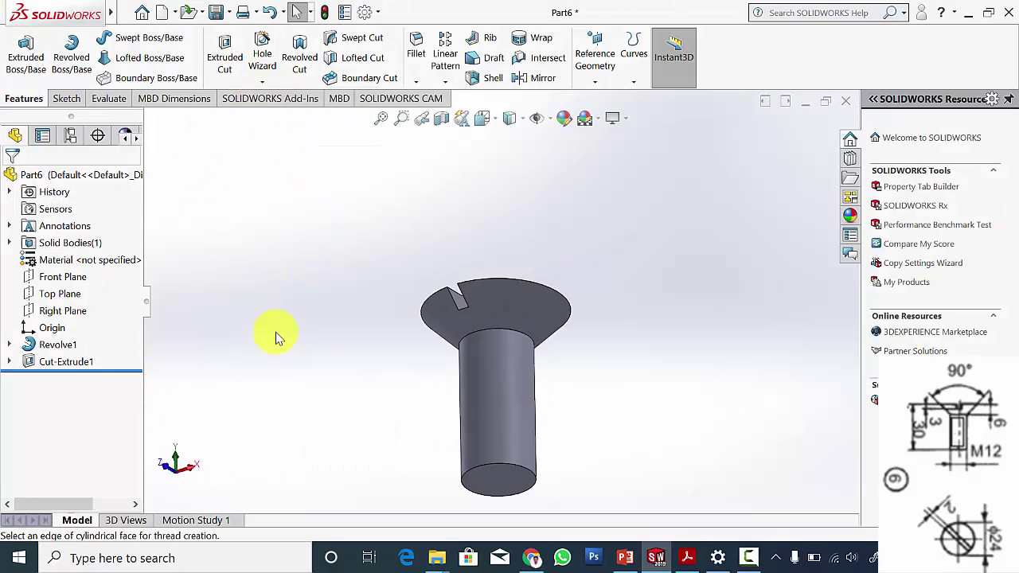
pyautogui.click(532, 476)
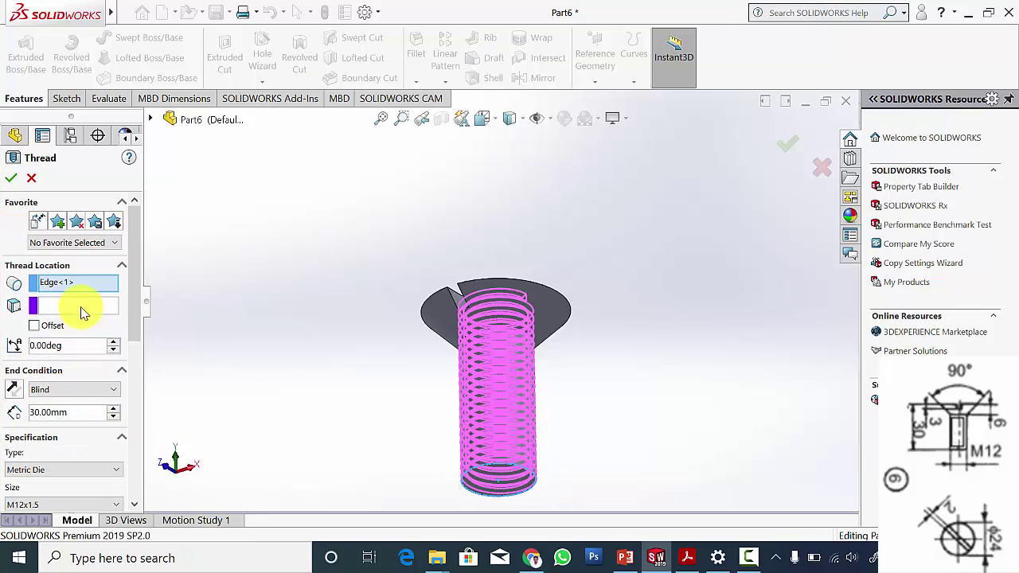
pyautogui.click(83, 306)
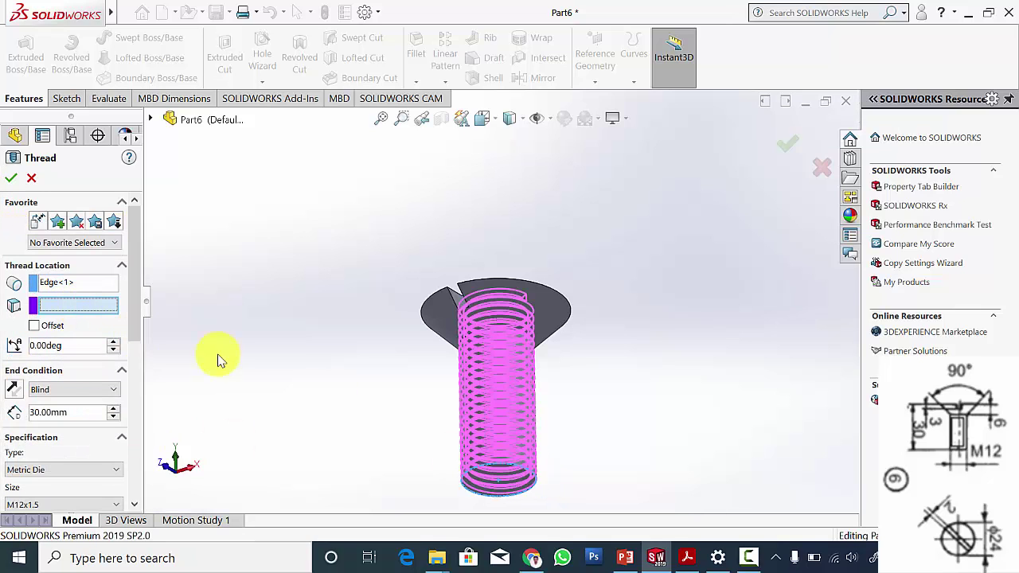
pyautogui.click(521, 477)
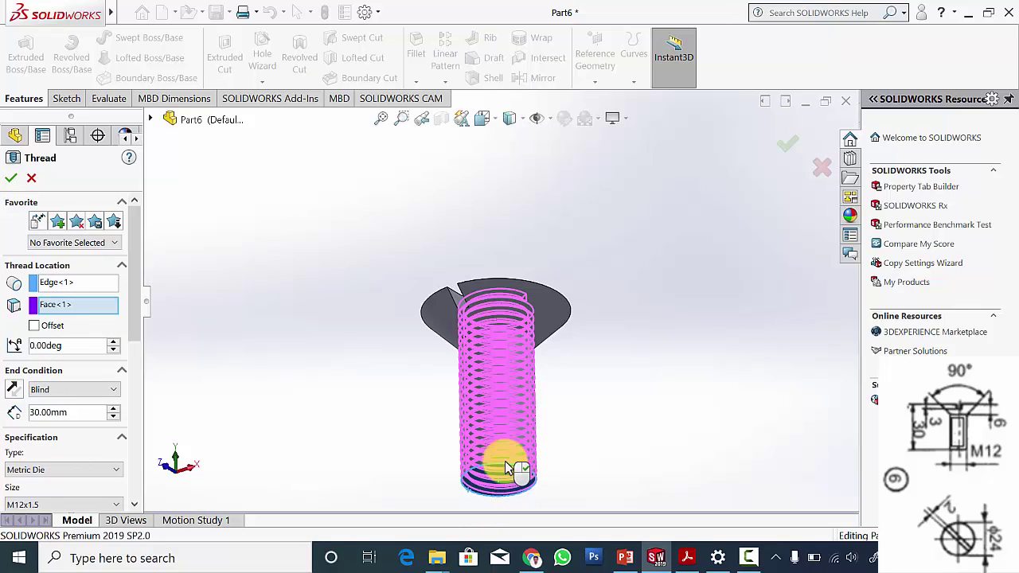
# Cut the M12x1.5 Metric Die right-hand thread up to the shank edge under the head, trimmed with the start face.
pyautogui.click(58, 389)
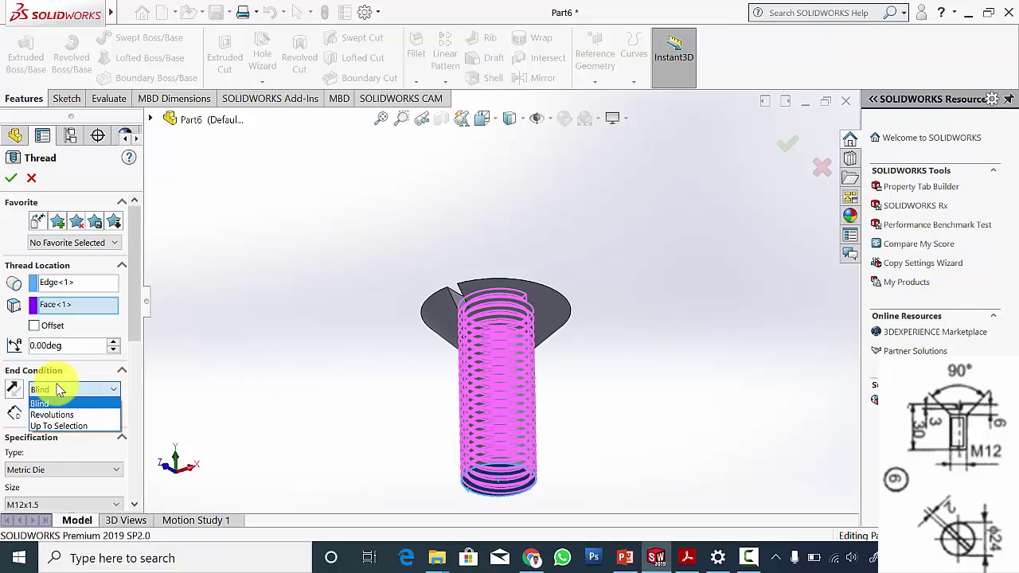
pyautogui.click(69, 426)
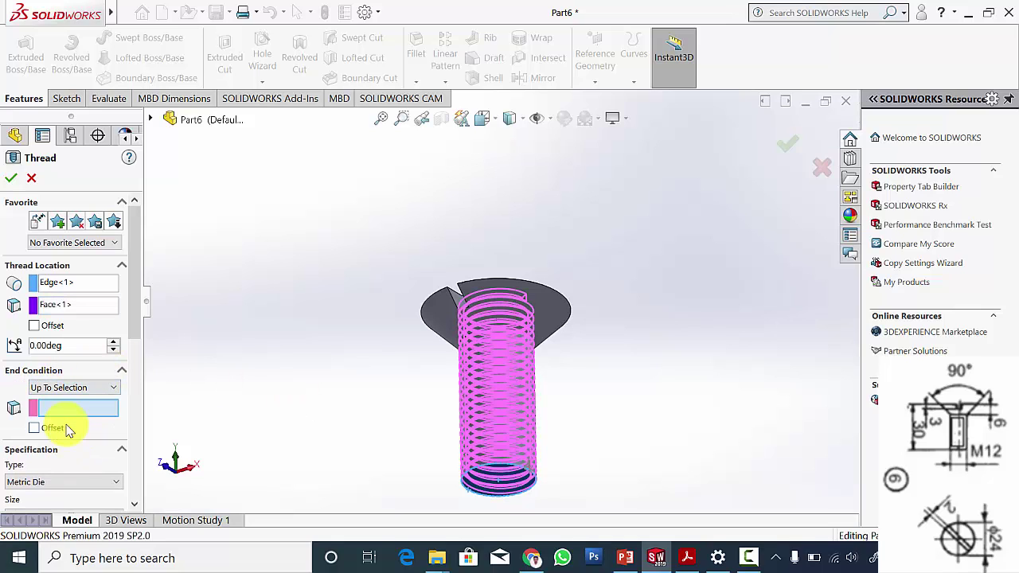
pyautogui.click(526, 340)
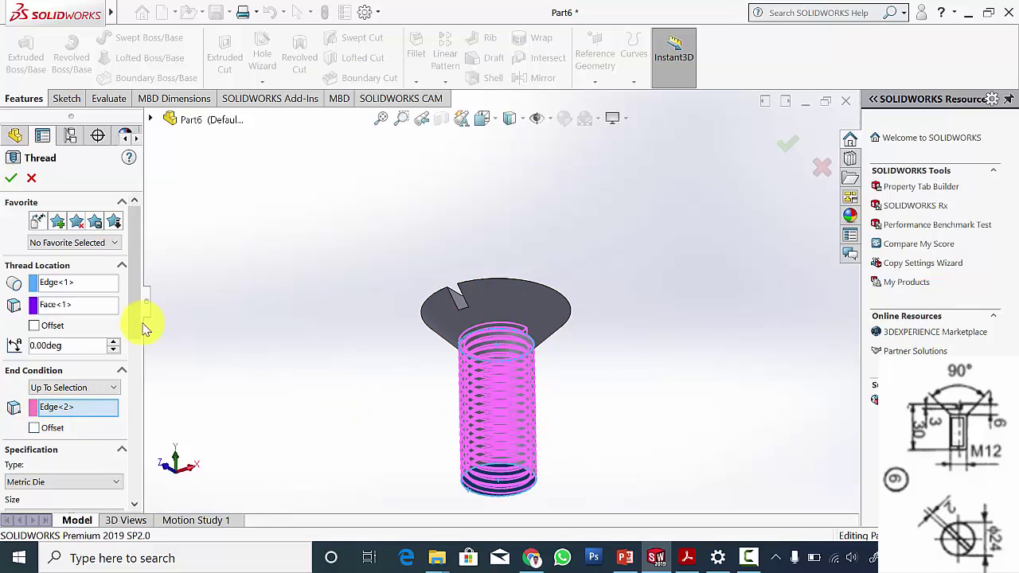
pyautogui.scroll(-5, 141, 337)
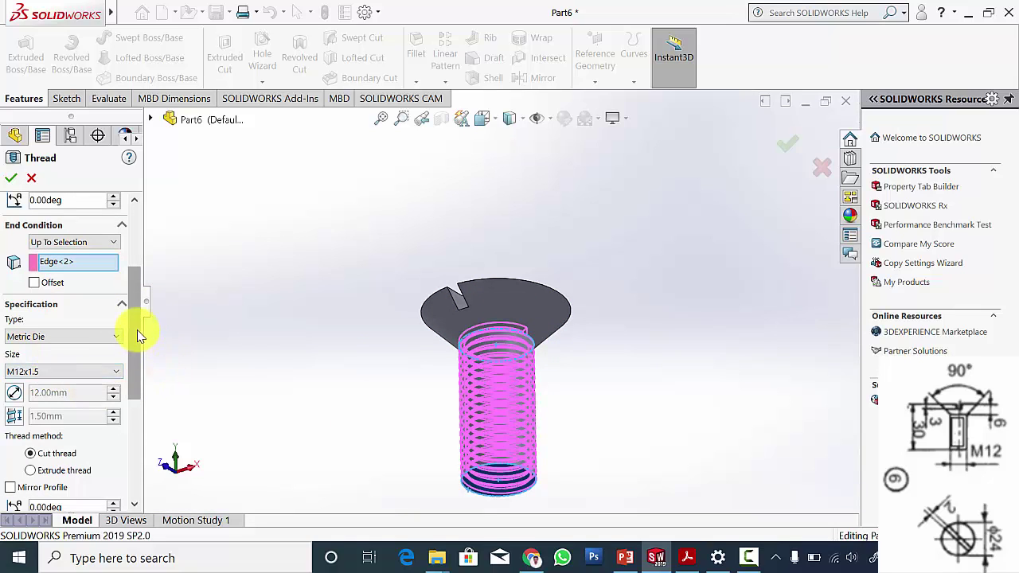
pyautogui.scroll(-7, 137, 329)
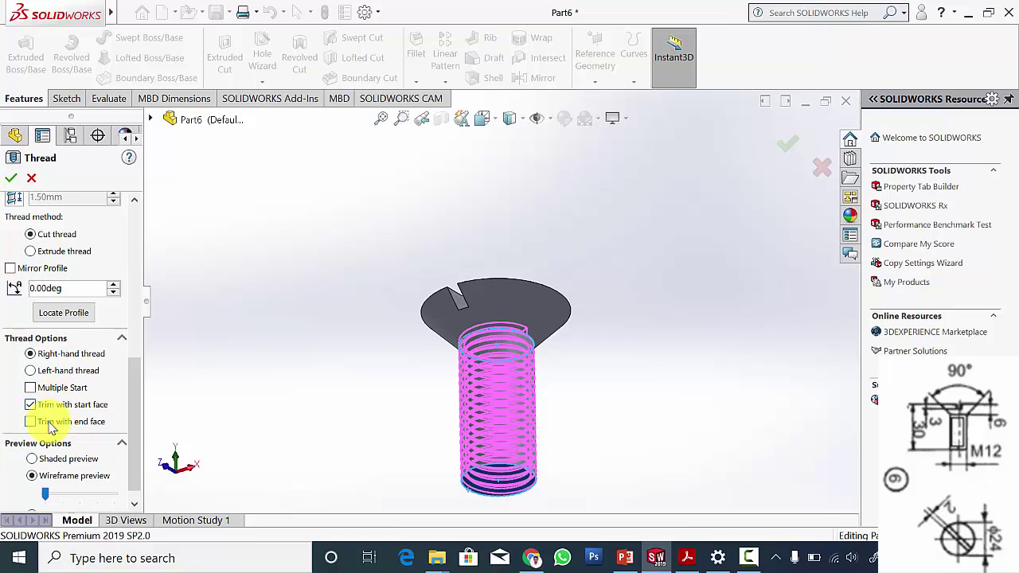
pyautogui.click(12, 183)
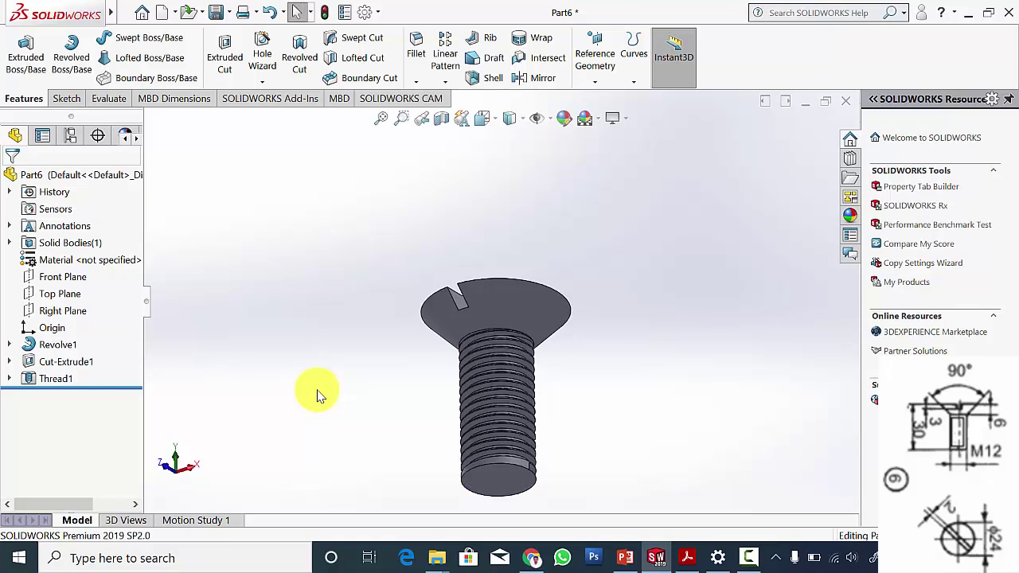
# Assign the steel AISI 1020 to the small screw as its material.
pyautogui.moveTo(365, 403); pyautogui.dragTo(477, 475, button='middle')
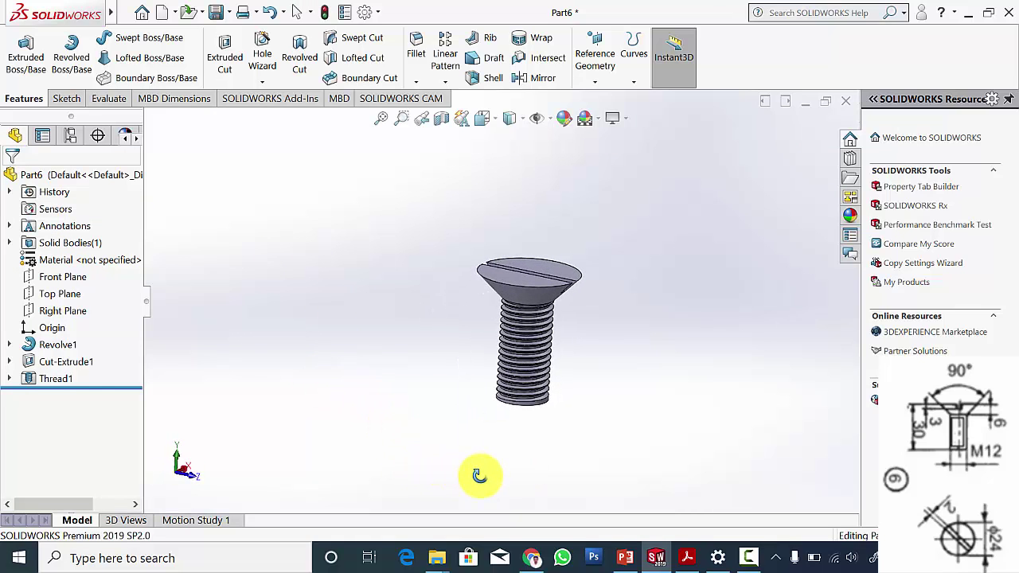
pyautogui.rightClick(116, 268)
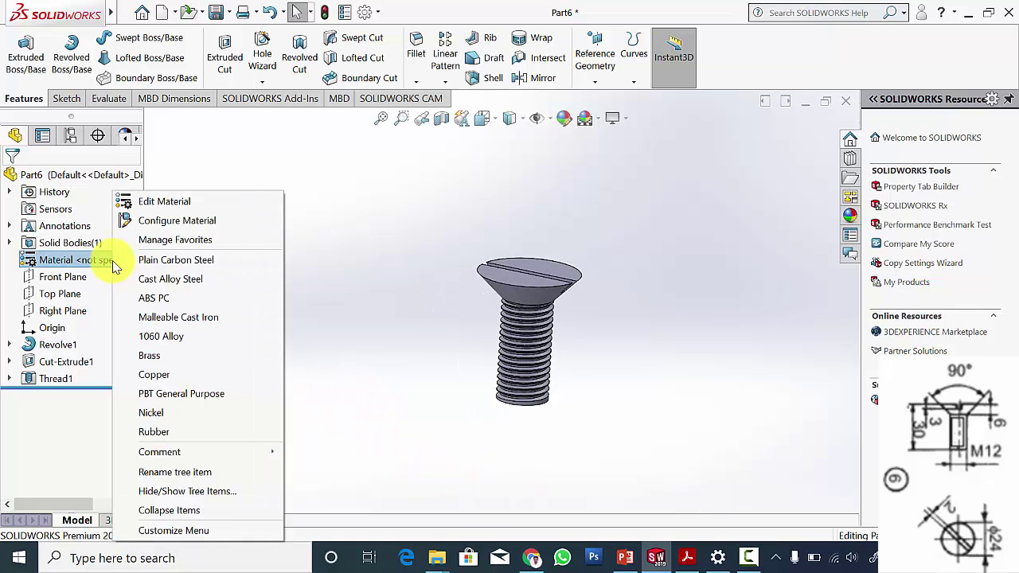
pyautogui.click(163, 202)
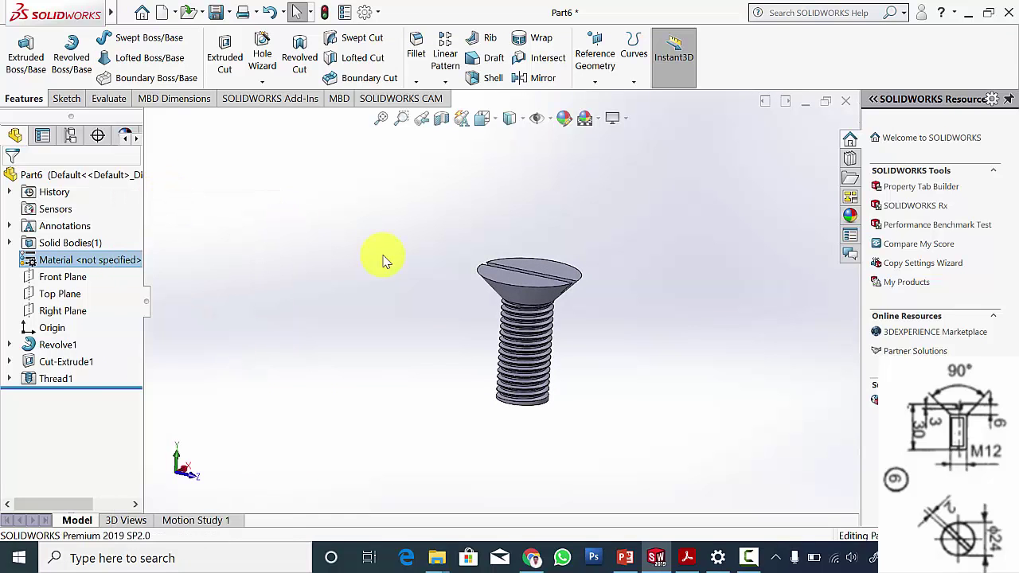
pyautogui.click(310, 172)
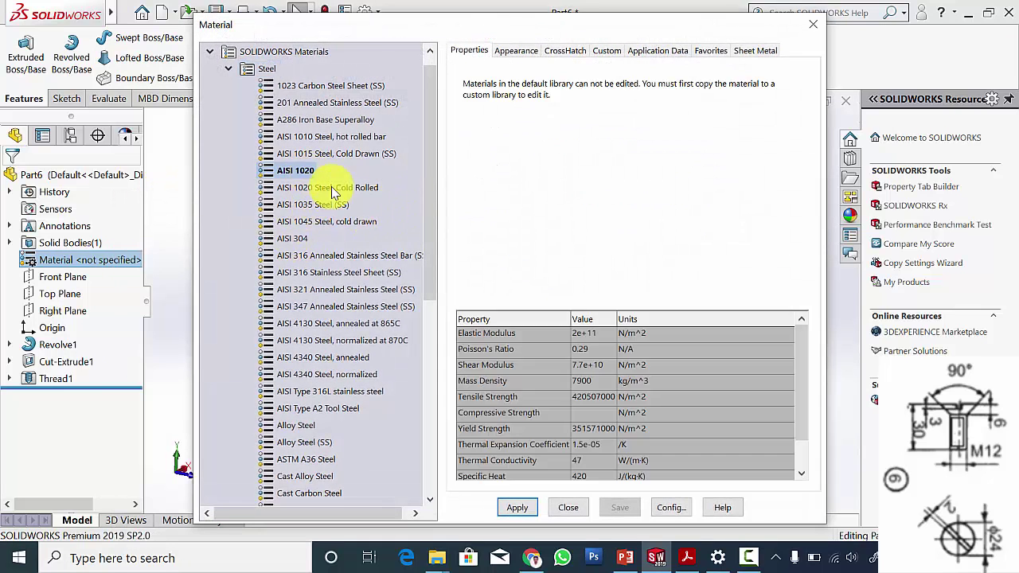
pyautogui.click(527, 507)
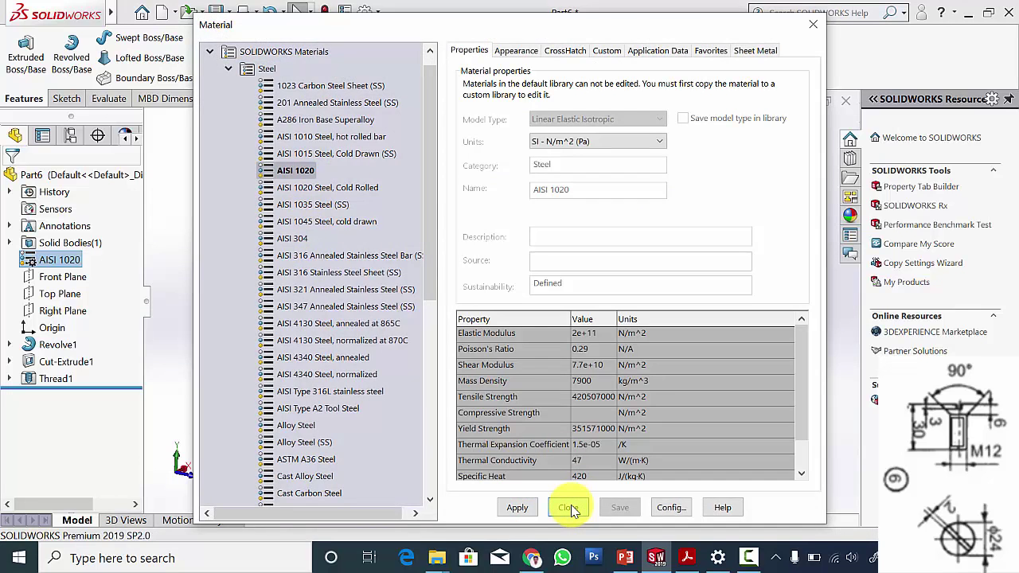
pyautogui.click(568, 508)
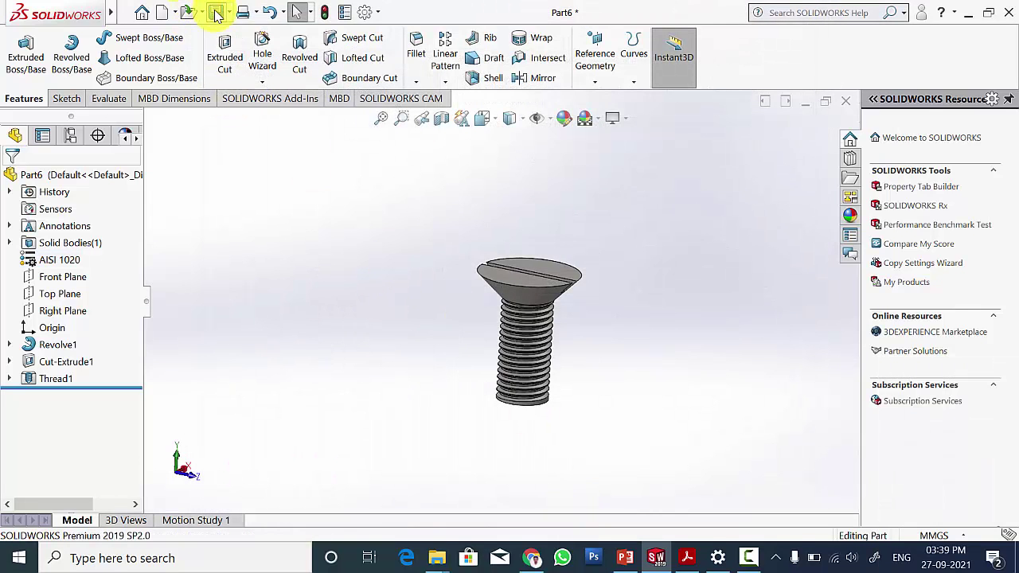
# Save the part as screw in the Screw Jack Assembly folder, rebuilding it before saving, and close the document.
pyautogui.hotkey('ctrl', 's')
pyautogui.write('screw')
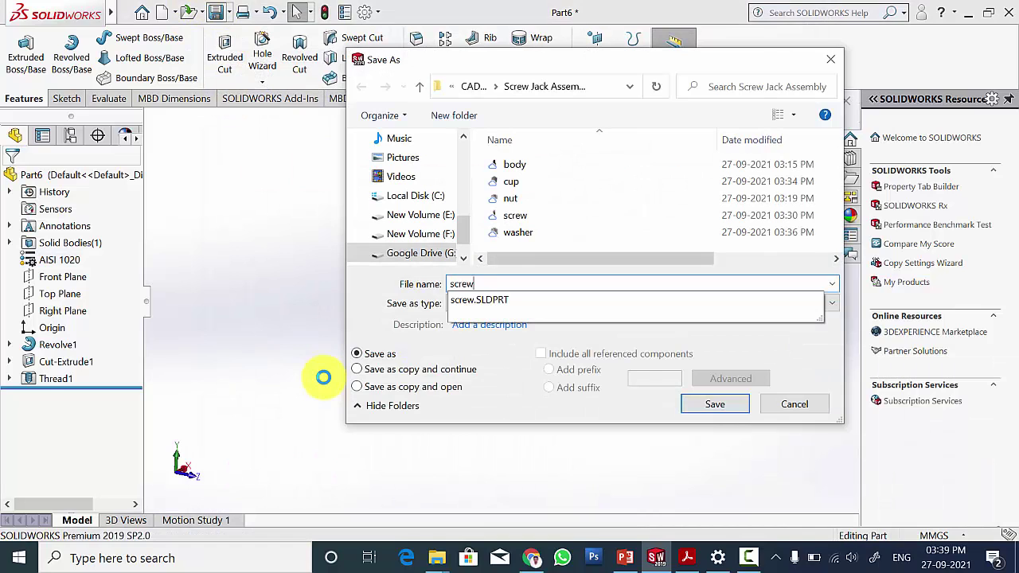
pyautogui.press('Return')
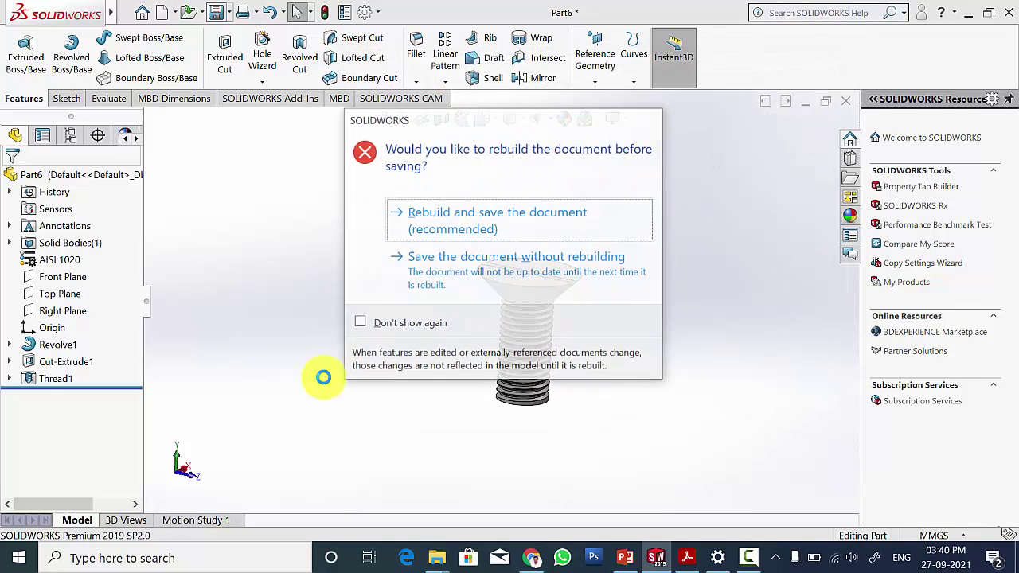
pyautogui.click(476, 230)
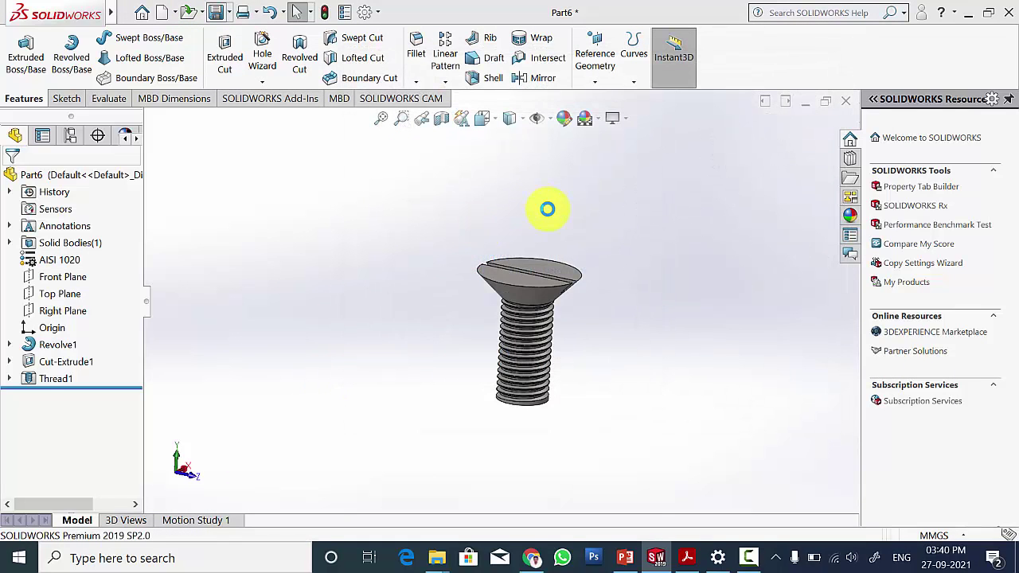
pyautogui.click(844, 103)
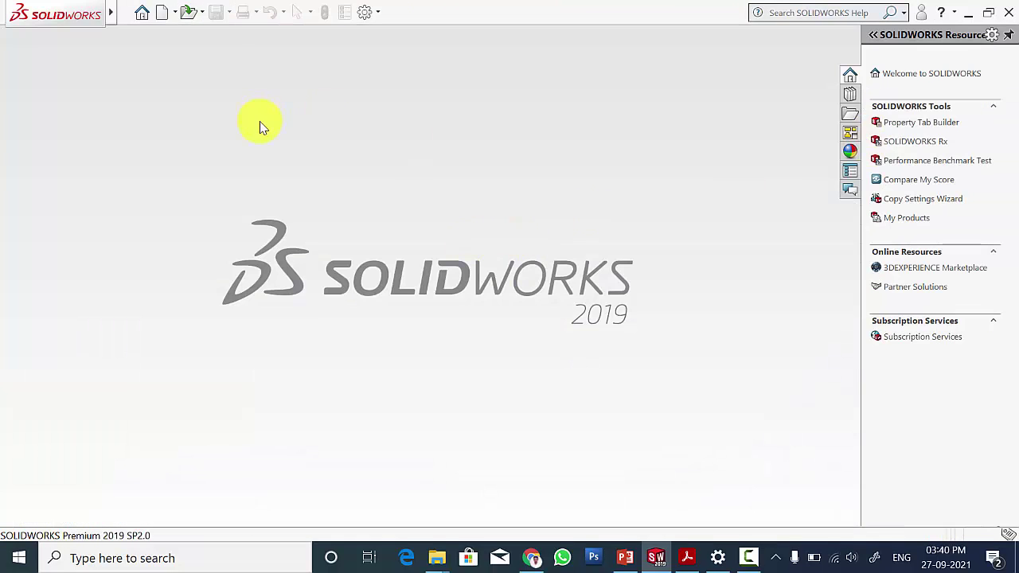
# Check the tommy bar, part 7, in the Screw Jack drawing and create a new part document for it.
pyautogui.click(164, 12)
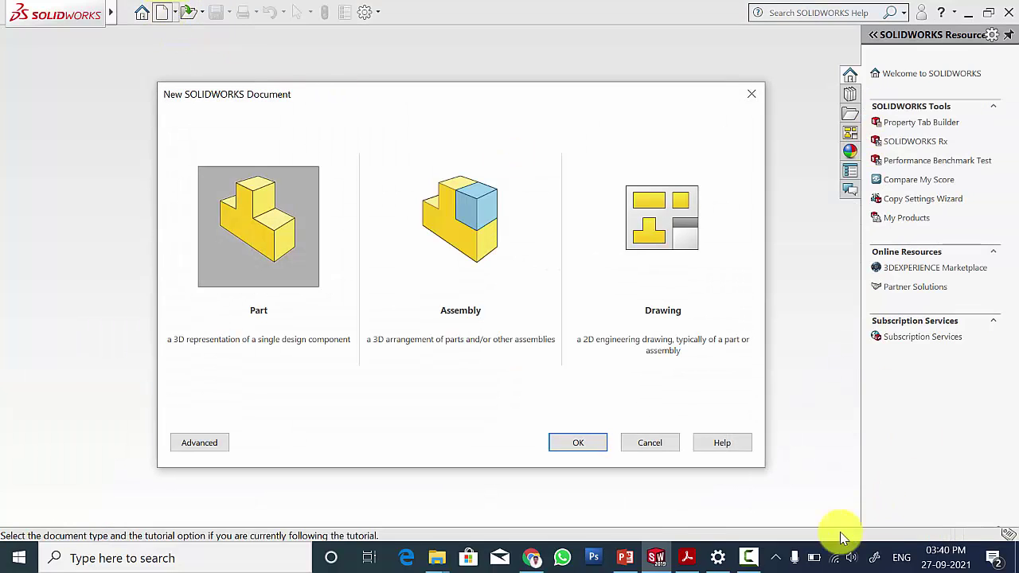
pyautogui.click(687, 557)
pyautogui.scroll(2, 744, 178)
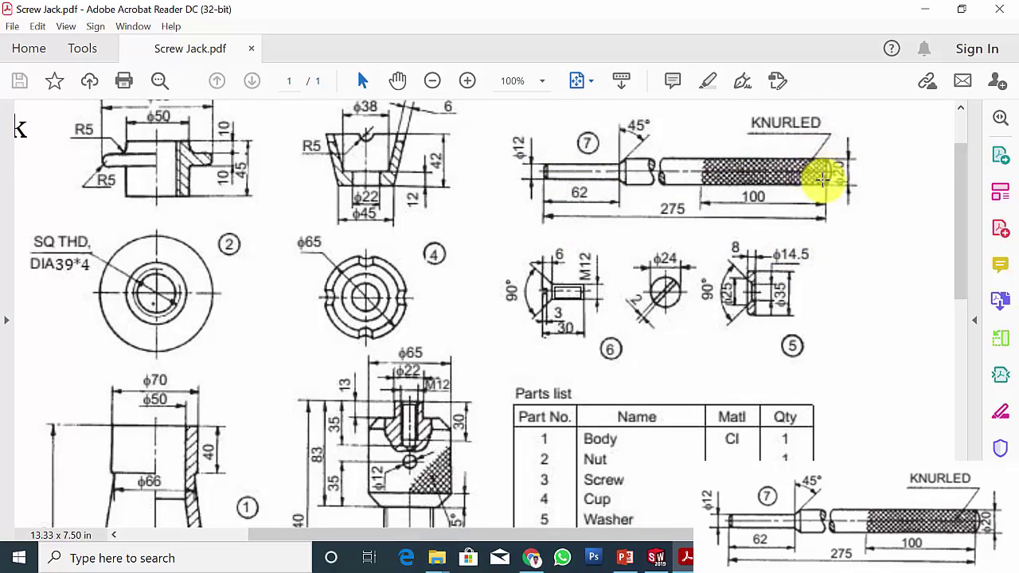
pyautogui.click(657, 558)
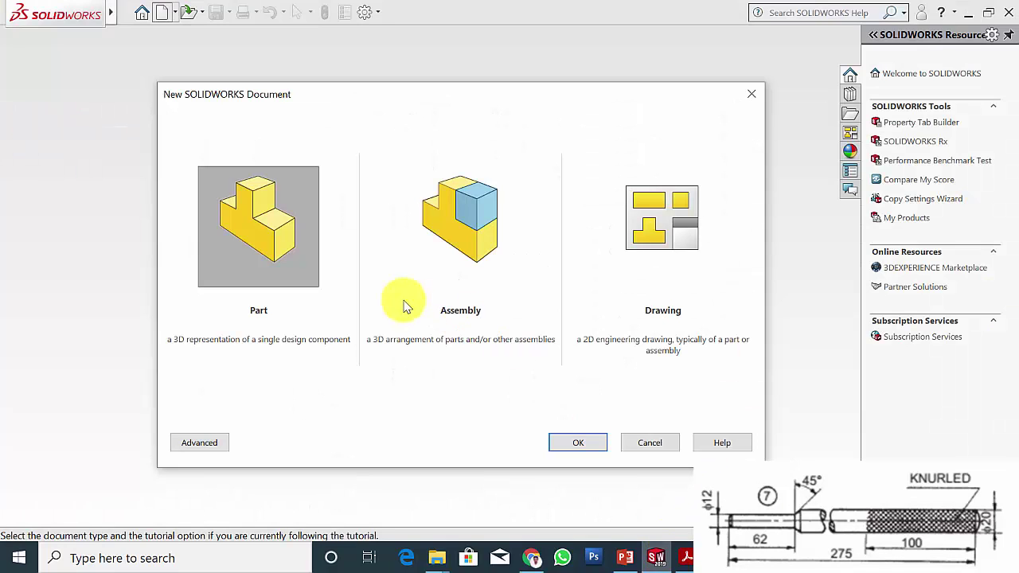
pyautogui.click(314, 262)
pyautogui.click(576, 442)
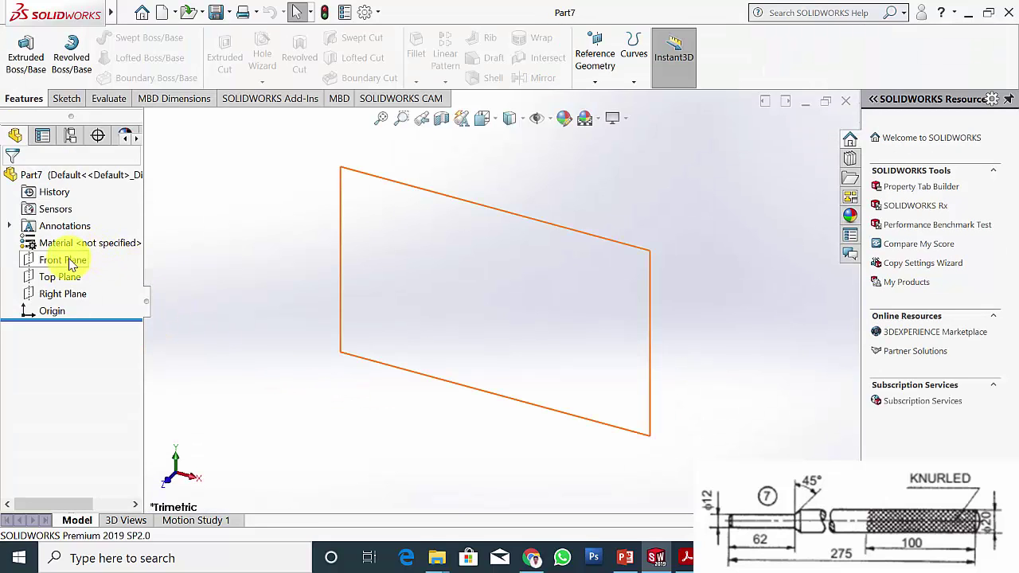
# Sketch a closed stepped half-profile with a sloped shoulder on the Front Plane, starting at the origin and about 147 mm long.
pyautogui.click(78, 259)
pyautogui.click(84, 245)
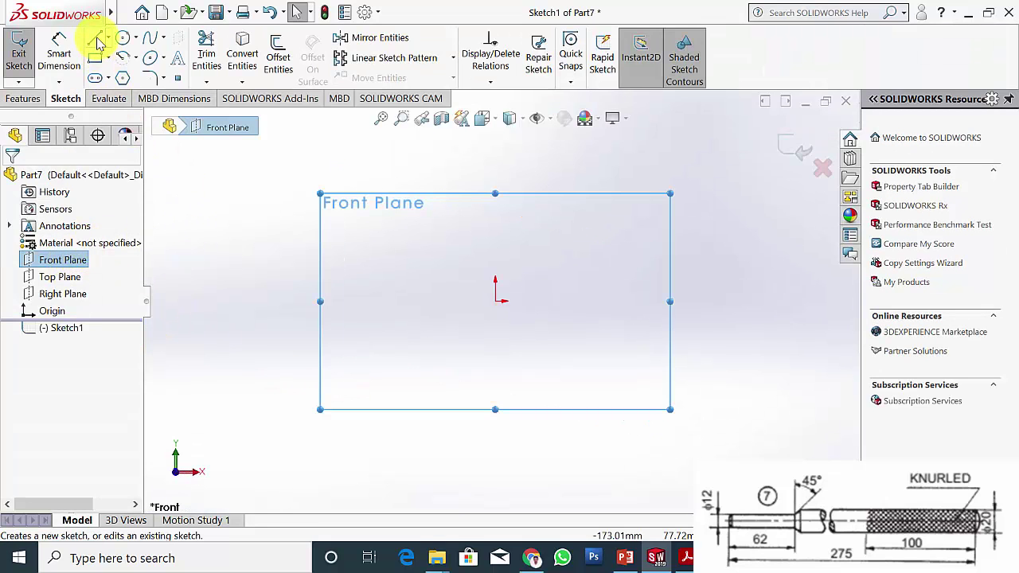
pyautogui.click(96, 39)
pyautogui.click(495, 301)
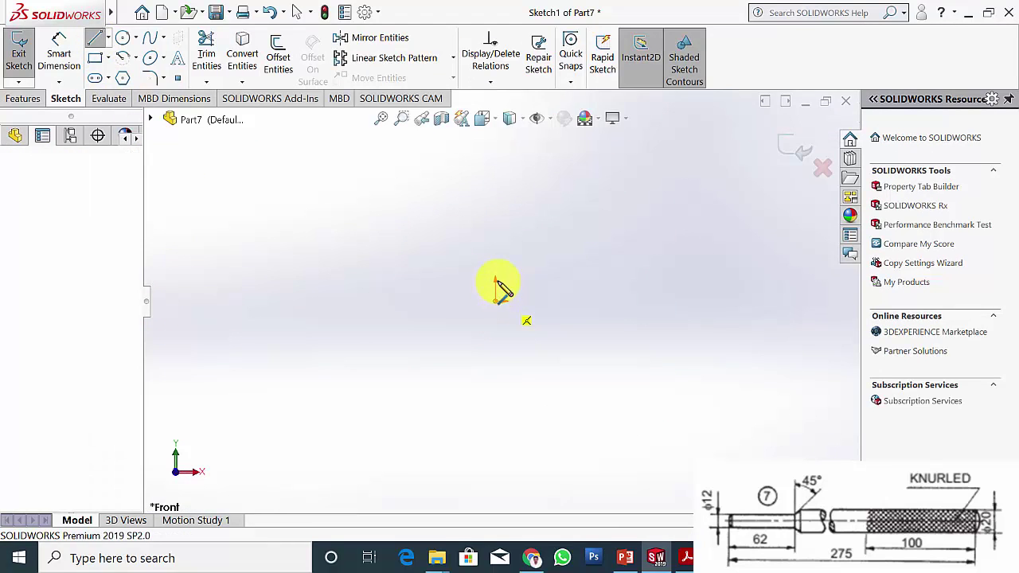
pyautogui.click(495, 278)
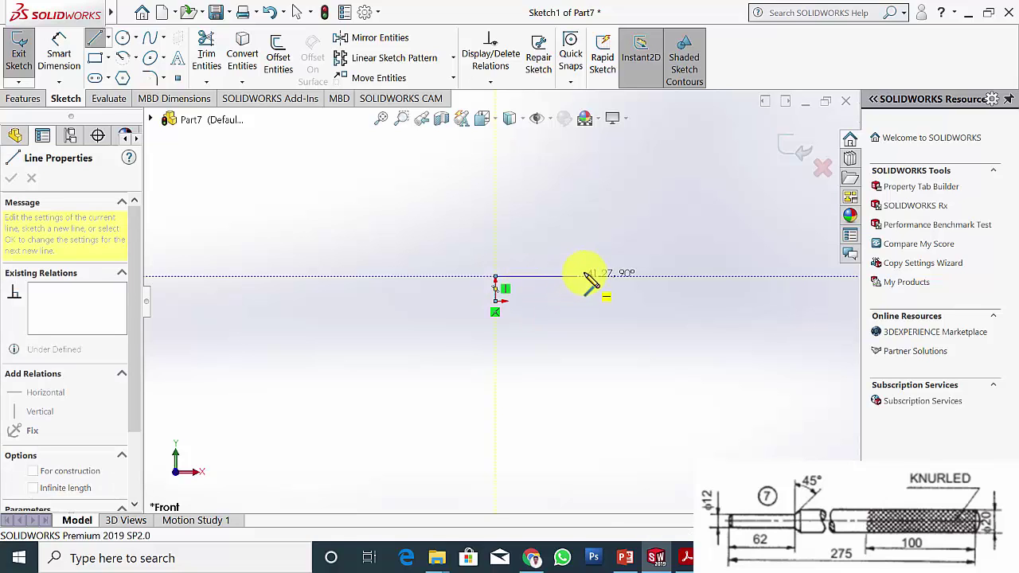
pyautogui.click(577, 276)
pyautogui.click(619, 239)
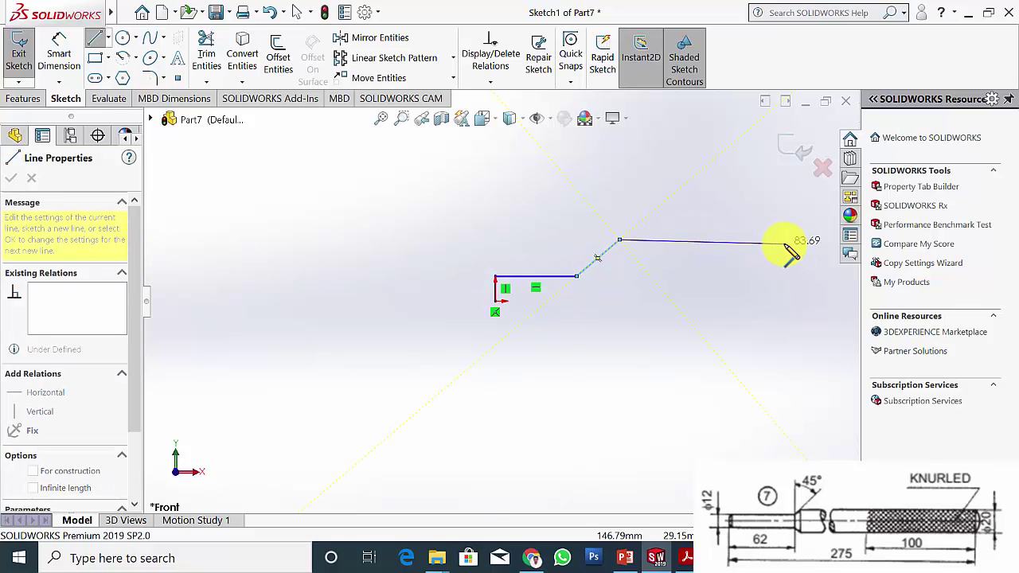
pyautogui.click(786, 240)
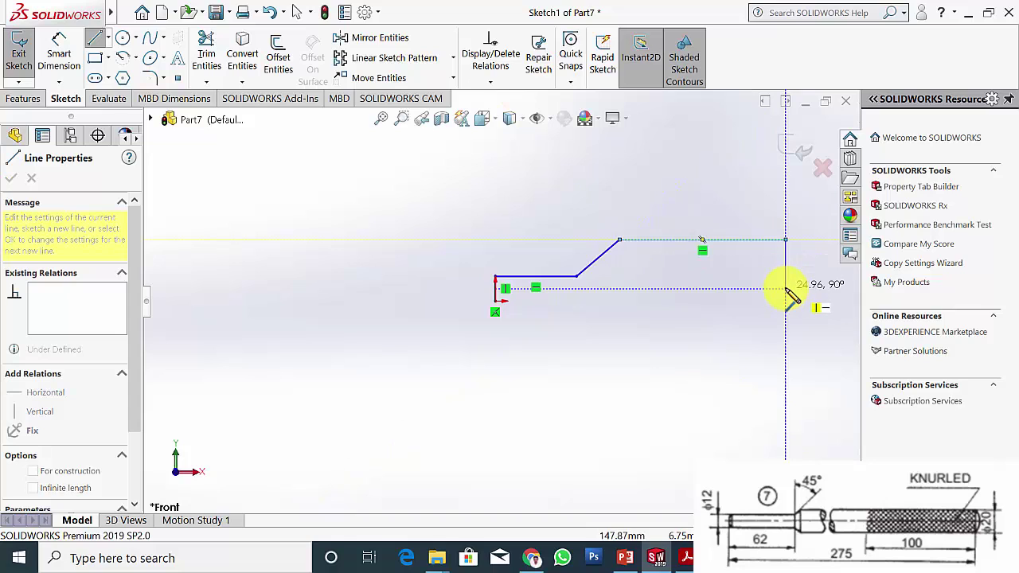
pyautogui.click(785, 301)
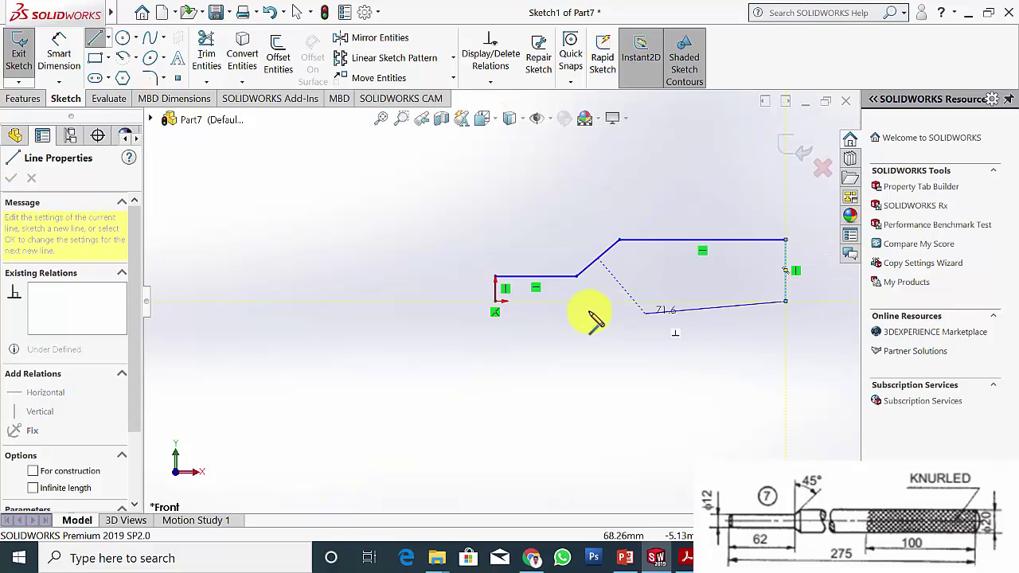
pyautogui.click(496, 301)
pyautogui.press('Escape')
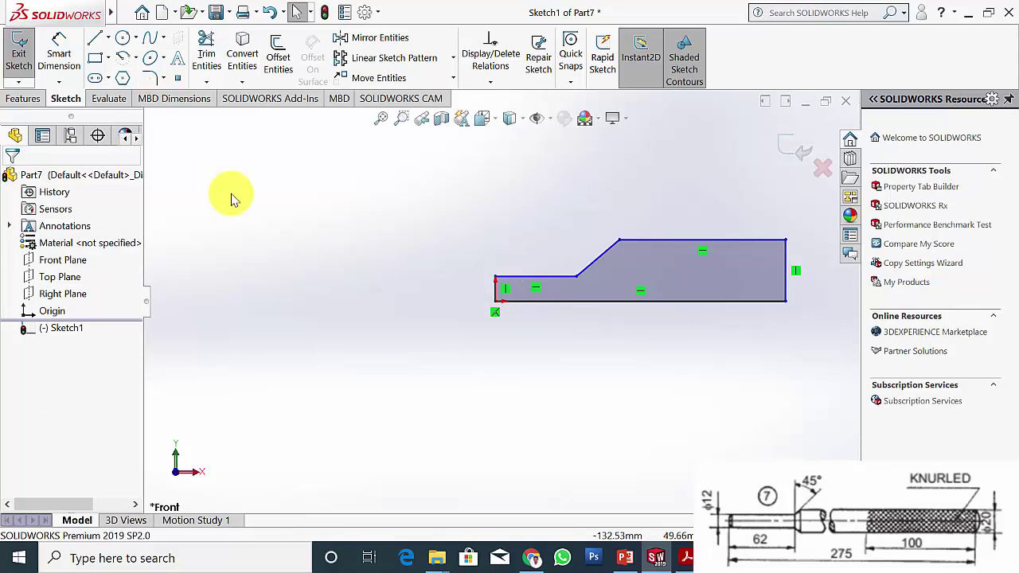
# Dimension the profile's vertical ends, setting the narrow end at the origin to 6 mm and the wide end to 10 mm.
pyautogui.click(59, 50)
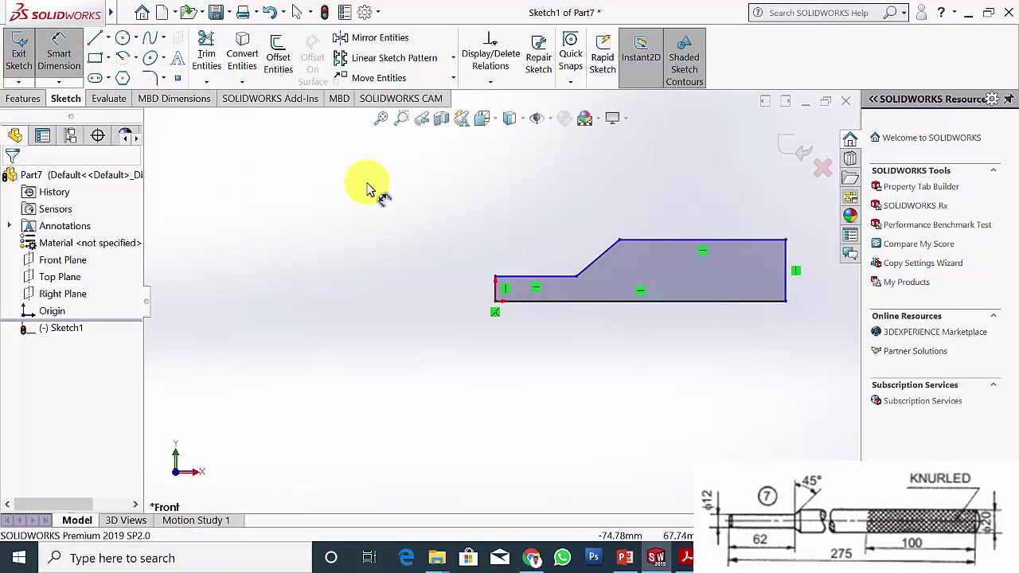
pyautogui.click(495, 293)
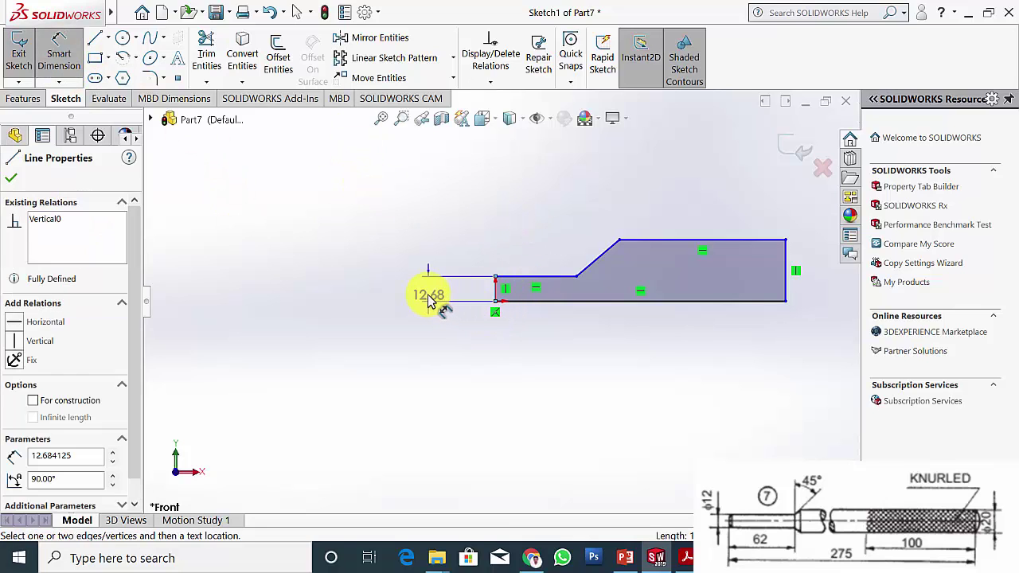
pyautogui.click(434, 300)
pyautogui.write('6')
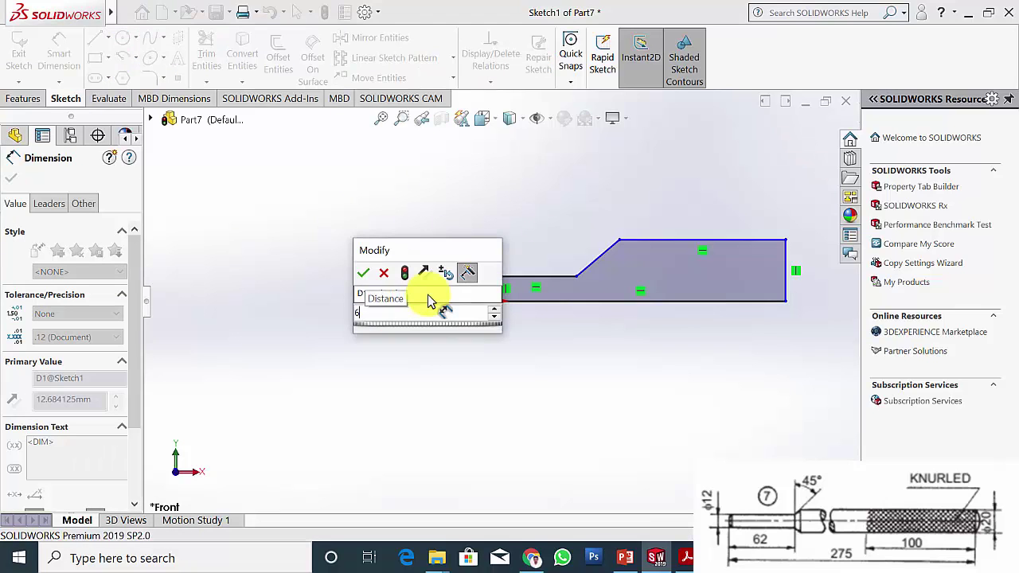
pyautogui.press('Return')
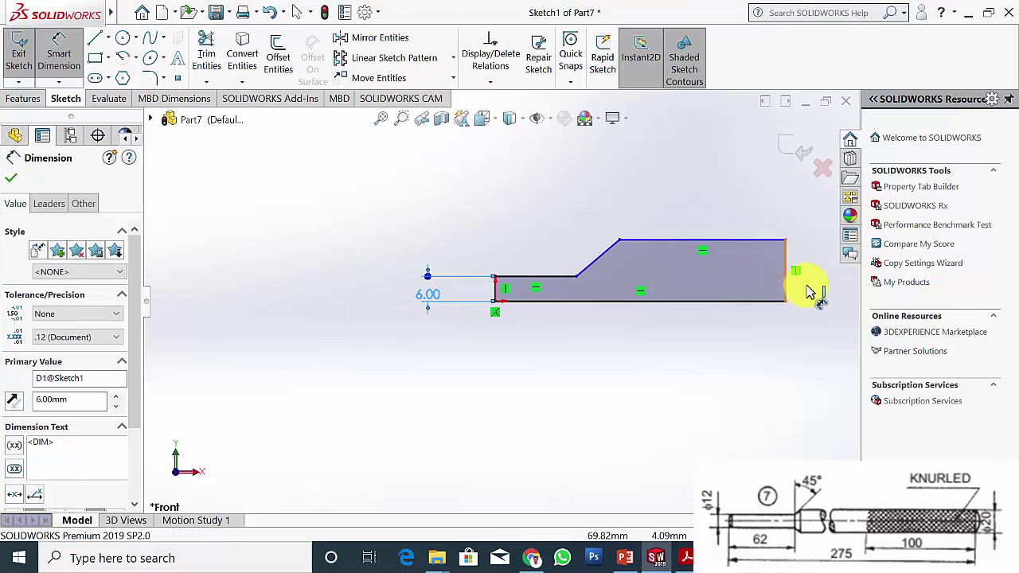
pyautogui.click(788, 288)
pyautogui.click(815, 304)
pyautogui.write('10')
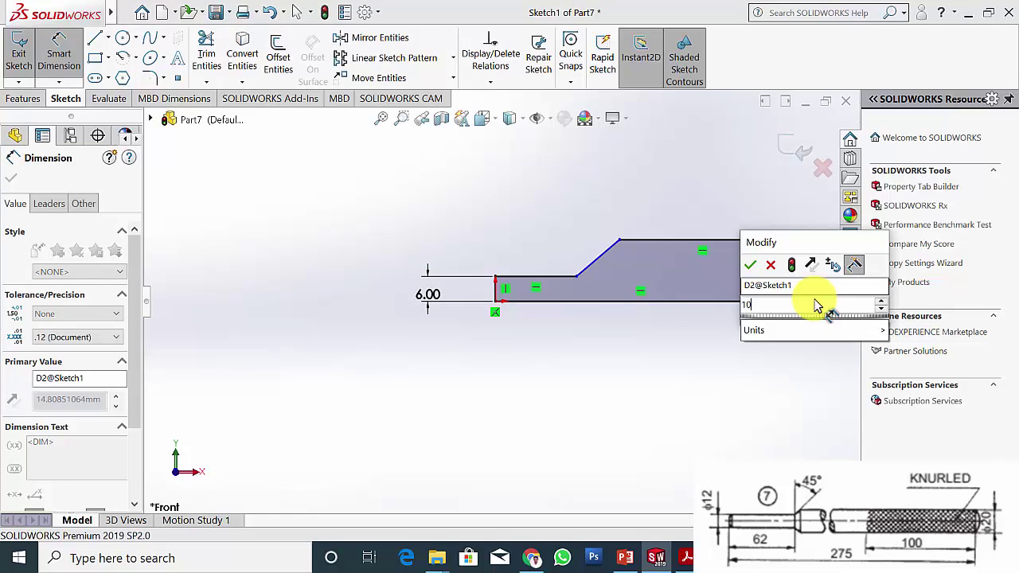
pyautogui.press('Return')
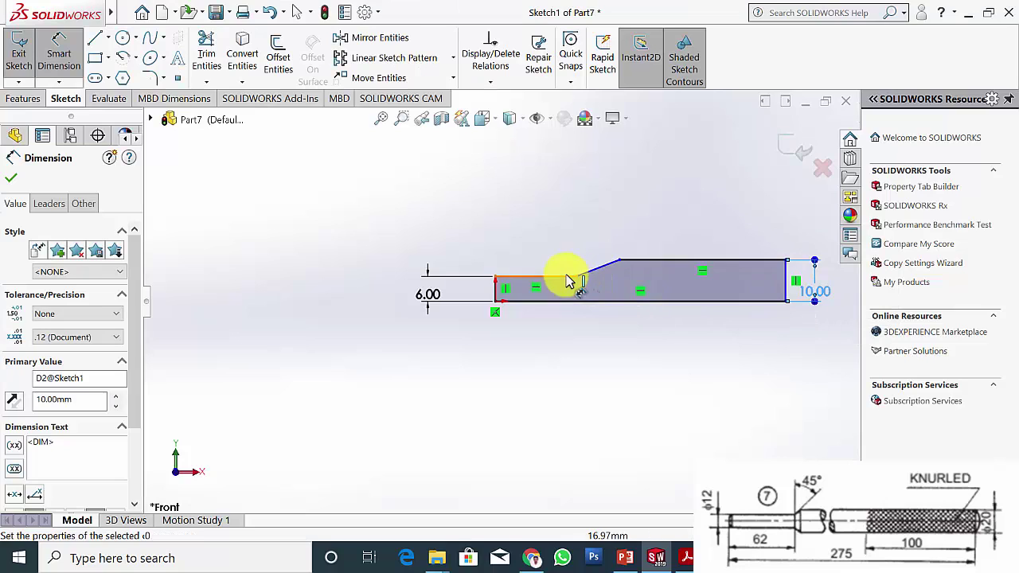
# Dimension the angle between the narrow section's upper edge and the sloped shoulder at 135°.
pyautogui.click(566, 277)
pyautogui.click(598, 271)
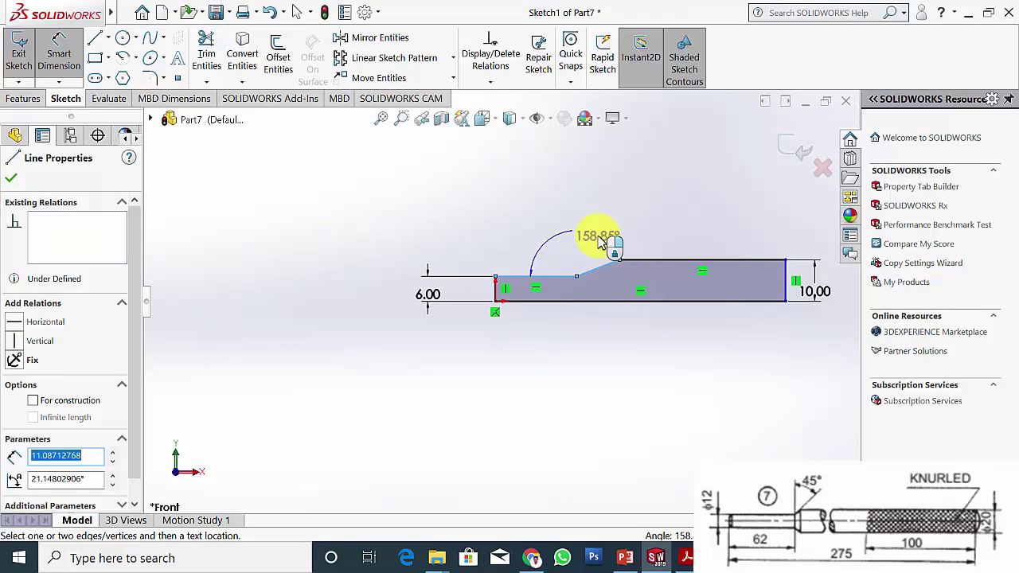
pyautogui.click(601, 242)
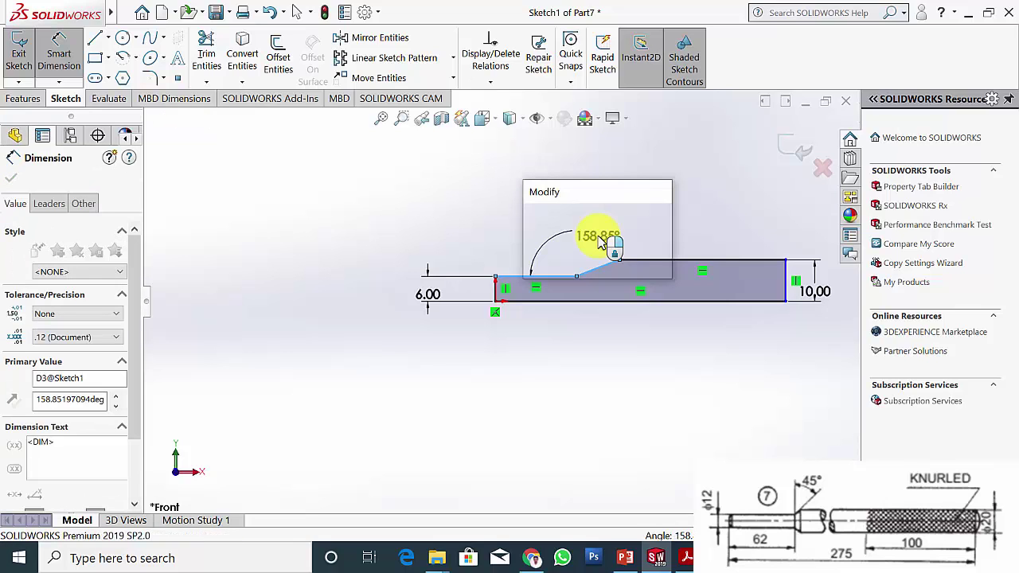
pyautogui.write('135')
pyautogui.press('Return')
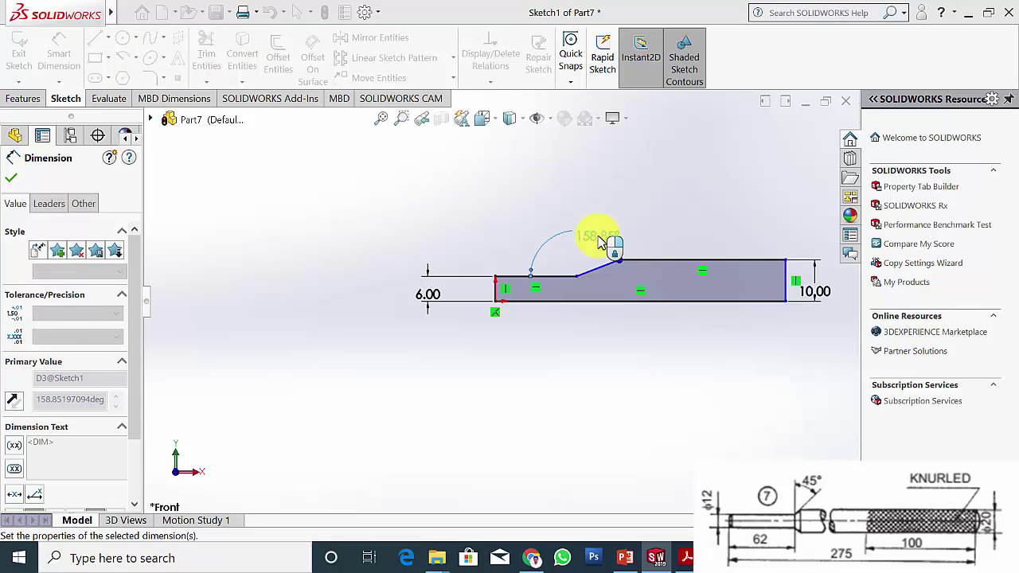
# Dimension the profile's overall length between its two vertical ends at 275 mm.
pyautogui.click(496, 283)
pyautogui.click(790, 293)
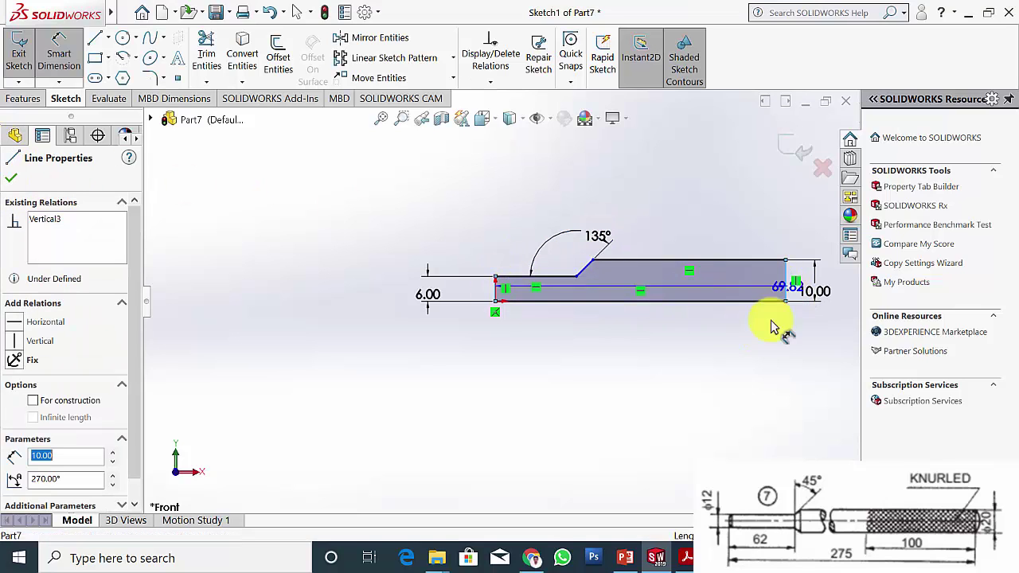
pyautogui.click(724, 350)
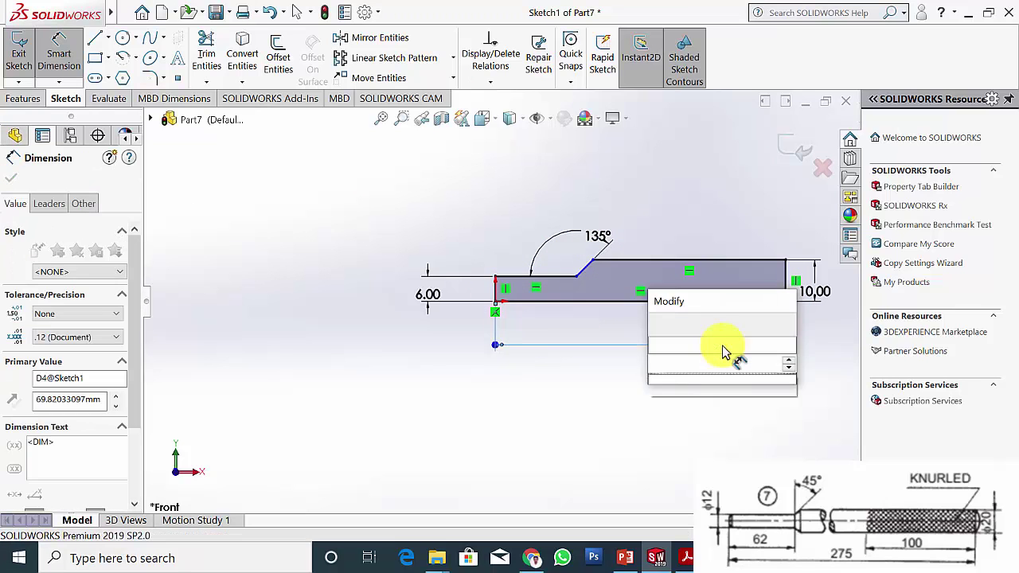
pyautogui.write('275')
pyautogui.press('Return')
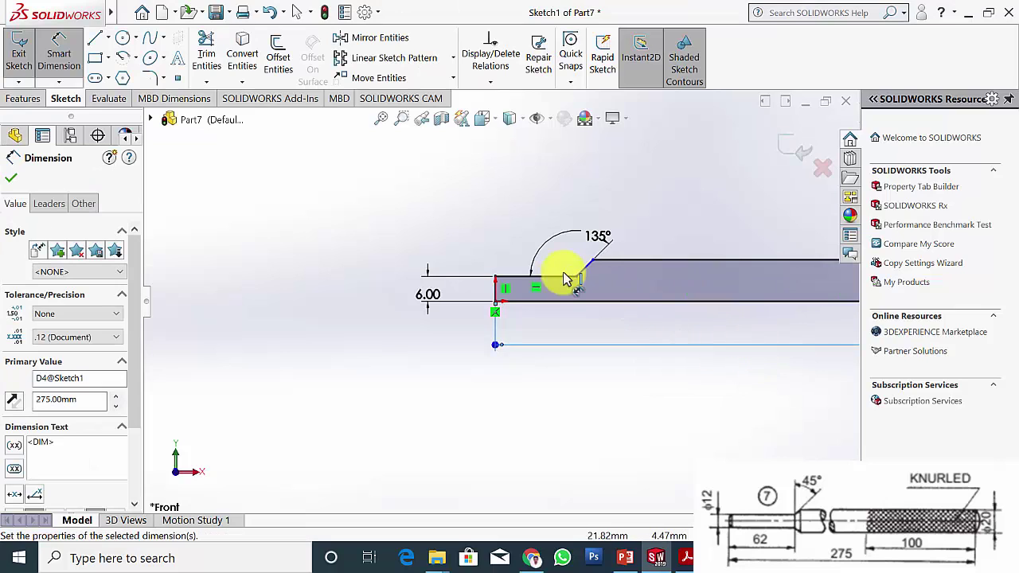
# Dimension the length of the narrow section's upper edge at 62 mm.
pyautogui.click(548, 278)
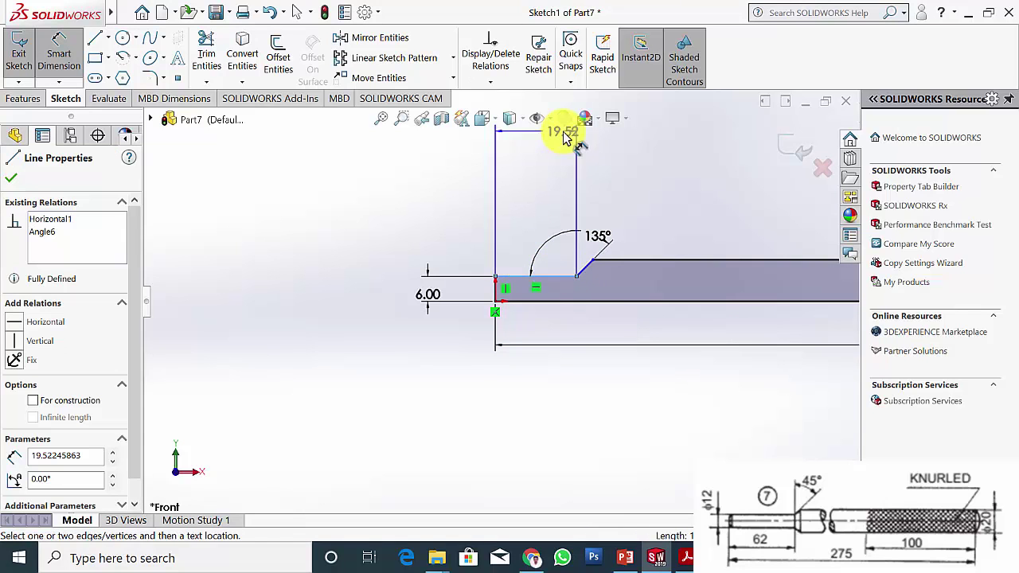
pyautogui.click(564, 138)
pyautogui.write('62')
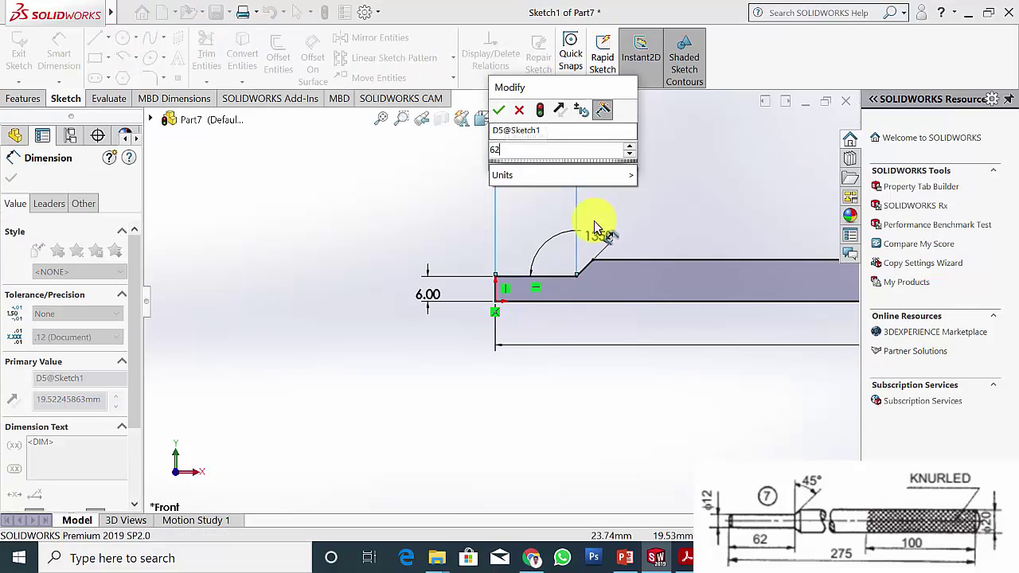
pyautogui.press('Return')
pyautogui.scroll(7, 689, 279)
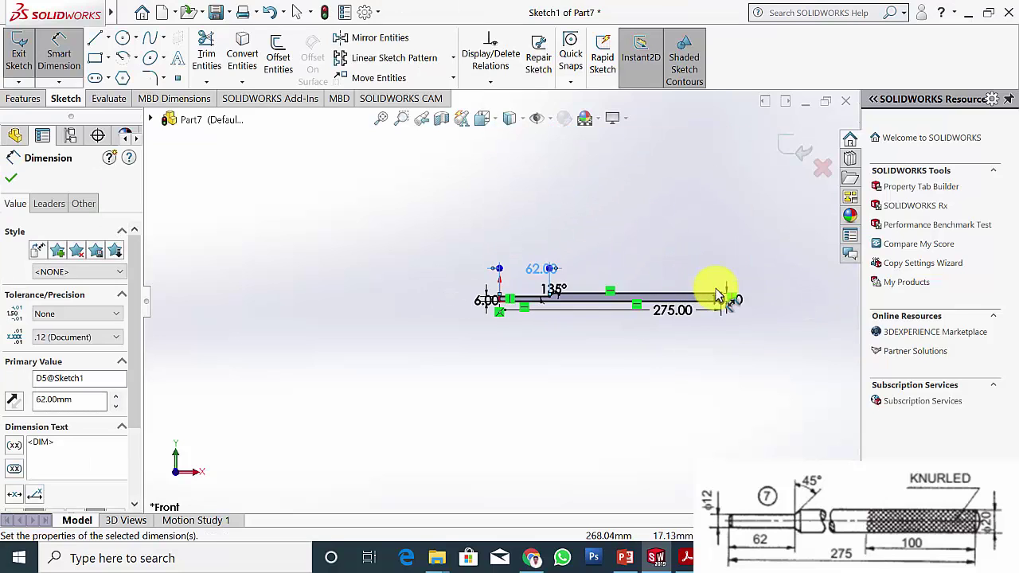
pyautogui.scroll(-2, 719, 296)
pyautogui.click(9, 180)
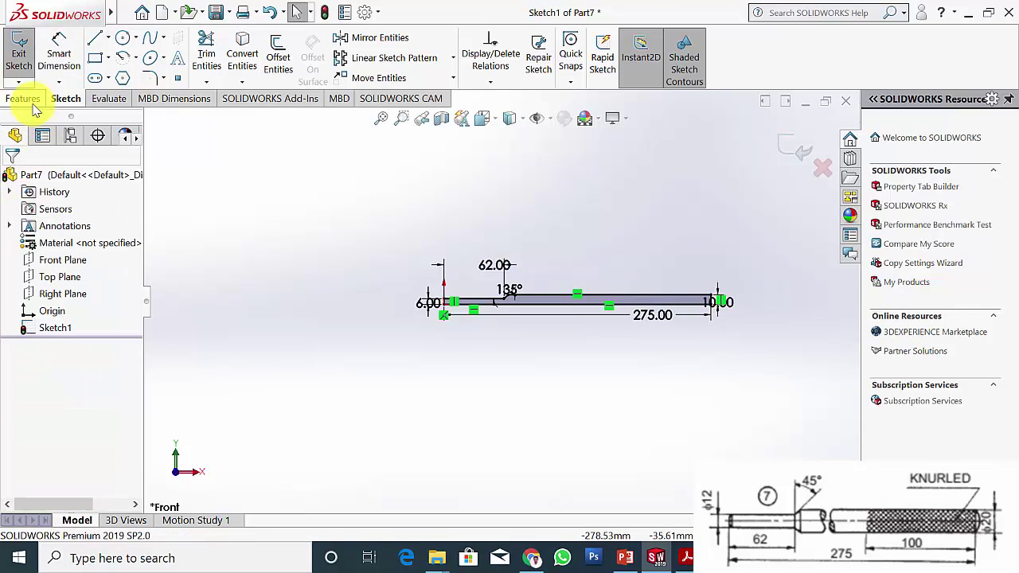
# Revolve the stepped profile 360° about its long base line to form the solid bar.
pyautogui.click(21, 98)
pyautogui.click(82, 74)
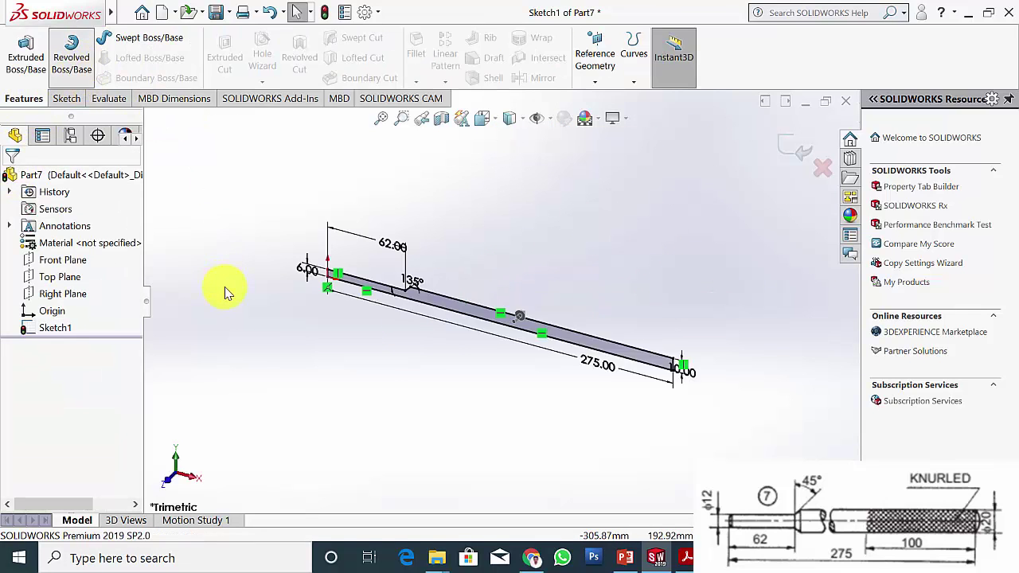
pyautogui.click(468, 321)
pyautogui.click(11, 182)
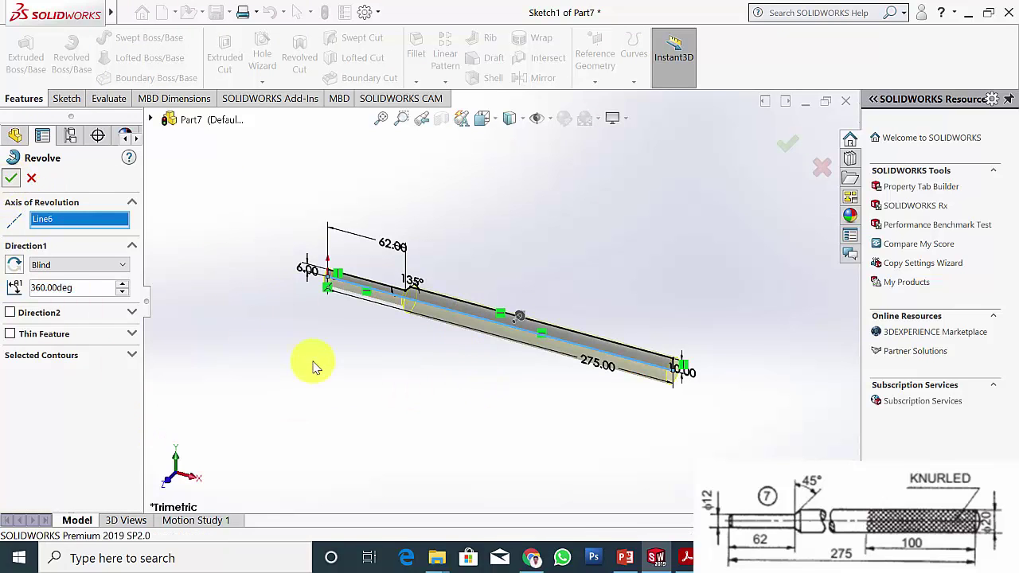
pyautogui.click(326, 379)
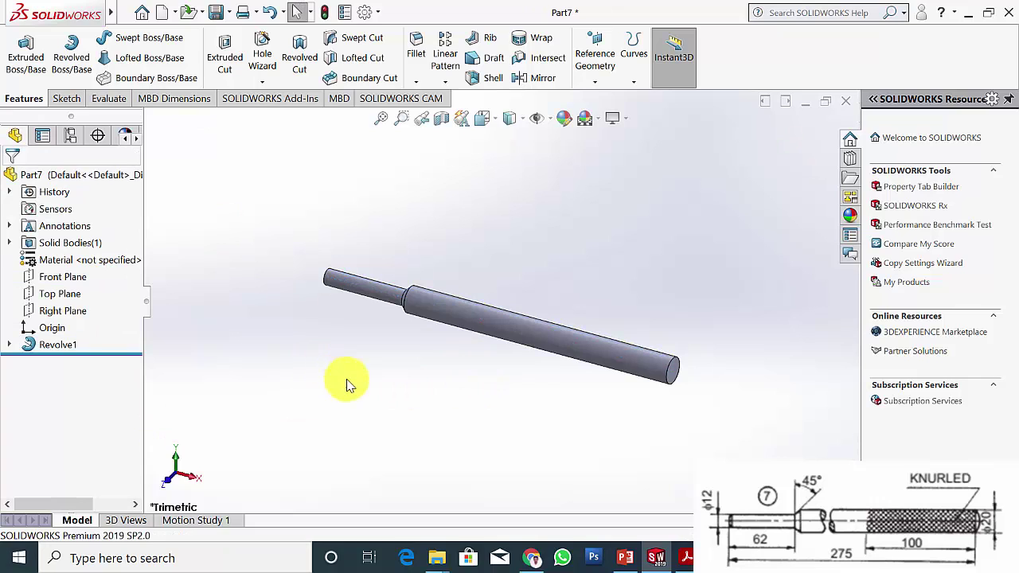
# On the flat face at the bar's wide end, sketch a circle of 10 mm radius centred on the origin.
pyautogui.moveTo(341, 382)
pyautogui.mouseDown(button='middle')
pyautogui.moveTo(371, 366)
pyautogui.moveTo(337, 331)
pyautogui.moveTo(337, 377)
pyautogui.mouseUp(button='middle')
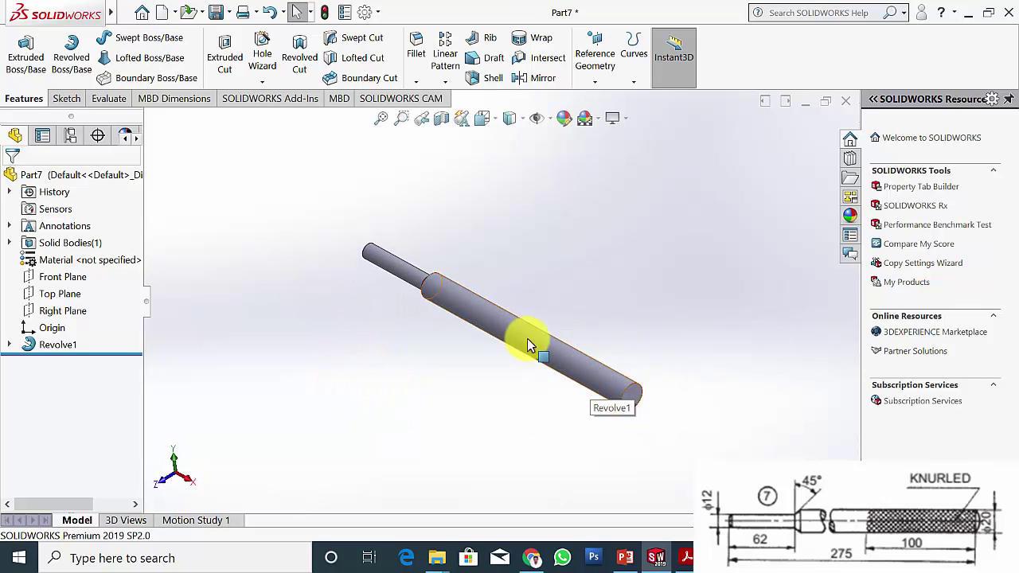
pyautogui.moveTo(673, 335)
pyautogui.mouseDown(button='middle')
pyautogui.moveTo(661, 360)
pyautogui.moveTo(673, 342)
pyautogui.mouseUp(button='middle')
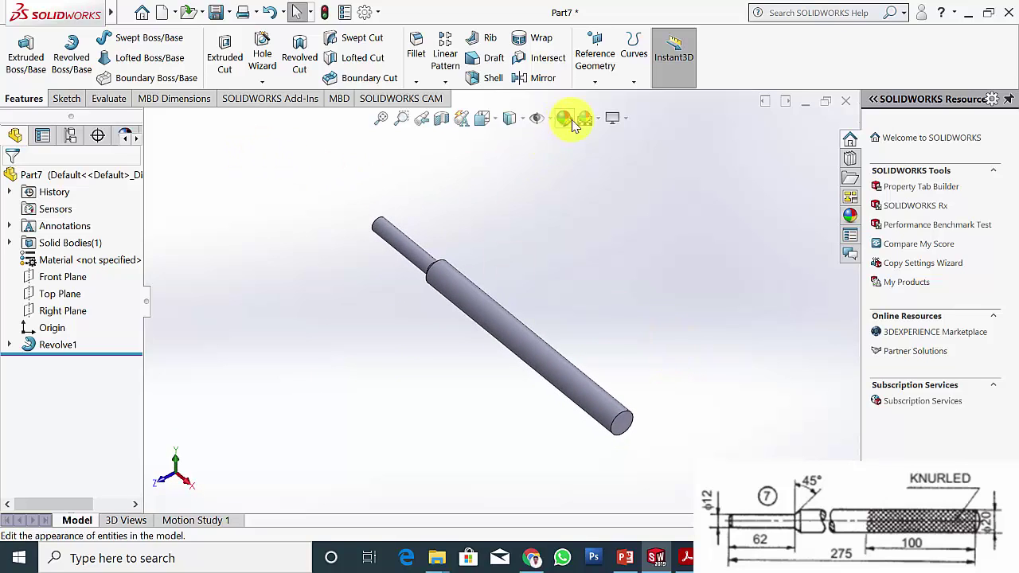
pyautogui.moveTo(676, 405); pyautogui.dragTo(576, 392, button='middle')
pyautogui.click(527, 392)
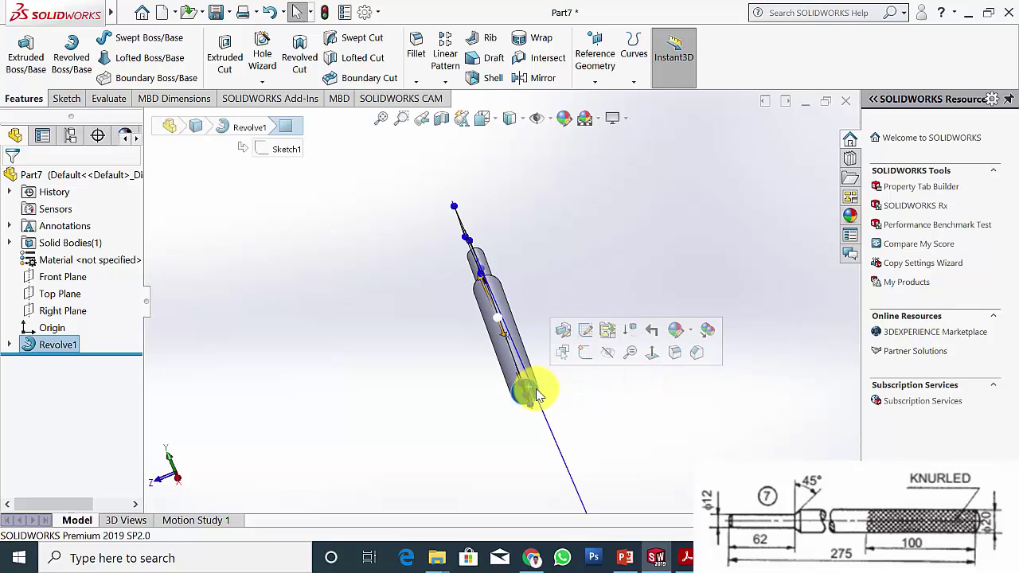
pyautogui.click(586, 362)
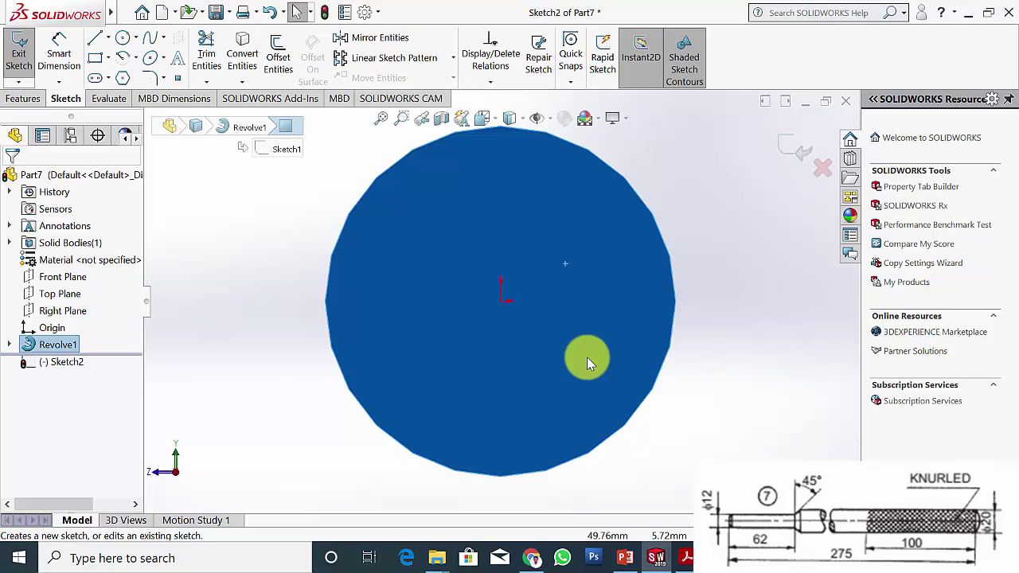
pyautogui.click(319, 141)
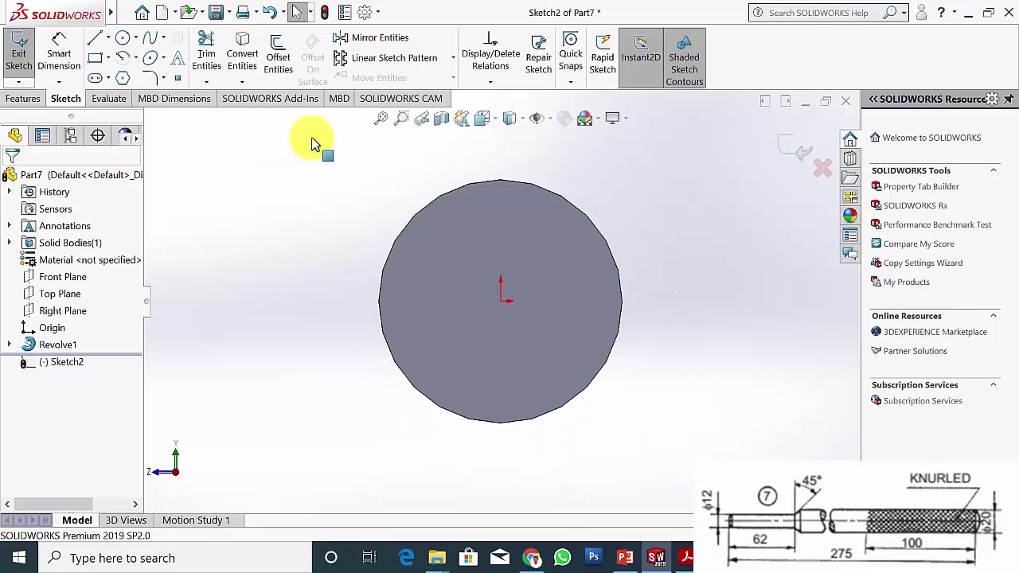
pyautogui.click(122, 38)
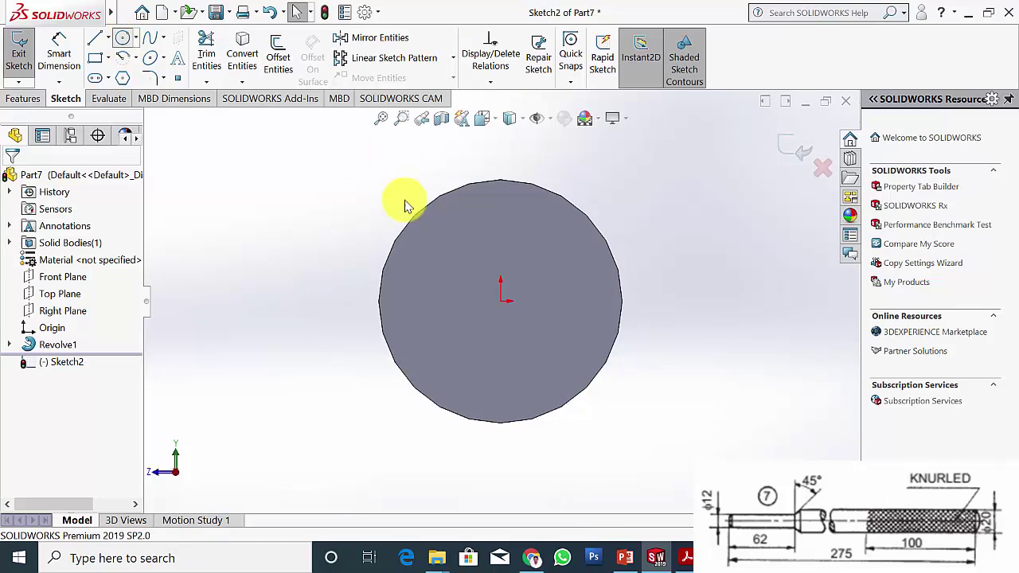
pyautogui.click(501, 299)
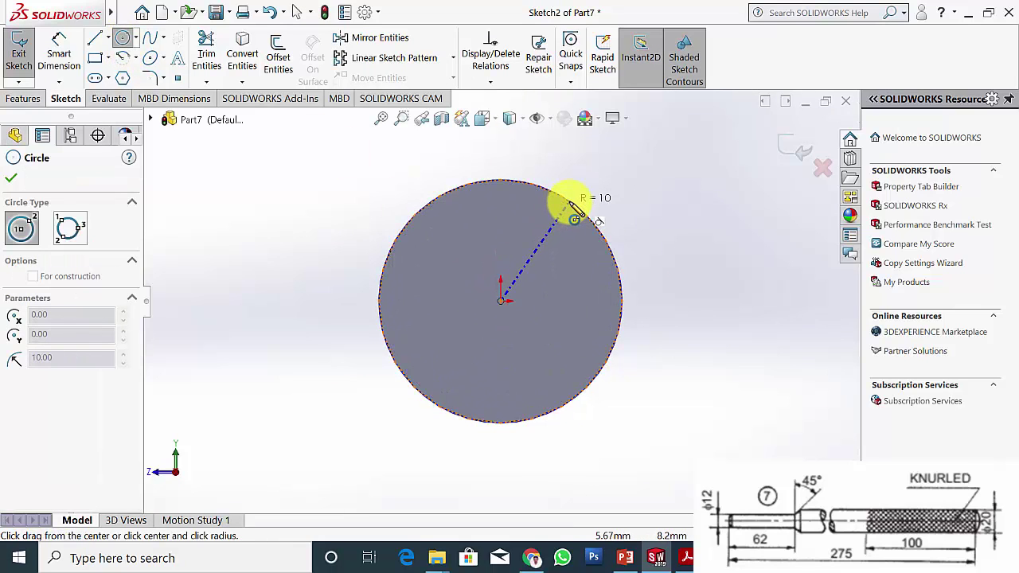
pyautogui.click(573, 213)
pyautogui.press('Escape')
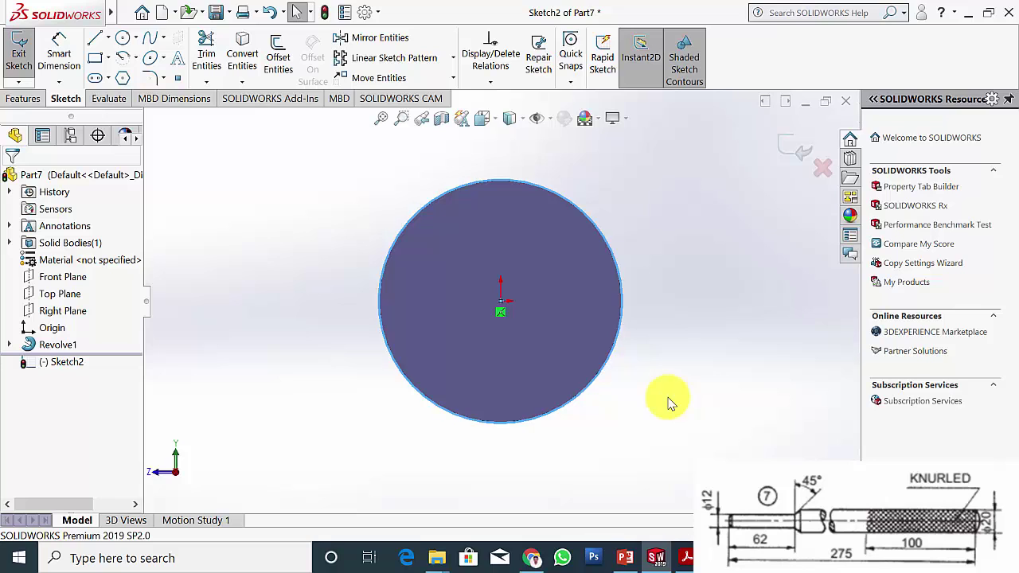
pyautogui.click(574, 207)
pyautogui.press('Escape')
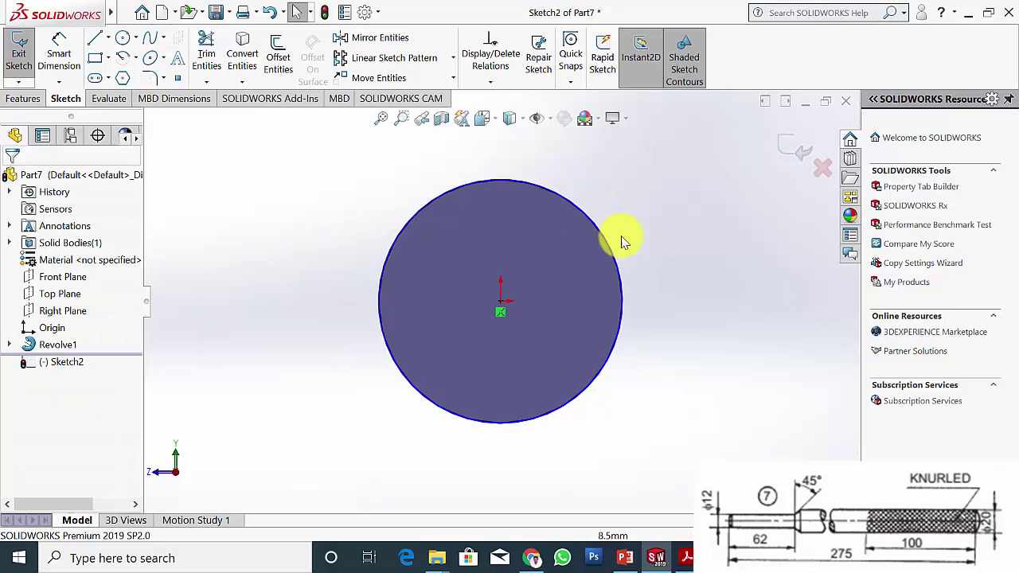
# Enlarge the circle to about 14 mm radius and make it coradial with the end face's circular edge.
pyautogui.moveTo(621, 201); pyautogui.dragTo(642, 194)
pyautogui.click(645, 206)
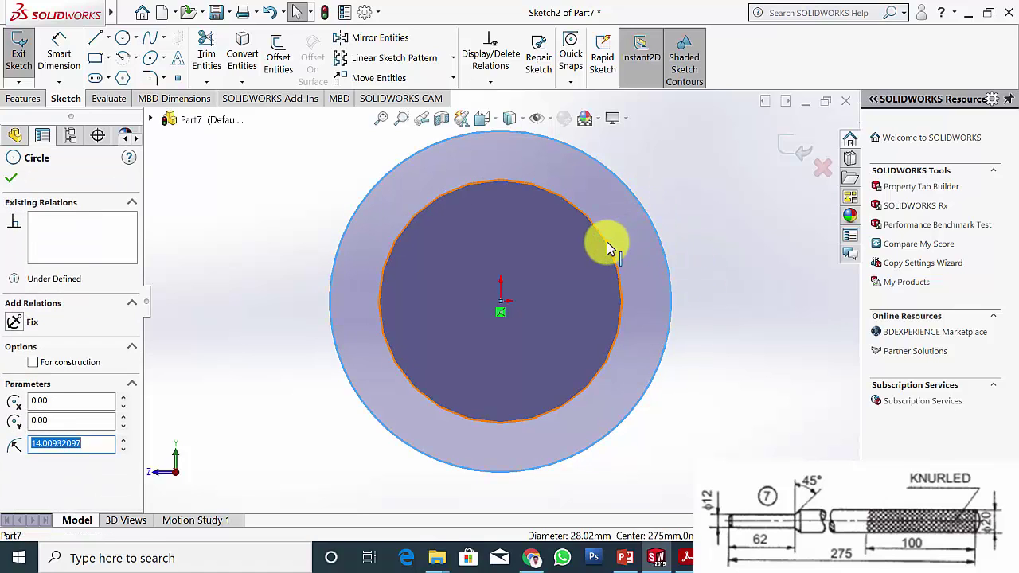
pyautogui.keyDown('ctrl'); pyautogui.click(606, 241); pyautogui.keyUp('ctrl')
pyautogui.click(14, 386)
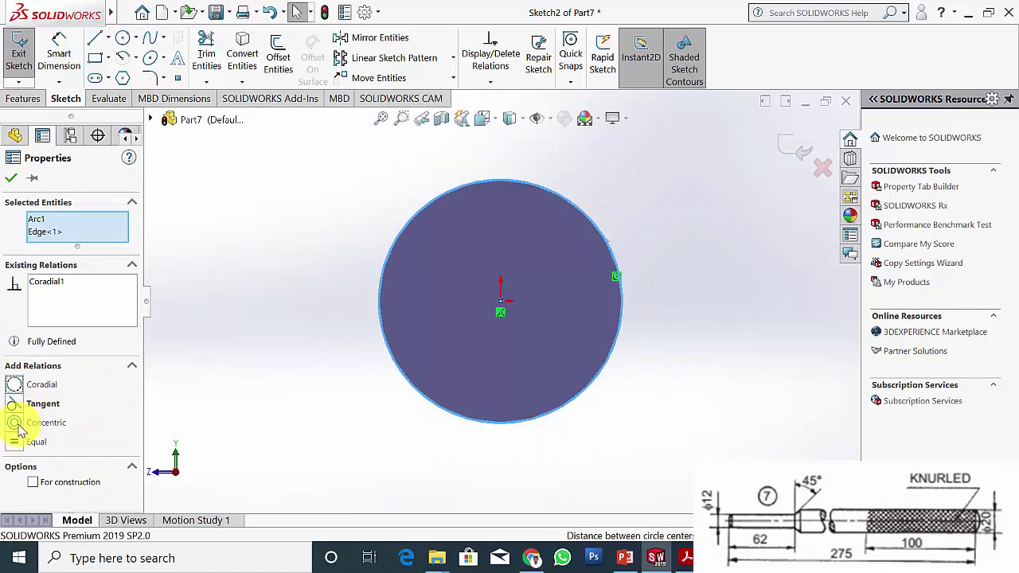
pyautogui.click(10, 176)
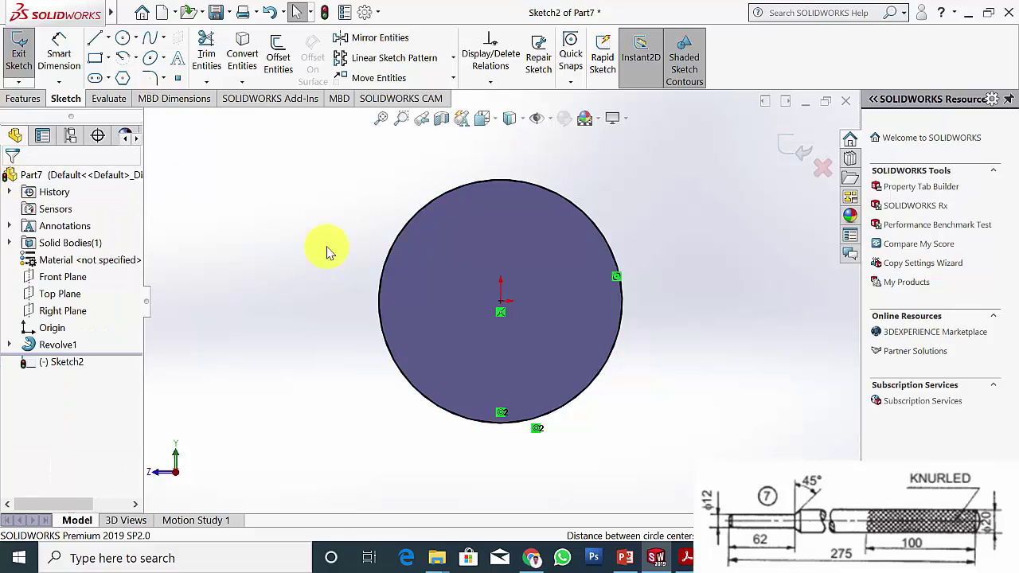
# Create a reversed, counterclockwise helix from the circle with 100 mm constant pitch, 1 revolution and 0° start angle.
pyautogui.click(24, 98)
pyautogui.click(633, 55)
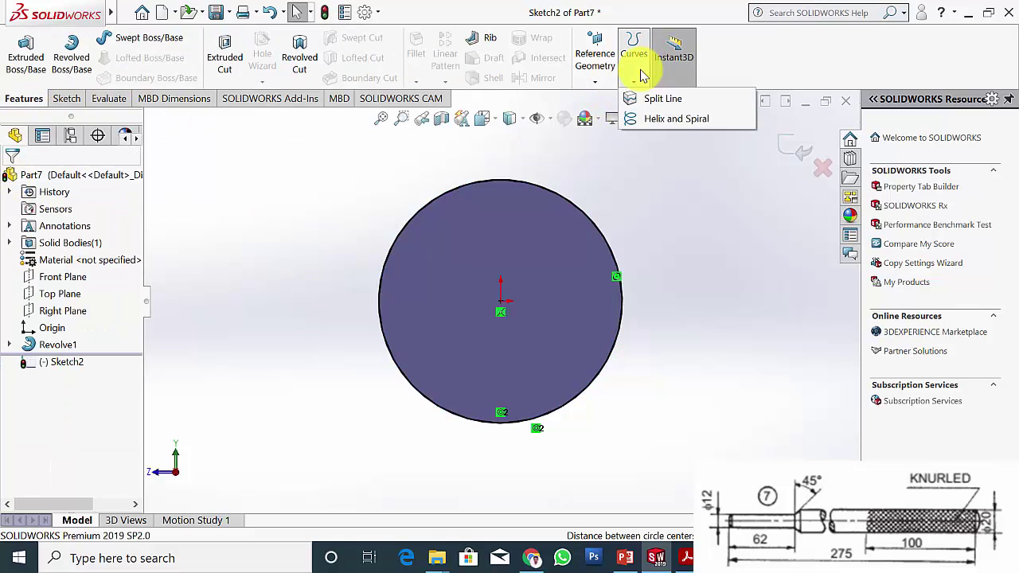
pyautogui.click(661, 117)
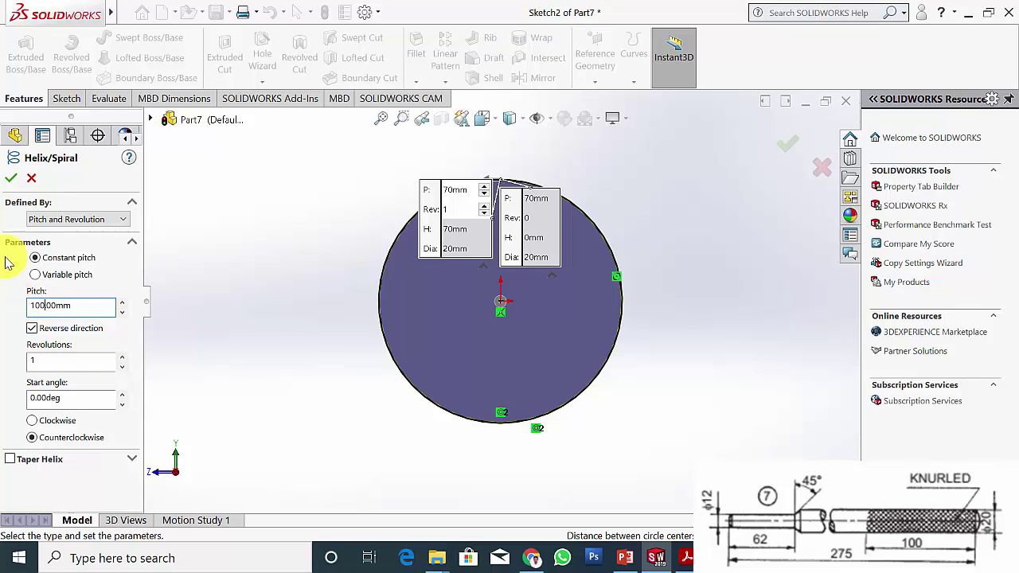
pyautogui.click(12, 180)
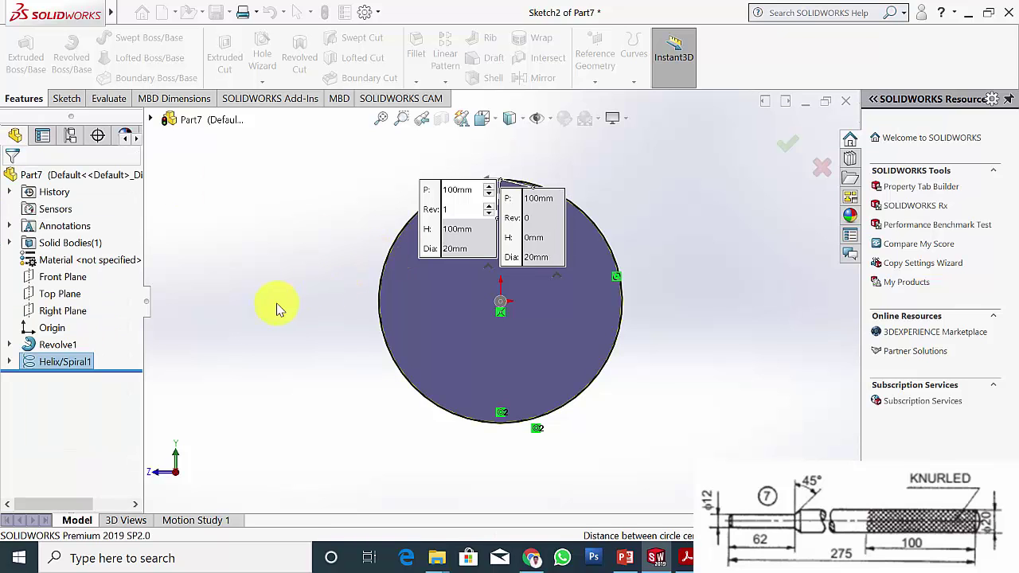
# On the flat face at the bar's wide end, sketch a centre rectangle about 3.25 by 2.3 mm, outside the circular edge.
pyautogui.moveTo(365, 299); pyautogui.dragTo(424, 324, button='middle')
pyautogui.click(700, 326)
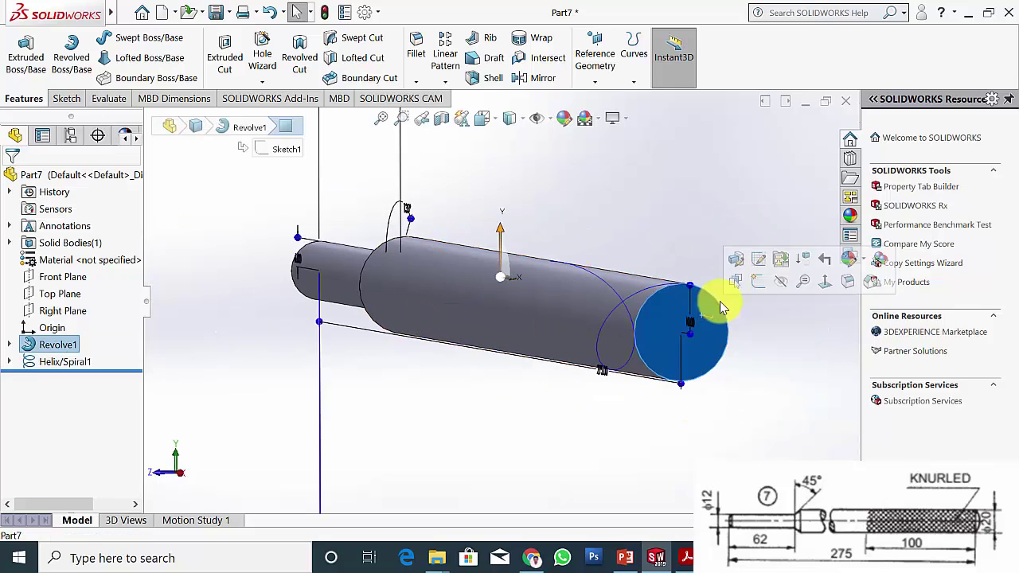
pyautogui.click(778, 390)
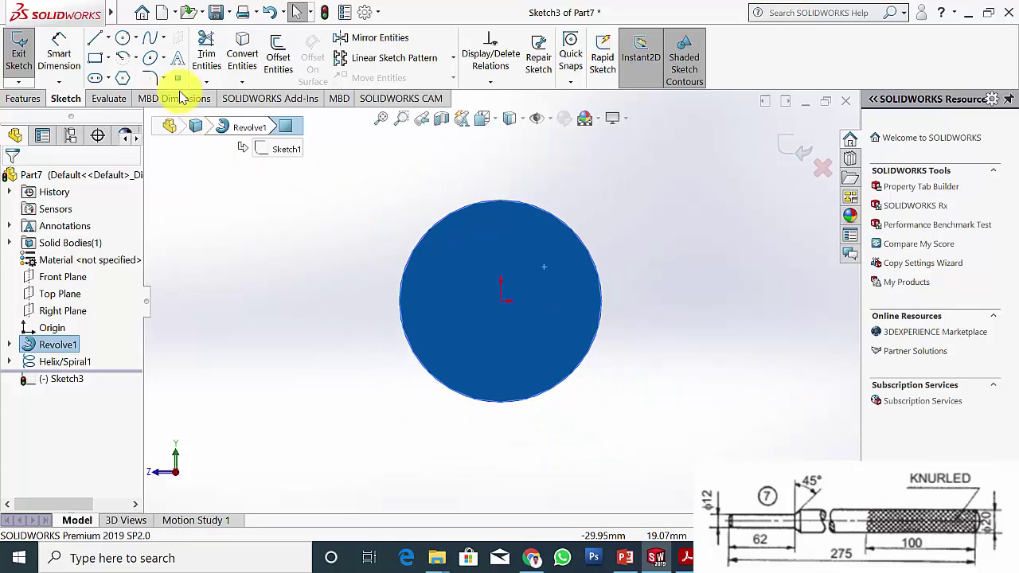
pyautogui.click(111, 60)
pyautogui.click(127, 97)
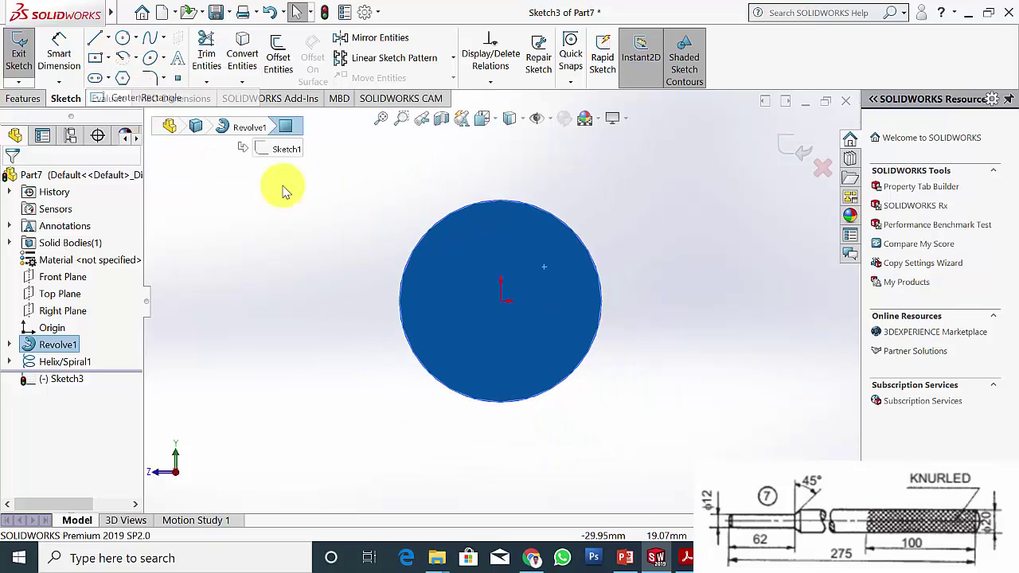
pyautogui.click(364, 225)
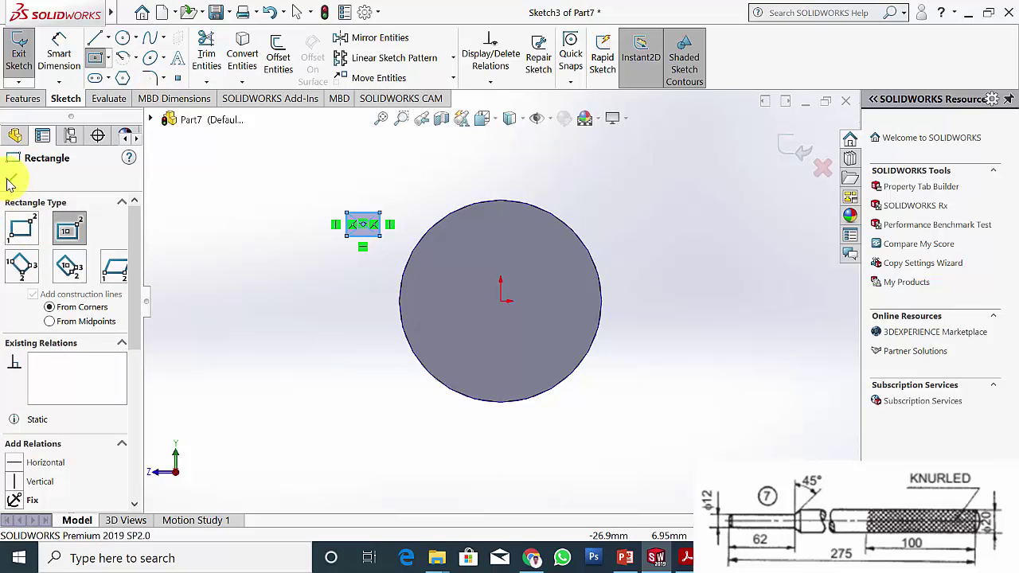
pyautogui.click(11, 178)
# Dimension the rectangle's width and height to 1 mm each.
pyautogui.click(59, 50)
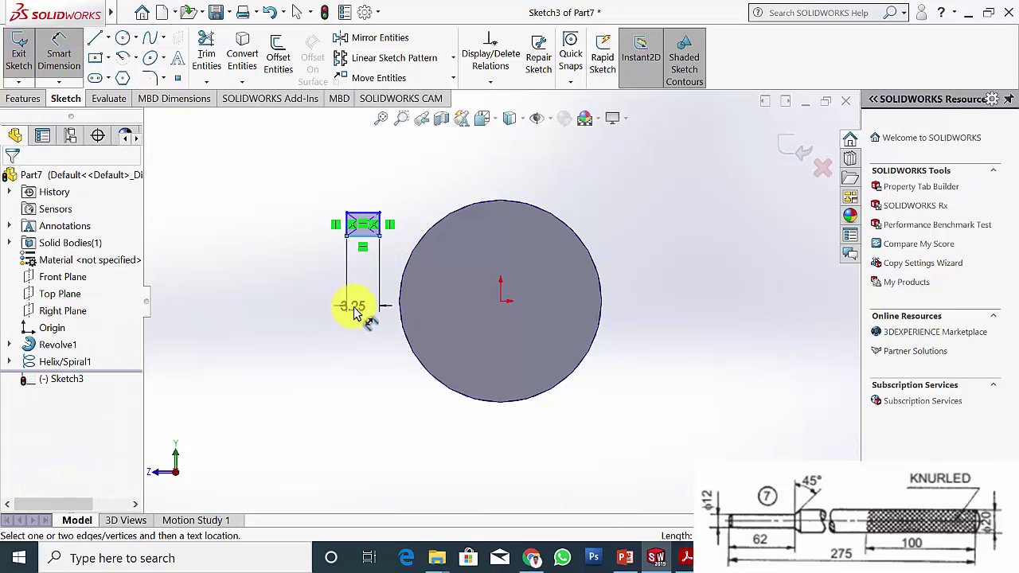
pyautogui.click(355, 306)
pyautogui.write('1')
pyautogui.press('Return')
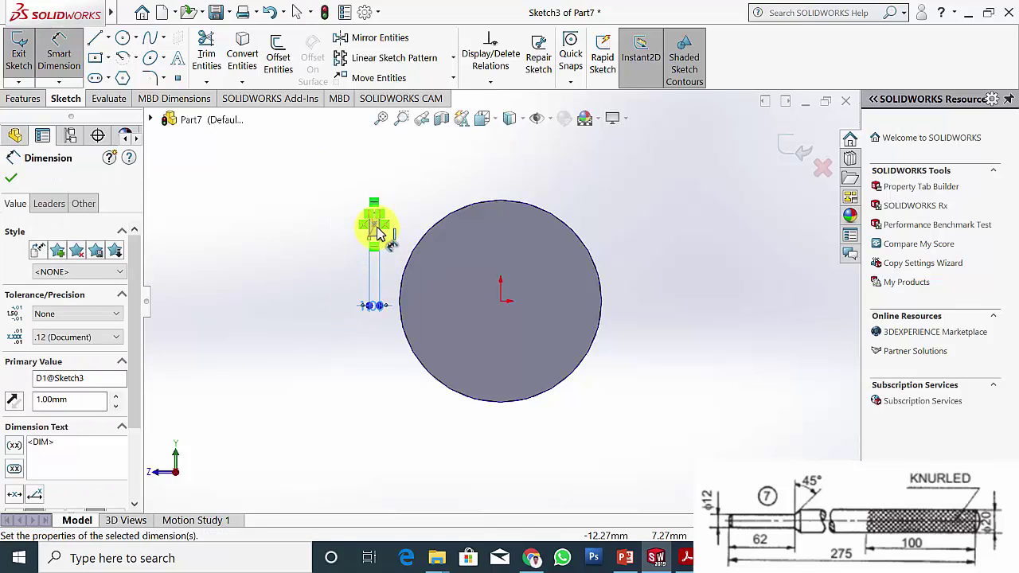
pyautogui.click(380, 231)
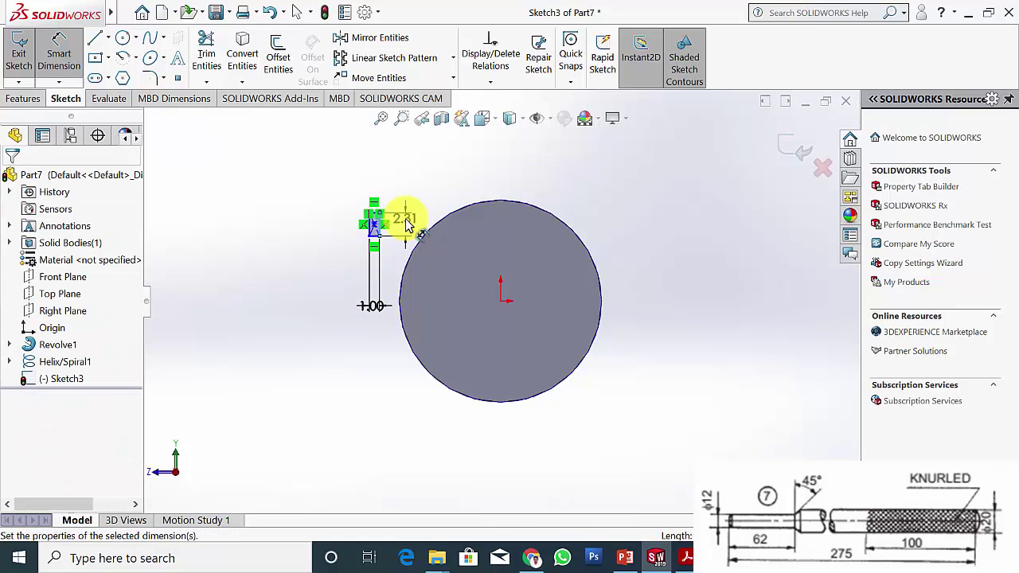
pyautogui.click(406, 225)
pyautogui.write('1')
pyautogui.press('Return')
pyautogui.click(11, 178)
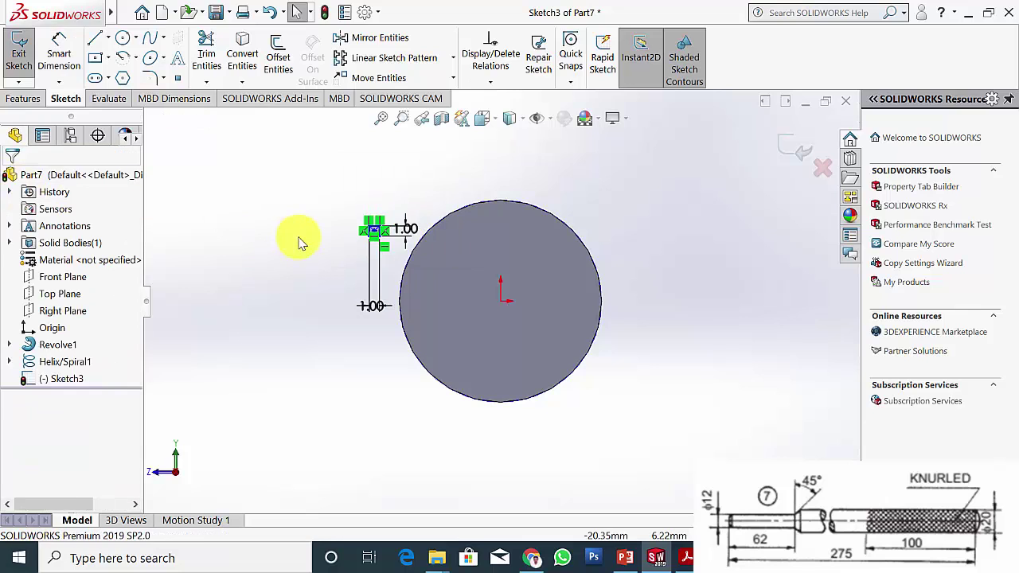
# Add a pierce relation between the square's centre point and the helix curve.
pyautogui.scroll(-1, 466, 287)
pyautogui.moveTo(371, 254); pyautogui.dragTo(375, 258, button='middle')
pyautogui.hotkey('ctrl', '8')
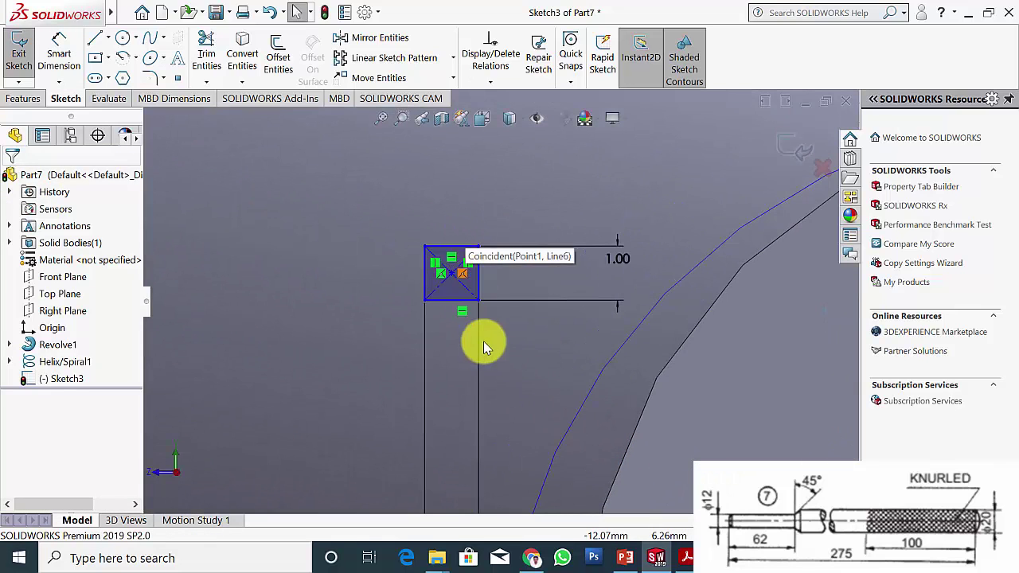
pyautogui.click(452, 275)
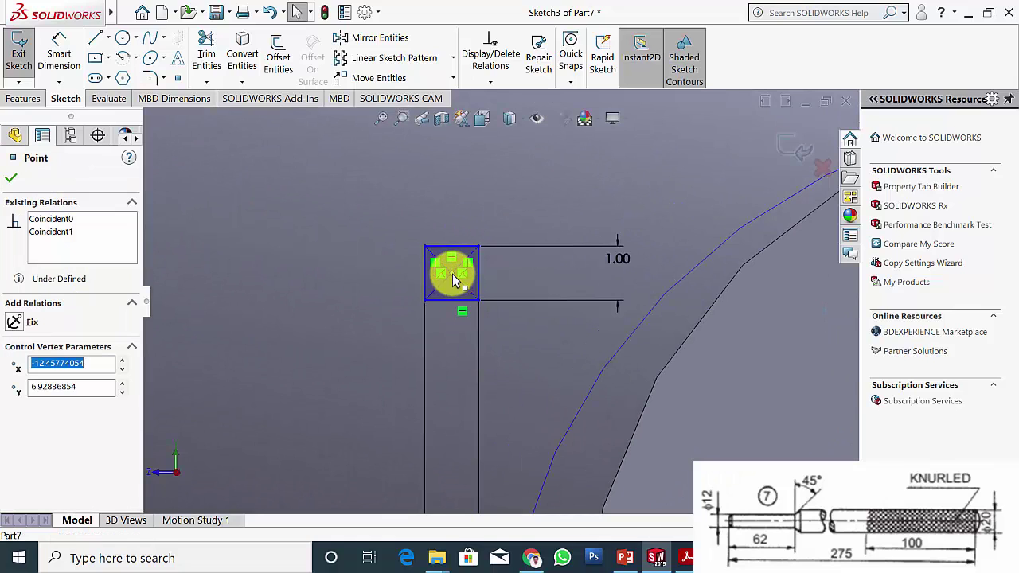
pyautogui.keyDown('ctrl'); pyautogui.click(615, 354); pyautogui.keyUp('ctrl')
pyautogui.click(15, 384)
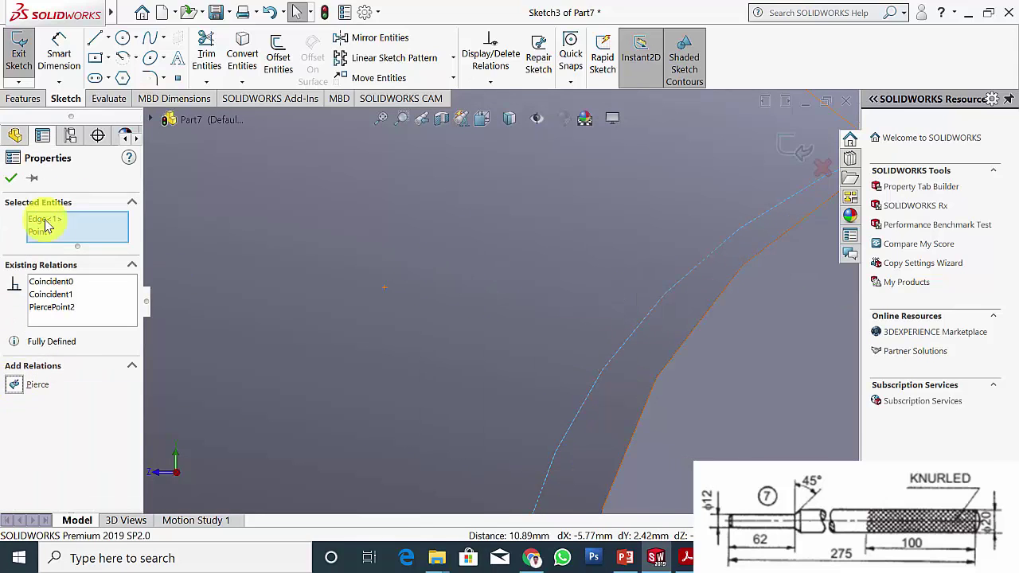
pyautogui.click(11, 178)
pyautogui.scroll(5, 539, 292)
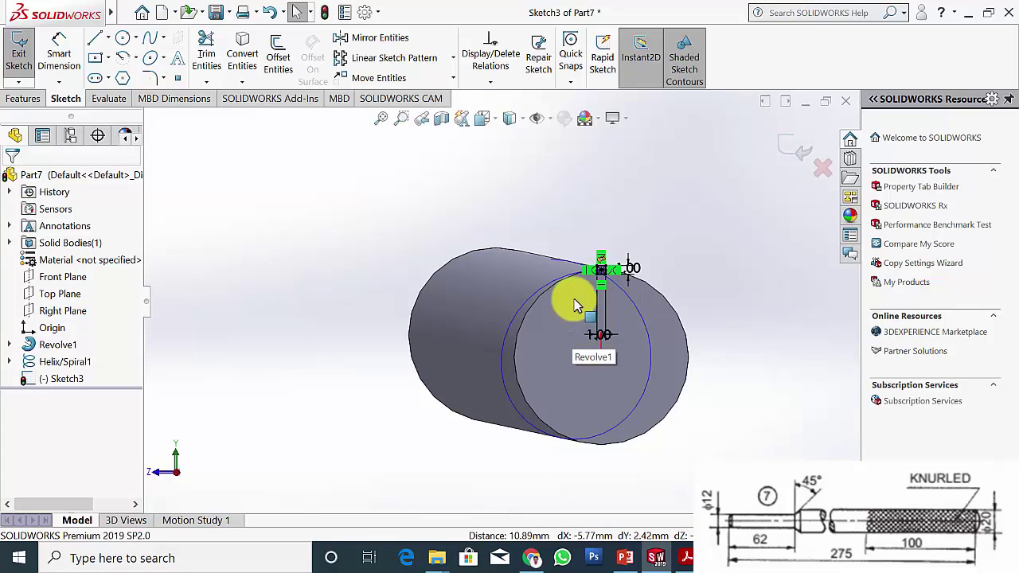
# Finish the square sketch and cut a groove by sweeping it along the helix.
pyautogui.click(20, 98)
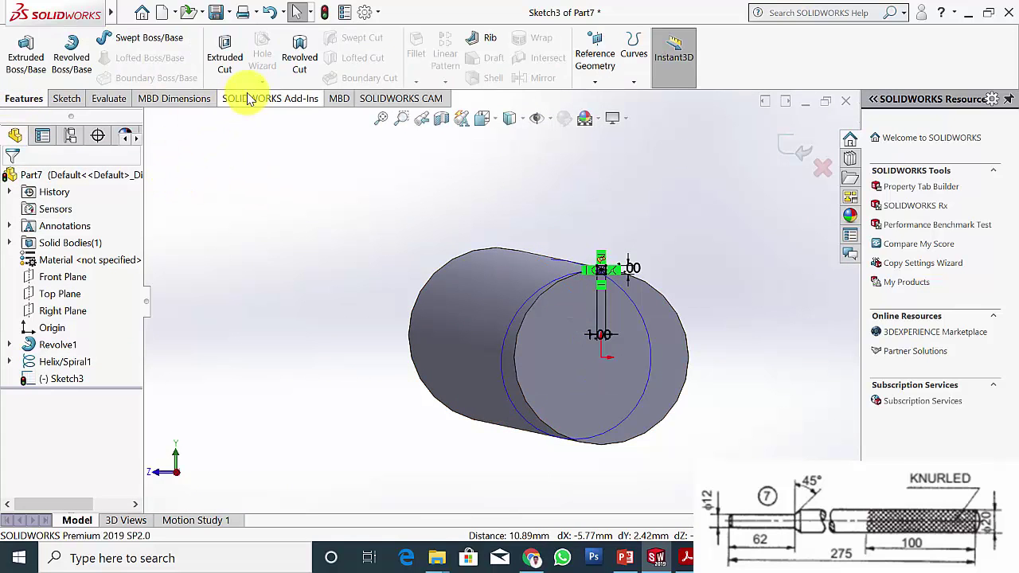
pyautogui.click(785, 147)
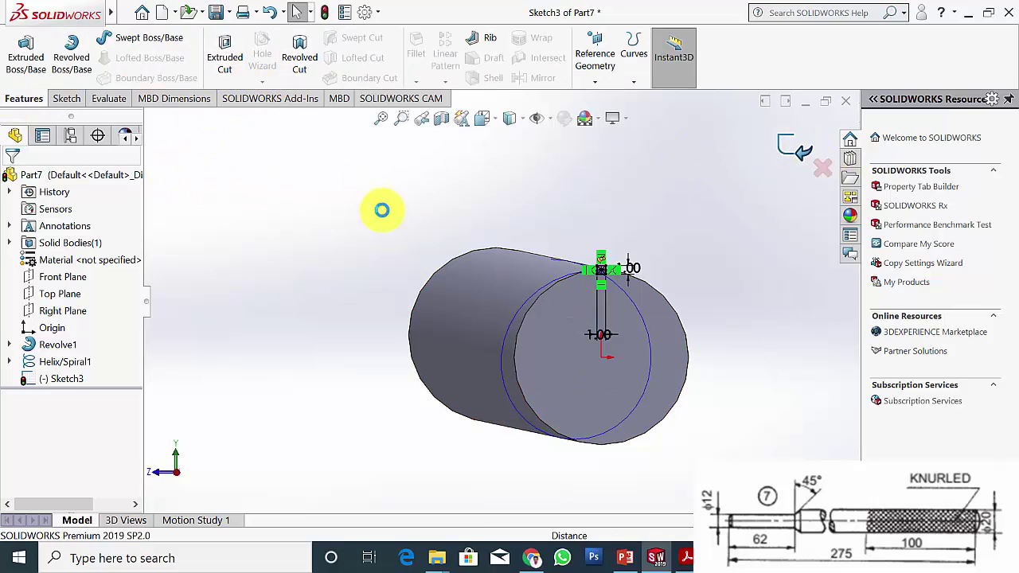
pyautogui.click(373, 42)
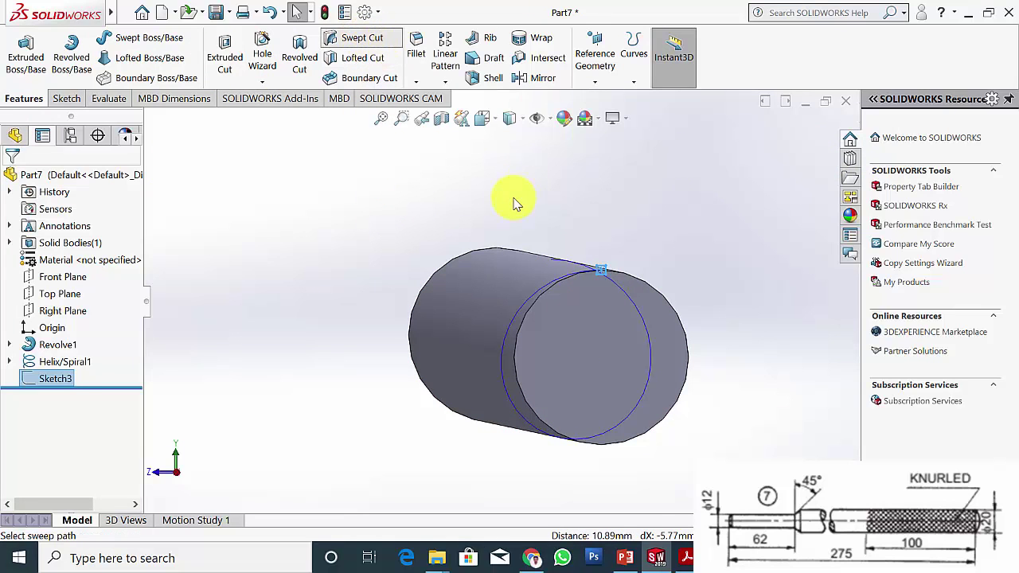
pyautogui.click(501, 352)
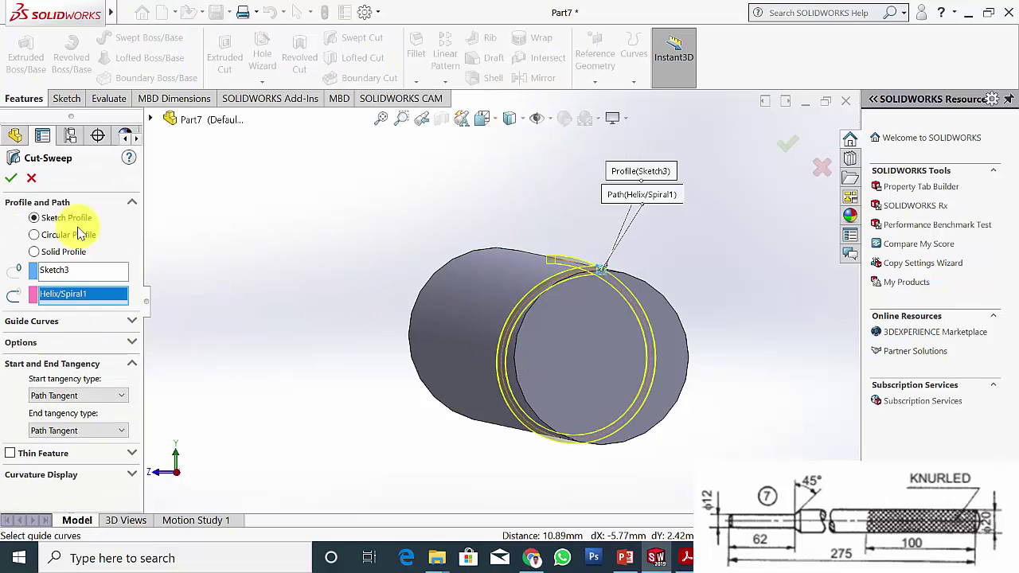
pyautogui.click(11, 178)
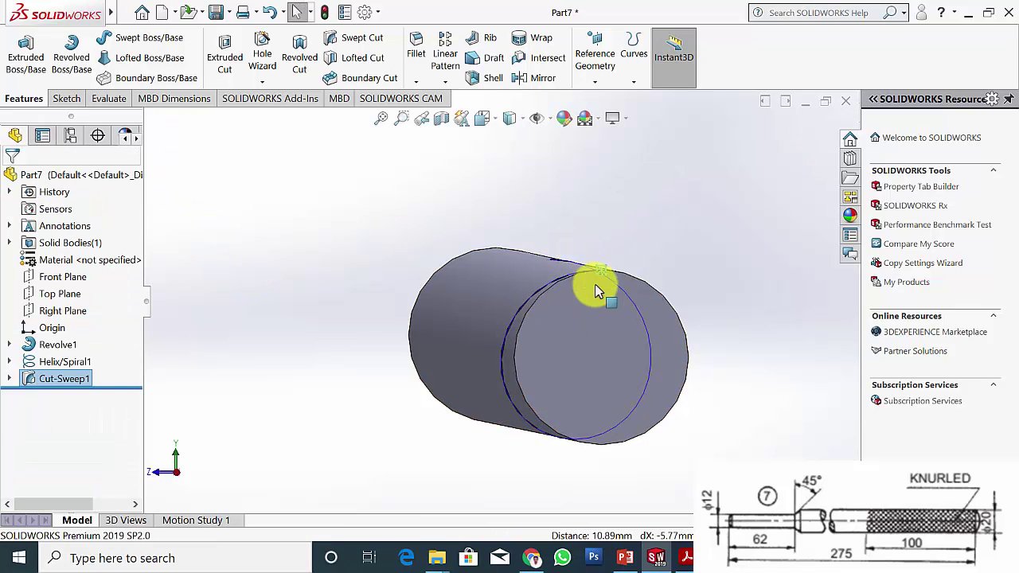
# Circular-pattern the swept cut around the bar's cylindrical face with 10 equally spaced instances over 360°.
pyautogui.click(446, 83)
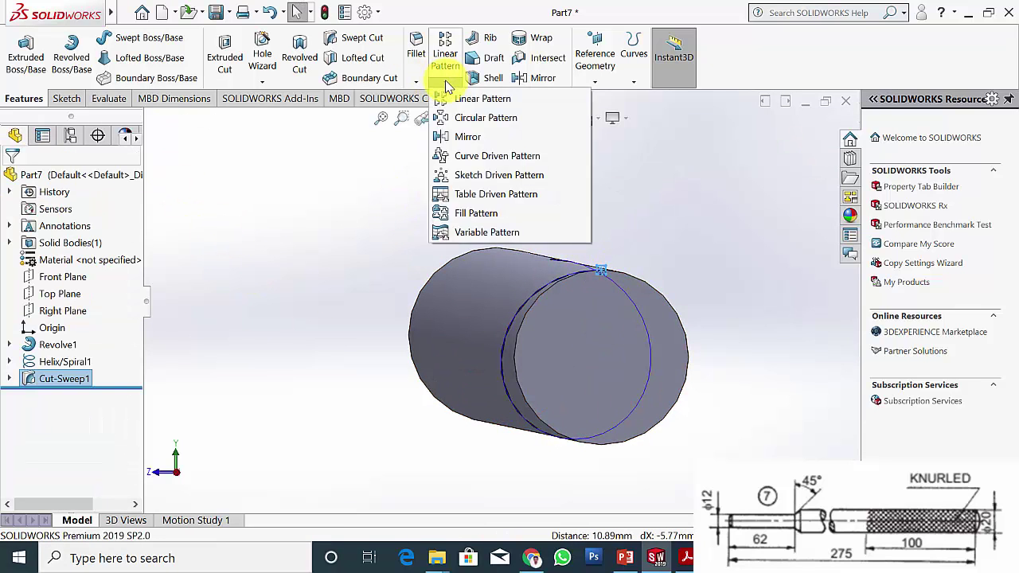
pyautogui.click(475, 118)
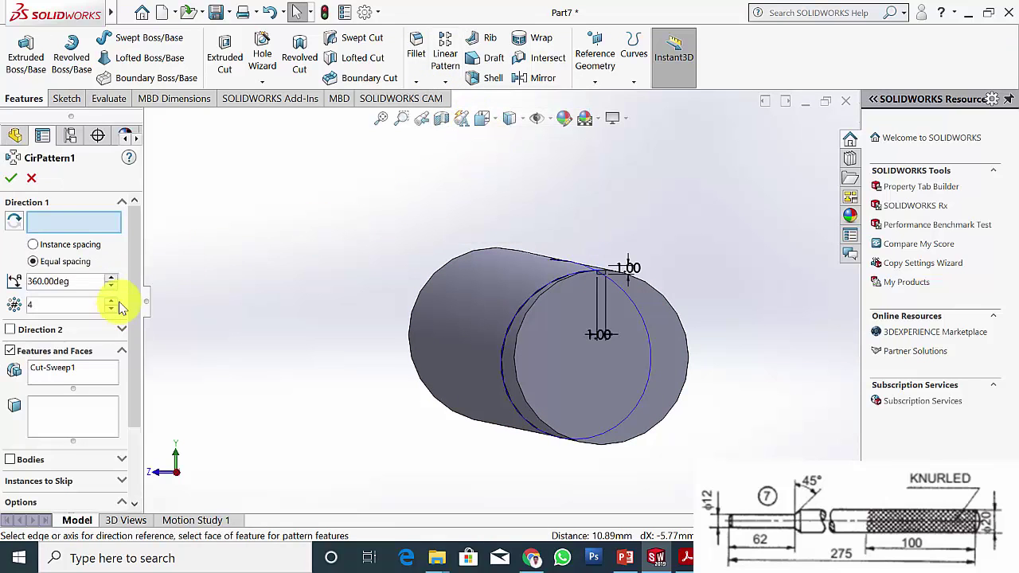
pyautogui.click(495, 330)
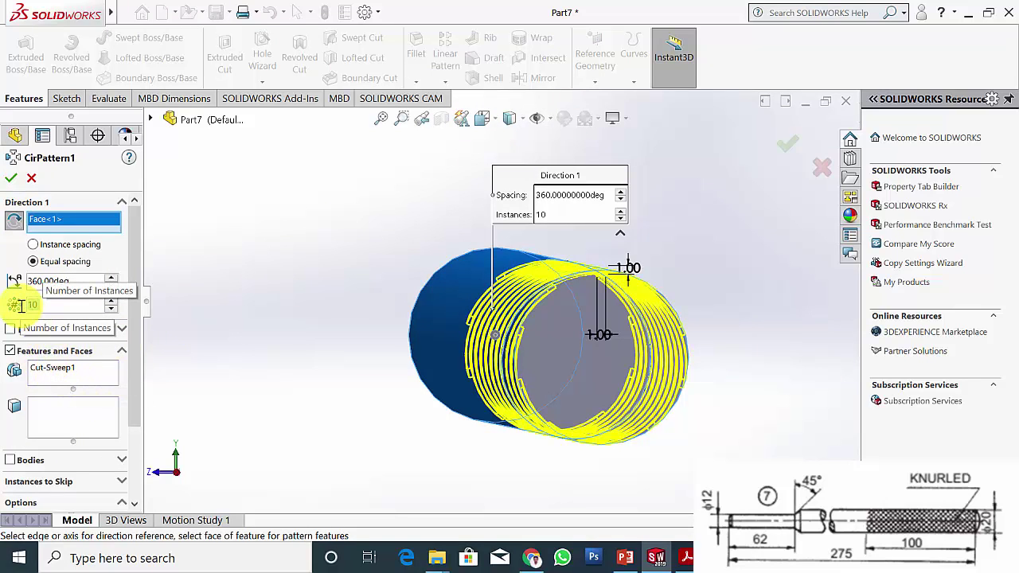
pyautogui.click(11, 179)
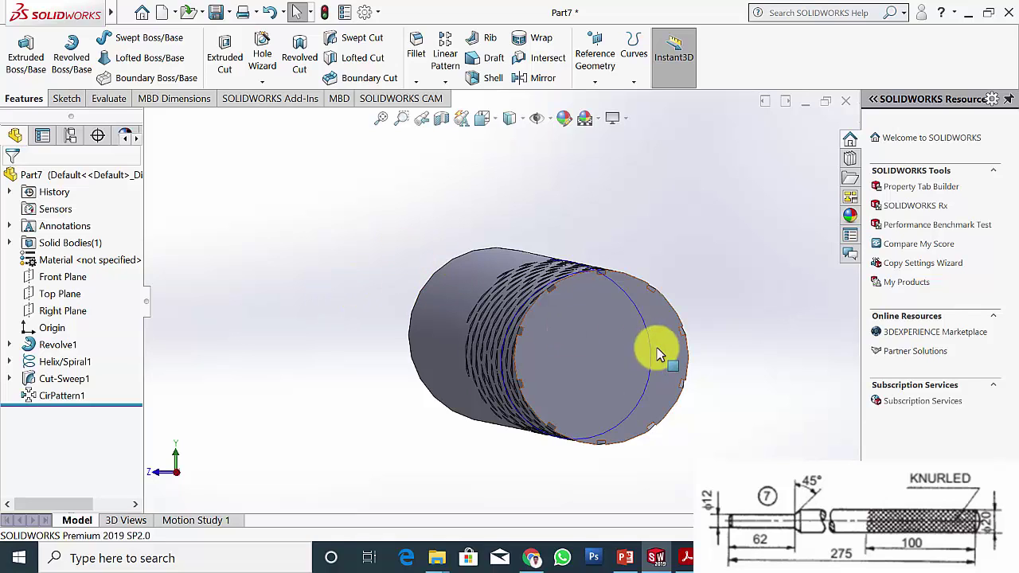
# On the bar's grooved end face, sketch a circle of about 11.5 mm radius centred on the origin.
pyautogui.click(621, 335)
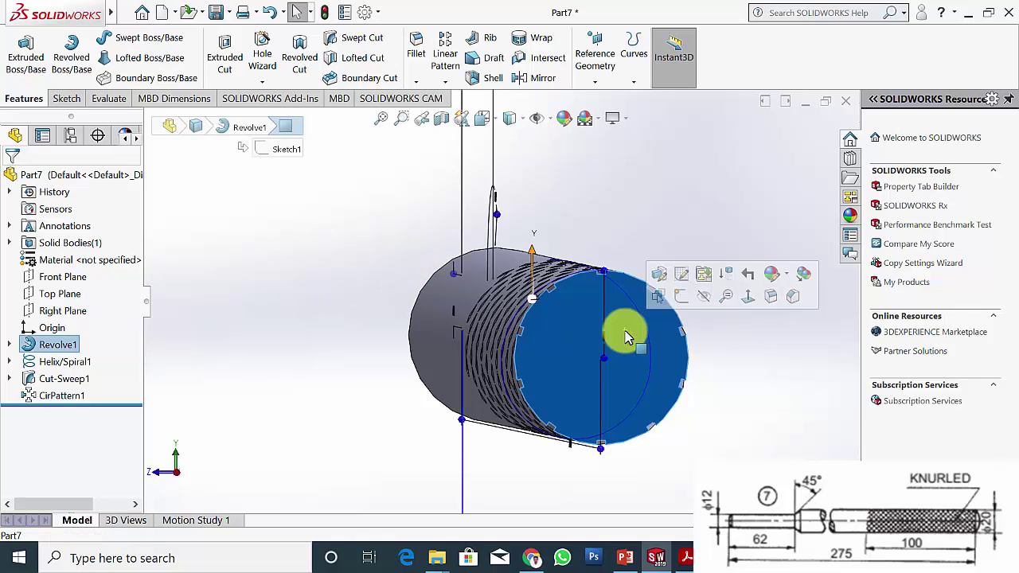
pyautogui.click(683, 300)
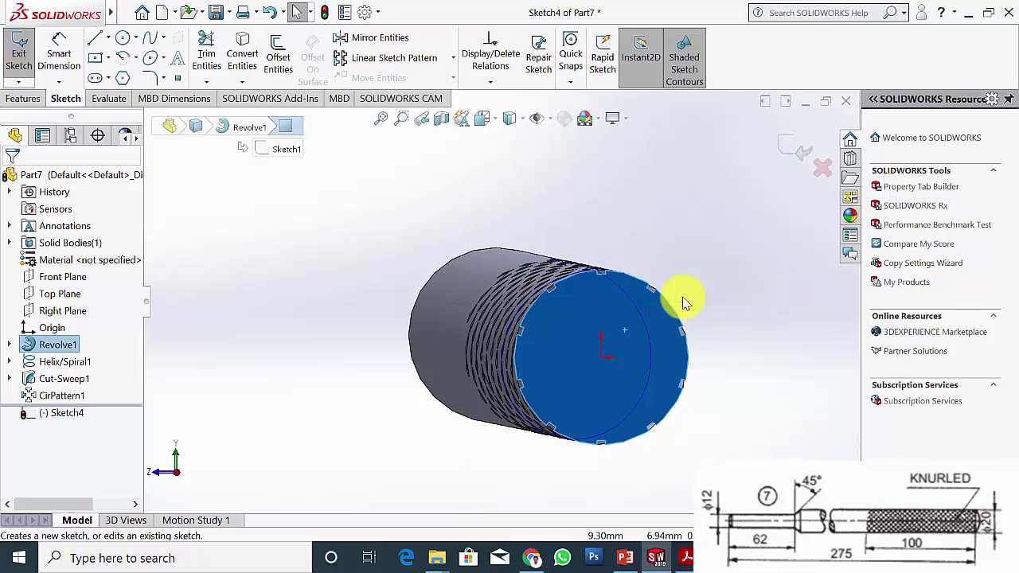
pyautogui.press('c')
pyautogui.click(500, 300)
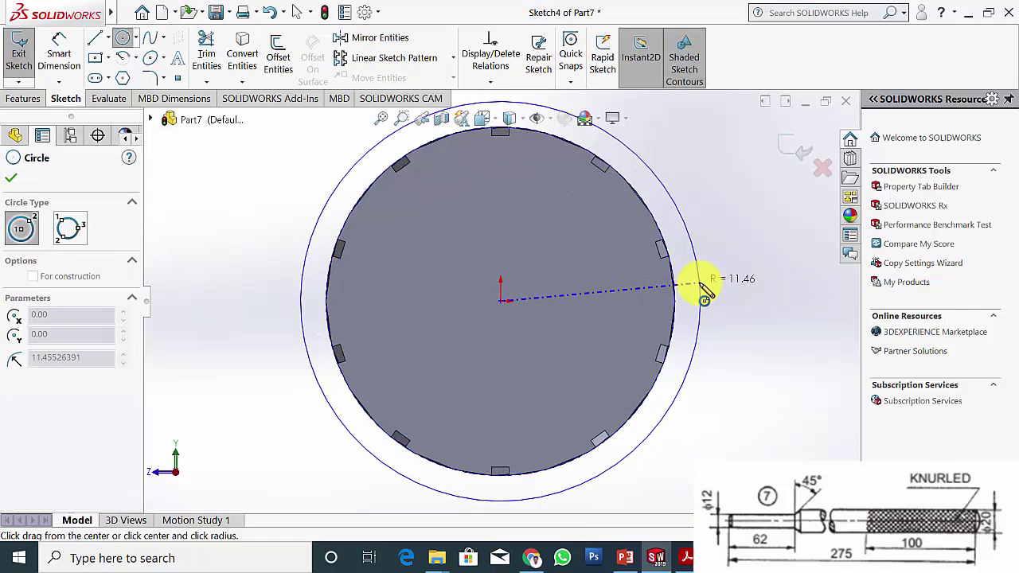
pyautogui.click(697, 279)
pyautogui.click(11, 178)
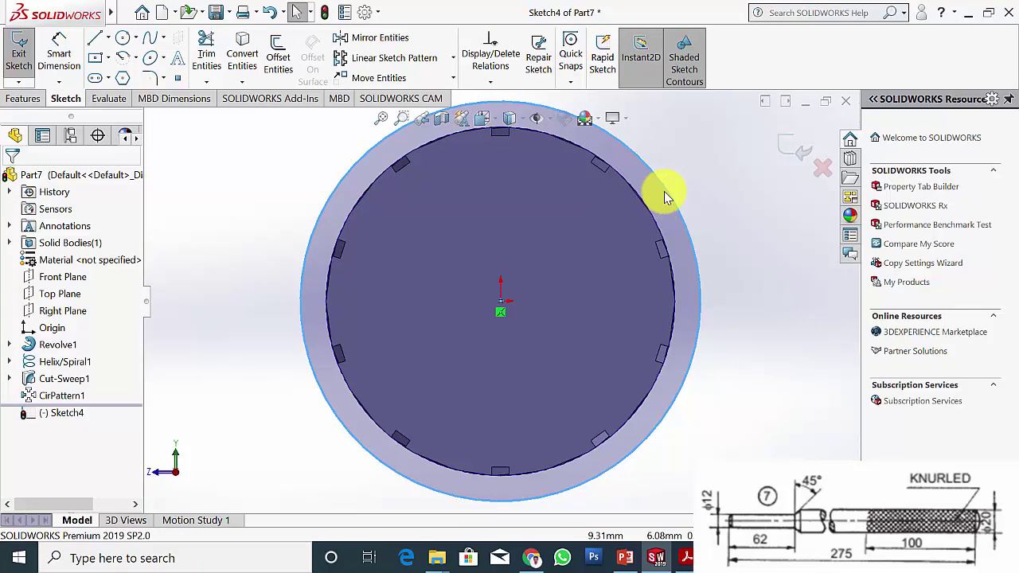
pyautogui.keyDown('ctrl'); pyautogui.click(621, 177); pyautogui.keyUp('ctrl')
pyautogui.press('Escape')
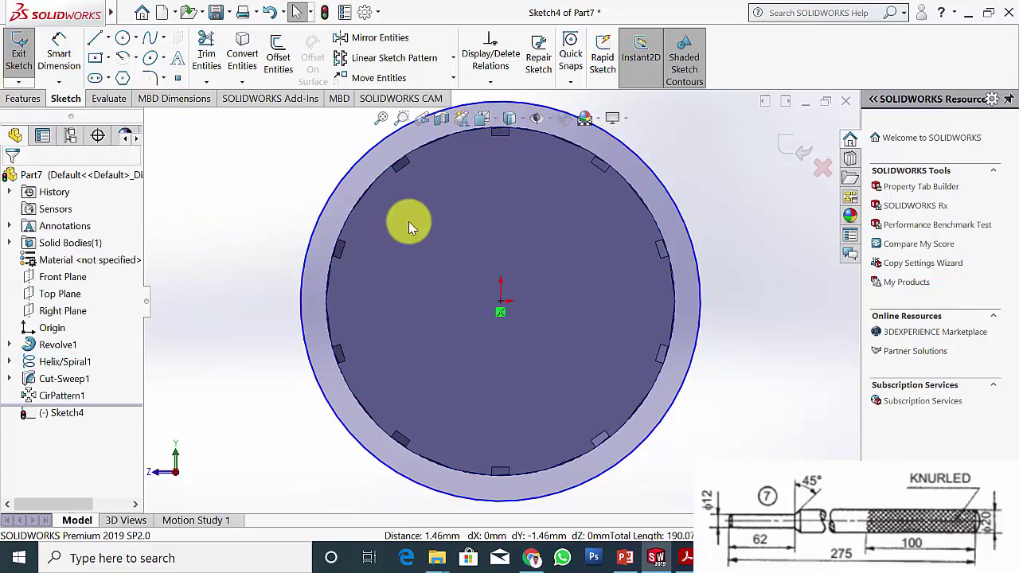
pyautogui.click(651, 175)
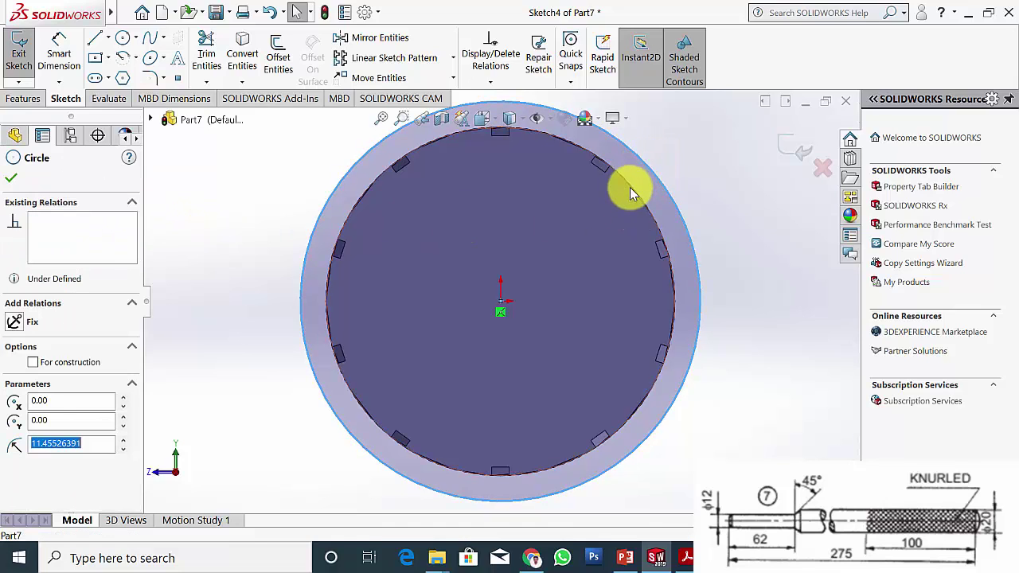
pyautogui.keyDown('ctrl'); pyautogui.click(581, 149); pyautogui.keyUp('ctrl')
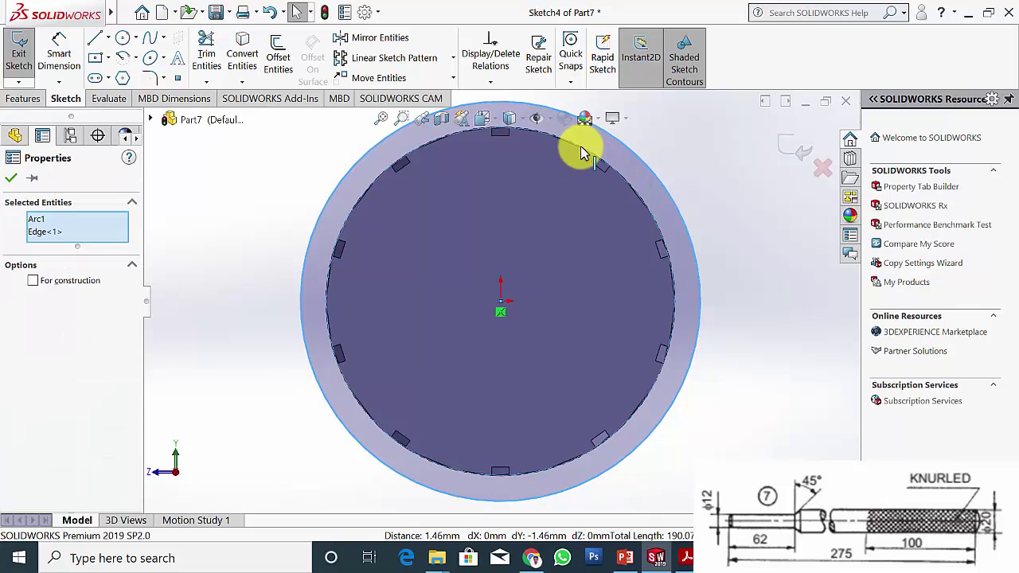
pyautogui.press('Escape')
# Make the new circle concentric and coradial with the end face's circular edge.
pyautogui.moveTo(339, 240); pyautogui.dragTo(346, 241, button='middle')
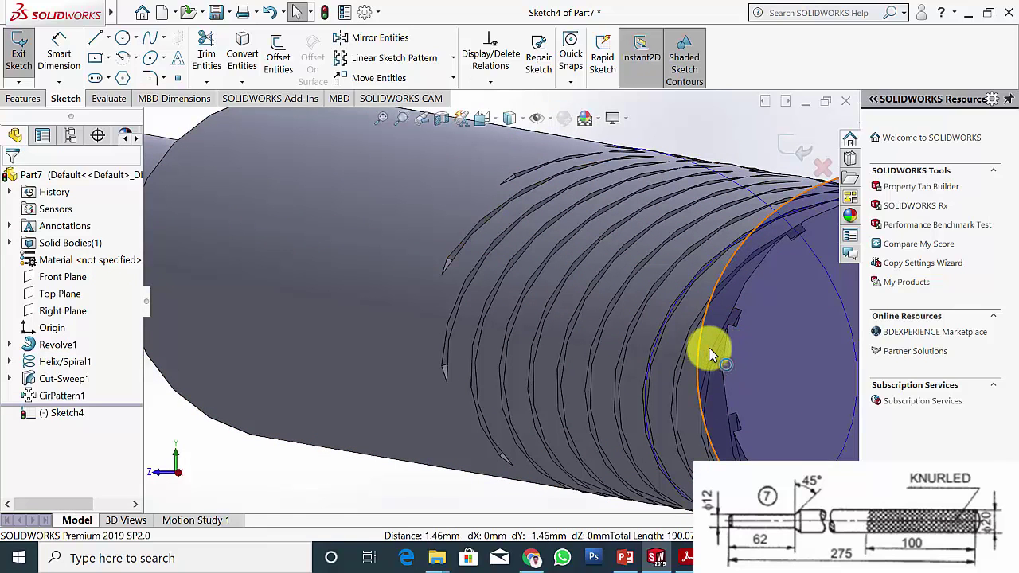
pyautogui.scroll(3, 710, 348)
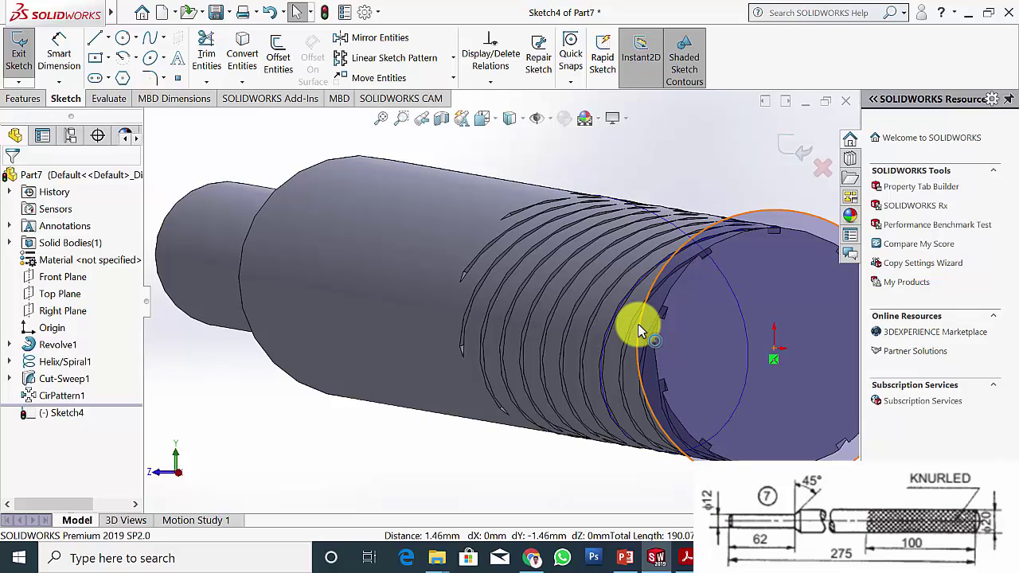
pyautogui.click(643, 331)
pyautogui.keyDown('ctrl'); pyautogui.click(655, 356); pyautogui.keyUp('ctrl')
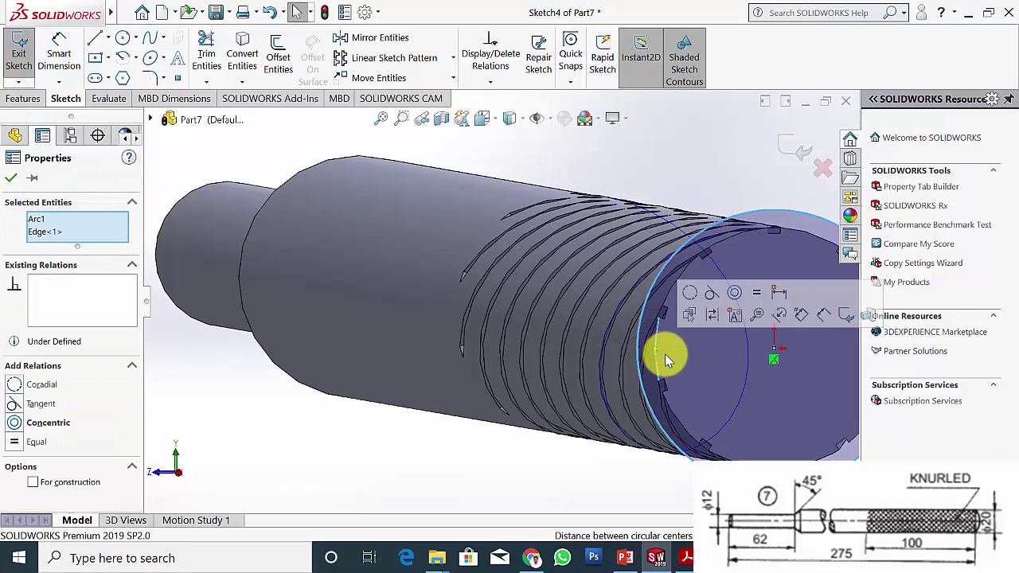
pyautogui.click(18, 424)
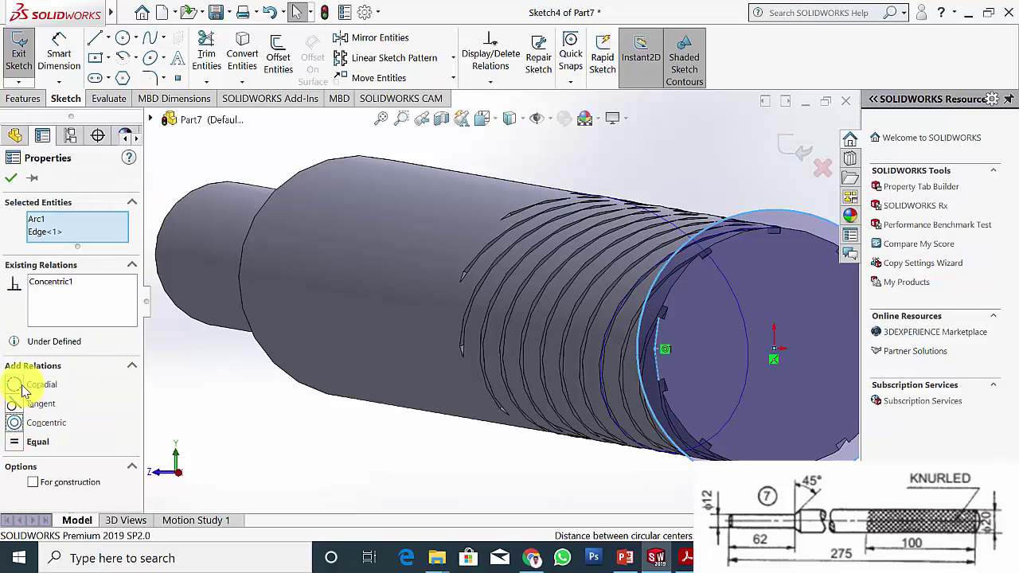
pyautogui.click(15, 385)
pyautogui.click(11, 177)
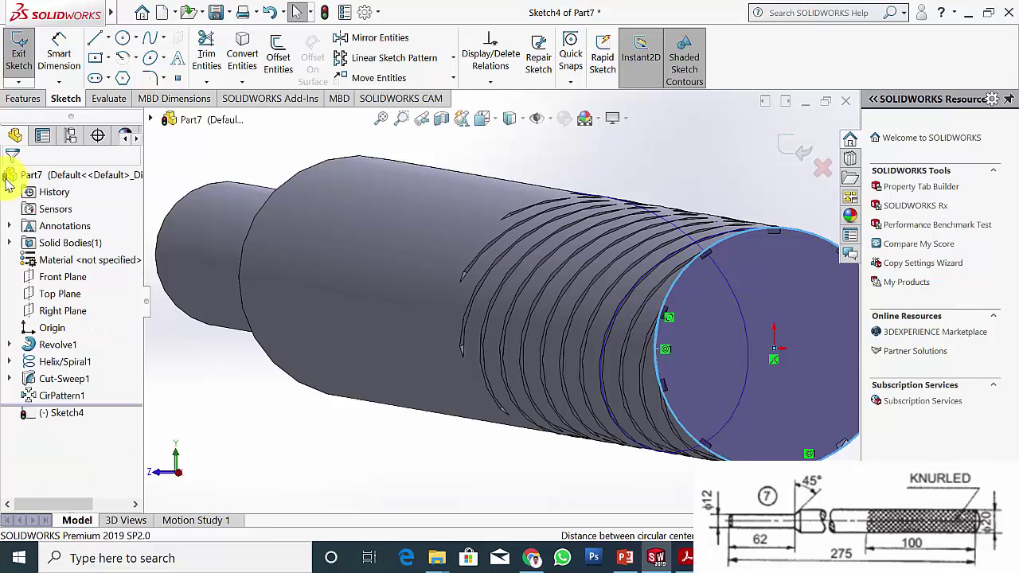
# Create a clockwise helix from the end-face circle with constant 100 mm pitch, 1 revolution, 0° start angle and reversed direction.
pyautogui.click(23, 98)
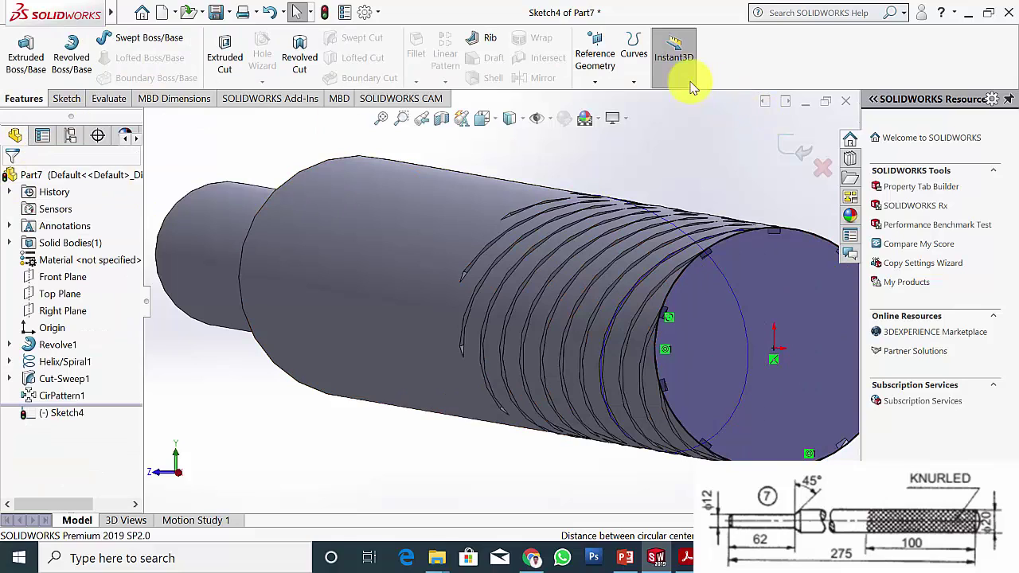
pyautogui.click(634, 54)
pyautogui.click(669, 117)
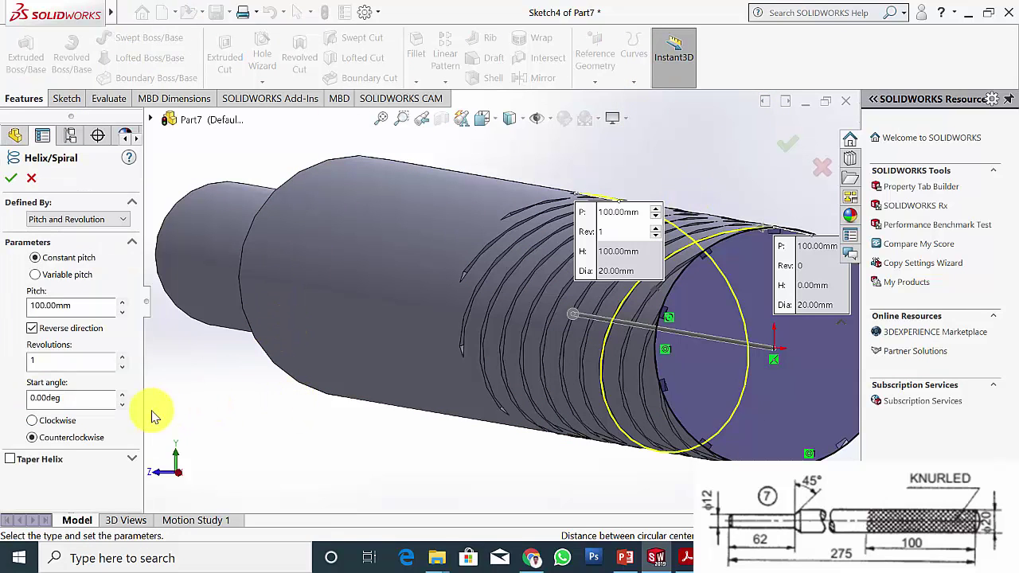
pyautogui.click(66, 423)
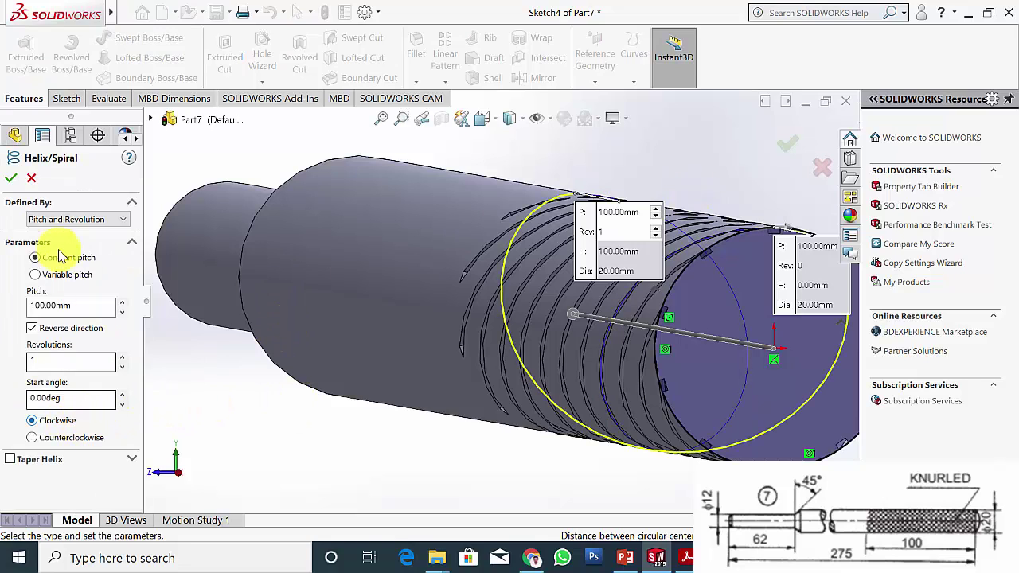
pyautogui.click(12, 180)
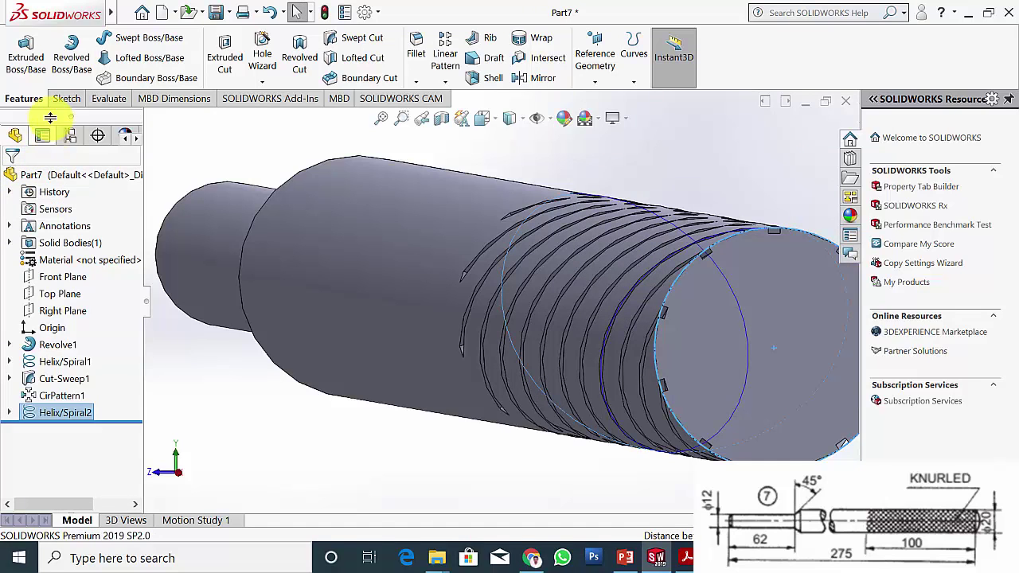
# Start a sketch on the bar's grooved end face and draw a centre rectangle about 0.91 by 0.79 mm outside its circular edge.
pyautogui.click(830, 316)
pyautogui.click(846, 245)
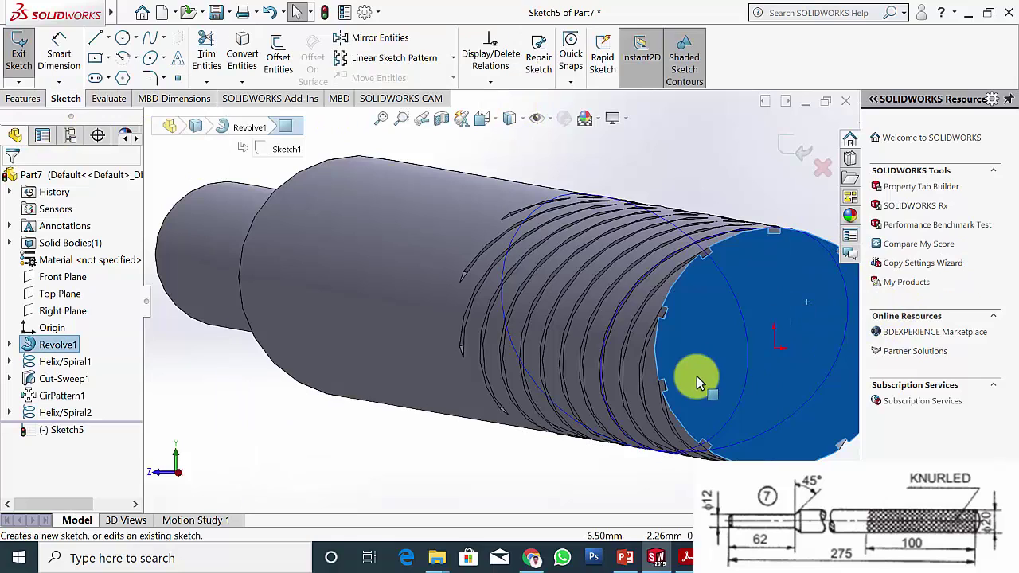
pyautogui.click(96, 62)
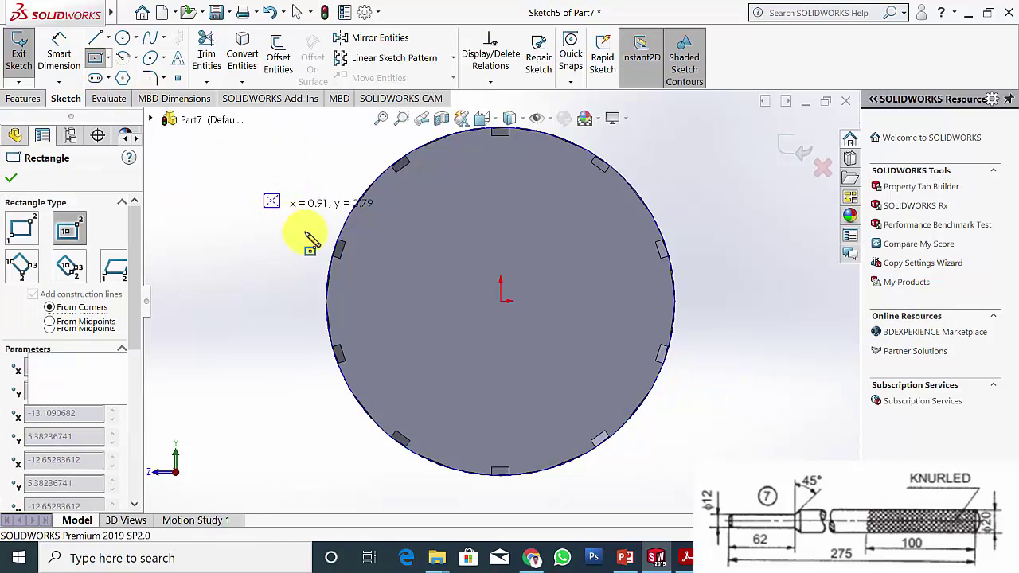
pyautogui.press('Escape')
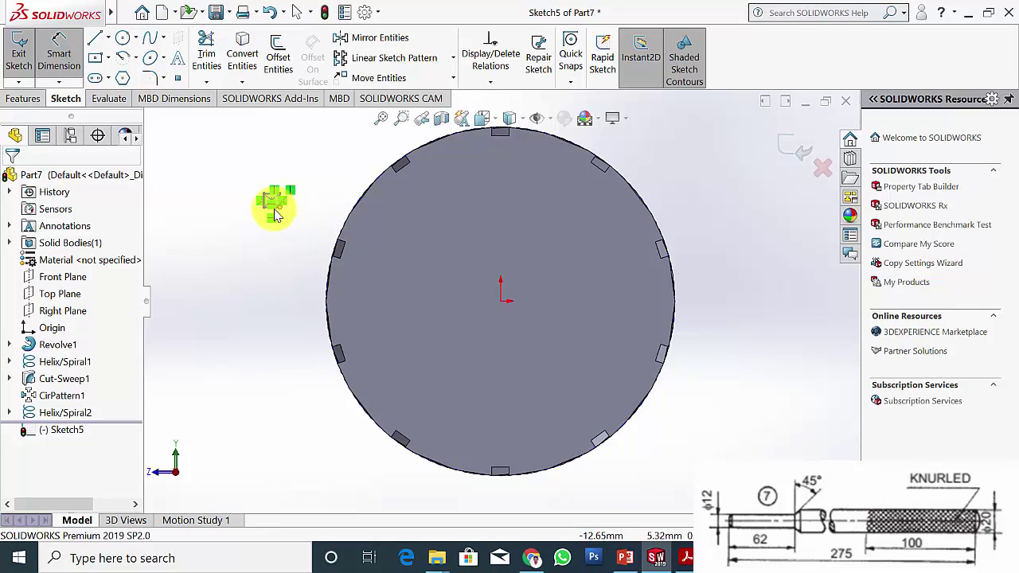
# Dimension the small rectangle's width and height to 1 mm each.
pyautogui.scroll(-5, 279, 208)
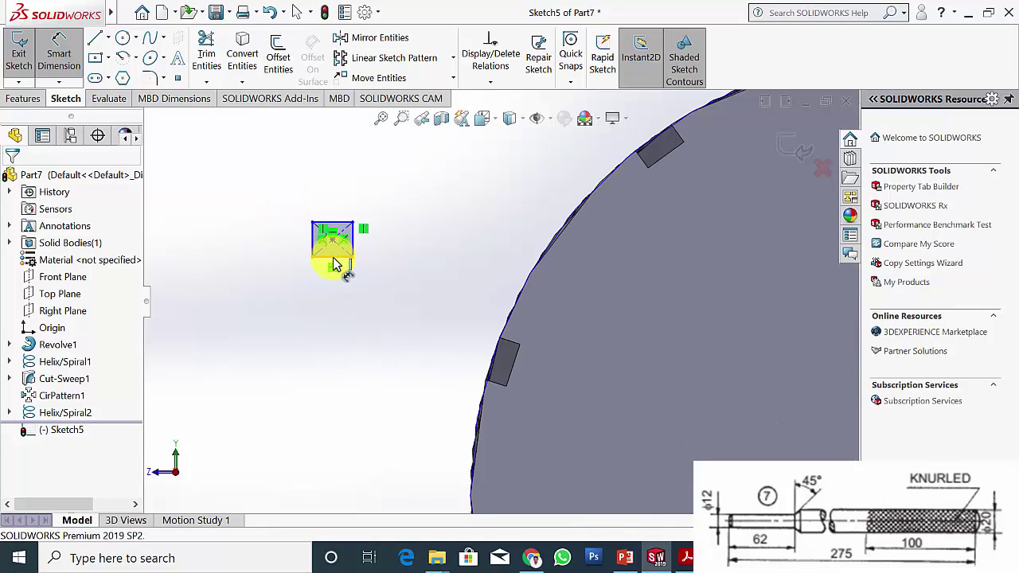
pyautogui.click(329, 319)
pyautogui.write('1')
pyautogui.press('Return')
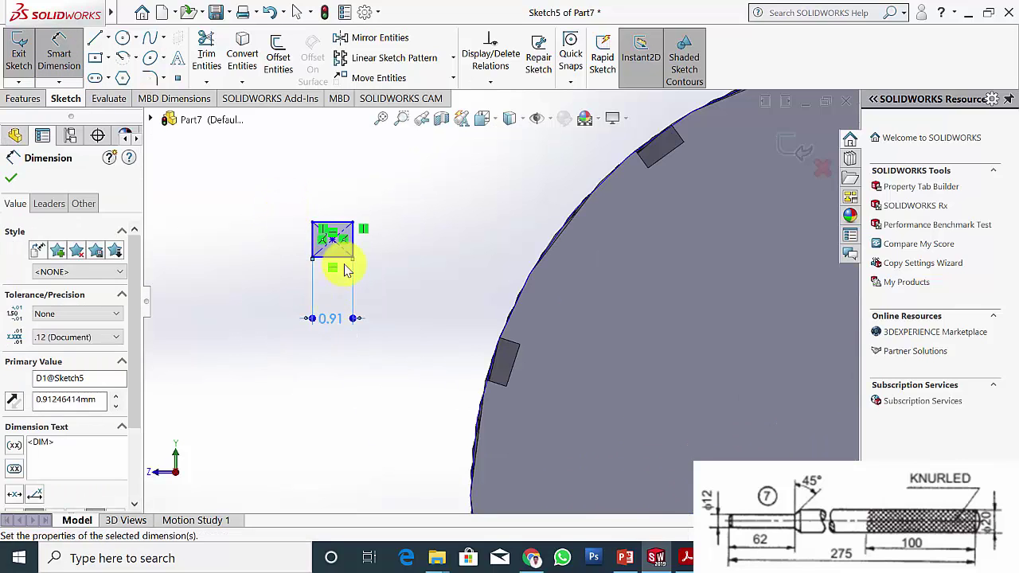
pyautogui.click(355, 251)
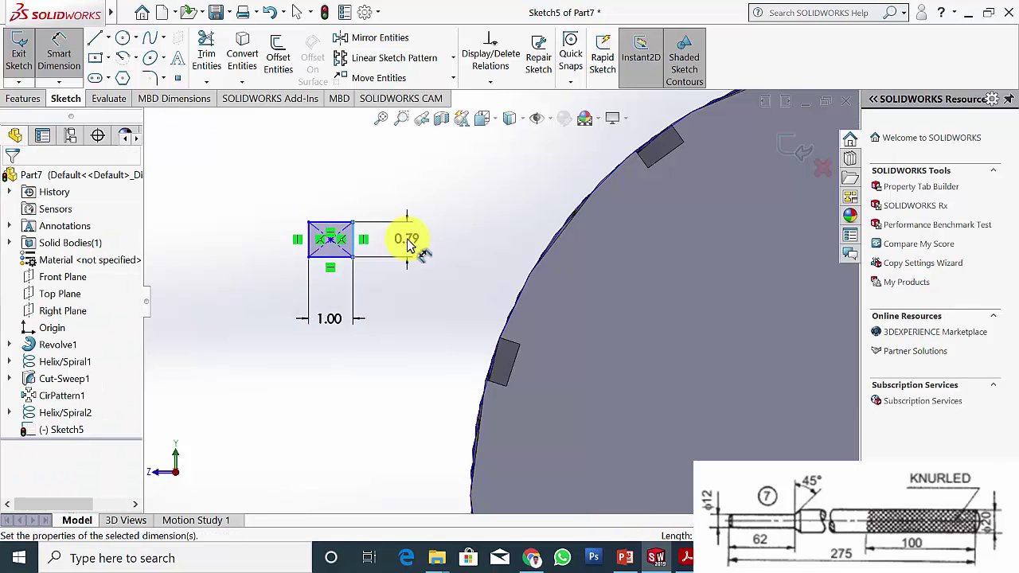
pyautogui.click(409, 239)
pyautogui.write('1')
pyautogui.press('Return')
pyautogui.press('Escape')
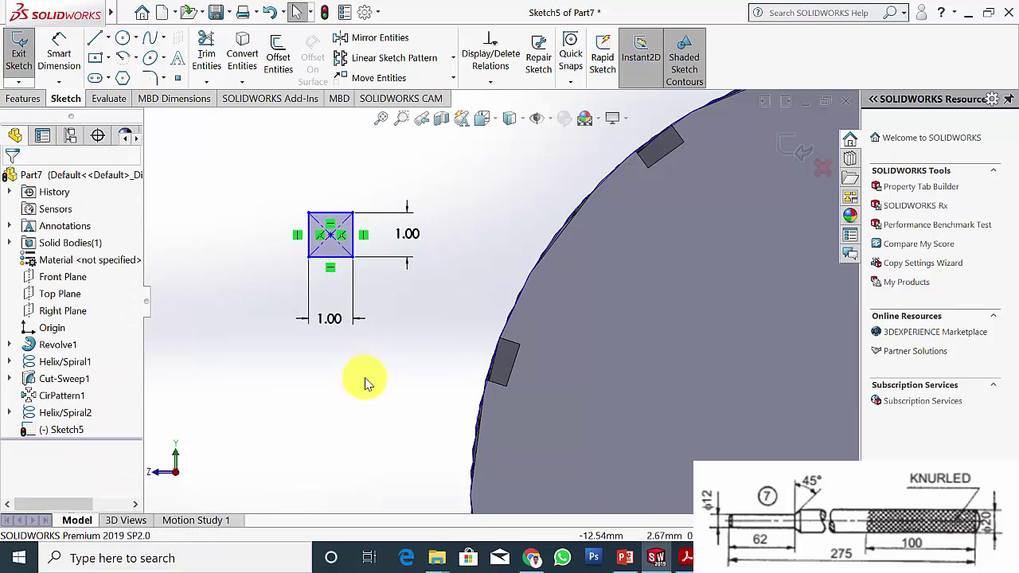
# Add a Pierce relation between the square's centre point and the clockwise helix.
pyautogui.scroll(3, 417, 372)
pyautogui.scroll(-3, 436, 344)
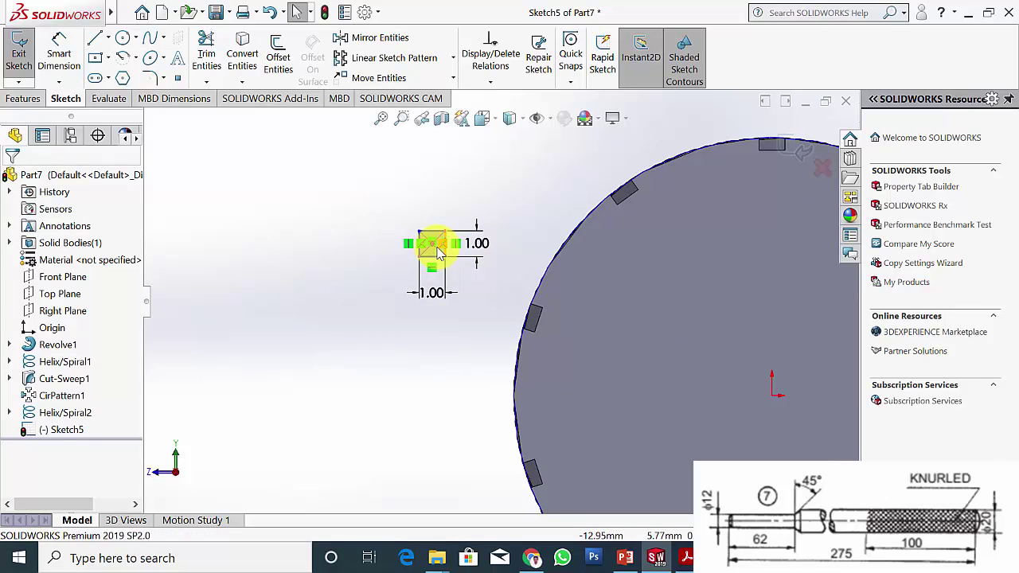
pyautogui.scroll(-2, 477, 266)
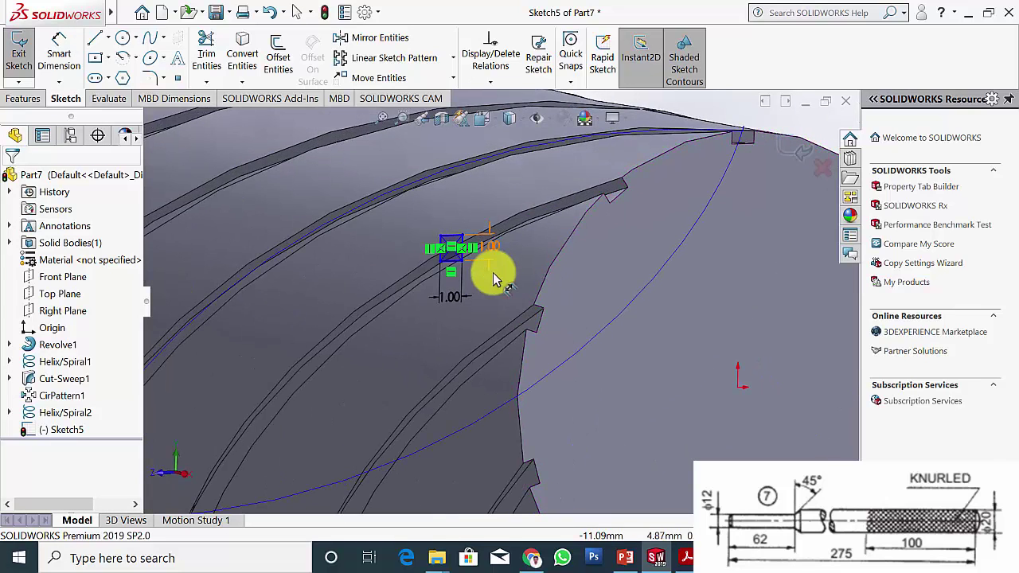
pyautogui.scroll(-4, 452, 253)
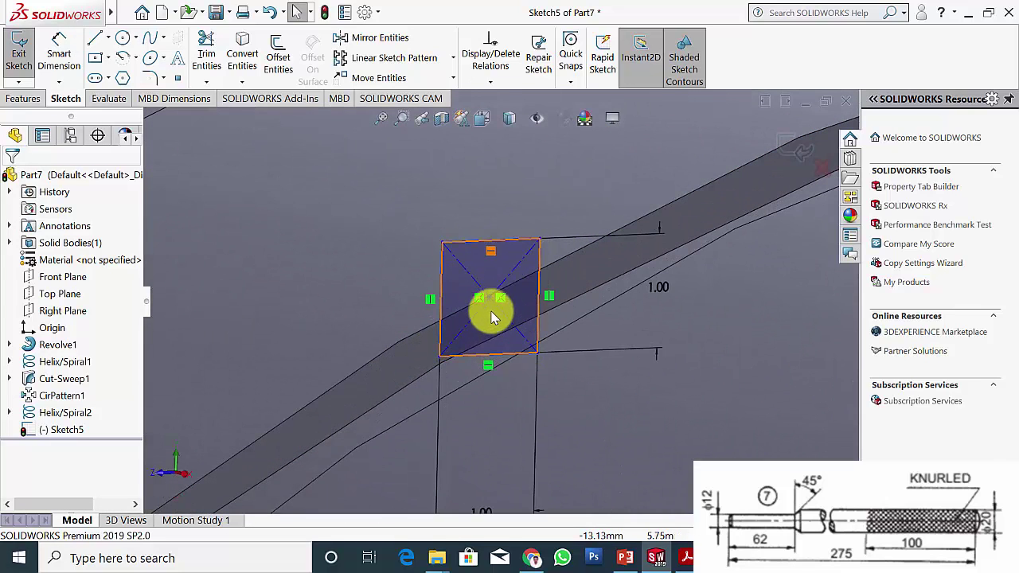
pyautogui.click(493, 302)
pyautogui.scroll(5, 585, 333)
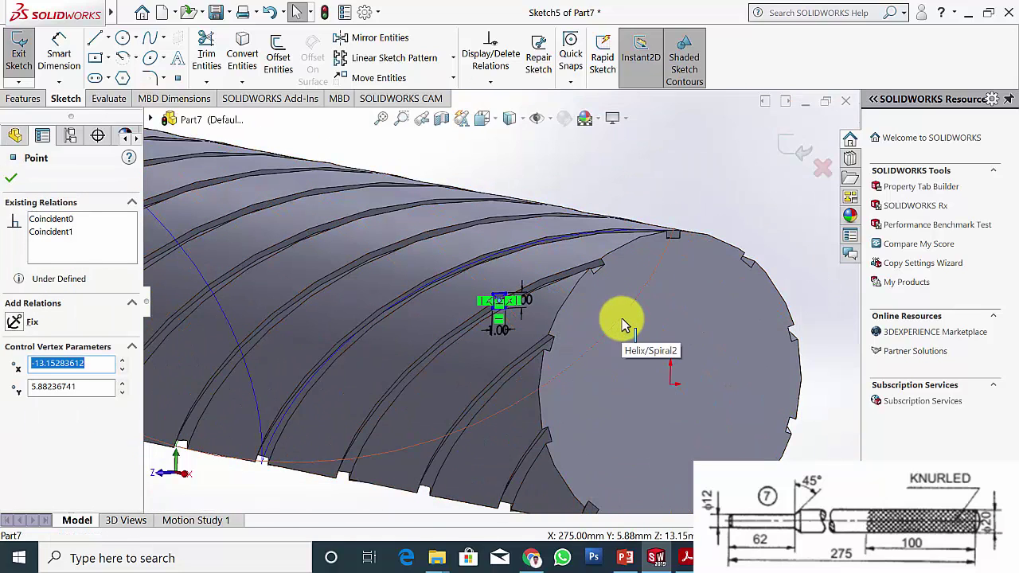
pyautogui.keyDown('ctrl'); pyautogui.click(625, 325); pyautogui.keyUp('ctrl')
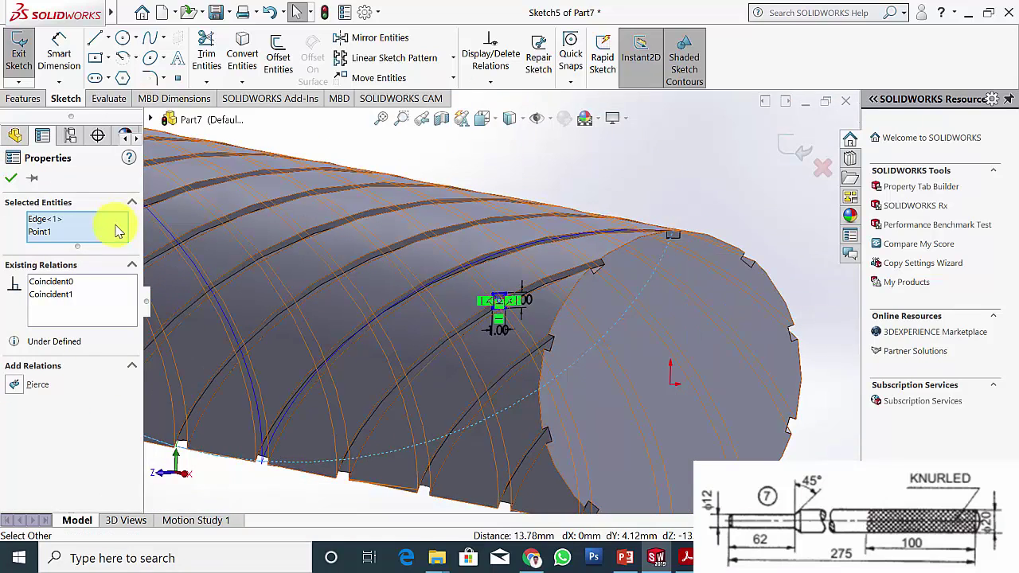
pyautogui.click(15, 386)
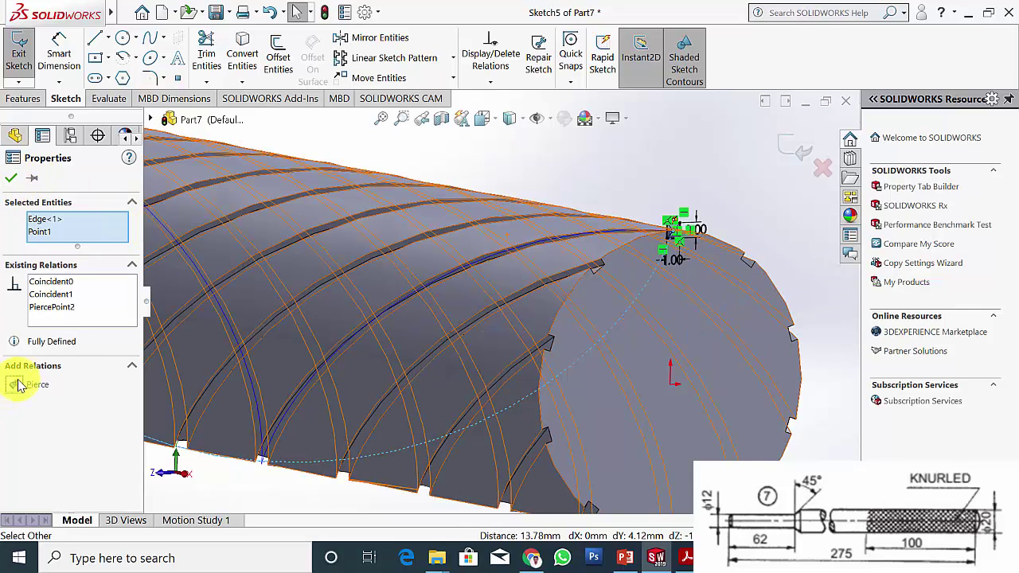
pyautogui.click(12, 179)
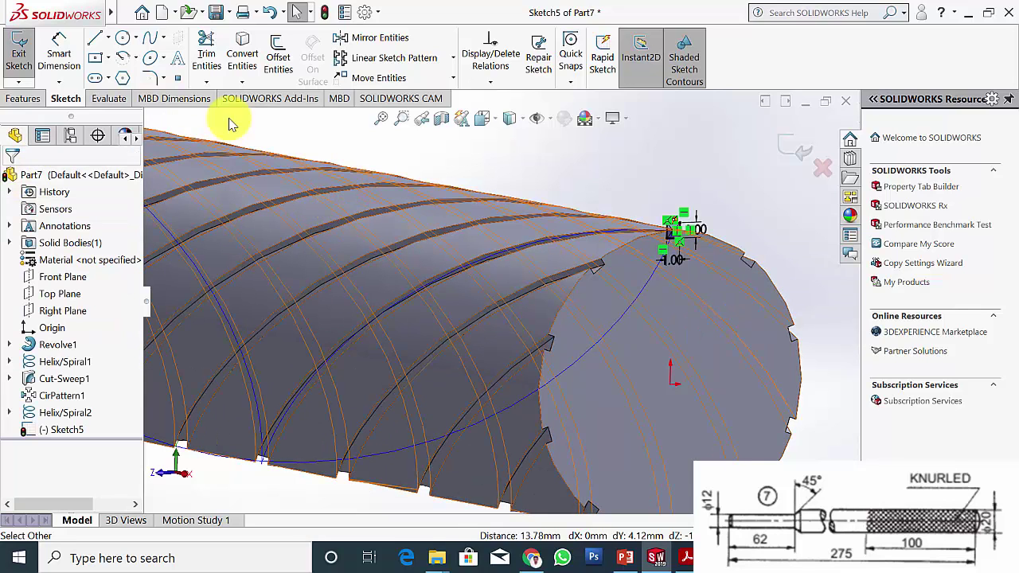
# Finish the square sketch and make a swept cut with it along the clockwise helix.
pyautogui.click(22, 98)
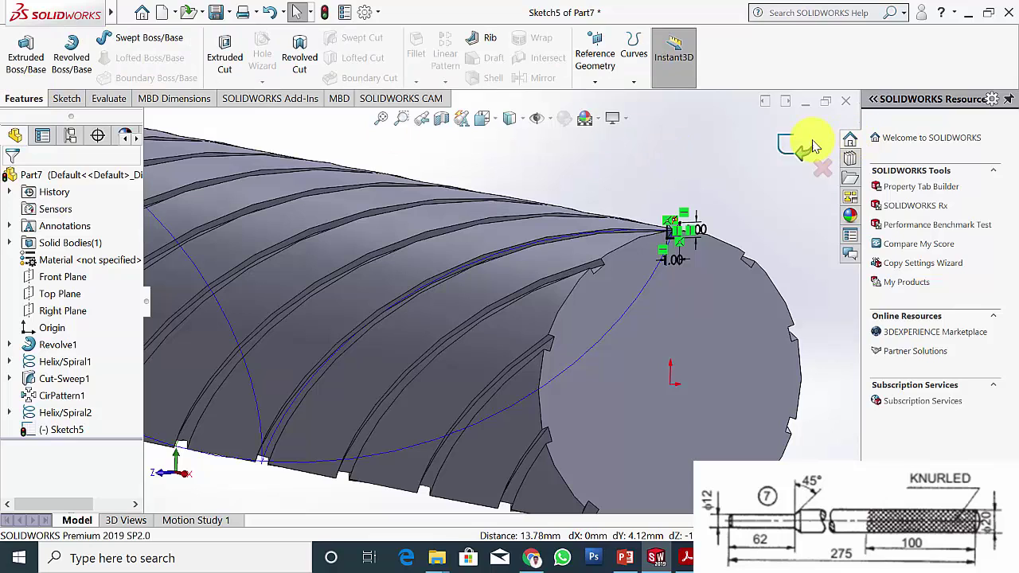
pyautogui.click(810, 146)
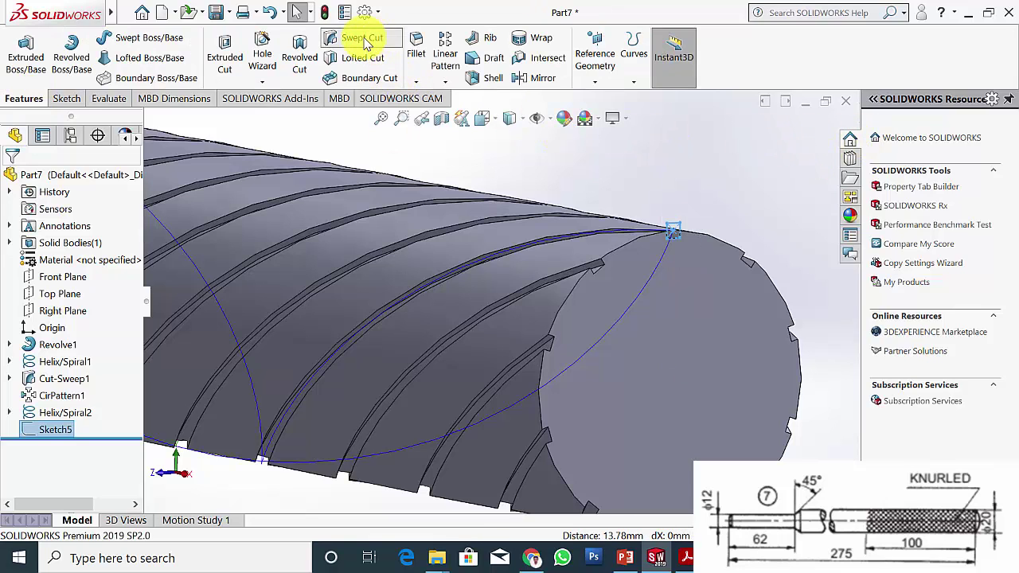
pyautogui.click(363, 42)
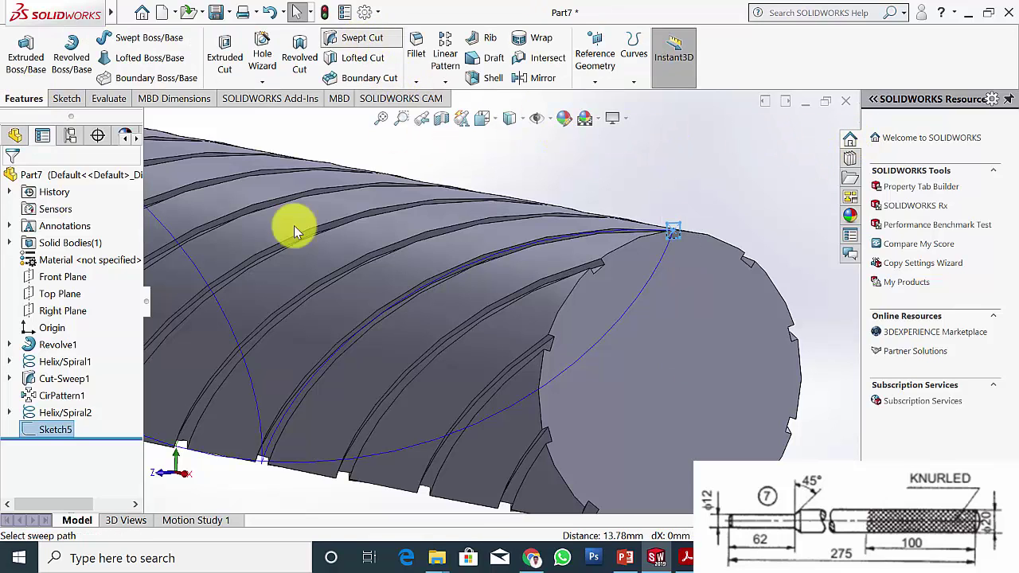
pyautogui.click(603, 348)
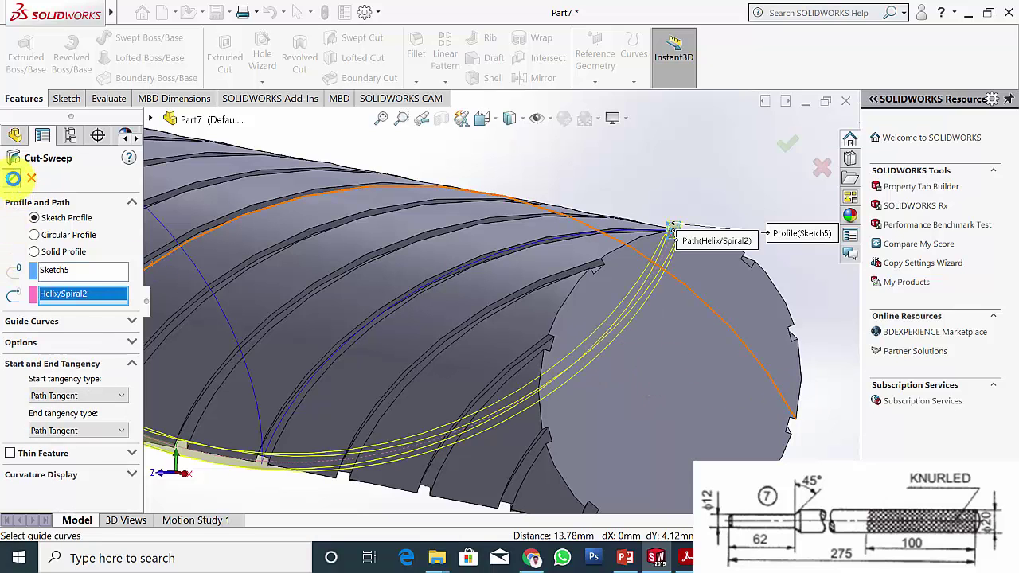
pyautogui.click(12, 179)
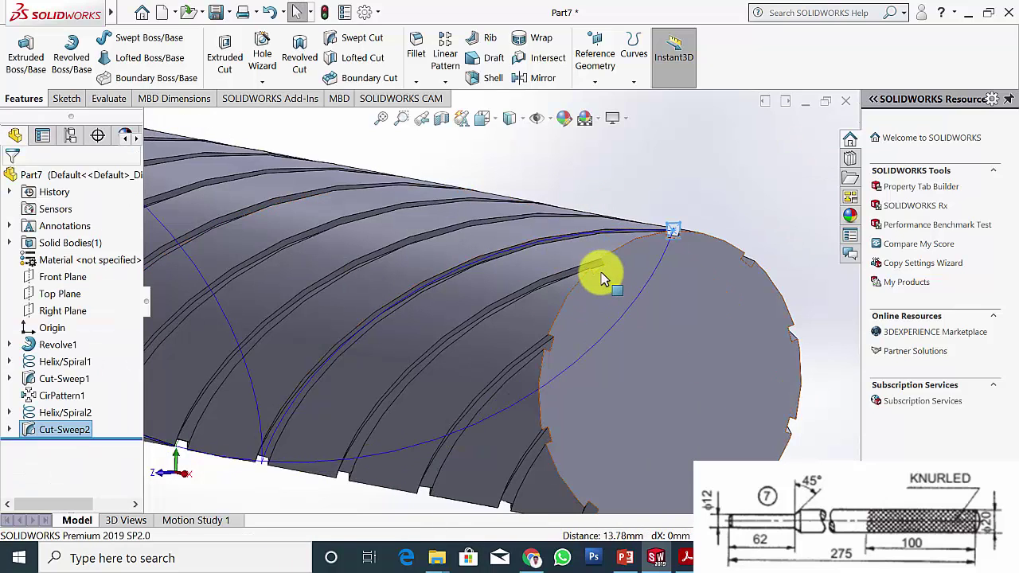
# Circular-pattern the second swept cut around the bar's cylindrical face with 10 equally spaced instances over 360°.
pyautogui.scroll(3, 601, 273)
pyautogui.moveTo(564, 193); pyautogui.dragTo(567, 196, button='middle')
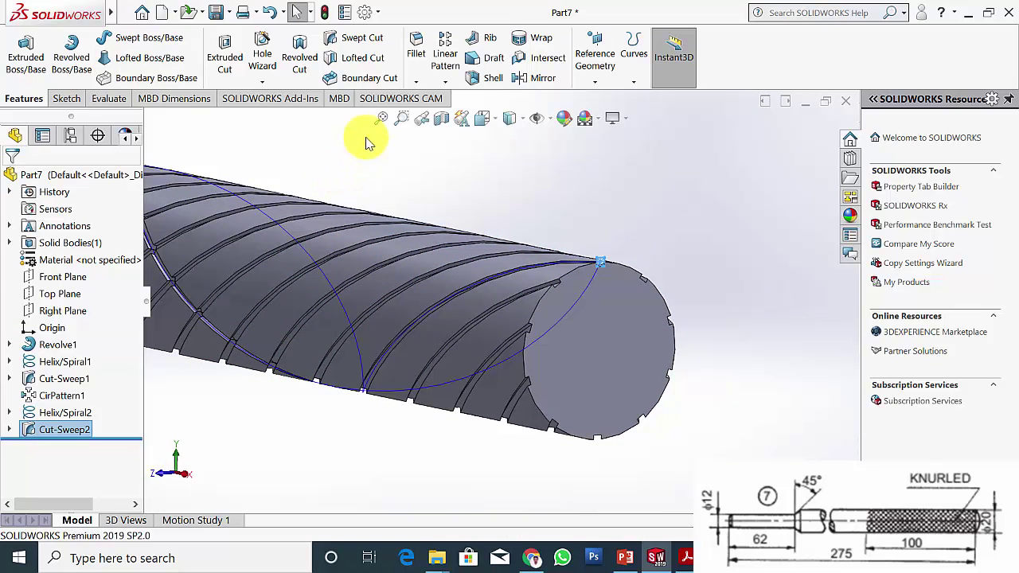
pyautogui.click(449, 83)
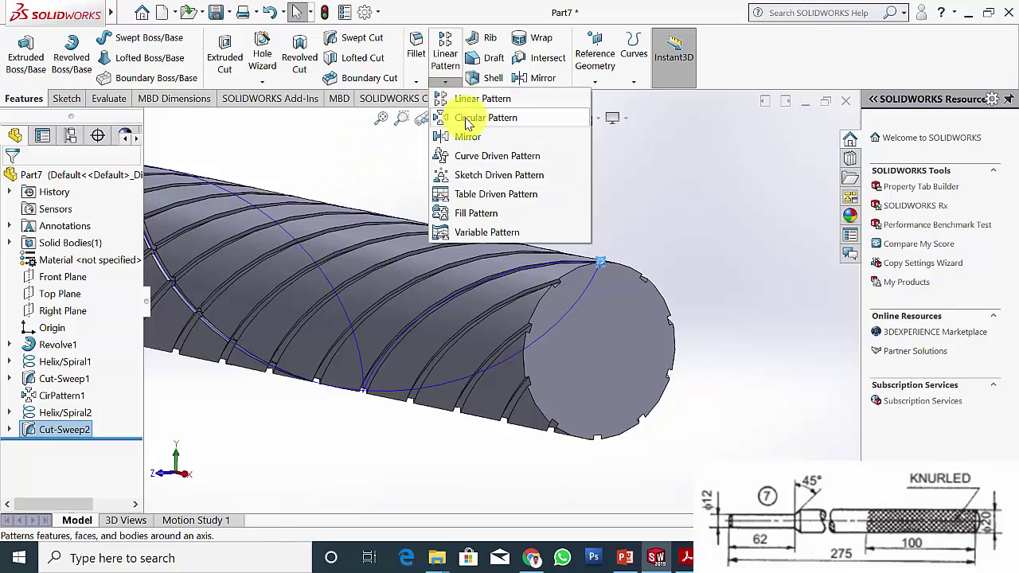
pyautogui.click(466, 118)
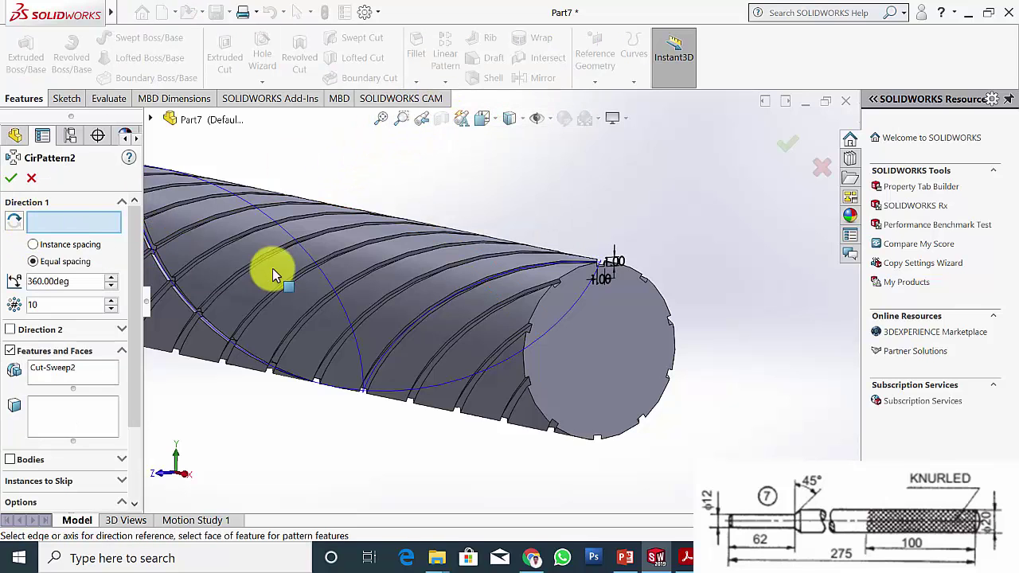
pyautogui.click(334, 248)
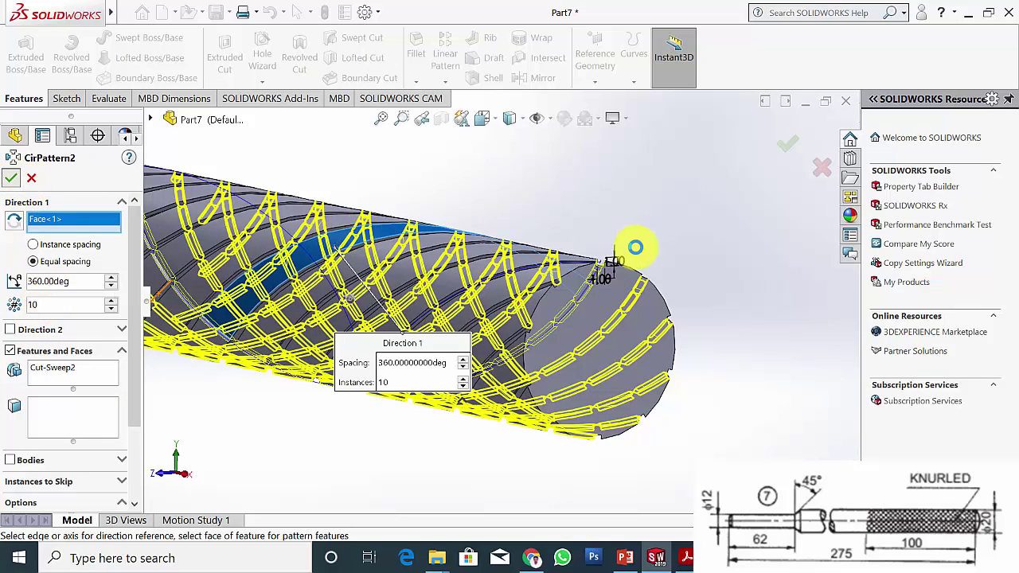
pyautogui.scroll(8, 659, 272)
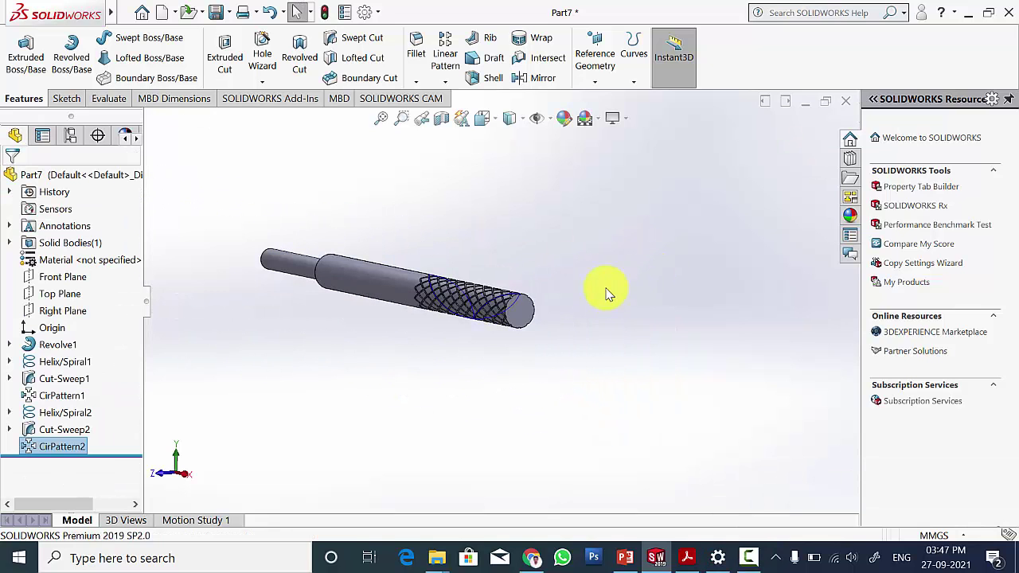
# Assign the steel material AISI 1020 to the tommy bar part.
pyautogui.moveTo(543, 301); pyautogui.dragTo(430, 286, button='middle')
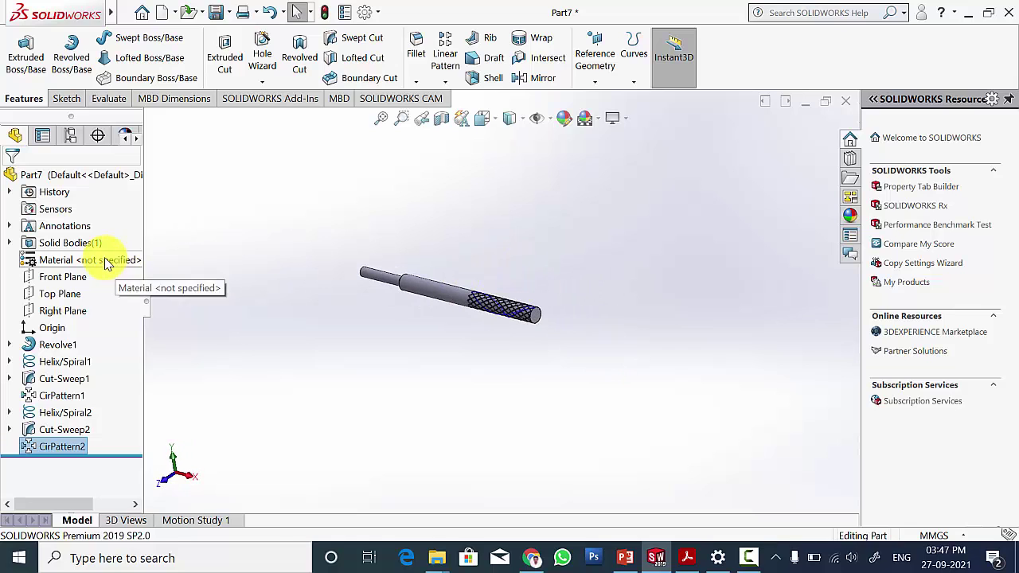
pyautogui.rightClick(104, 261)
pyautogui.click(151, 202)
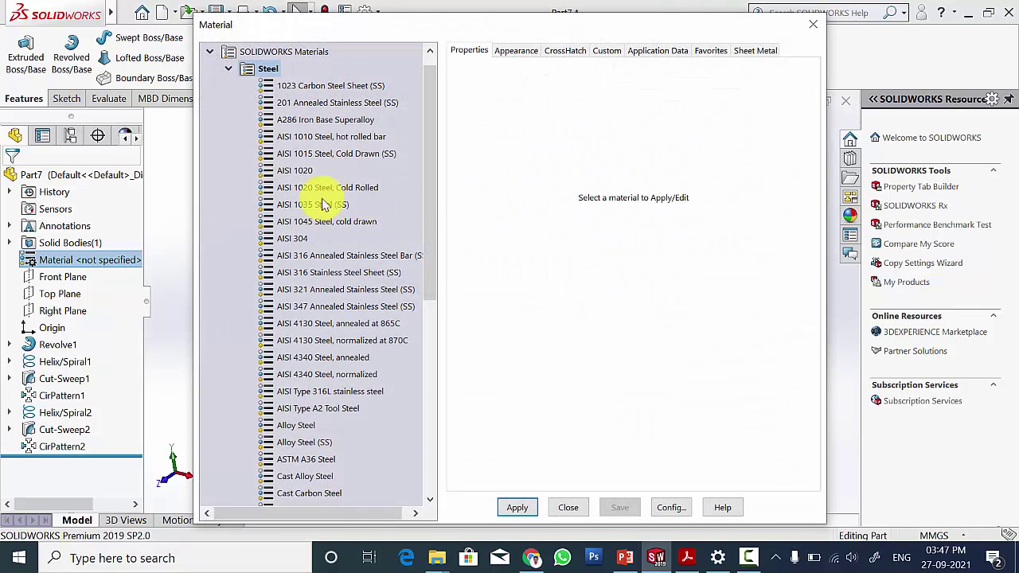
pyautogui.click(299, 171)
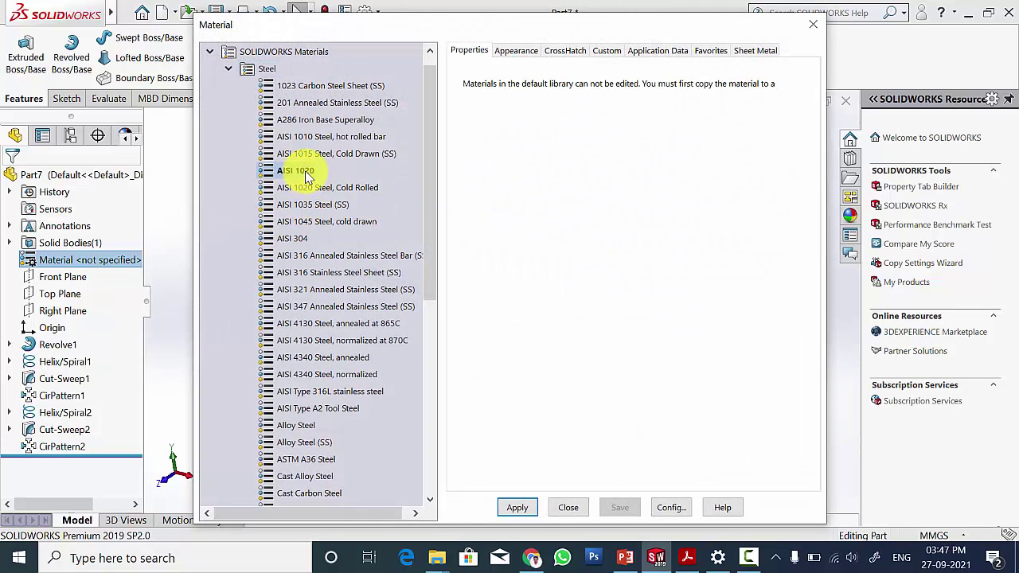
pyautogui.click(517, 508)
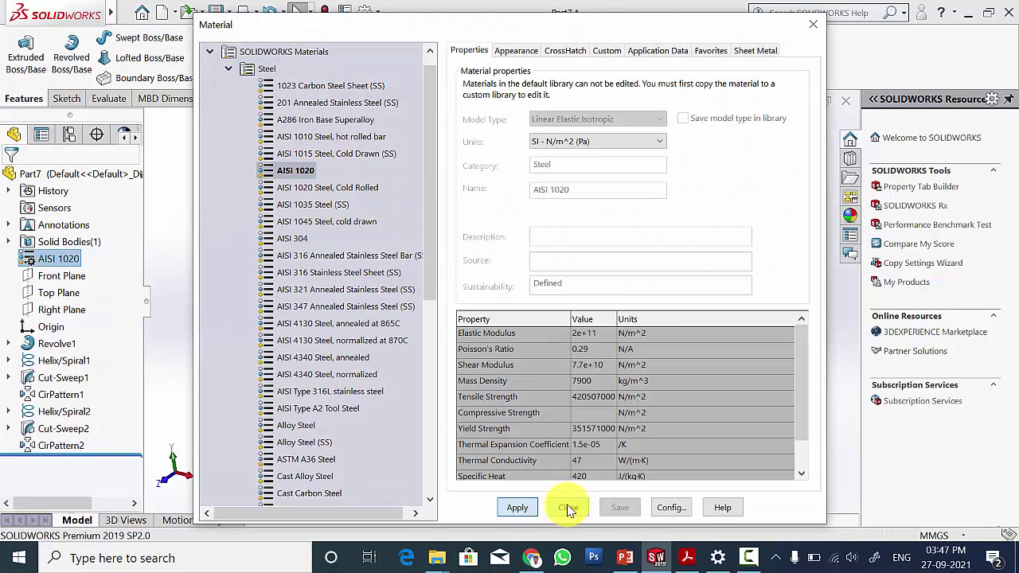